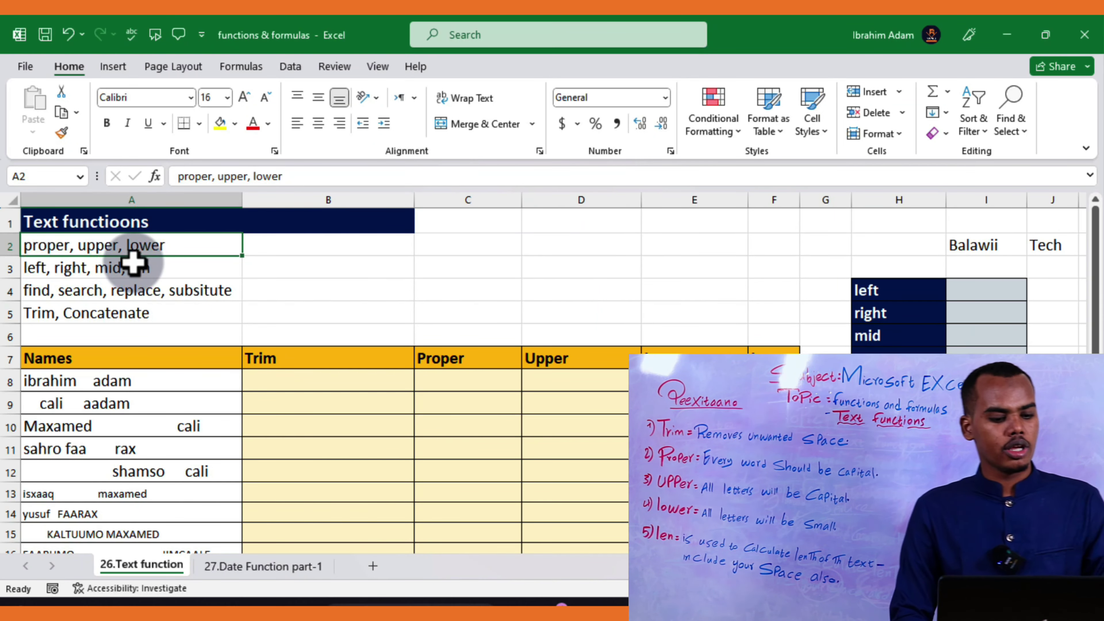
Point out the find/search/replace and Trim/Concatenate topic lines, then select cell B8
{"action": "left_click", "coordinate": [127, 283]}
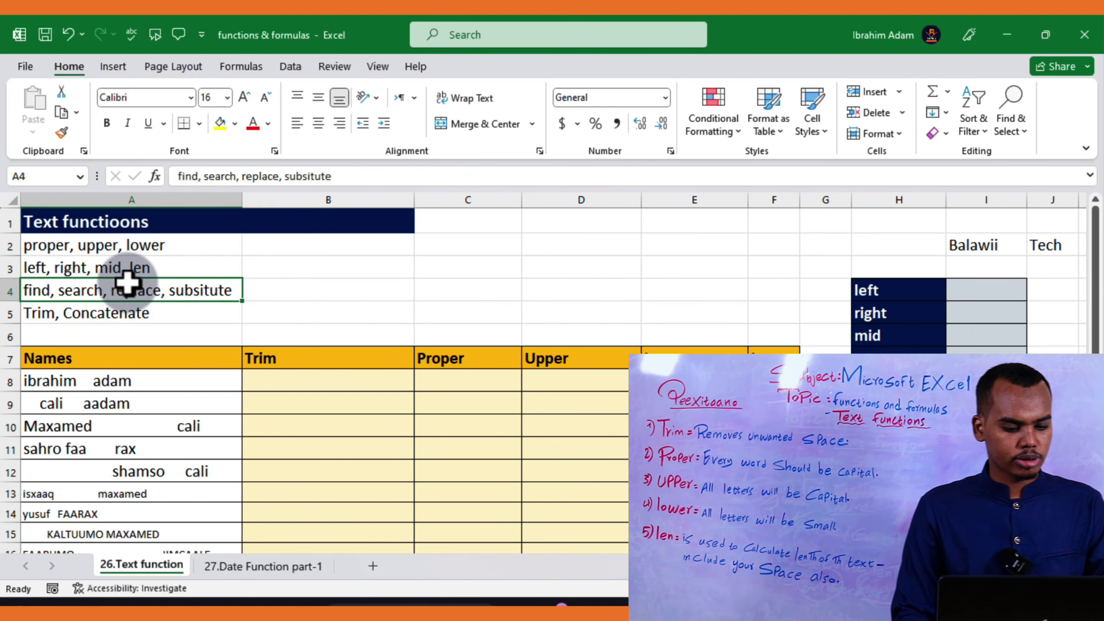
{"action": "left_click", "coordinate": [112, 311]}
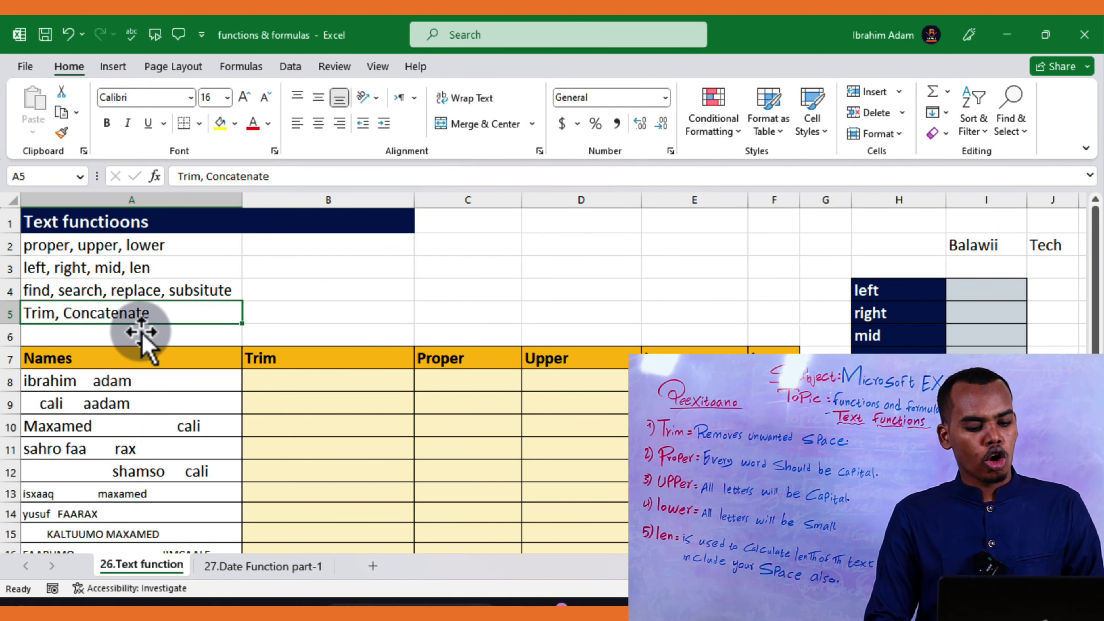
{"action": "left_click", "coordinate": [294, 385]}
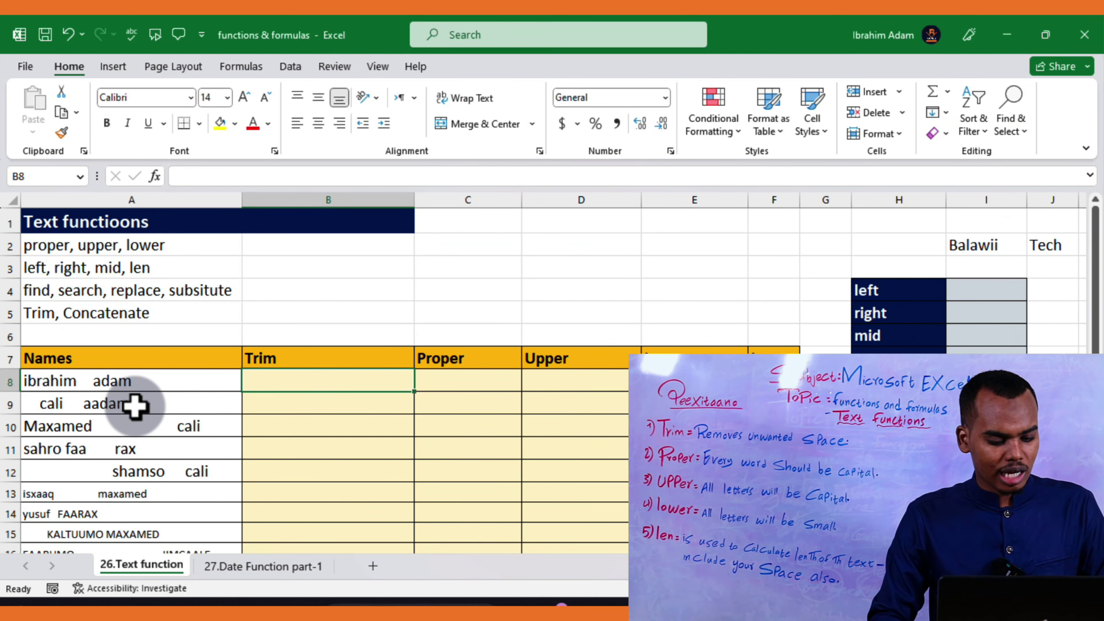
Enter =TRIM(A8) in B8 and fill it down to B16 to strip extra spaces
{"action": "scroll", "coordinate": [135, 406], "scroll_direction": "down", "scroll_amount": 1}
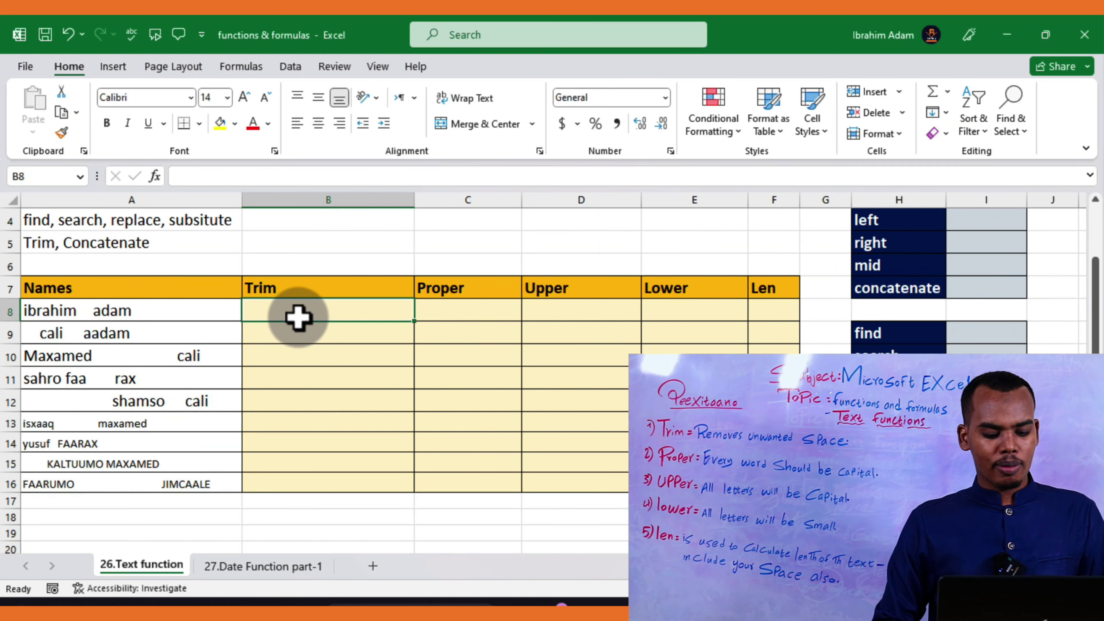
{"action": "type", "text": "="}
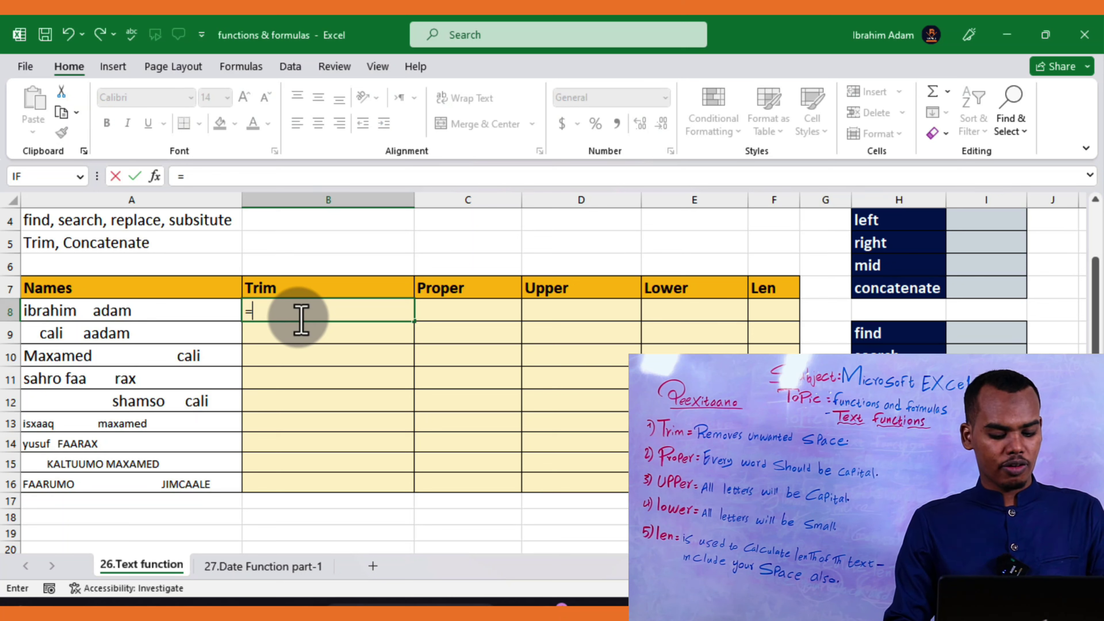
{"action": "type", "text": "tr"}
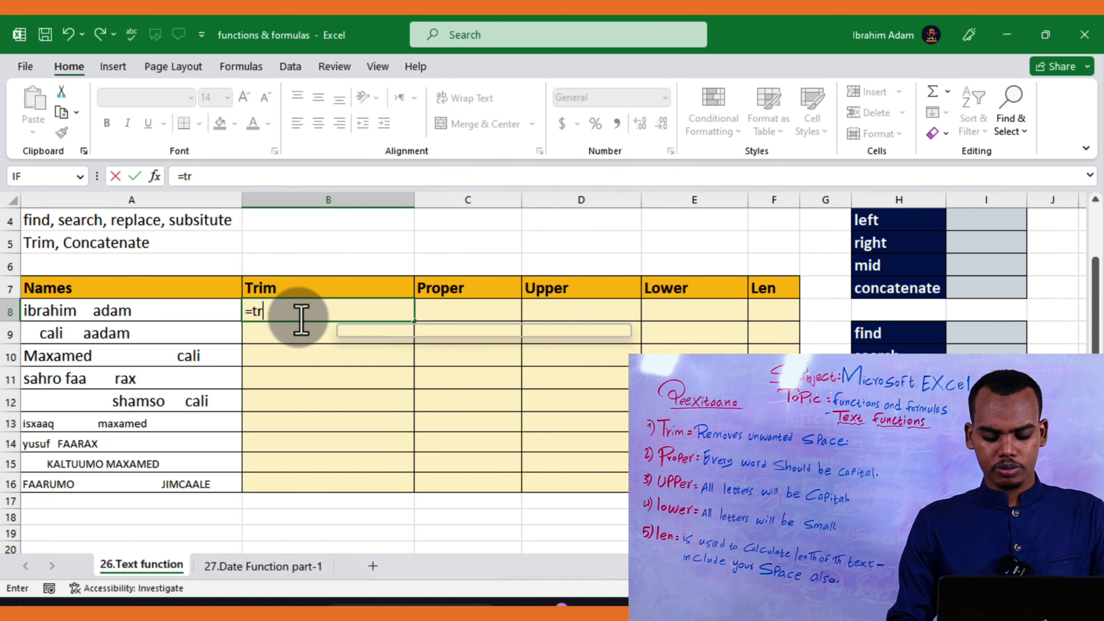
{"action": "type", "text": "oi"}
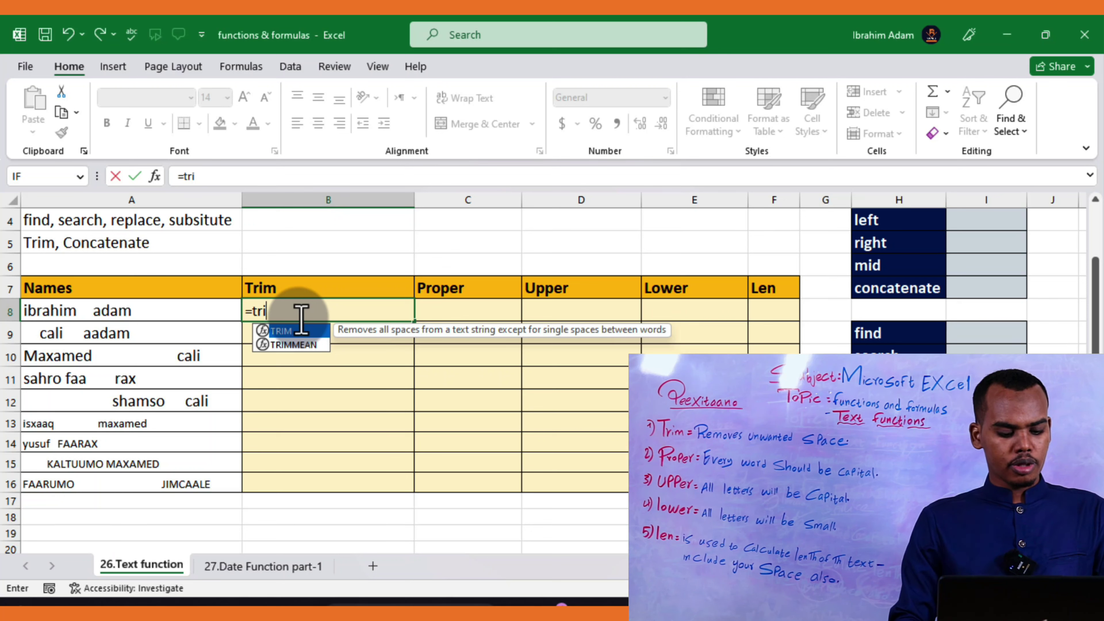
{"action": "key", "text": "Tab"}
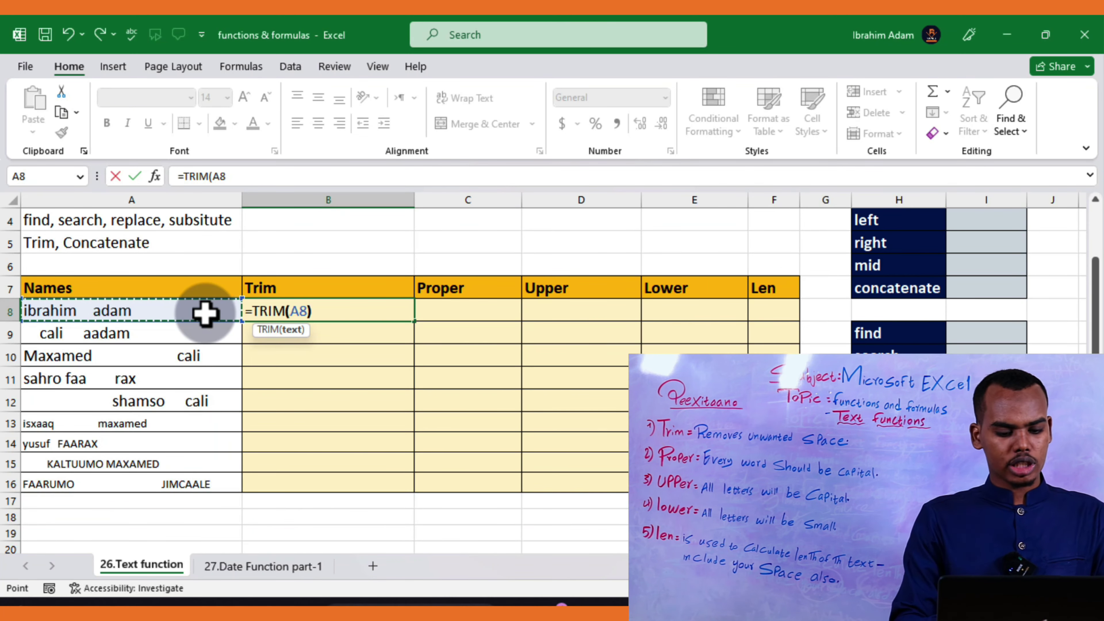
{"action": "key", "text": "Return"}
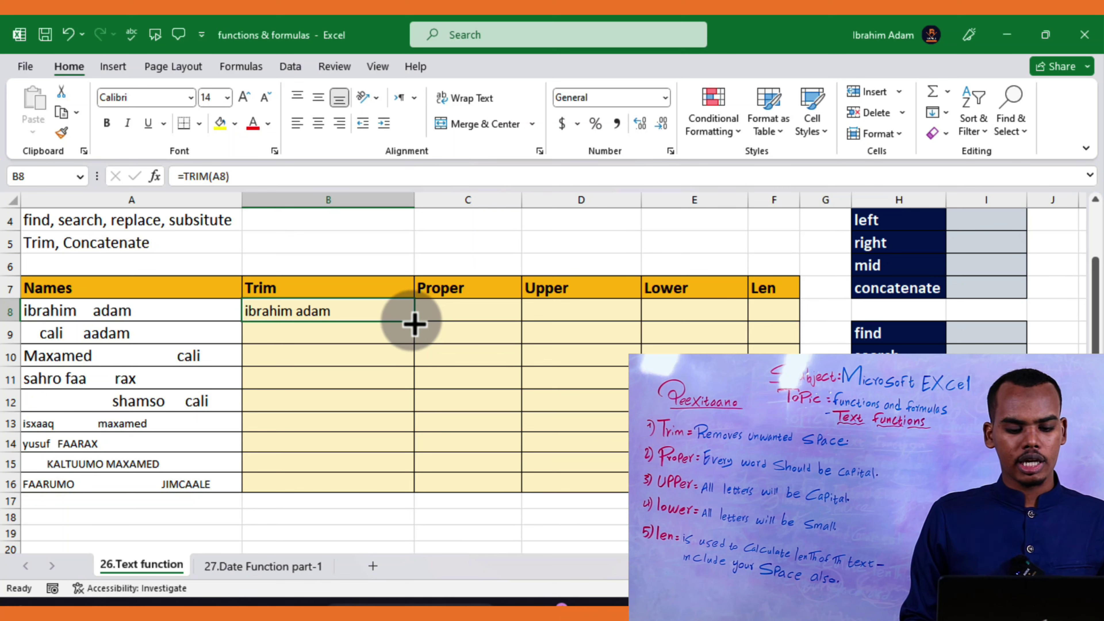
{"action": "double_click", "coordinate": [414, 325]}
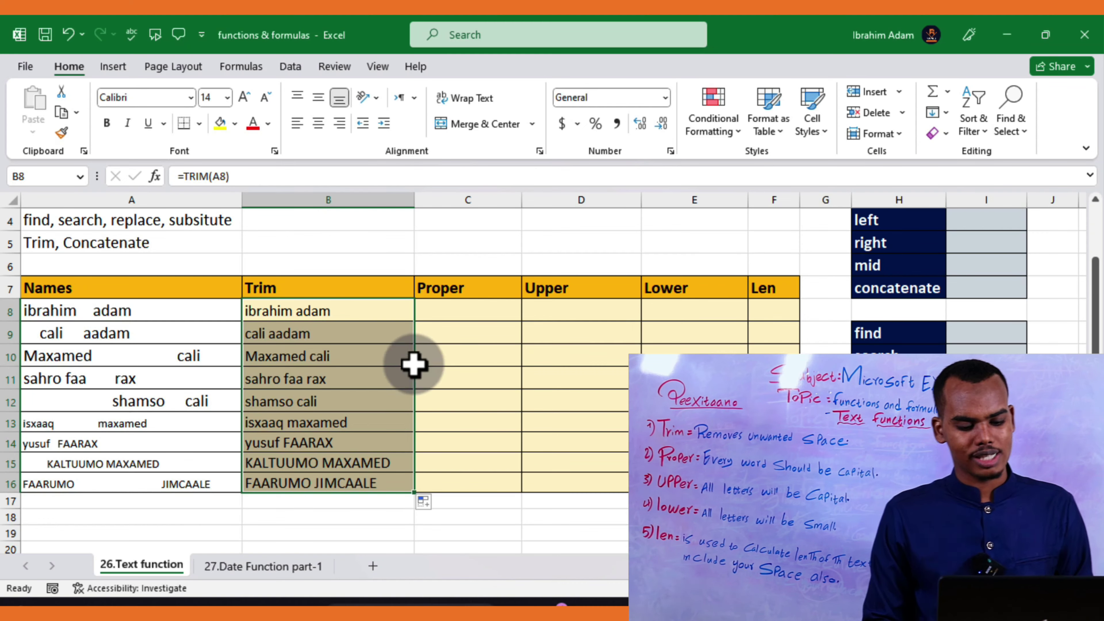
{"action": "left_click", "coordinate": [436, 316]}
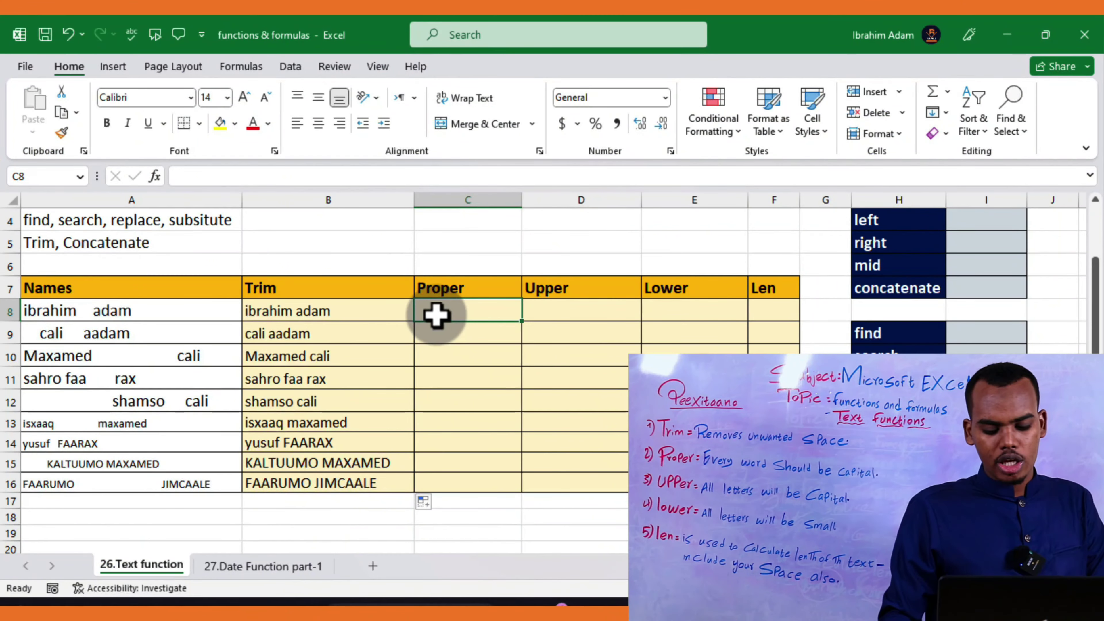
Enter =PROPER(B8) in C8 and fill it down through C16
{"action": "type", "text": "="}
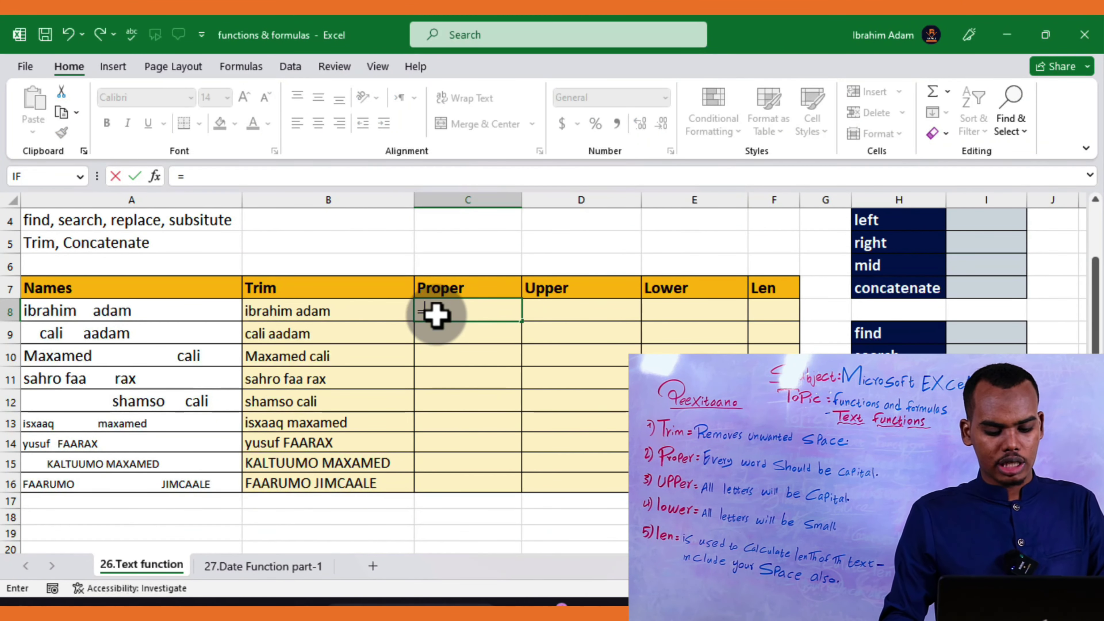
{"action": "type", "text": "pro"}
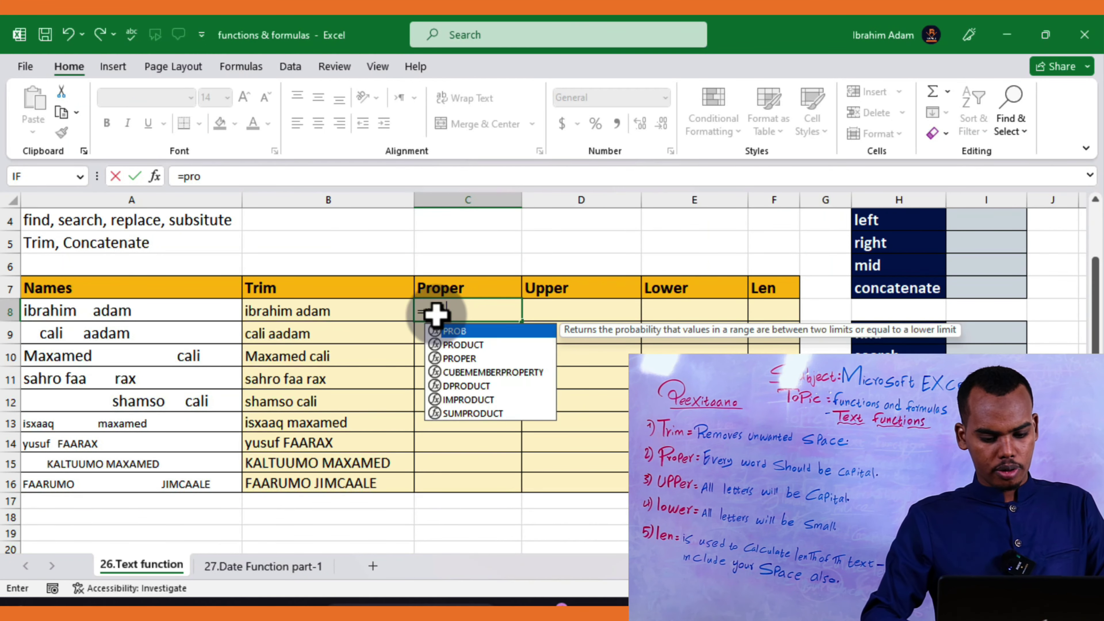
{"action": "type", "text": "p"}
{"action": "key", "text": "Tab"}
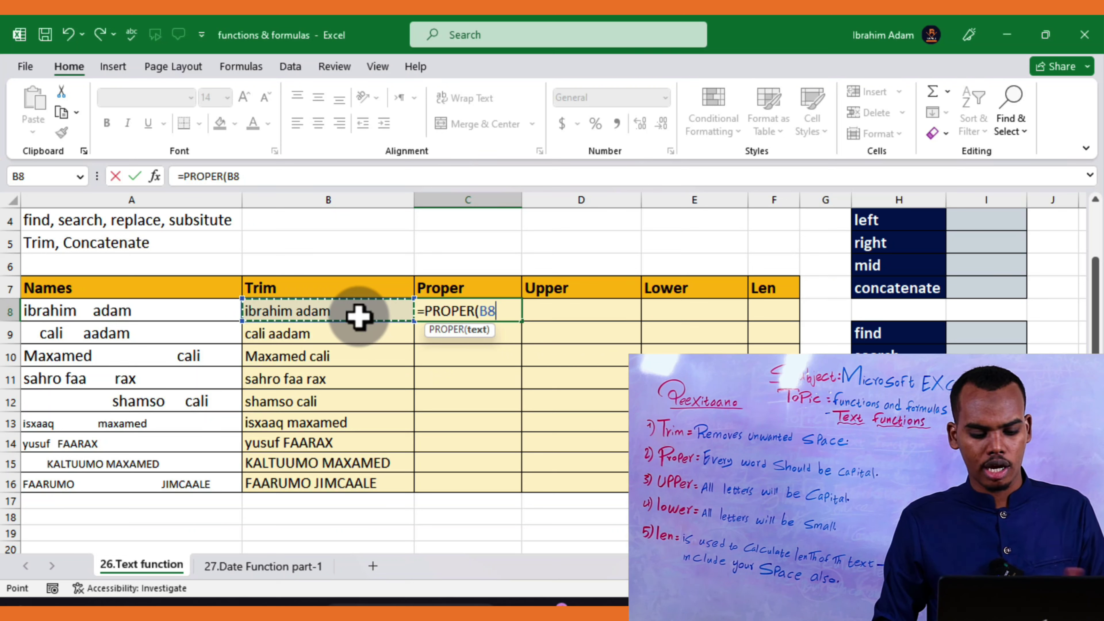
{"action": "key", "text": "Return"}
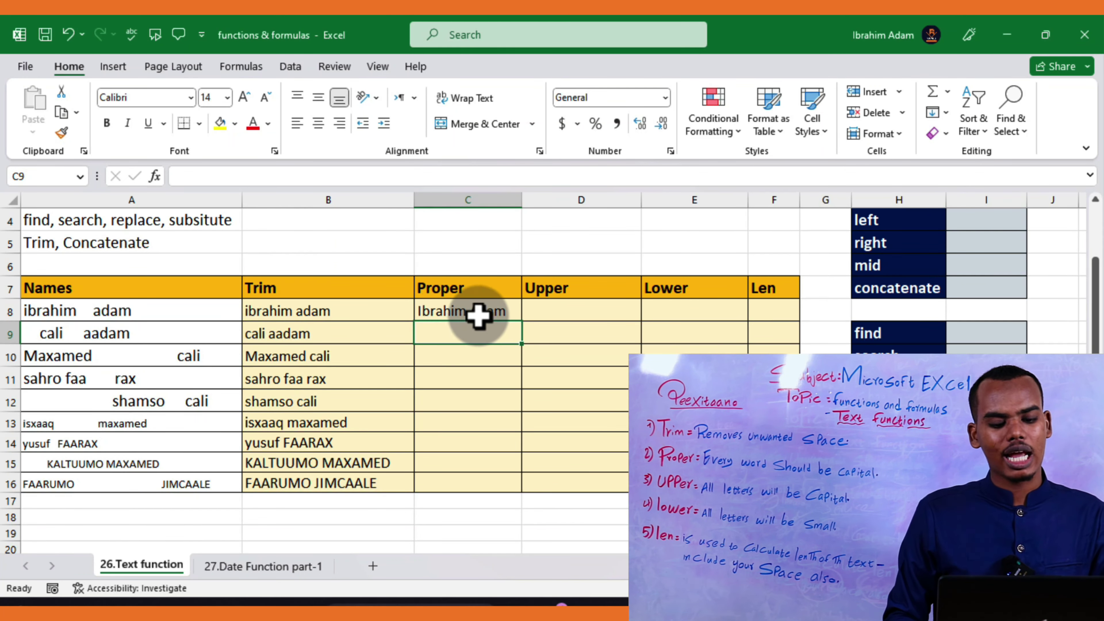
{"action": "left_click", "coordinate": [505, 313]}
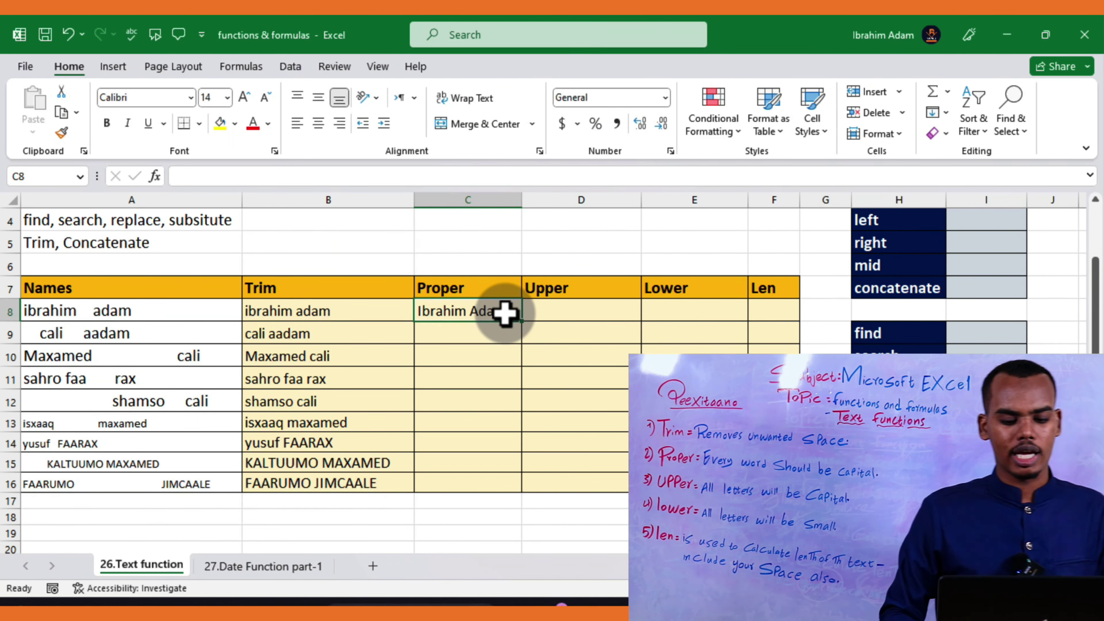
{"action": "double_click", "coordinate": [523, 323]}
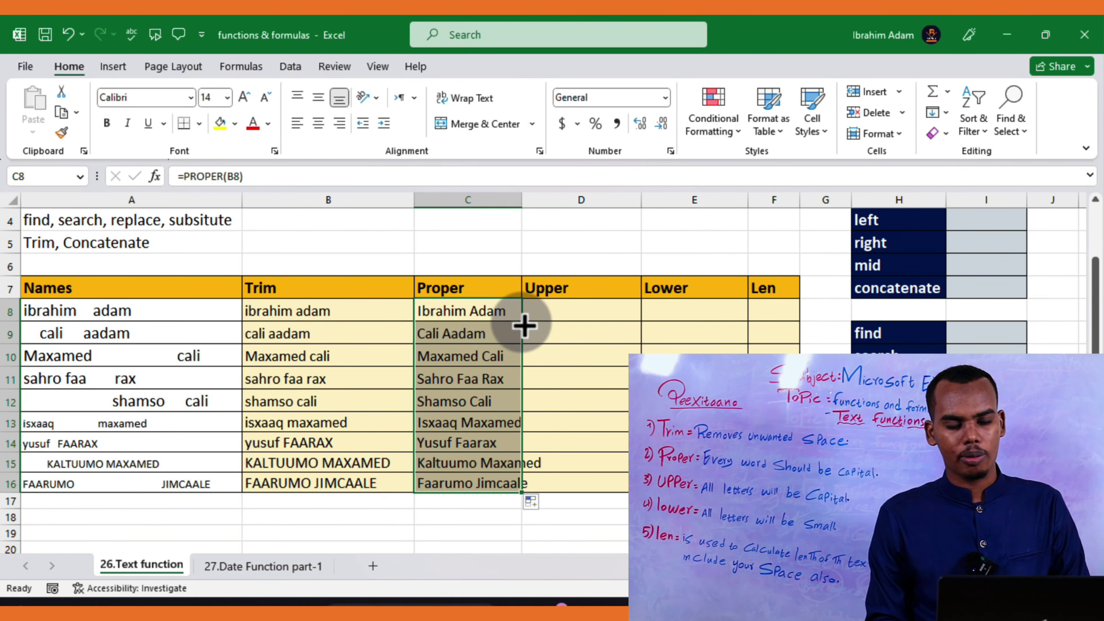
{"action": "left_click", "coordinate": [566, 317]}
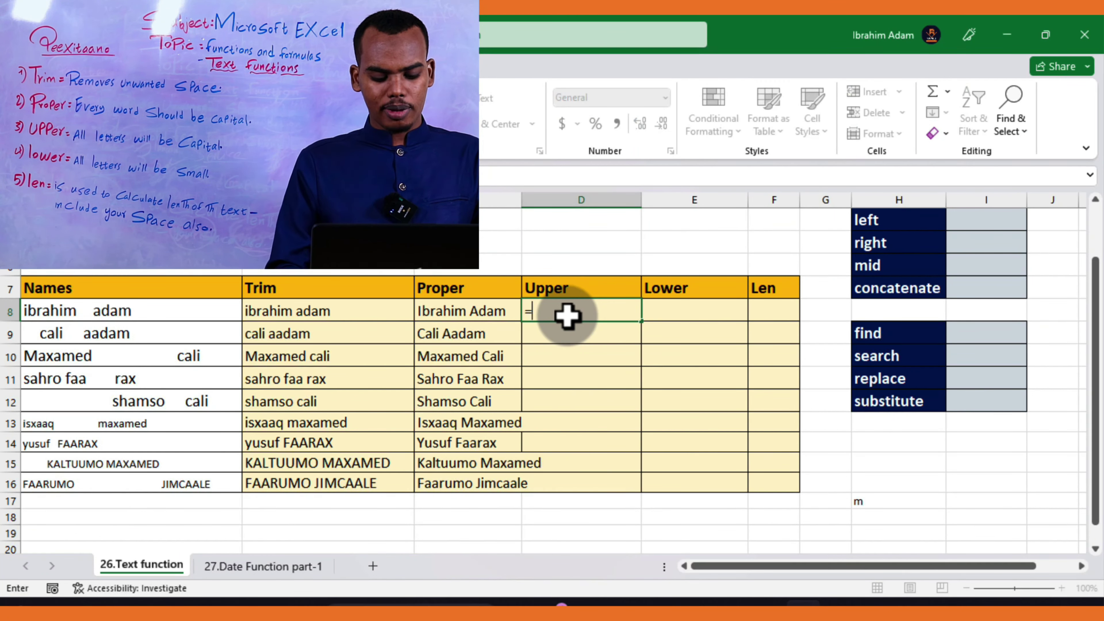
Enter =UPPER(C8) in D8 and copy it down to D16
{"action": "type", "text": "up"}
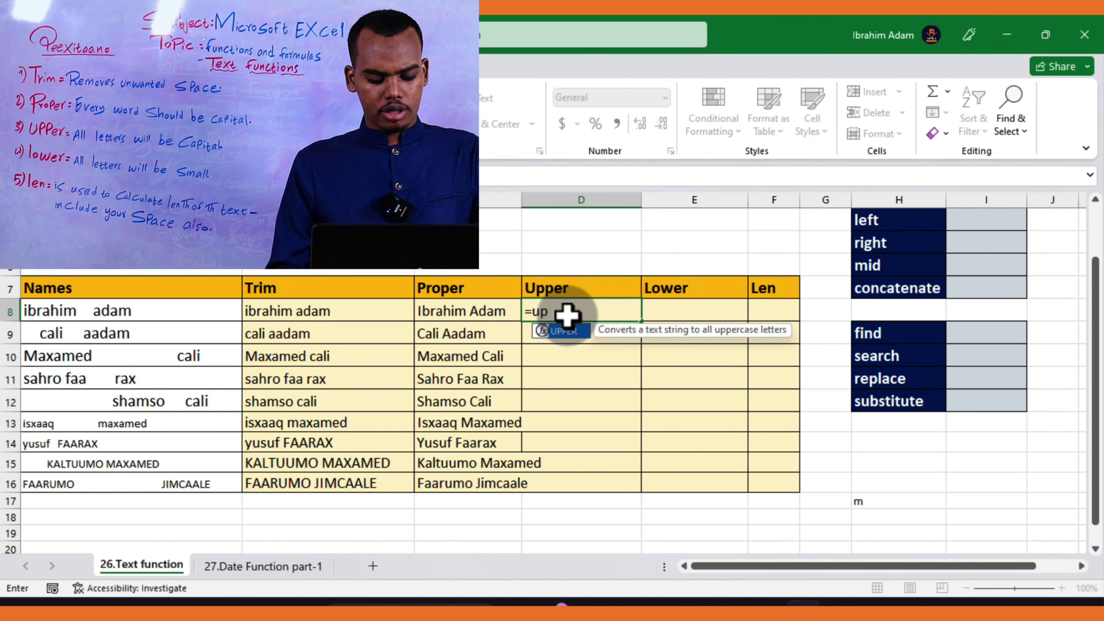
{"action": "key", "text": "Tab"}
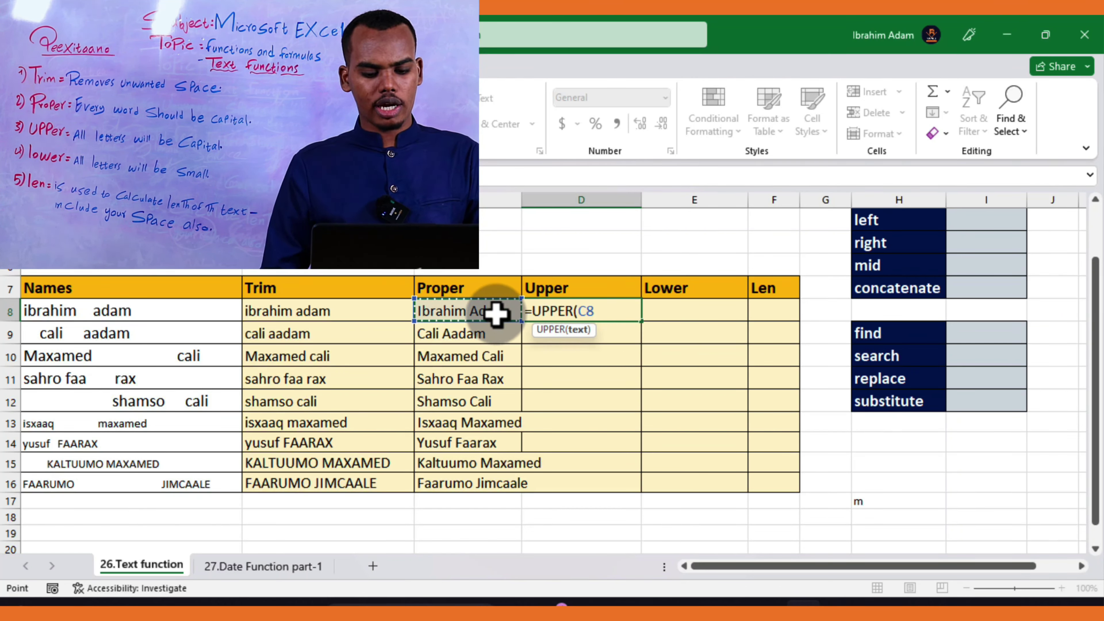
{"action": "key", "text": "Return"}
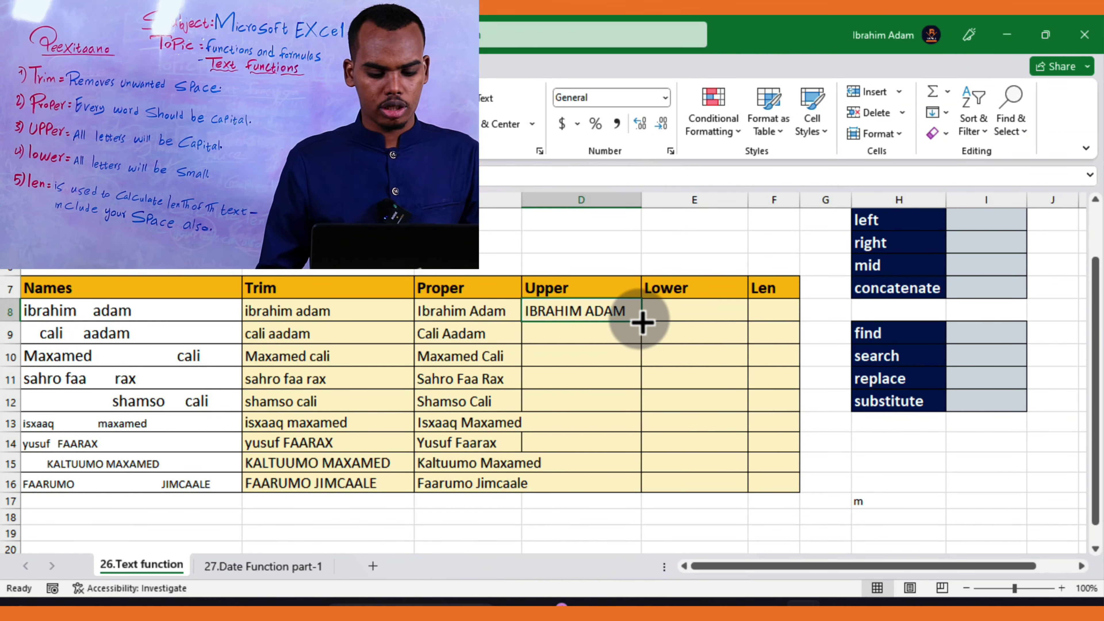
{"action": "double_click", "coordinate": [643, 321]}
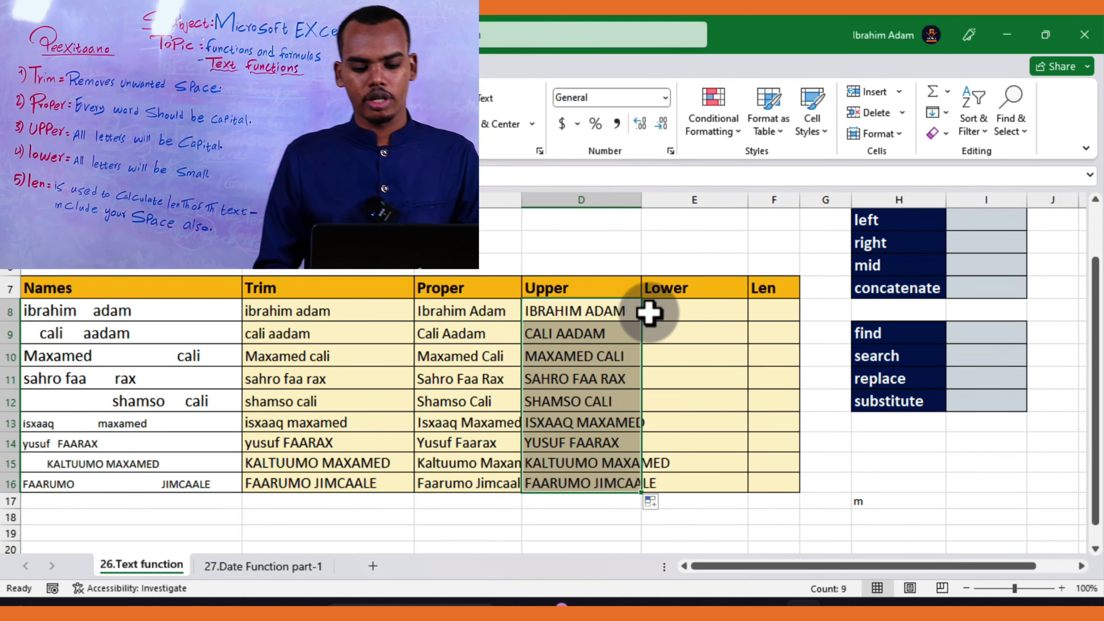
{"action": "left_click", "coordinate": [677, 311]}
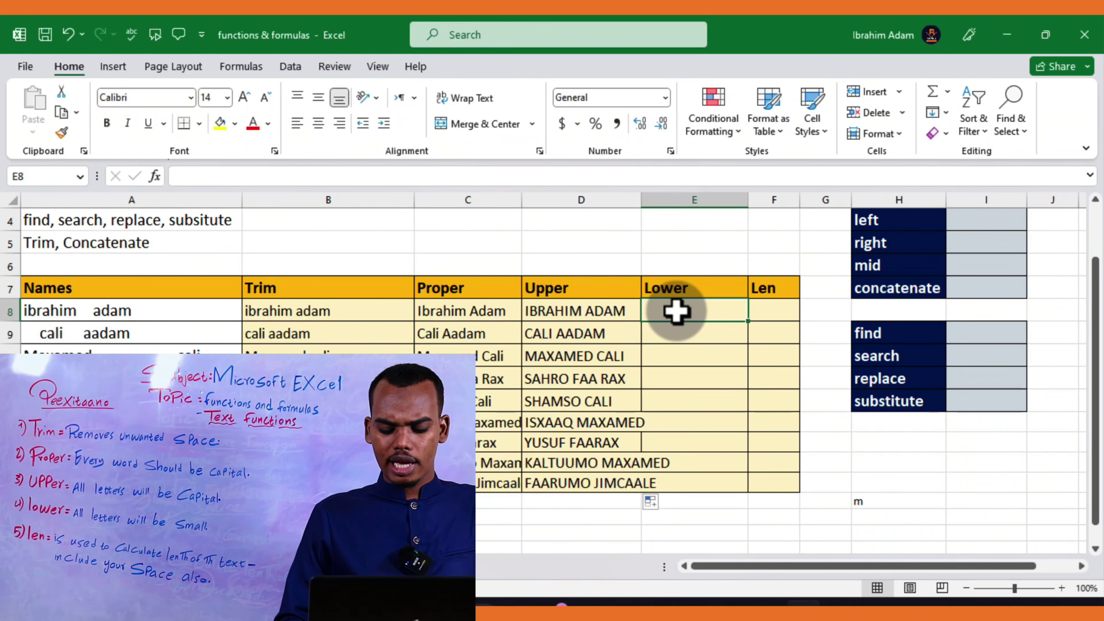
Enter =LOWER(D8) in E8 and fill it down to E16
{"action": "type", "text": "=lowe"}
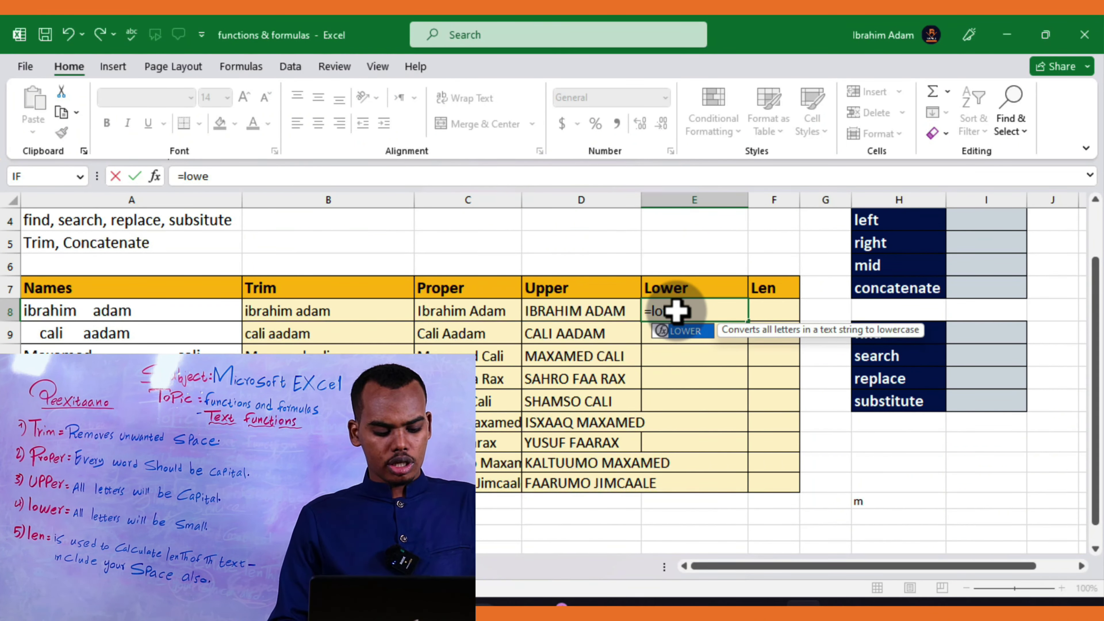
{"action": "key", "text": "Tab"}
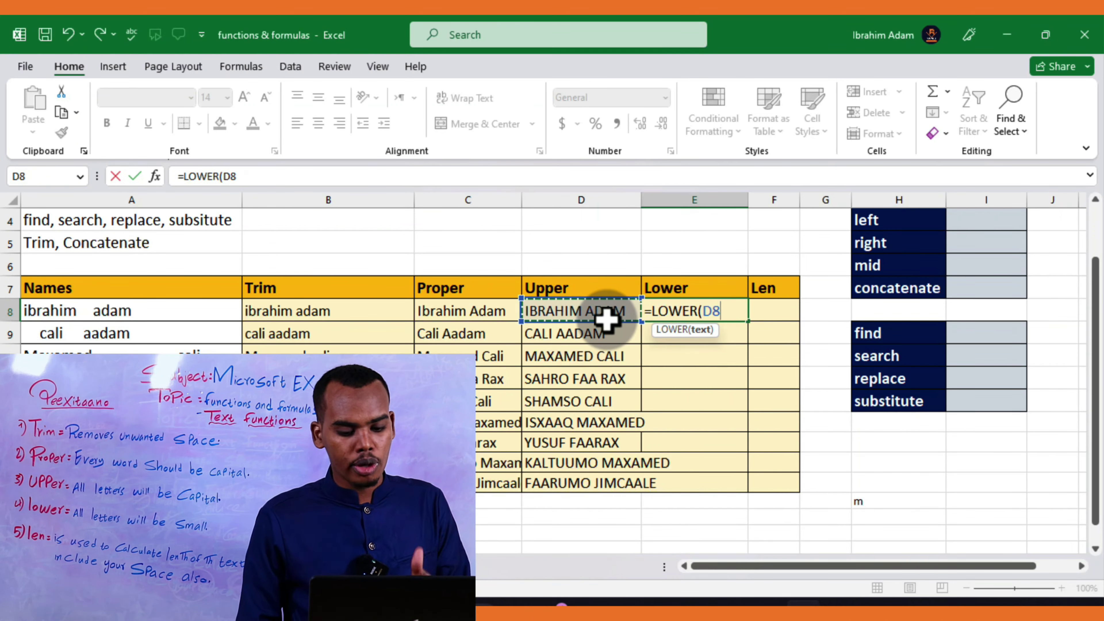
{"action": "key", "text": "Return"}
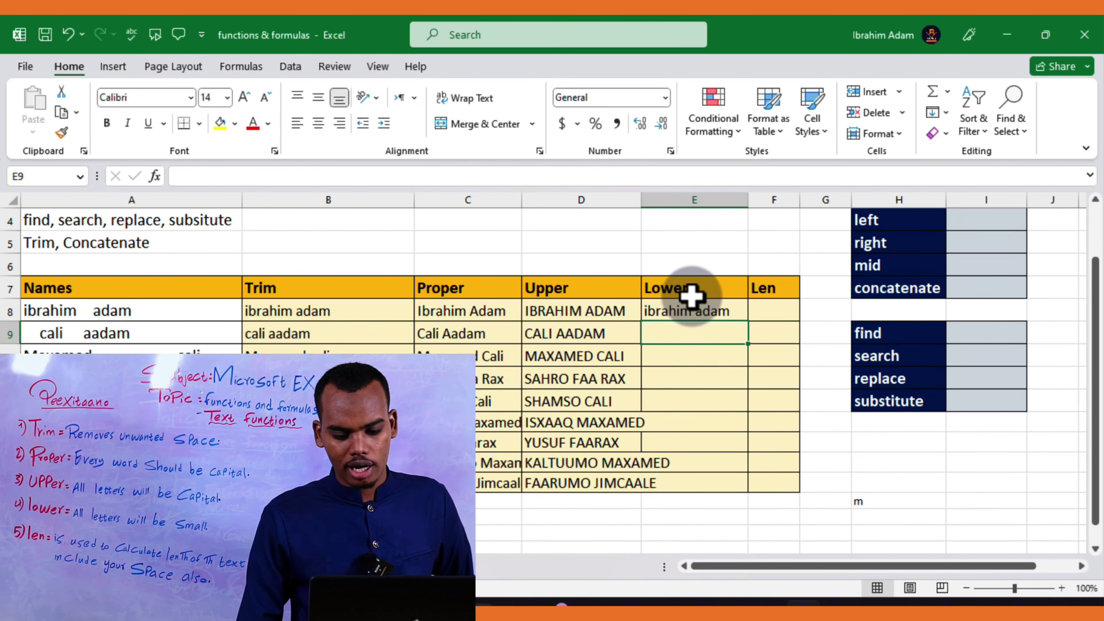
{"action": "left_click", "coordinate": [713, 313]}
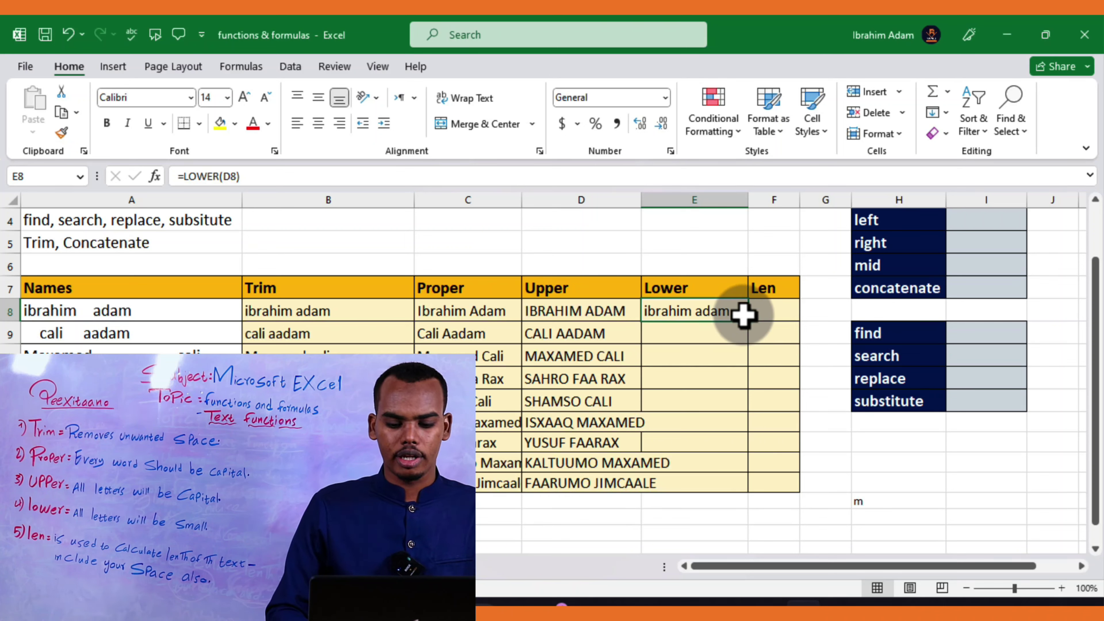
{"action": "double_click", "coordinate": [751, 324]}
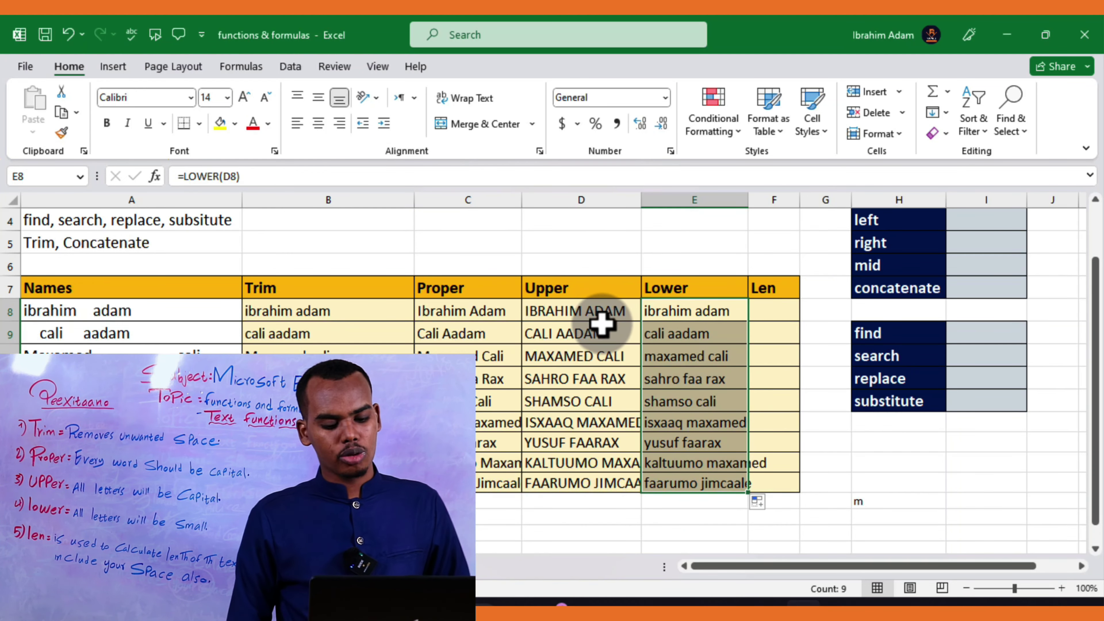
{"action": "left_click", "coordinate": [777, 311]}
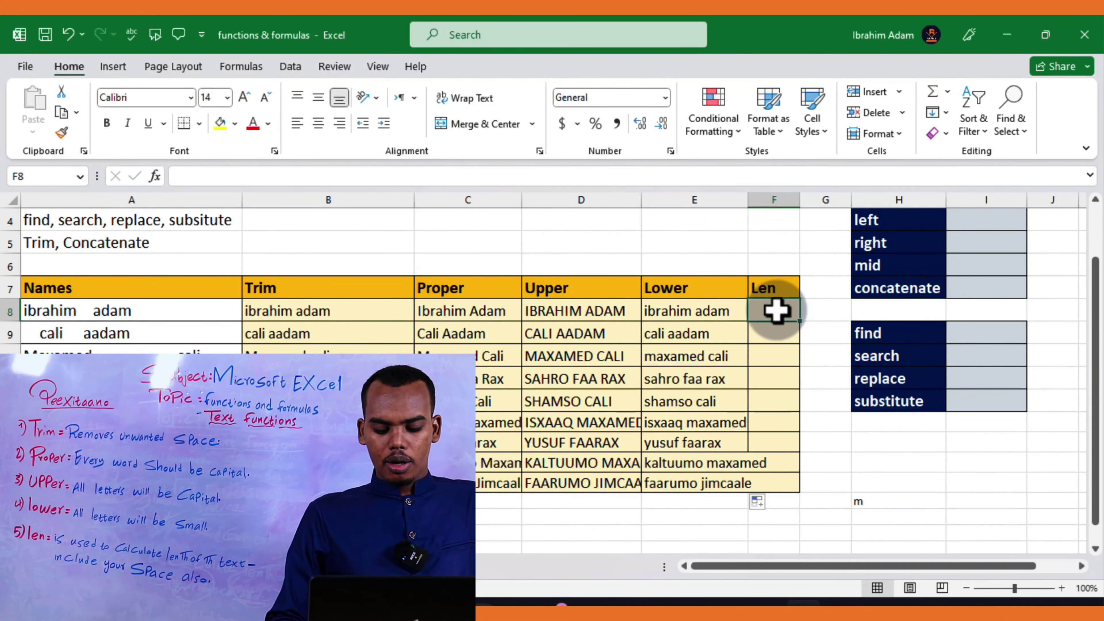
Enter =LEN(E8) in F8 and copy it down to F16, giving counts from 10 to 16
{"action": "type", "text": "=len"}
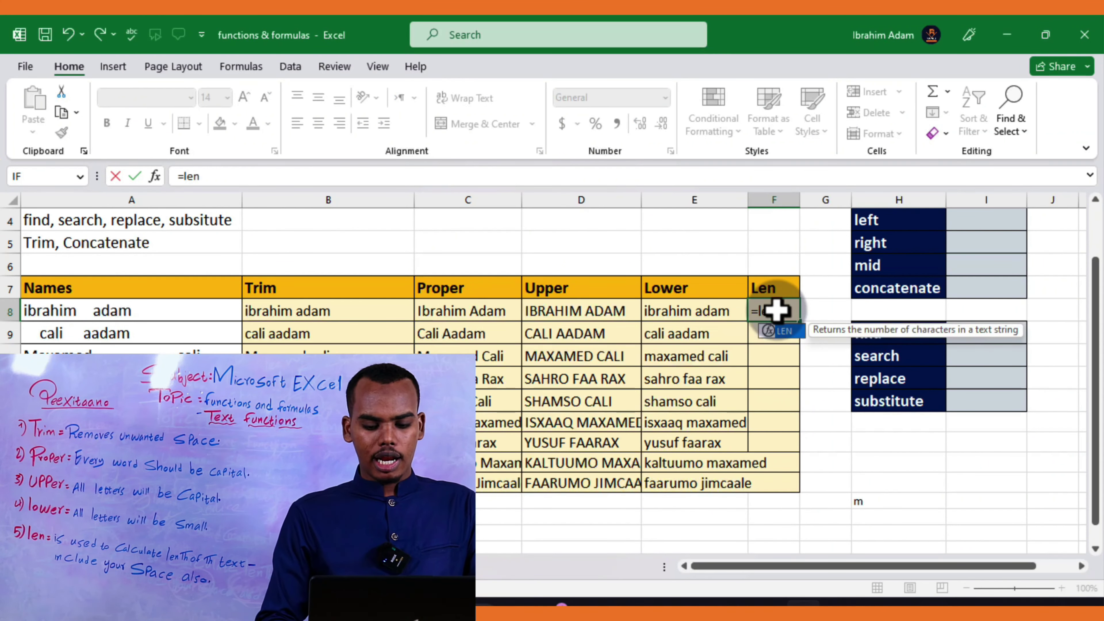
{"action": "key", "text": "Tab"}
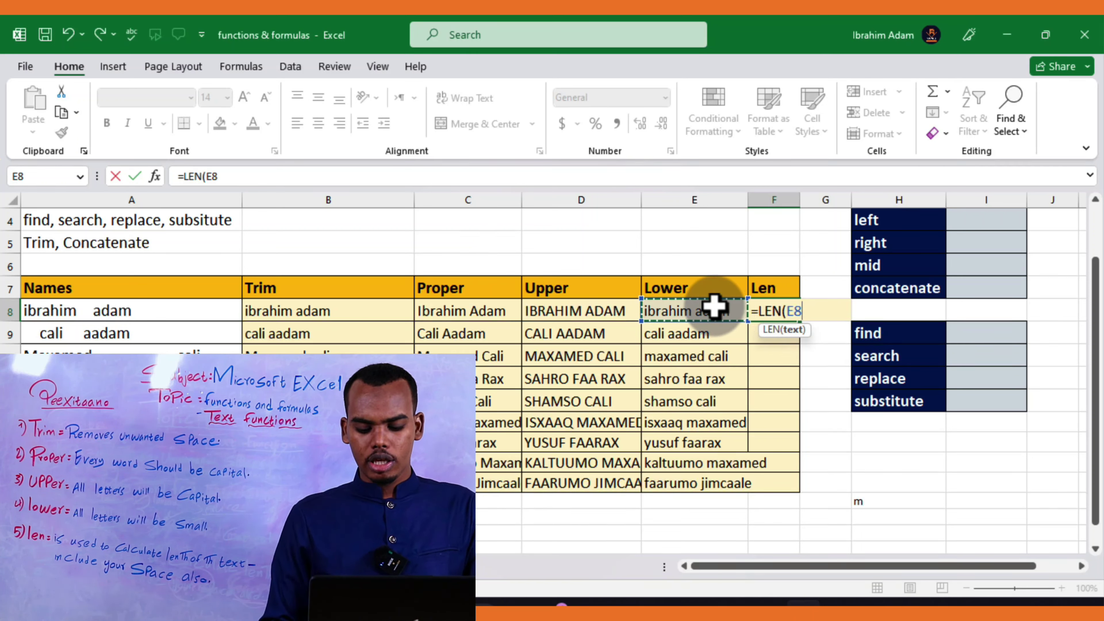
{"action": "key", "text": "Return"}
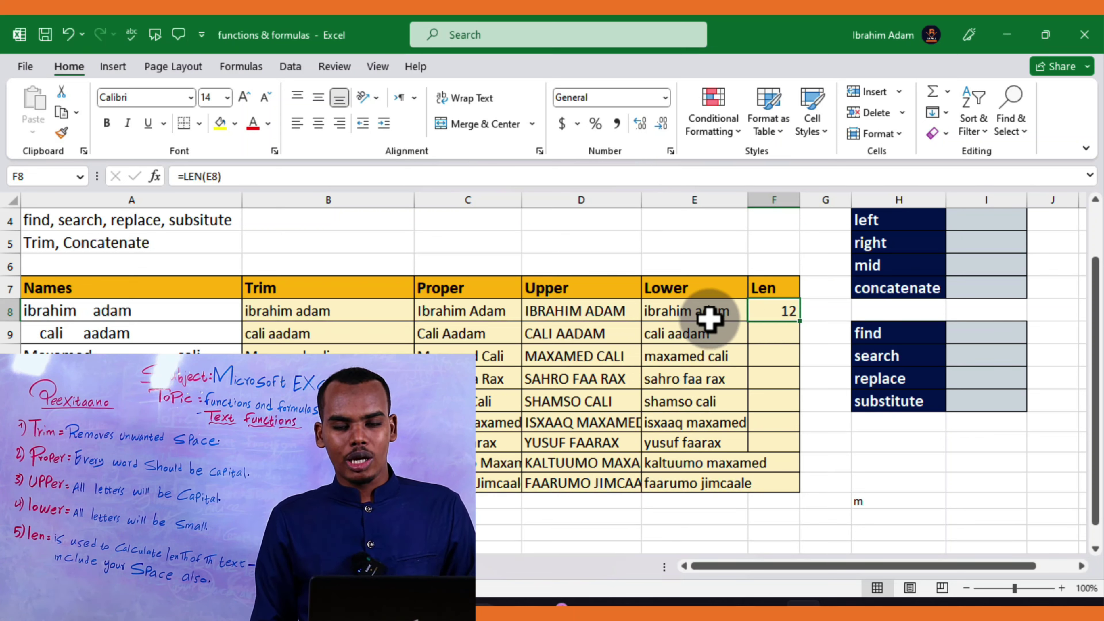
{"action": "double_click", "coordinate": [802, 321]}
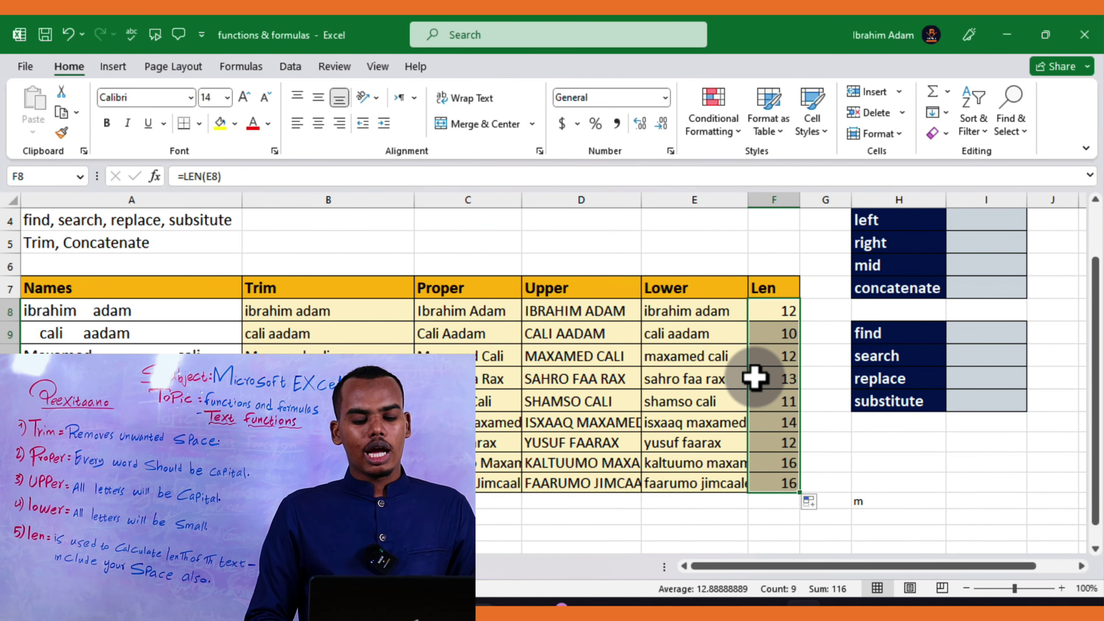
{"action": "scroll", "coordinate": [756, 378], "scroll_direction": "up", "scroll_amount": 3}
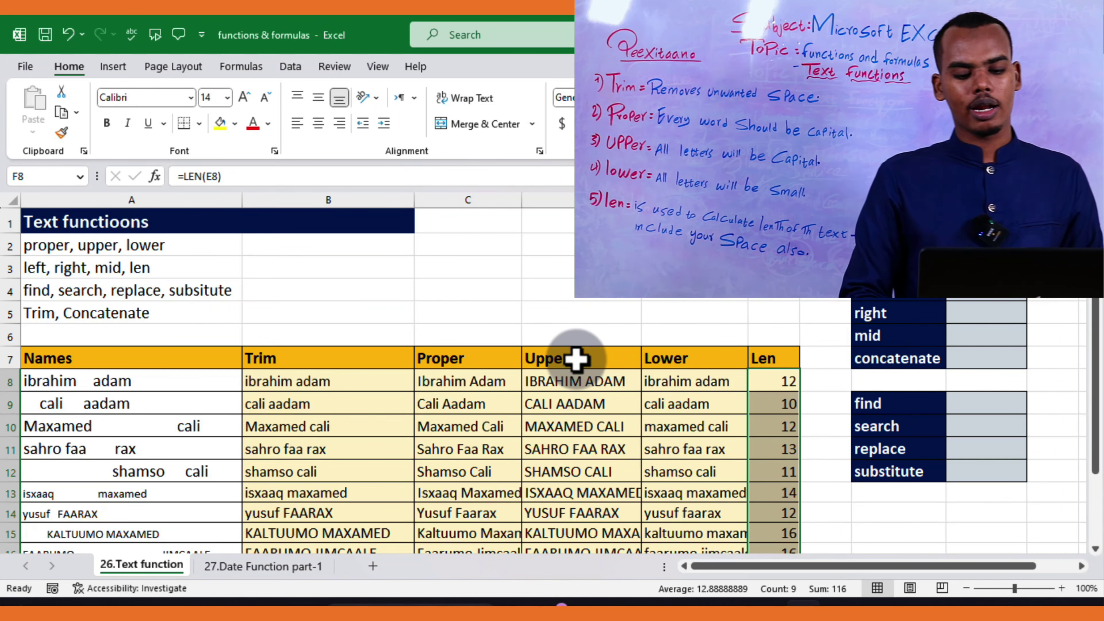
Enter =LEFT(I2,3) beside 'left' to return 'Bal' from 'Balawii'
{"action": "scroll", "coordinate": [576, 359], "scroll_direction": "right", "scroll_amount": 2}
{"action": "scroll", "coordinate": [576, 359], "scroll_direction": "right", "scroll_amount": 3}
{"action": "scroll", "coordinate": [576, 359], "scroll_direction": "right", "scroll_amount": 1}
{"action": "scroll", "coordinate": [576, 358], "scroll_direction": "left", "scroll_amount": 1}
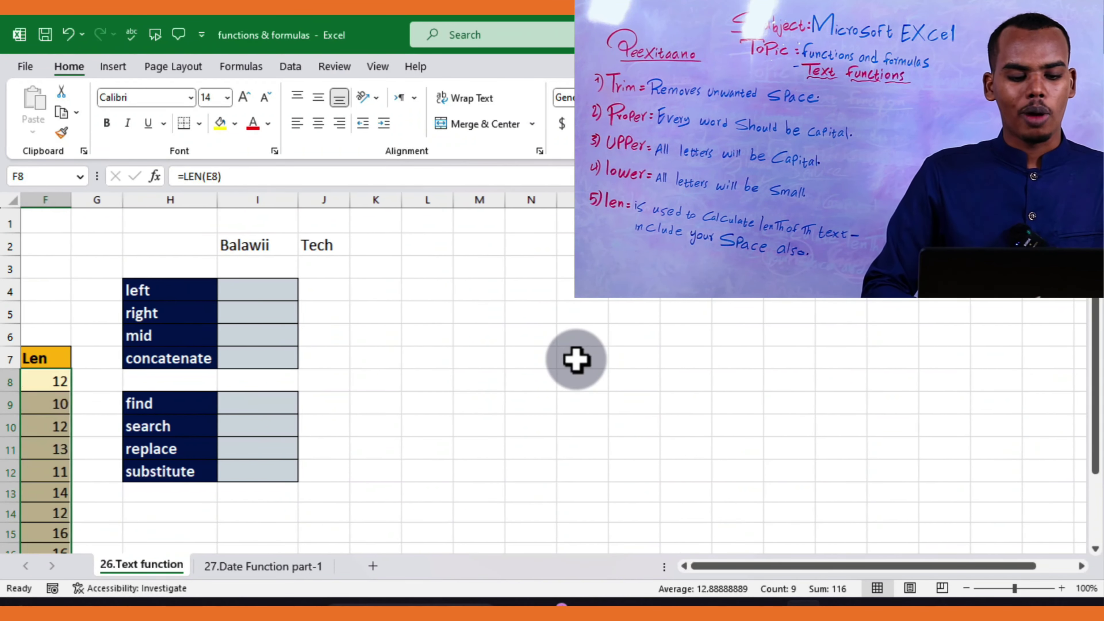
{"action": "left_click", "coordinate": [256, 288]}
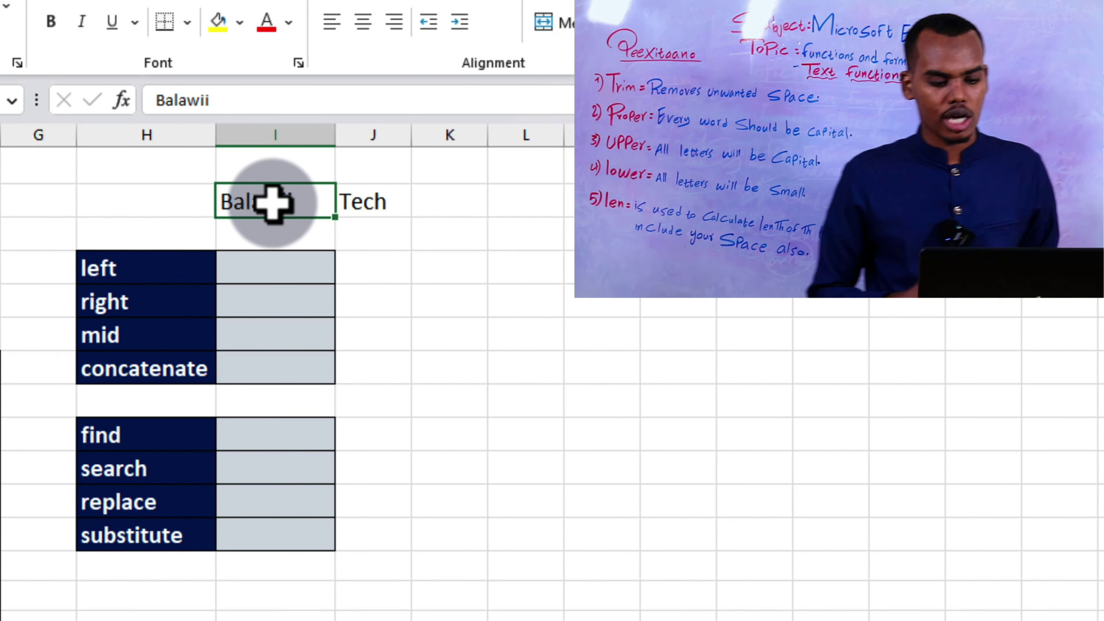
{"action": "left_click", "coordinate": [273, 264]}
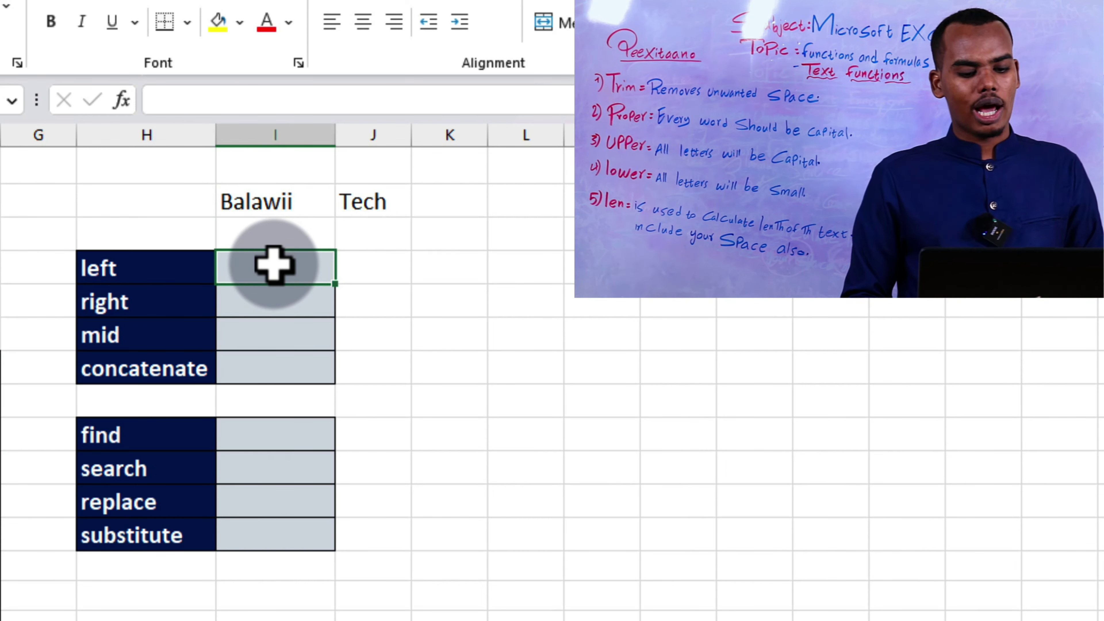
{"action": "type", "text": "="}
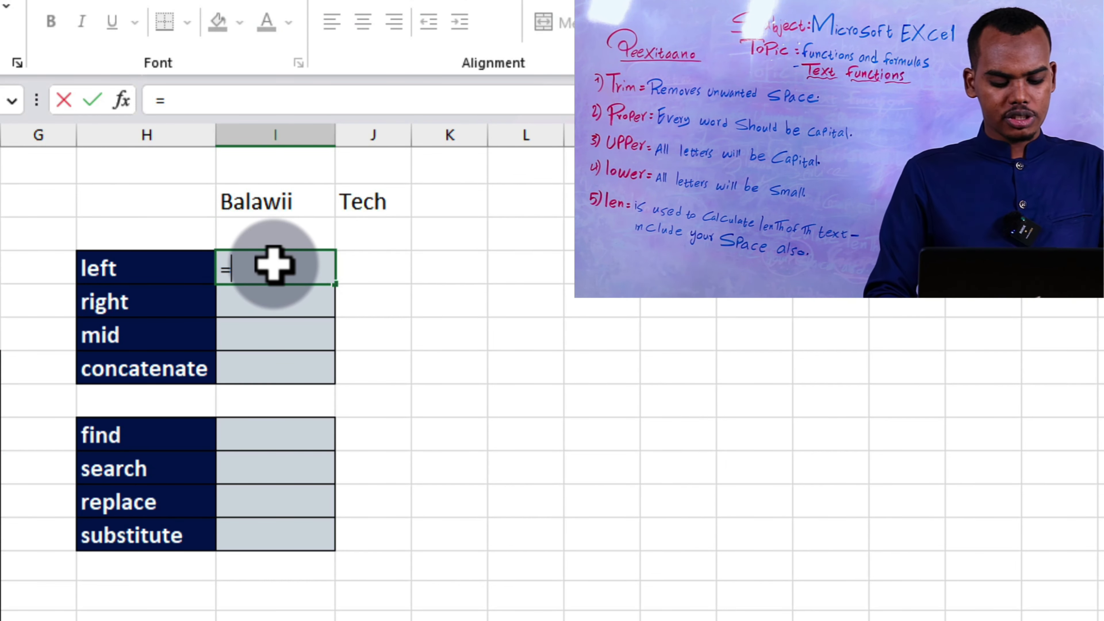
{"action": "type", "text": "left"}
{"action": "key", "text": "Tab"}
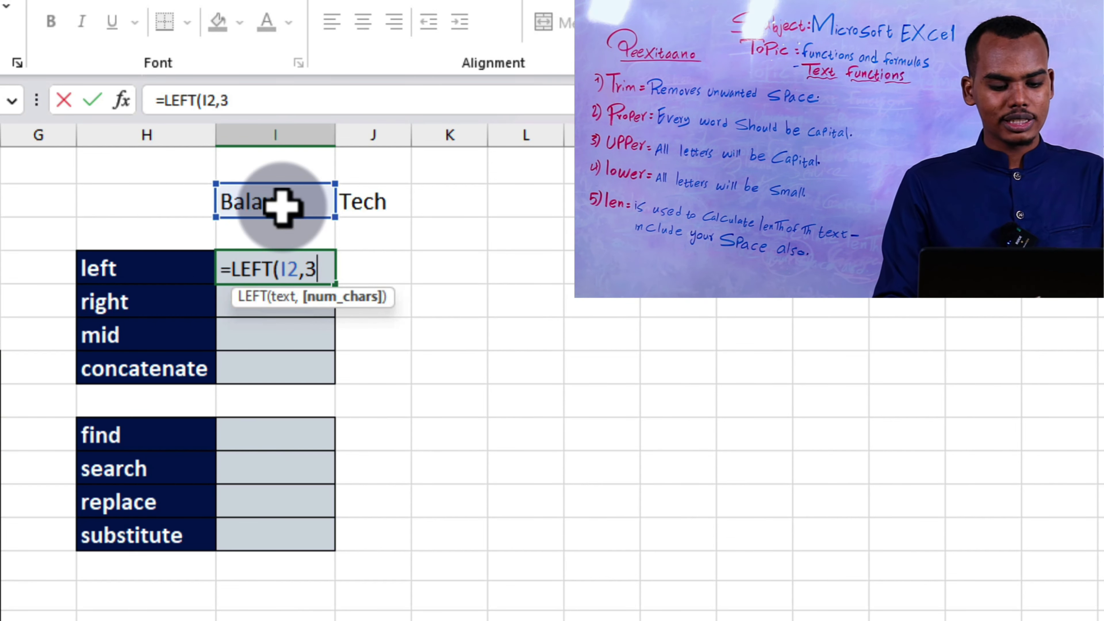
{"action": "key", "text": "Return"}
{"action": "type", "text": "="}
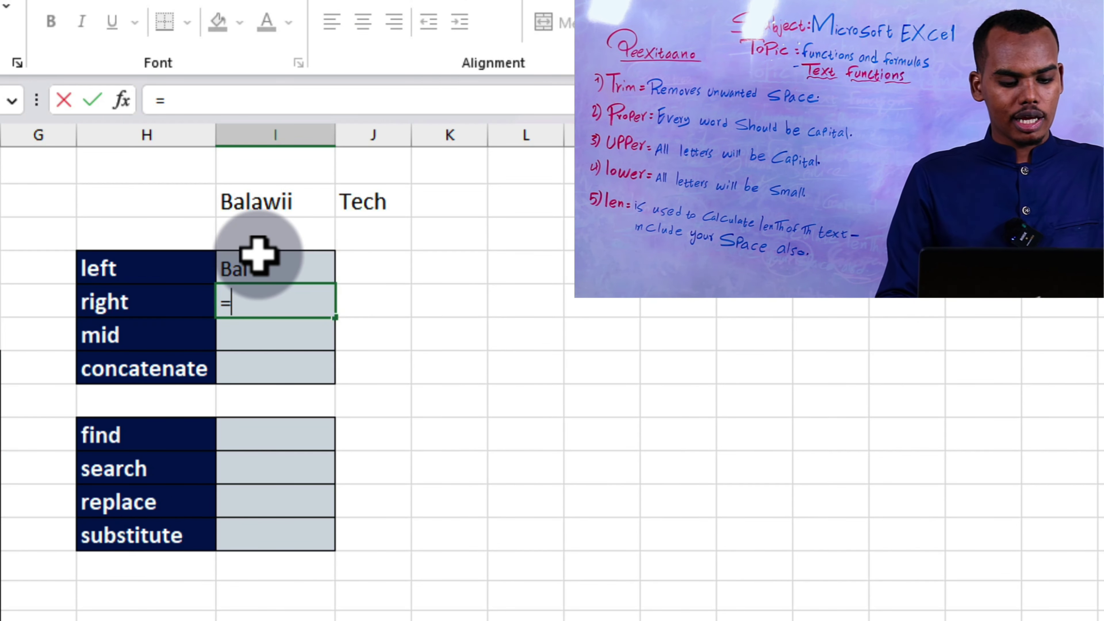
Enter =RIGHT(I2,3) beside 'right' to return 'wii' from 'Balawii'
{"action": "type", "text": "right"}
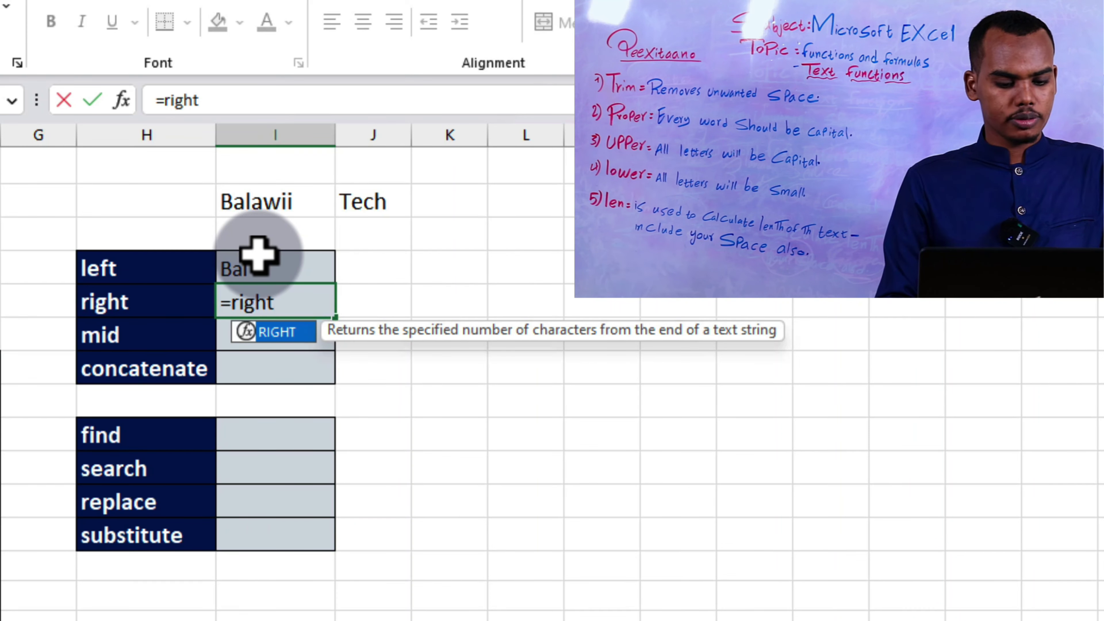
{"action": "key", "text": "Tab"}
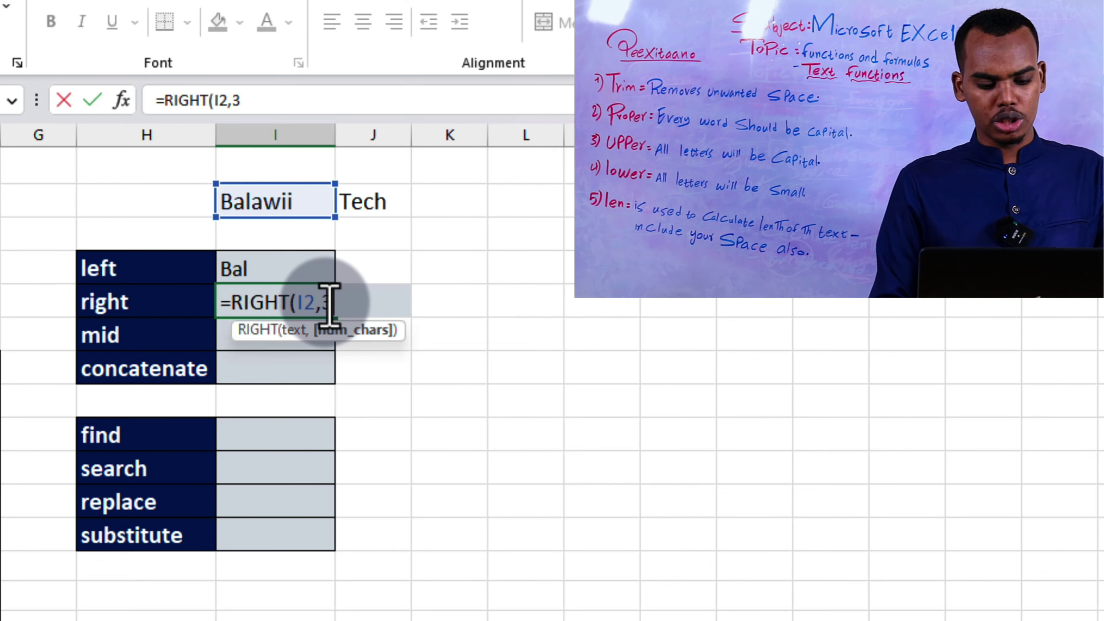
{"action": "key", "text": "Return"}
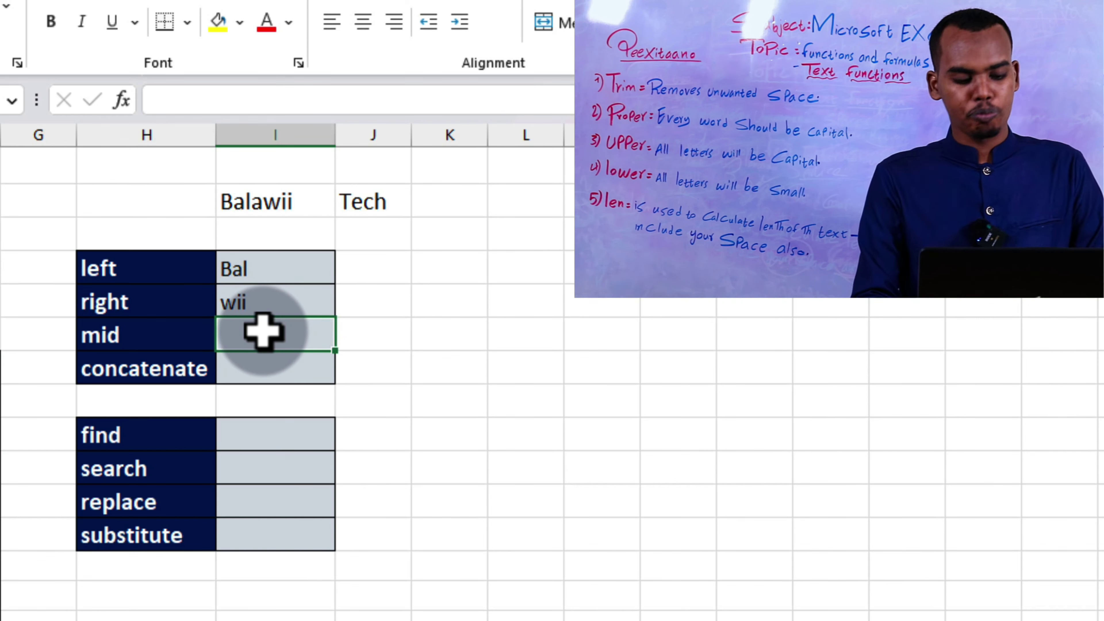
Enter =MID(I2,3,3) beside 'mid' to return 'law' from 'Balawii'
{"action": "type", "text": "="}
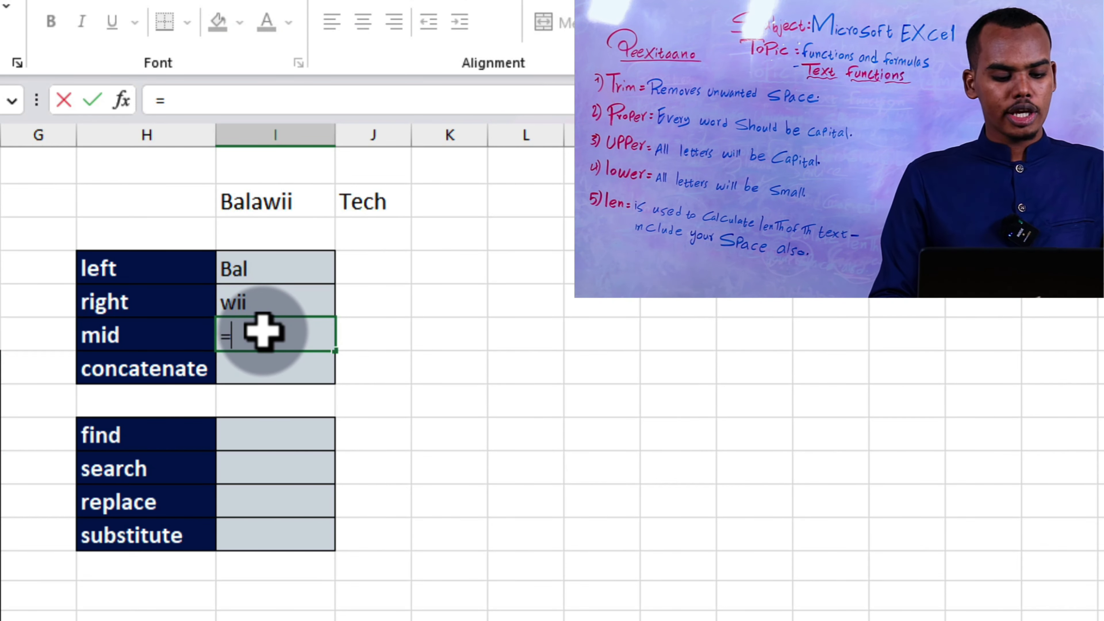
{"action": "type", "text": "mid"}
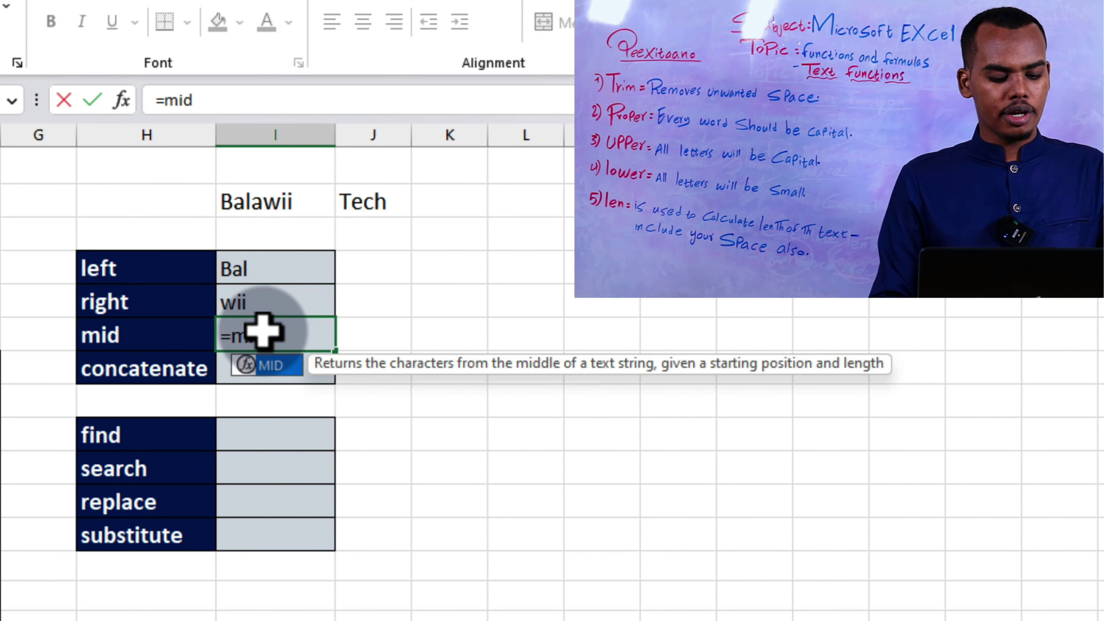
{"action": "key", "text": "Tab"}
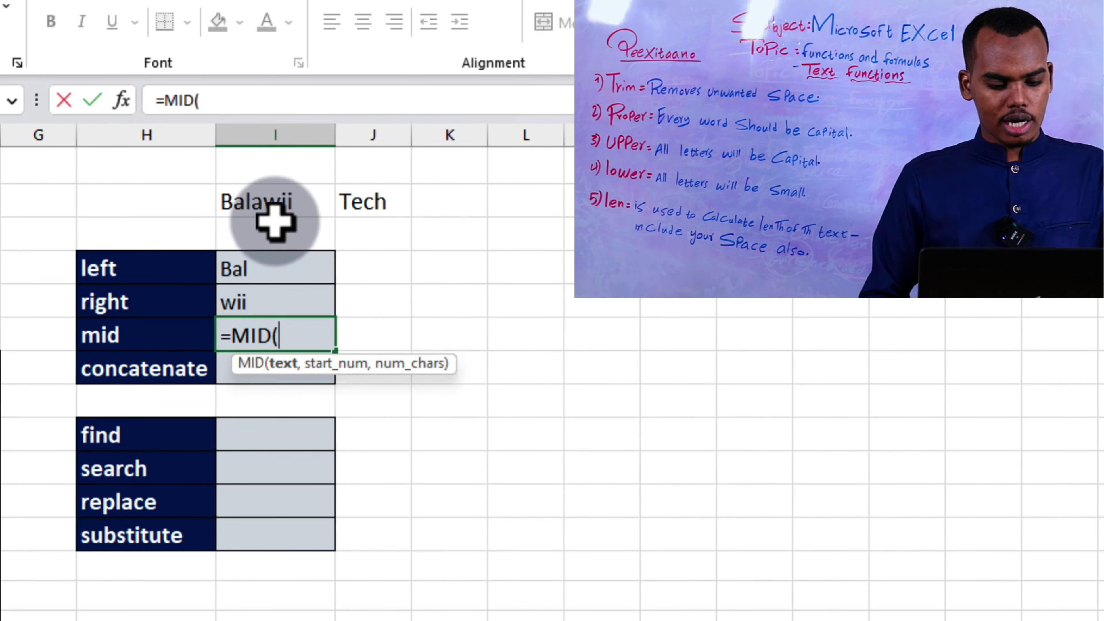
{"action": "left_click", "coordinate": [274, 199]}
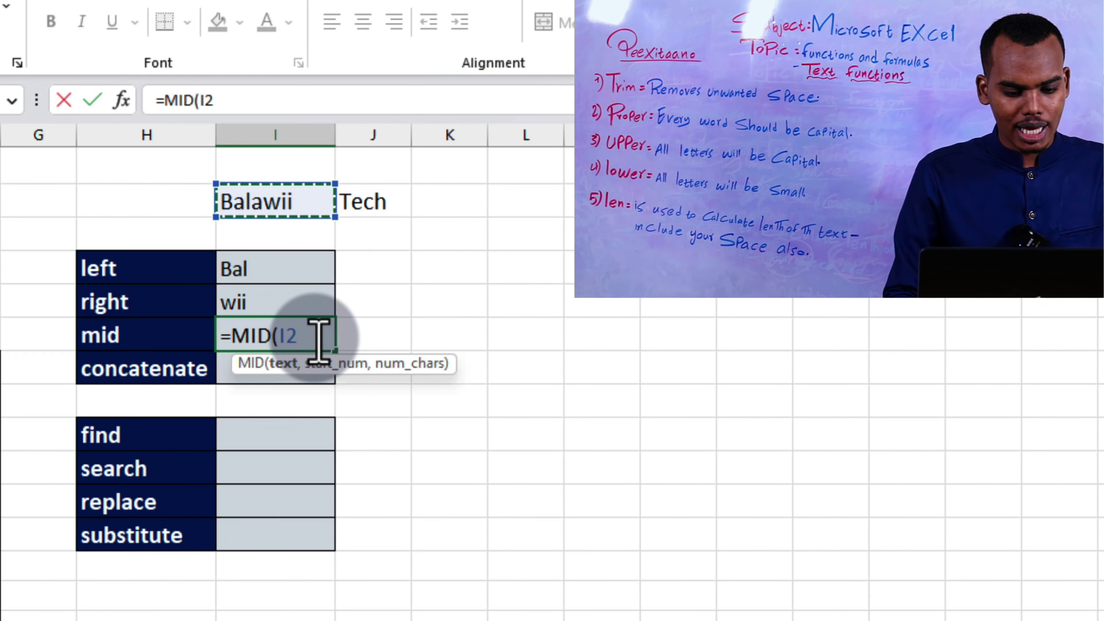
{"action": "type", "text": ",3,"}
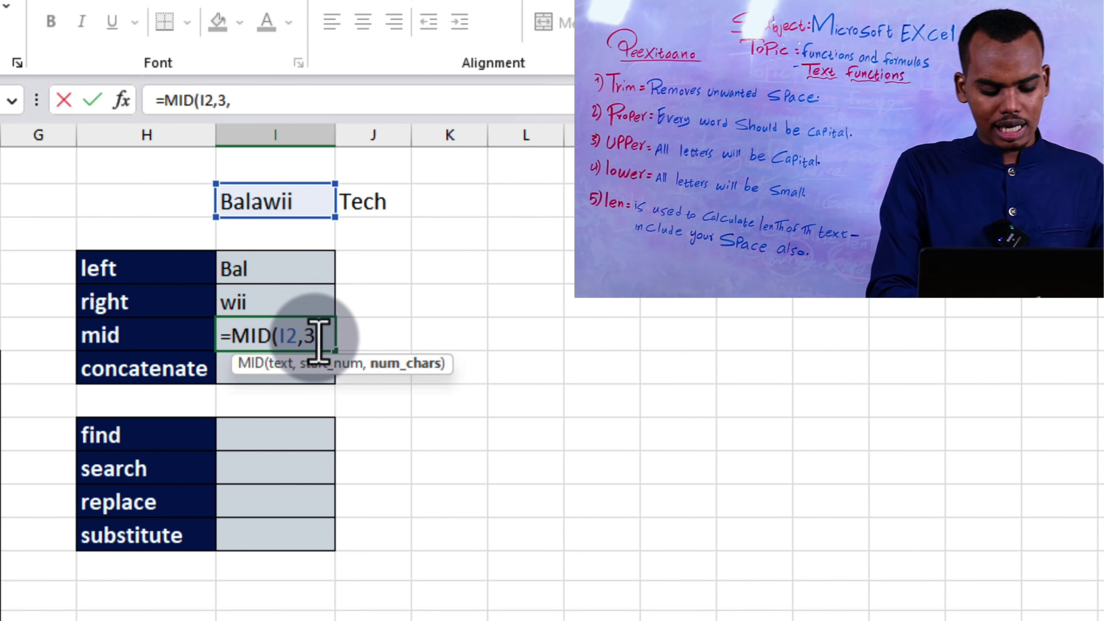
{"action": "type", "text": "3"}
{"action": "key", "text": "Return"}
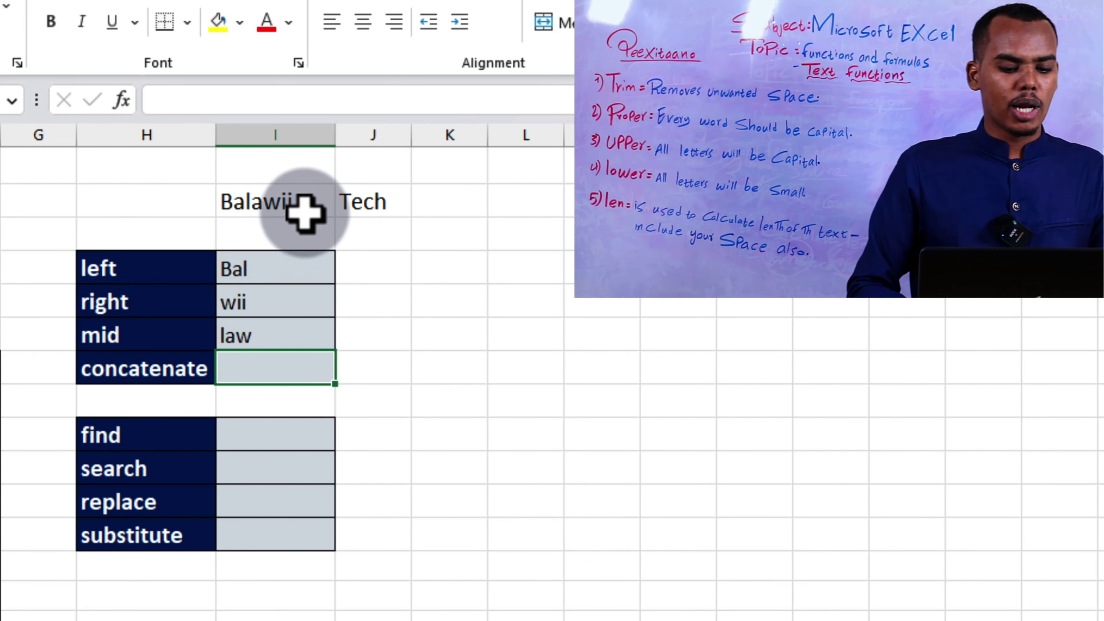
Point out the Balawii and Tech cells and select the cell beside concatenate
{"action": "left_click", "coordinate": [305, 204]}
{"action": "left_click", "coordinate": [381, 201]}
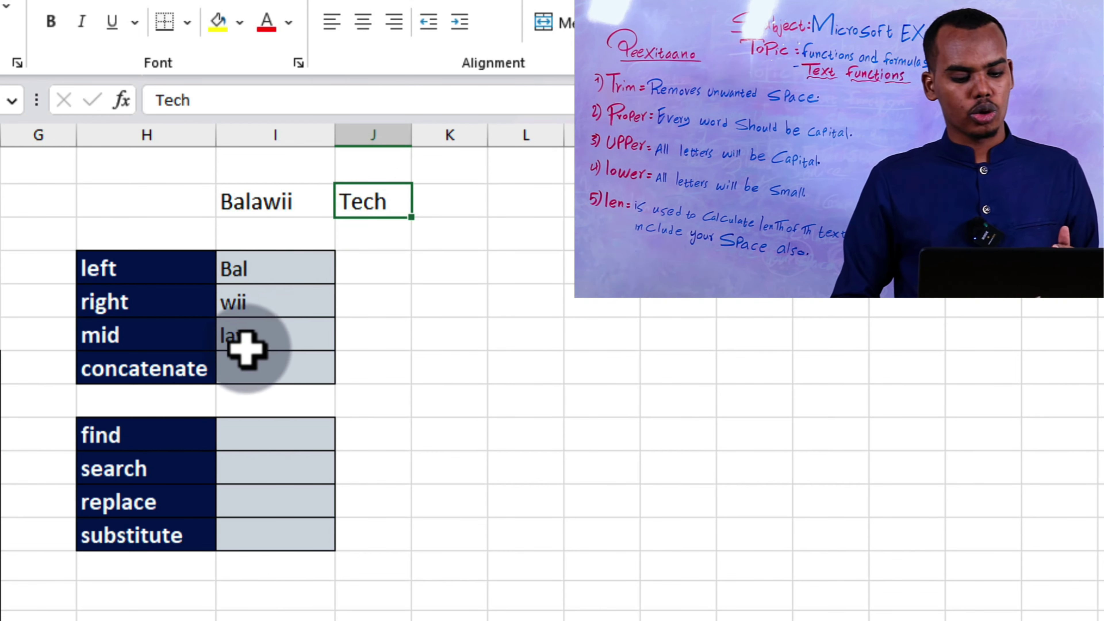
{"action": "left_click", "coordinate": [255, 376]}
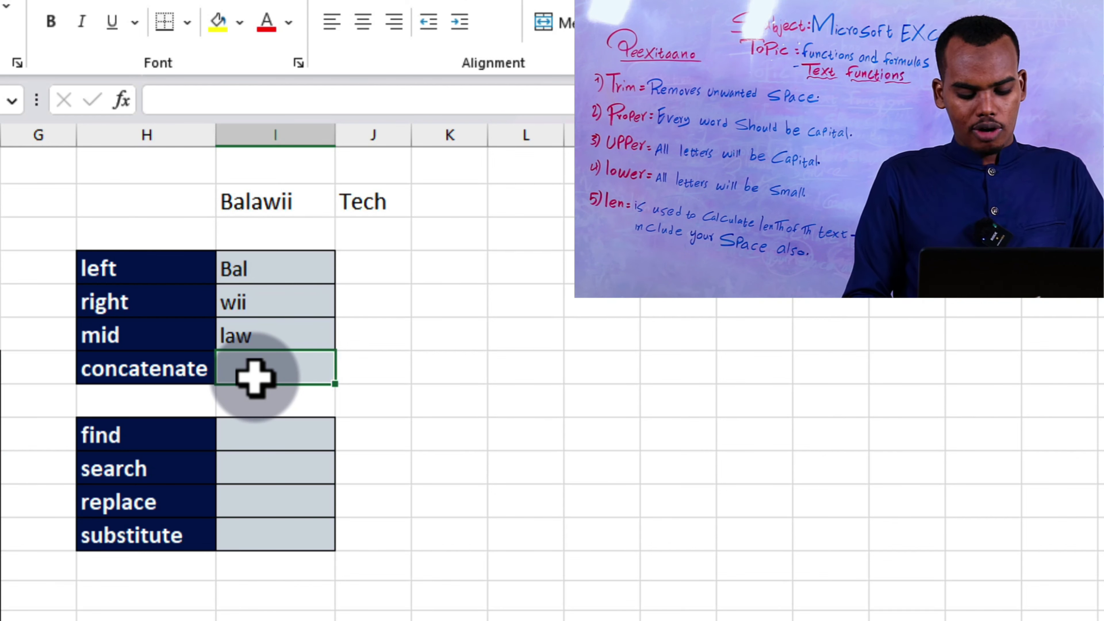
Enter =CONCATENATE(I2,J2) to join Balawii and Tech into 'BalawiiTech'
{"action": "type", "text": "="}
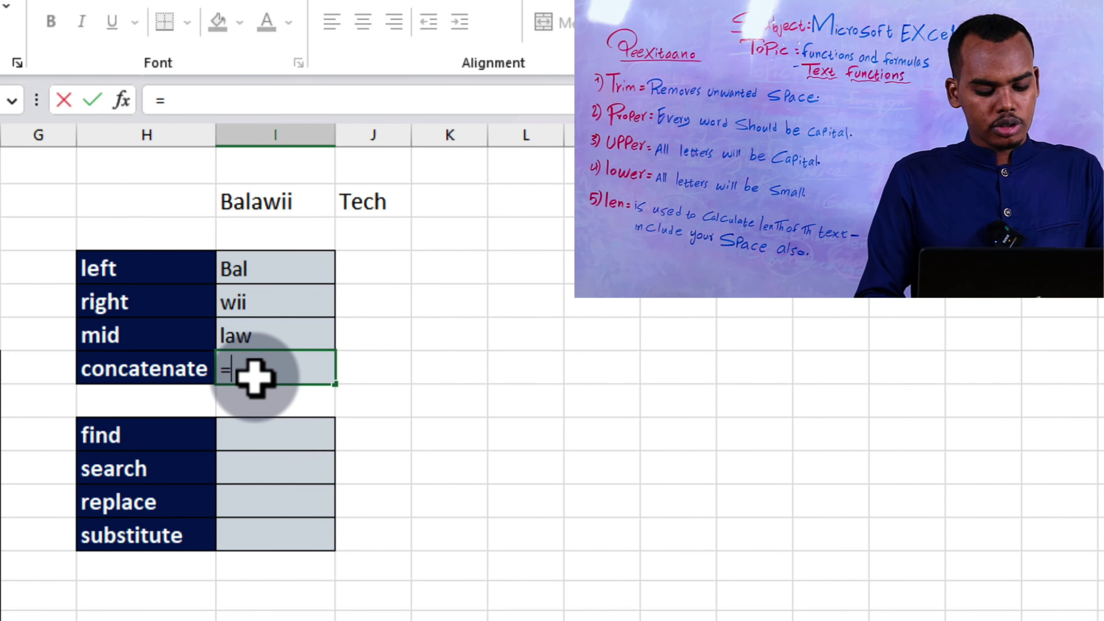
{"action": "type", "text": "co"}
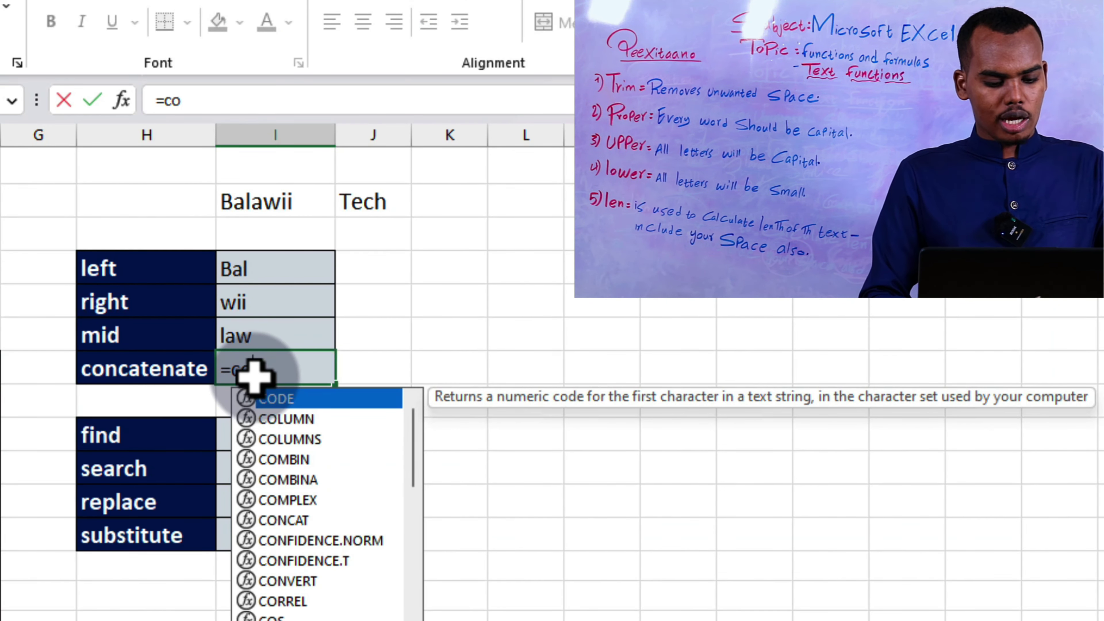
{"action": "type", "text": "ncat"}
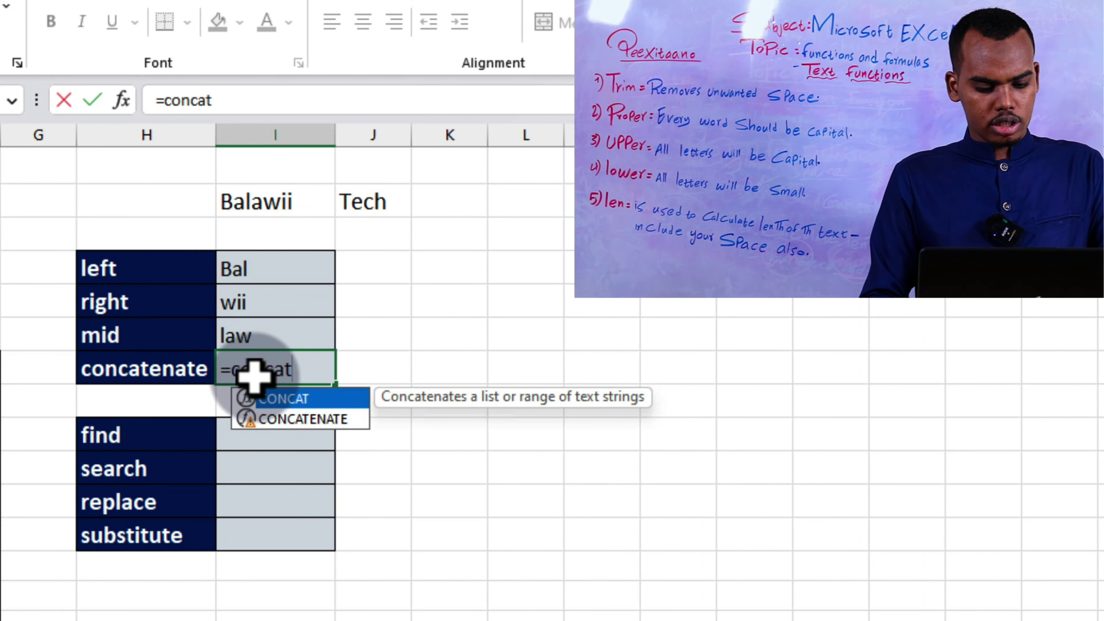
{"action": "type", "text": "e"}
{"action": "key", "text": "Tab"}
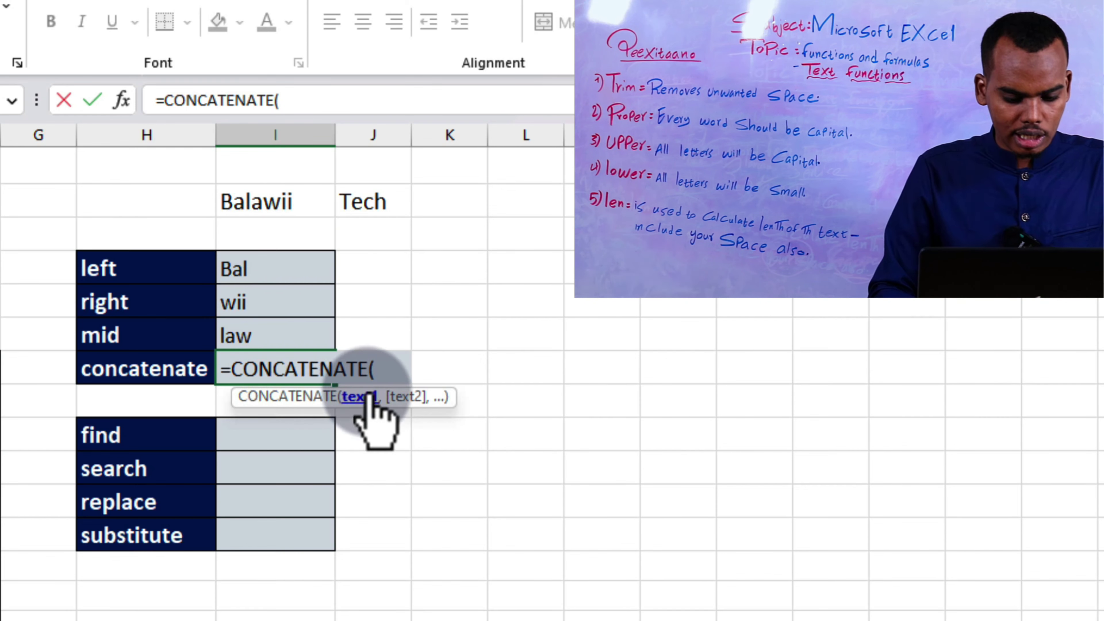
{"action": "left_click", "coordinate": [292, 203]}
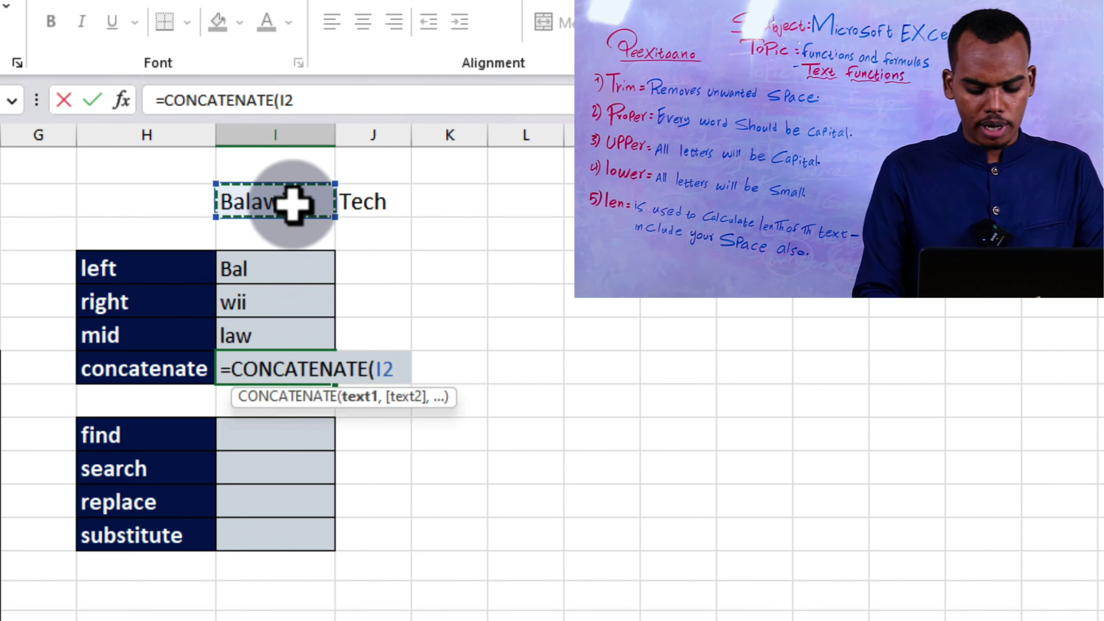
{"action": "type", "text": ","}
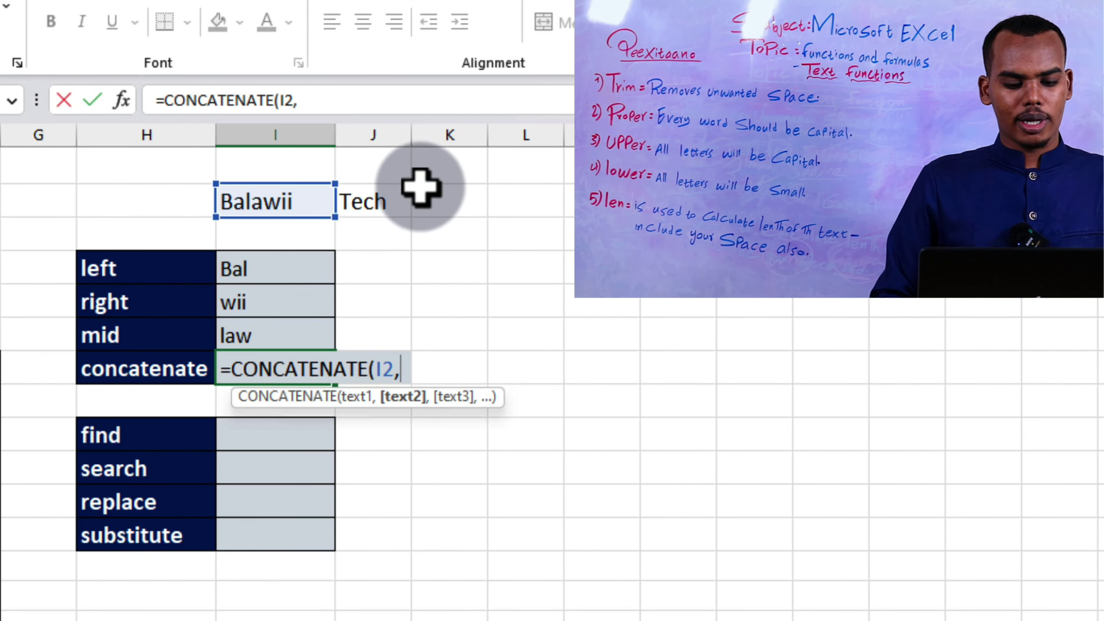
{"action": "left_click", "coordinate": [372, 208]}
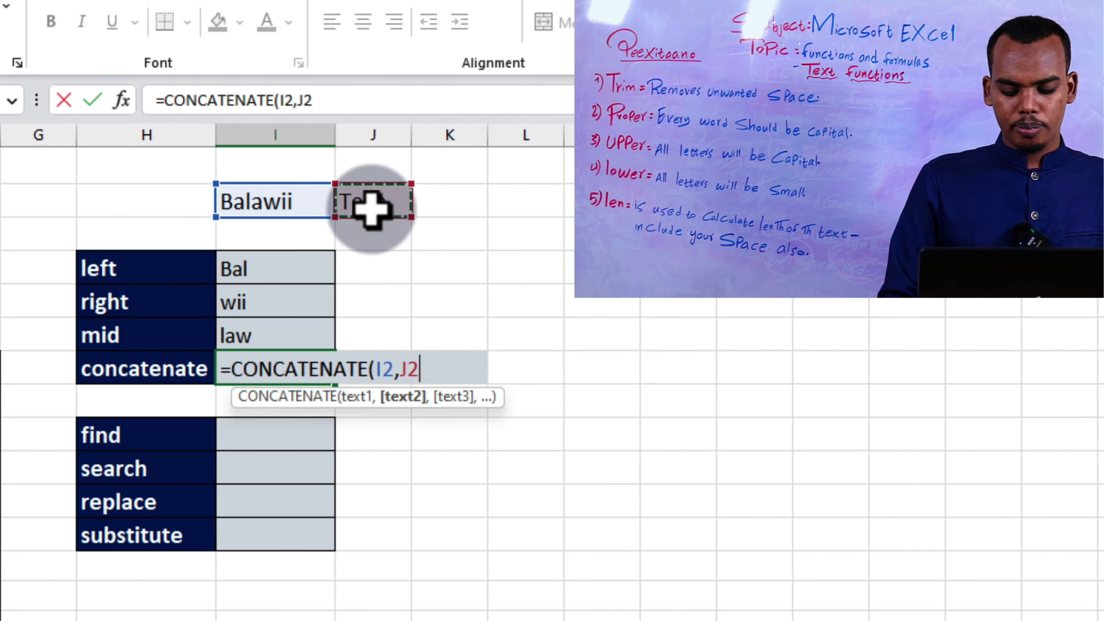
{"action": "key", "text": "Return"}
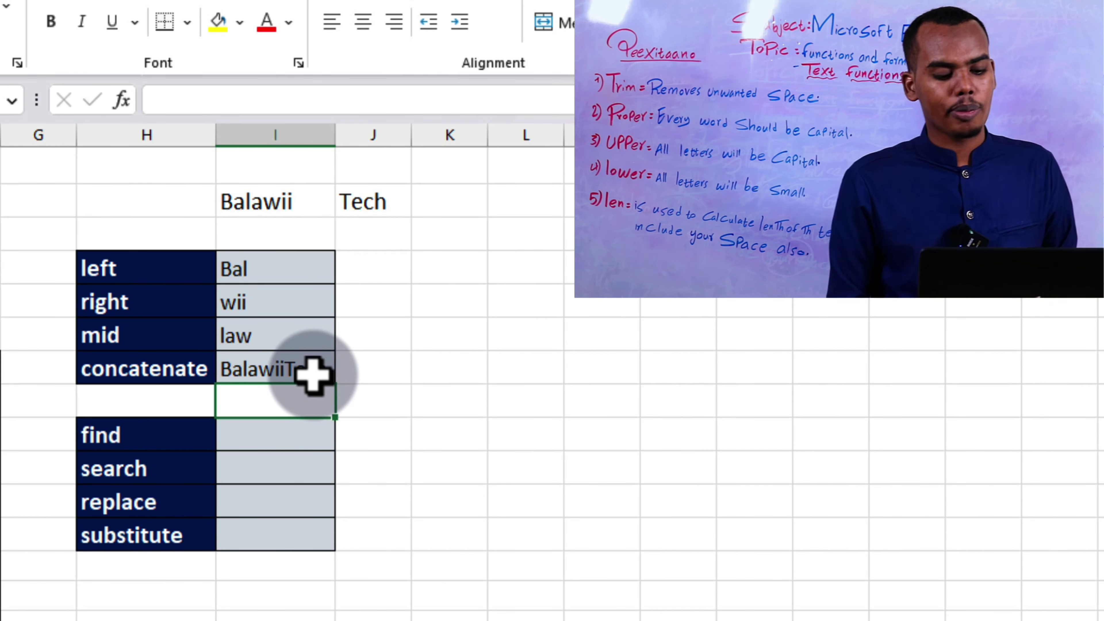
Enter =CONCATENATE(I2," ",J2) in I6 to produce 'Balawii Tech' with a space
{"action": "type", "text": "="}
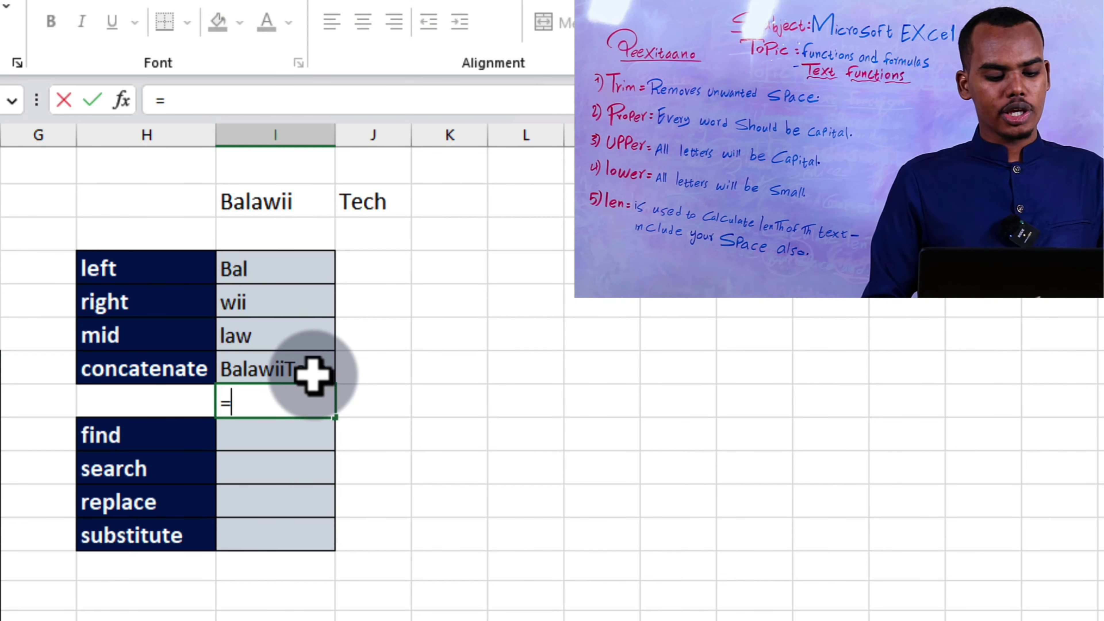
{"action": "type", "text": "co"}
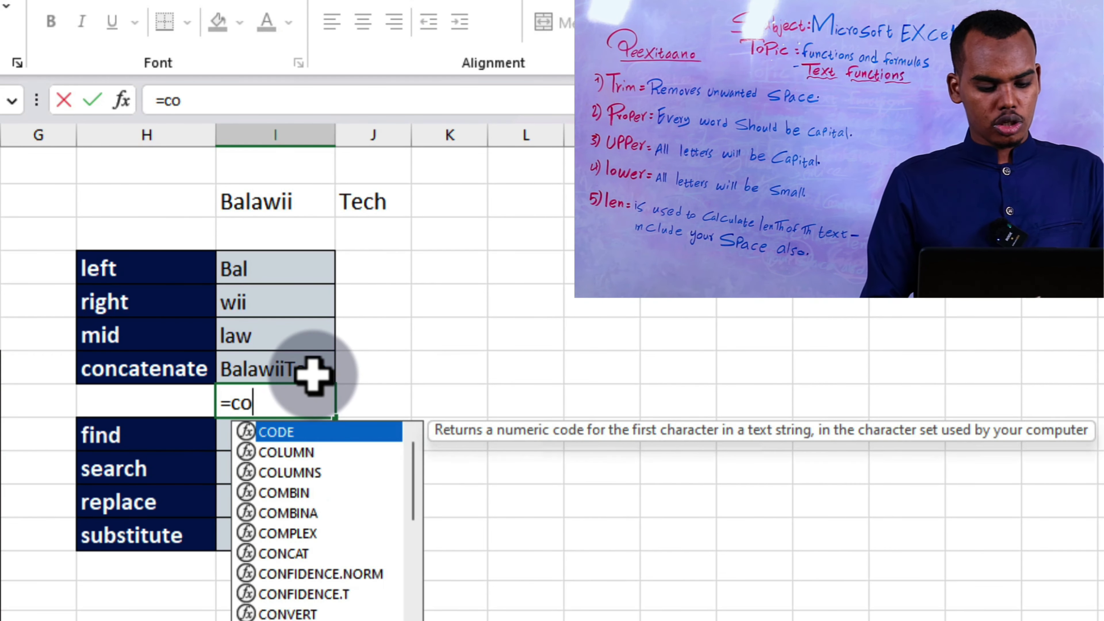
{"action": "type", "text": "ncatena"}
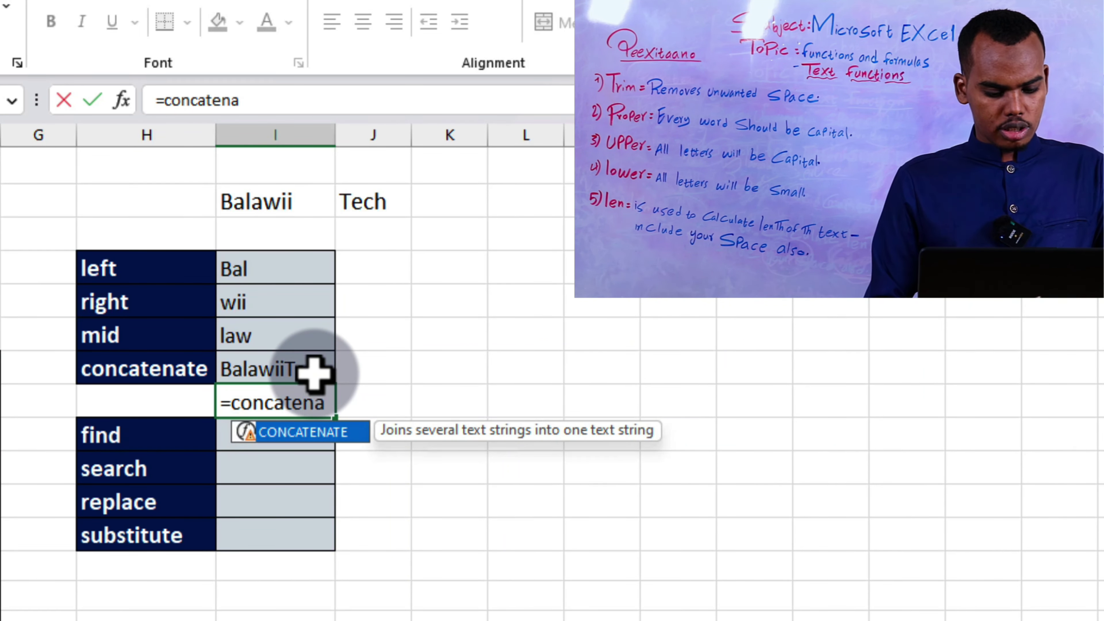
{"action": "key", "text": "Tab"}
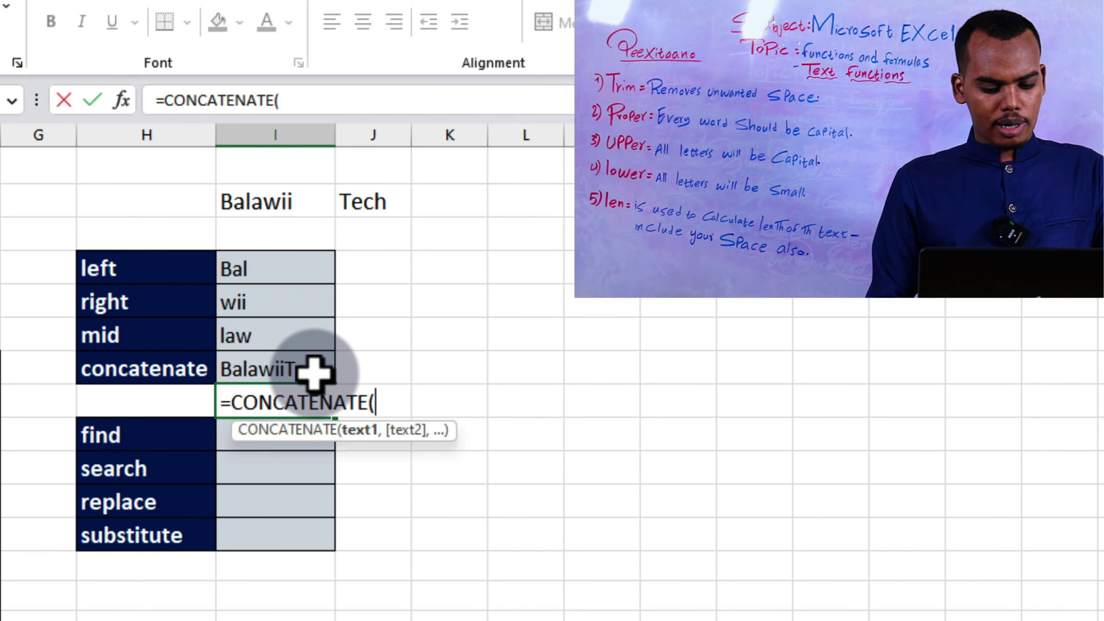
{"action": "left_click", "coordinate": [290, 197]}
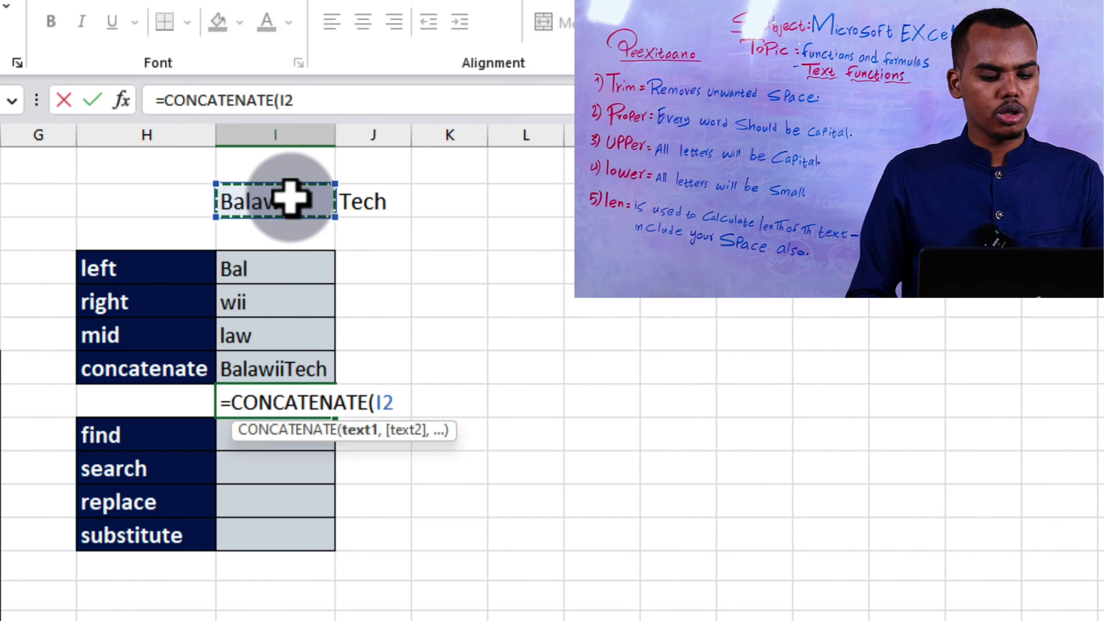
{"action": "type", "text": ","}
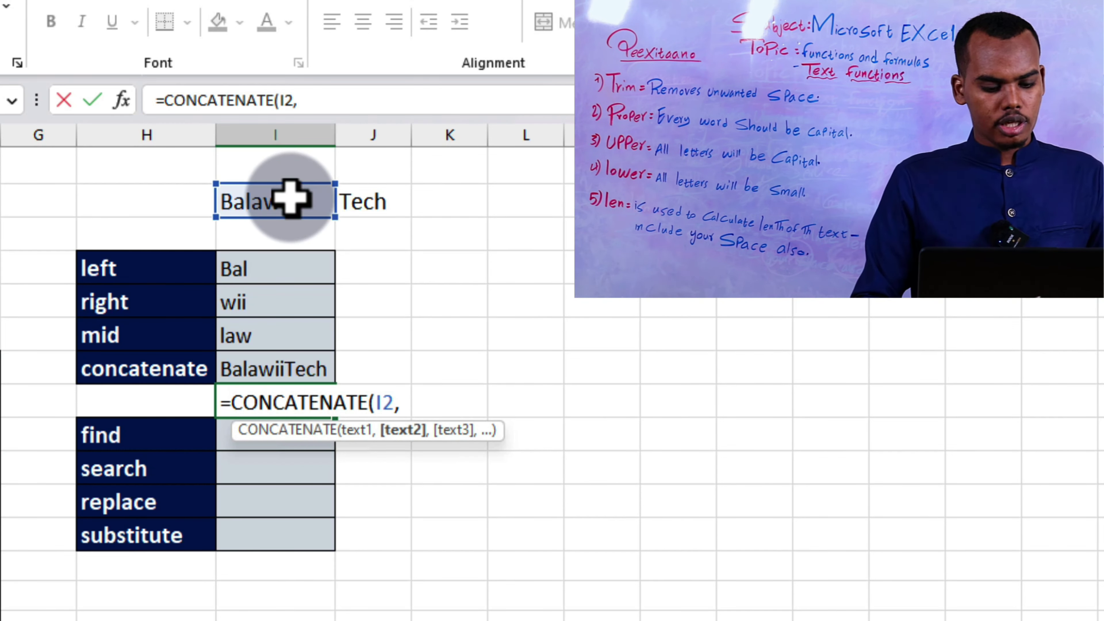
{"action": "left_click", "coordinate": [374, 203]}
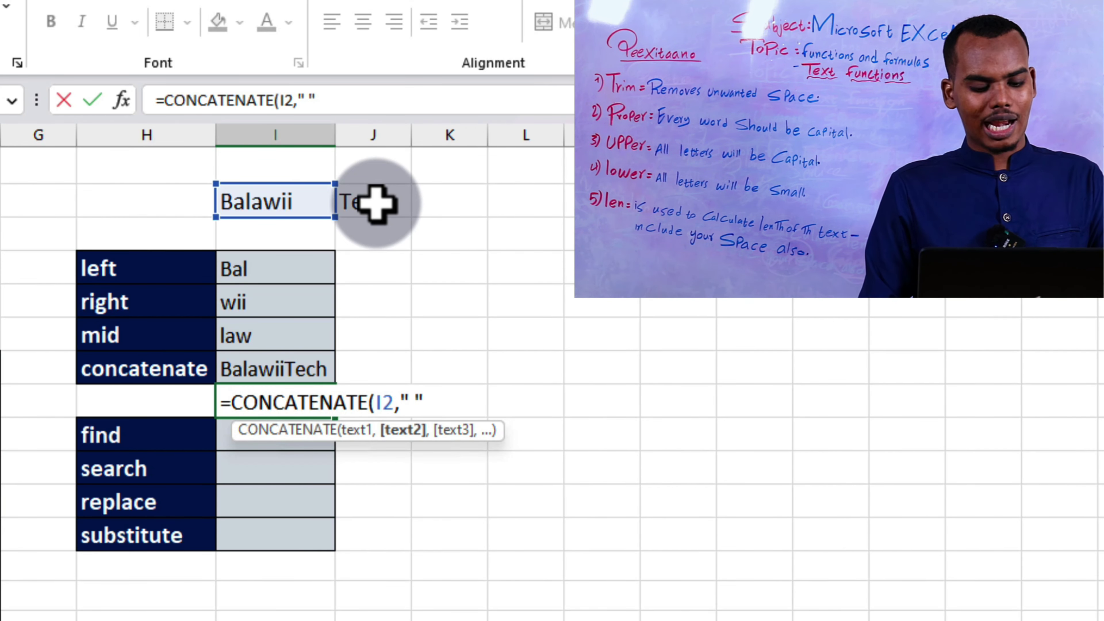
{"action": "type", "text": ","}
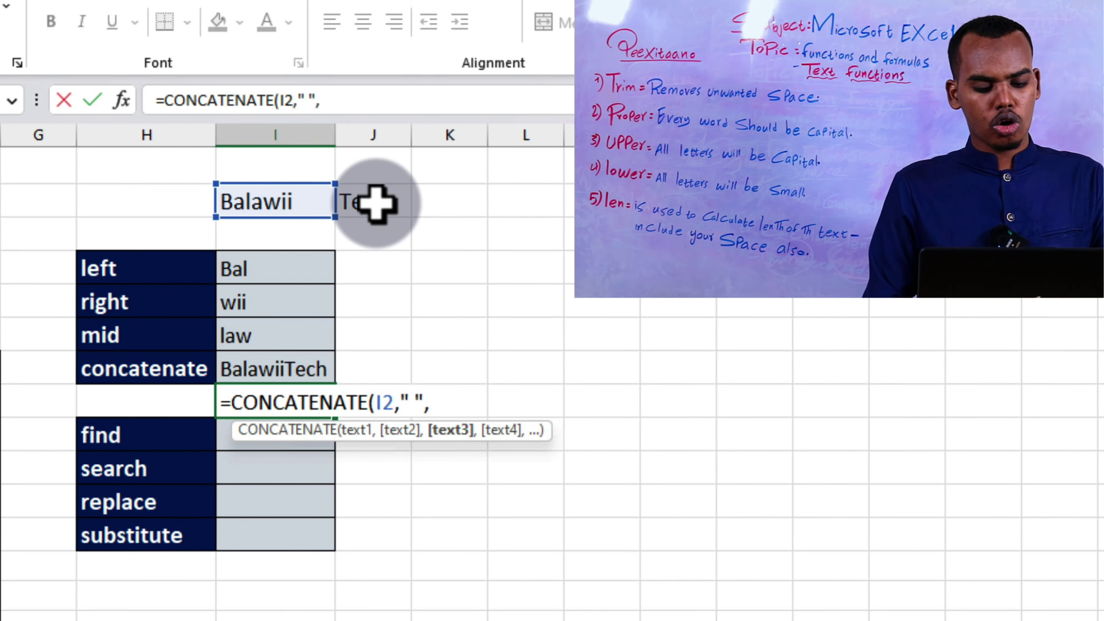
{"action": "left_click", "coordinate": [375, 203]}
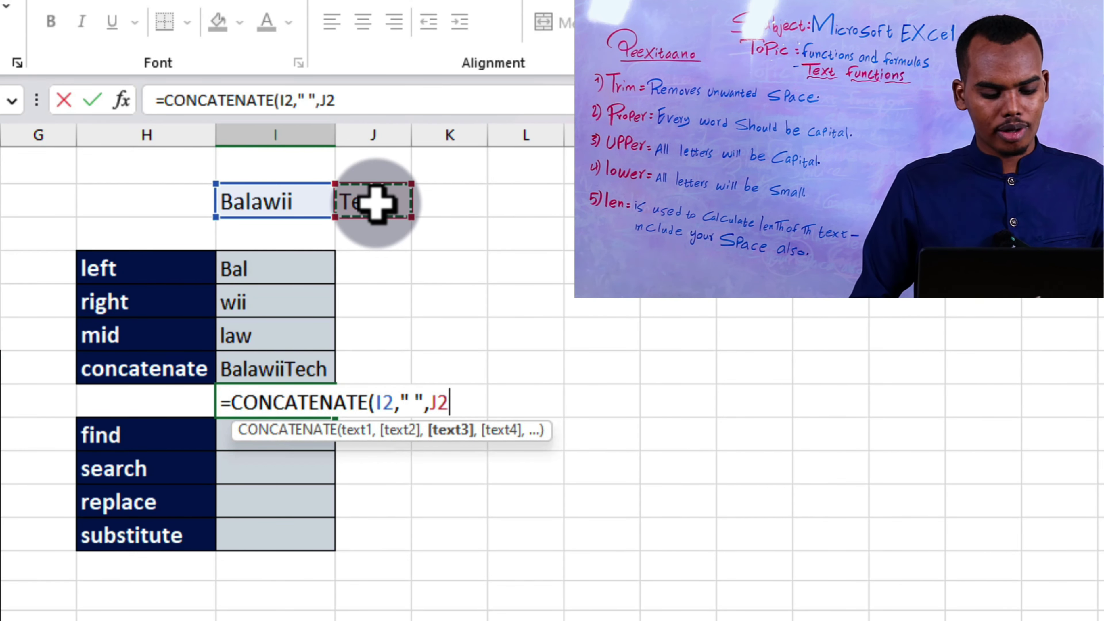
{"action": "key", "text": "Return"}
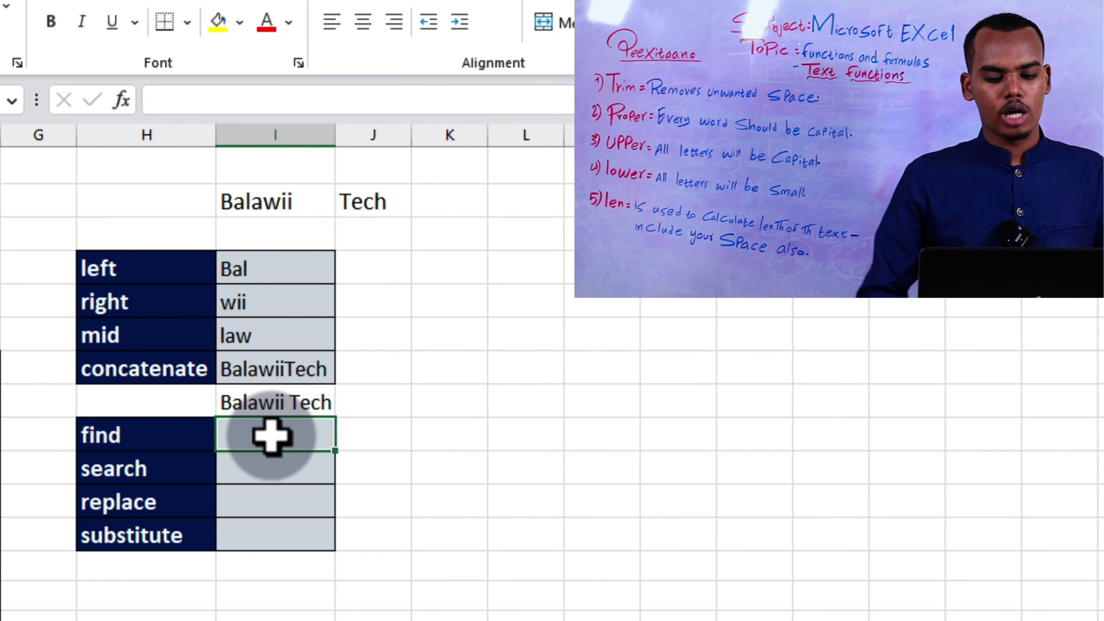
{"action": "left_click", "coordinate": [466, 303]}
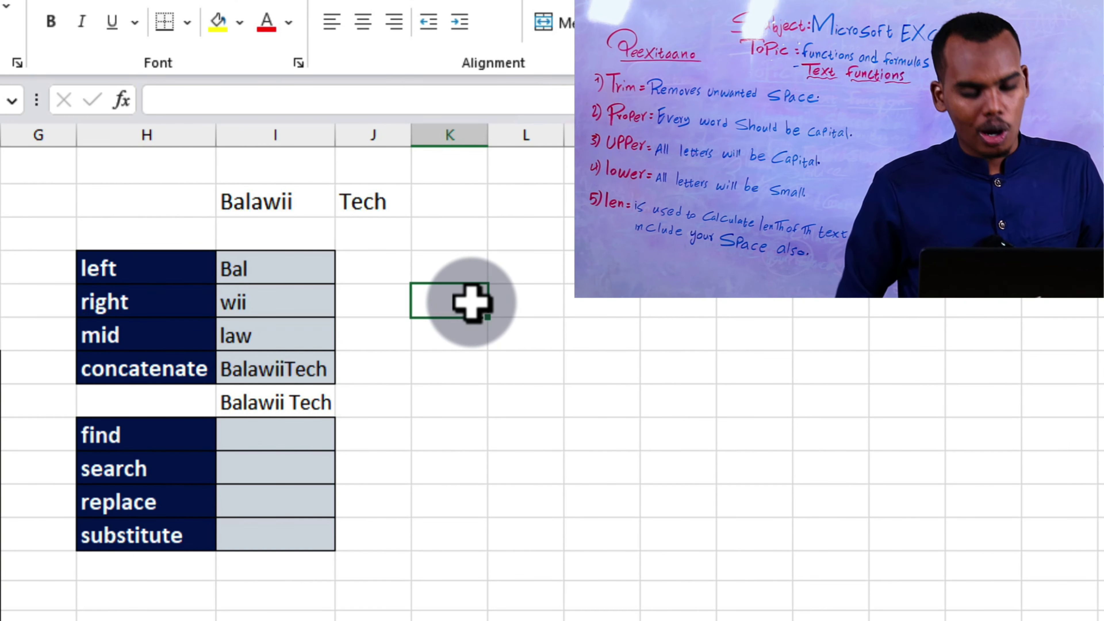
Enter the sample word 'Maamuus' in K5
{"action": "type", "text": "maa"}
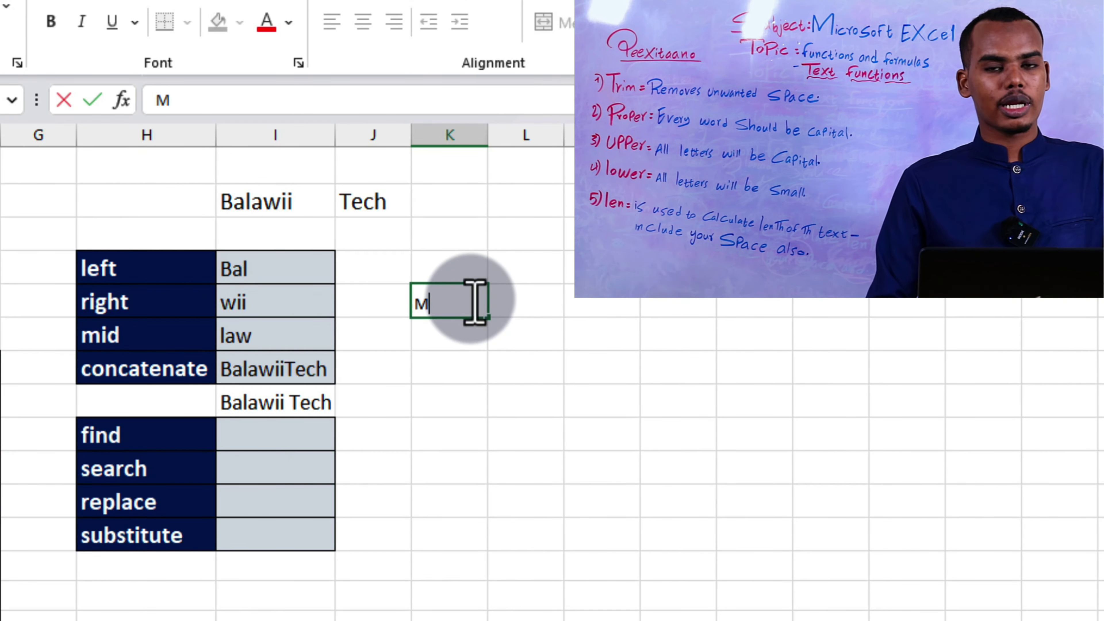
{"action": "type", "text": "a"}
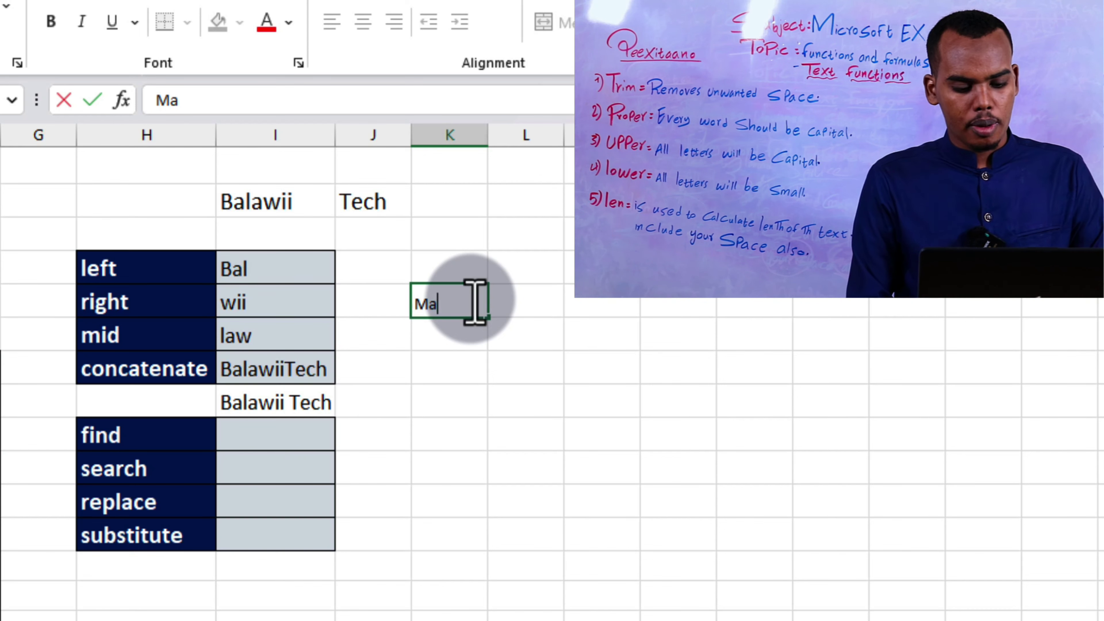
{"action": "type", "text": "amuus"}
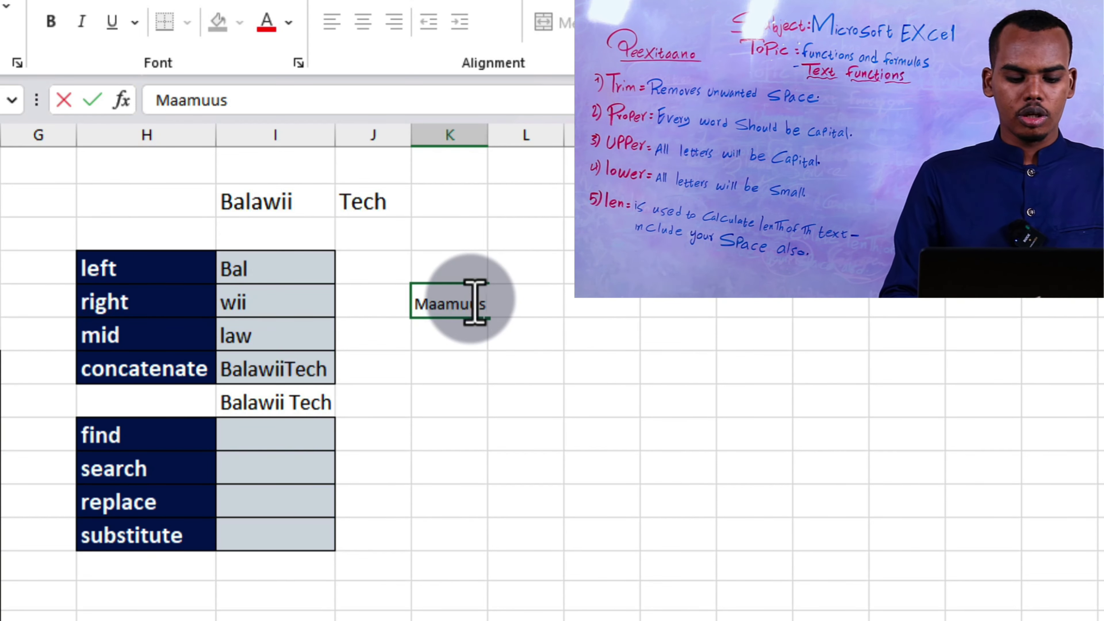
{"action": "key", "text": "Return"}
{"action": "left_click", "coordinate": [456, 301]}
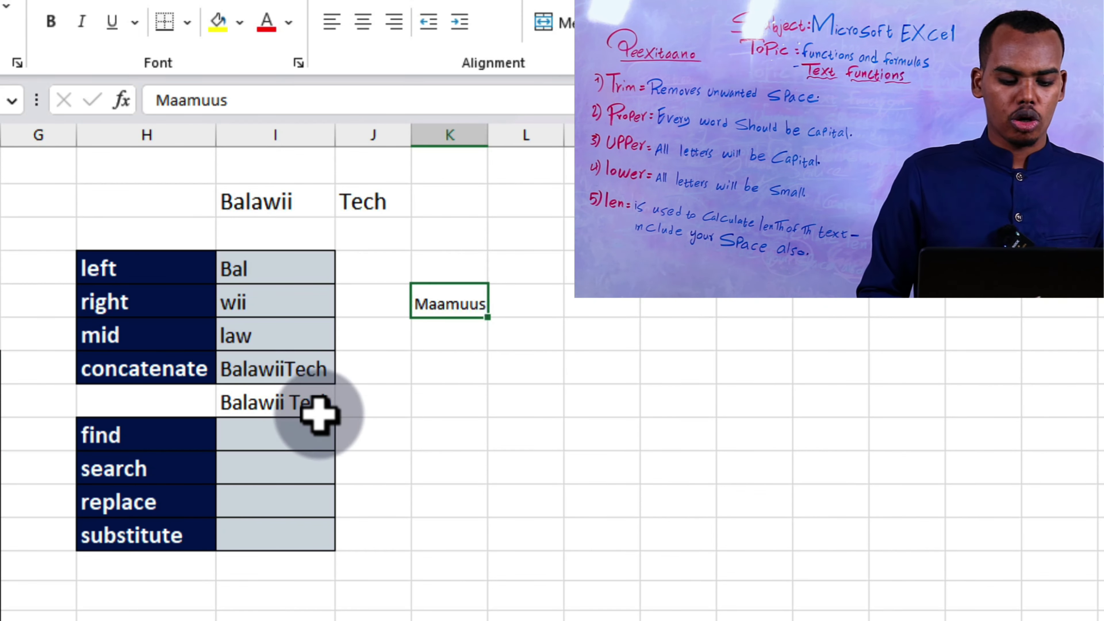
Locate 'm' in K5 with =FIND("m",K5) in the find row, returning 4
{"action": "left_click", "coordinate": [298, 437]}
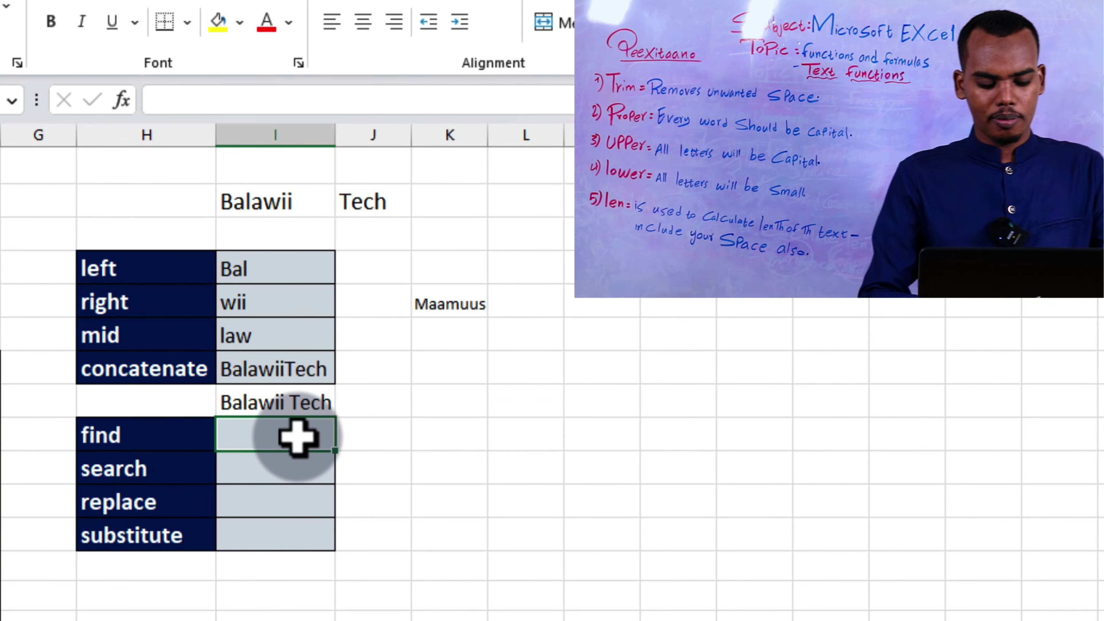
{"action": "type", "text": "="}
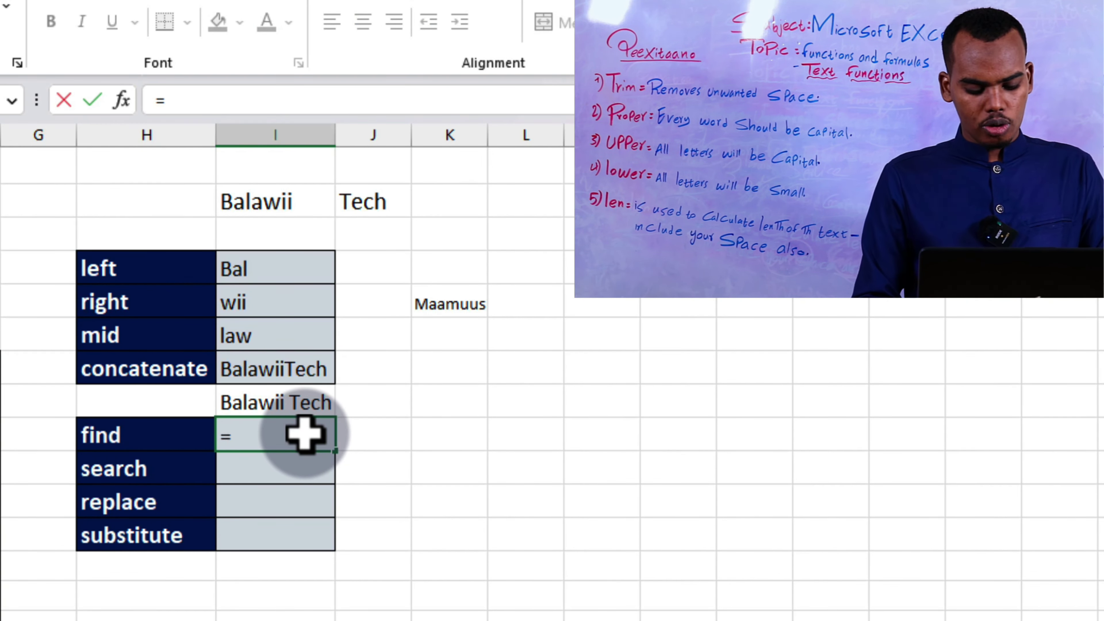
{"action": "type", "text": "find"}
{"action": "key", "text": "Tab"}
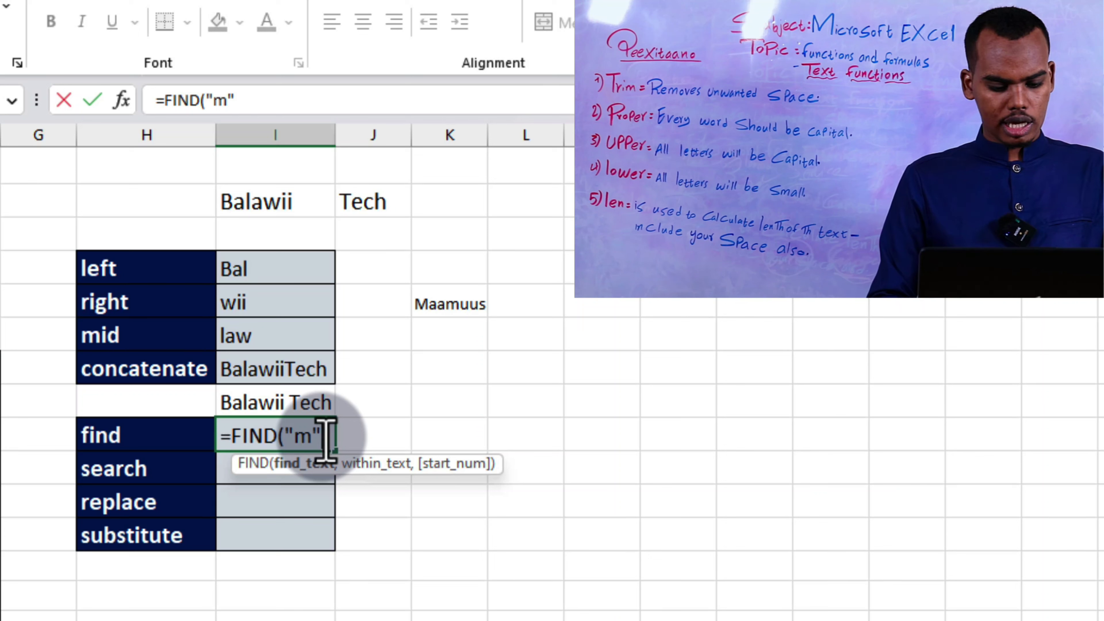
{"action": "type", "text": ","}
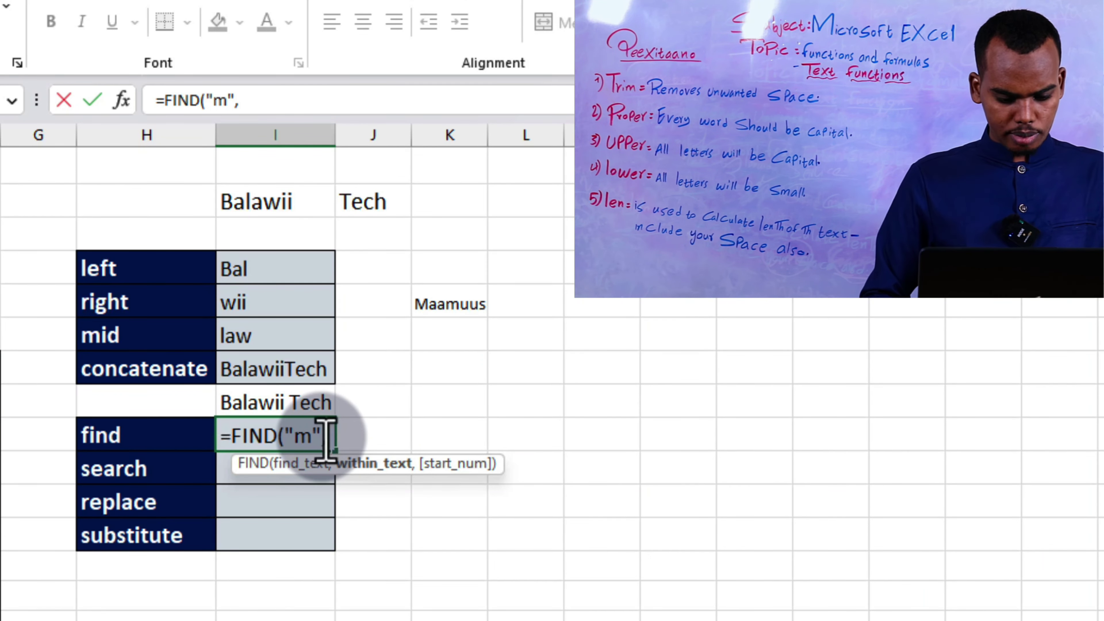
{"action": "left_click", "coordinate": [452, 311]}
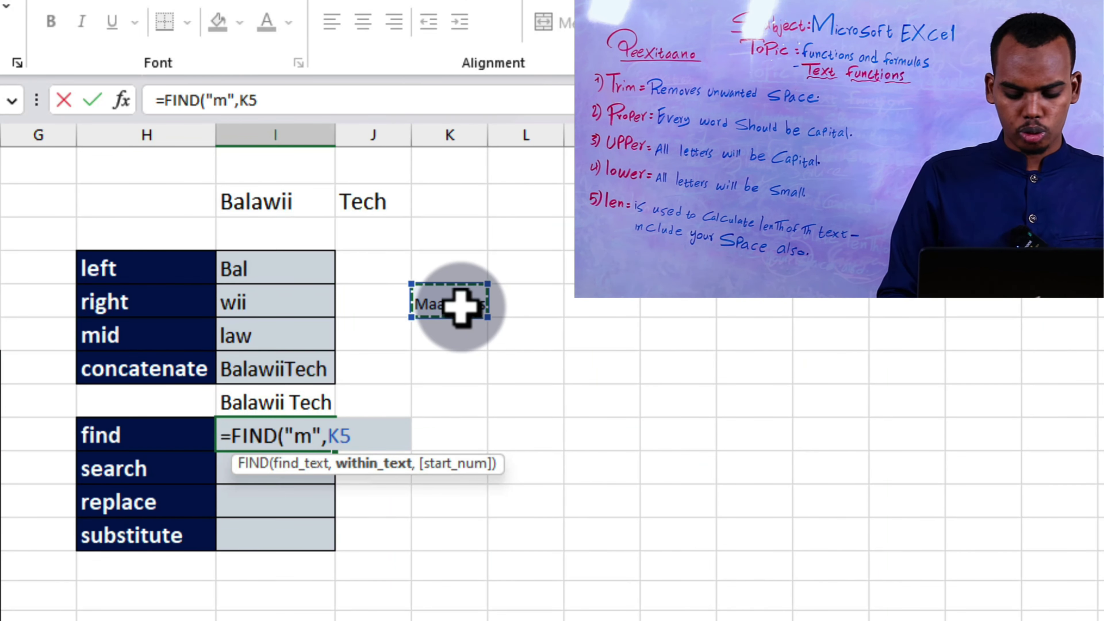
{"action": "key", "text": "Return"}
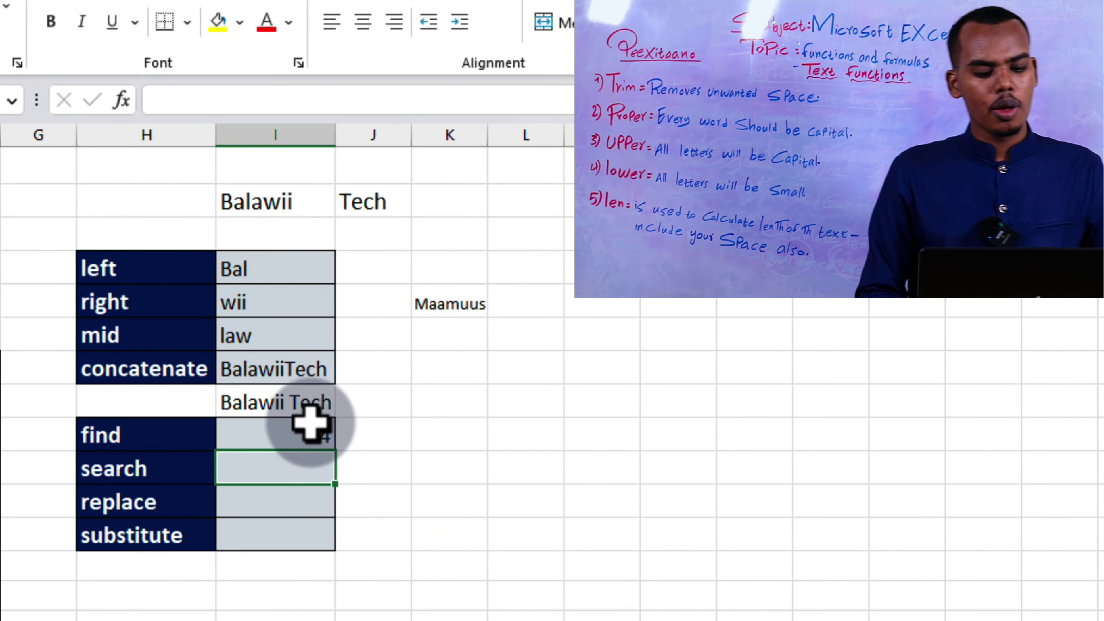
{"action": "left_click", "coordinate": [312, 427]}
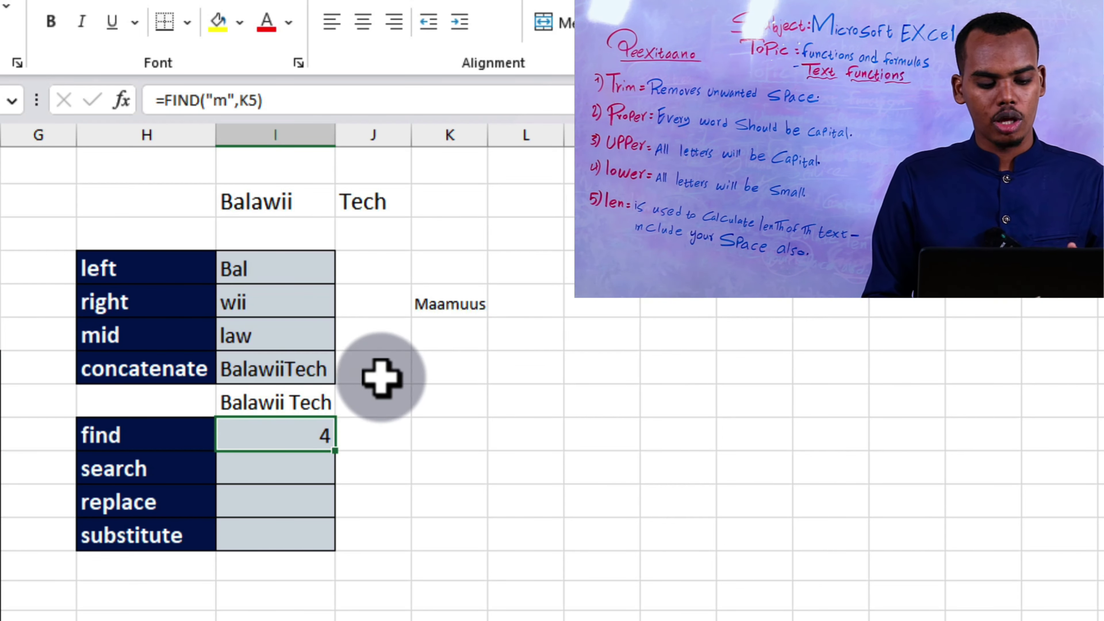
{"action": "left_click", "coordinate": [310, 464]}
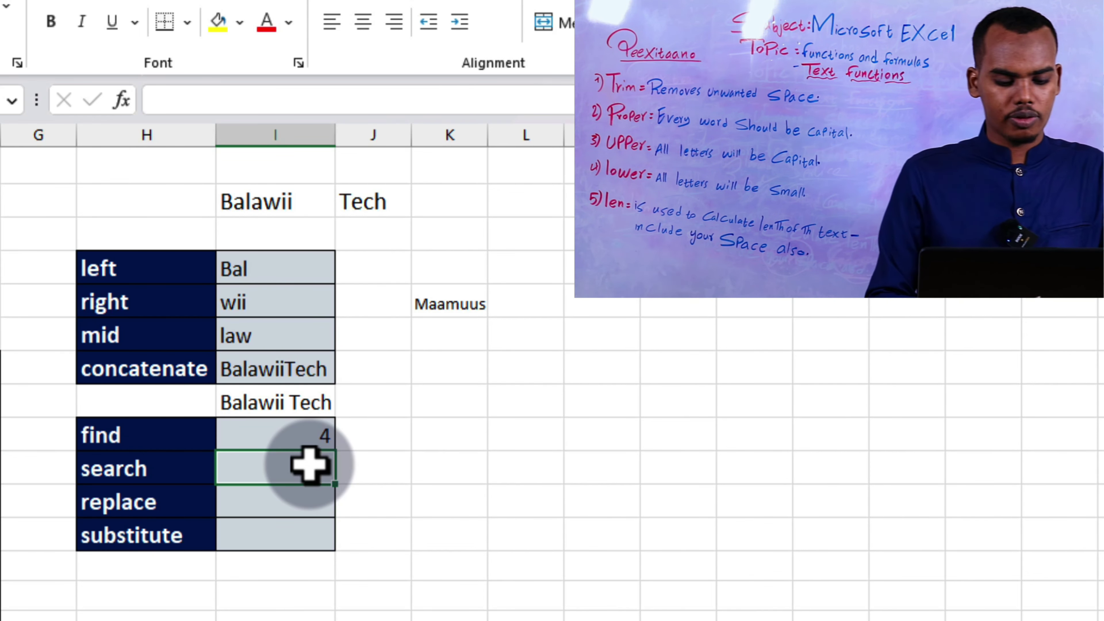
Enter =SEARCH("m",K5) in the search row, returning 1 compared with FIND's 4
{"action": "type", "text": "=d"}
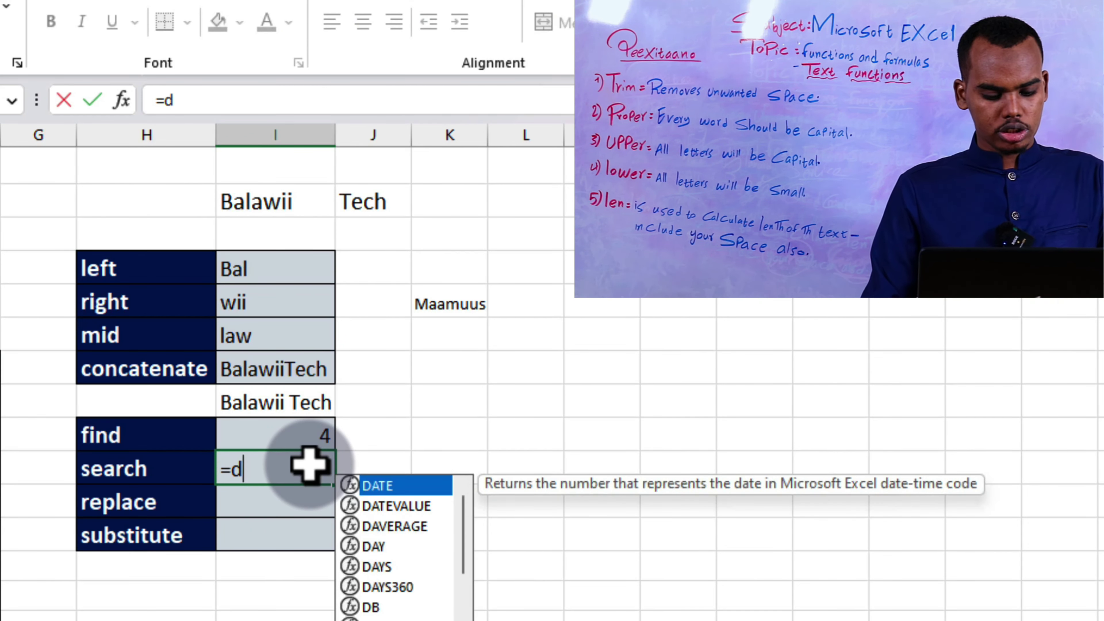
{"action": "key", "text": "BackSpace"}
{"action": "type", "text": "sea"}
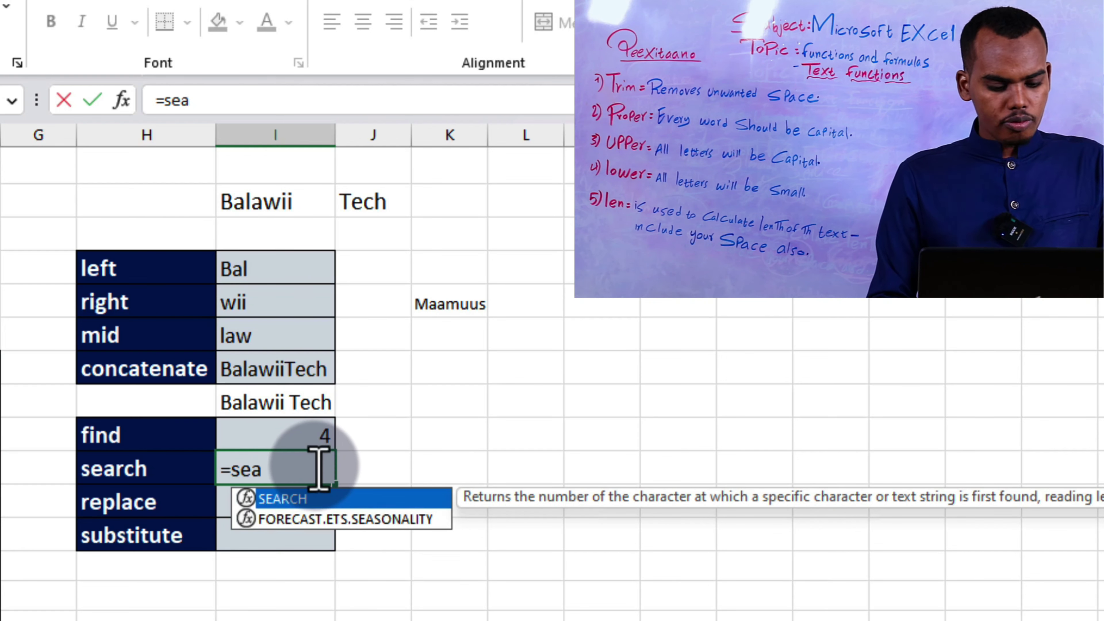
{"action": "type", "text": "r"}
{"action": "key", "text": "Tab"}
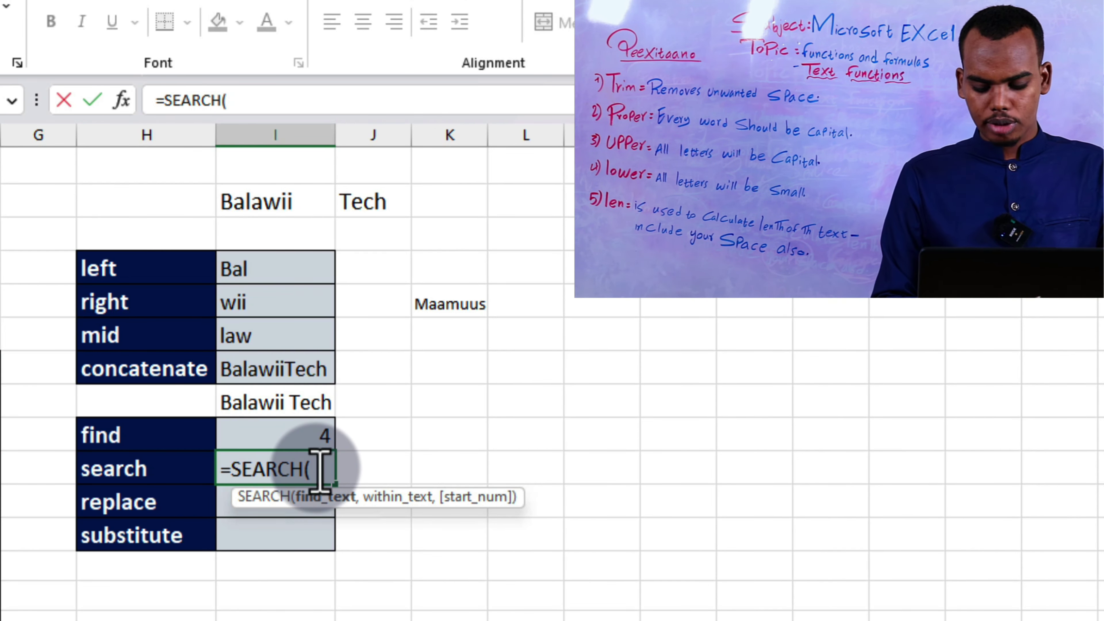
{"action": "type", "text": "m"}
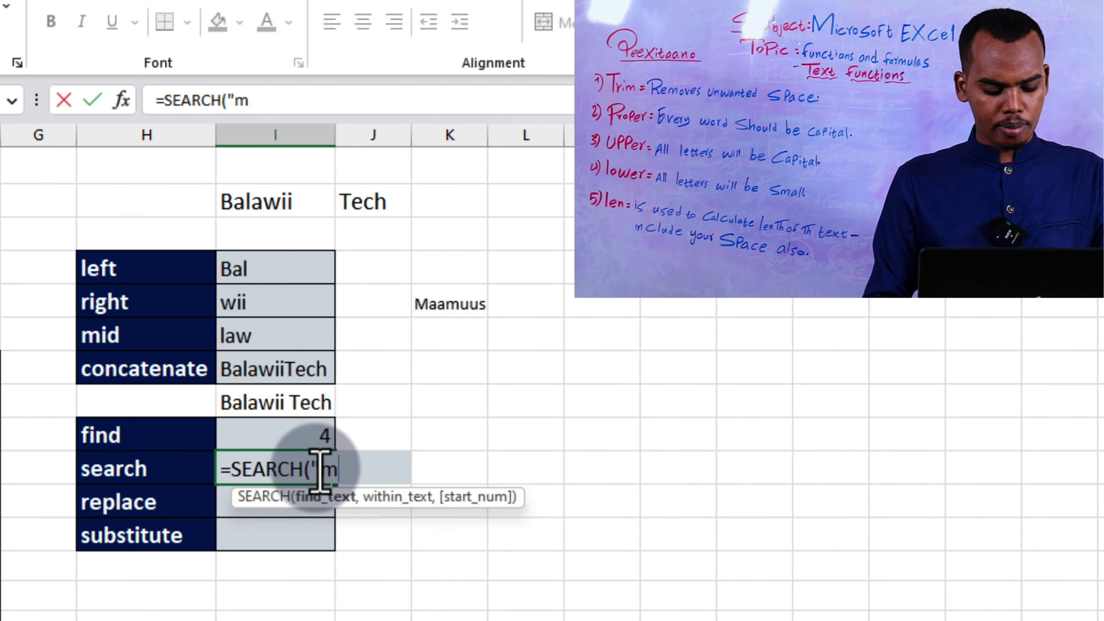
{"action": "type", "text": "\","}
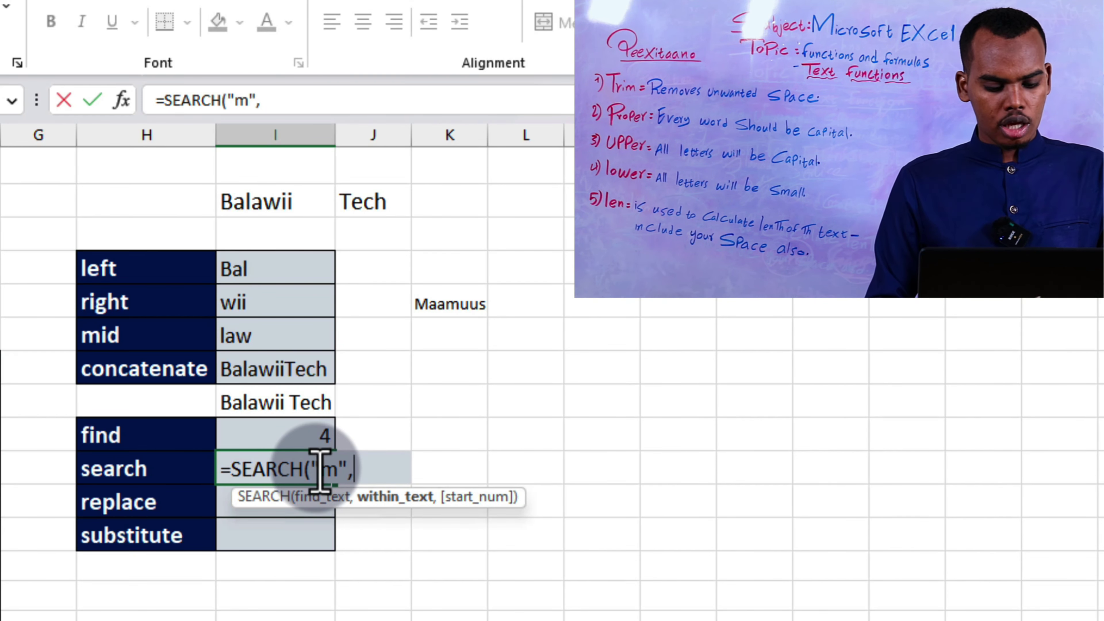
{"action": "left_click", "coordinate": [454, 304]}
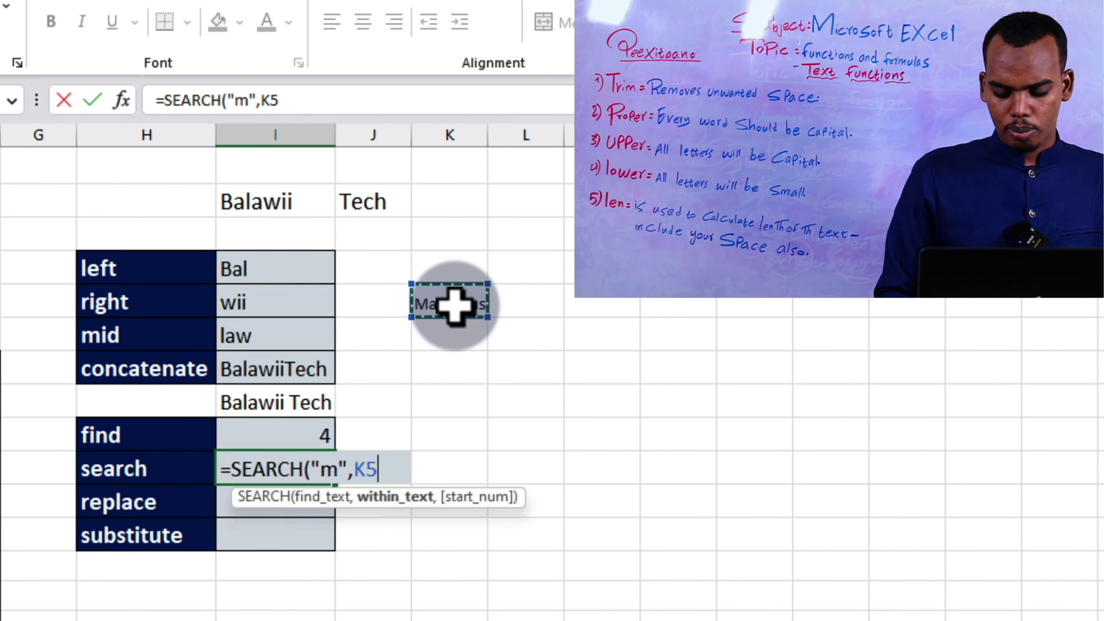
{"action": "key", "text": "Return"}
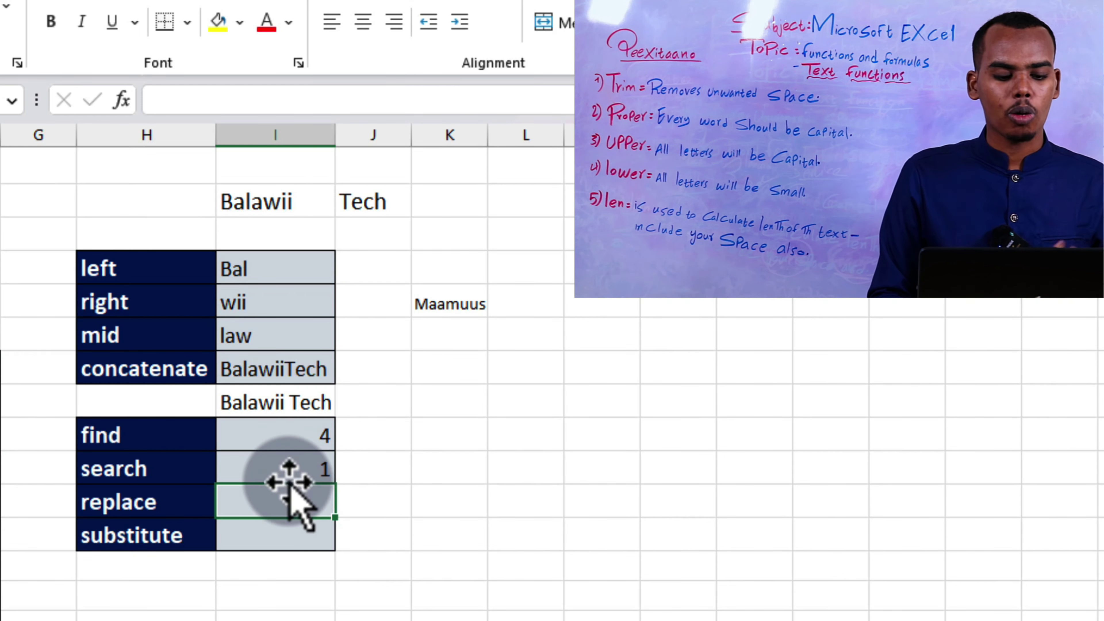
{"action": "left_click", "coordinate": [321, 437]}
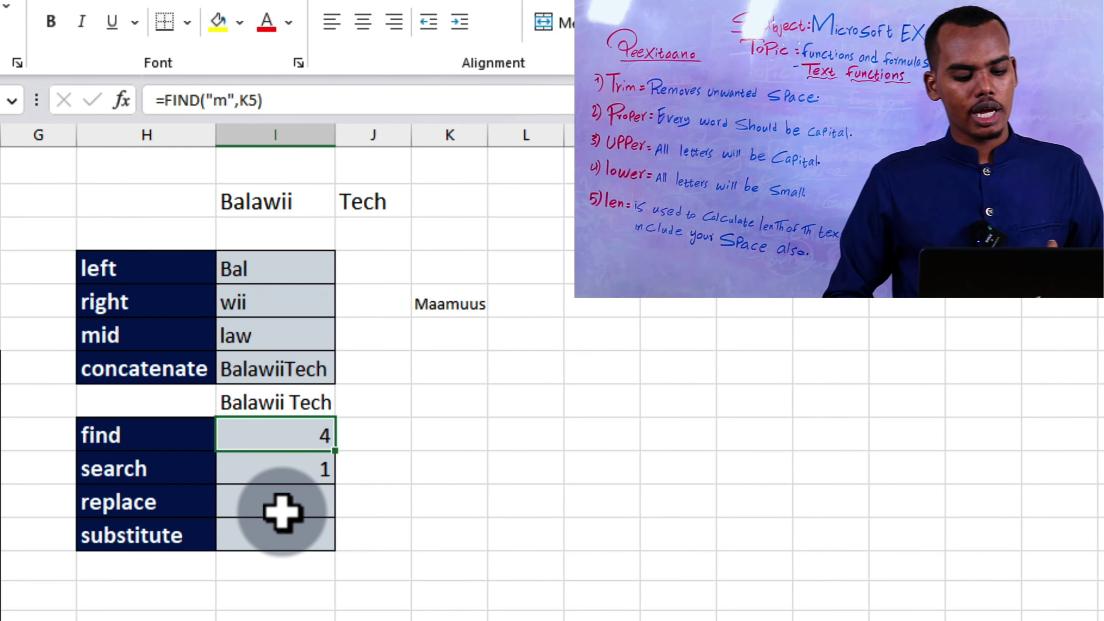
{"action": "left_click", "coordinate": [282, 512]}
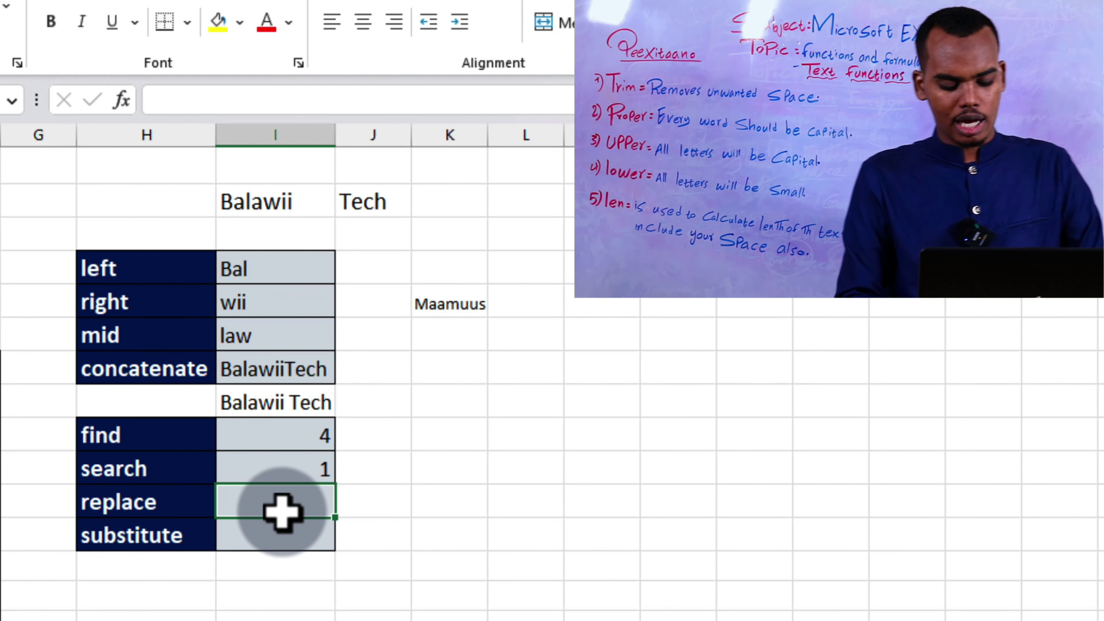
Enter =REPLACE(J2,3,2,"aa") in the replace row, turning Tech into Teaa
{"action": "type", "text": "=rep"}
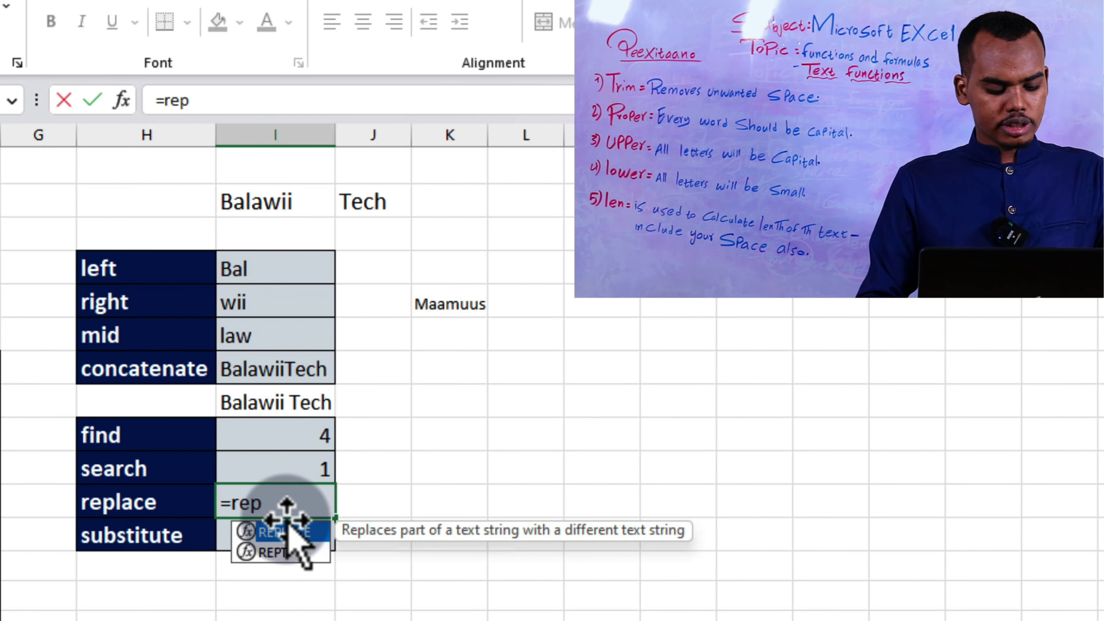
{"action": "key", "text": "Tab"}
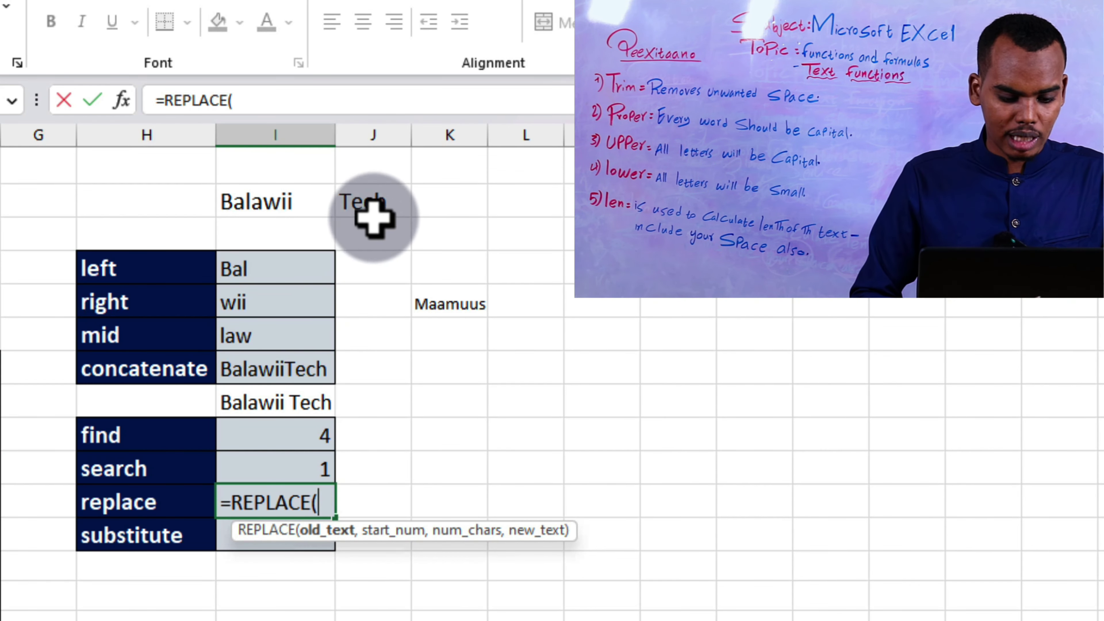
{"action": "left_click", "coordinate": [379, 204]}
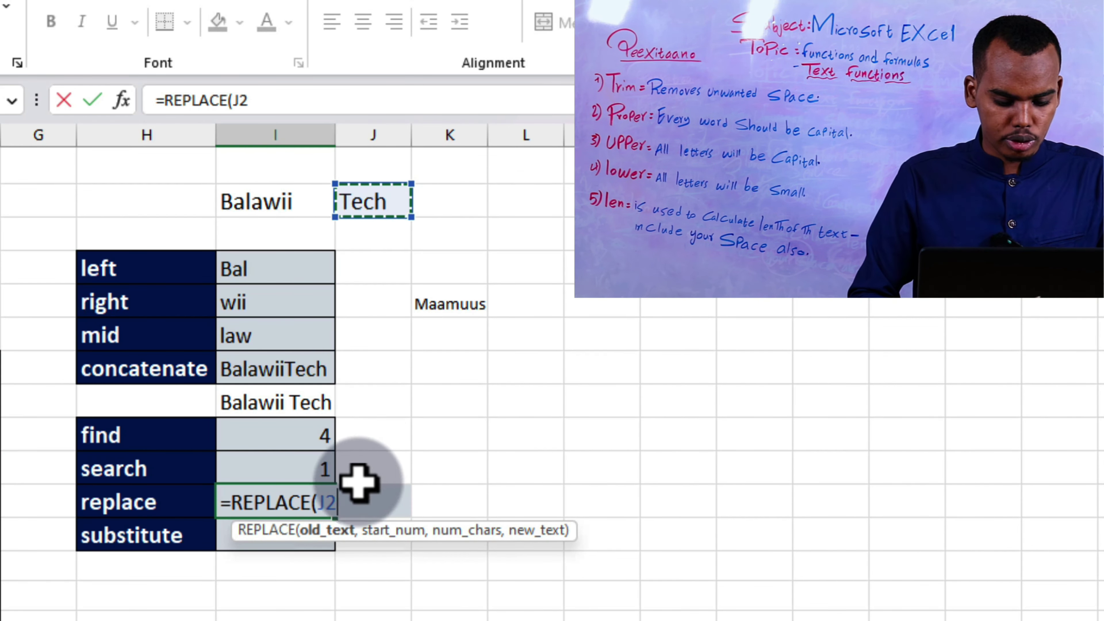
{"action": "type", "text": ",3"}
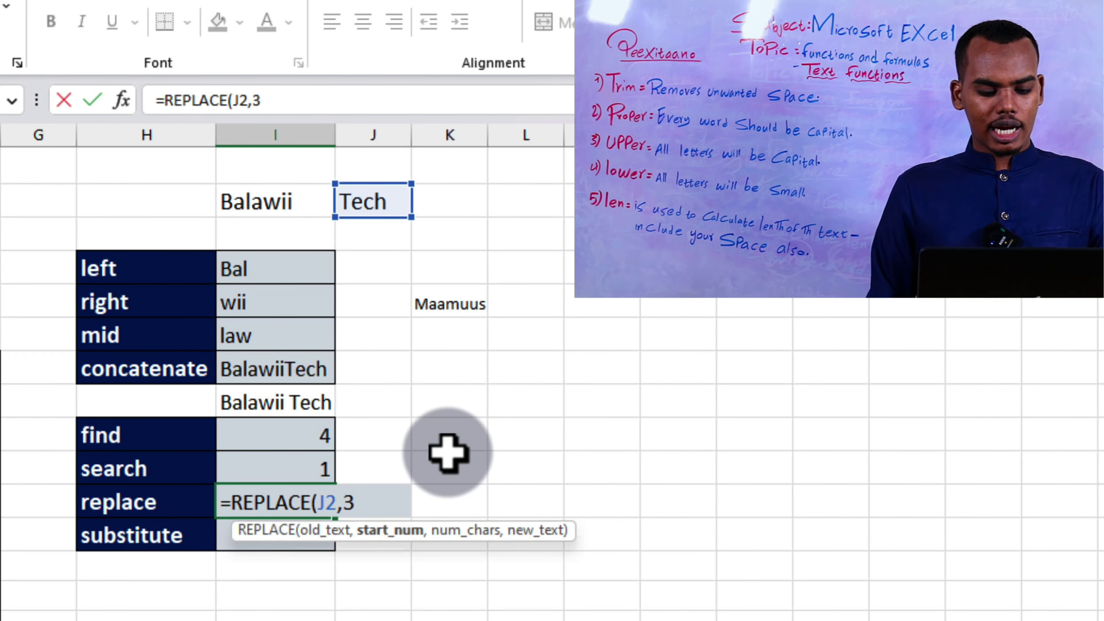
{"action": "type", "text": ",2,"}
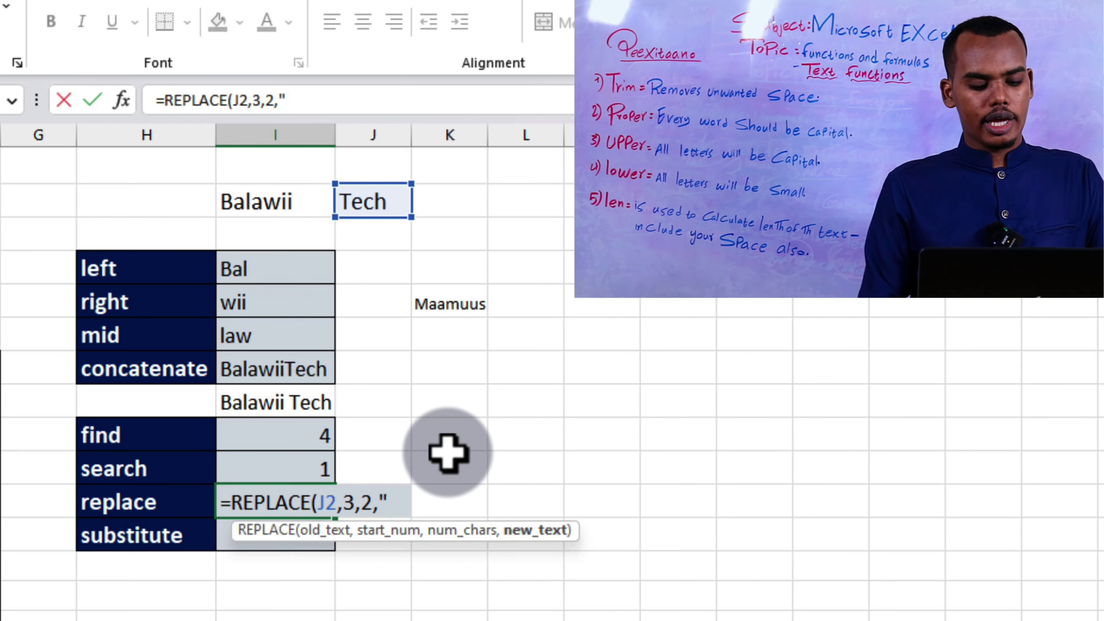
{"action": "type", "text": "aa"}
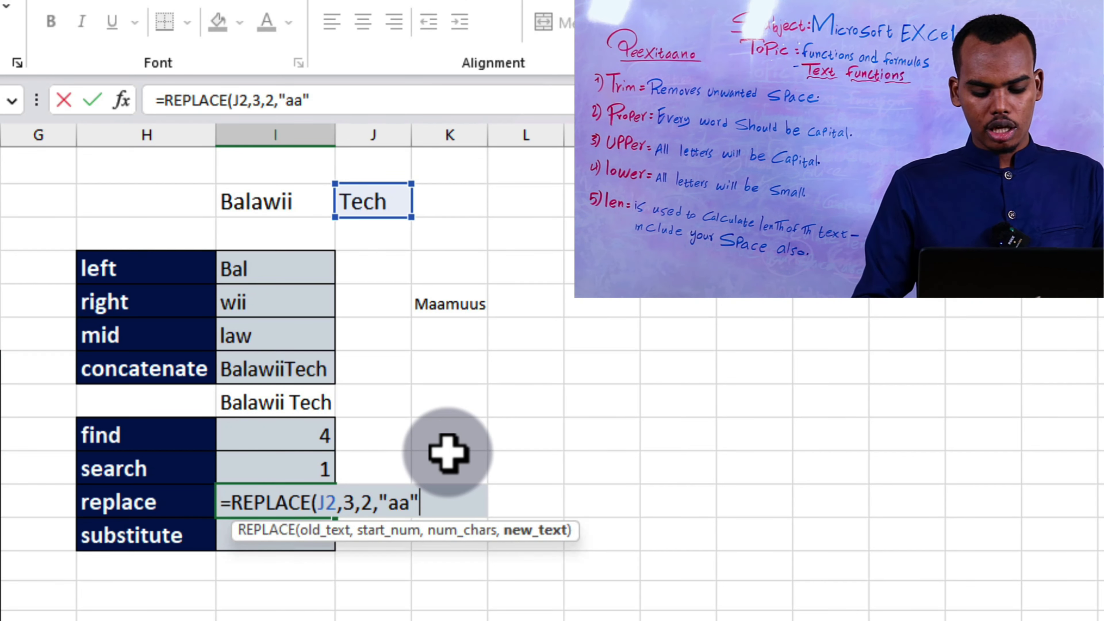
{"action": "type", "text": ")"}
{"action": "key", "text": "Return"}
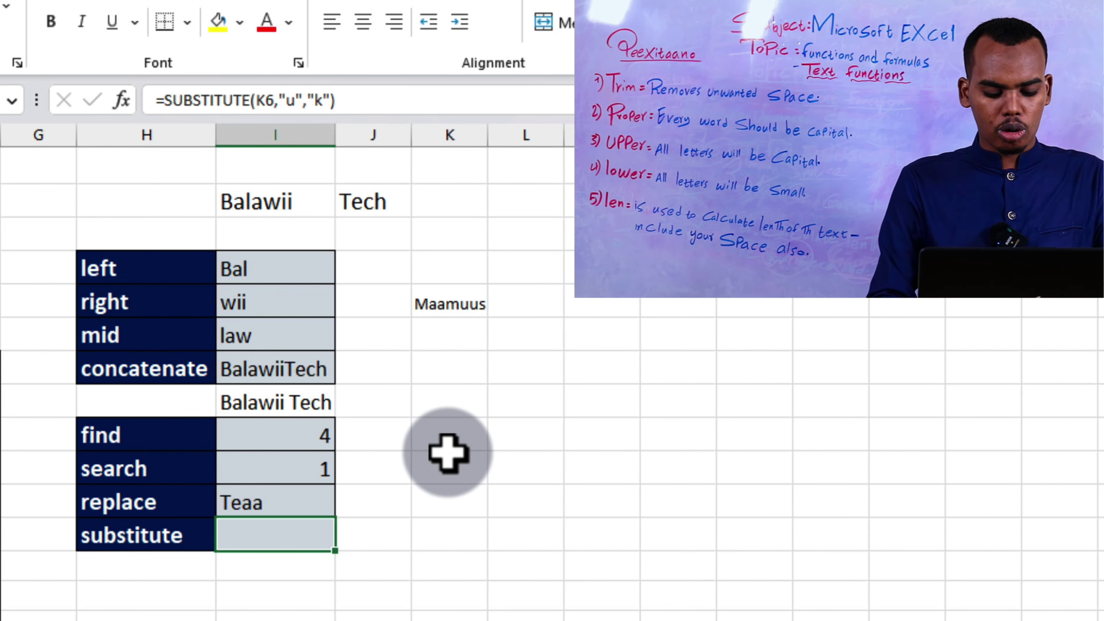
Enter =SUBSTITUTE(J2,"c","k") in the substitute row, turning Tech into Tekh
{"action": "type", "text": "="}
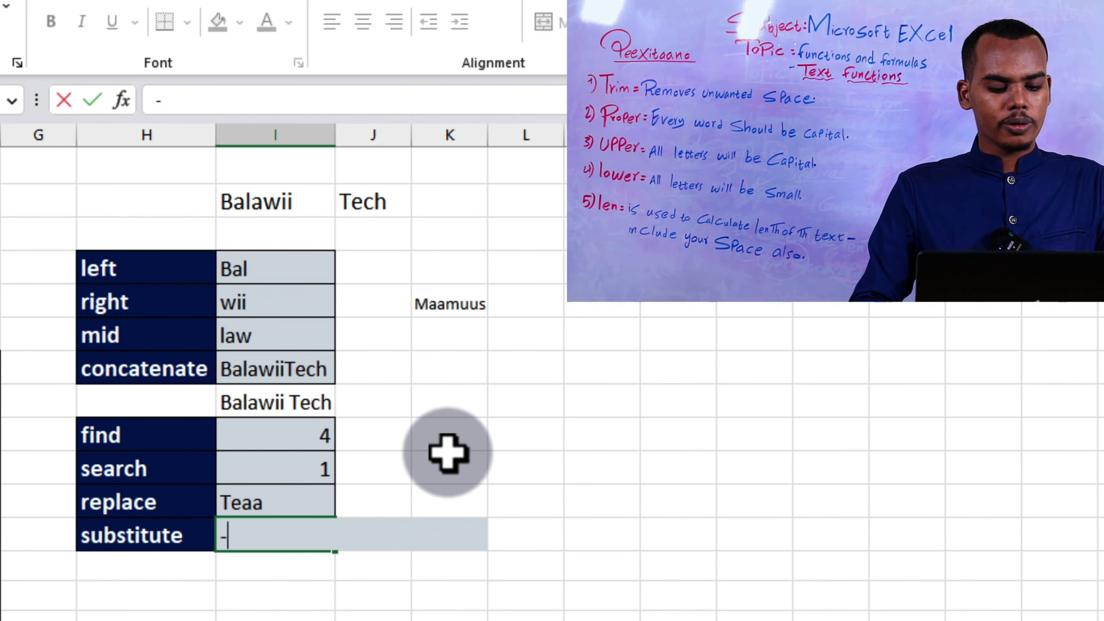
{"action": "type", "text": "subs"}
{"action": "key", "text": "Tab"}
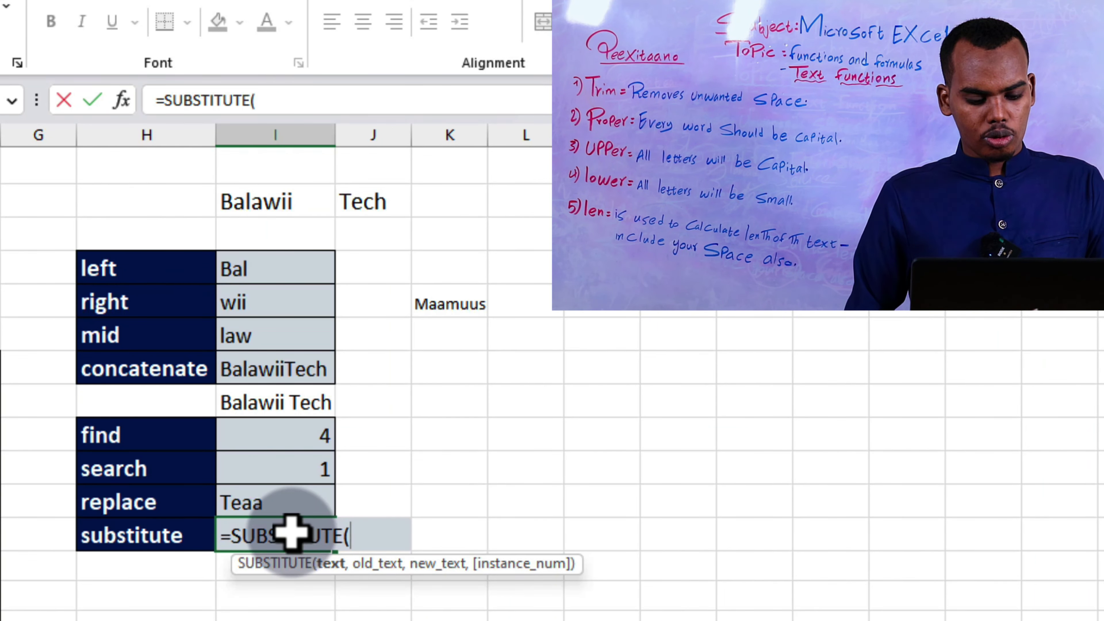
{"action": "left_click", "coordinate": [373, 198]}
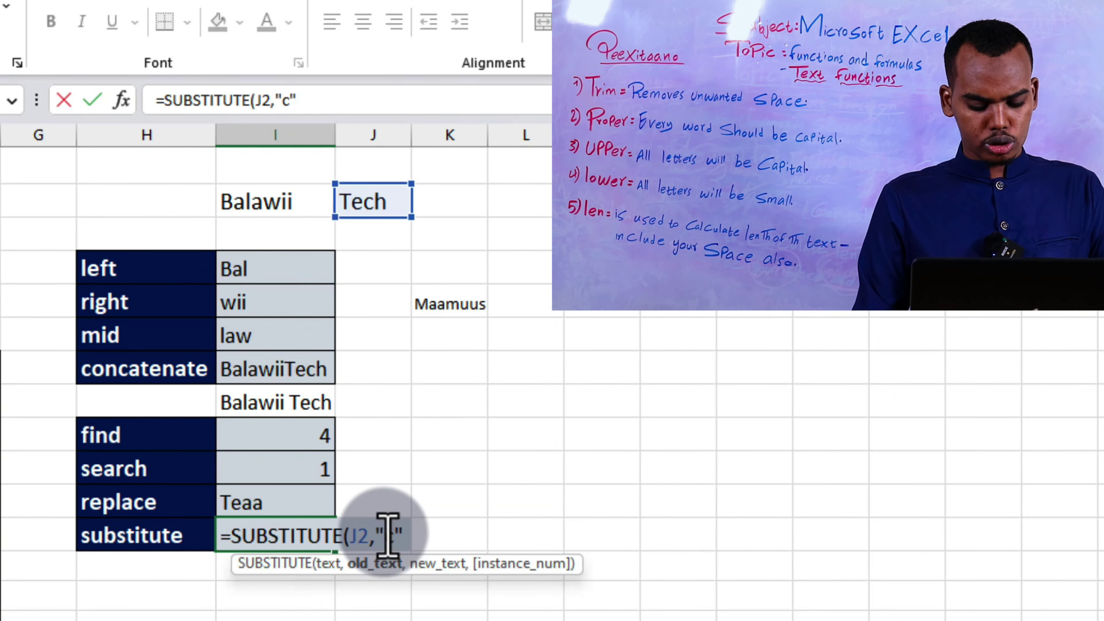
{"action": "type", "text": ",\"k"}
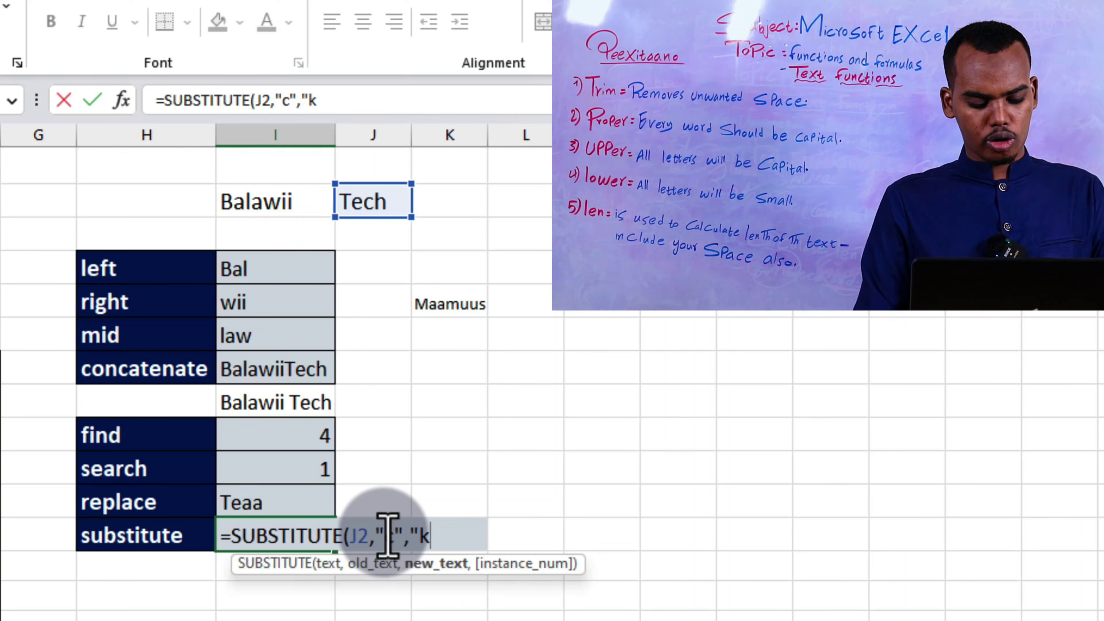
{"action": "key", "text": "Return"}
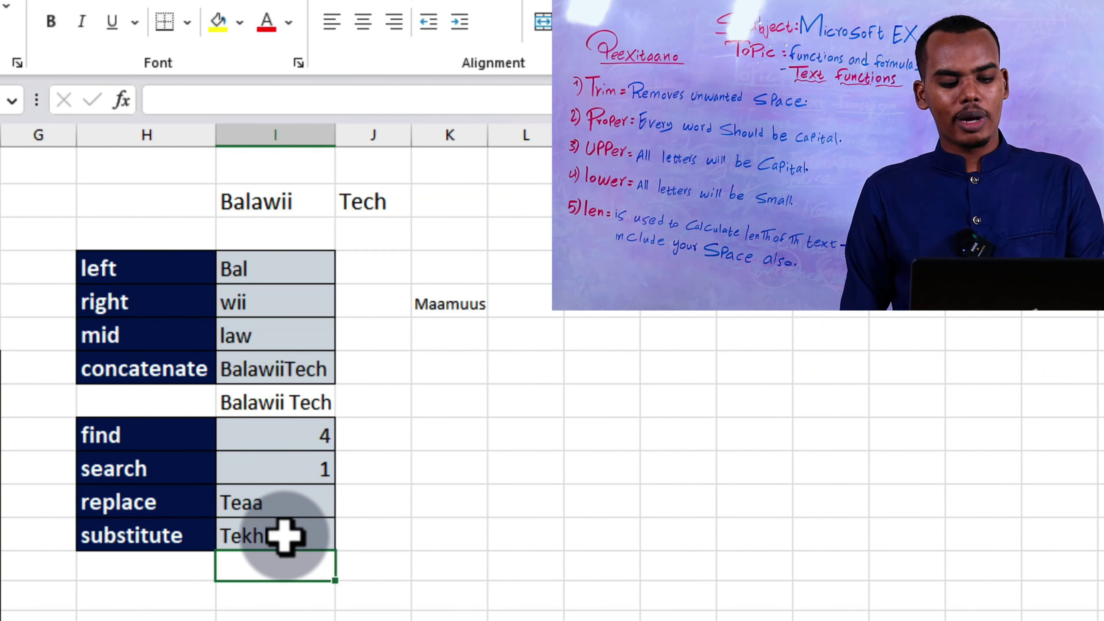
{"action": "left_click", "coordinate": [285, 537]}
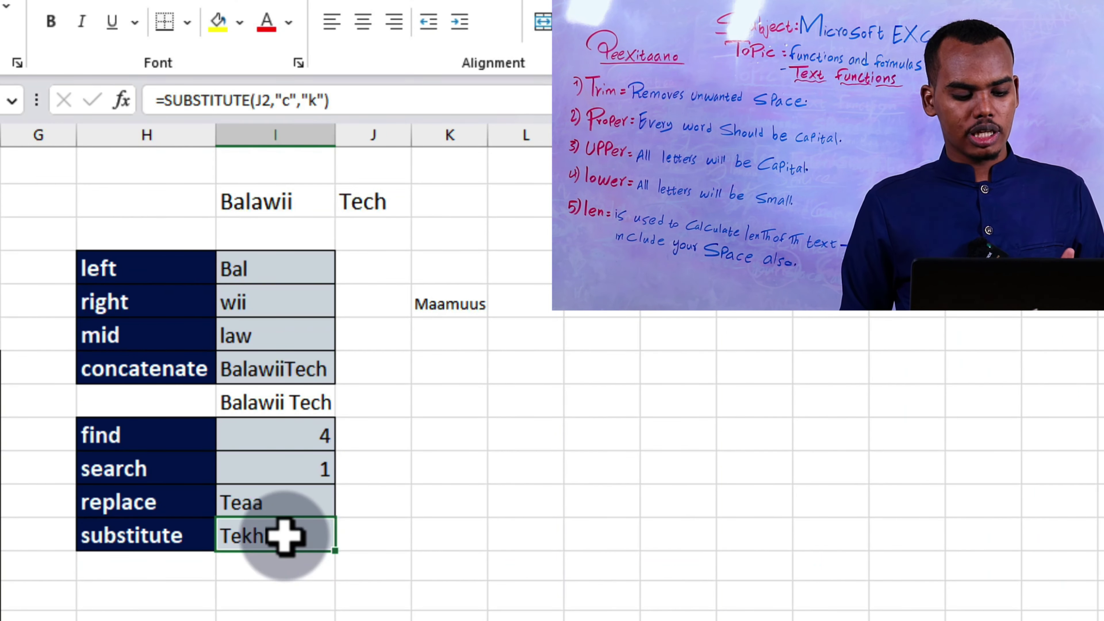
{"action": "double_click", "coordinate": [312, 503]}
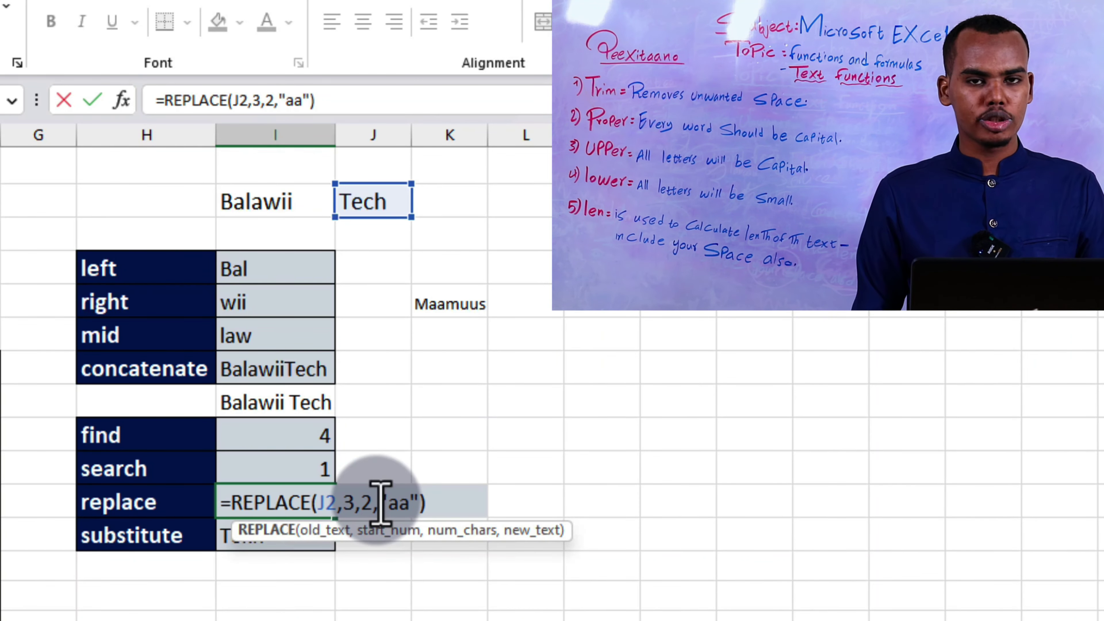
{"action": "double_click", "coordinate": [224, 537]}
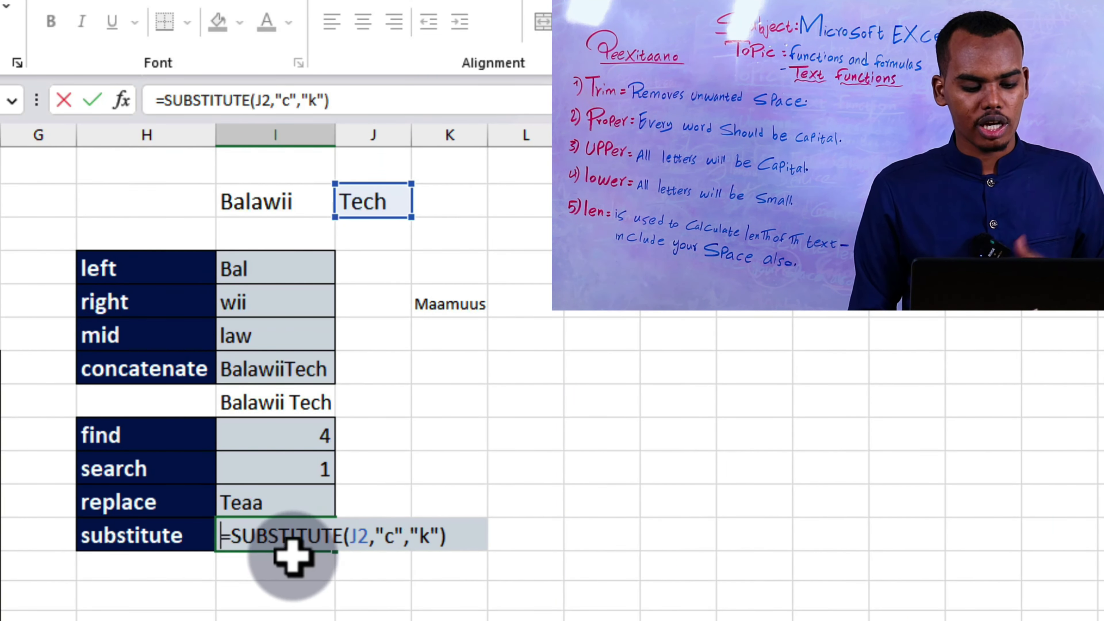
{"action": "left_click", "coordinate": [267, 562]}
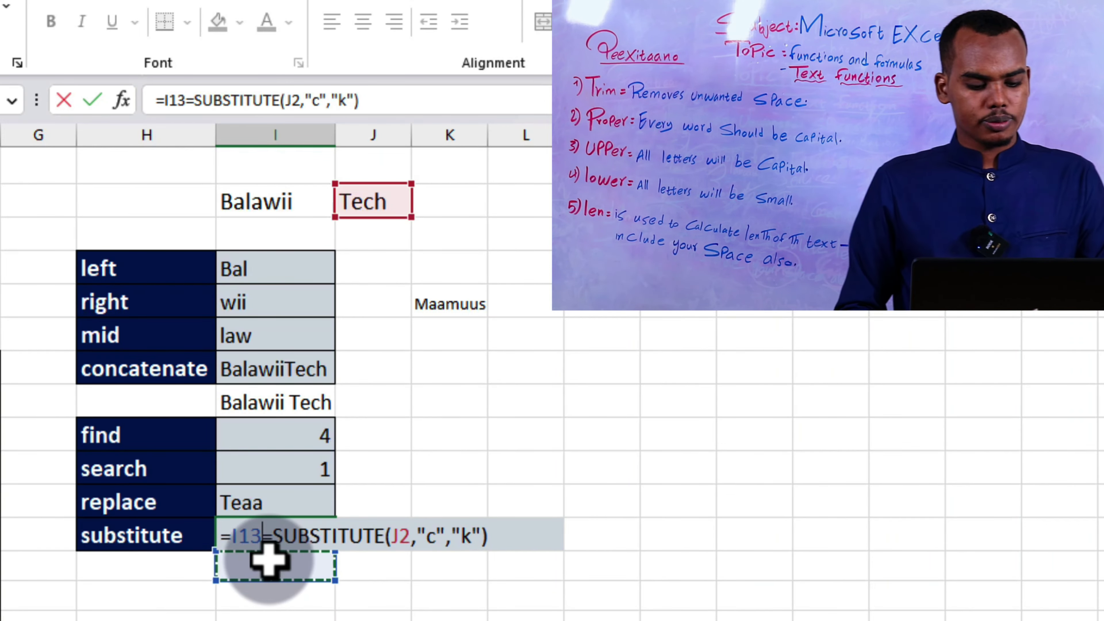
{"action": "key", "text": "Escape"}
Recap the text-function topic lines in A2 through A5, from proper/upper/lower to Trim/Concatenate
{"action": "scroll", "coordinate": [267, 562], "scroll_direction": "left", "scroll_amount": 3}
{"action": "scroll", "coordinate": [267, 562], "scroll_direction": "left", "scroll_amount": 3}
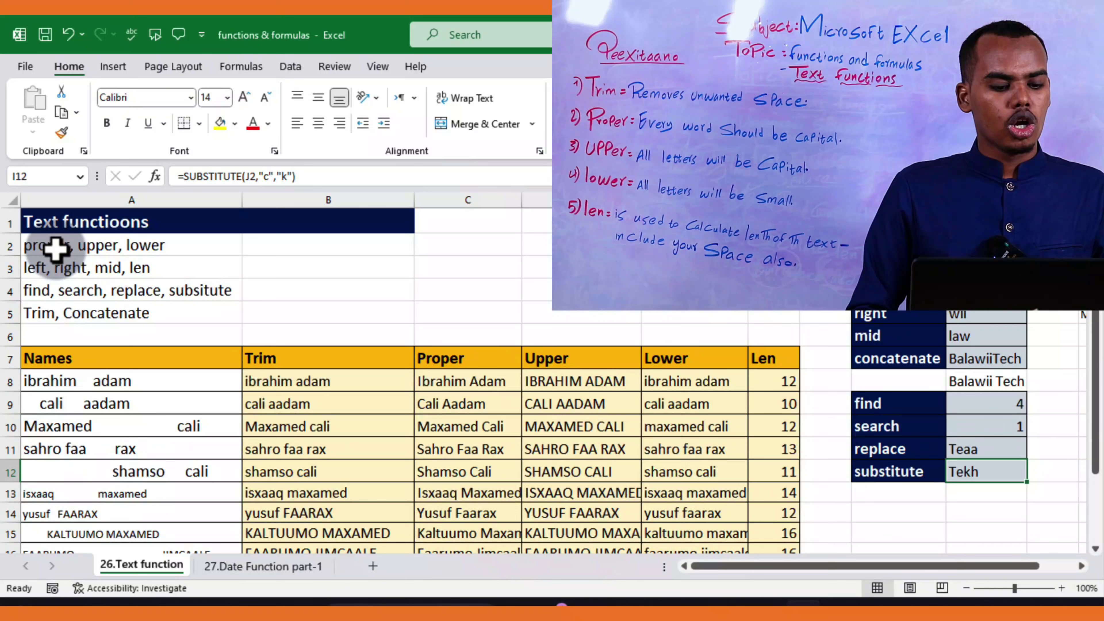
{"action": "left_click", "coordinate": [55, 249]}
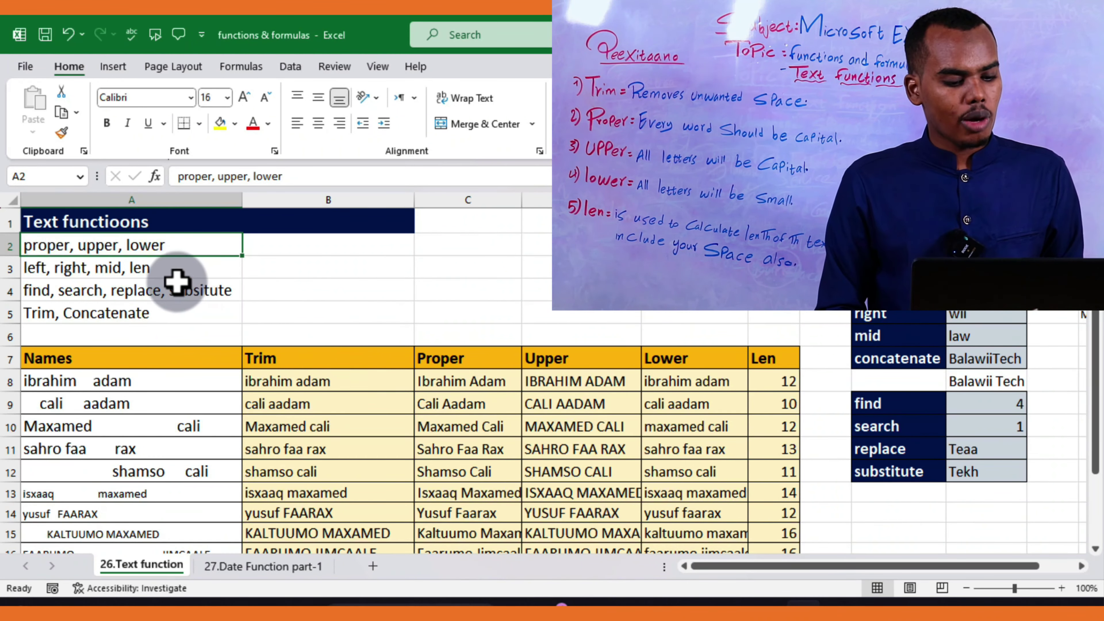
{"action": "left_click", "coordinate": [164, 273]}
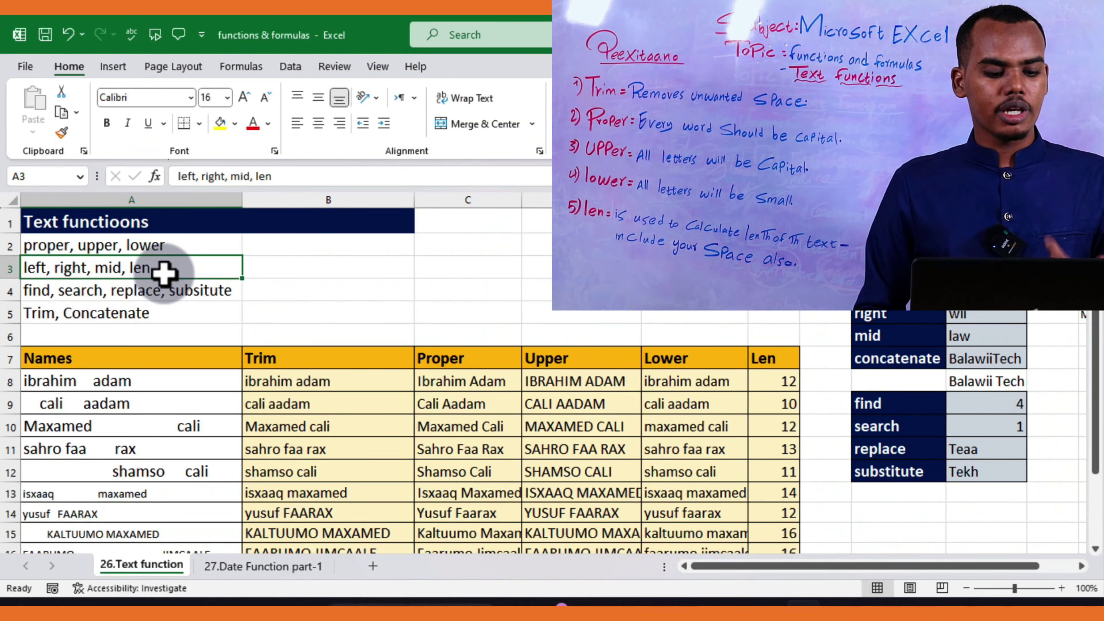
{"action": "left_click", "coordinate": [108, 290]}
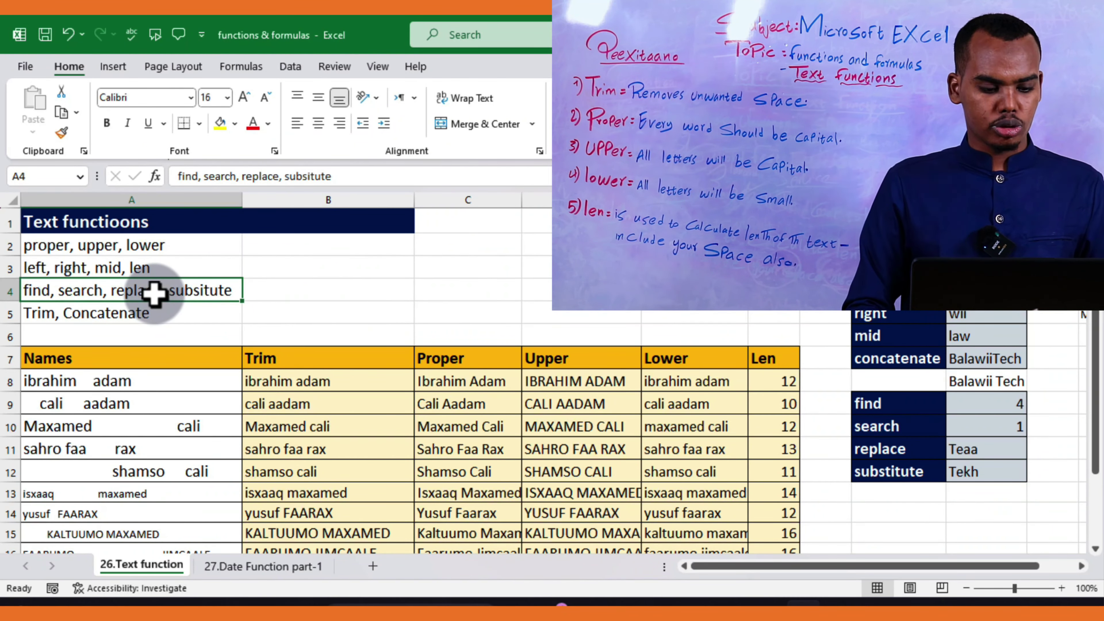
{"action": "left_click", "coordinate": [121, 314]}
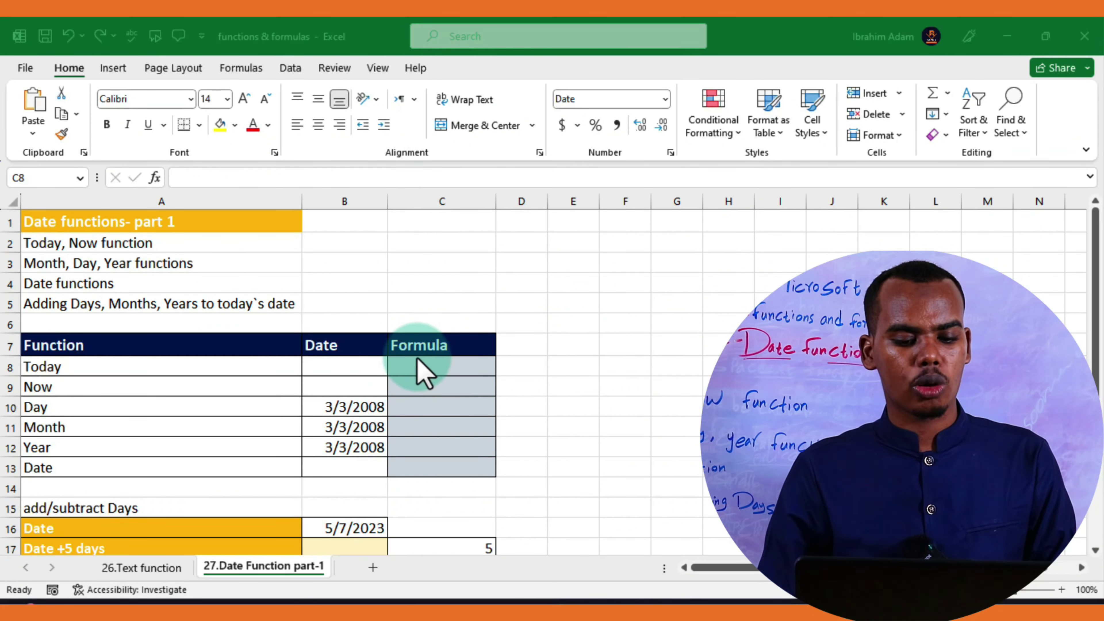
Enter =TODAY() in C8 to show today's date, 5/7/2023
{"action": "left_click", "coordinate": [420, 368]}
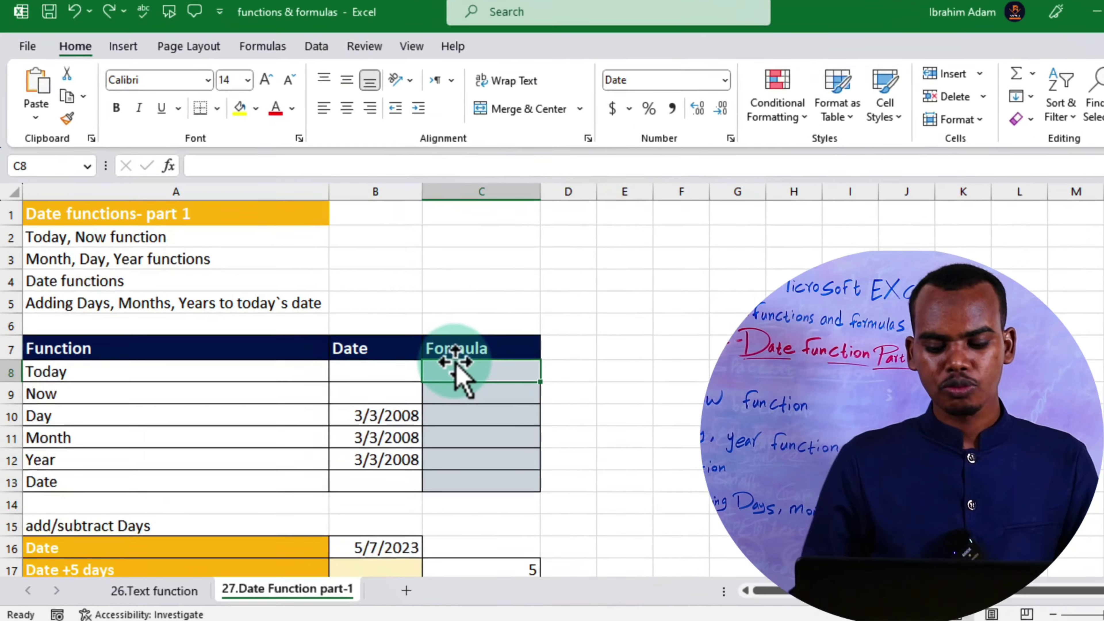
{"action": "type", "text": "="}
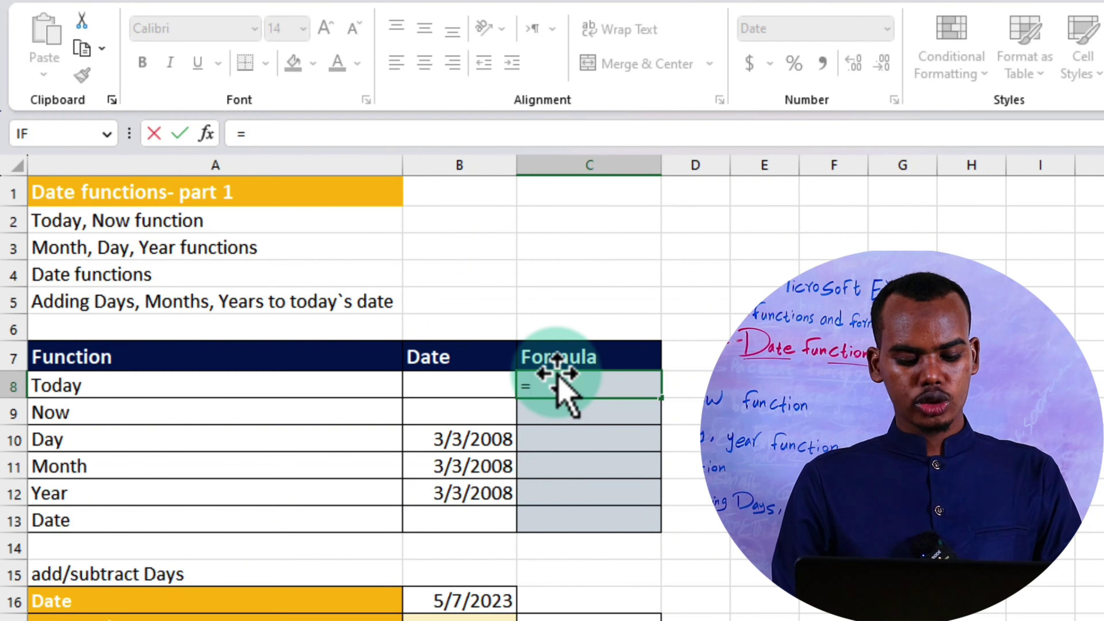
{"action": "type", "text": "to"}
{"action": "key", "text": "Tab"}
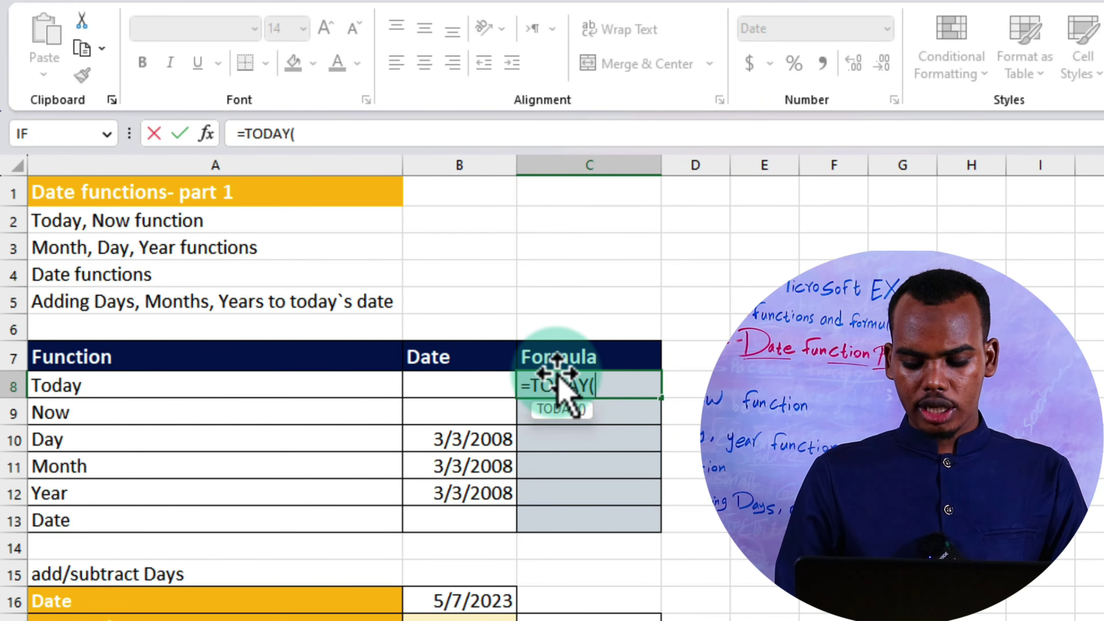
{"action": "key", "text": "Return"}
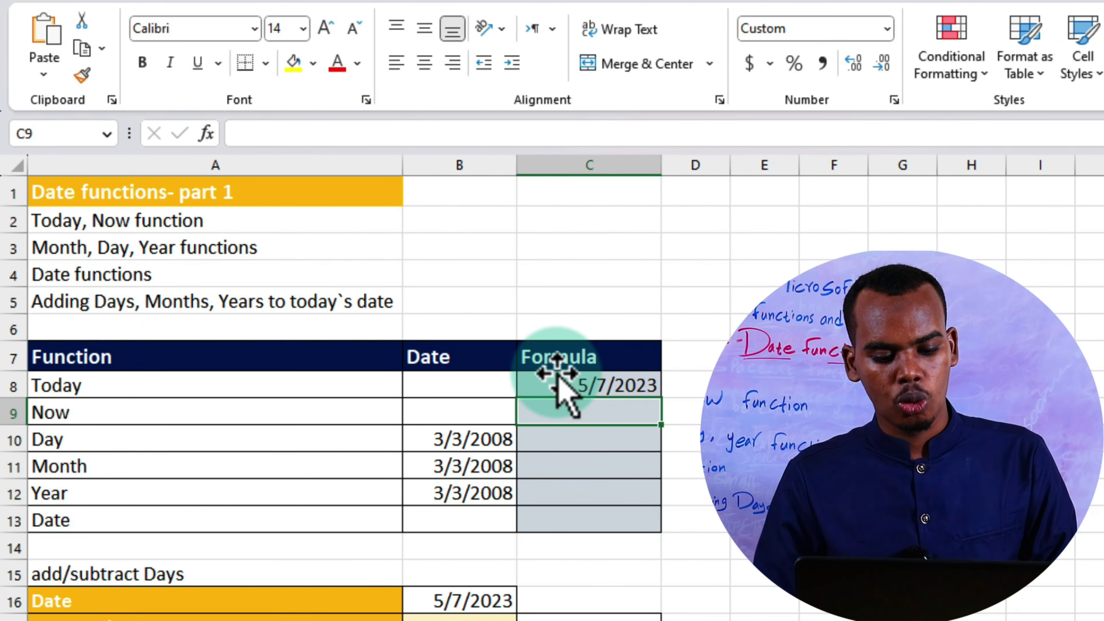
{"action": "left_click", "coordinate": [564, 388]}
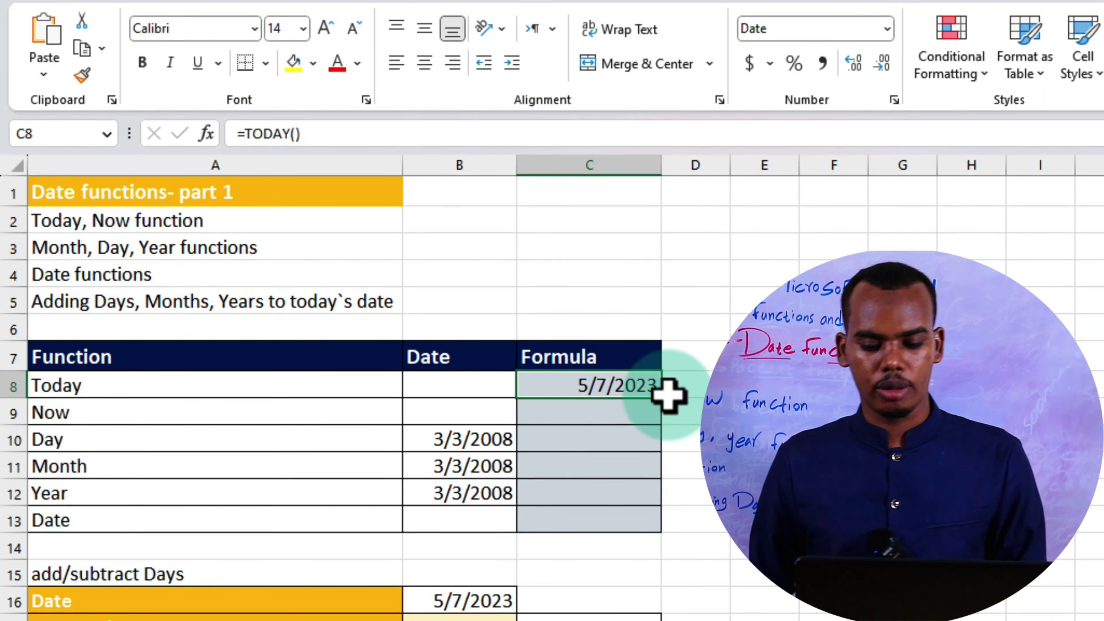
Enter =NOW() in C9 to show the current date and time, 5/7/2023 11:55
{"action": "left_click", "coordinate": [610, 417]}
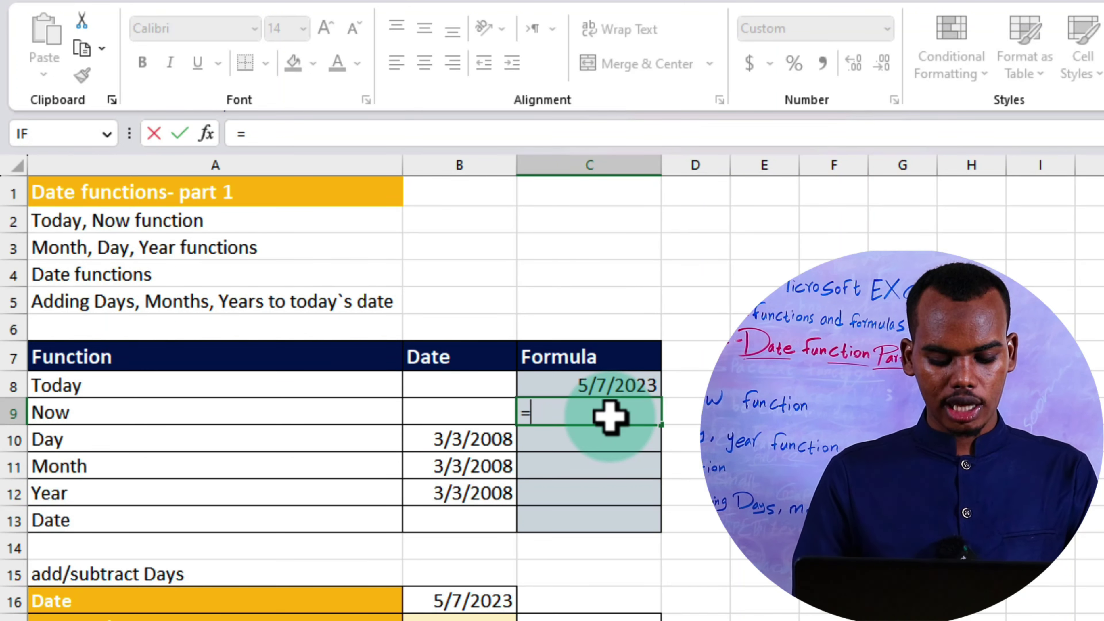
{"action": "type", "text": "now"}
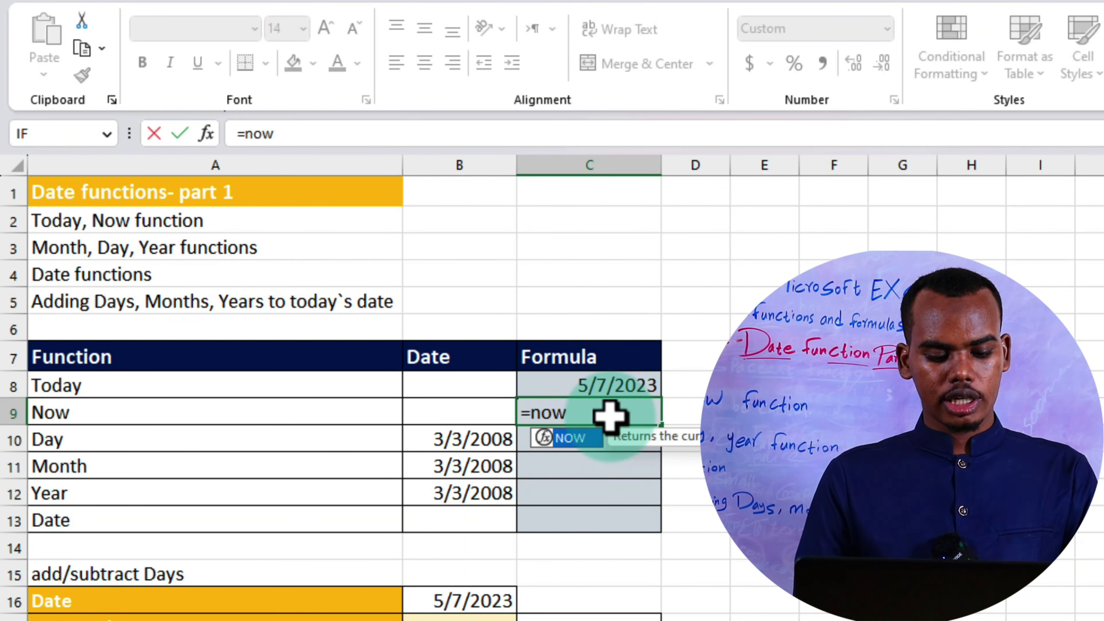
{"action": "key", "text": "Tab"}
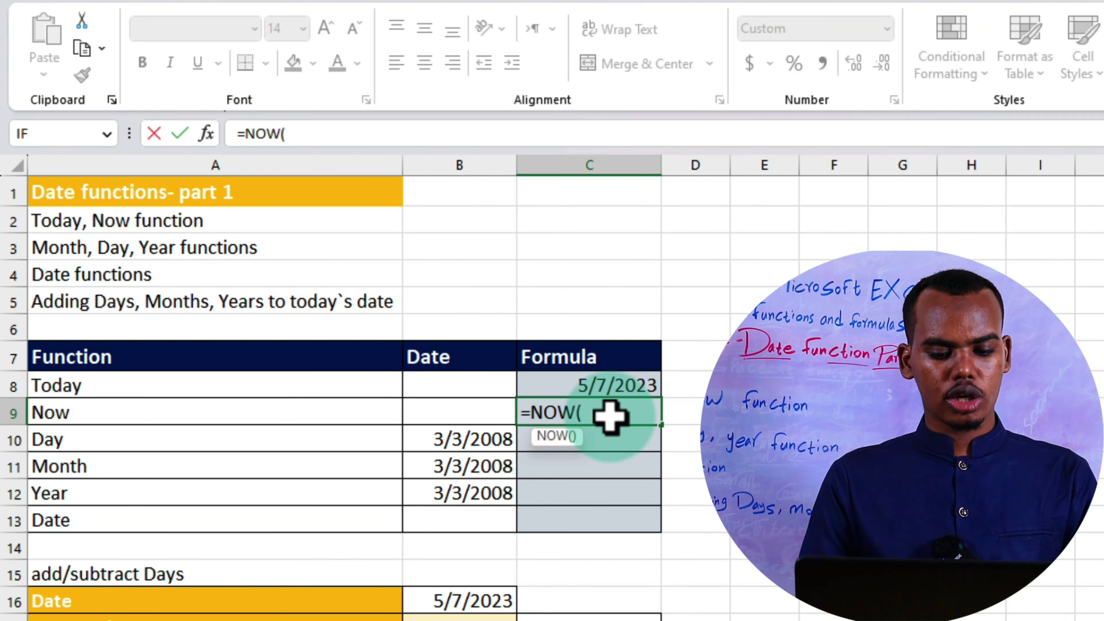
{"action": "key", "text": "Return"}
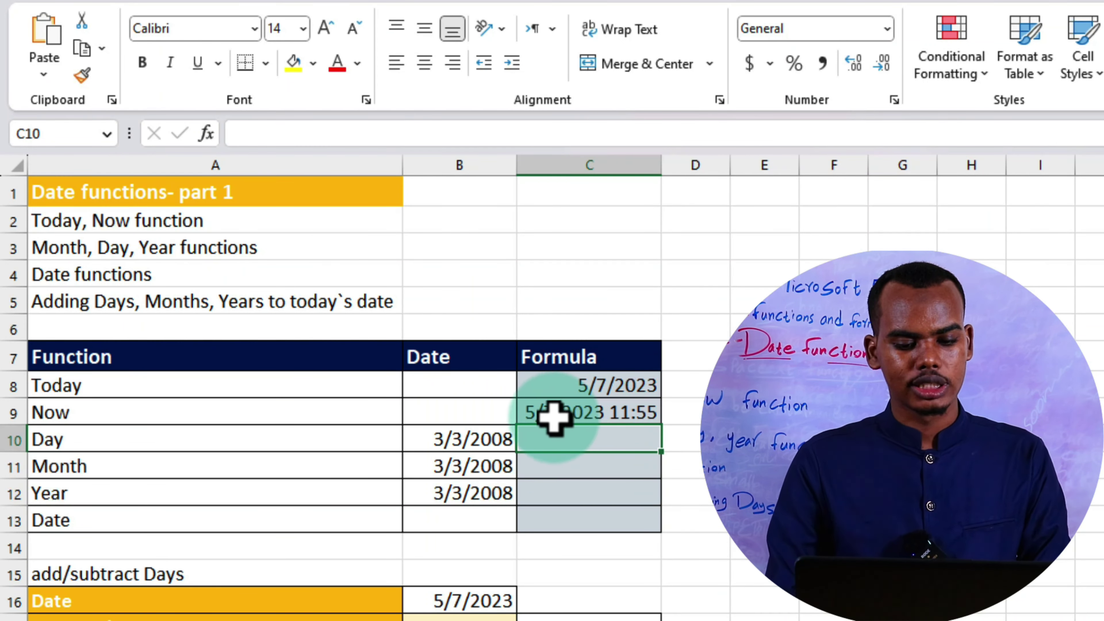
{"action": "left_click", "coordinate": [650, 415]}
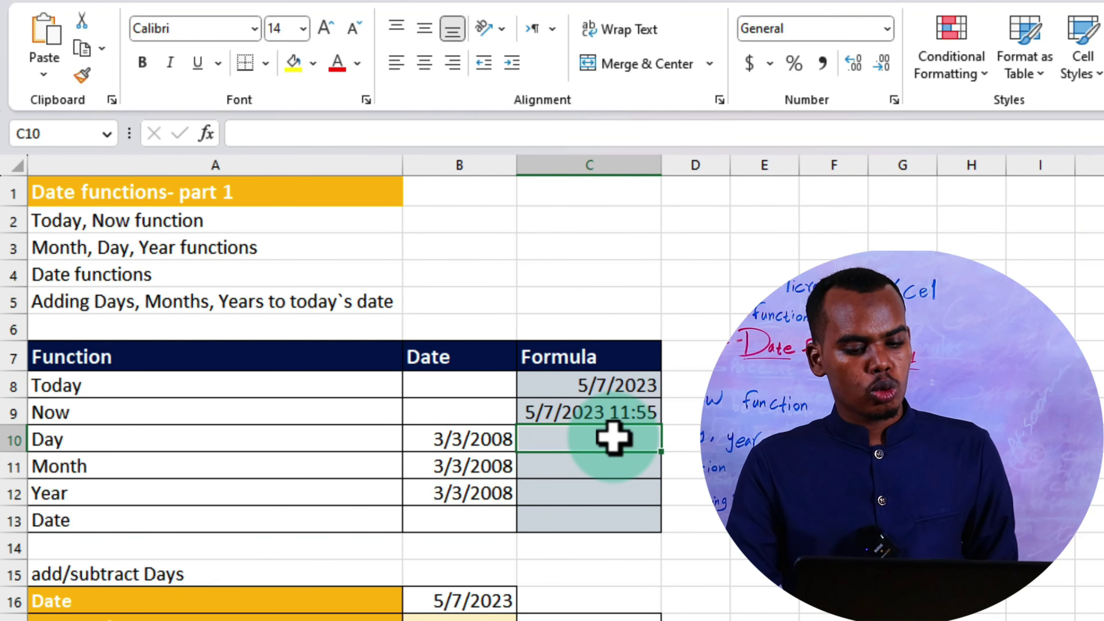
{"action": "left_click", "coordinate": [509, 444]}
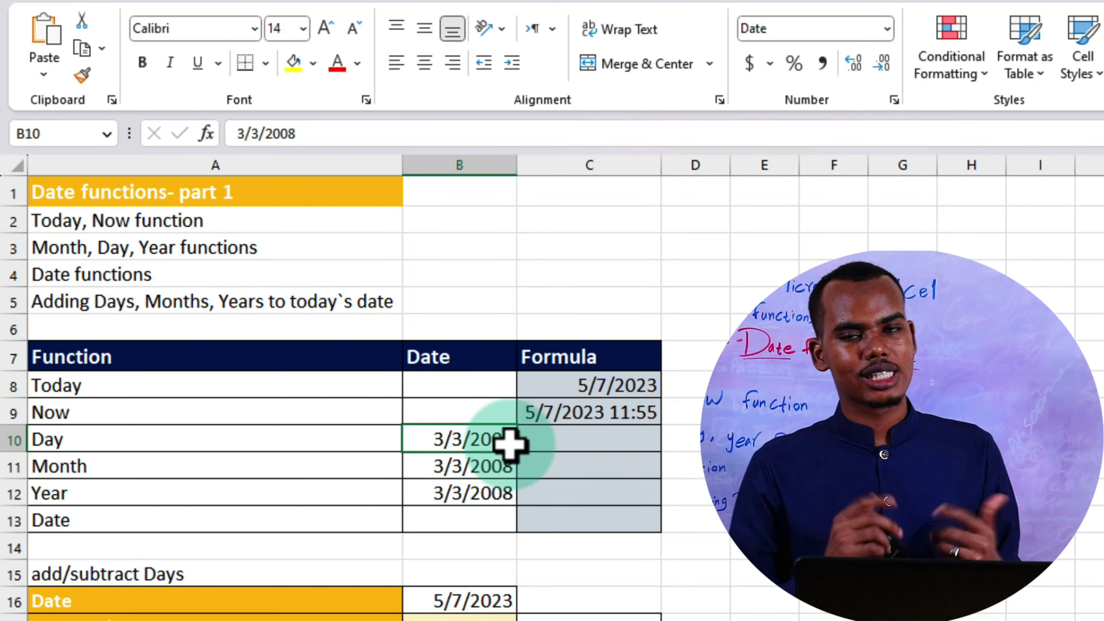
Extract day 3, month 3 and year 2008 with =DAY(B10), =MONTH(B11), =YEAR(B12) in C10–C12
{"action": "left_click", "coordinate": [567, 443]}
{"action": "type", "text": "="}
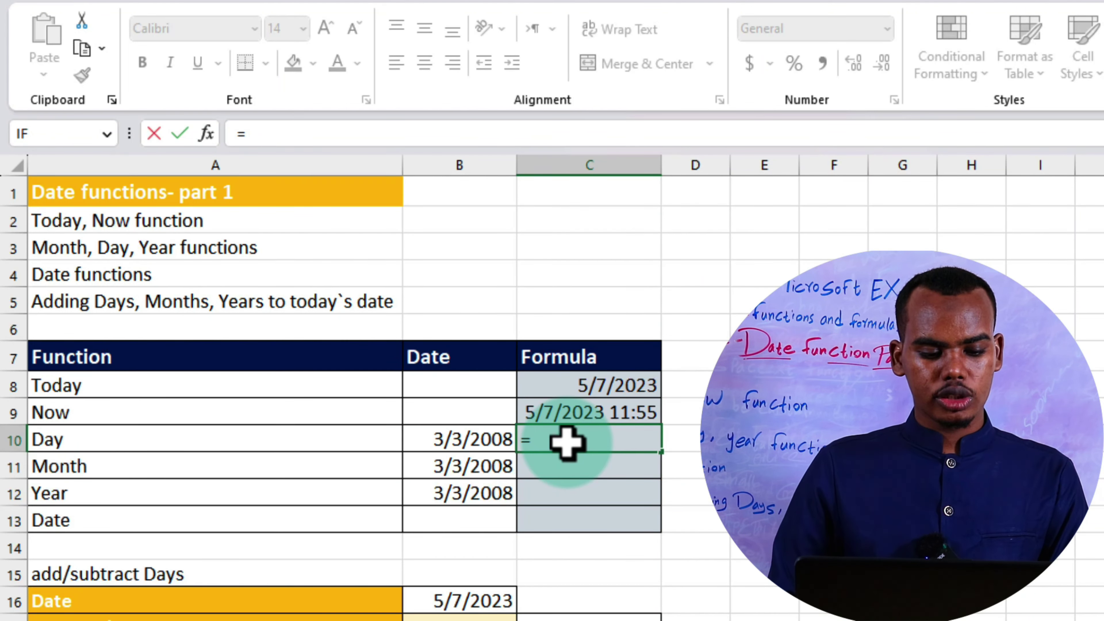
{"action": "type", "text": "day"}
{"action": "key", "text": "Tab"}
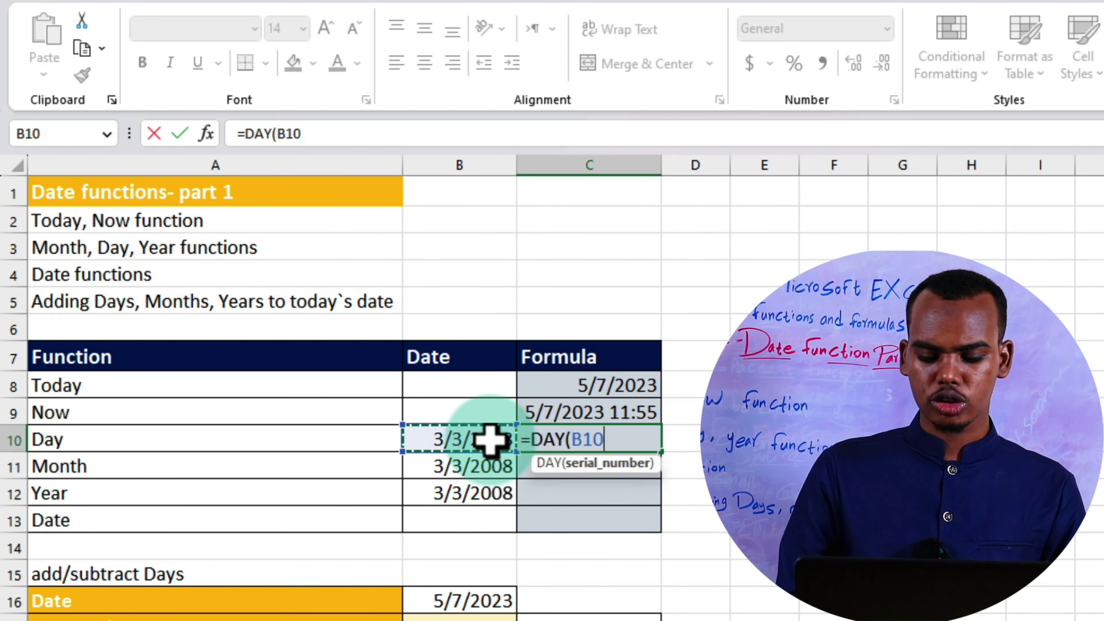
{"action": "key", "text": "Return"}
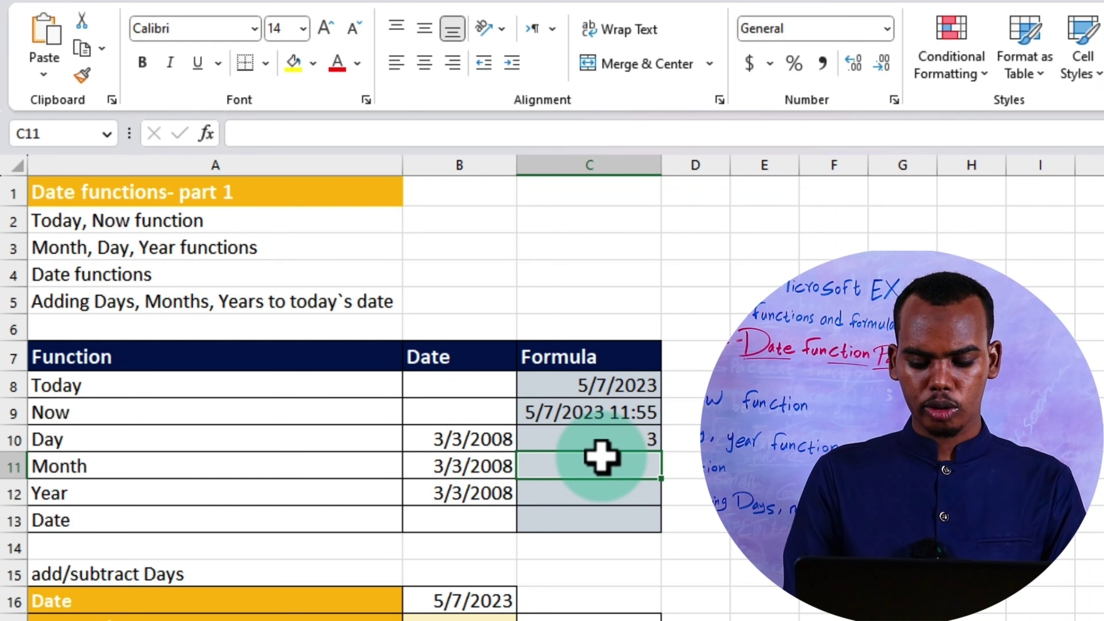
{"action": "type", "text": "=mon"}
{"action": "key", "text": "Tab"}
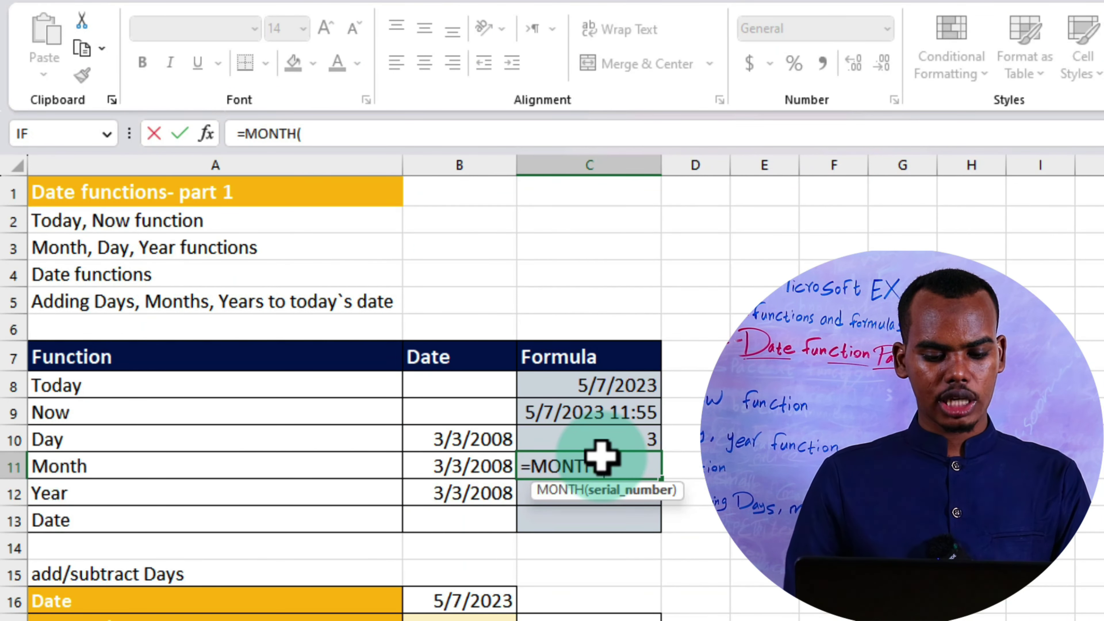
{"action": "left_click", "coordinate": [487, 472]}
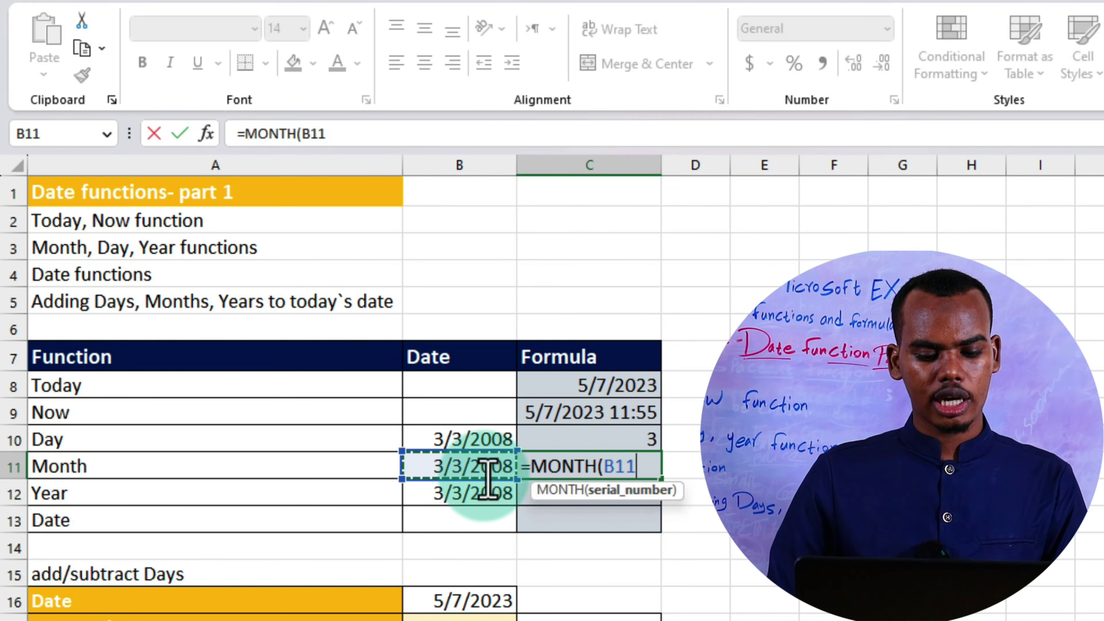
{"action": "key", "text": "Return"}
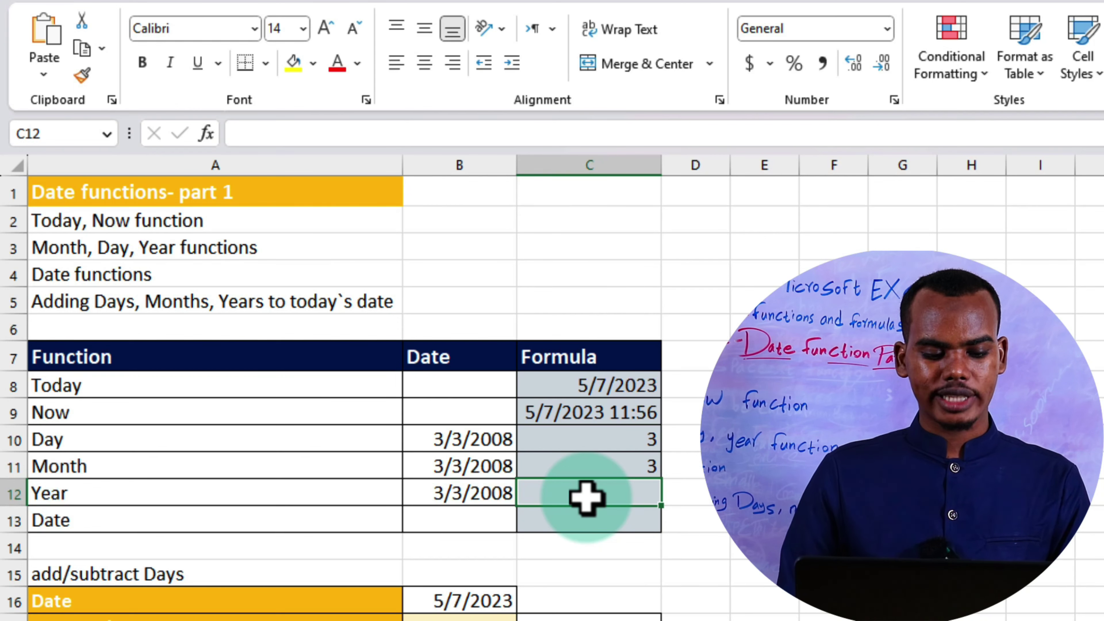
{"action": "type", "text": "="}
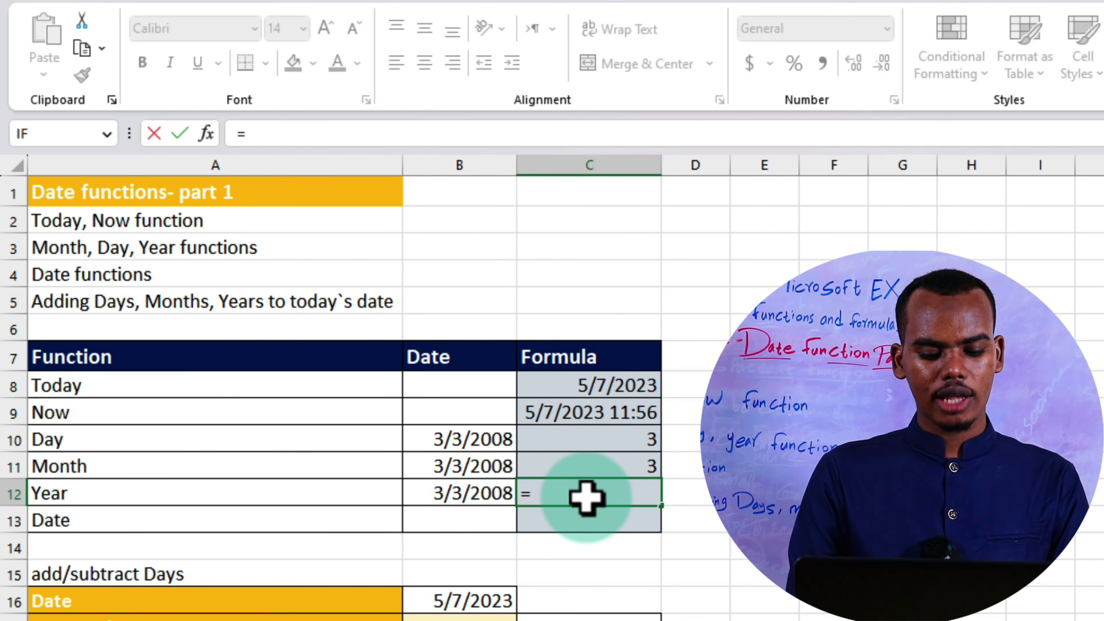
{"action": "type", "text": "yea"}
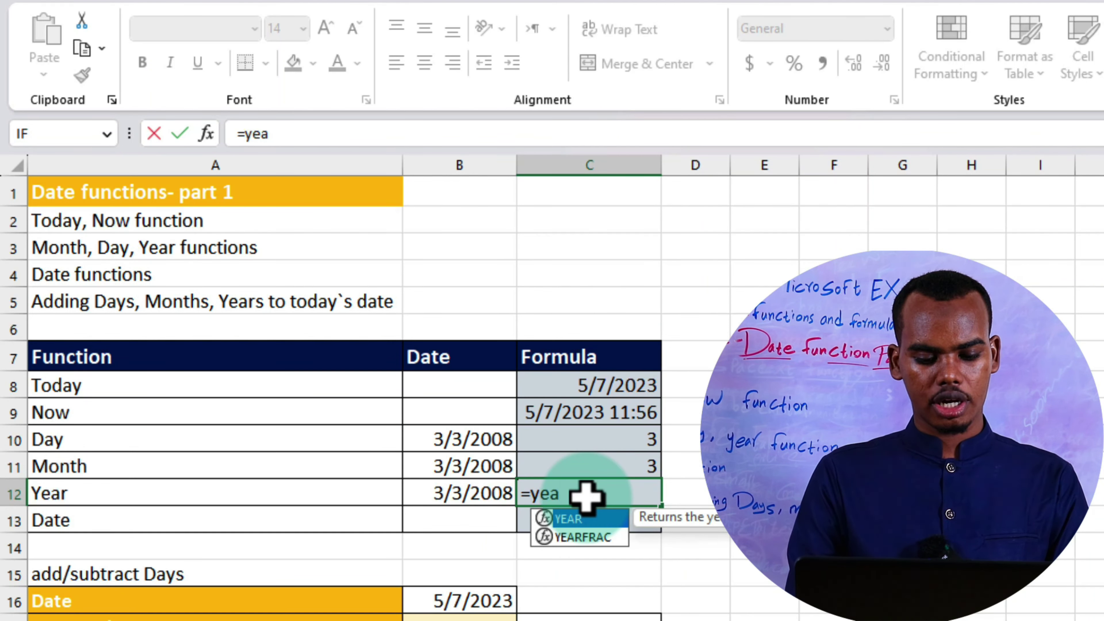
{"action": "key", "text": "Tab"}
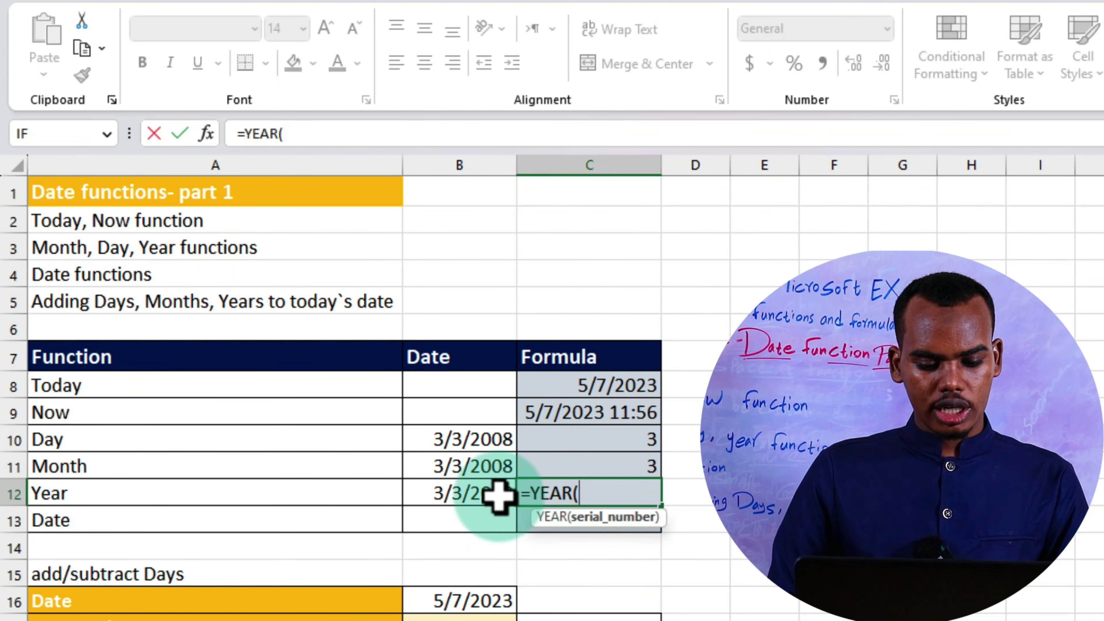
{"action": "key", "text": "Return"}
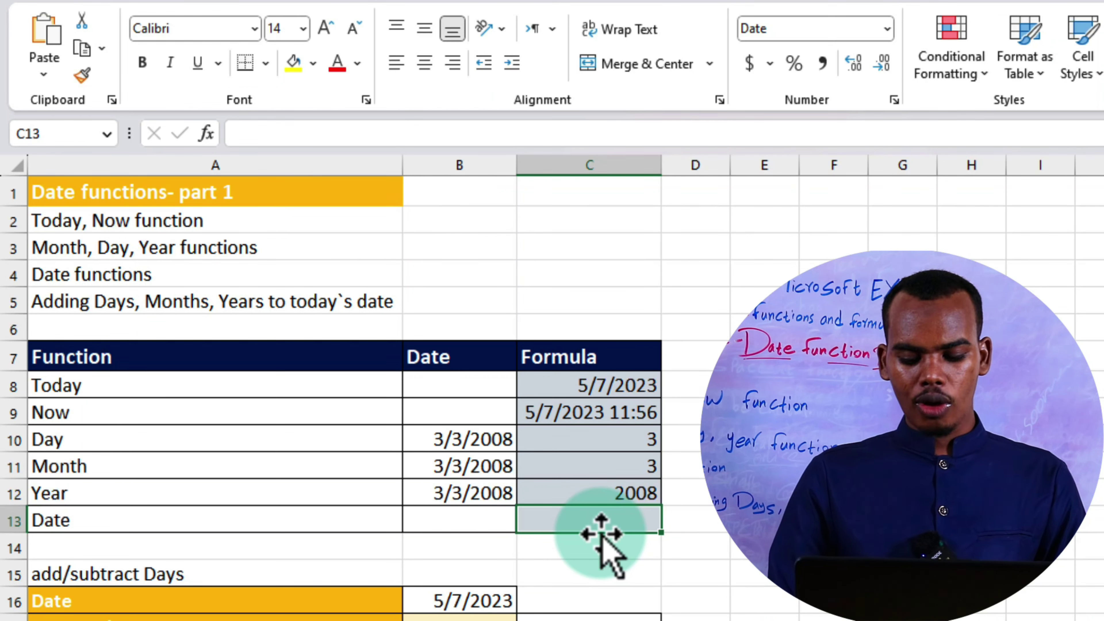
Rebuild the date 3/3/2008 in C13 with =DATE(C12,C11,C10)
{"action": "type", "text": "=da"}
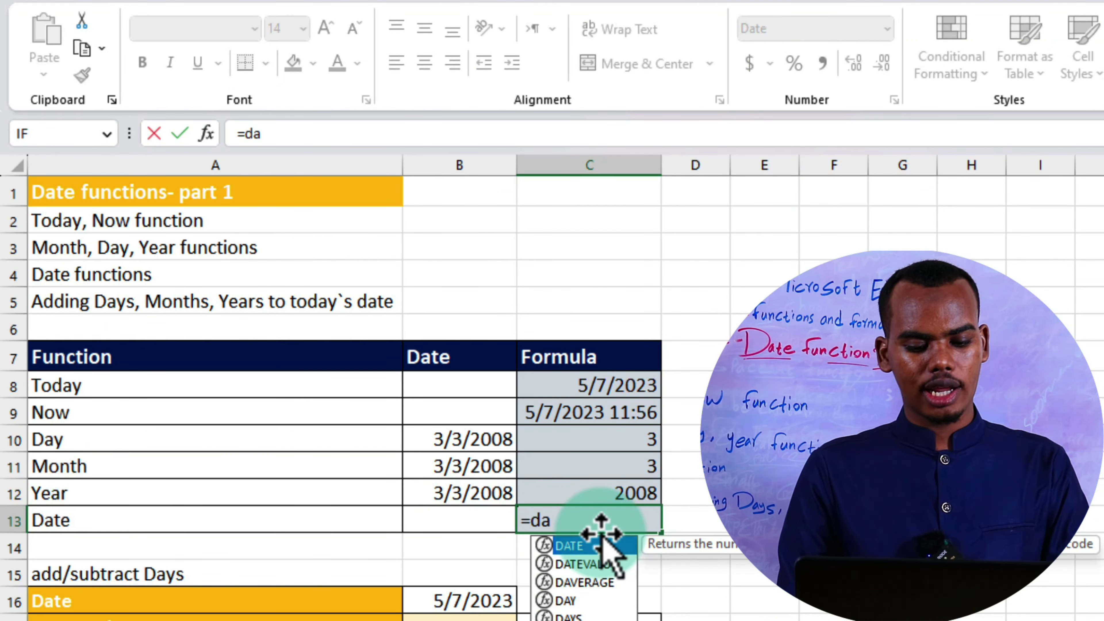
{"action": "type", "text": "t"}
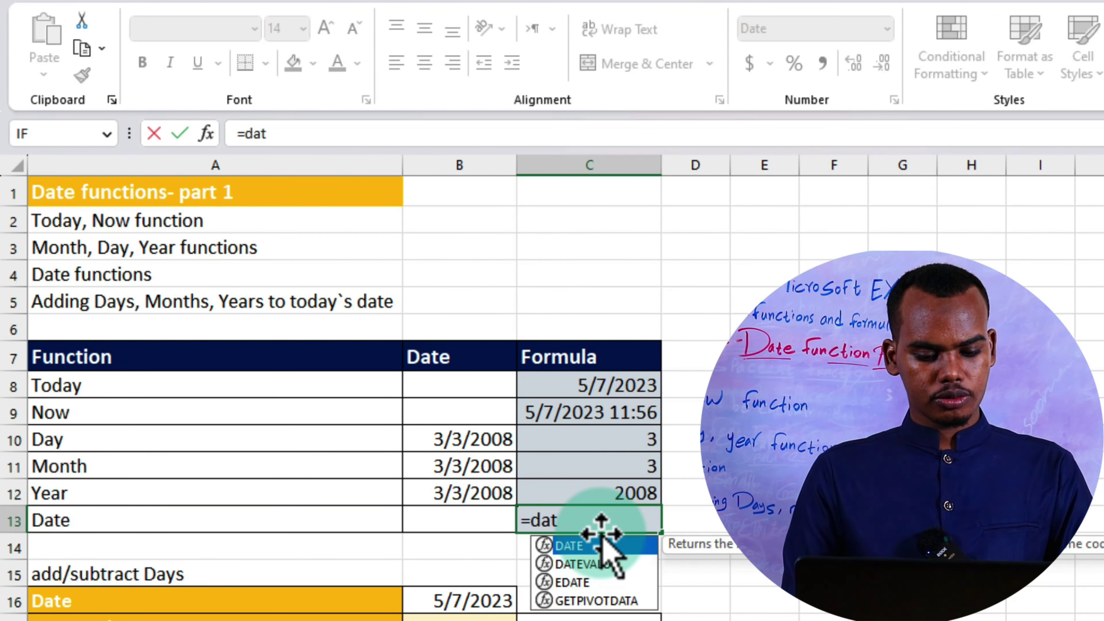
{"action": "key", "text": "Tab"}
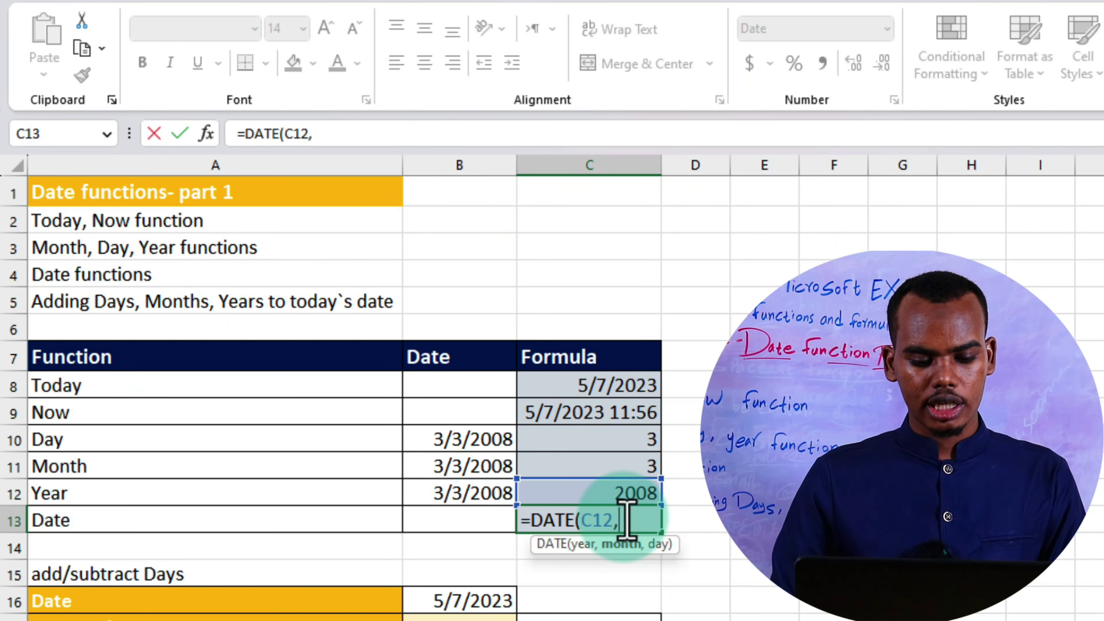
{"action": "left_click", "coordinate": [642, 469]}
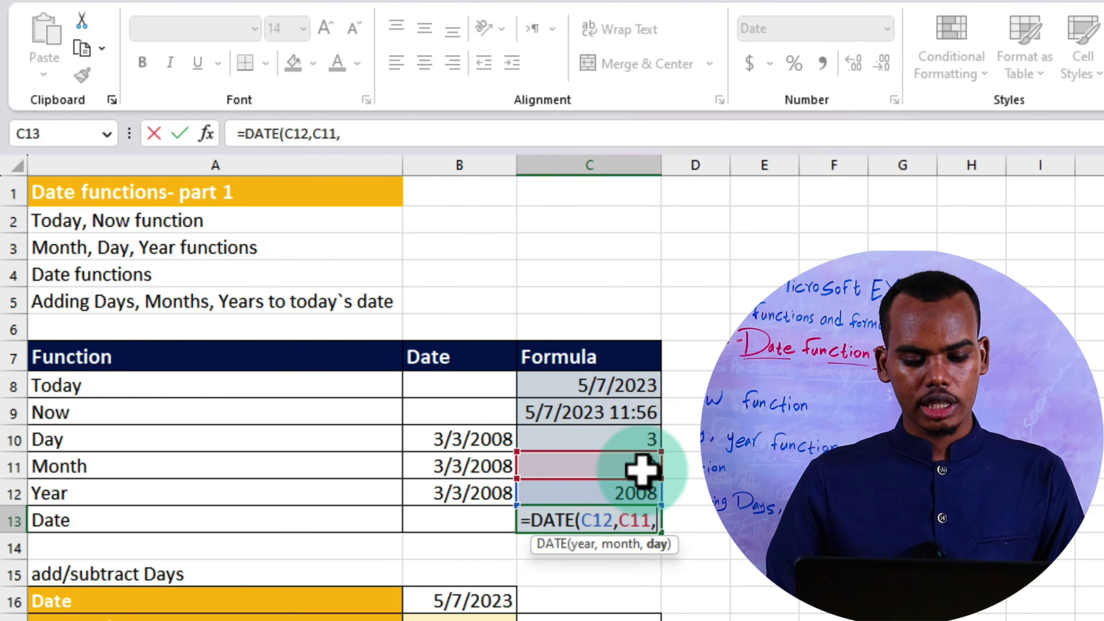
{"action": "left_click", "coordinate": [631, 441]}
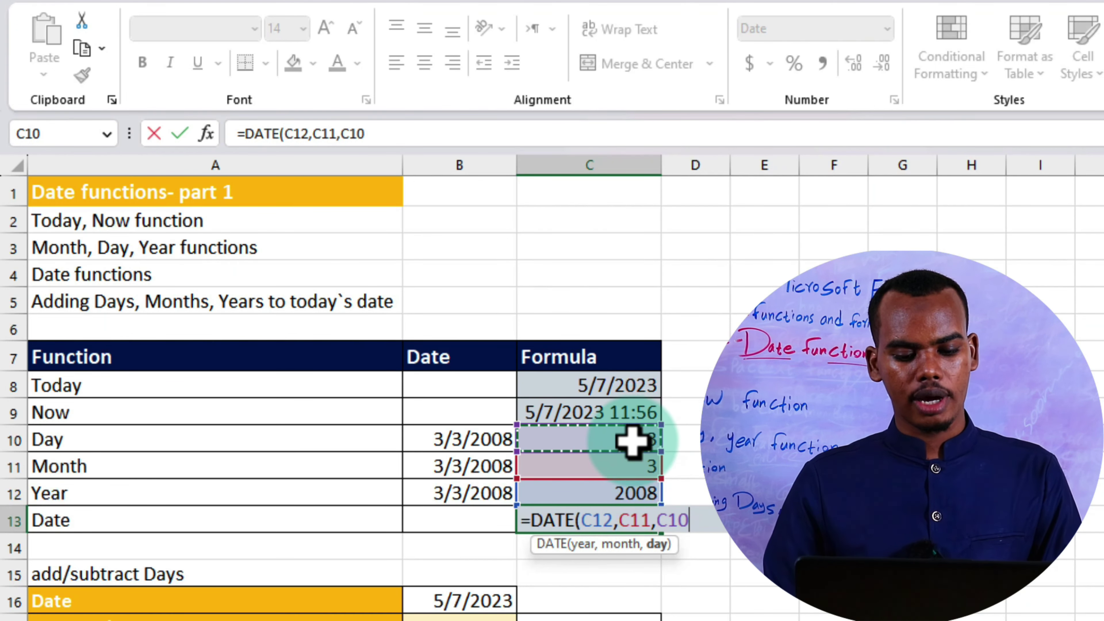
{"action": "key", "text": "Return"}
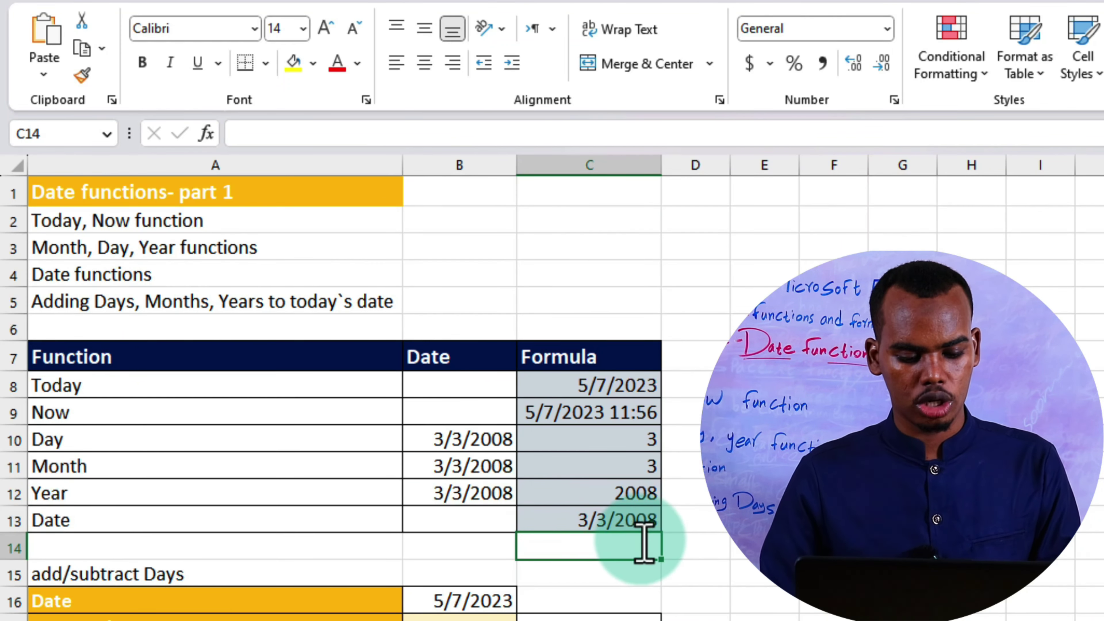
{"action": "scroll", "coordinate": [645, 542], "scroll_direction": "down", "scroll_amount": 1}
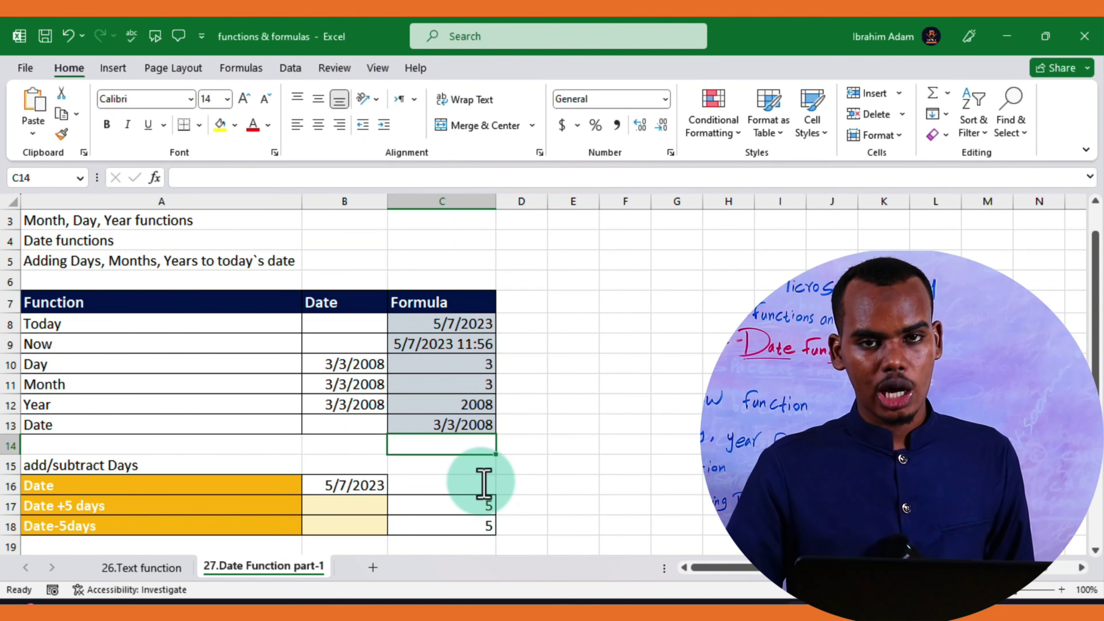
{"action": "scroll", "coordinate": [483, 483], "scroll_direction": "down", "scroll_amount": 1}
{"action": "scroll", "coordinate": [483, 483], "scroll_direction": "down", "scroll_amount": 1}
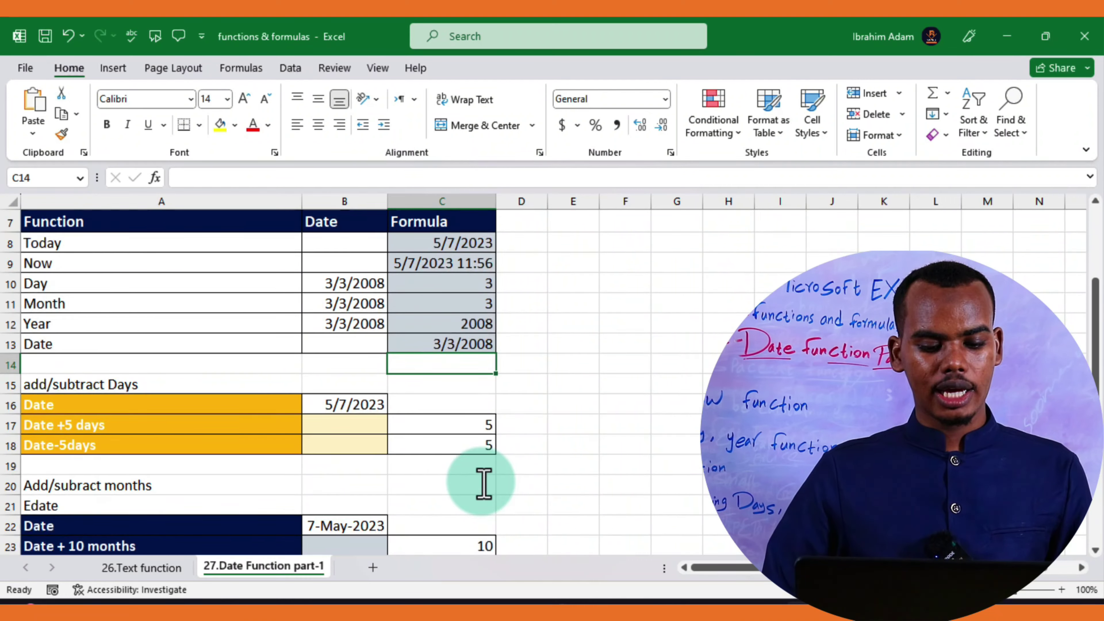
{"action": "scroll", "coordinate": [483, 483], "scroll_direction": "down", "scroll_amount": 1}
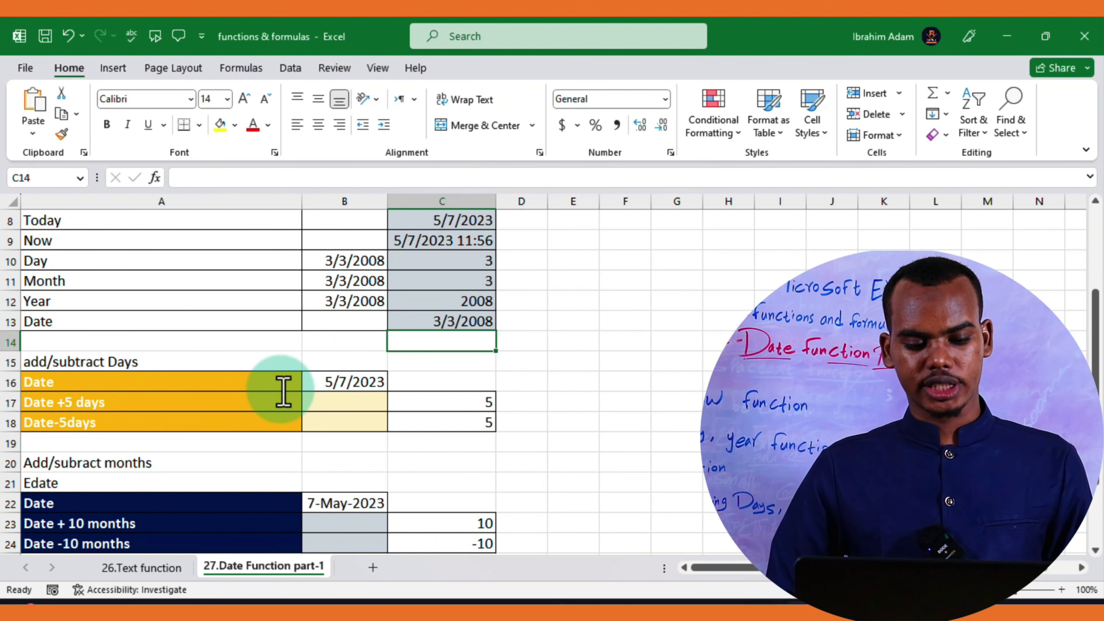
{"action": "left_click", "coordinate": [347, 406]}
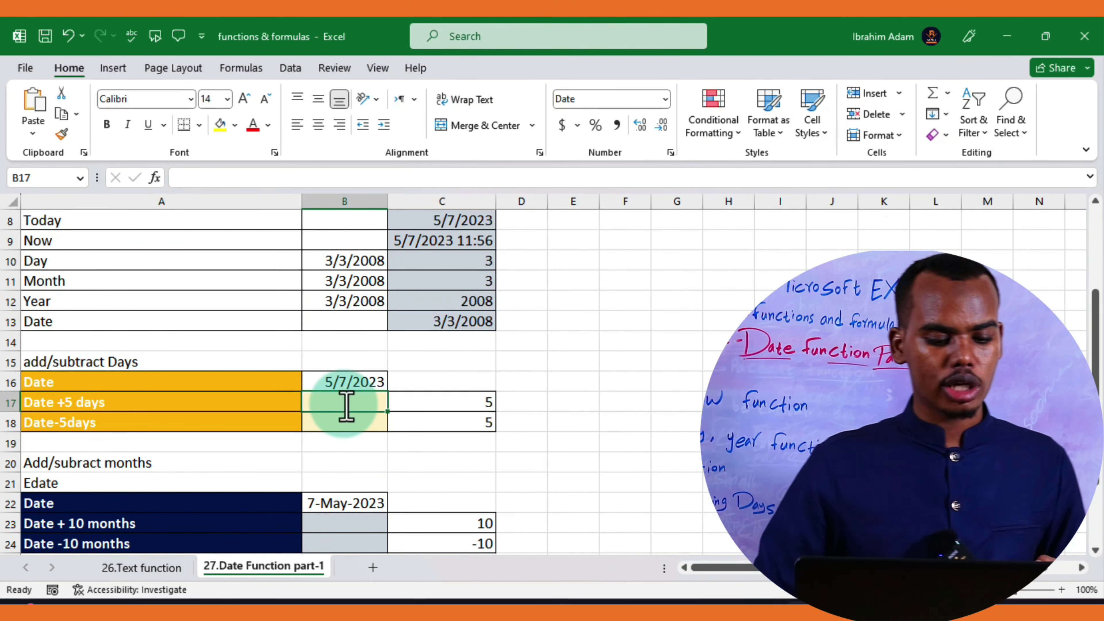
{"action": "scroll", "coordinate": [346, 407], "scroll_direction": "down", "scroll_amount": 1}
{"action": "scroll", "coordinate": [347, 407], "scroll_direction": "down", "scroll_amount": 1}
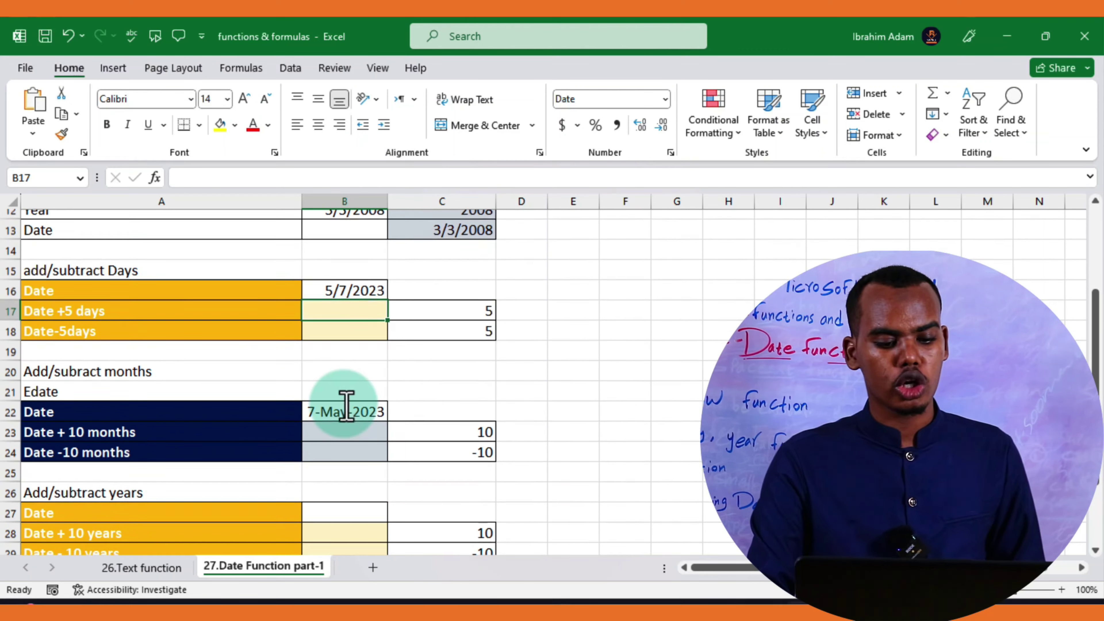
{"action": "scroll", "coordinate": [346, 407], "scroll_direction": "up", "scroll_amount": 1}
{"action": "scroll", "coordinate": [345, 402], "scroll_direction": "up", "scroll_amount": 1}
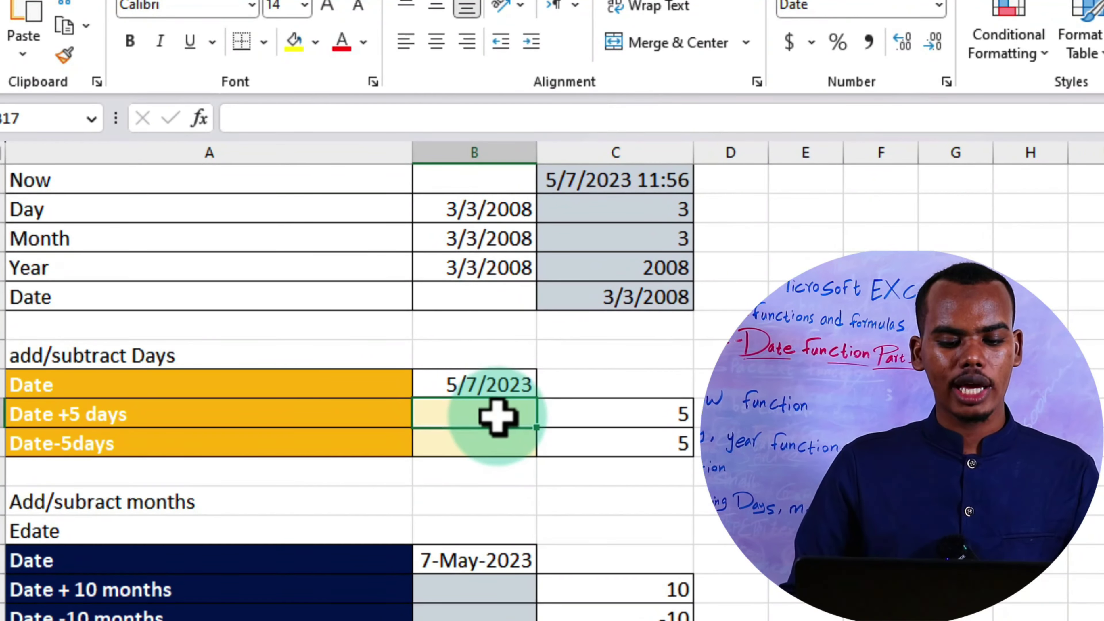
{"action": "left_click", "coordinate": [511, 385]}
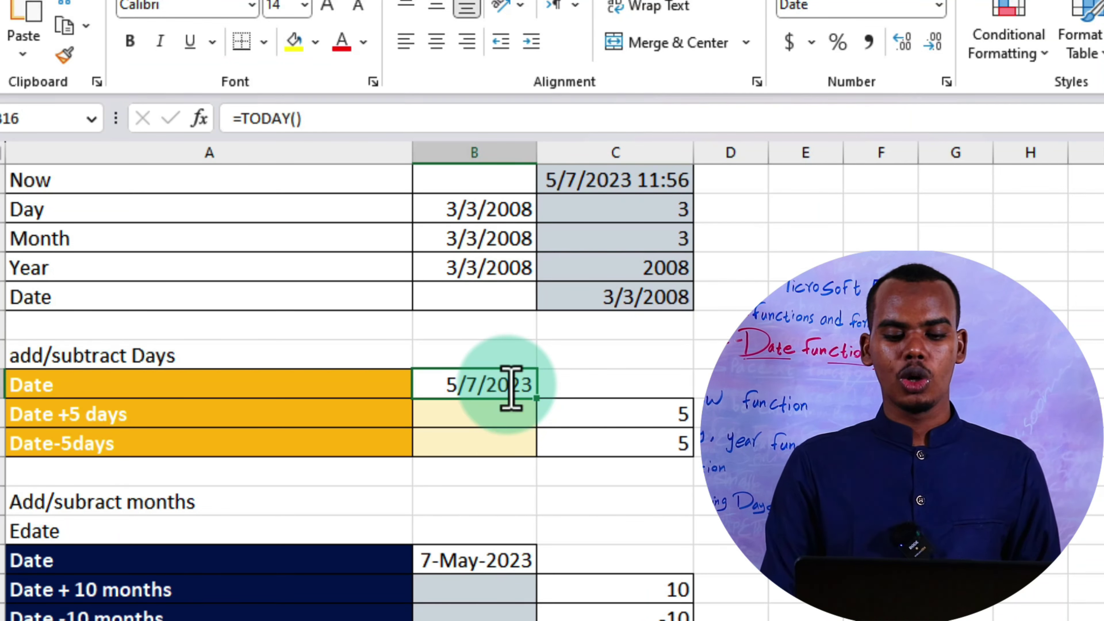
{"action": "left_click", "coordinate": [496, 419]}
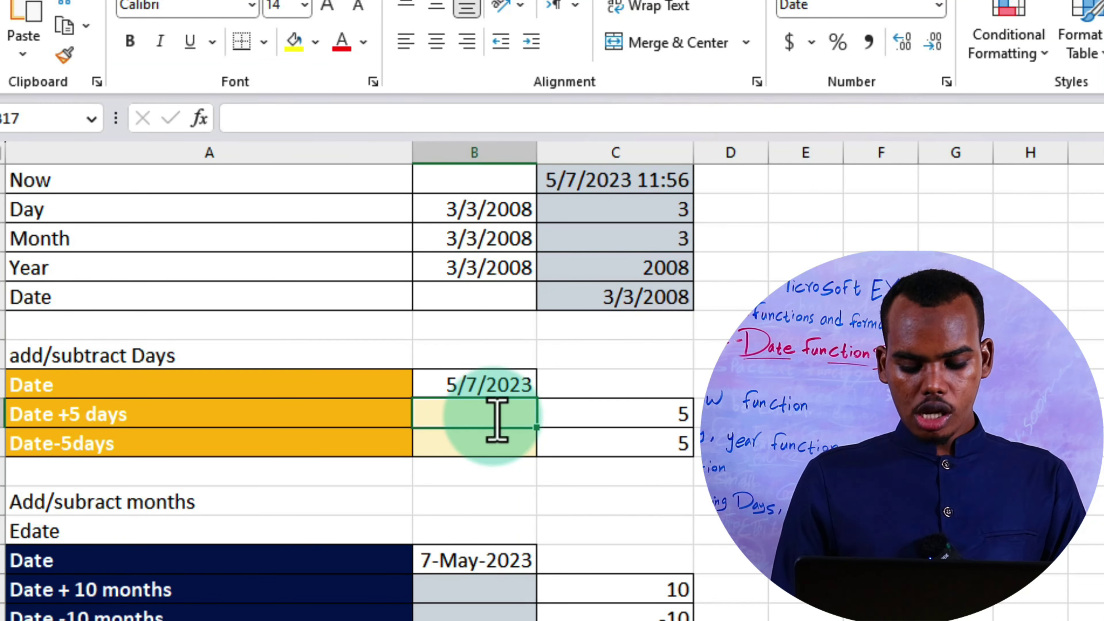
Calculate Date +5 days with =B16+C17 and Date-5days with =B16-C18
{"action": "type", "text": "="}
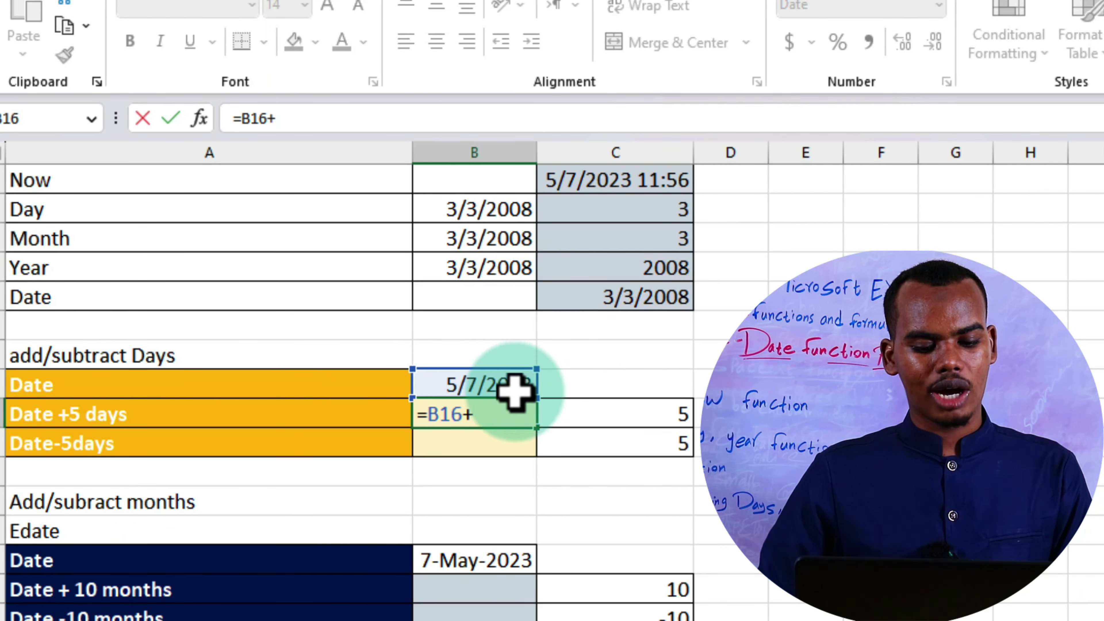
{"action": "left_click", "coordinate": [578, 418]}
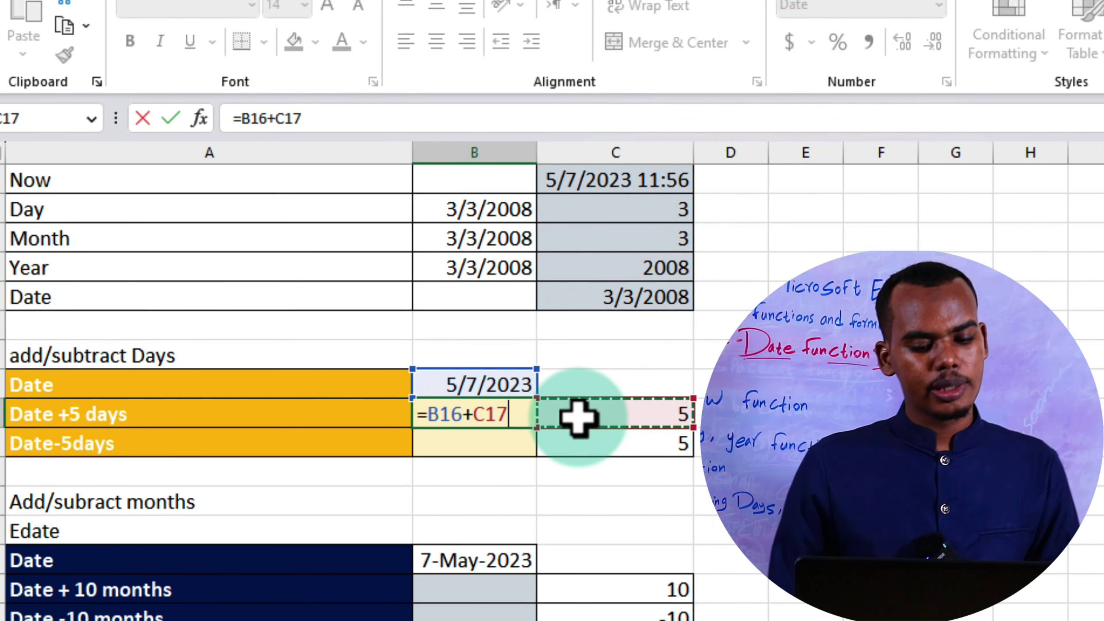
{"action": "key", "text": "Return"}
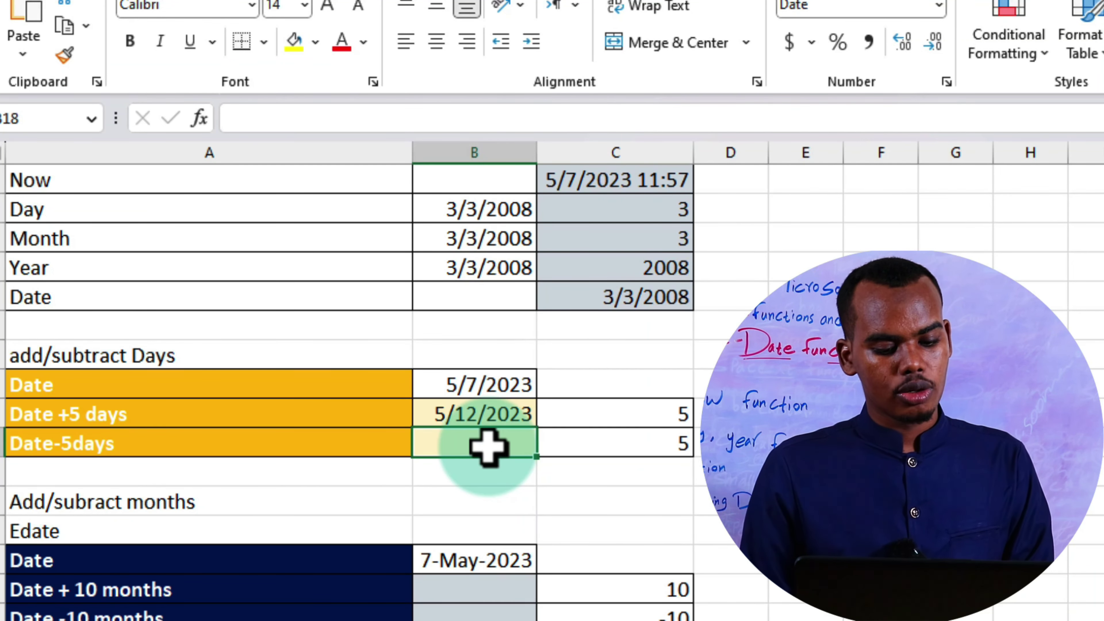
{"action": "type", "text": "="}
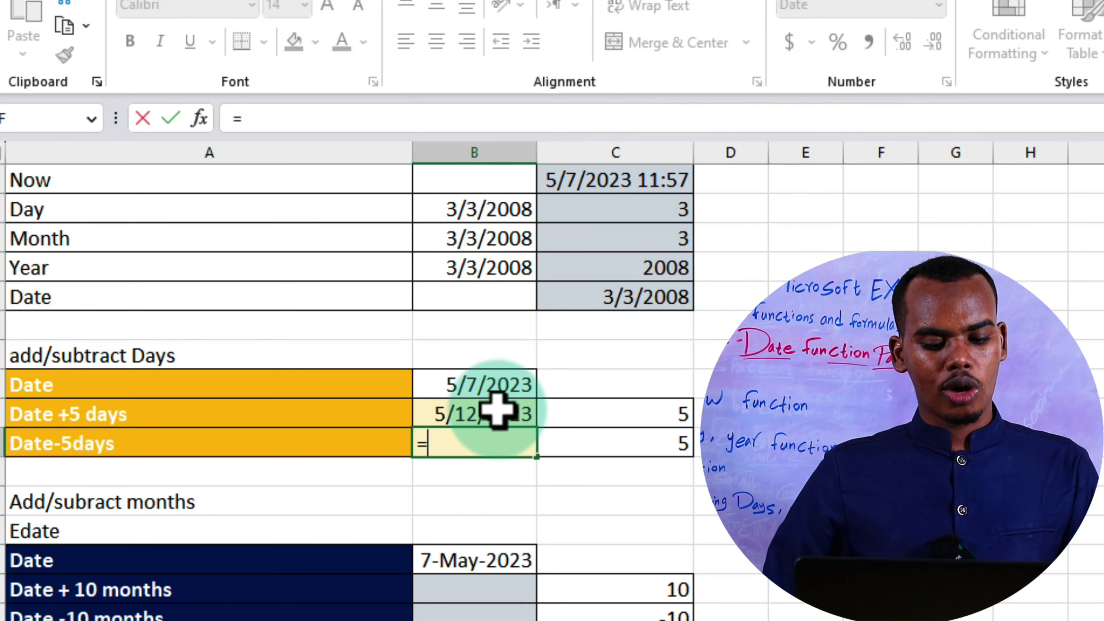
{"action": "left_click", "coordinate": [493, 385]}
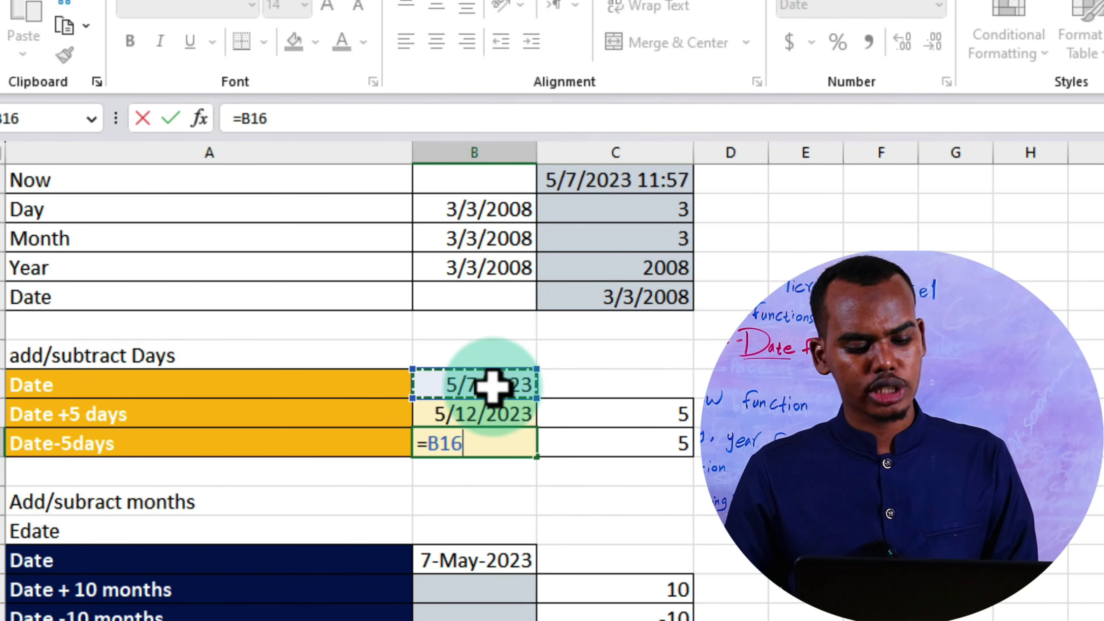
{"action": "type", "text": "-"}
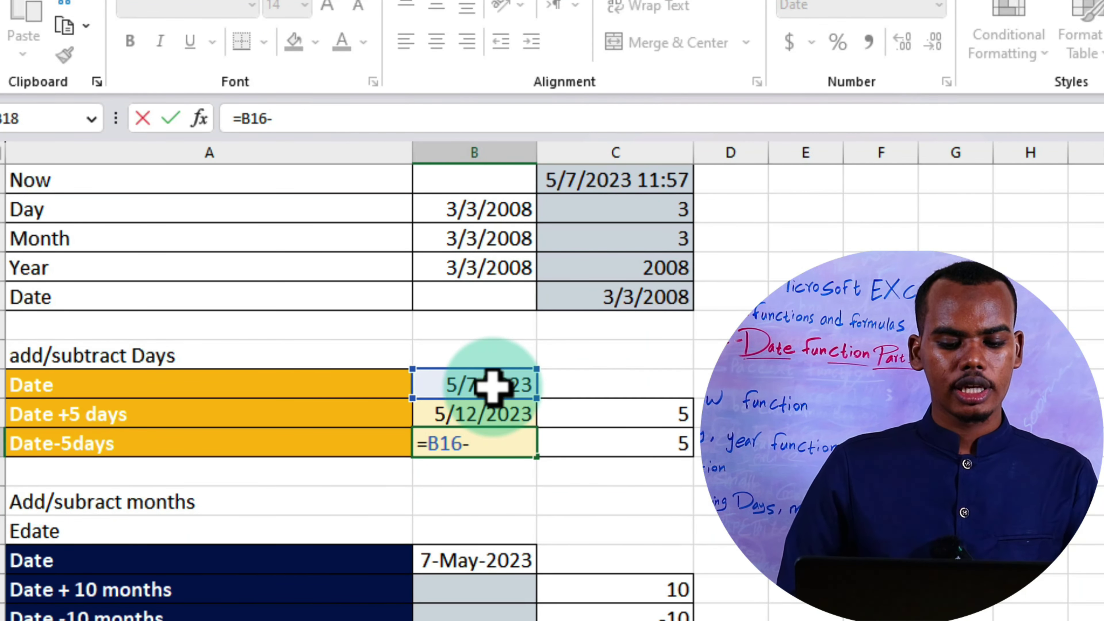
{"action": "left_click", "coordinate": [573, 444]}
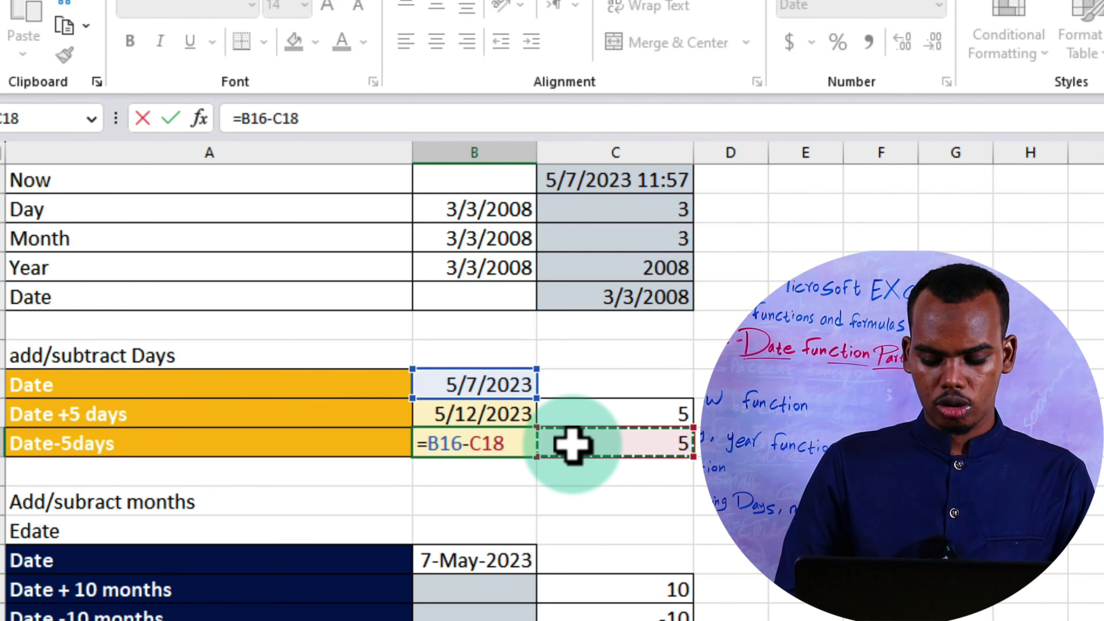
{"action": "key", "text": "Return"}
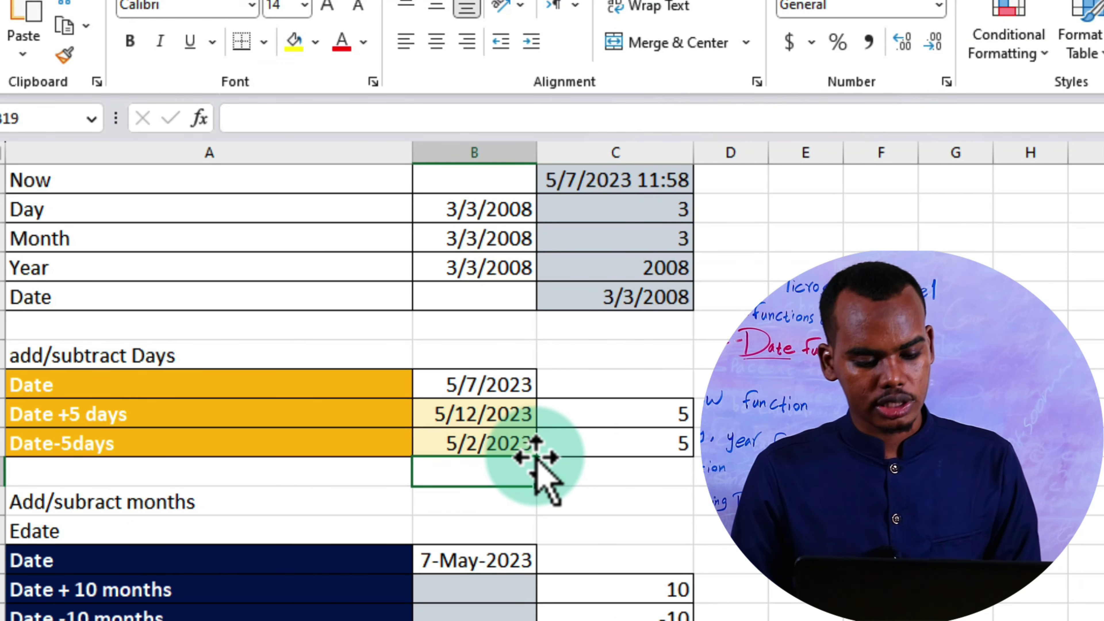
Compute Date + 10 months in B23 with EDATE from 7-May-2023, giving 3/7/2024
{"action": "scroll", "coordinate": [536, 456], "scroll_direction": "down", "scroll_amount": 1}
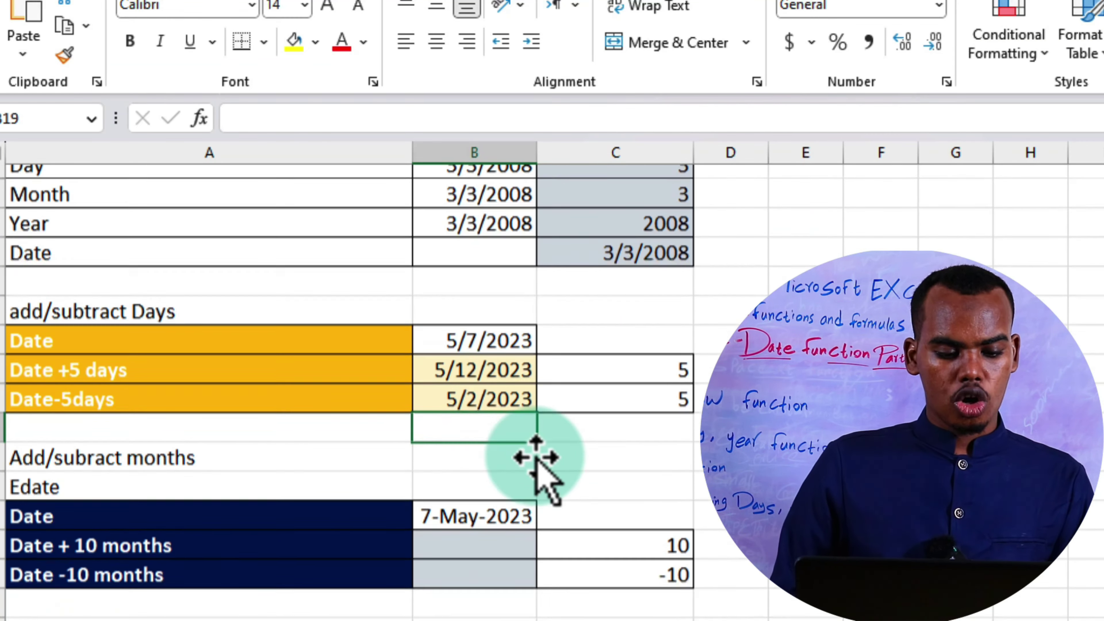
{"action": "scroll", "coordinate": [536, 457], "scroll_direction": "down", "scroll_amount": 1}
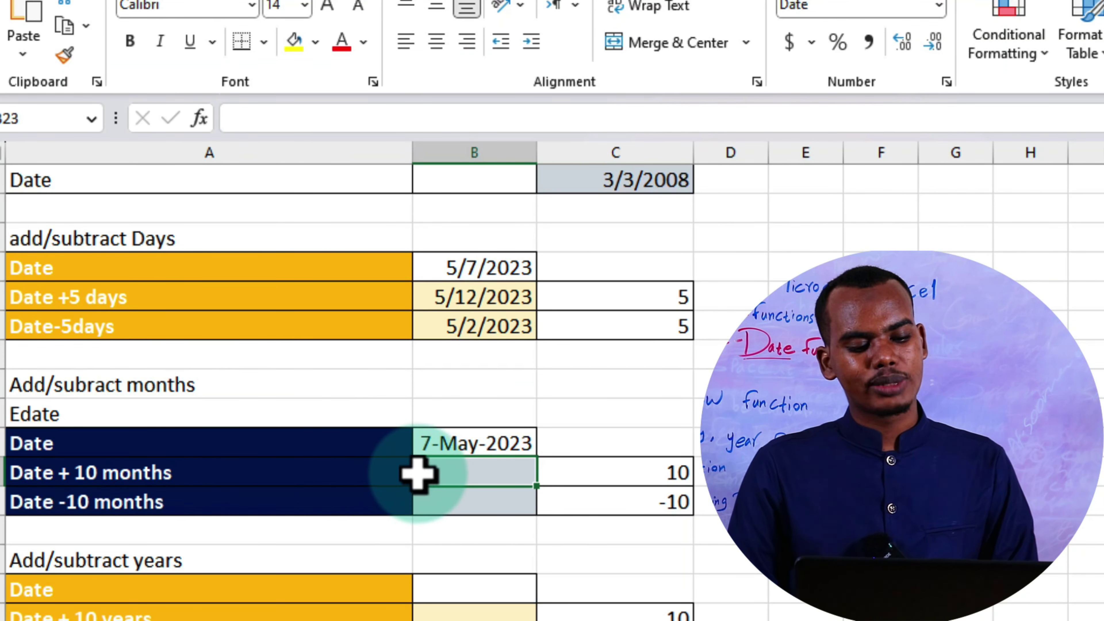
{"action": "left_click", "coordinate": [114, 418]}
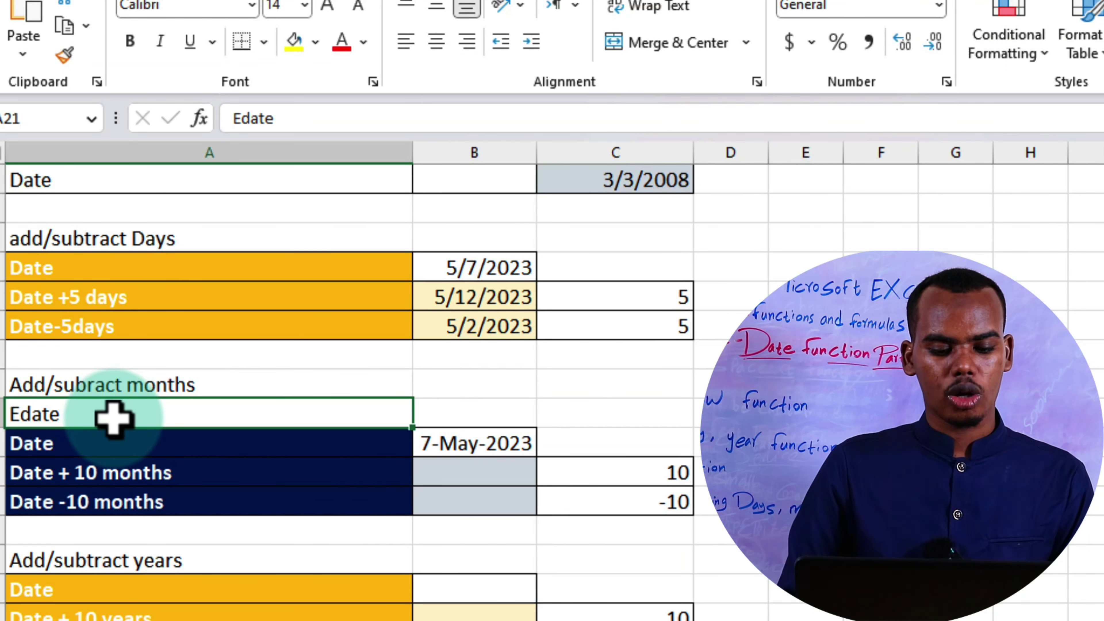
{"action": "left_click", "coordinate": [463, 473]}
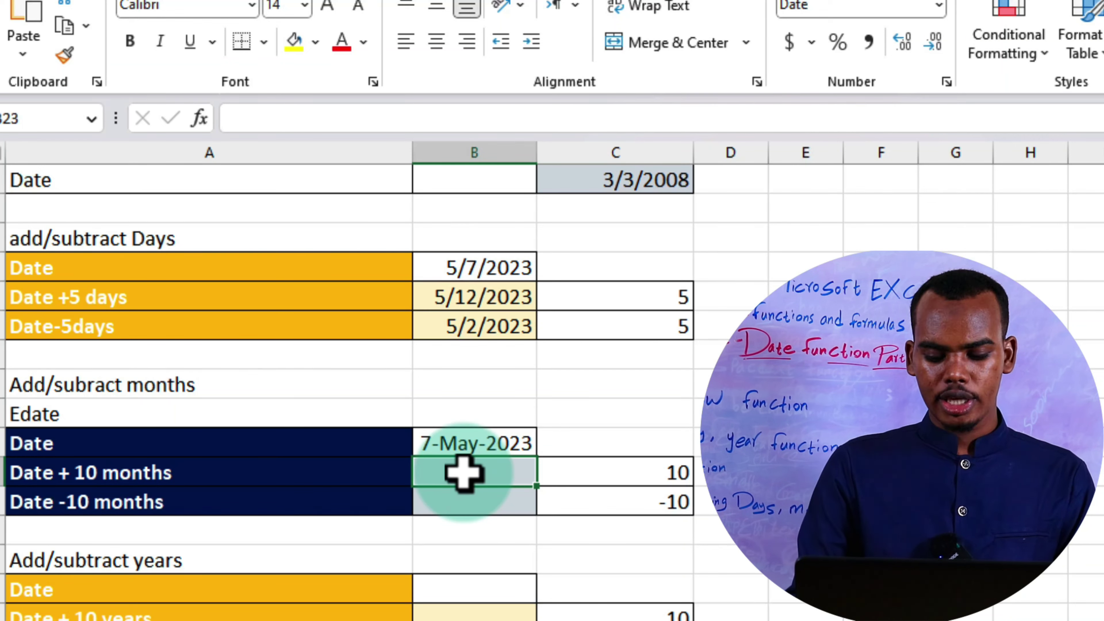
{"action": "type", "text": "=ed"}
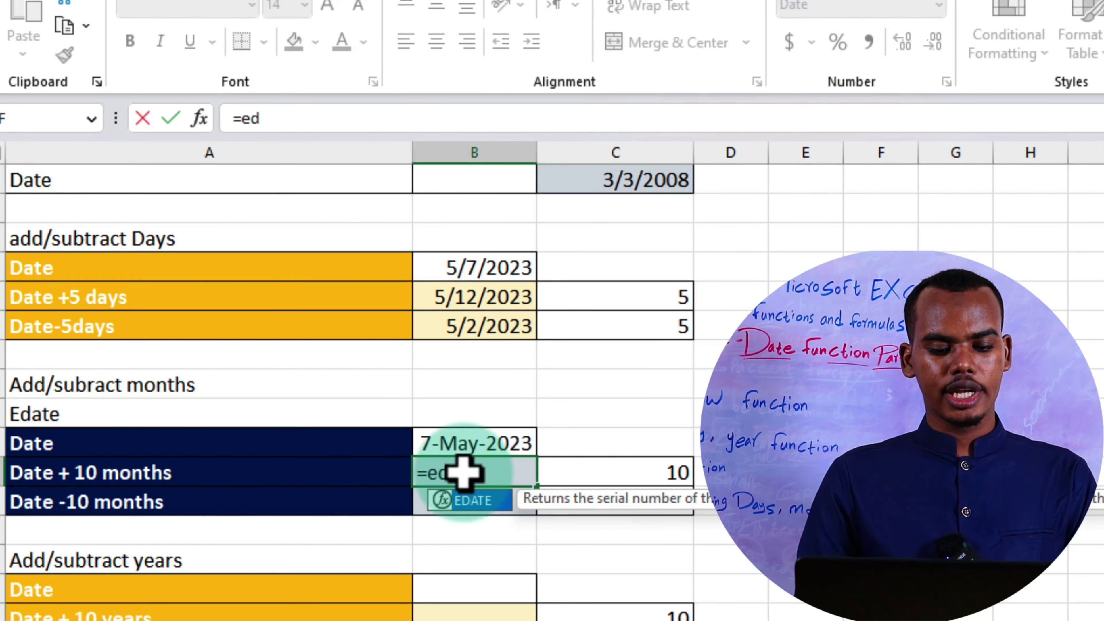
{"action": "key", "text": "Tab"}
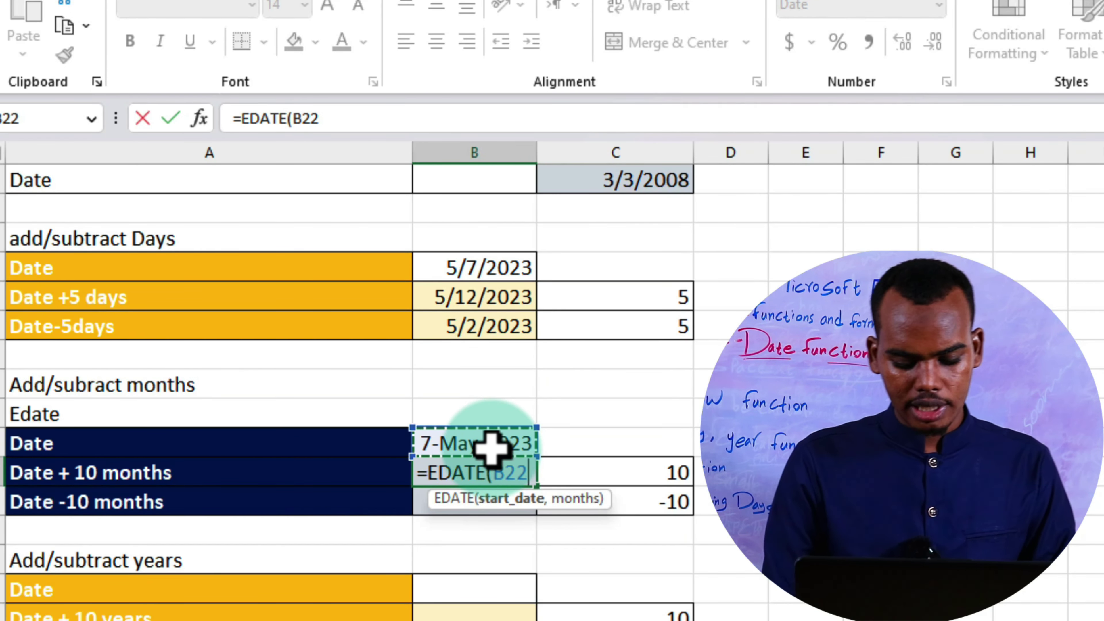
{"action": "type", "text": ","}
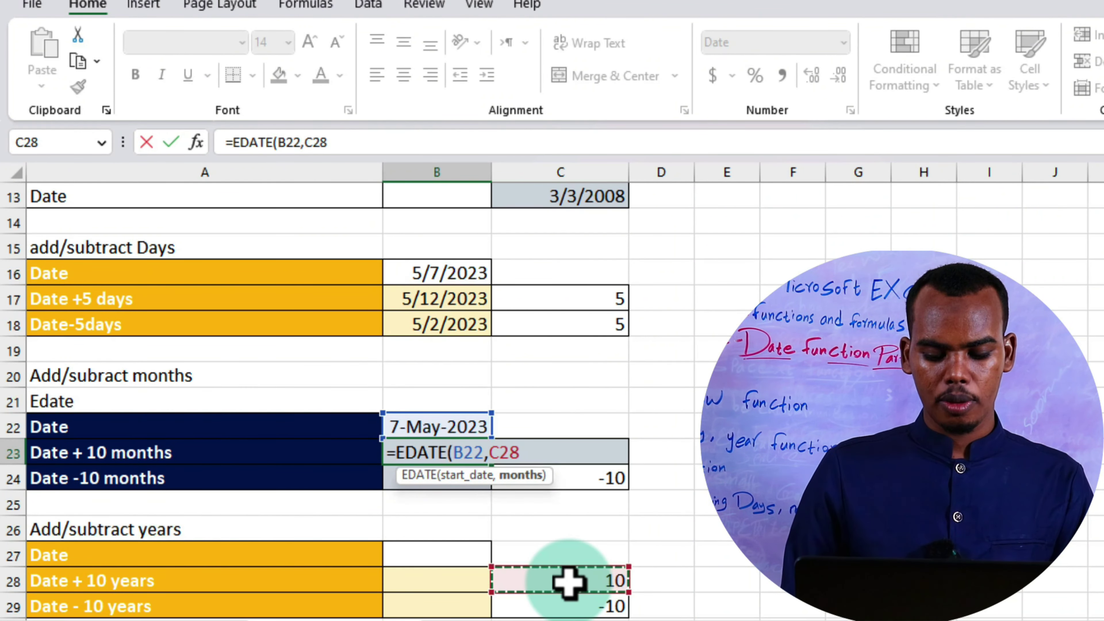
{"action": "key", "text": "Return"}
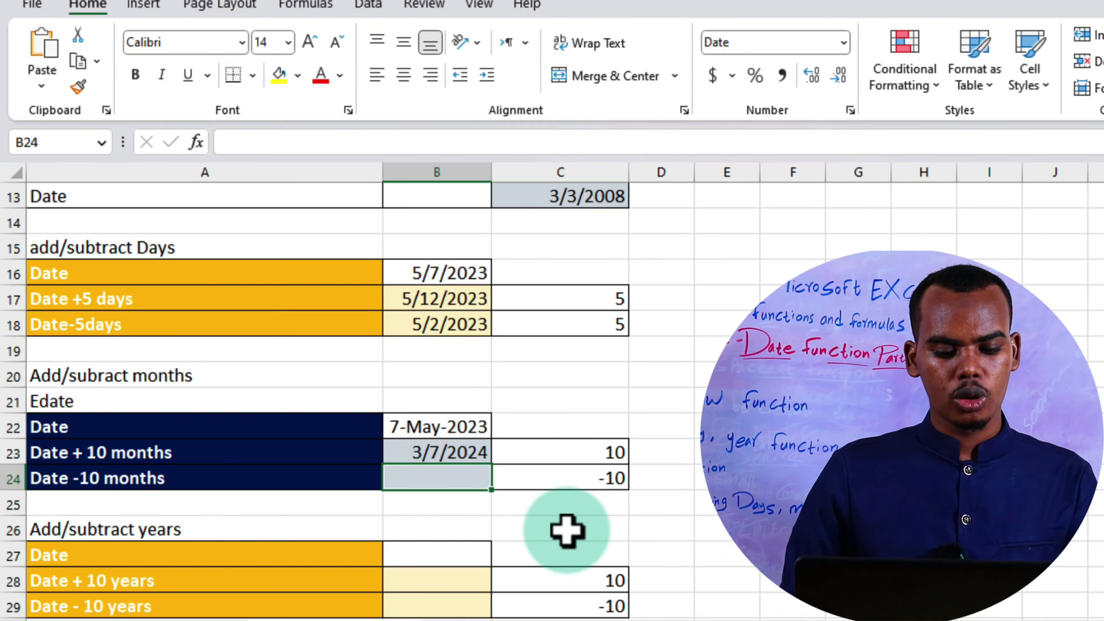
Enter =EDATE(B23,C29) in Date -10 months so it shows 5/7/2023
{"action": "left_click", "coordinate": [474, 455]}
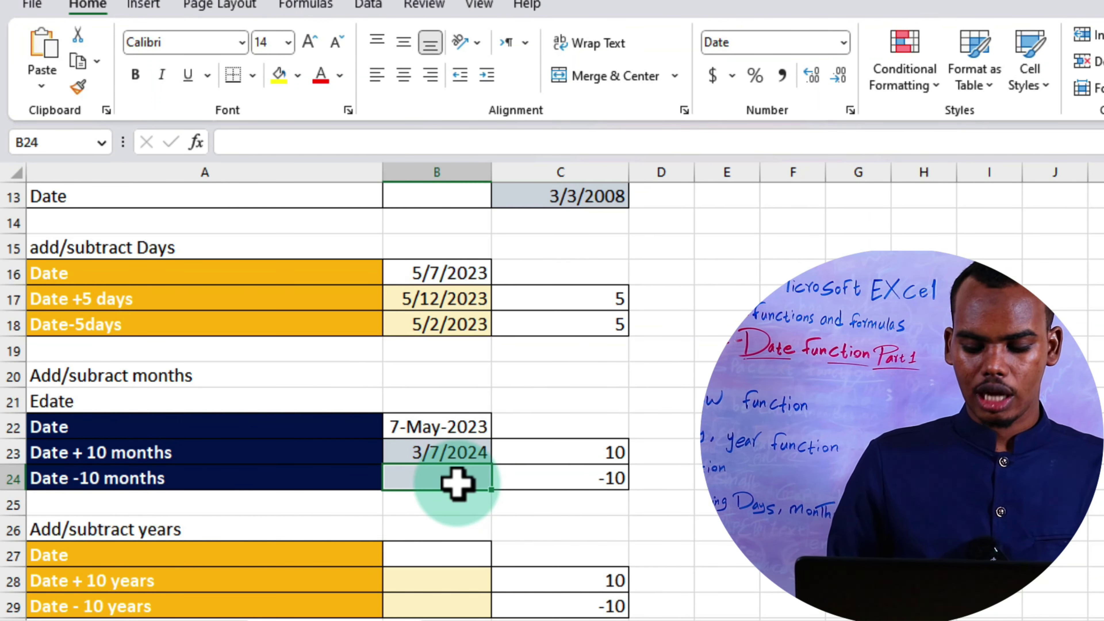
{"action": "type", "text": "="}
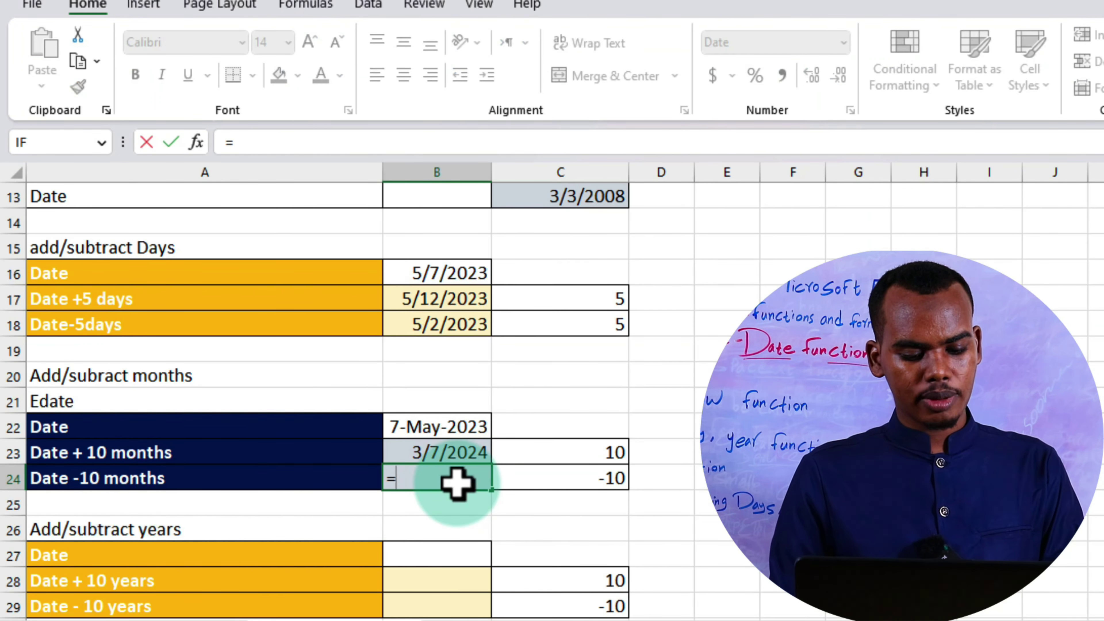
{"action": "type", "text": "eda"}
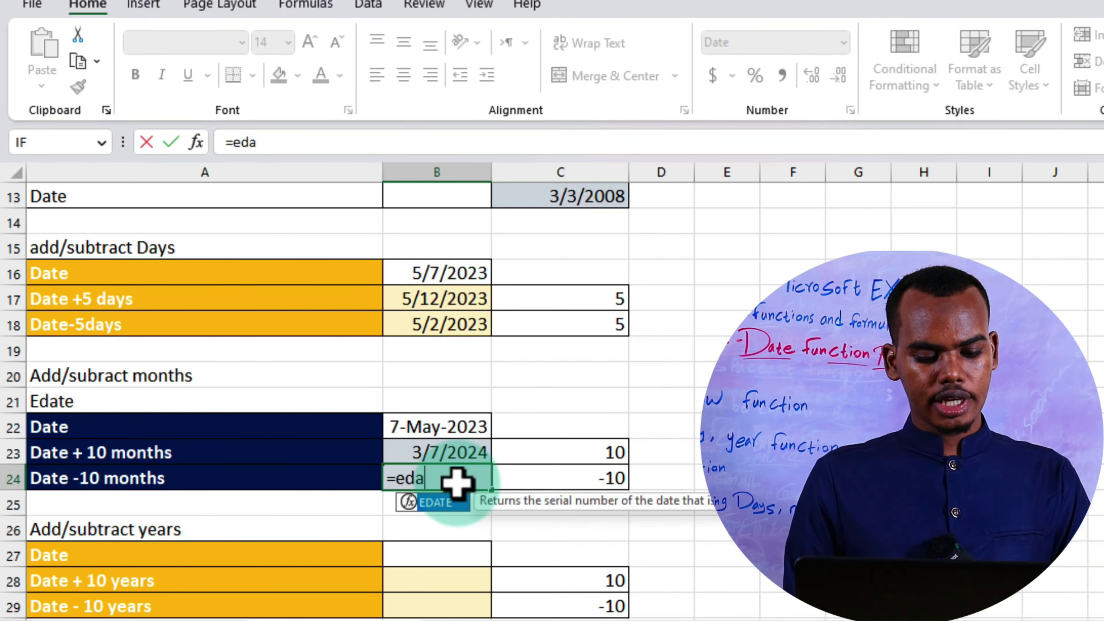
{"action": "key", "text": "Tab"}
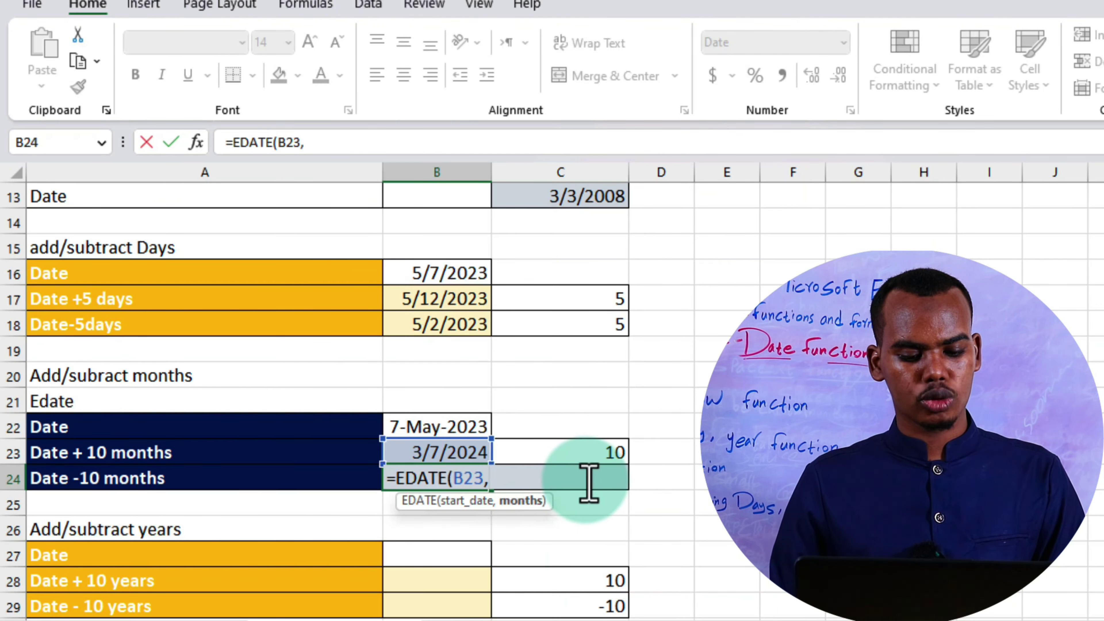
{"action": "left_click", "coordinate": [582, 609]}
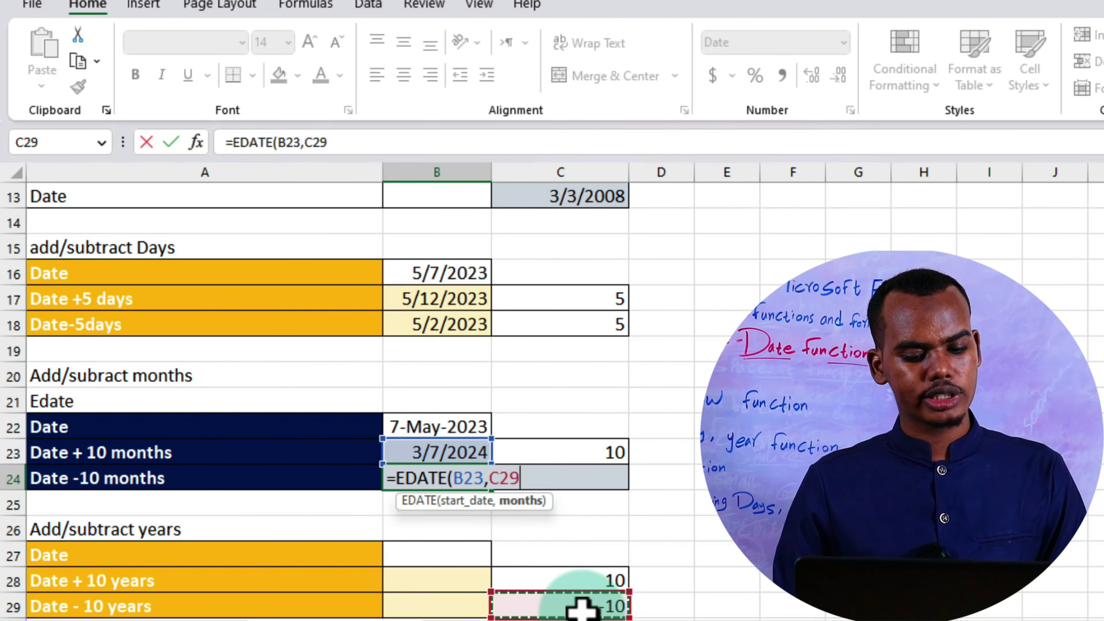
{"action": "key", "text": "Return"}
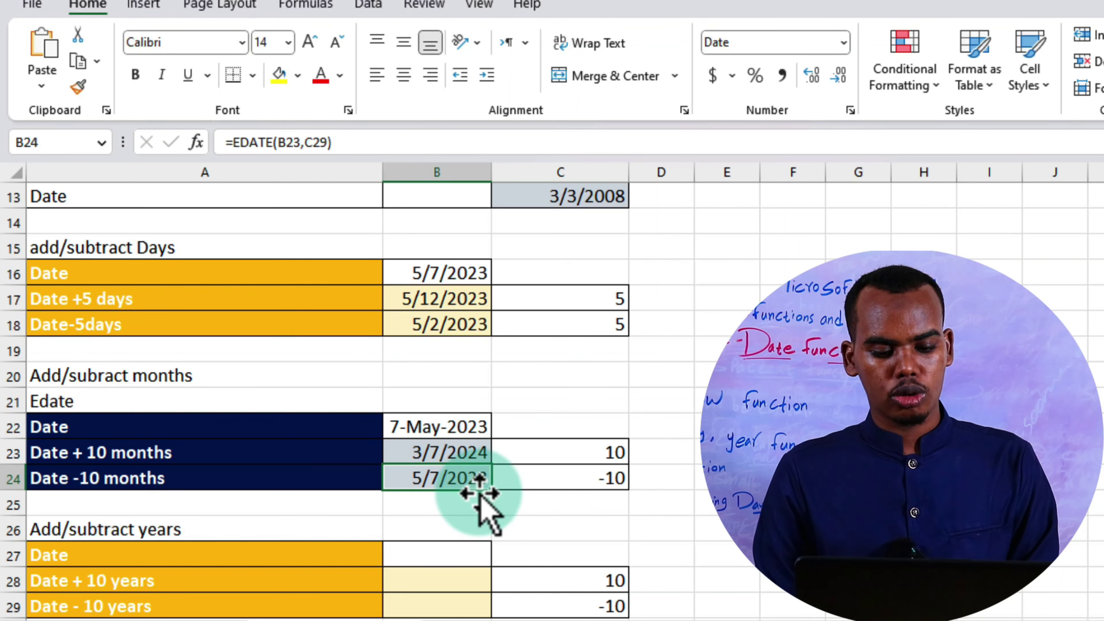
{"action": "scroll", "coordinate": [460, 511], "scroll_direction": "down", "scroll_amount": 1}
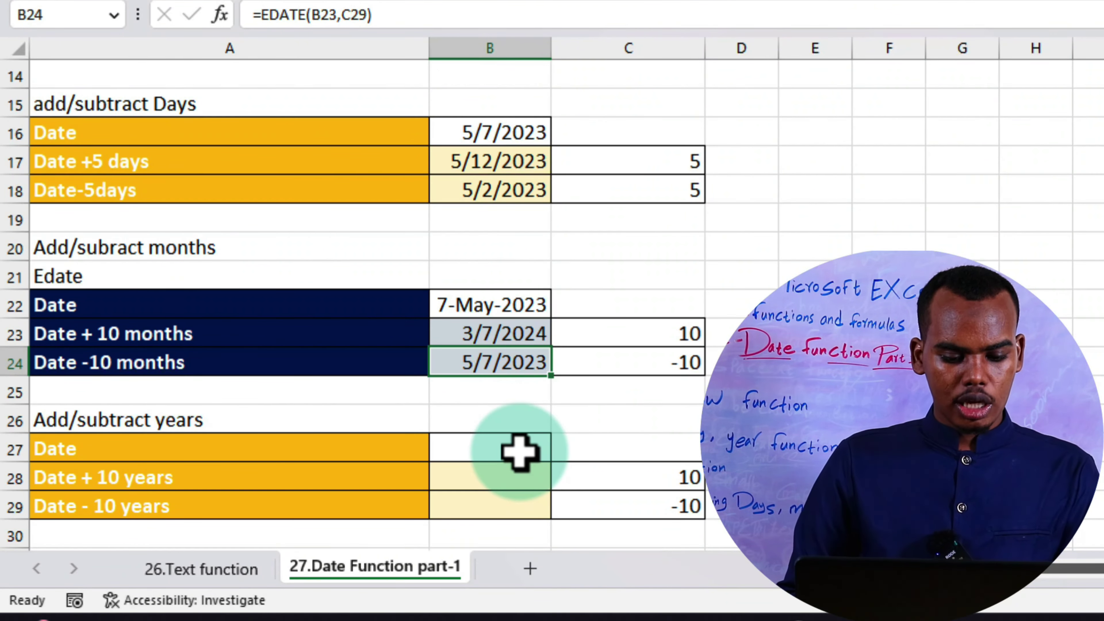
Enter =TODAY() in B27 under Add/subtract years, showing 5/7/2023
{"action": "left_click", "coordinate": [520, 453]}
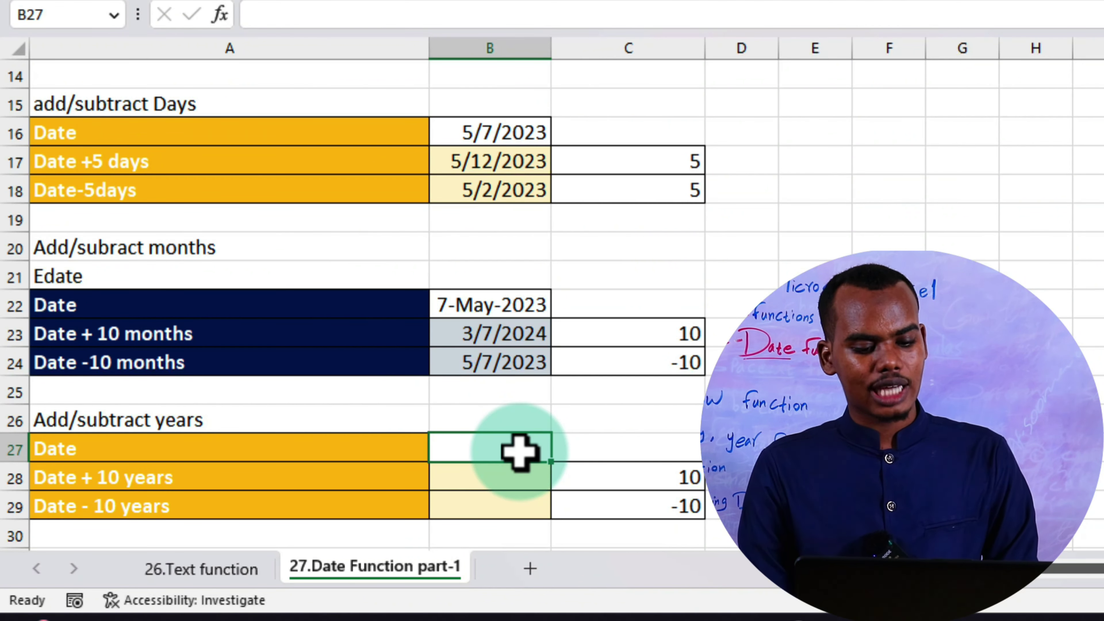
{"action": "type", "text": "="}
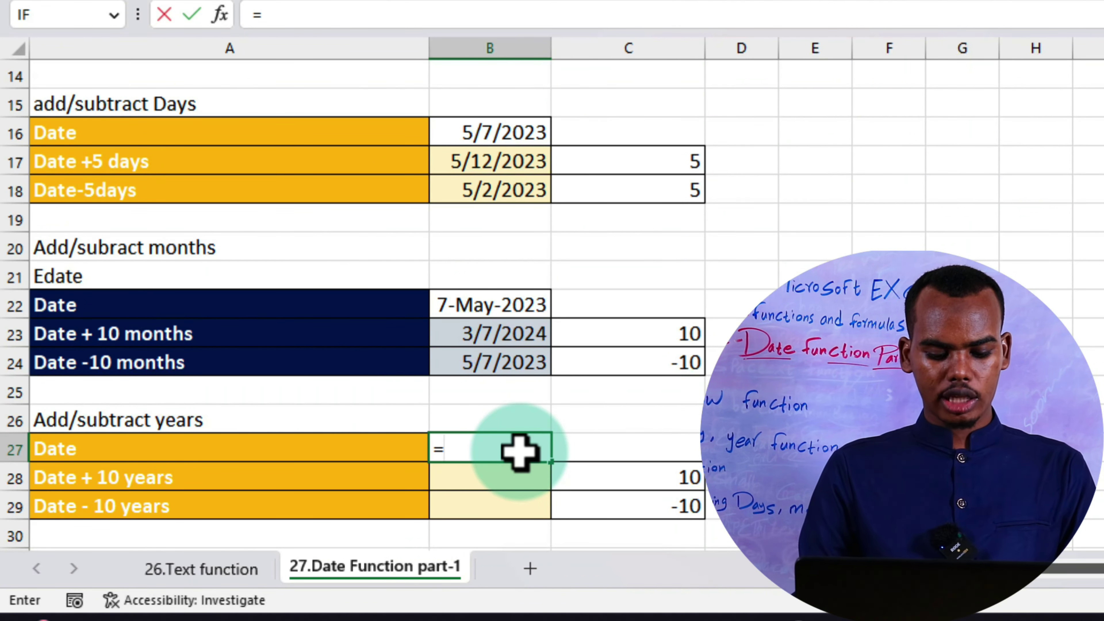
{"action": "type", "text": "td"}
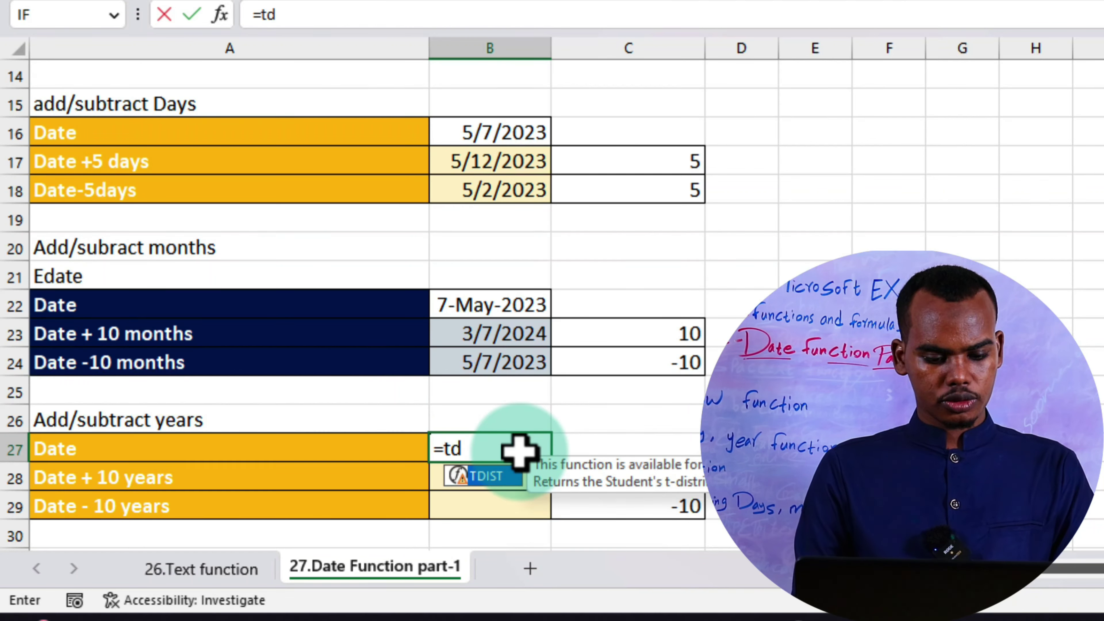
{"action": "key", "text": "BackSpace"}
{"action": "type", "text": "o"}
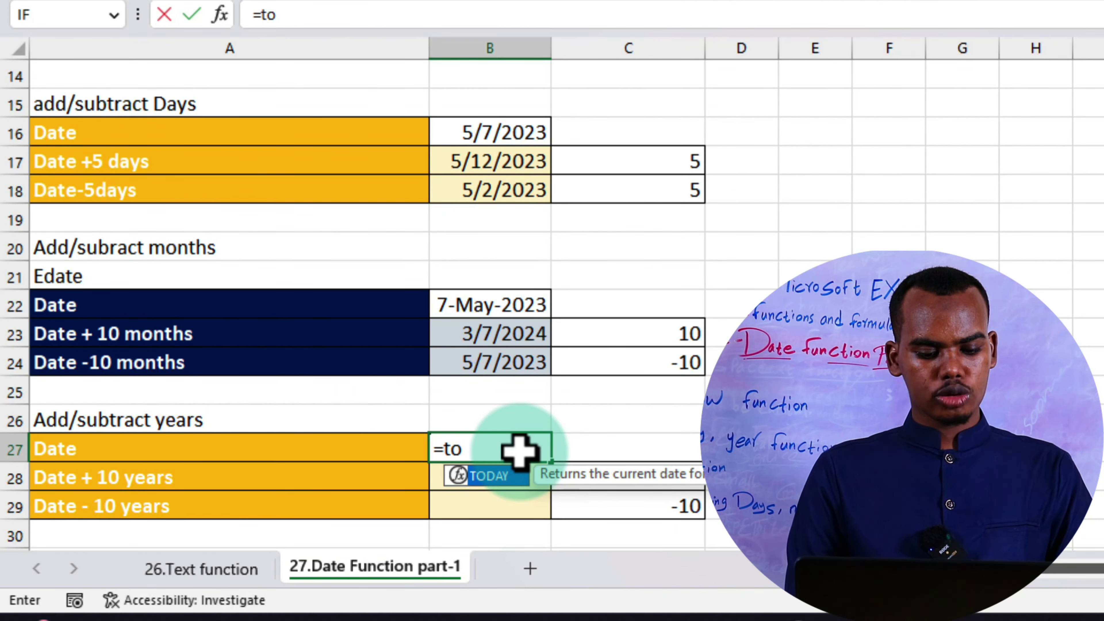
{"action": "key", "text": "Tab"}
{"action": "key", "text": "Return"}
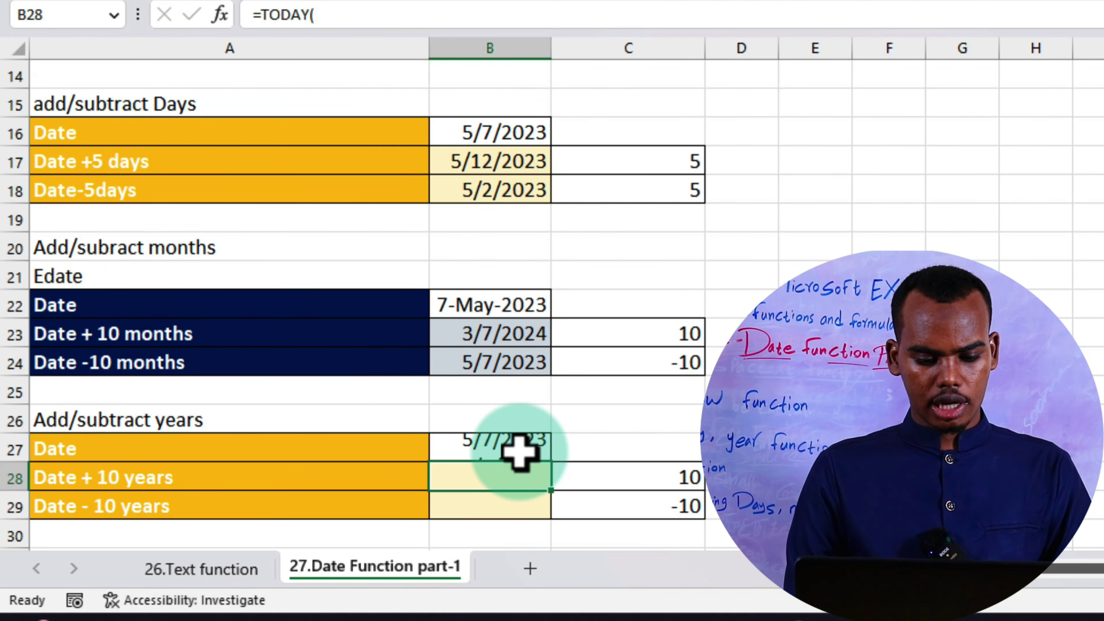
{"action": "scroll", "coordinate": [519, 452], "scroll_direction": "down", "scroll_amount": 1}
{"action": "scroll", "coordinate": [519, 452], "scroll_direction": "down", "scroll_amount": 1}
{"action": "scroll", "coordinate": [520, 453], "scroll_direction": "down", "scroll_amount": 2}
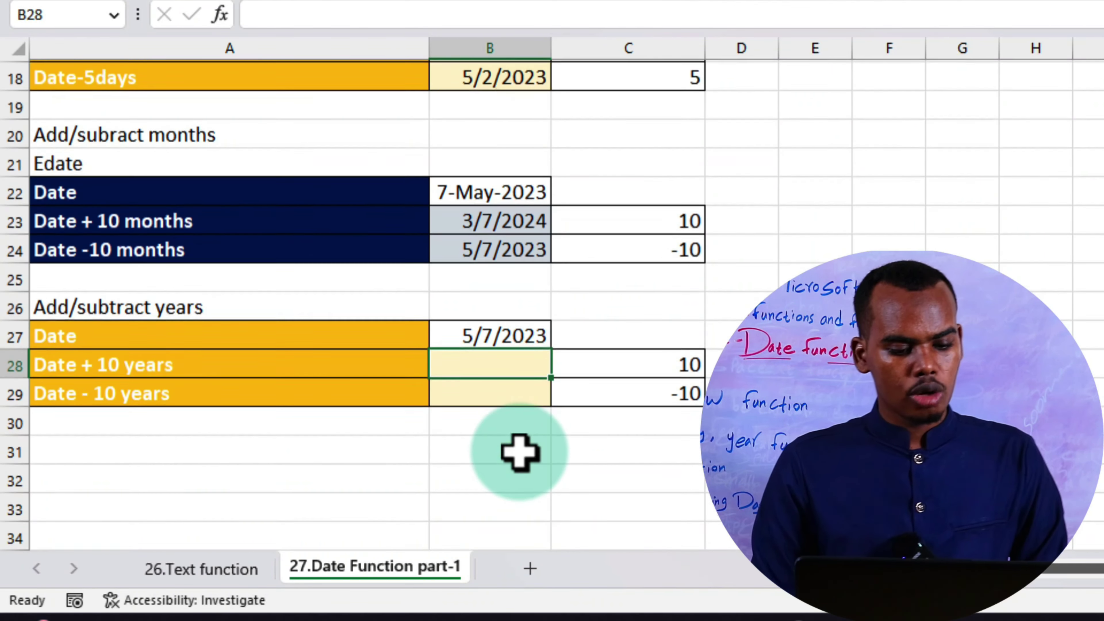
{"action": "scroll", "coordinate": [519, 452], "scroll_direction": "down", "scroll_amount": 1}
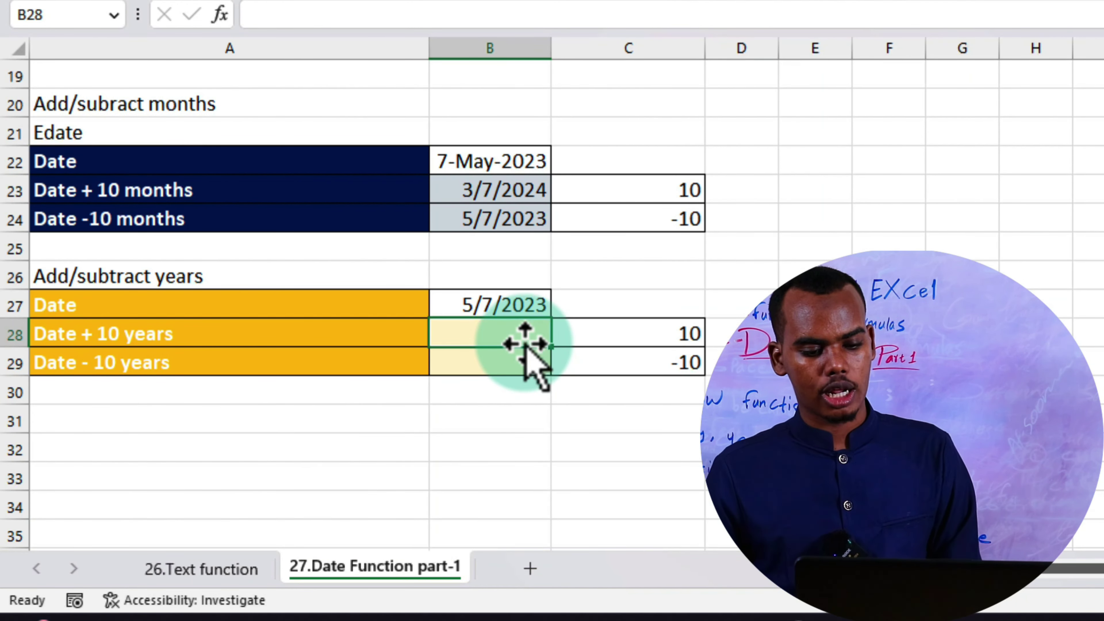
Start =EDATE(B27, in B28 and search Windows for Calculator
{"action": "key", "text": "F2"}
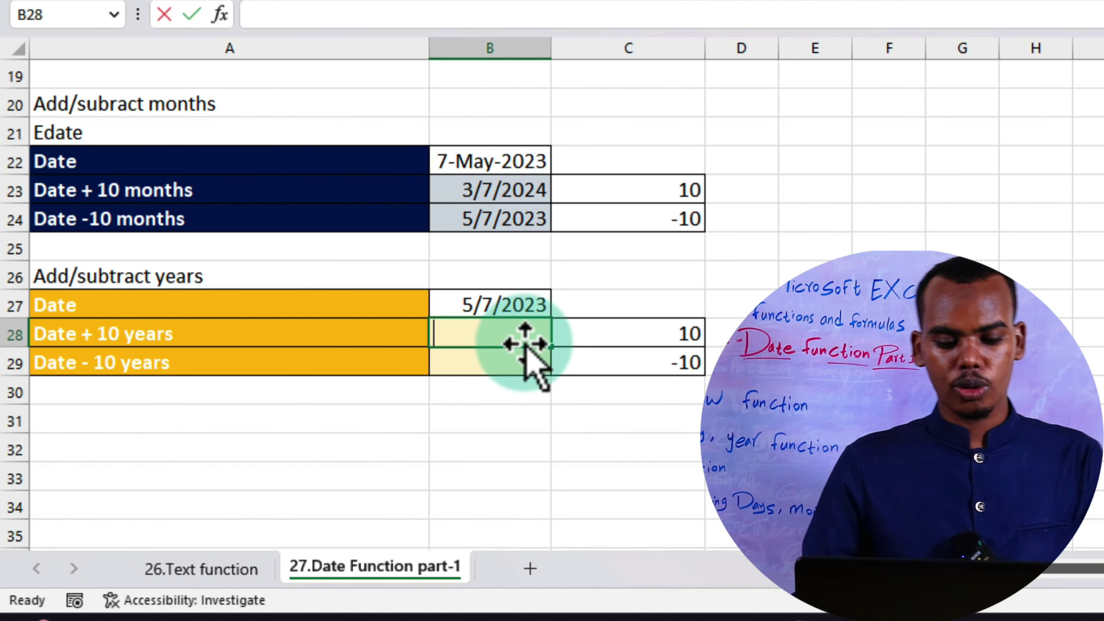
{"action": "type", "text": "=e"}
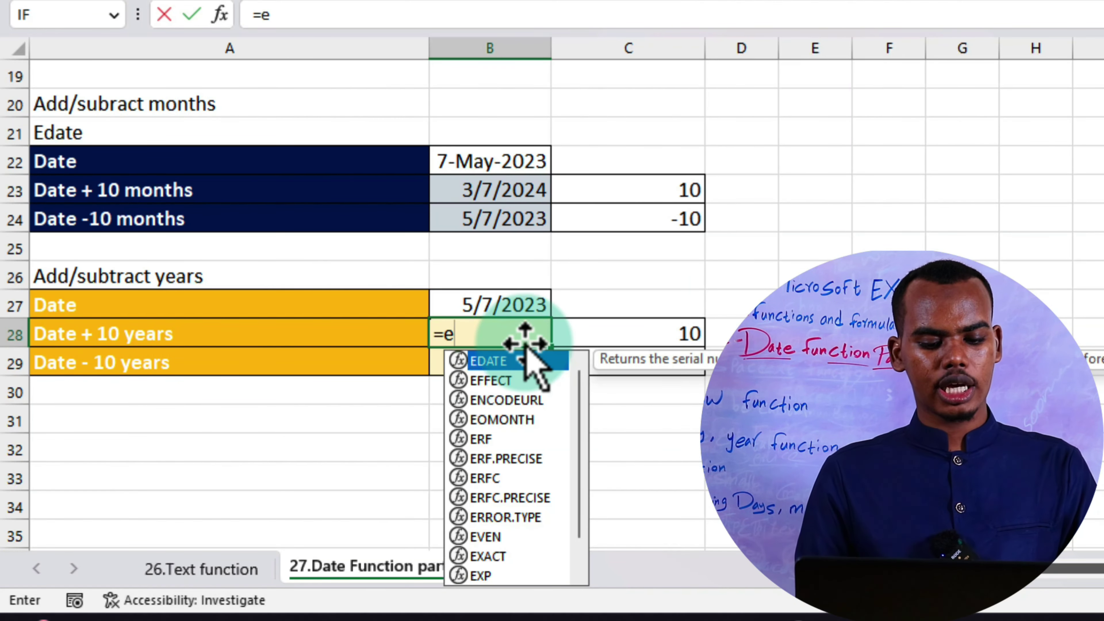
{"action": "key", "text": "Tab"}
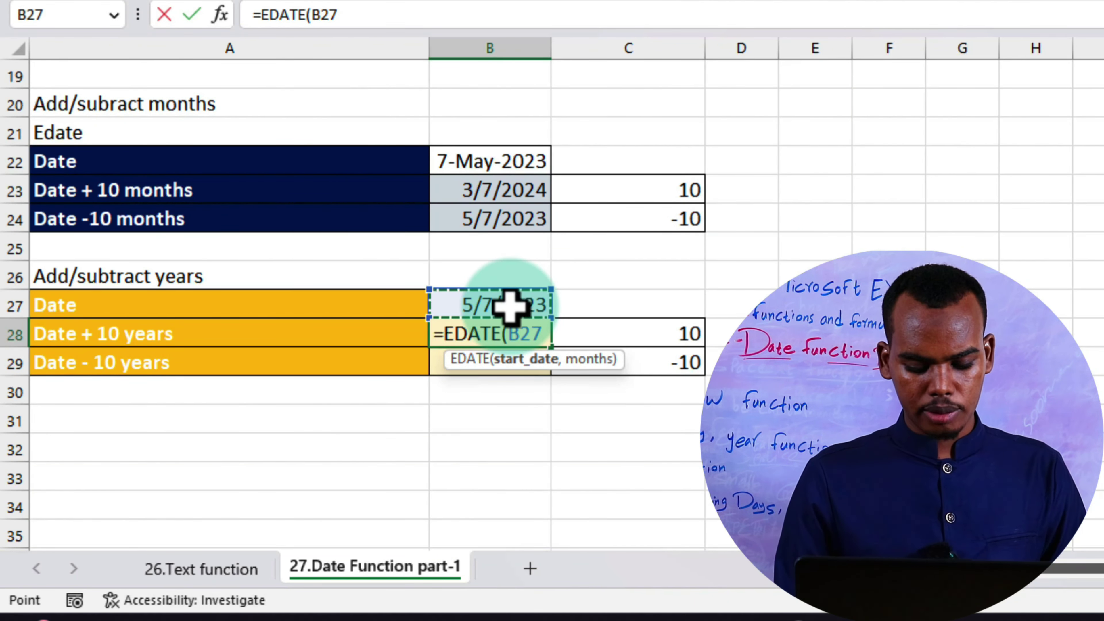
{"action": "type", "text": ","}
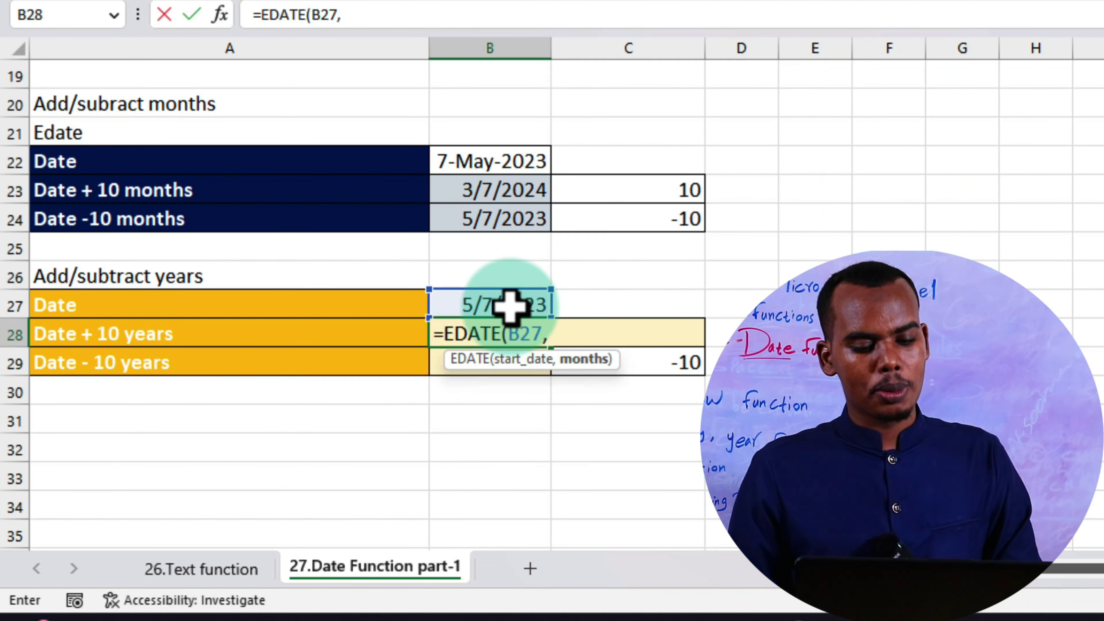
{"action": "type", "text": "c"}
{"action": "left_click", "coordinate": [574, 615]}
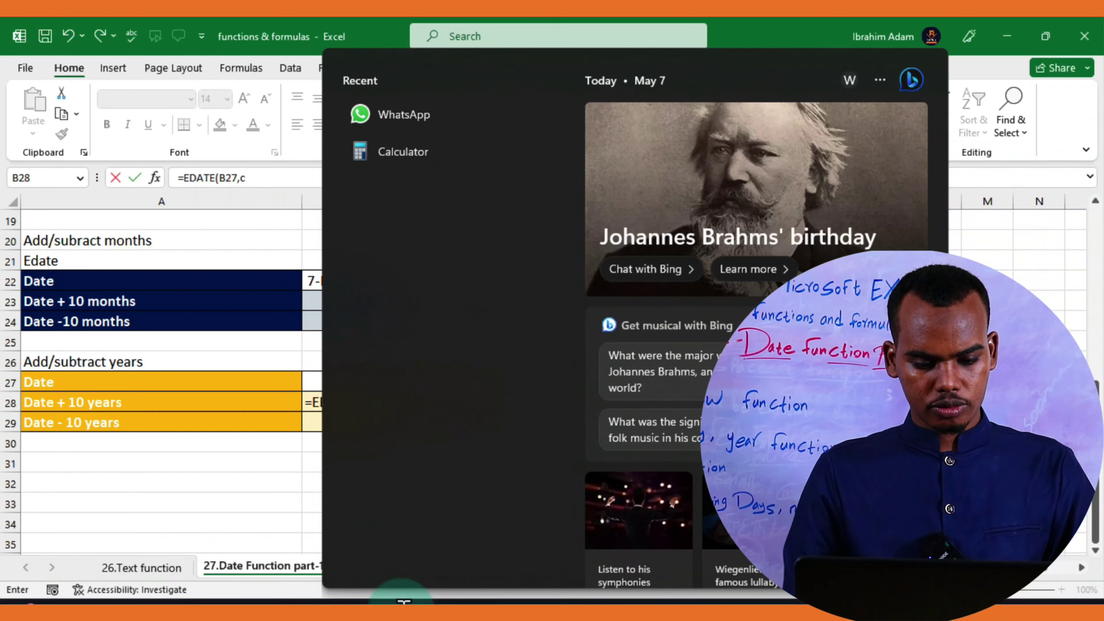
Compute 12 × 10 = 120 in Windows Calculator, then close it
{"action": "left_click", "coordinate": [435, 152]}
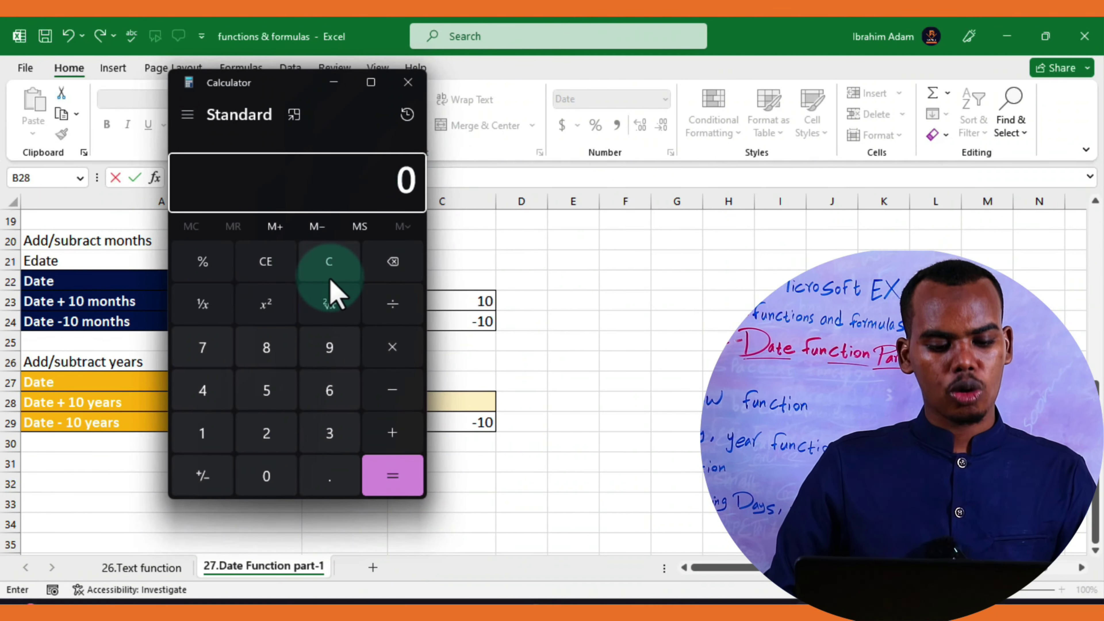
{"action": "left_click", "coordinate": [284, 421]}
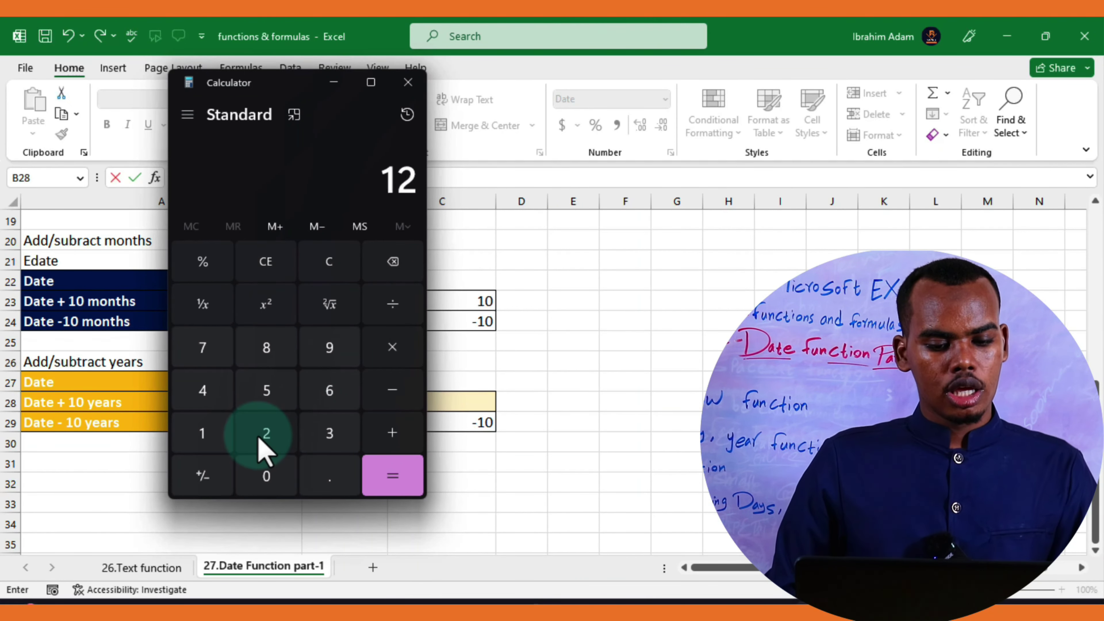
{"action": "left_click", "coordinate": [389, 356]}
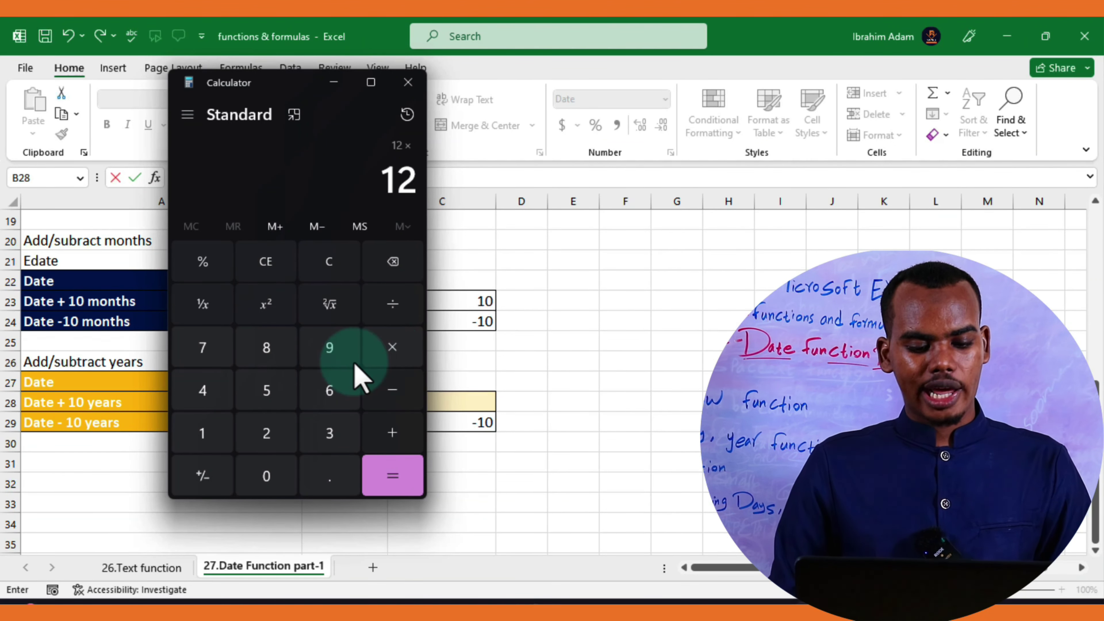
{"action": "left_click", "coordinate": [204, 433]}
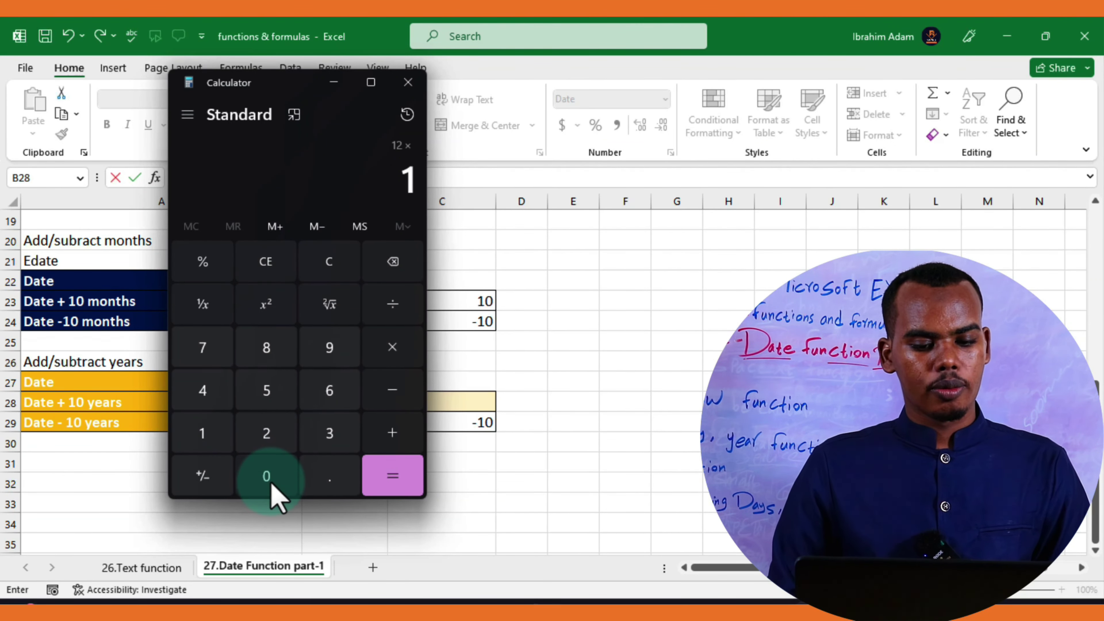
{"action": "left_click", "coordinate": [266, 476]}
{"action": "left_click", "coordinate": [393, 476]}
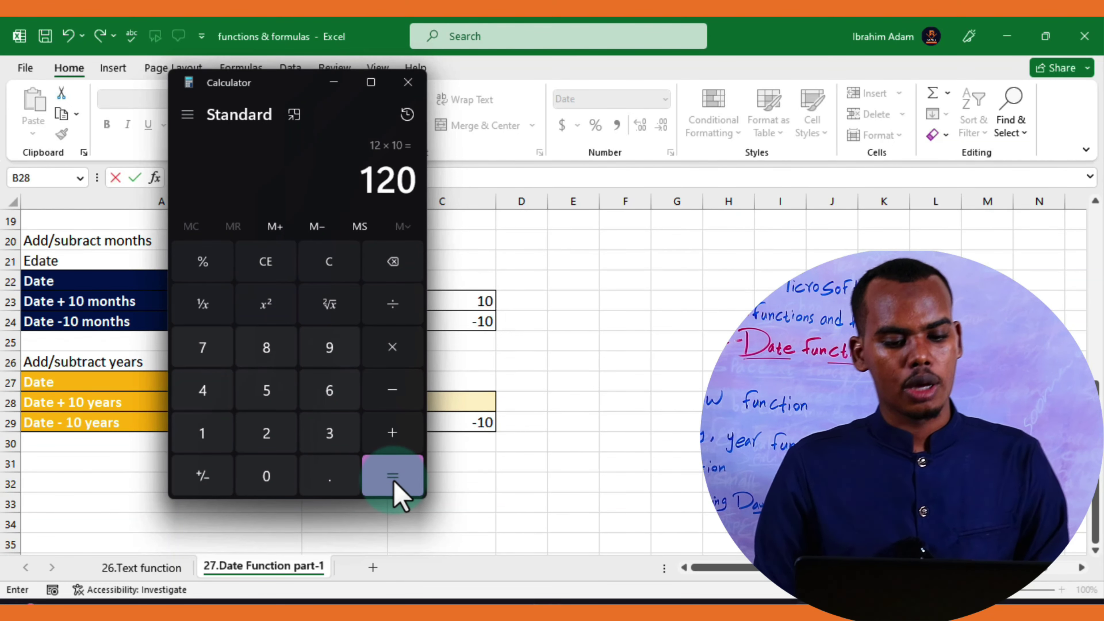
{"action": "left_click", "coordinate": [407, 82]}
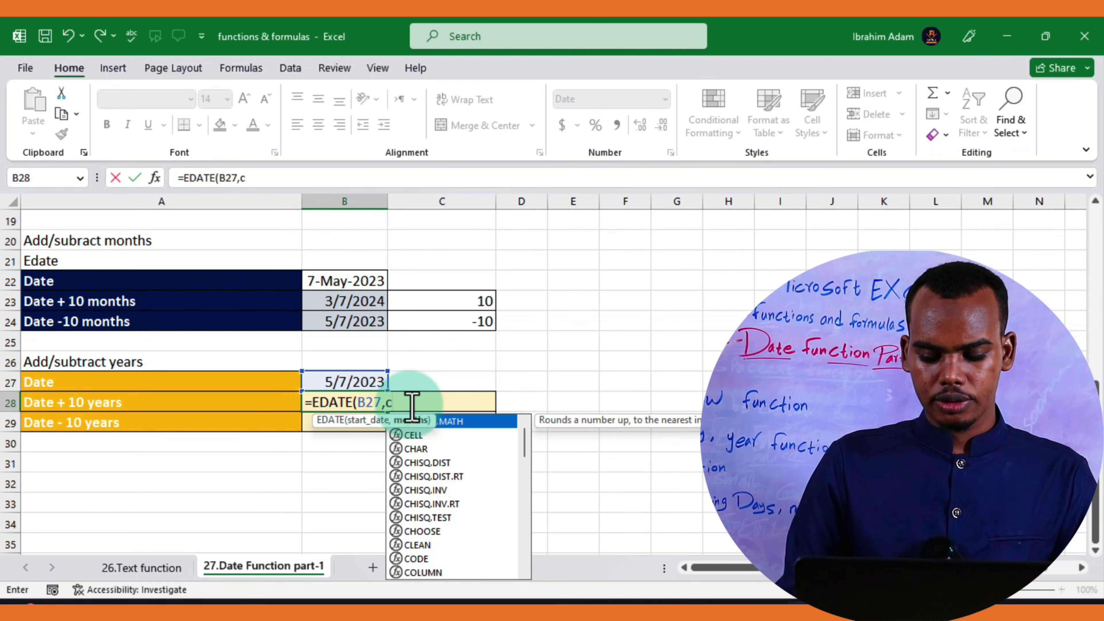
Finish B28 as =EDATE(B27,120) so Date + 10 years shows 5/7/2033
{"action": "key", "text": "BackSpace"}
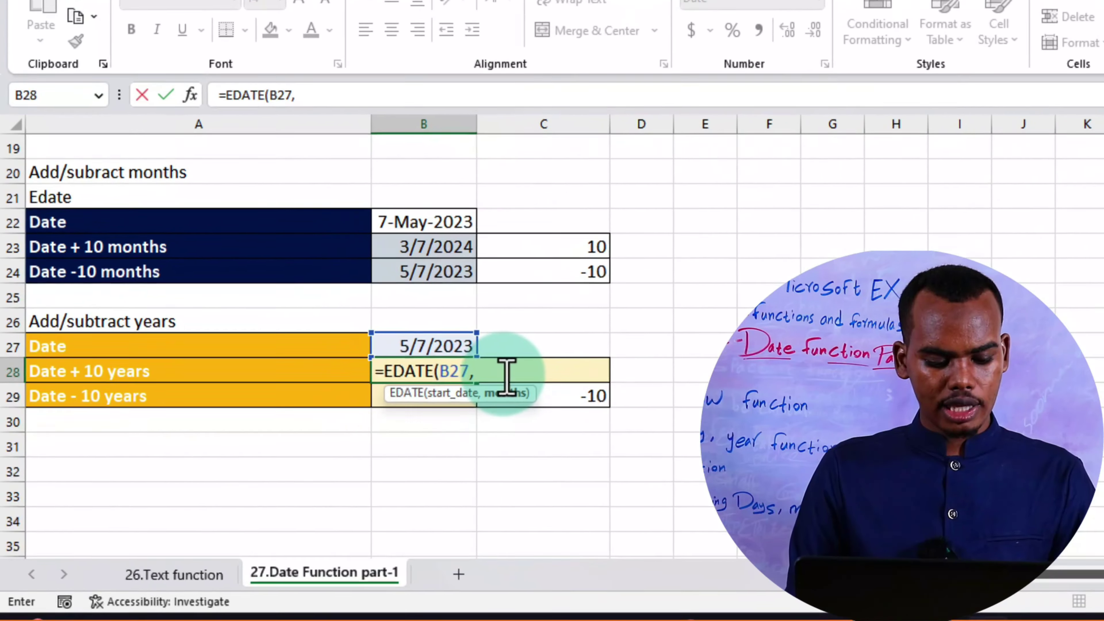
{"action": "type", "text": "120"}
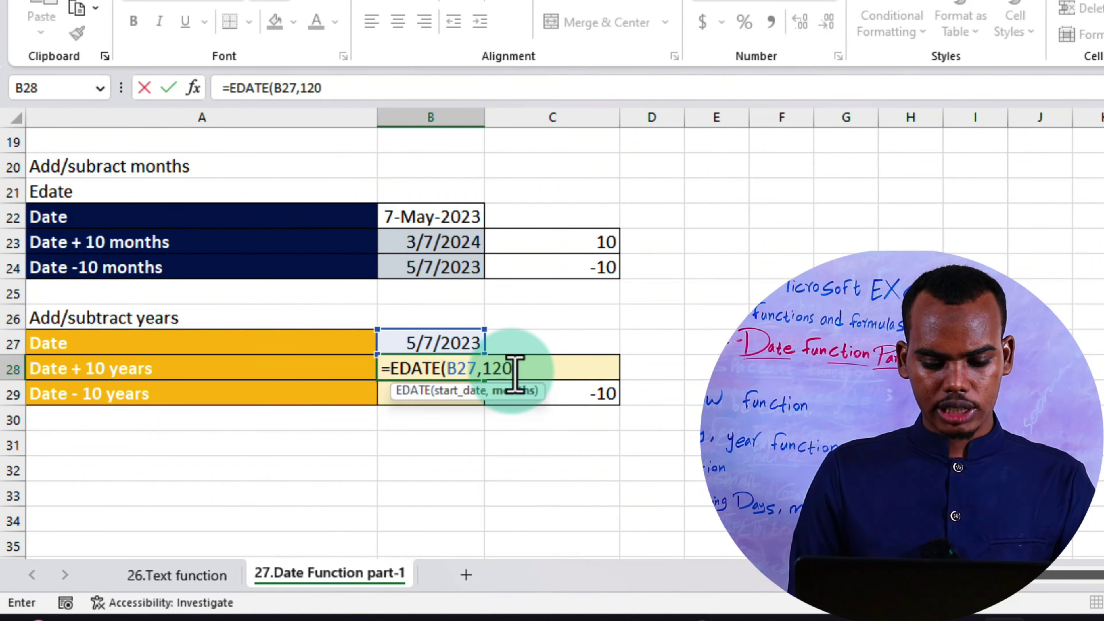
{"action": "key", "text": "Return"}
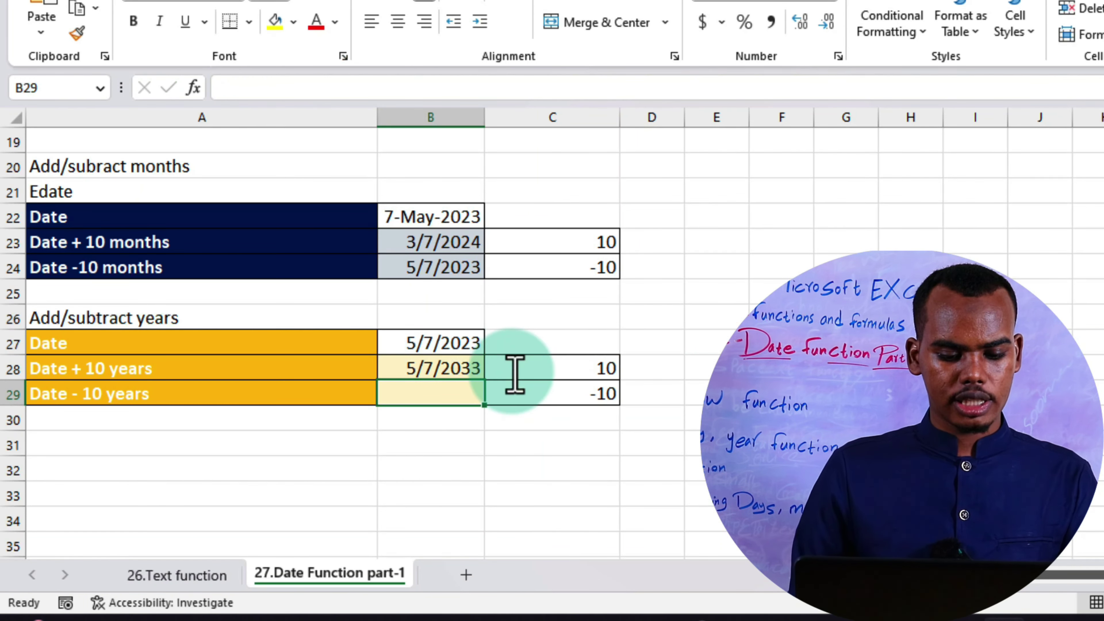
{"action": "left_click", "coordinate": [470, 368]}
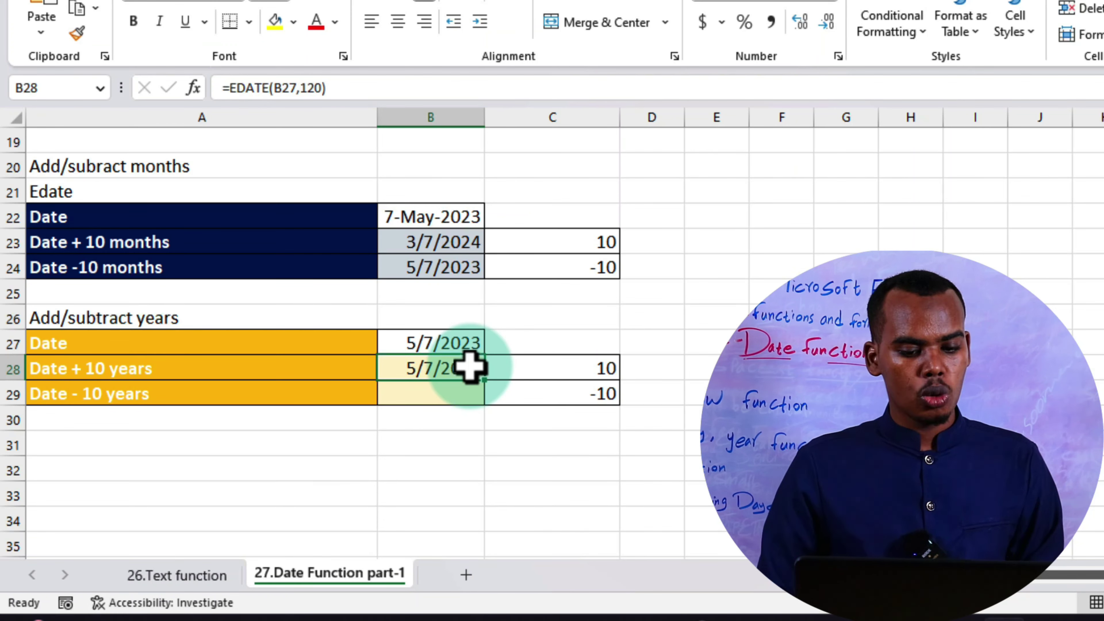
{"action": "left_click", "coordinate": [454, 397]}
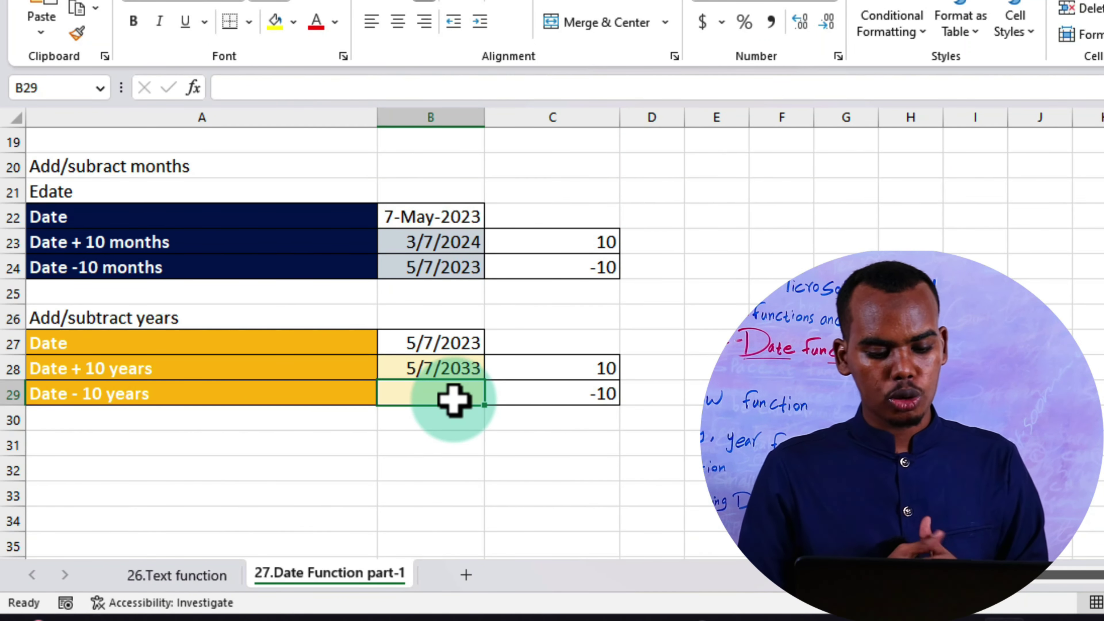
{"action": "type", "text": "="}
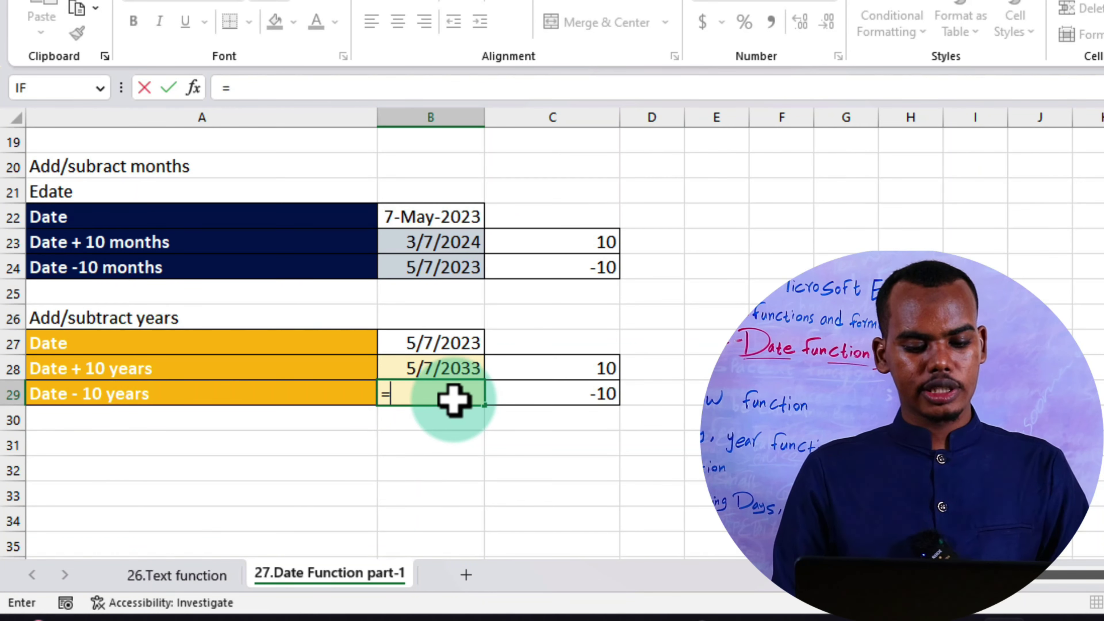
Enter =EDATE(B27,C24*12) in B29 for a Date - 10 years of 5/7/2013
{"action": "type", "text": "ed"}
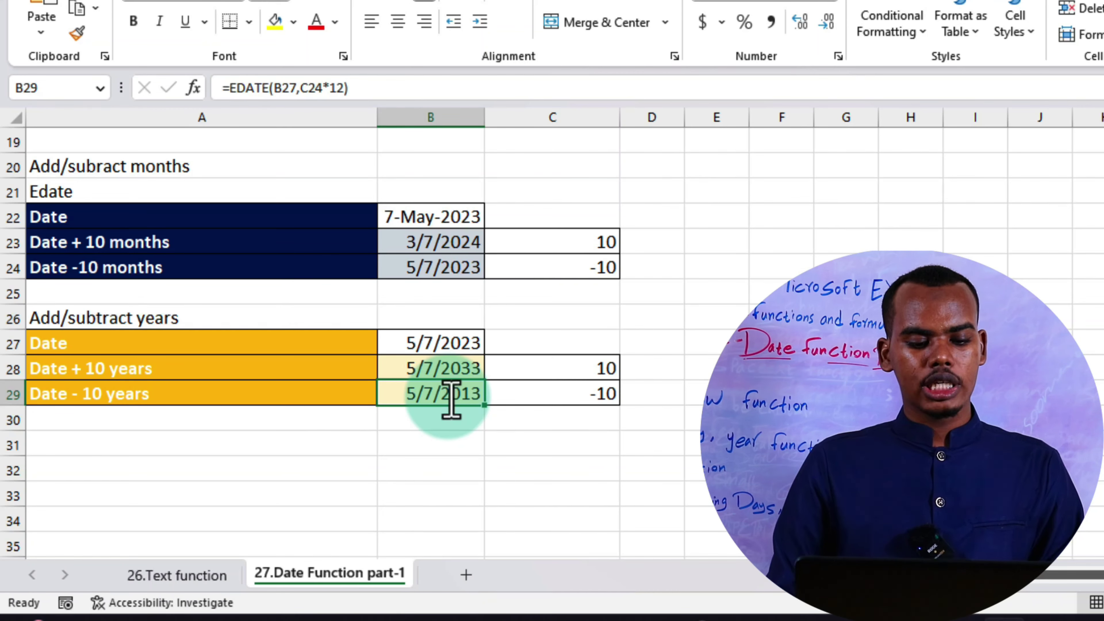
Scroll up to review the completed tables on the part-1 sheet
{"action": "scroll", "coordinate": [454, 409], "scroll_direction": "up", "scroll_amount": 1}
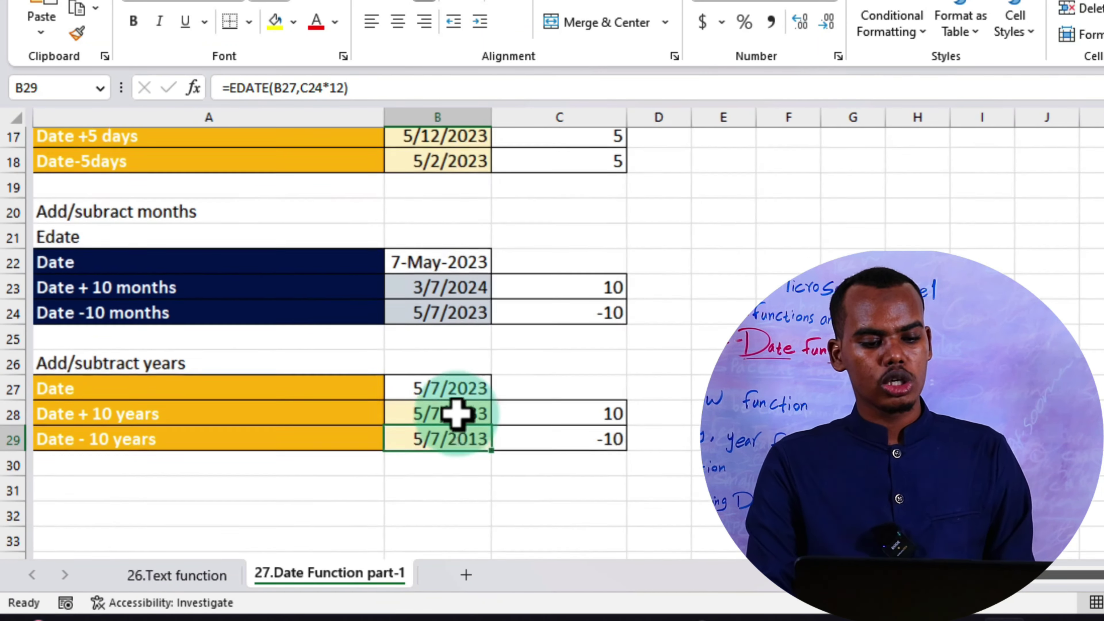
{"action": "scroll", "coordinate": [476, 336], "scroll_direction": "up", "scroll_amount": 1}
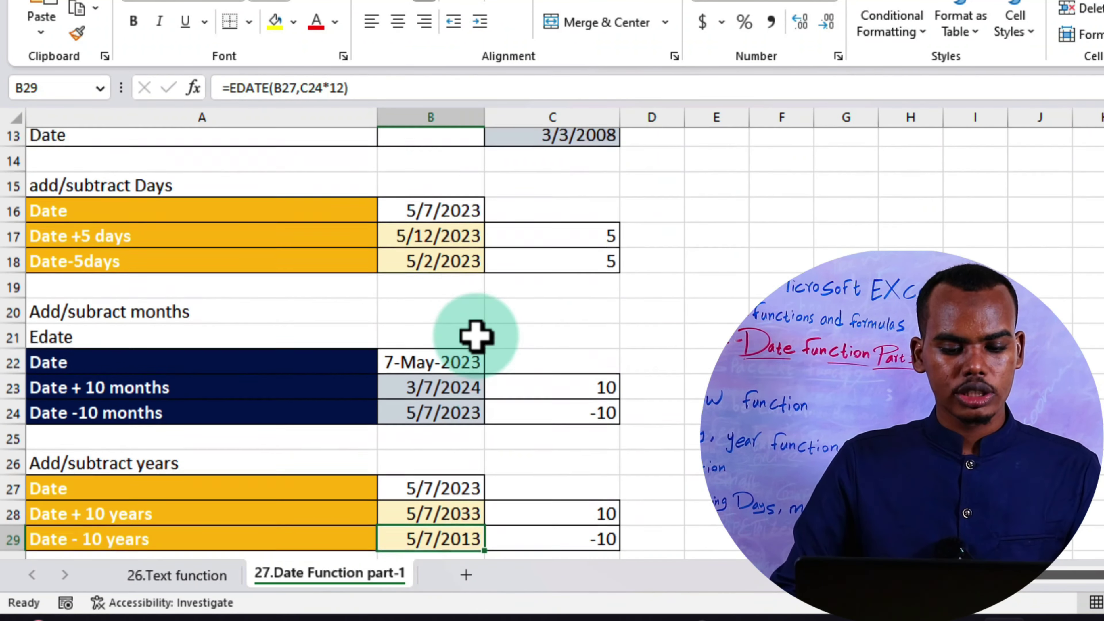
{"action": "scroll", "coordinate": [476, 336], "scroll_direction": "up", "scroll_amount": 1}
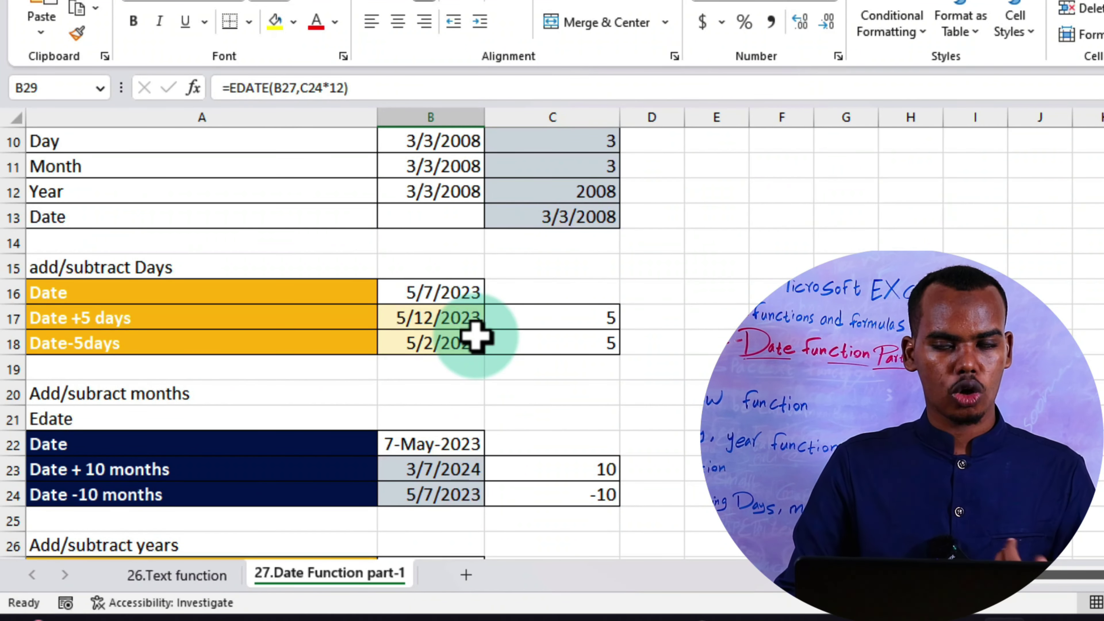
{"action": "scroll", "coordinate": [477, 336], "scroll_direction": "up", "scroll_amount": 1}
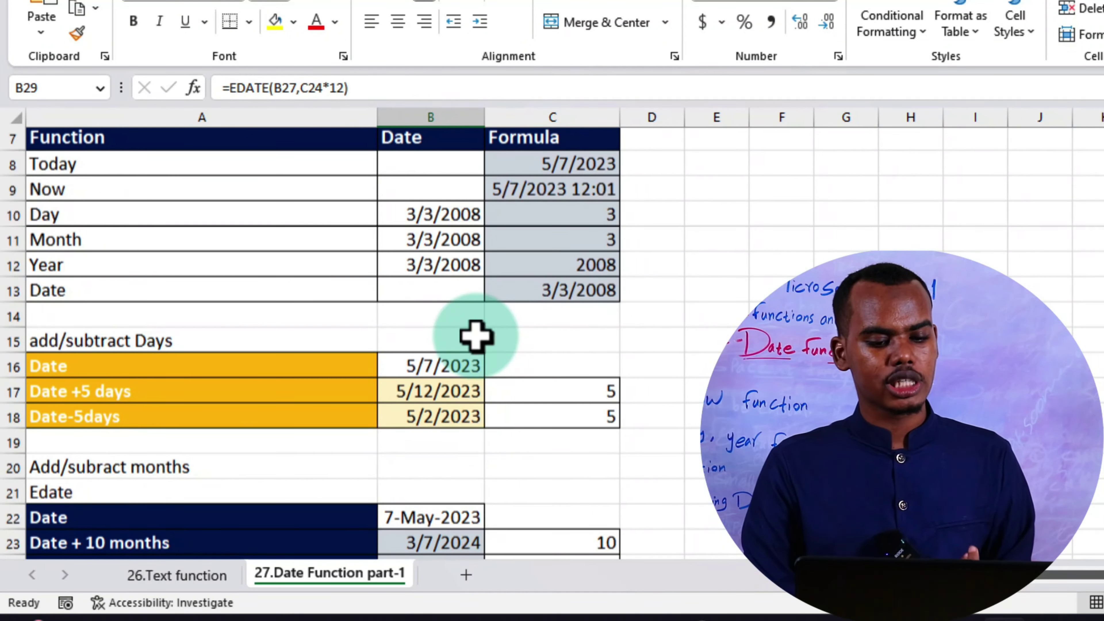
{"action": "scroll", "coordinate": [477, 336], "scroll_direction": "up", "scroll_amount": 2}
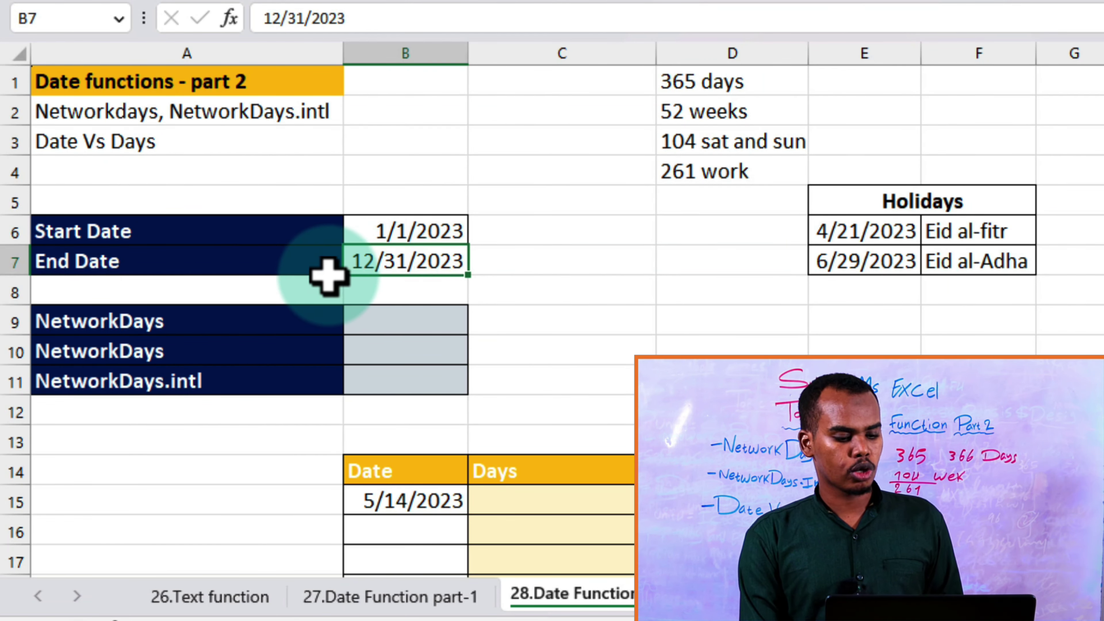
Enter =NETWORKDAYS(B6,B7) in B9, returning 260 working days for 2023
{"action": "left_click", "coordinate": [412, 318]}
{"action": "type", "text": "="}
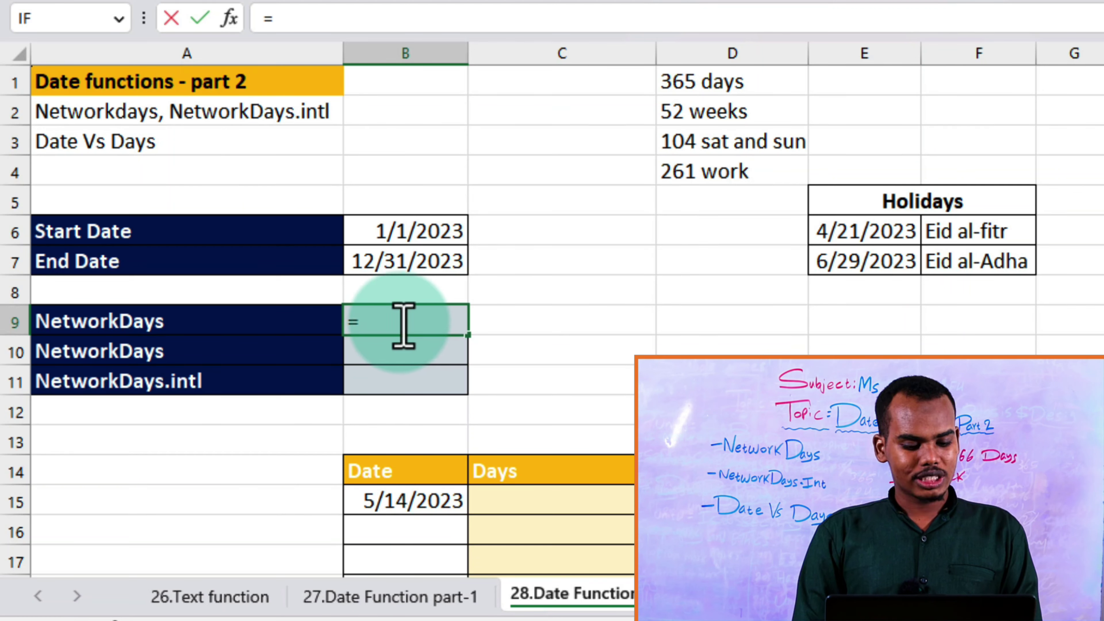
{"action": "type", "text": "netw"}
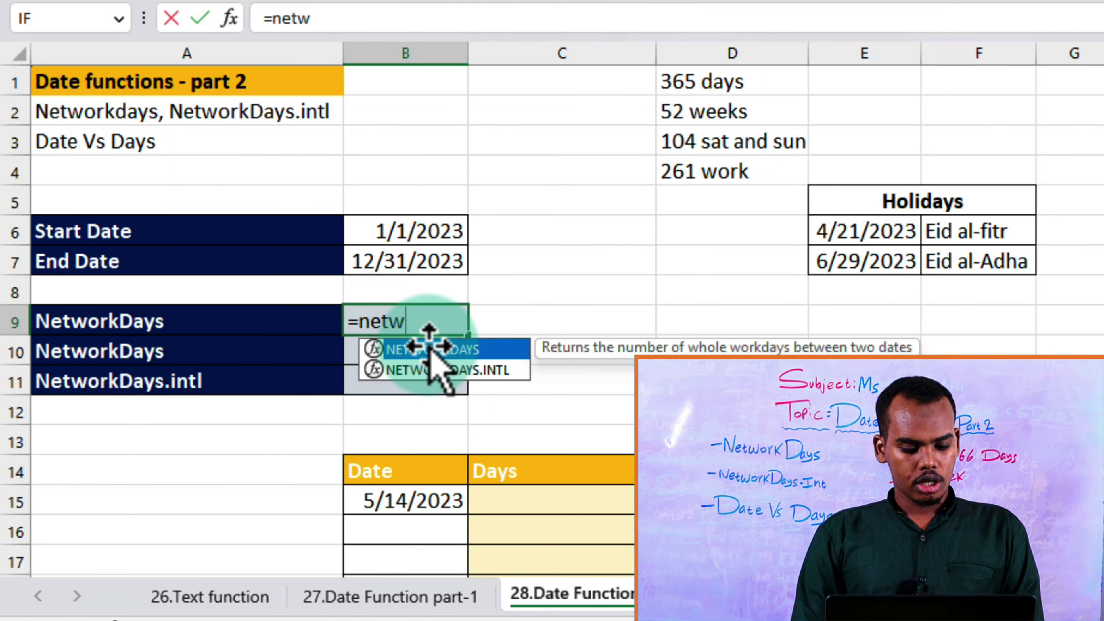
{"action": "key", "text": "Tab"}
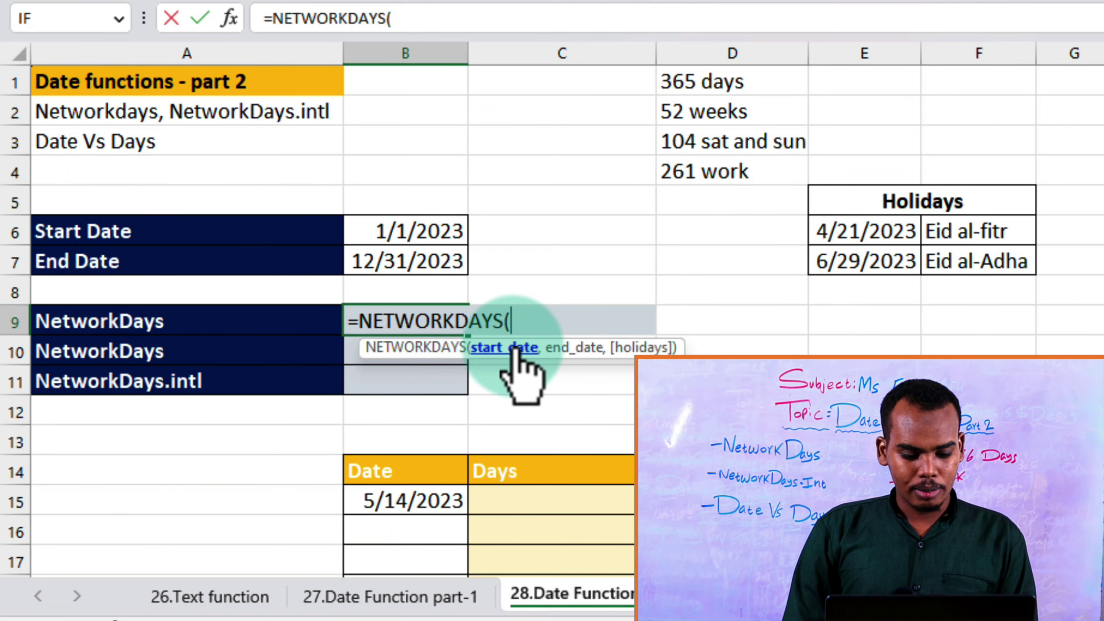
{"action": "left_click", "coordinate": [438, 232]}
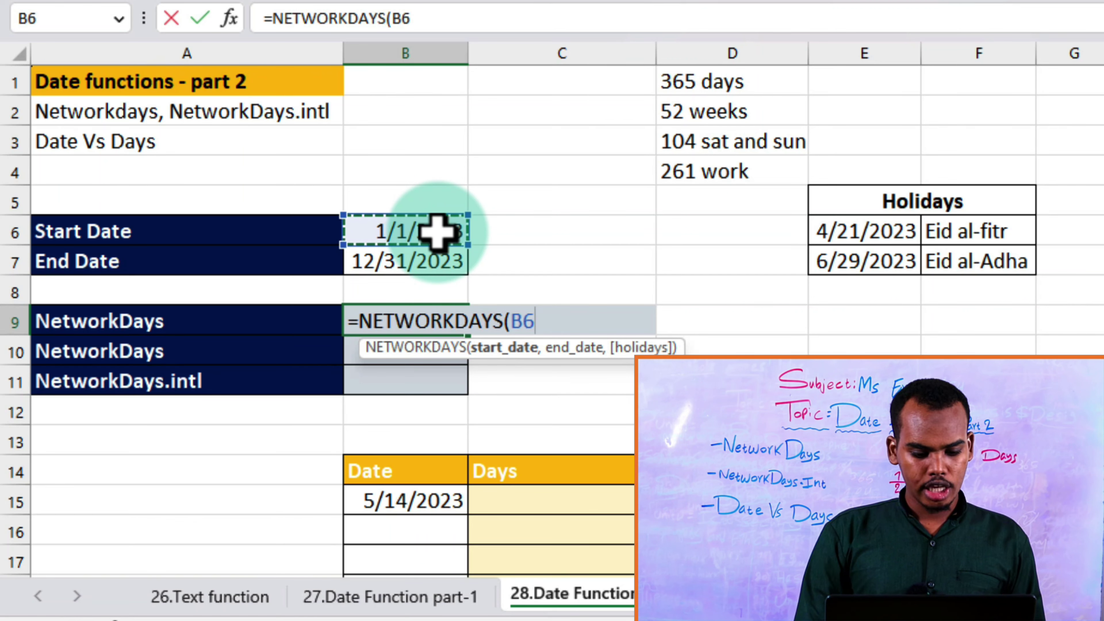
{"action": "type", "text": ","}
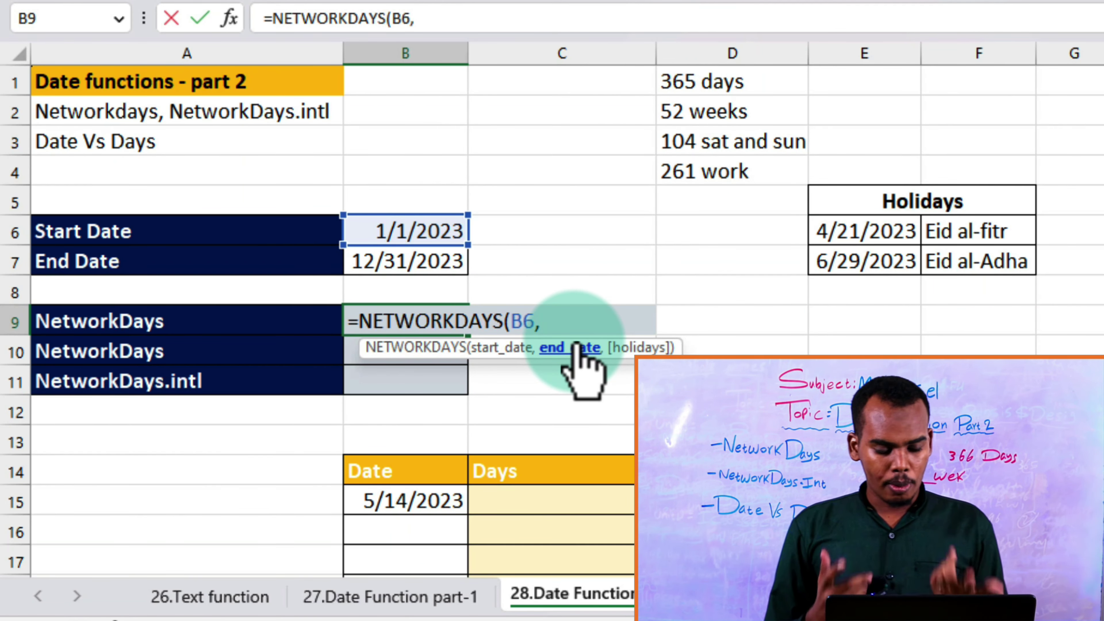
{"action": "left_click", "coordinate": [424, 269]}
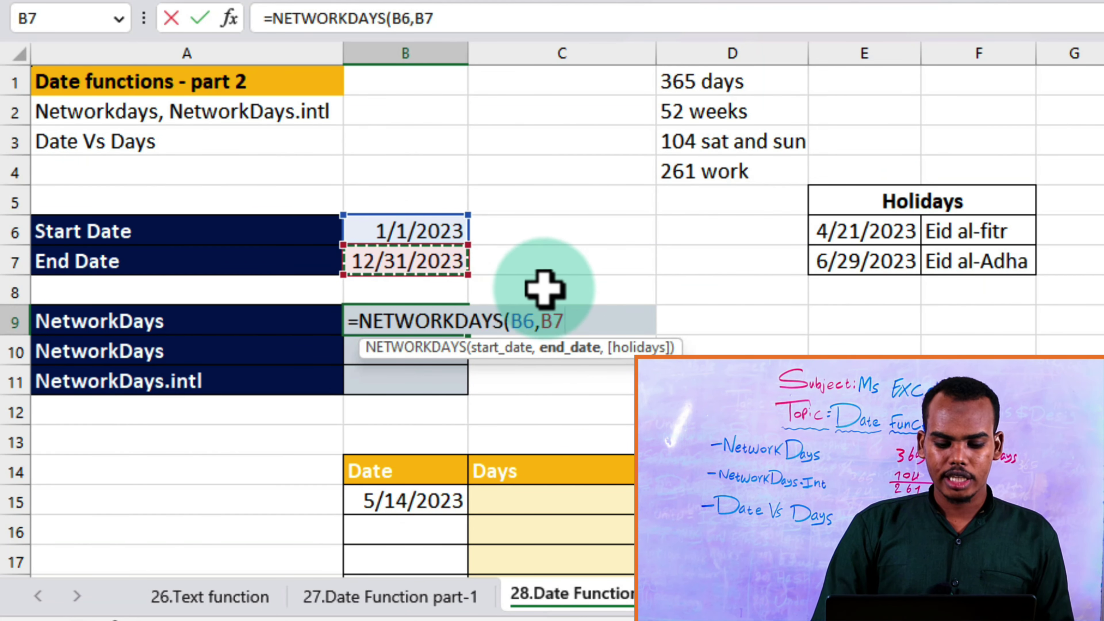
{"action": "key", "text": "Return"}
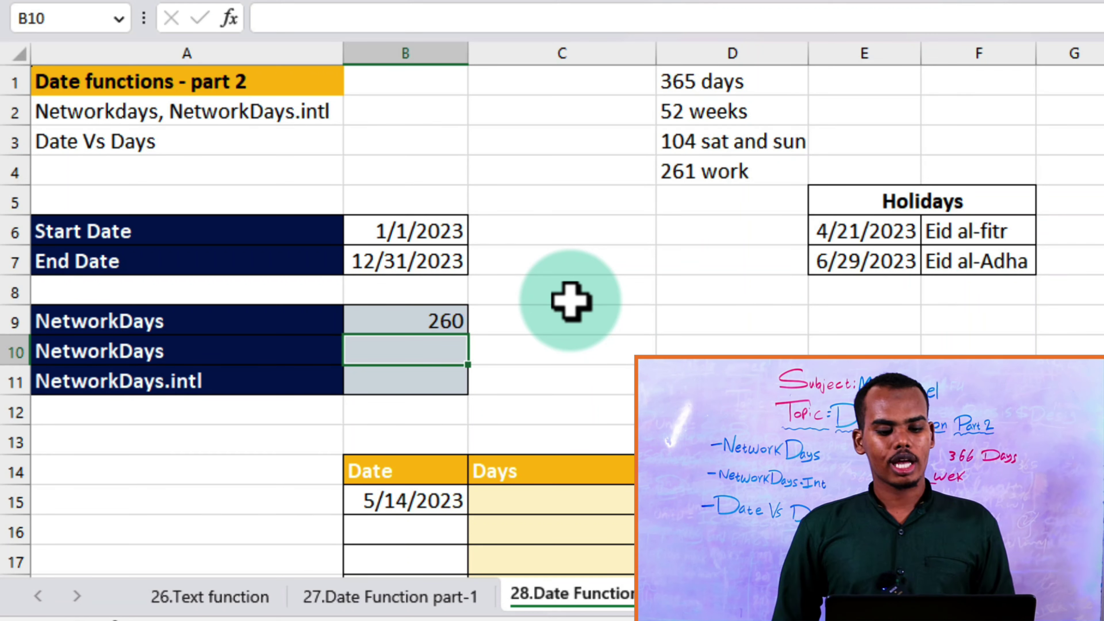
{"action": "left_click", "coordinate": [424, 327]}
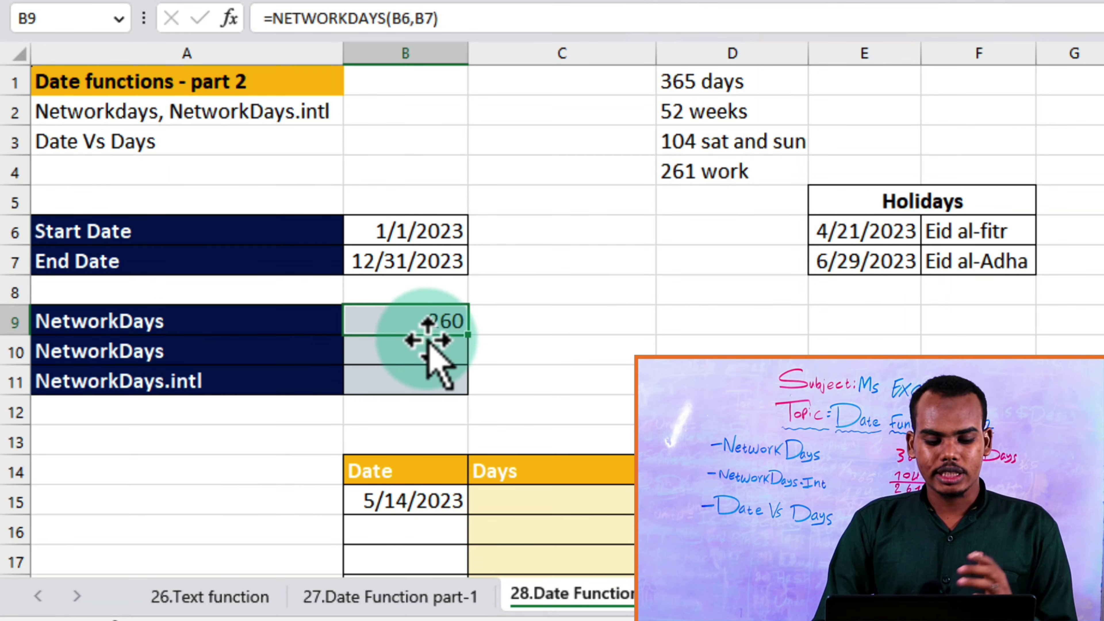
{"action": "left_click", "coordinate": [413, 356]}
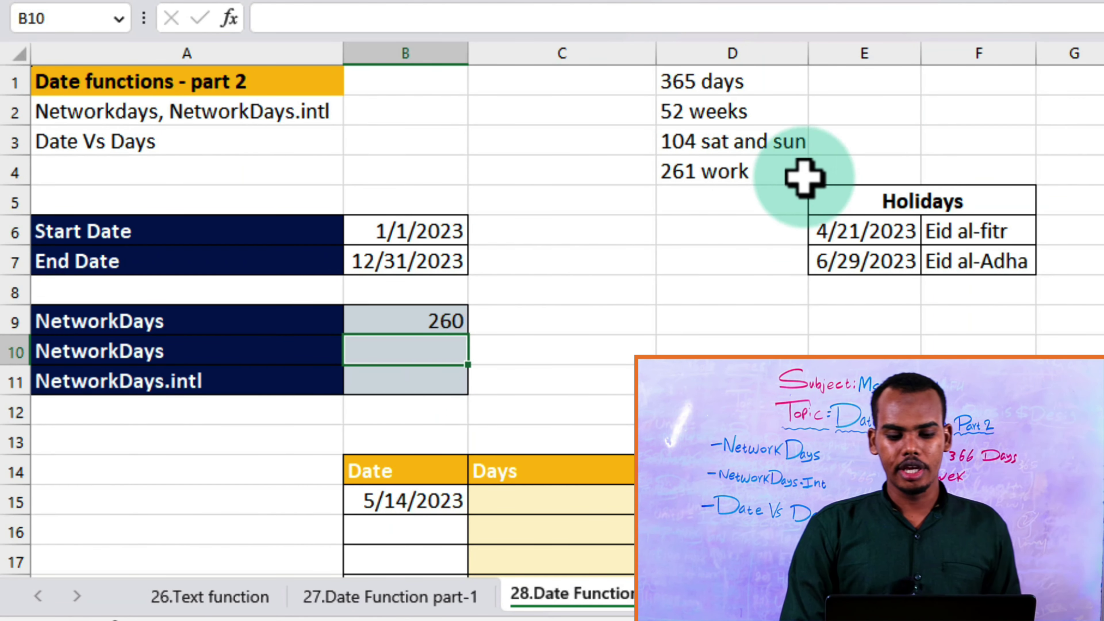
{"action": "left_click", "coordinate": [884, 231]}
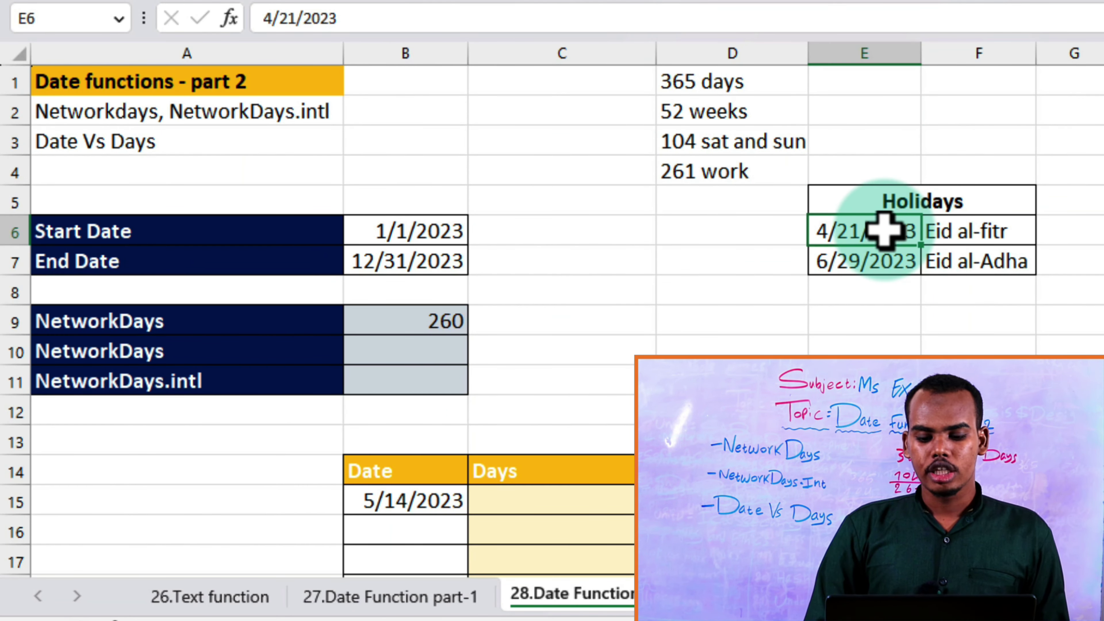
{"action": "left_click", "coordinate": [898, 260]}
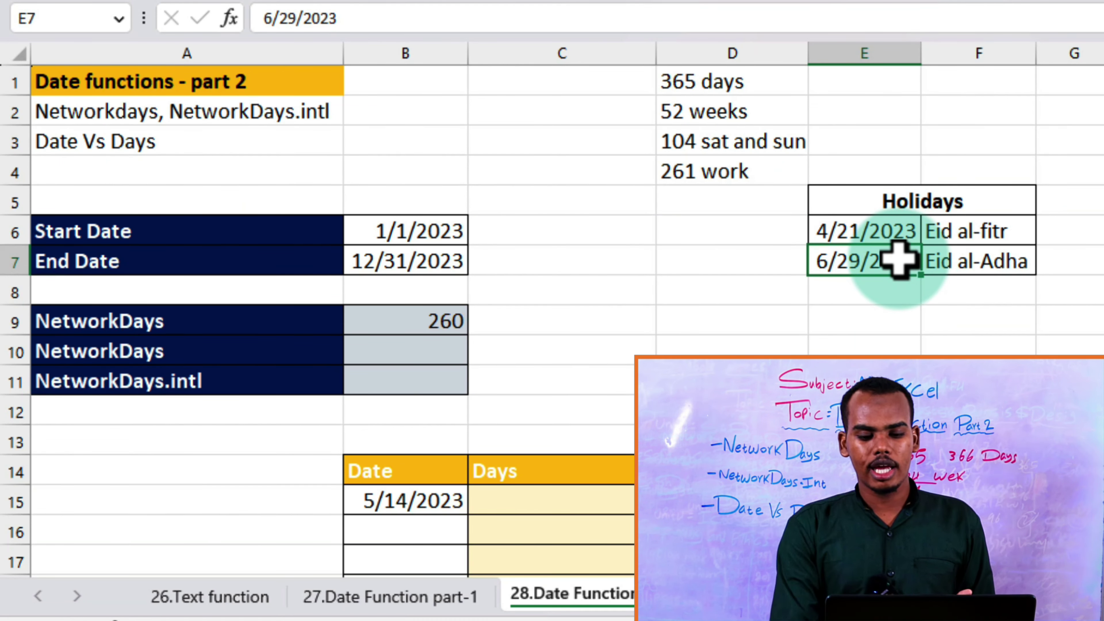
{"action": "left_click", "coordinate": [860, 231]}
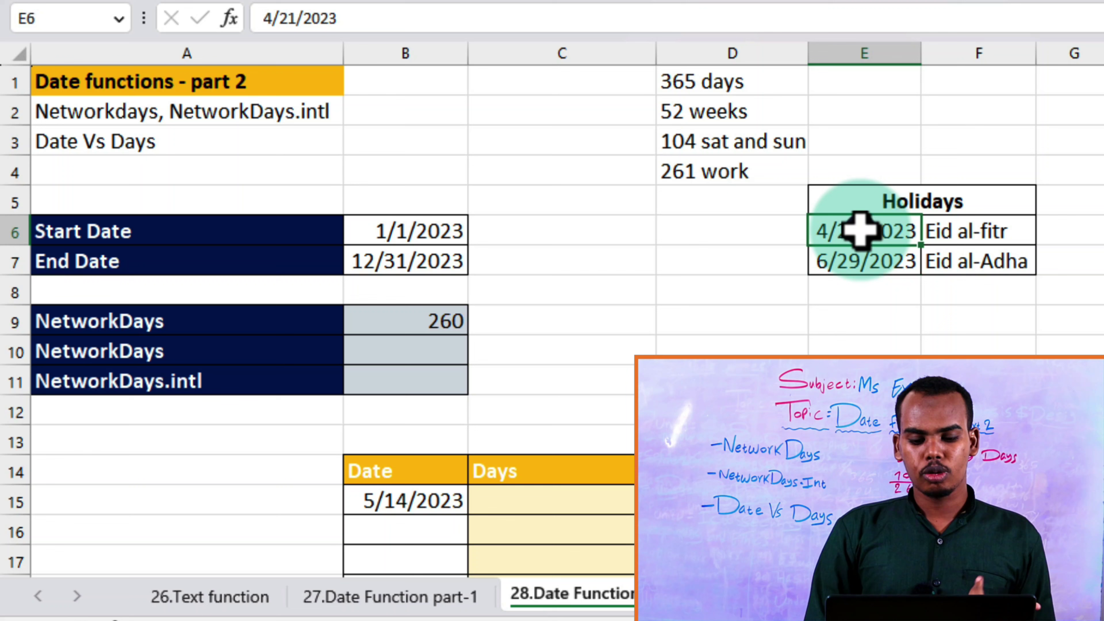
{"action": "left_click", "coordinate": [881, 268]}
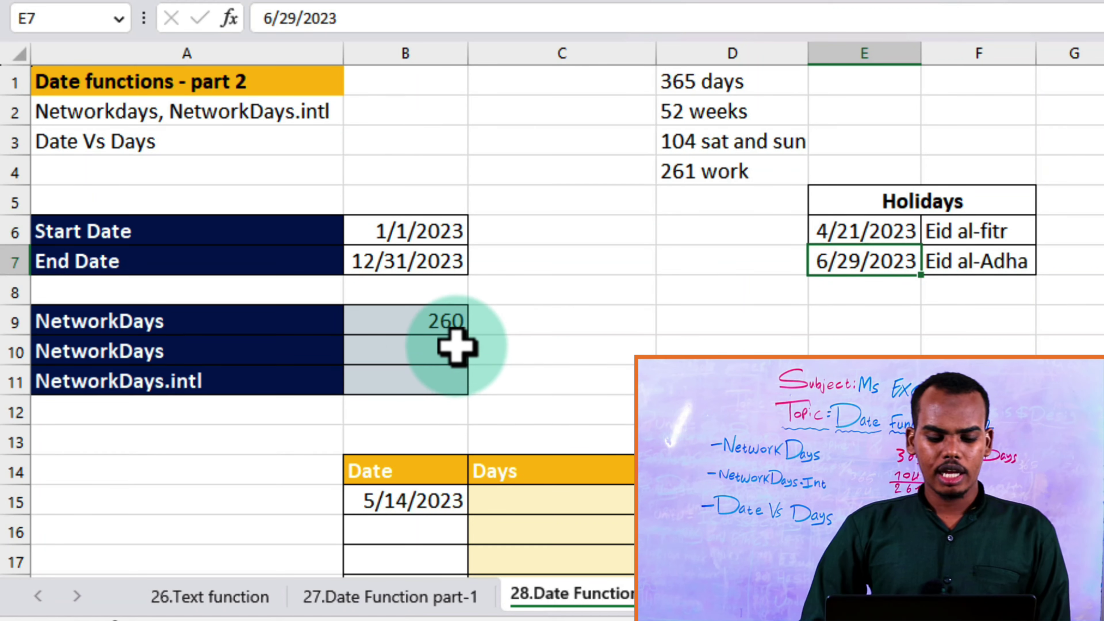
Enter =NETWORKDAYS(B6,B7,E6:E7) in B10, excluding the holidays, giving 258 working days
{"action": "left_click", "coordinate": [440, 352]}
{"action": "type", "text": "="}
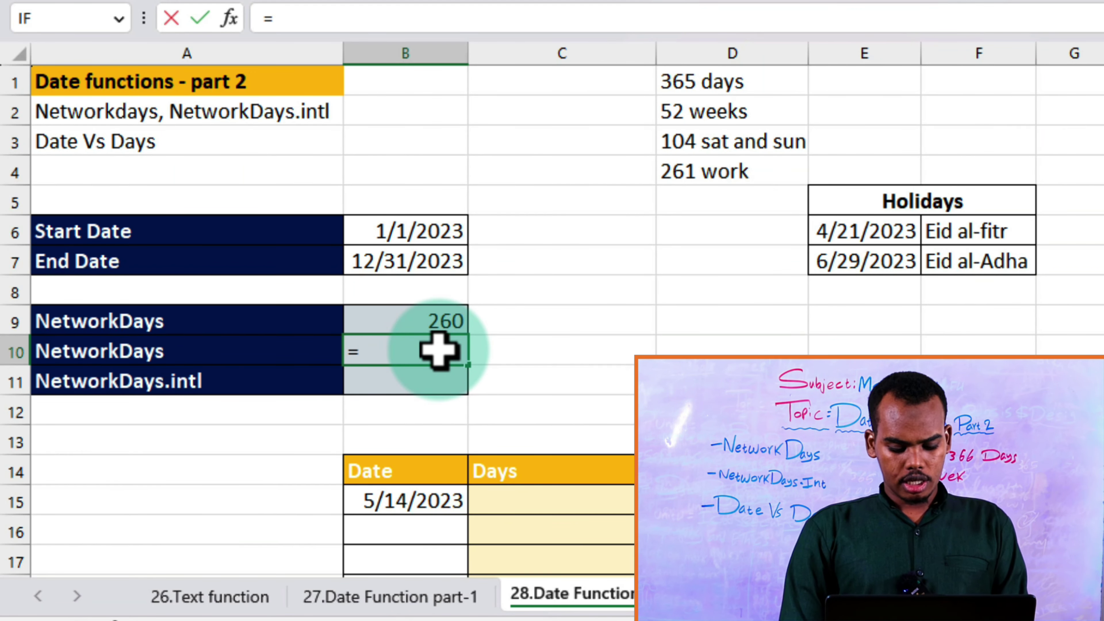
{"action": "type", "text": "net"}
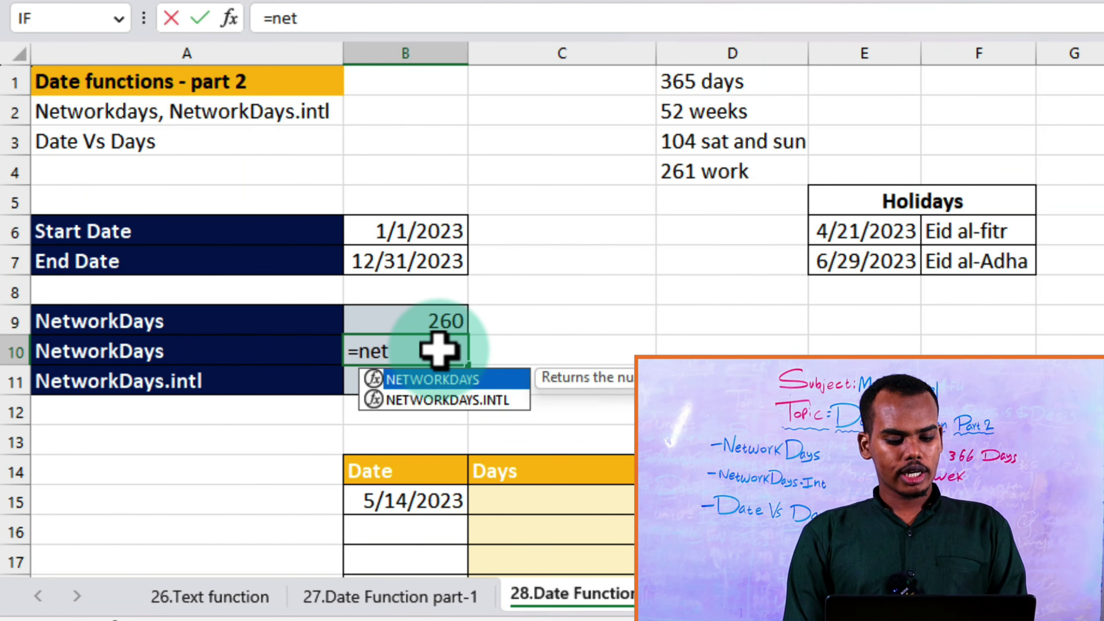
{"action": "key", "text": "Tab"}
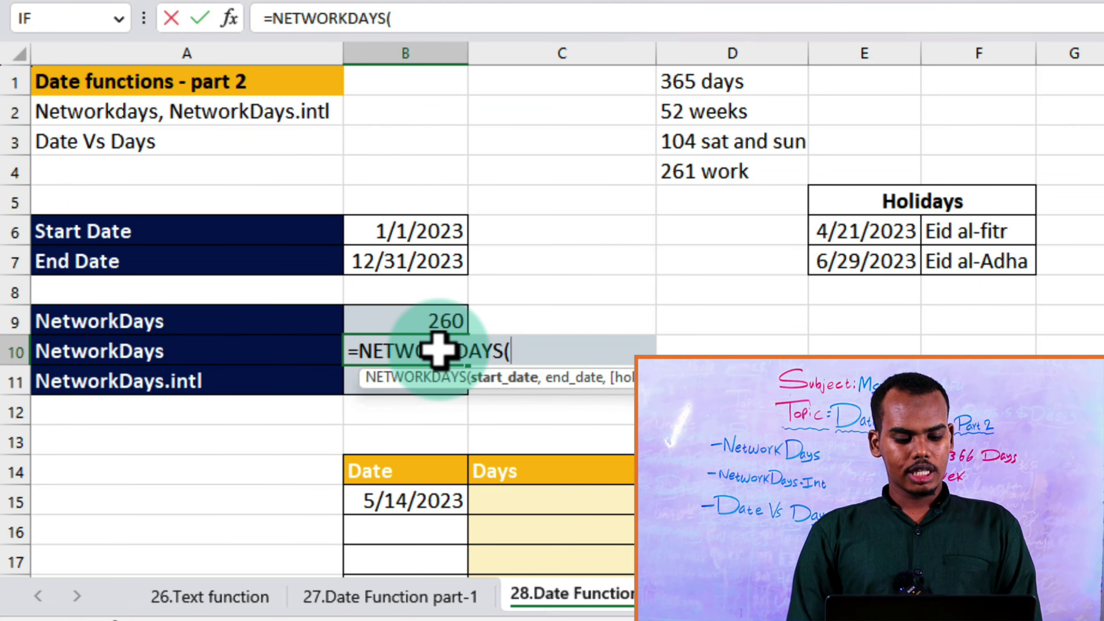
{"action": "left_click", "coordinate": [437, 230]}
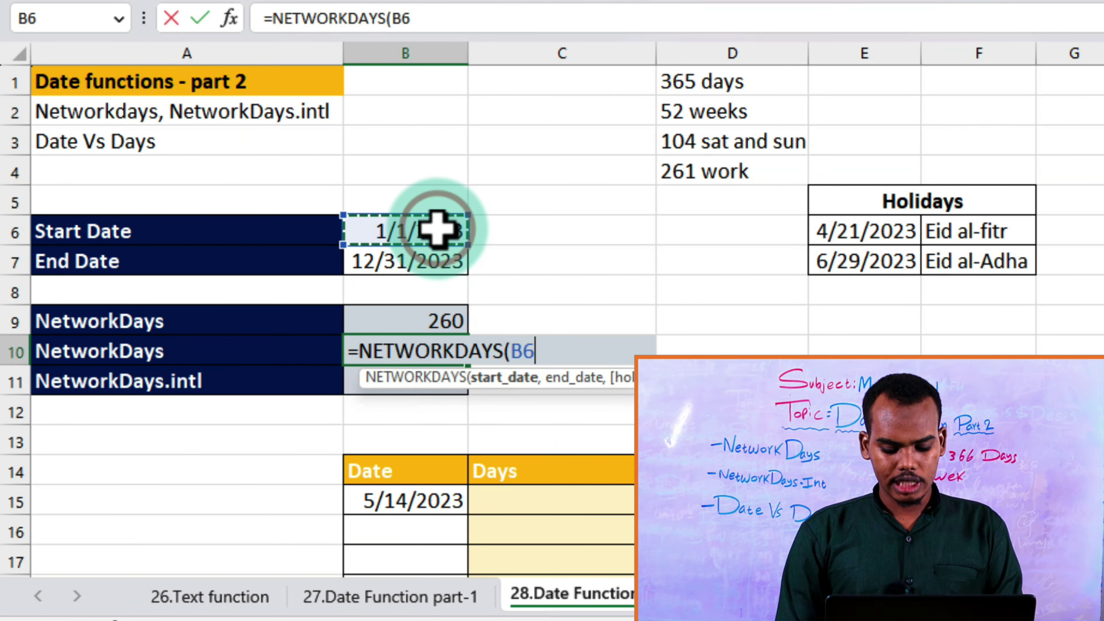
{"action": "type", "text": ","}
{"action": "left_click", "coordinate": [430, 268]}
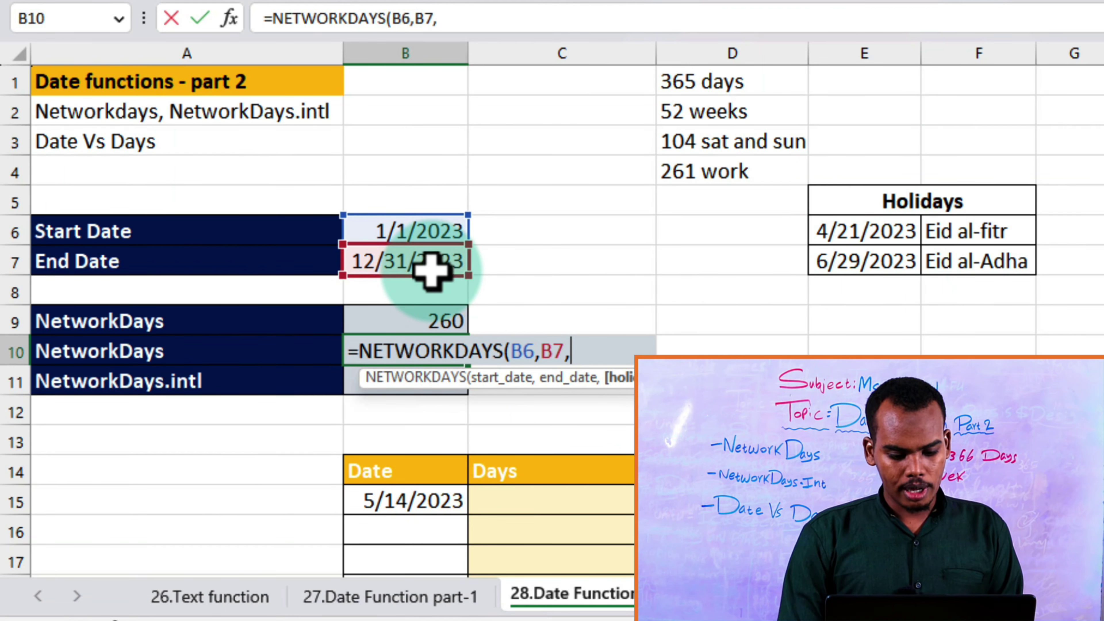
{"action": "left_click", "coordinate": [630, 378]}
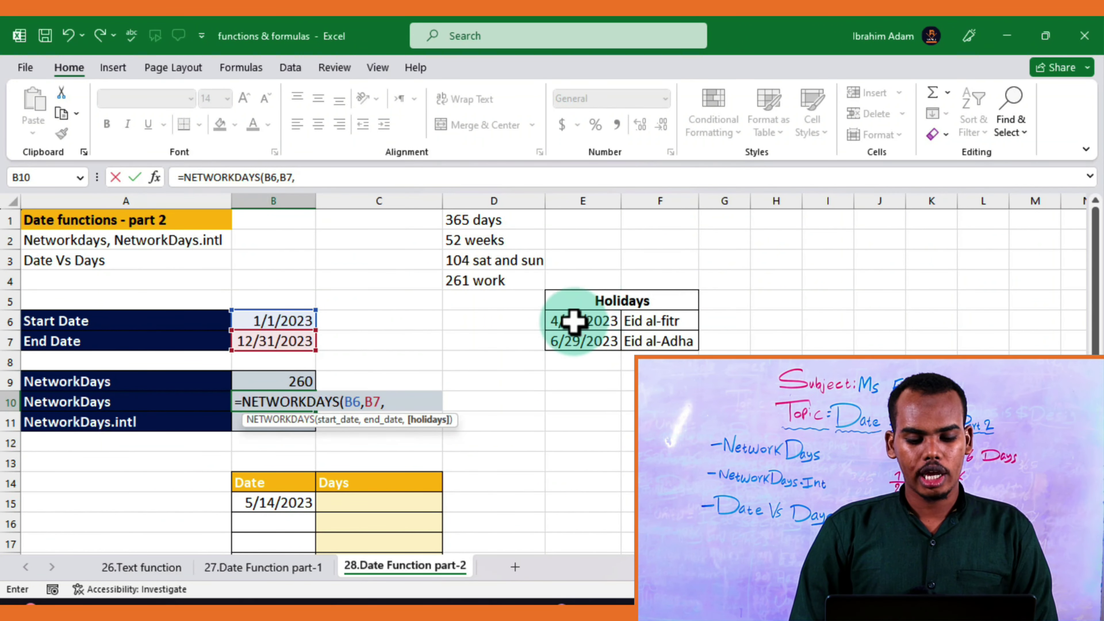
{"action": "left_click_drag", "start_coordinate": [574, 321], "coordinate": [581, 341]}
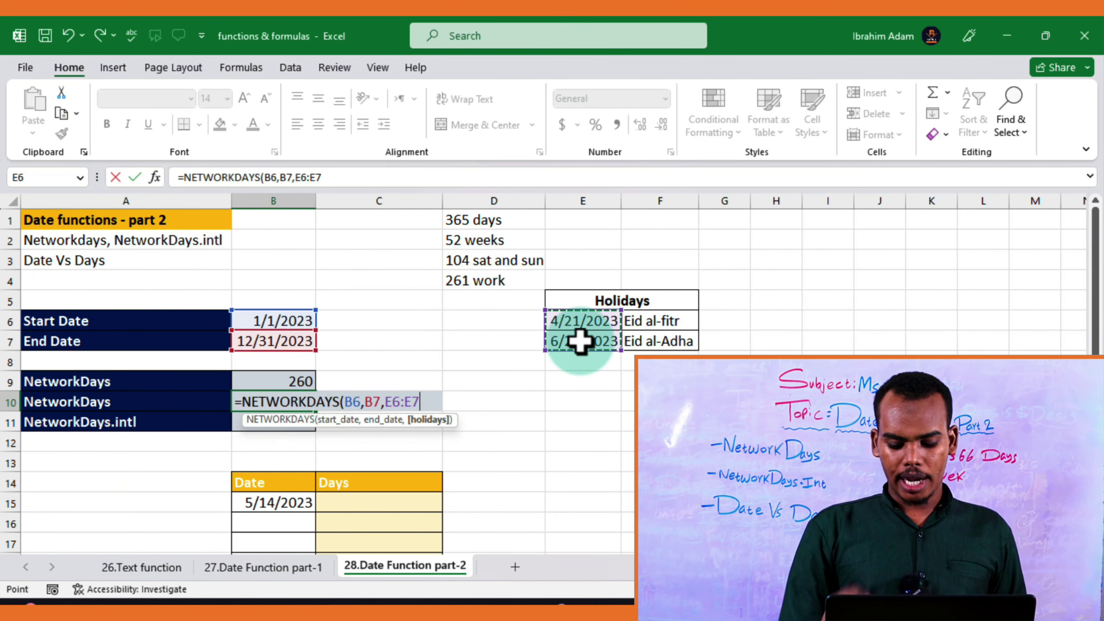
{"action": "key", "text": "Return"}
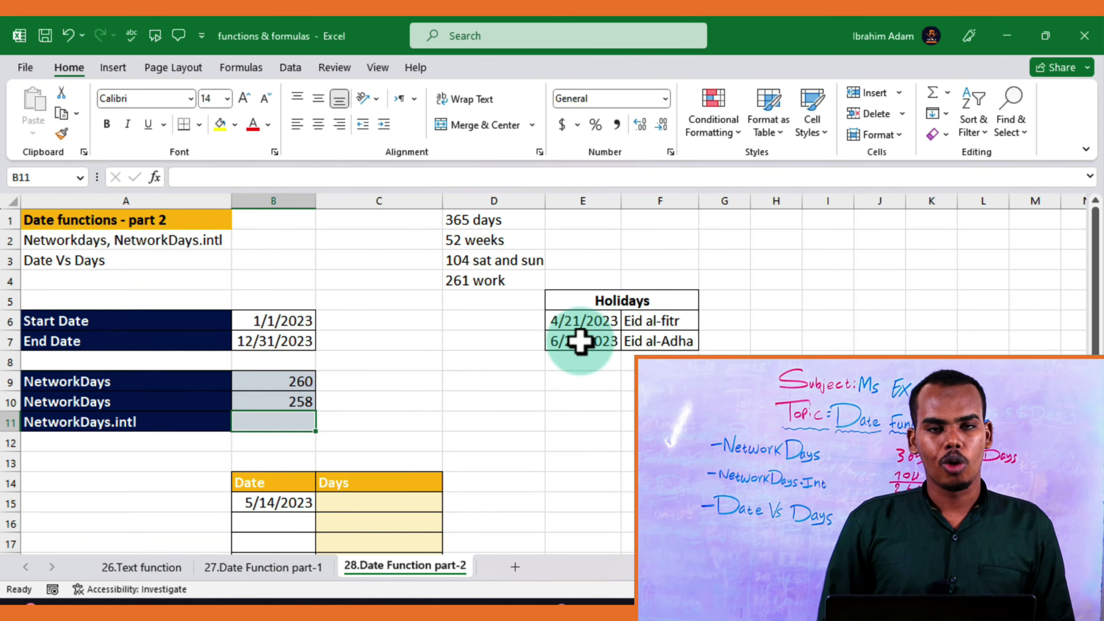
{"action": "left_click", "coordinate": [278, 400]}
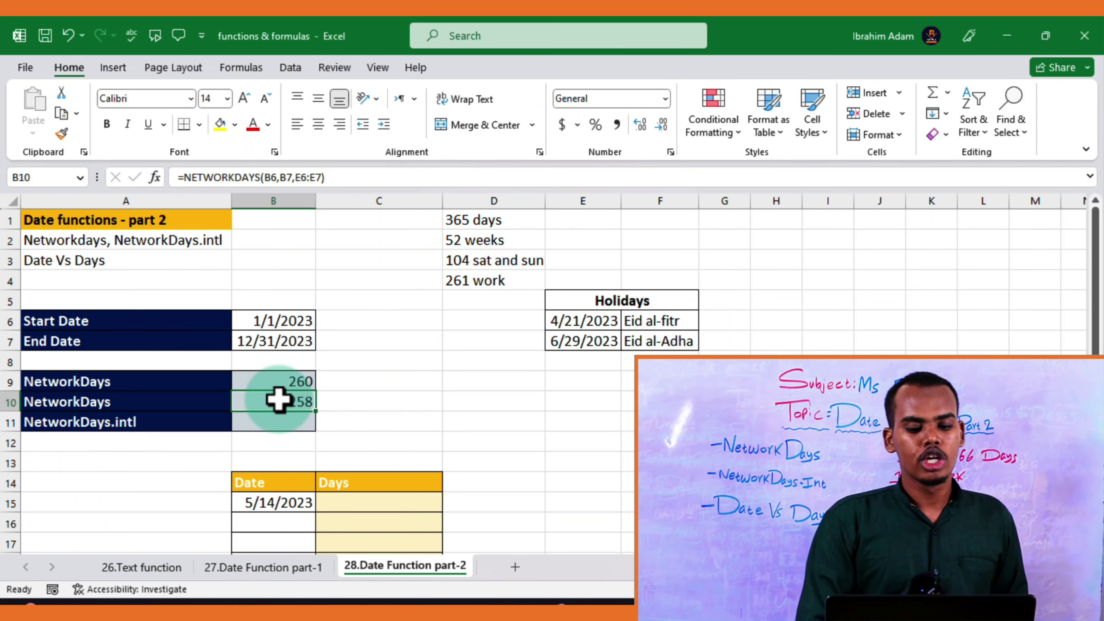
{"action": "left_click", "coordinate": [282, 428]}
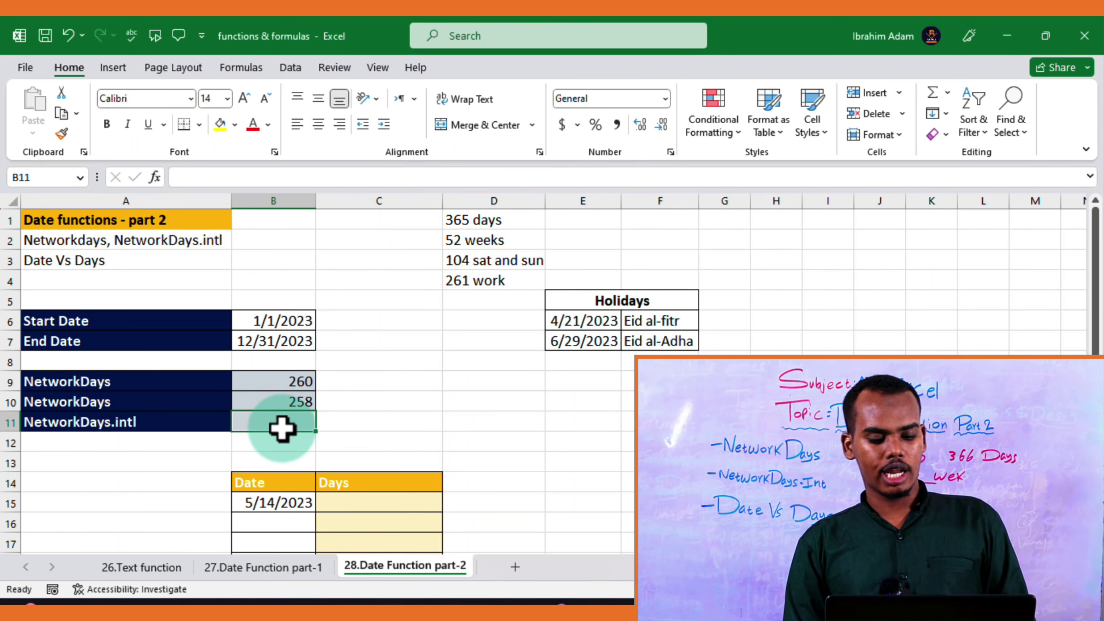
Attempt NETWORKDAYS.INTL in B11 and reopen the cell after a #NAME? error
{"action": "type", "text": "="}
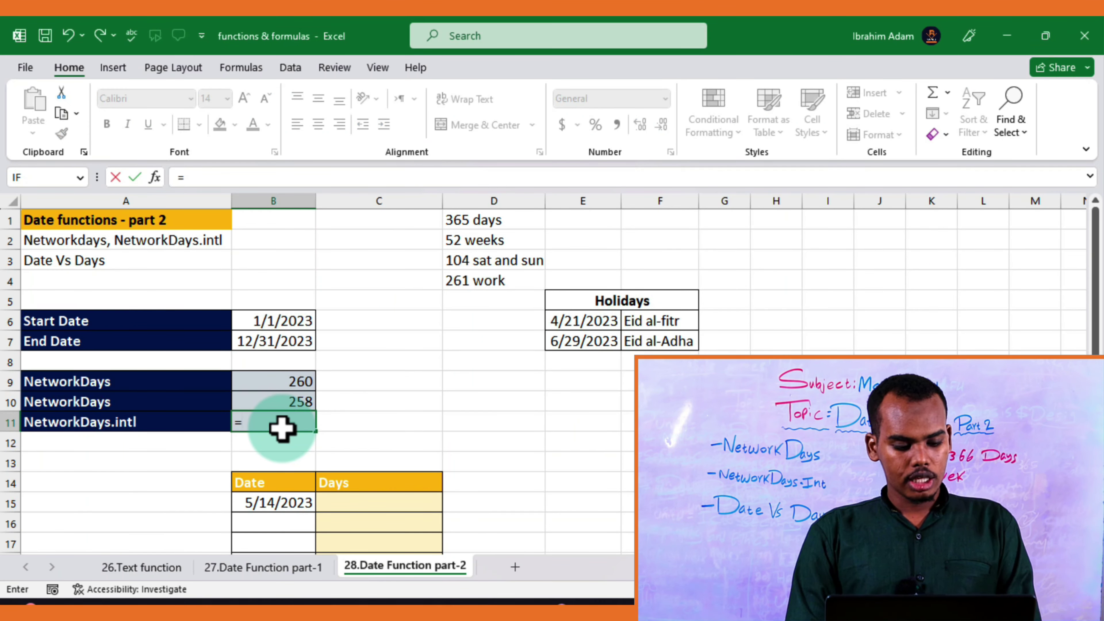
{"action": "type", "text": "net"}
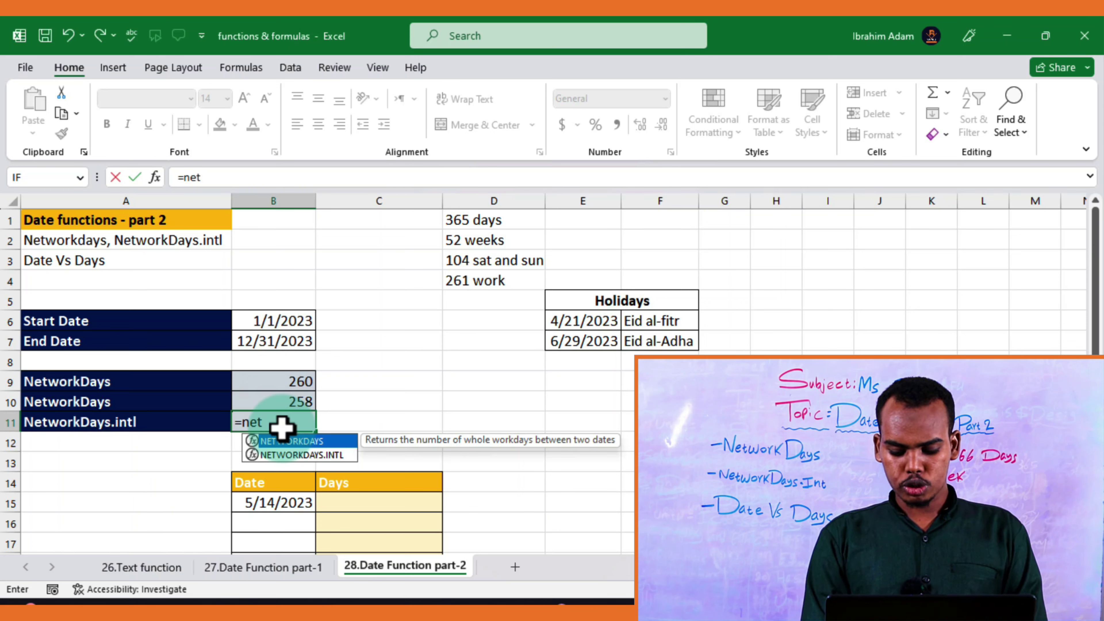
{"action": "key", "text": "Down"}
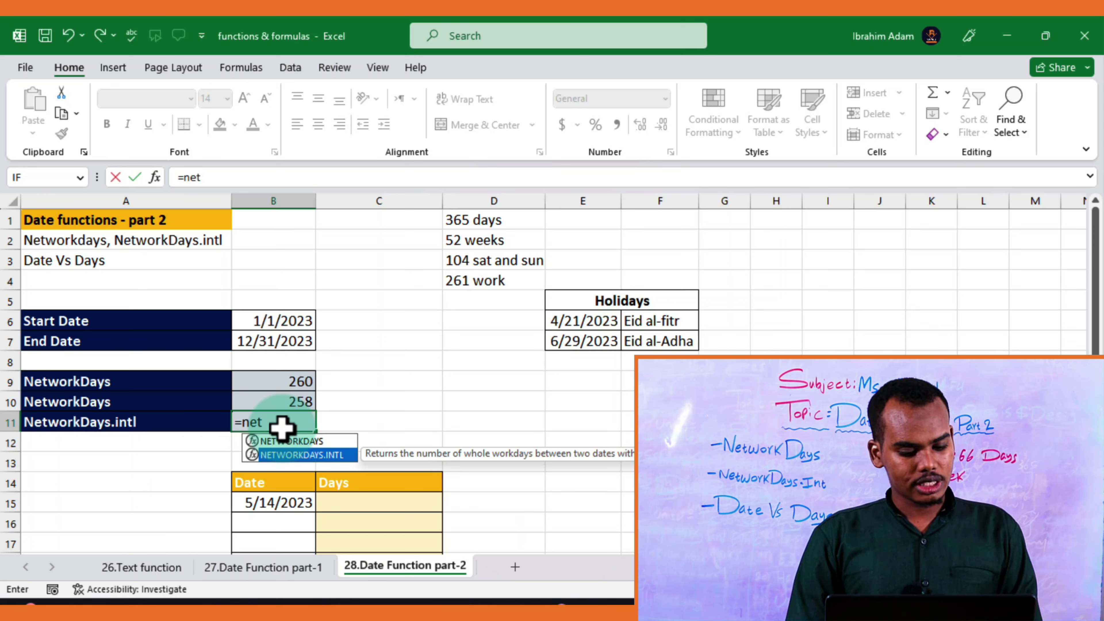
{"action": "key", "text": "Return"}
{"action": "left_click", "coordinate": [291, 423]}
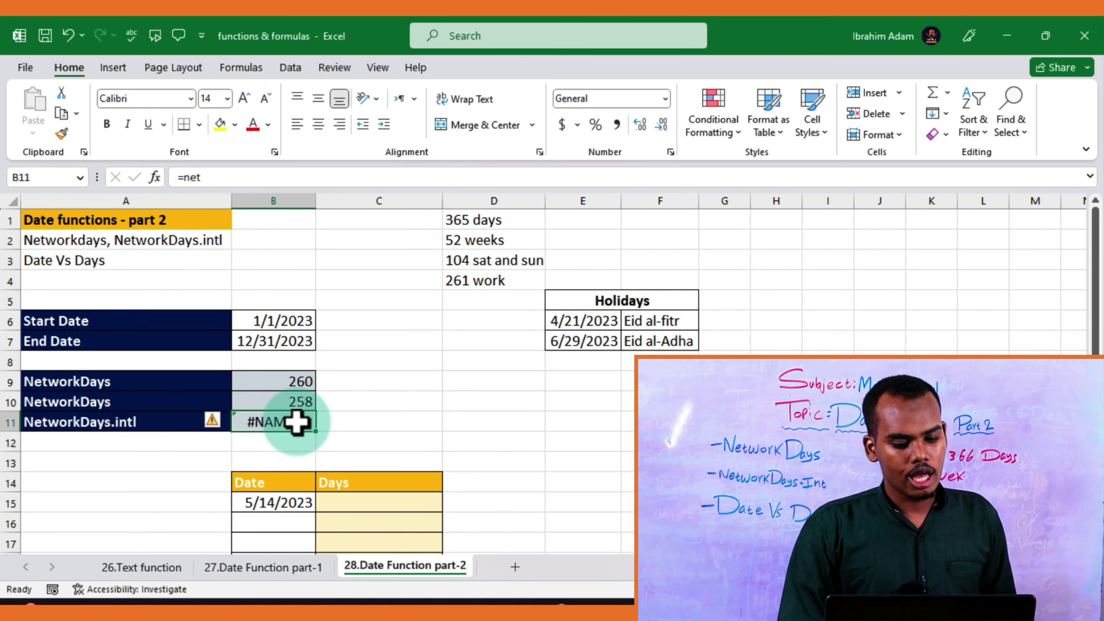
{"action": "double_click", "coordinate": [296, 422]}
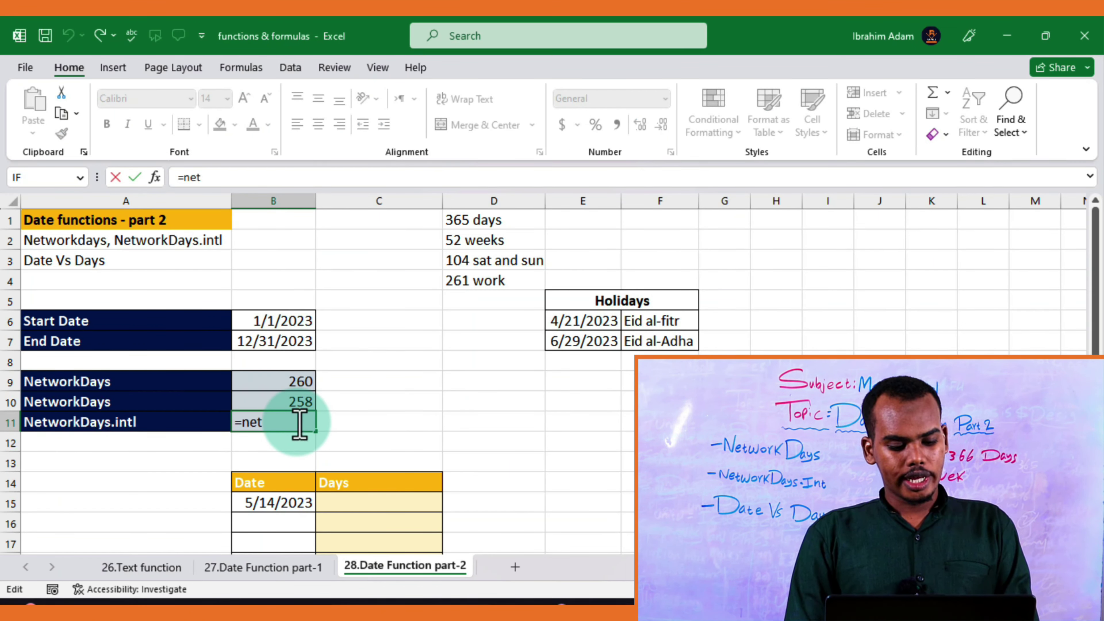
Complete =NETWORKDAYS.INTL(B6,B7,6) with a Thursday–Friday weekend, giving 261 workdays
{"action": "type", "text": "w"}
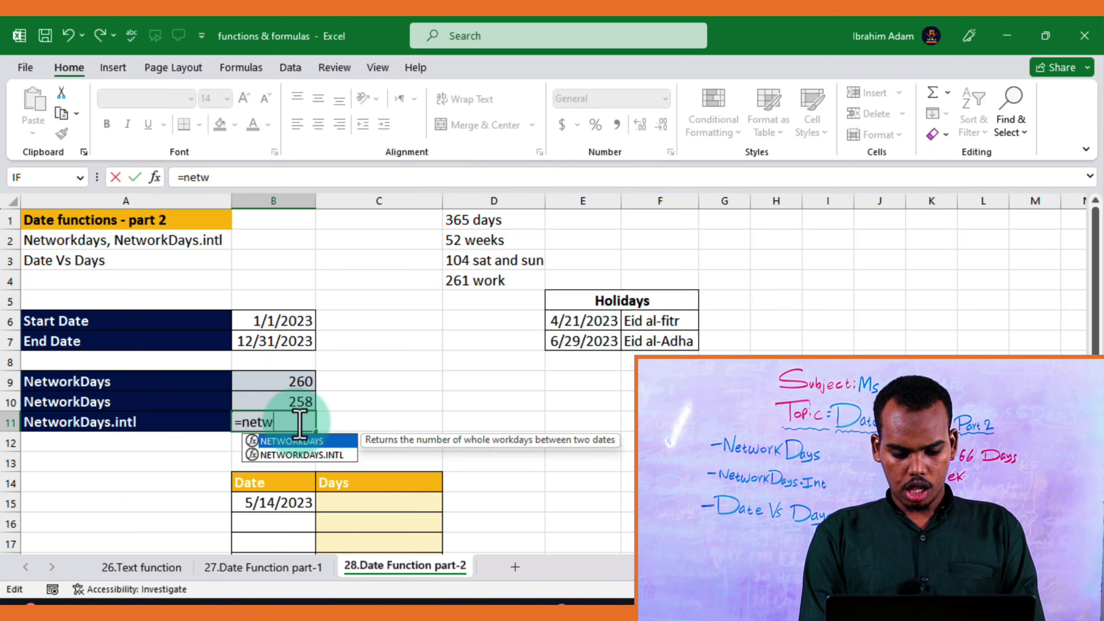
{"action": "key", "text": "Down"}
{"action": "key", "text": "Tab"}
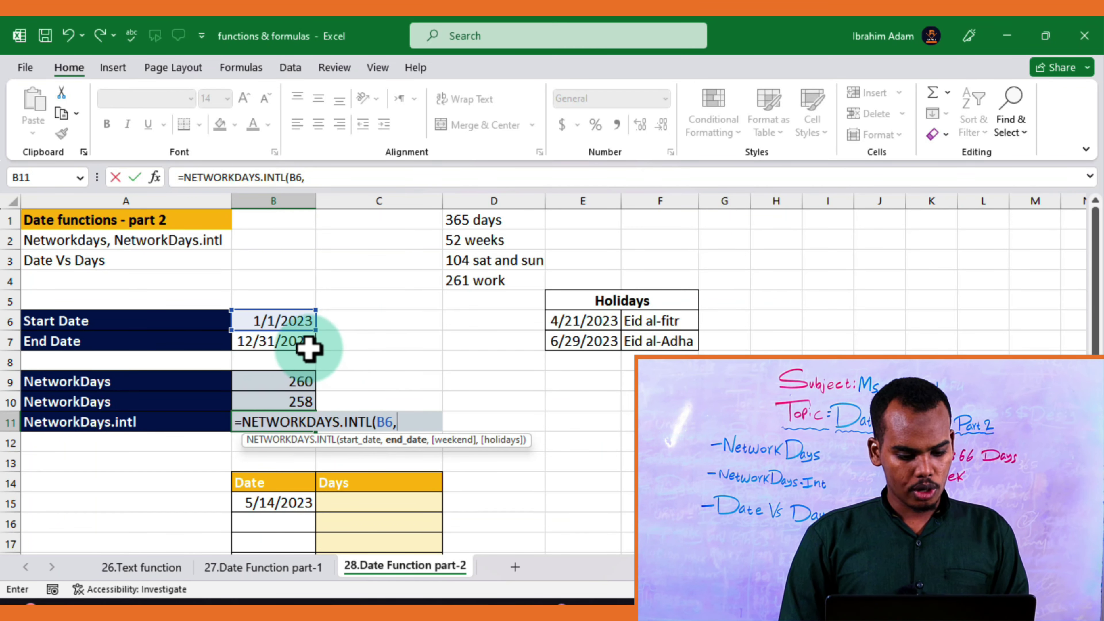
{"action": "type", "text": "B7,"}
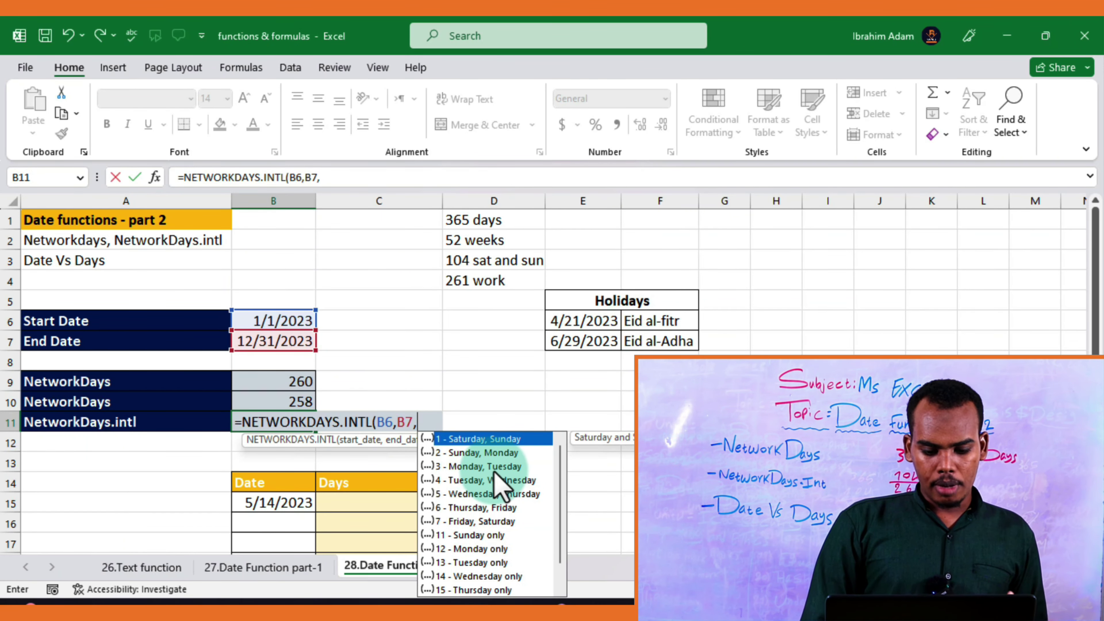
{"action": "scroll", "coordinate": [510, 501], "scroll_direction": "down", "scroll_amount": 1}
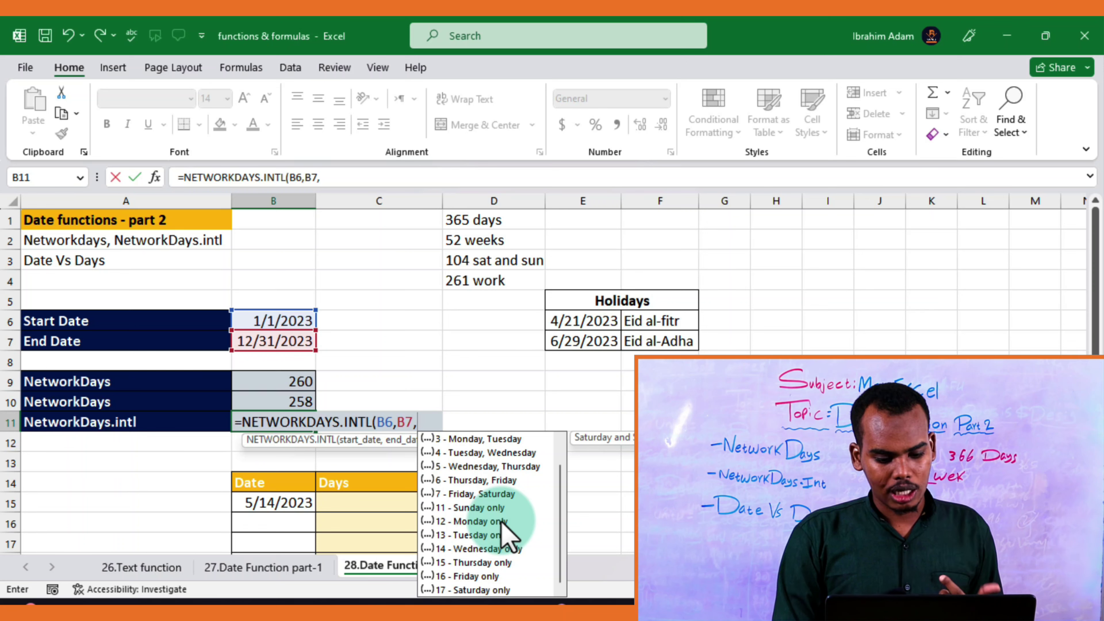
{"action": "left_click", "coordinate": [477, 481]}
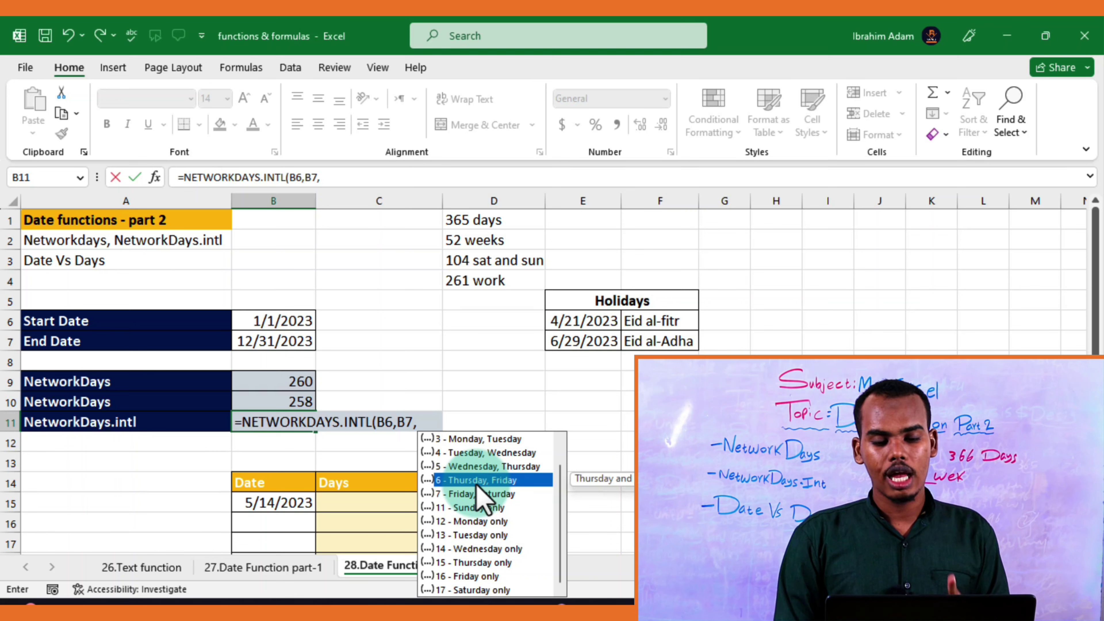
{"action": "double_click", "coordinate": [477, 481]}
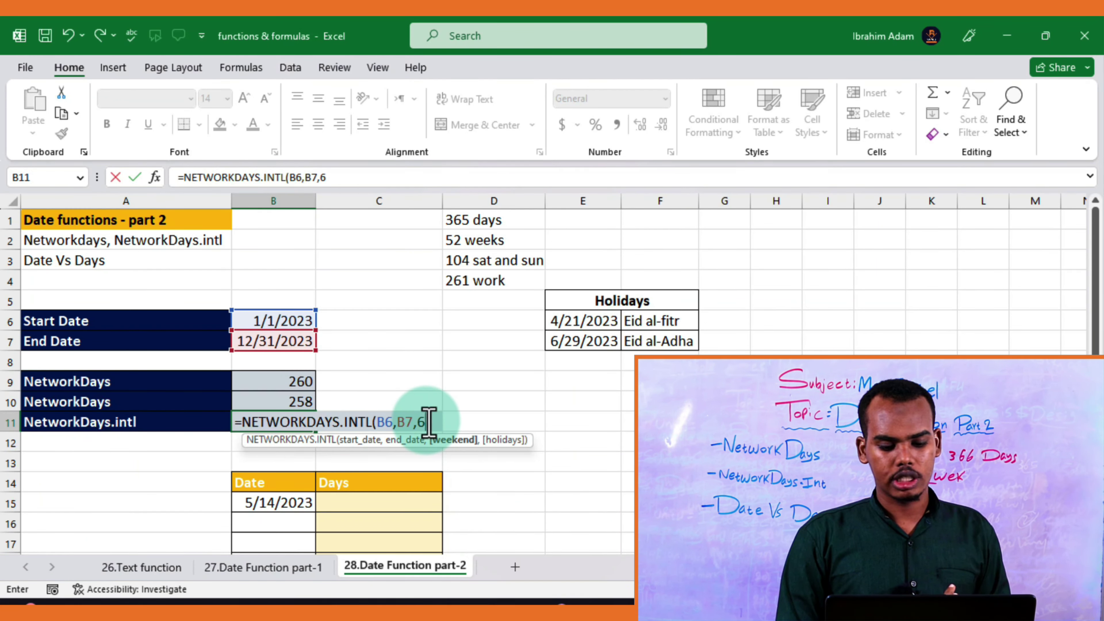
{"action": "key", "text": "Return"}
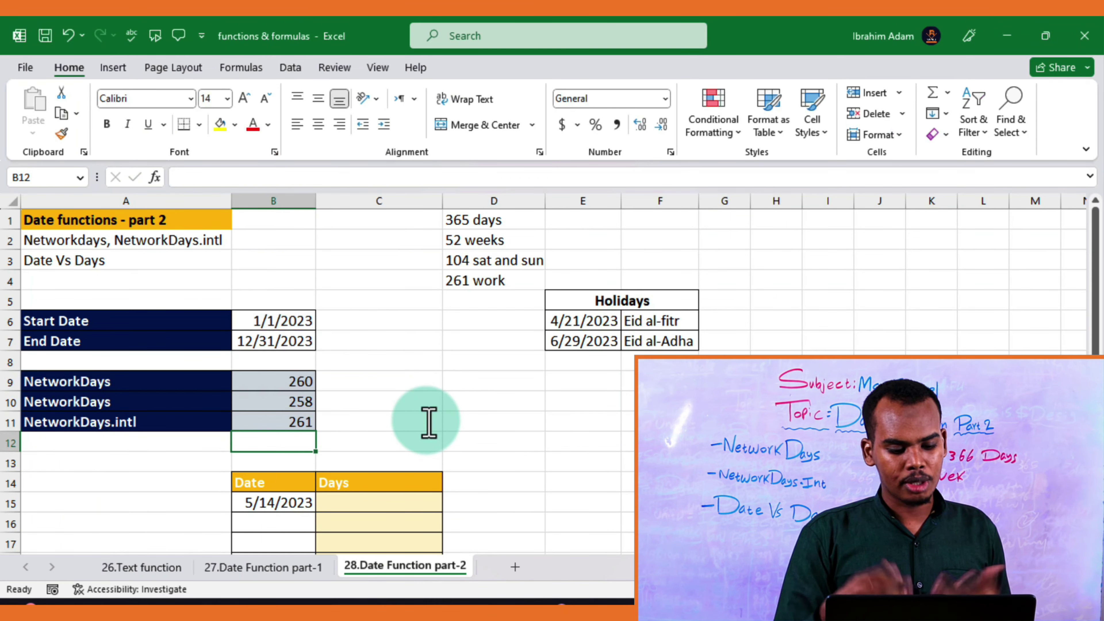
{"action": "left_click", "coordinate": [281, 423]}
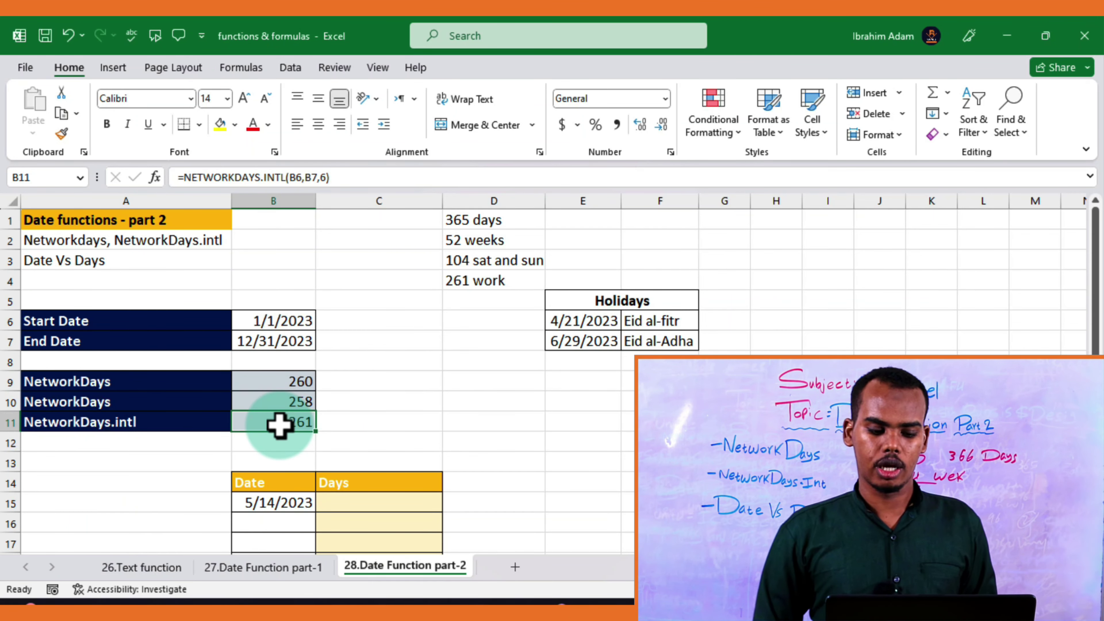
{"action": "scroll", "coordinate": [280, 425], "scroll_direction": "down", "scroll_amount": 2}
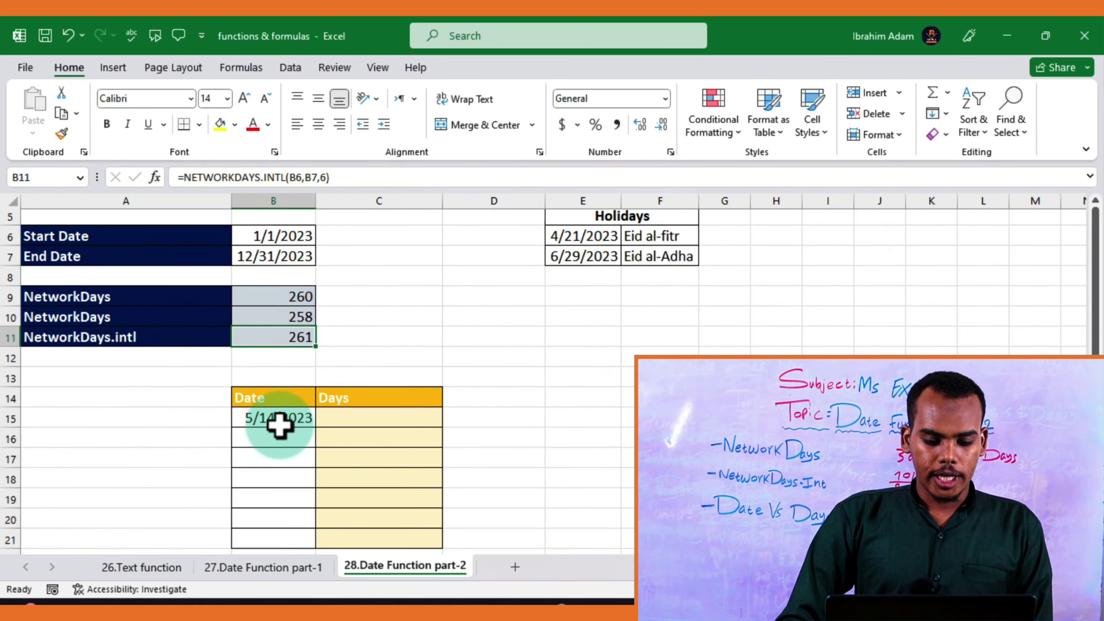
{"action": "scroll", "coordinate": [279, 424], "scroll_direction": "up", "scroll_amount": 2}
{"action": "scroll", "coordinate": [280, 424], "scroll_direction": "down", "scroll_amount": 2}
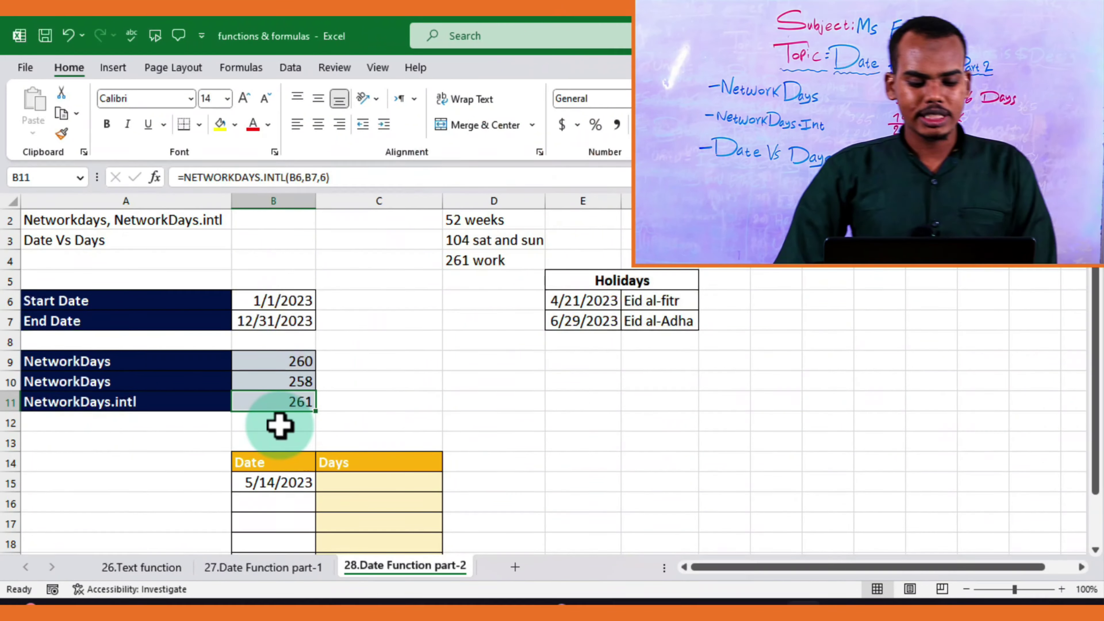
{"action": "scroll", "coordinate": [280, 425], "scroll_direction": "down", "scroll_amount": 1}
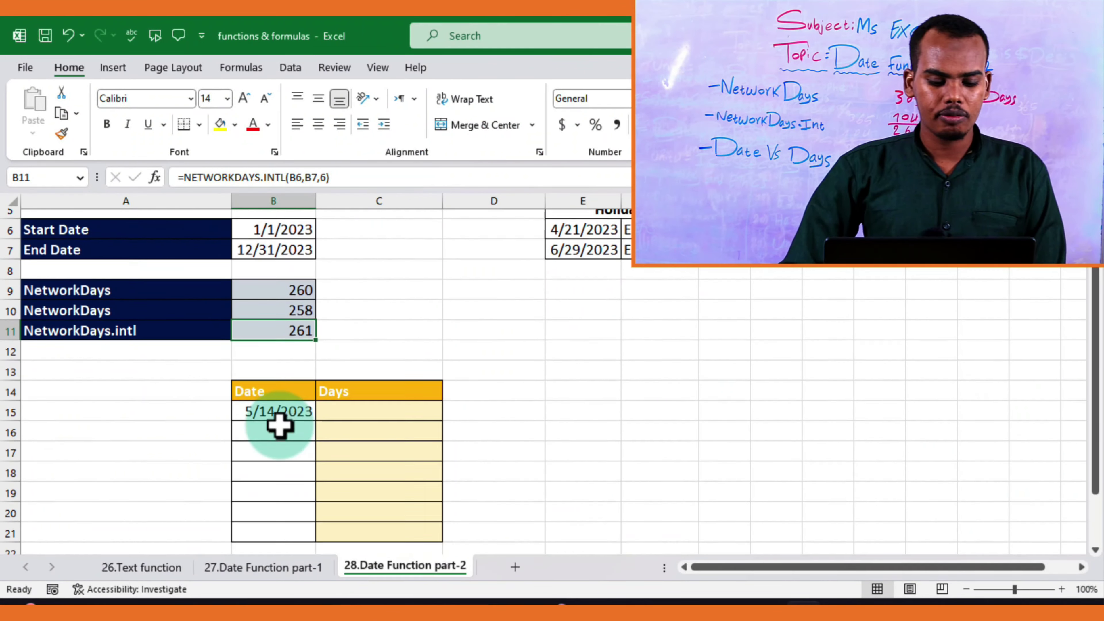
{"action": "scroll", "coordinate": [280, 426], "scroll_direction": "down", "scroll_amount": 1}
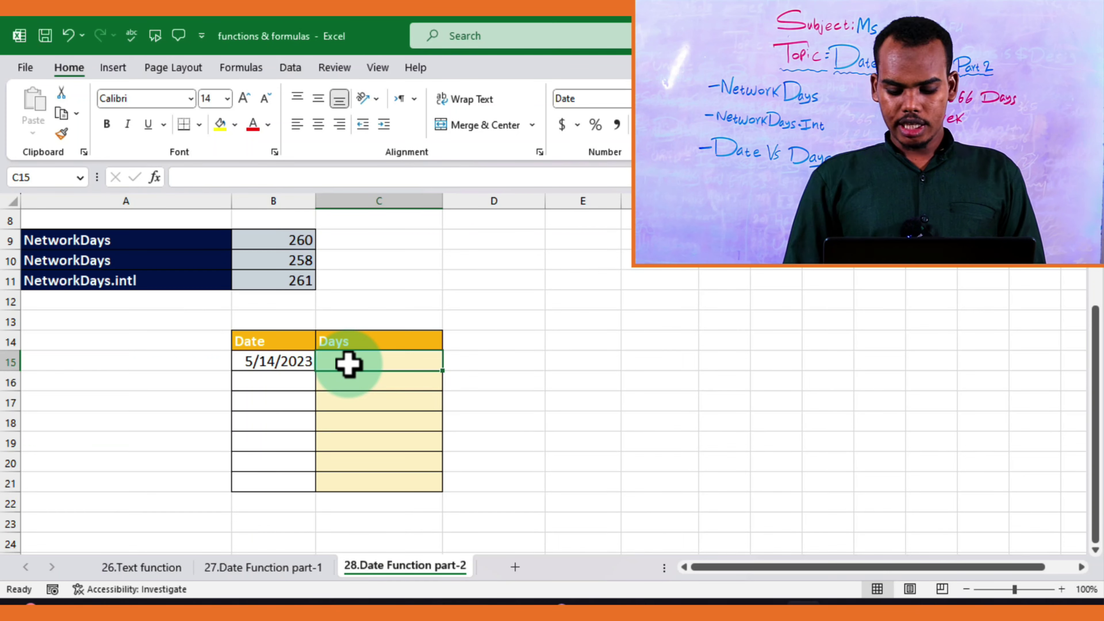
Set C15 to =B15 so it shows the date 5/14/2023
{"action": "type", "text": "="}
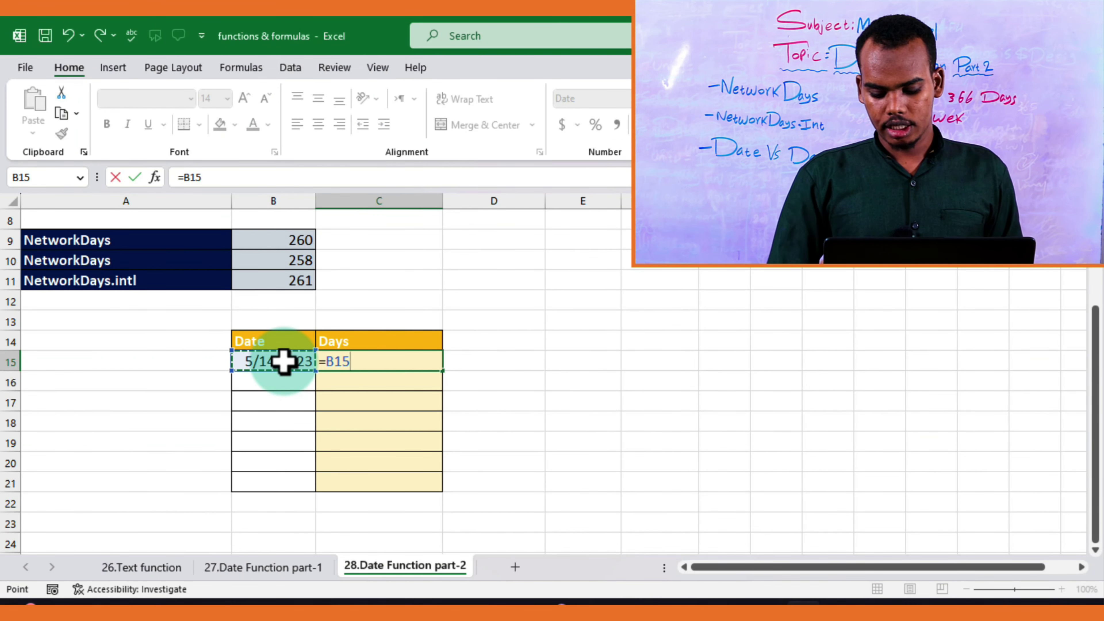
{"action": "key", "text": "Return"}
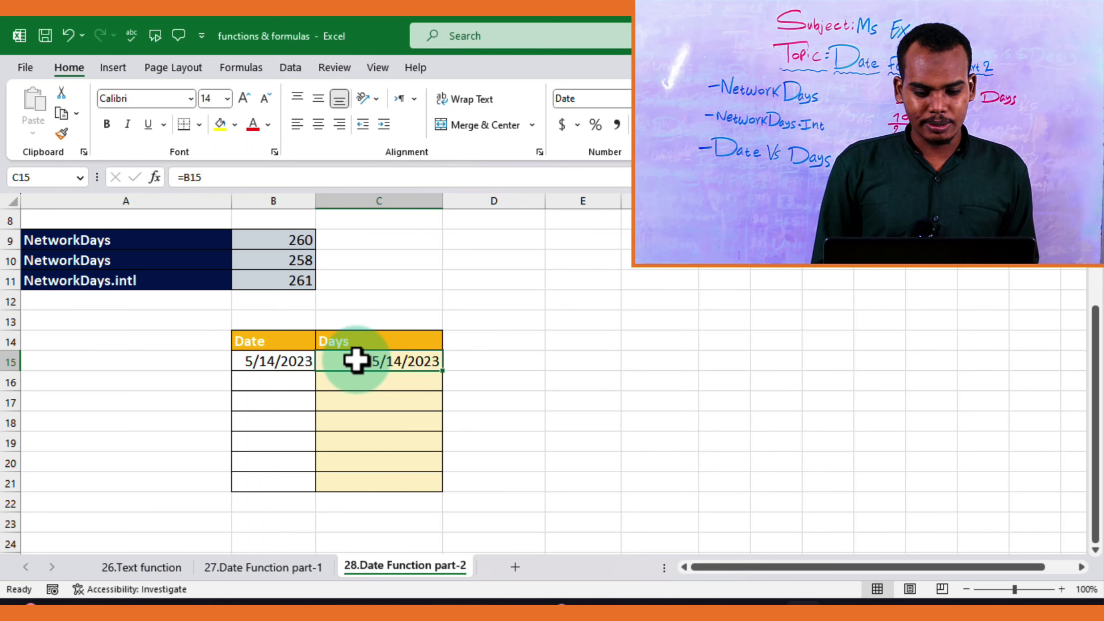
Apply the custom number format dddd to C15 (=B15) so it displays Sunday
{"action": "right_click", "coordinate": [356, 360]}
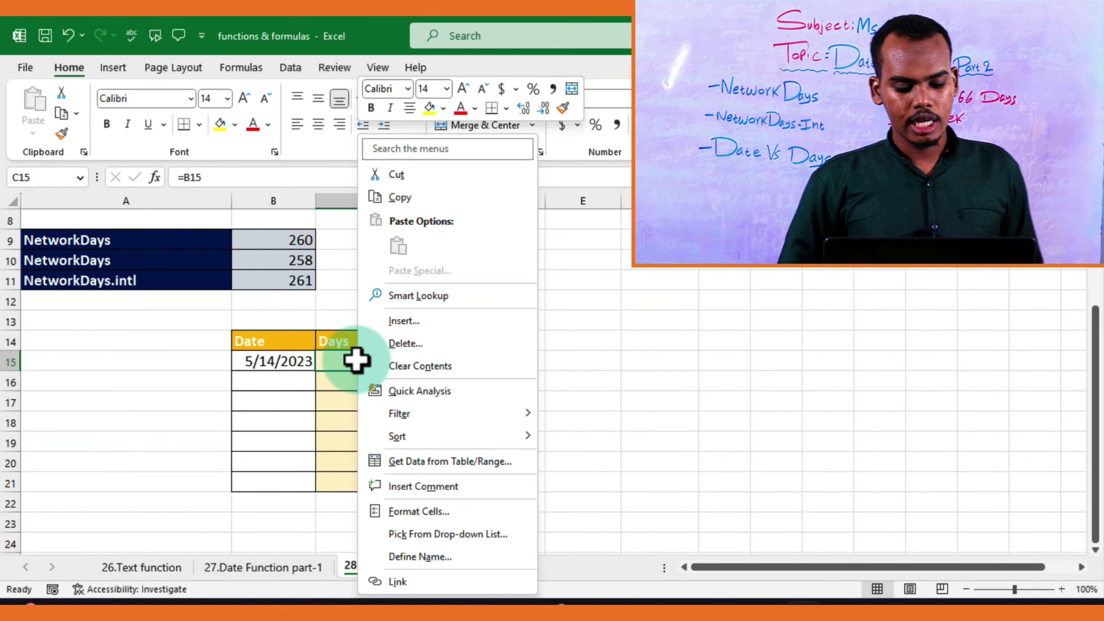
{"action": "left_click", "coordinate": [416, 507]}
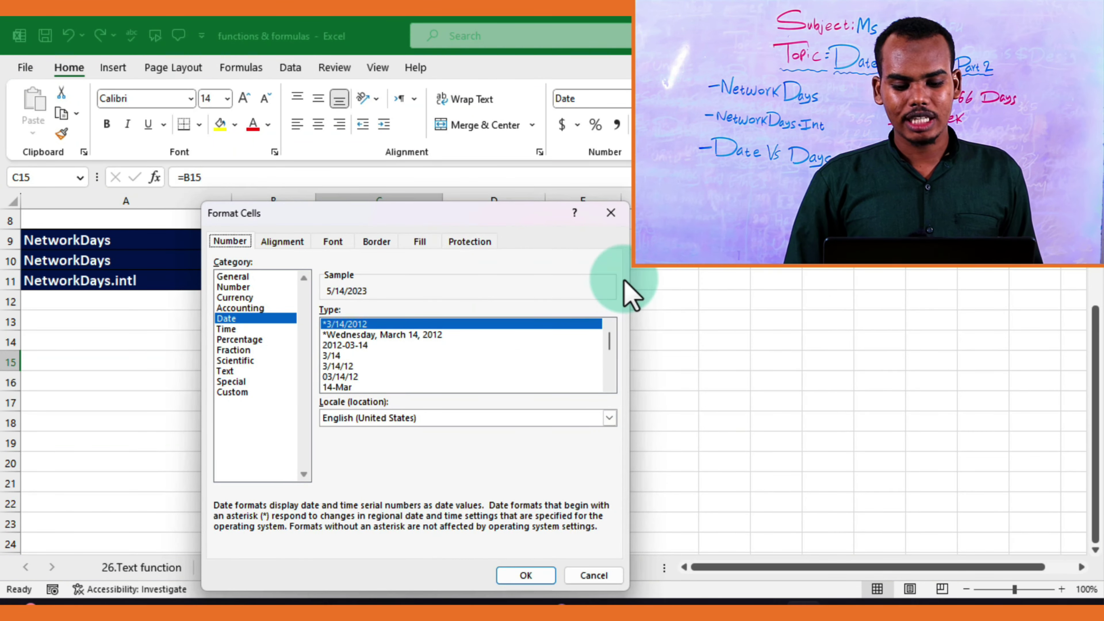
{"action": "left_click", "coordinate": [621, 213]}
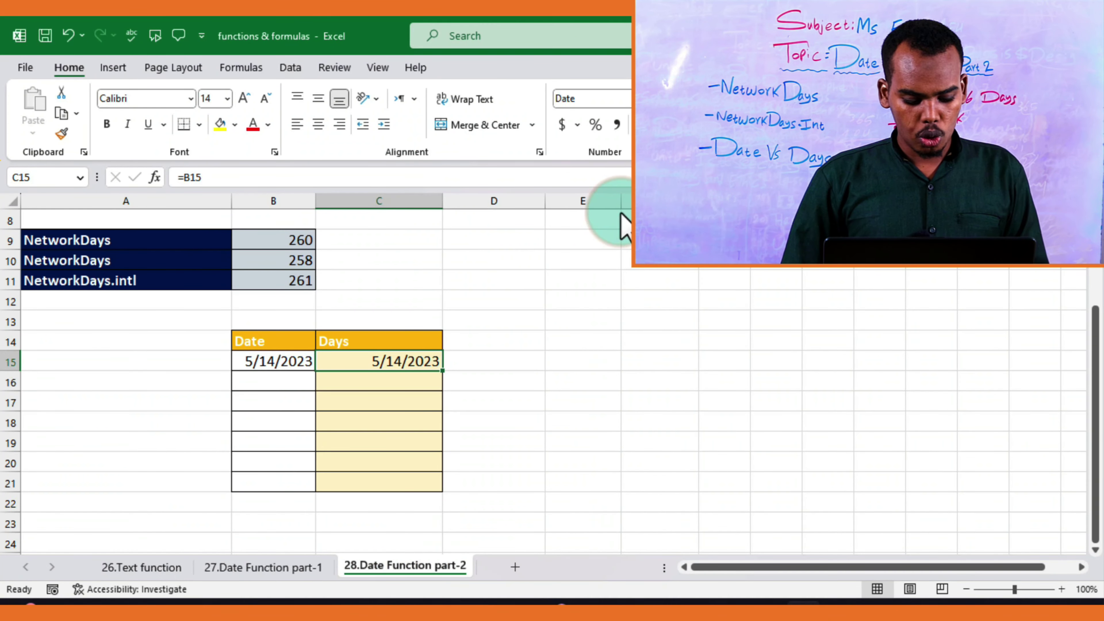
{"action": "key", "text": "ctrl+1"}
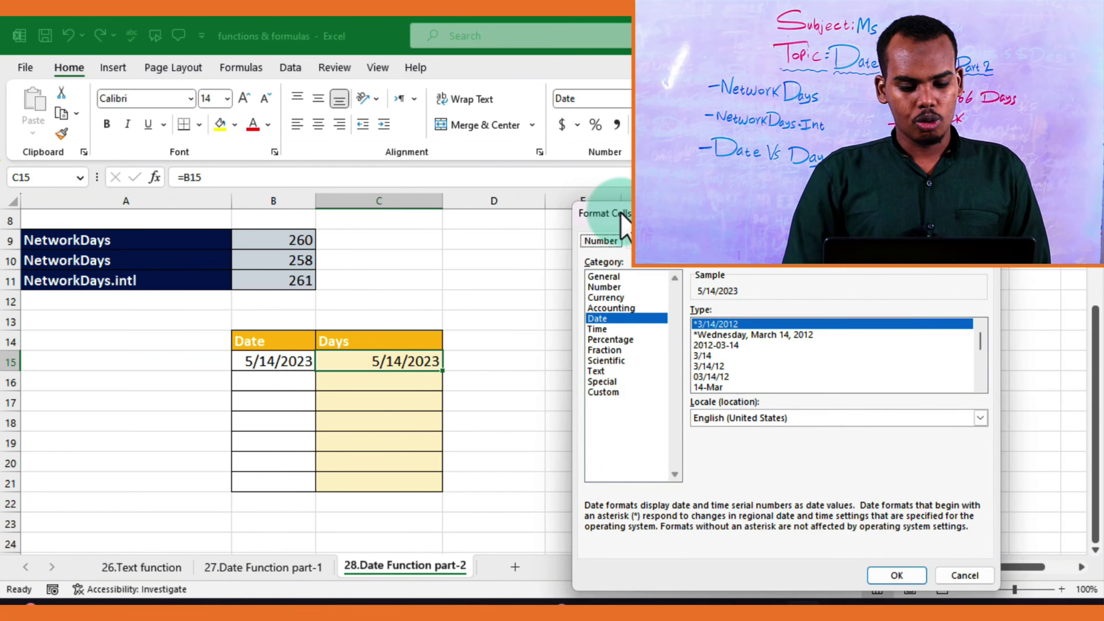
{"action": "left_click_drag", "start_coordinate": [725, 222], "coordinate": [539, 172]}
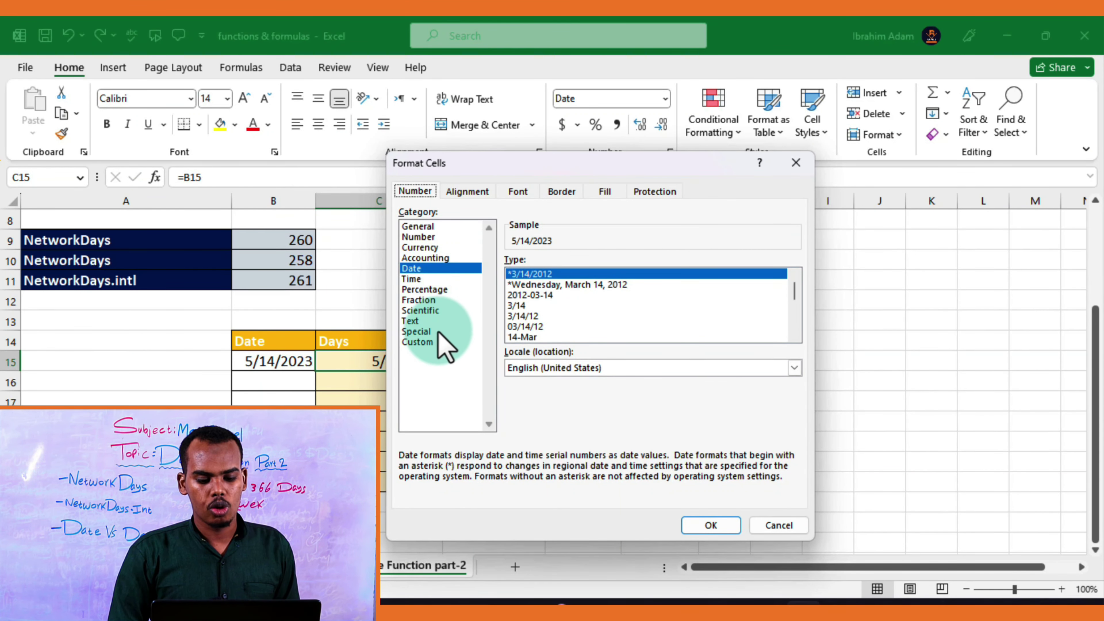
{"action": "left_click", "coordinate": [415, 342]}
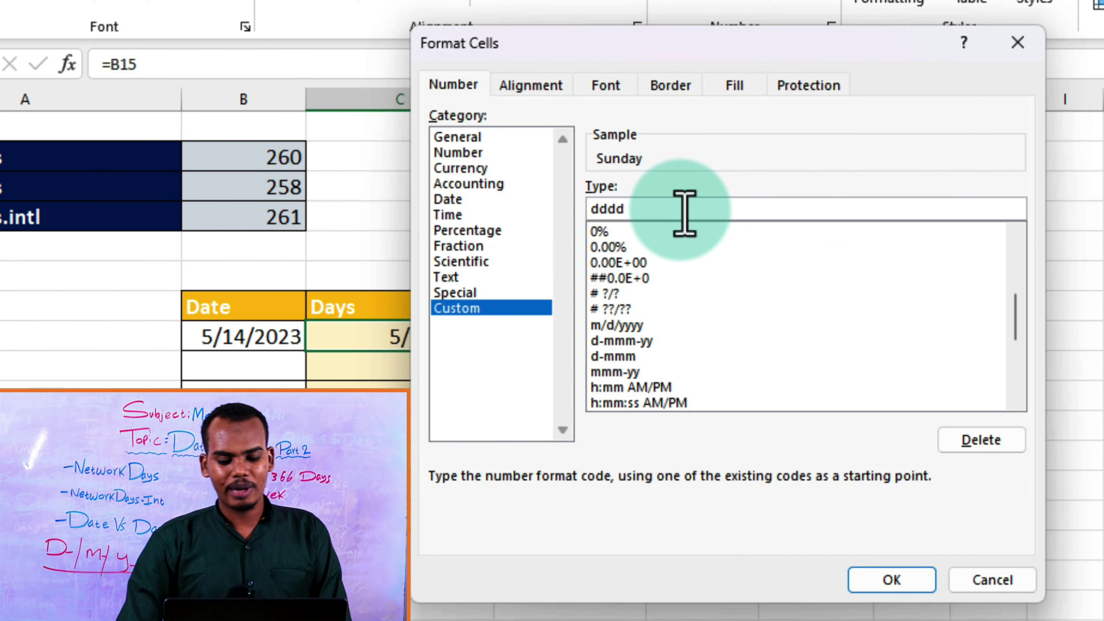
{"action": "left_click", "coordinate": [878, 582]}
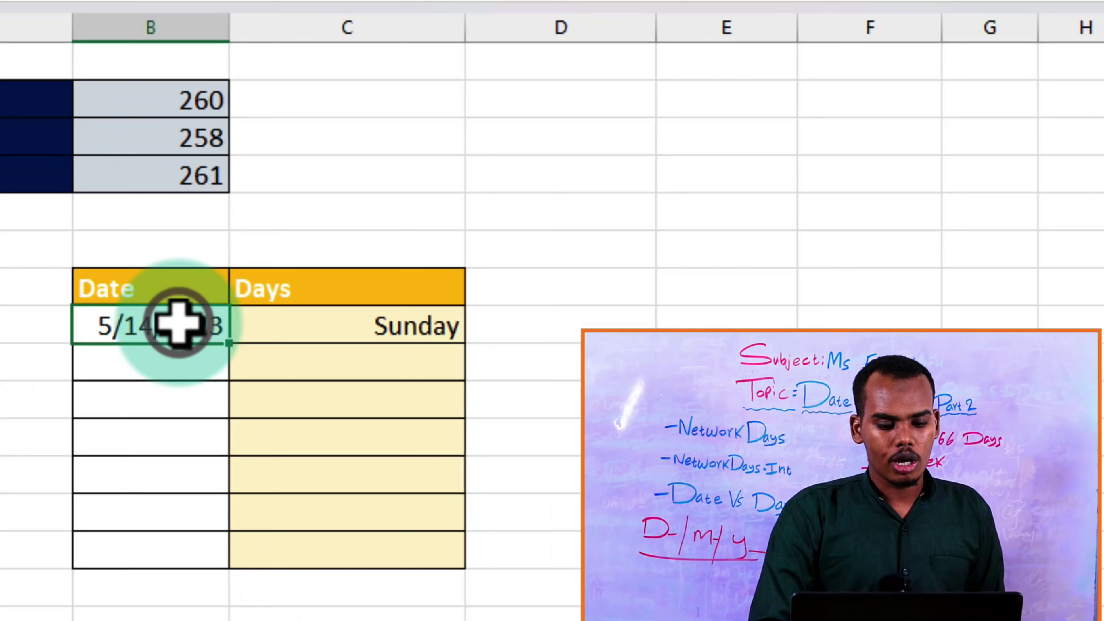
Fill the dates in B15:B21 from 5/14/2023 to 5/20/2023
{"action": "left_click", "coordinate": [261, 340]}
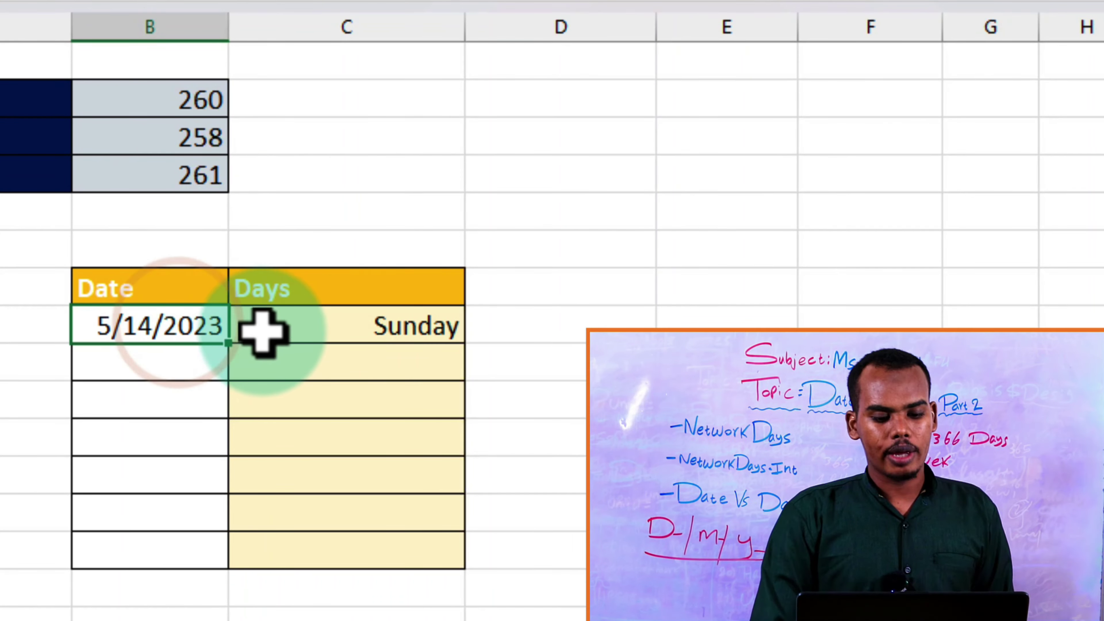
{"action": "left_click", "coordinate": [400, 339]}
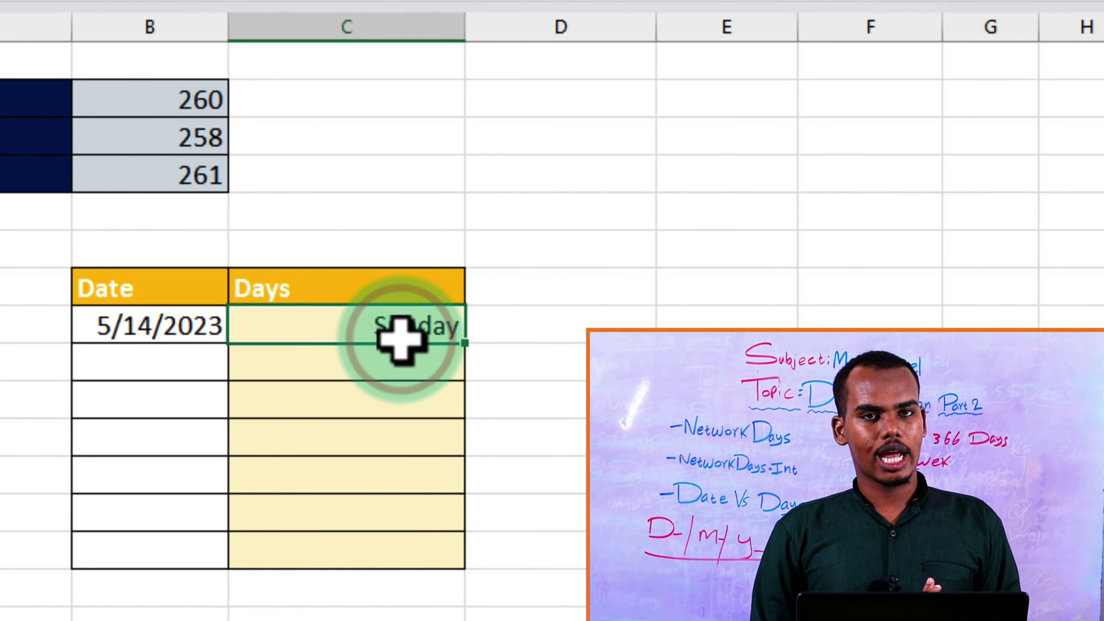
{"action": "left_click", "coordinate": [225, 343]}
{"action": "left_click_drag", "start_coordinate": [230, 350], "coordinate": [222, 561]}
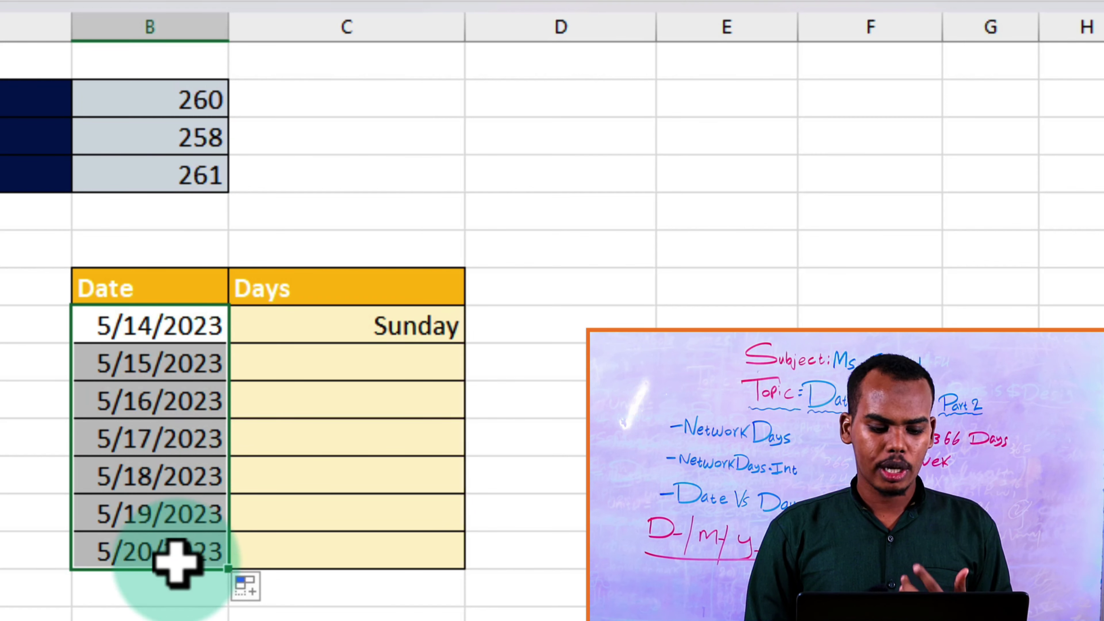
Autofill C15 down to C21 so the weekday names Sunday through Saturday appear
{"action": "left_click", "coordinate": [411, 324]}
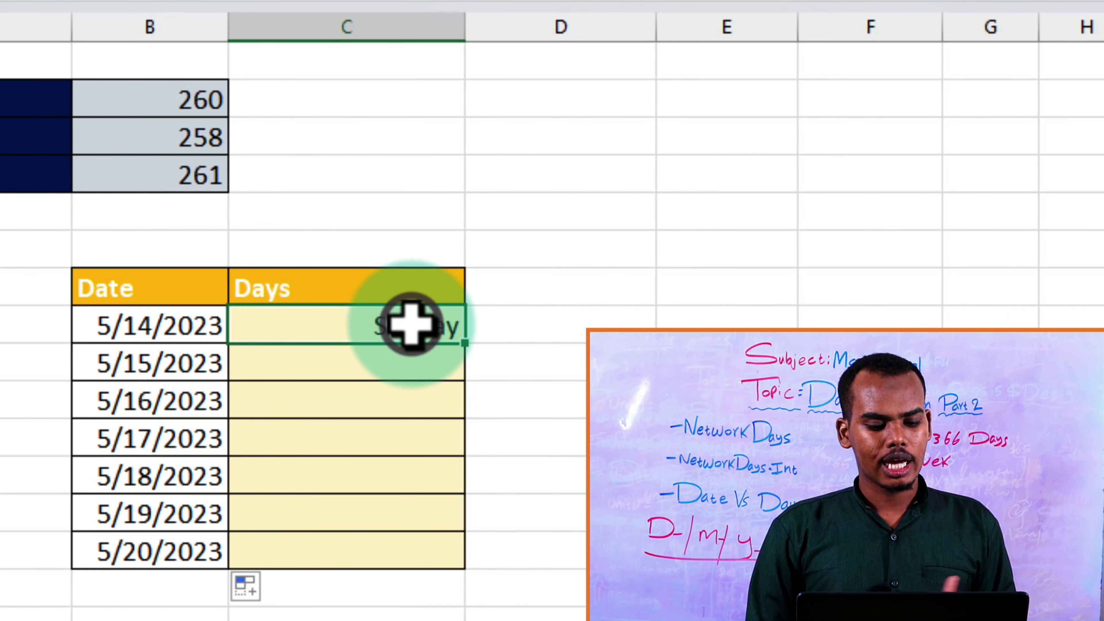
{"action": "double_click", "coordinate": [470, 350]}
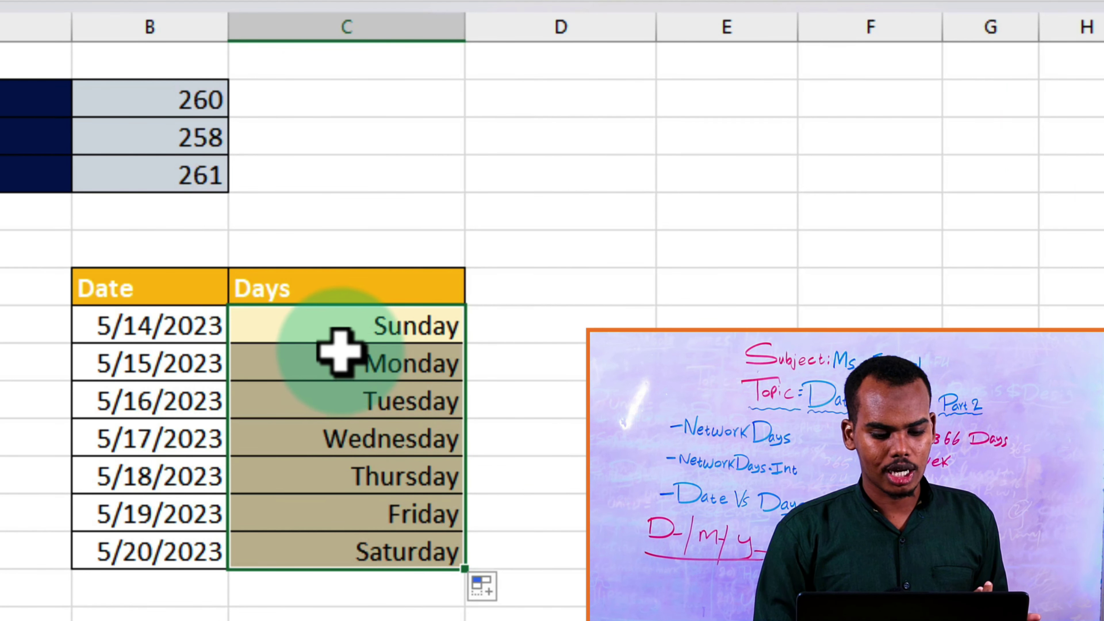
{"action": "left_click", "coordinate": [344, 332]}
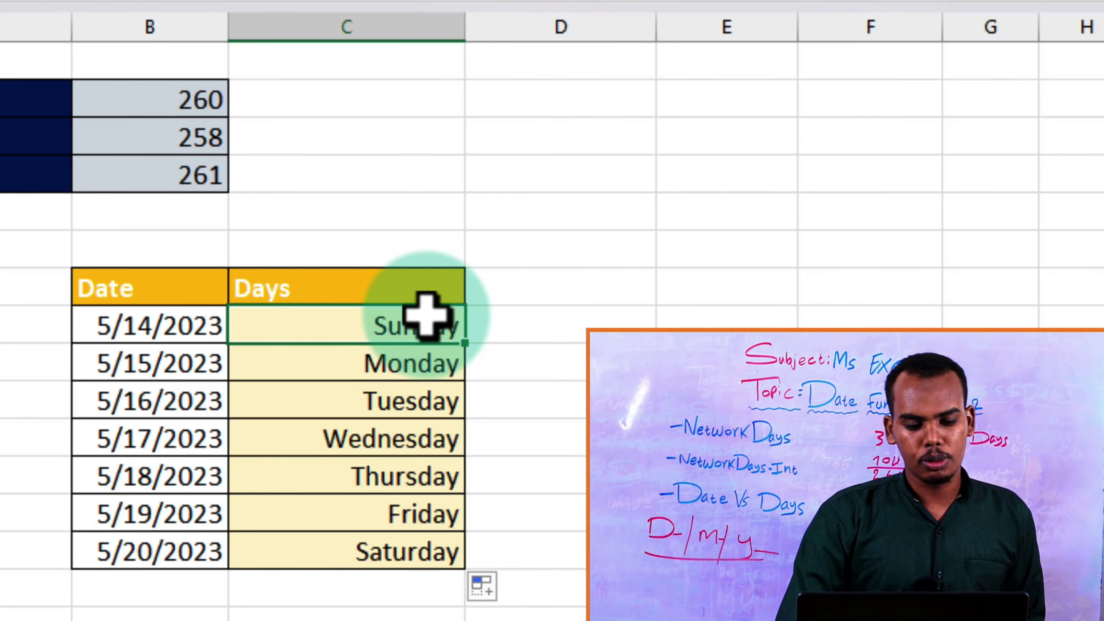
{"action": "left_click", "coordinate": [188, 333]}
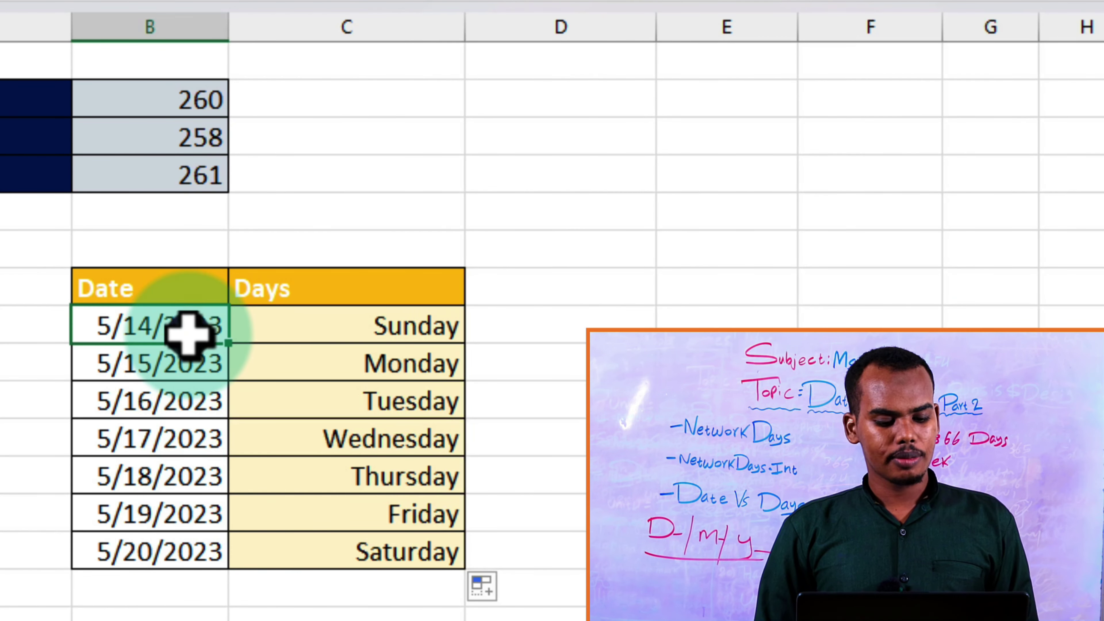
{"action": "left_click", "coordinate": [326, 322]}
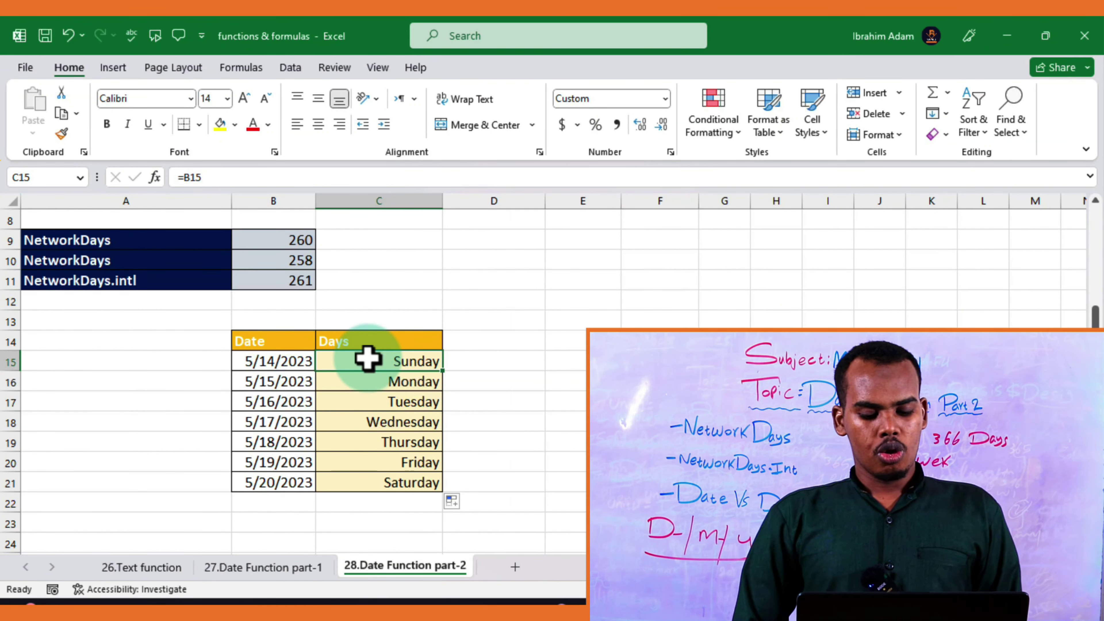
{"action": "scroll", "coordinate": [431, 283], "scroll_direction": "up", "scroll_amount": 3}
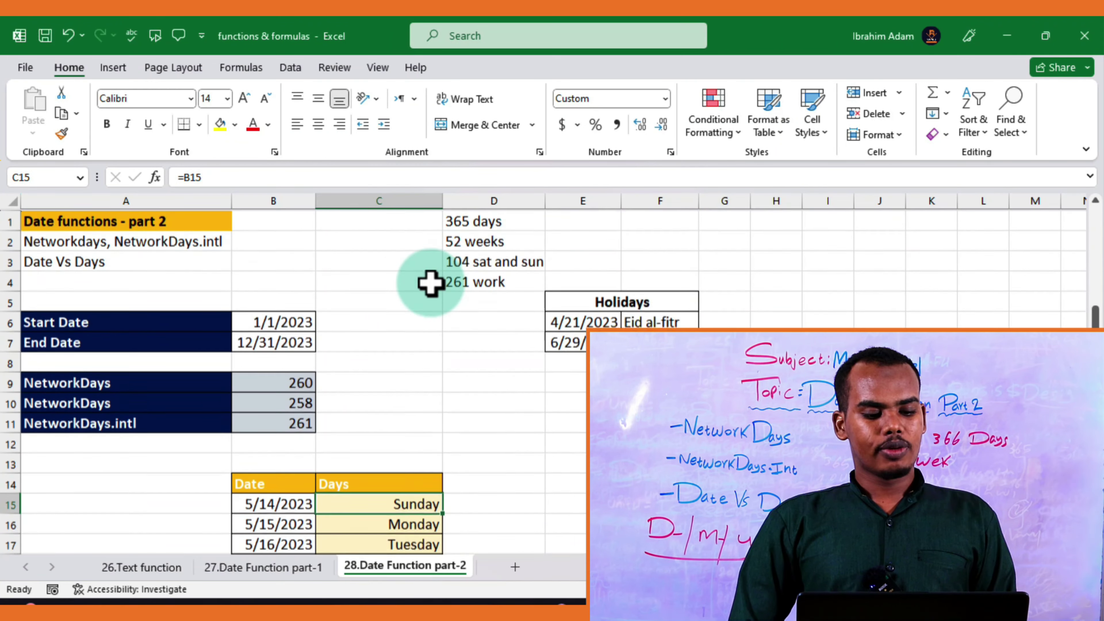
{"action": "left_click", "coordinate": [187, 247]}
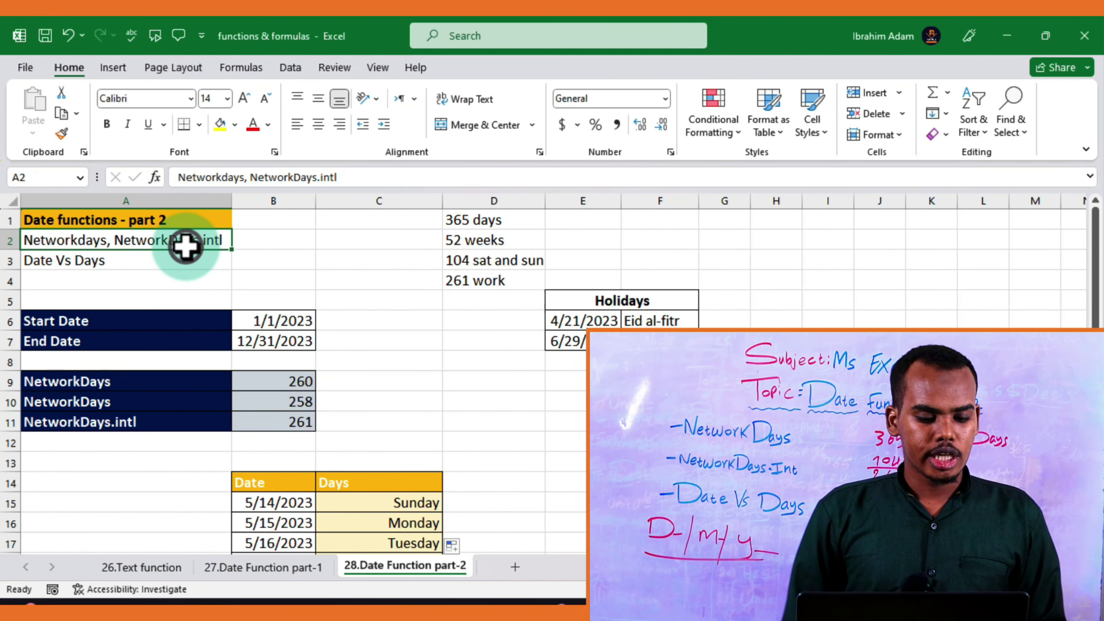
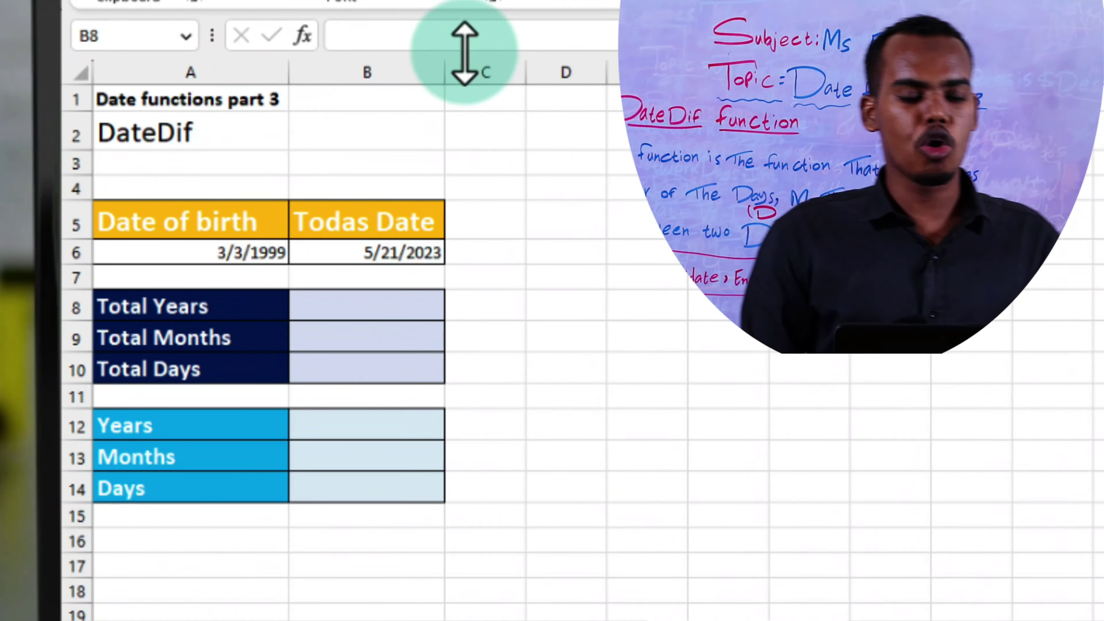
Enter =DATEDIF(A6,B6,"Y") in B8 so Total Years shows 24
{"action": "left_click", "coordinate": [214, 250]}
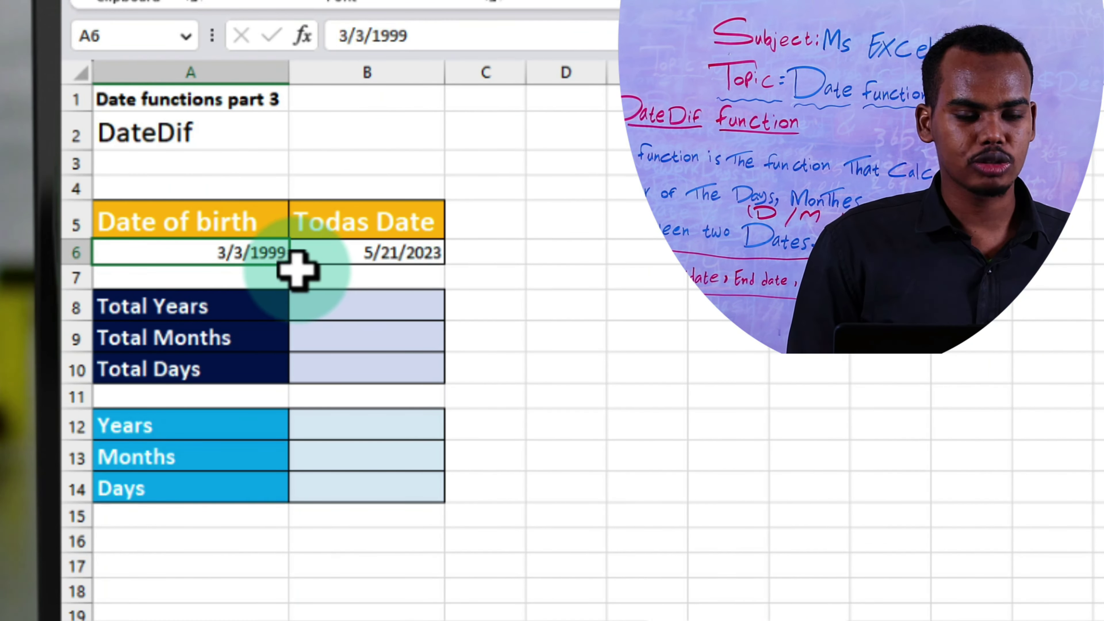
{"action": "left_click", "coordinate": [358, 257]}
{"action": "type", "text": "="}
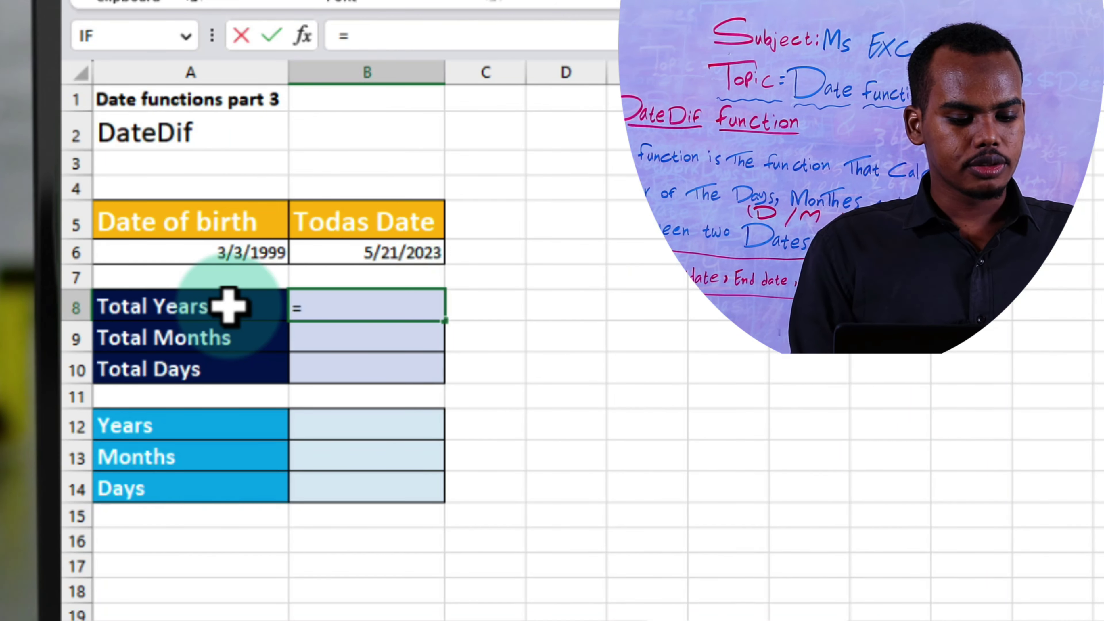
{"action": "type", "text": "Date"}
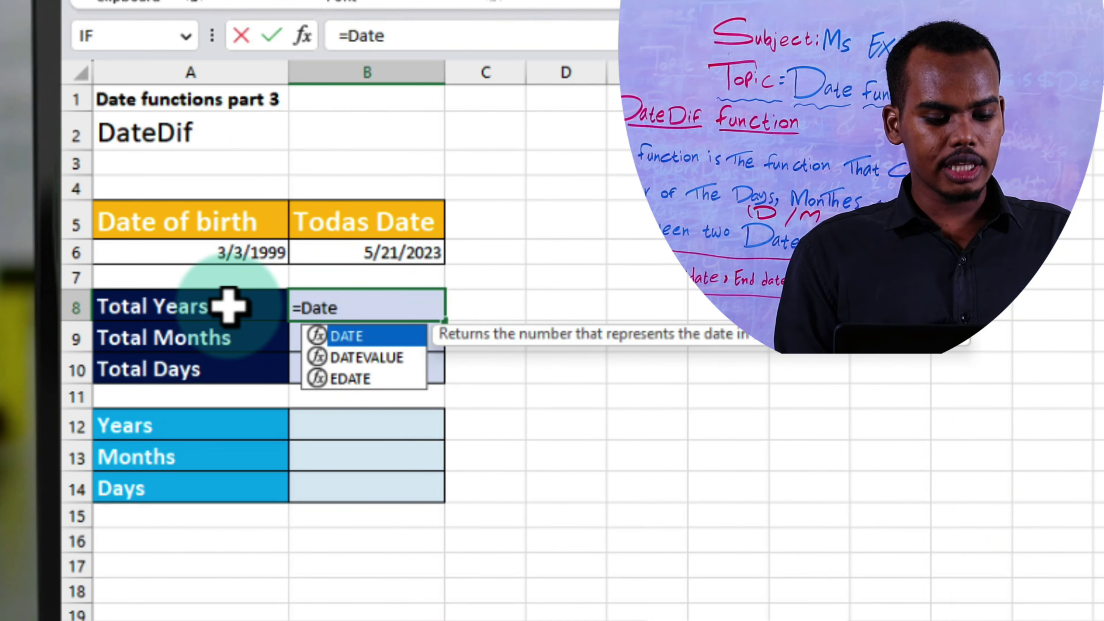
{"action": "type", "text": "Dif(A6,"}
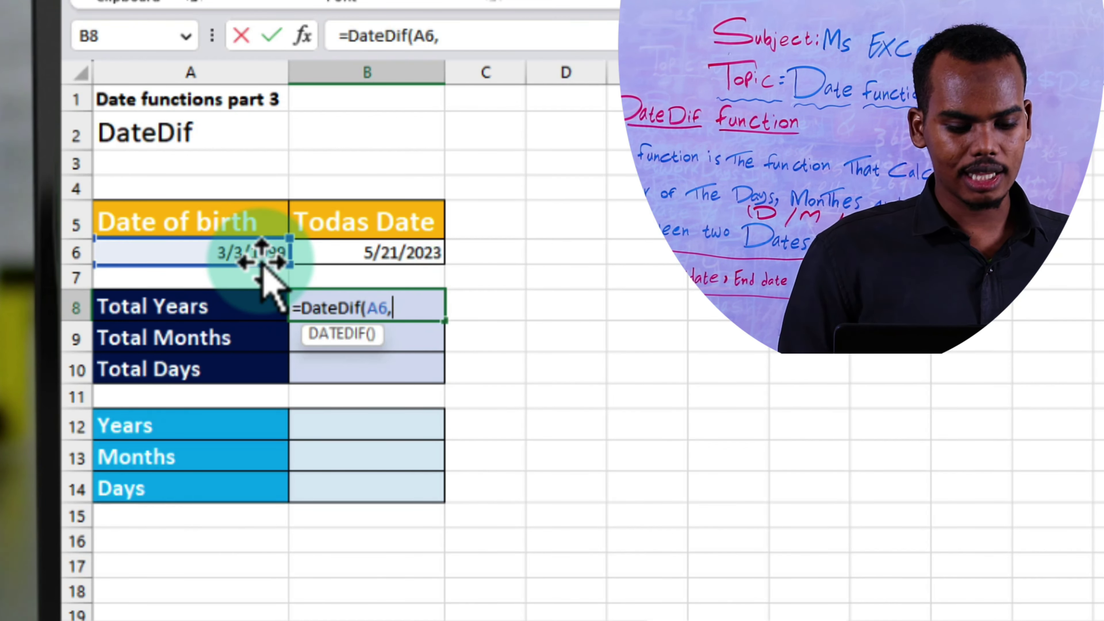
{"action": "left_click", "coordinate": [377, 256]}
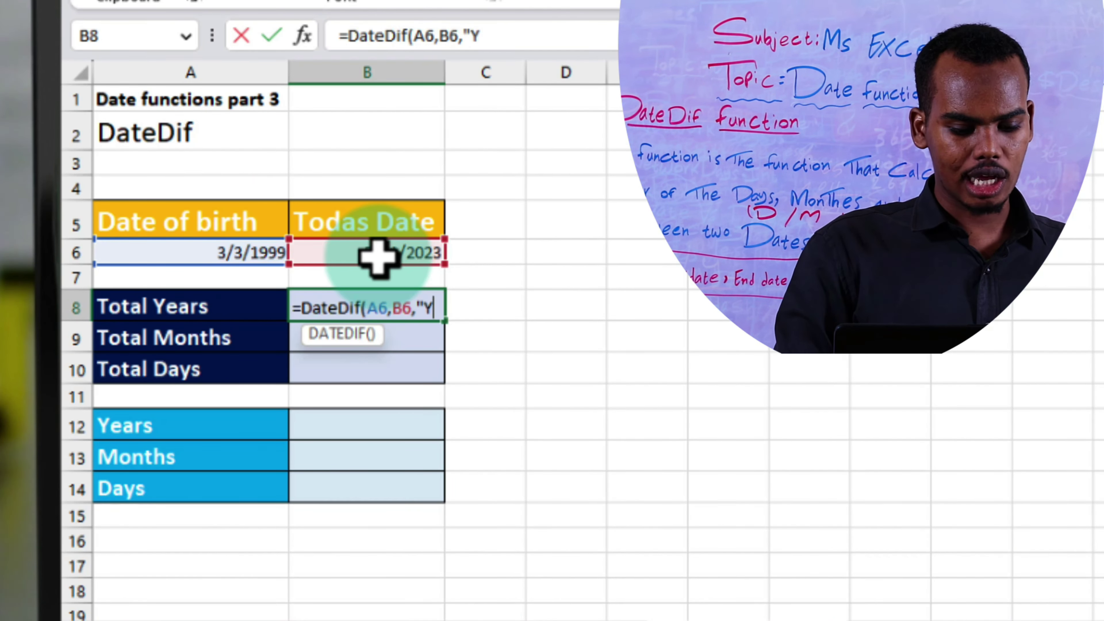
{"action": "type", "text": "\""}
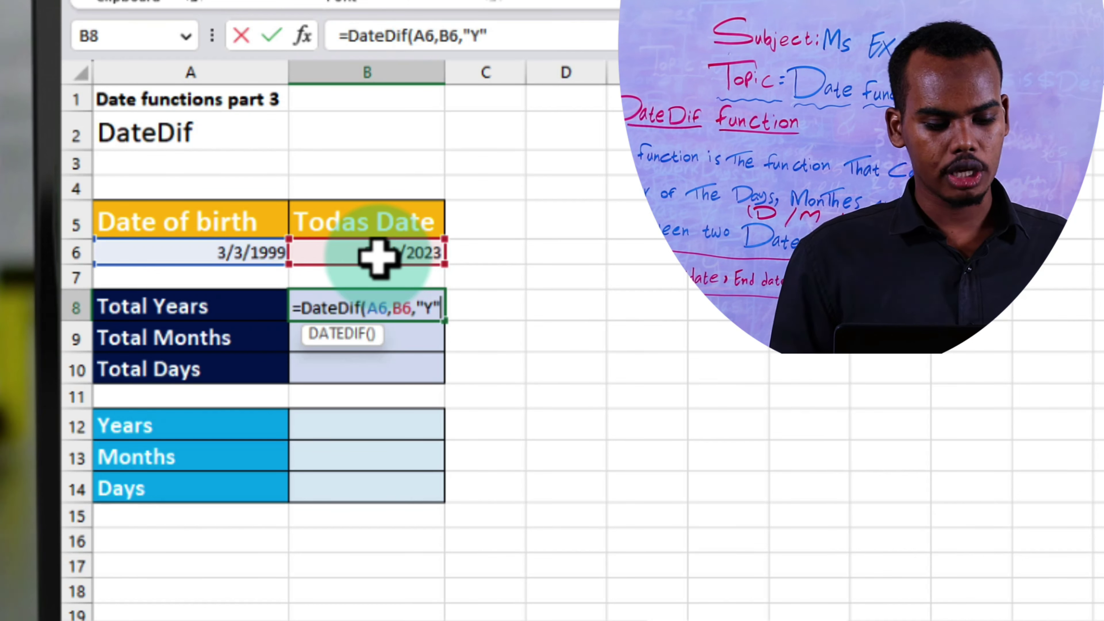
{"action": "key", "text": "Return"}
{"action": "type", "text": "="}
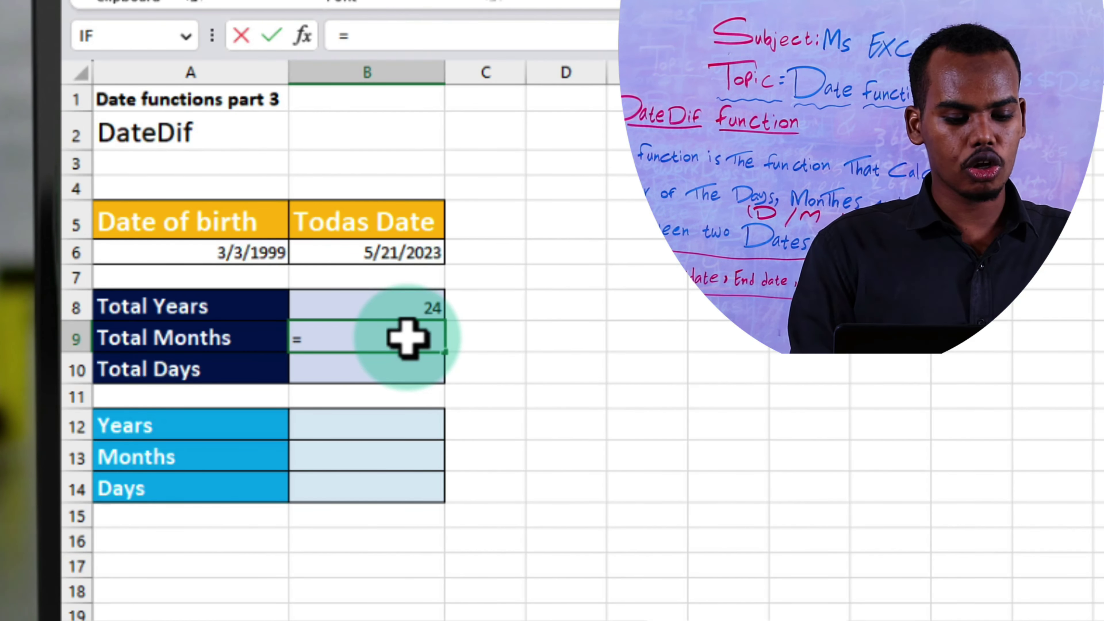
Enter =DATEDIF(A6,B6,"m") in B9 so Total Months shows 290, then check it
{"action": "type", "text": "date"}
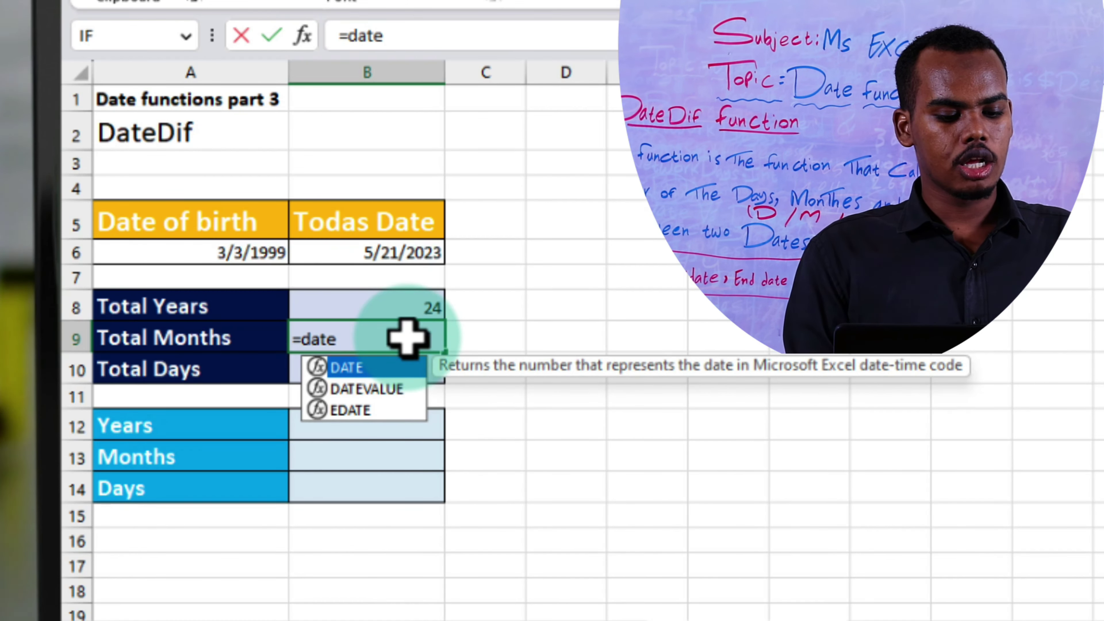
{"action": "type", "text": "dif"}
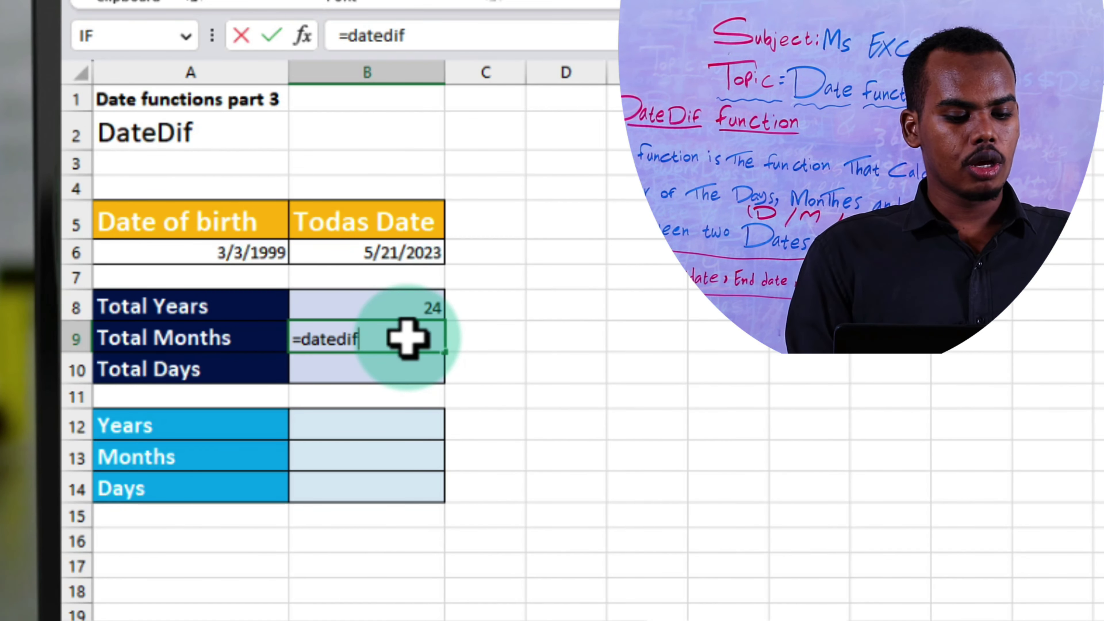
{"action": "type", "text": "("}
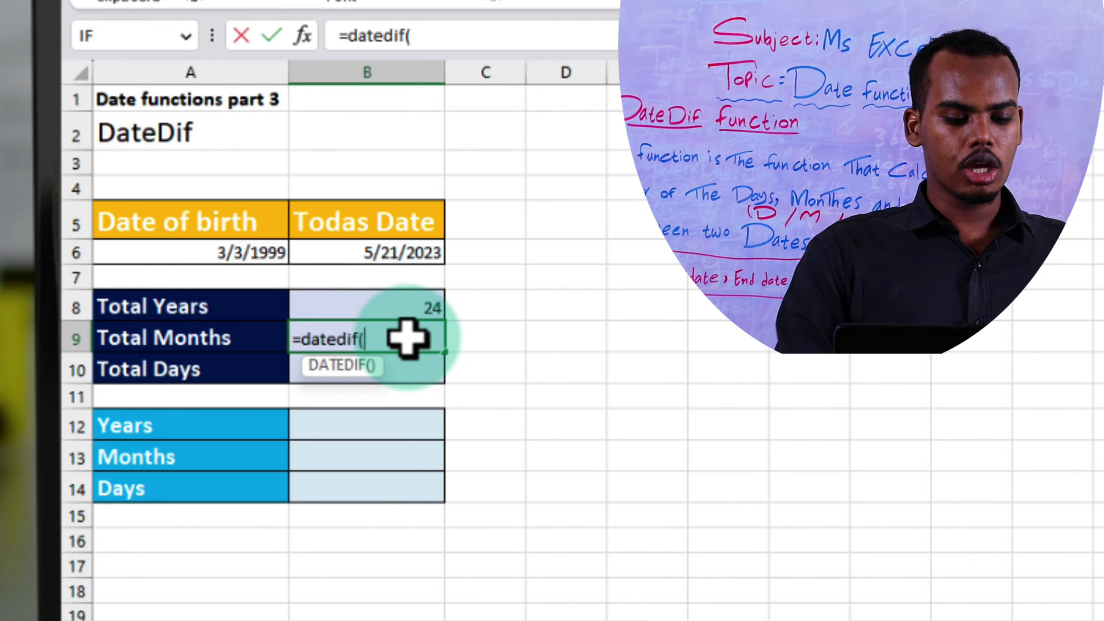
{"action": "left_click", "coordinate": [261, 252]}
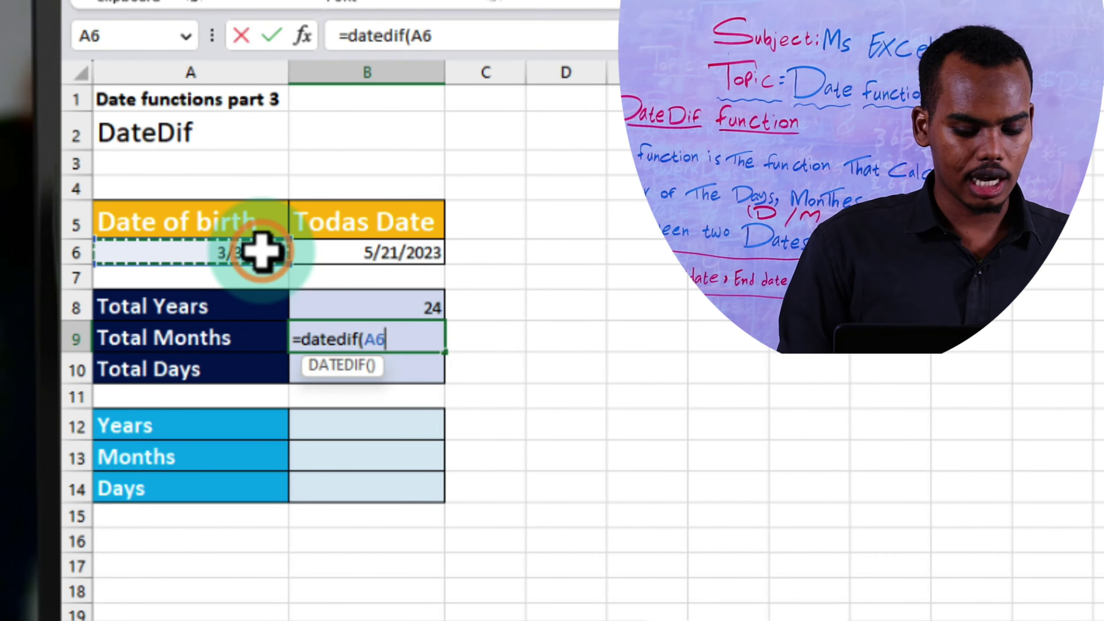
{"action": "type", "text": ","}
{"action": "left_click", "coordinate": [366, 258]}
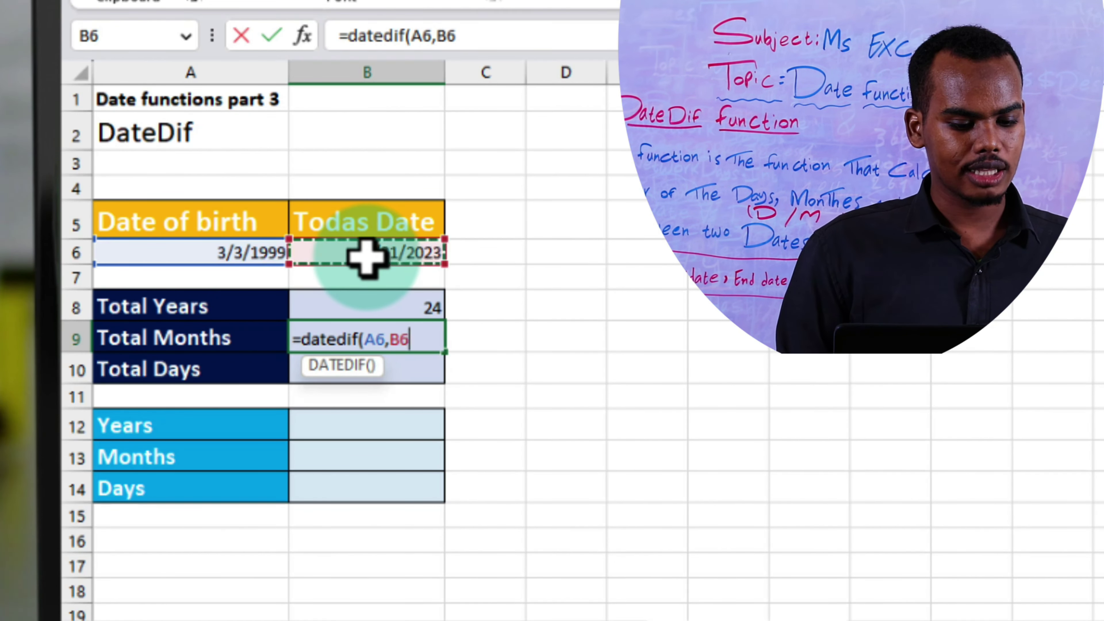
{"action": "type", "text": ",\"m"}
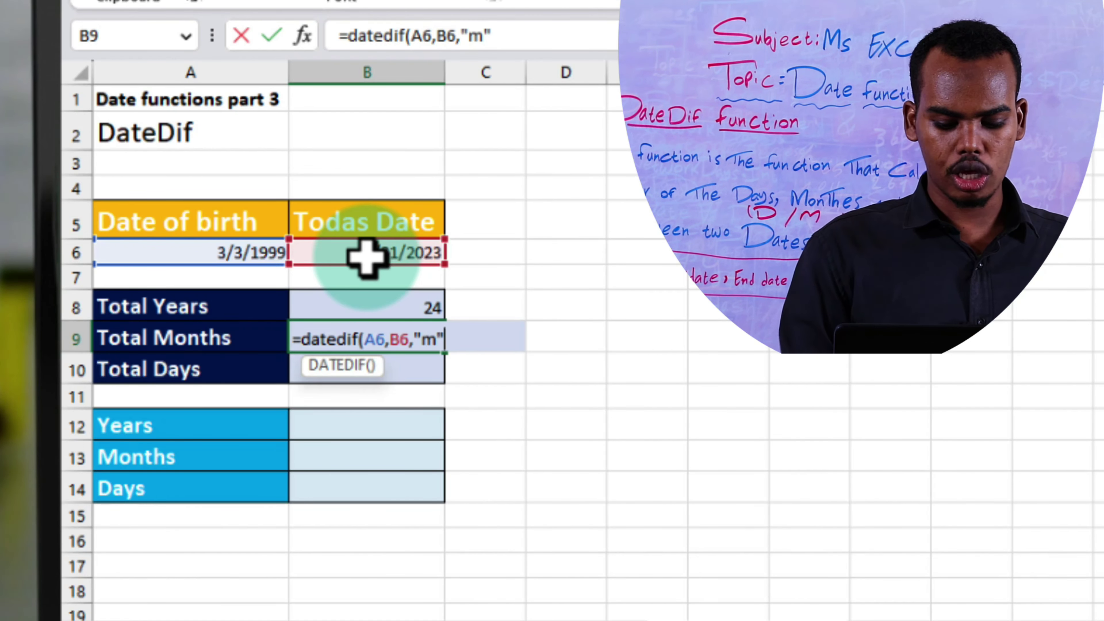
{"action": "type", "text": ")"}
{"action": "key", "text": "Return"}
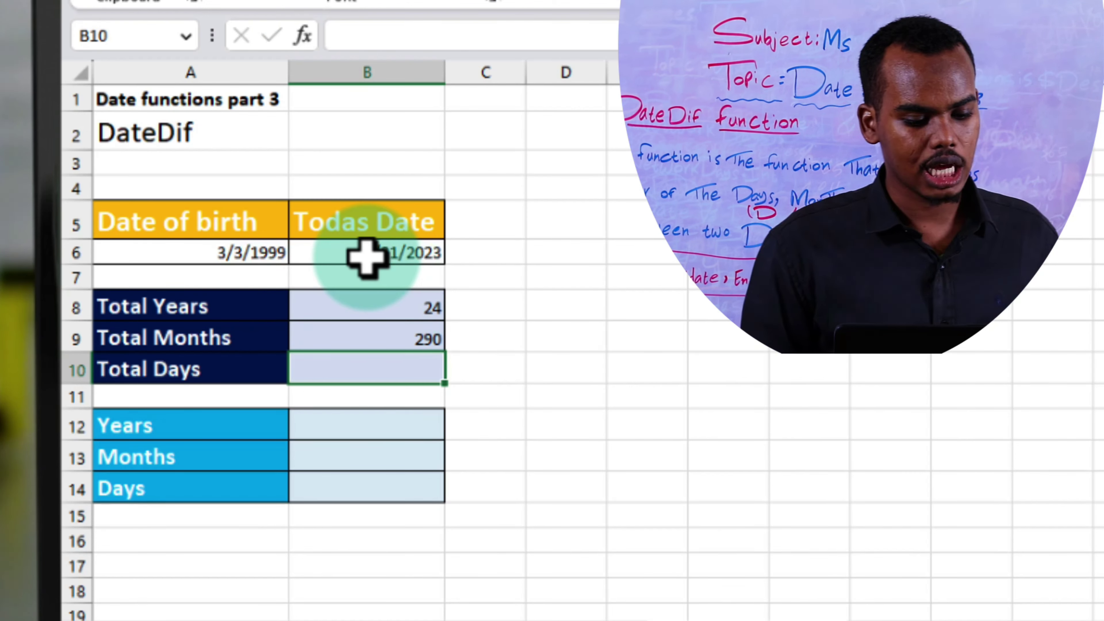
{"action": "left_click", "coordinate": [387, 340]}
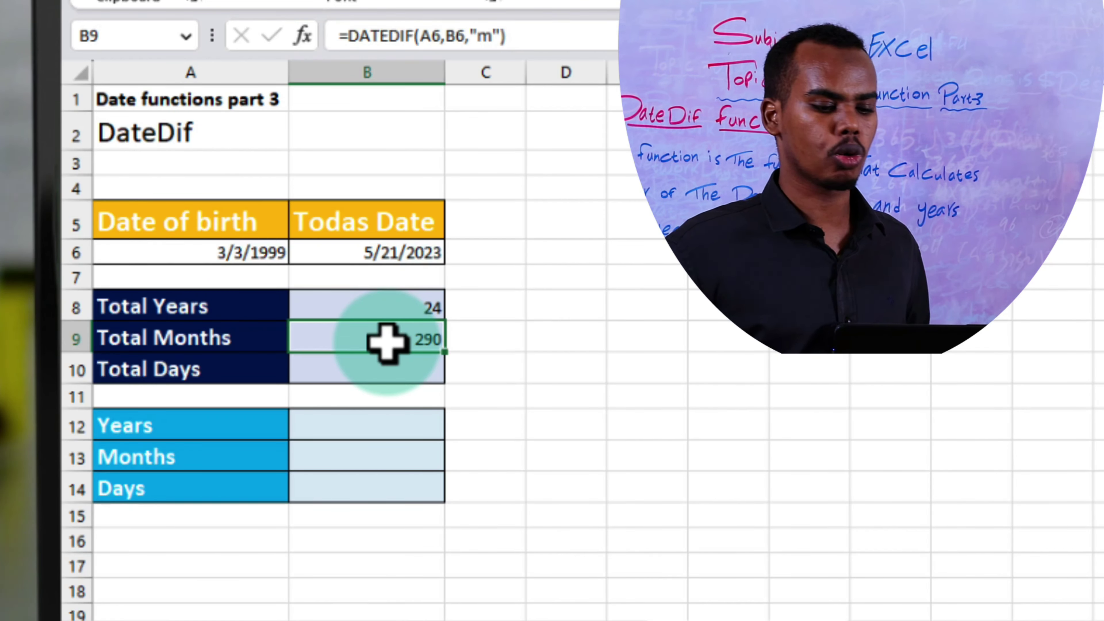
{"action": "left_click", "coordinate": [401, 371]}
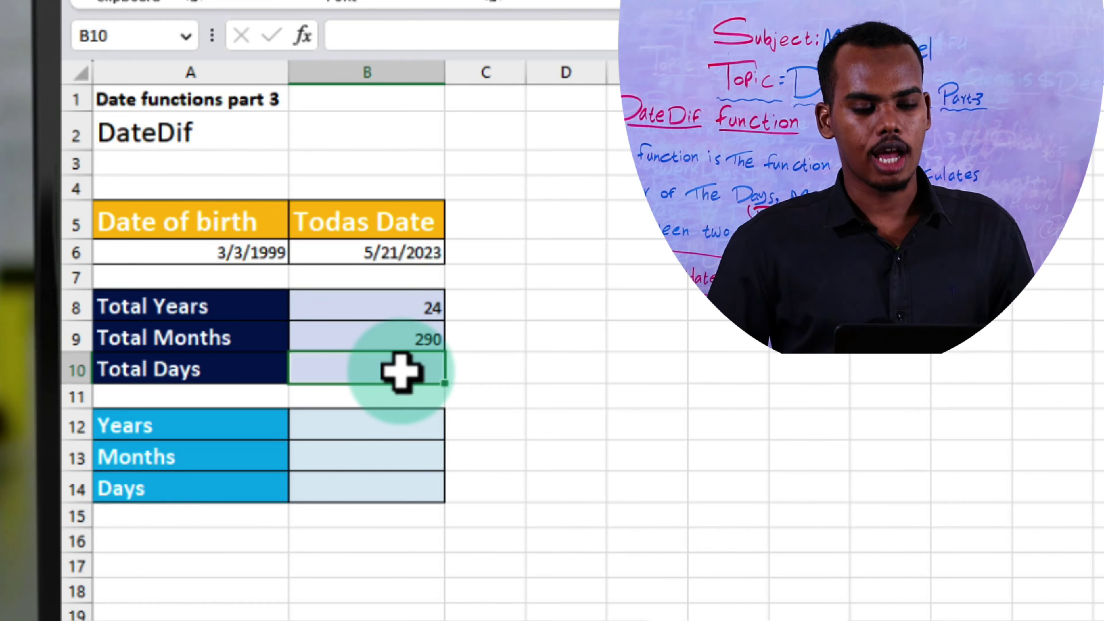
Enter =DATEDIF(A6,B6,"D") in B10 so Total Days shows 8845
{"action": "type", "text": "="}
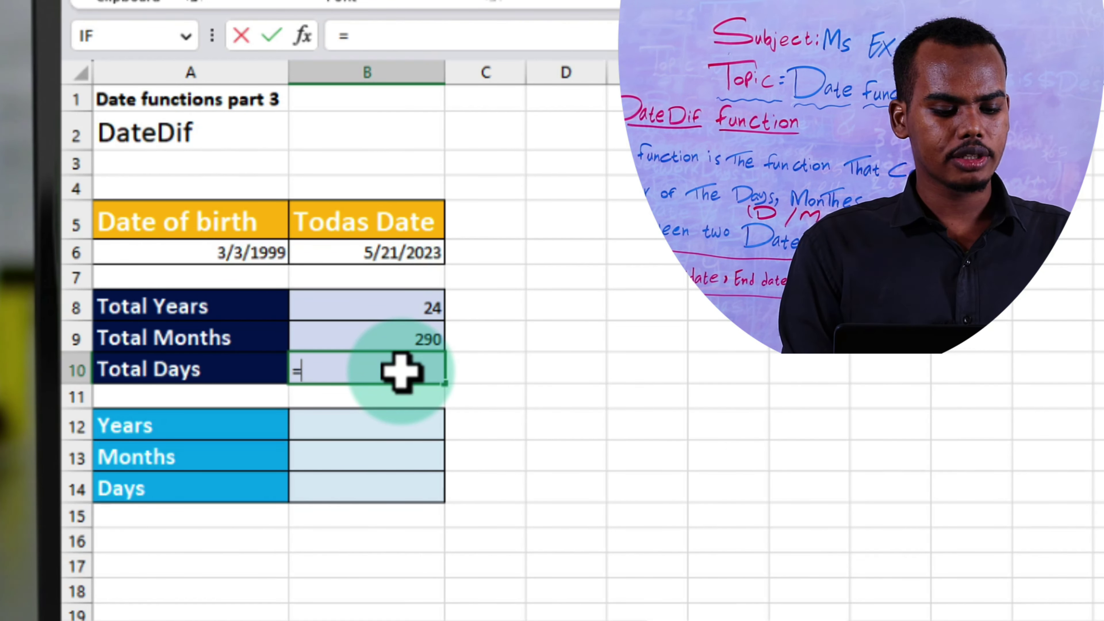
{"action": "type", "text": "Datedif"}
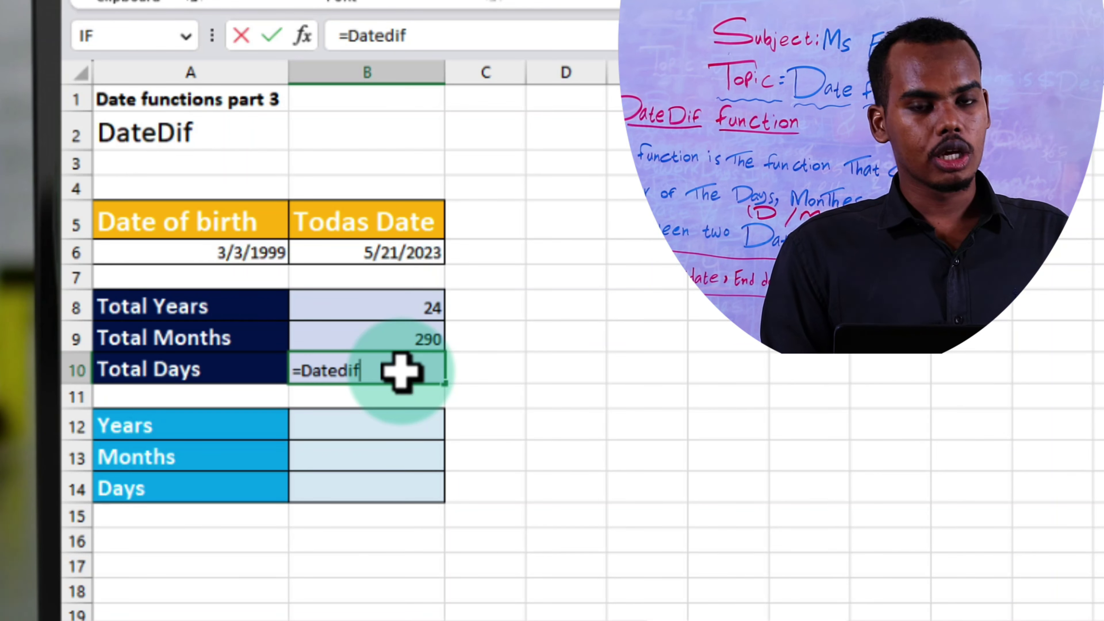
{"action": "type", "text": "("}
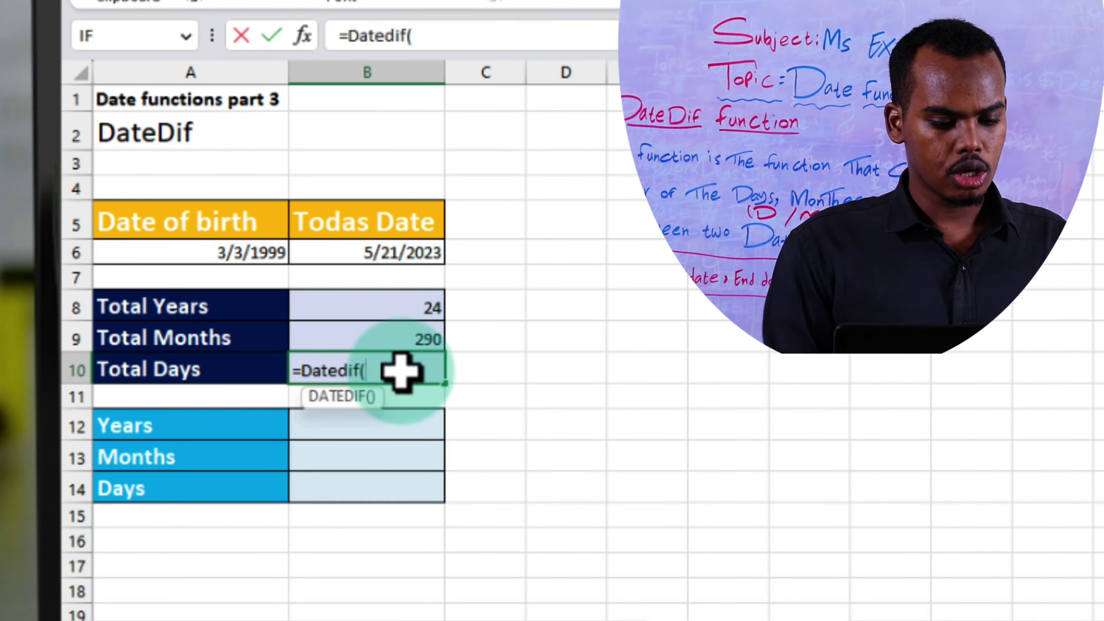
{"action": "left_click", "coordinate": [239, 256]}
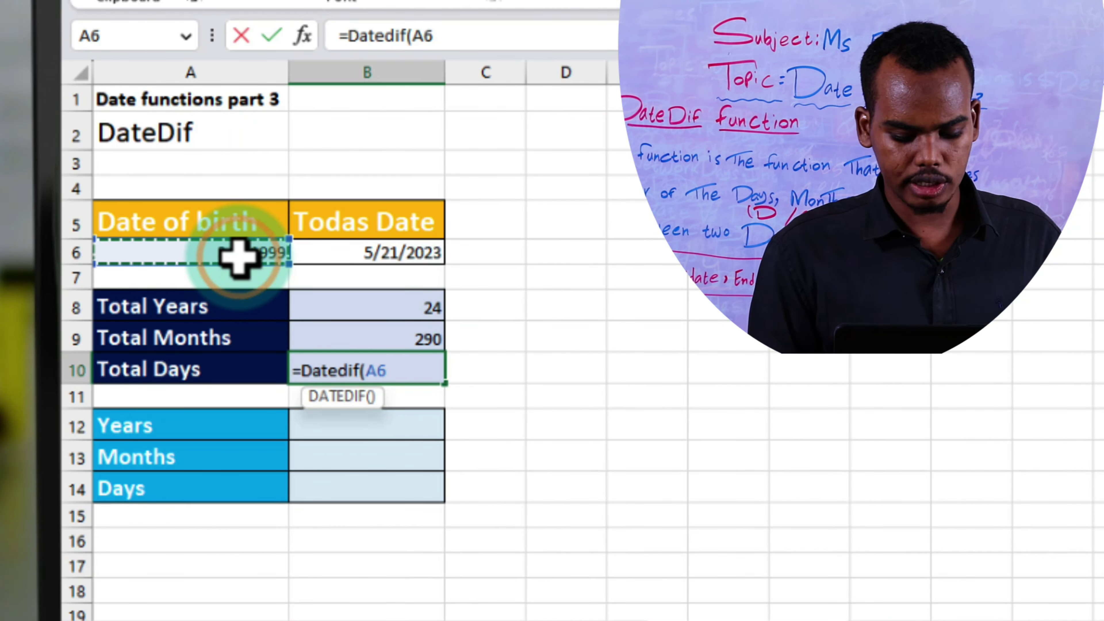
{"action": "type", "text": ","}
{"action": "left_click", "coordinate": [355, 252]}
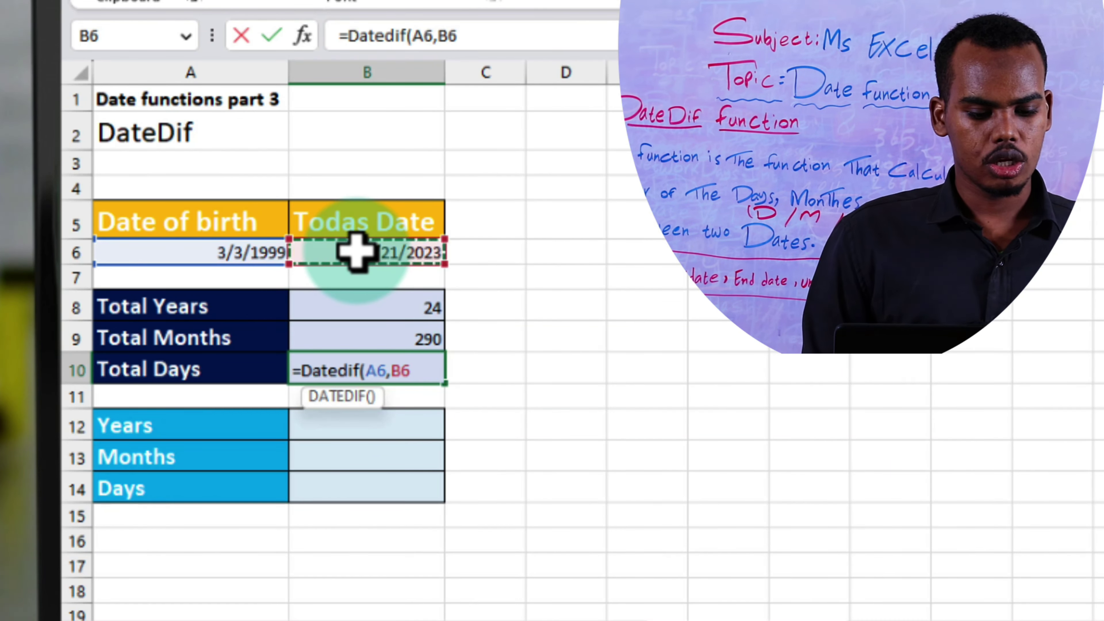
{"action": "type", "text": ",\"D"}
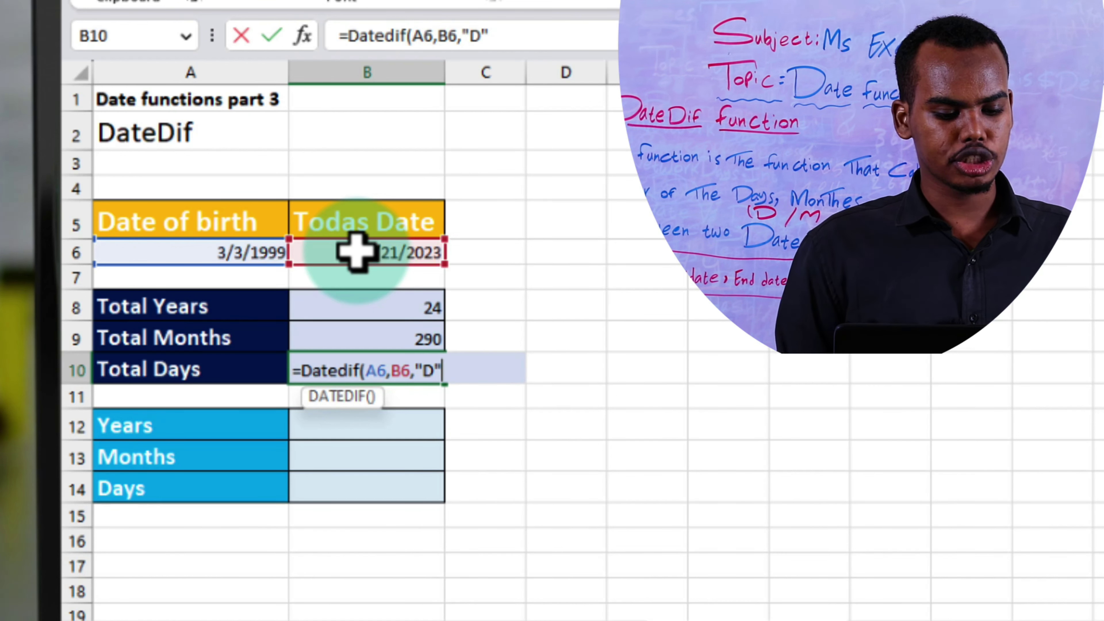
{"action": "key", "text": "Return"}
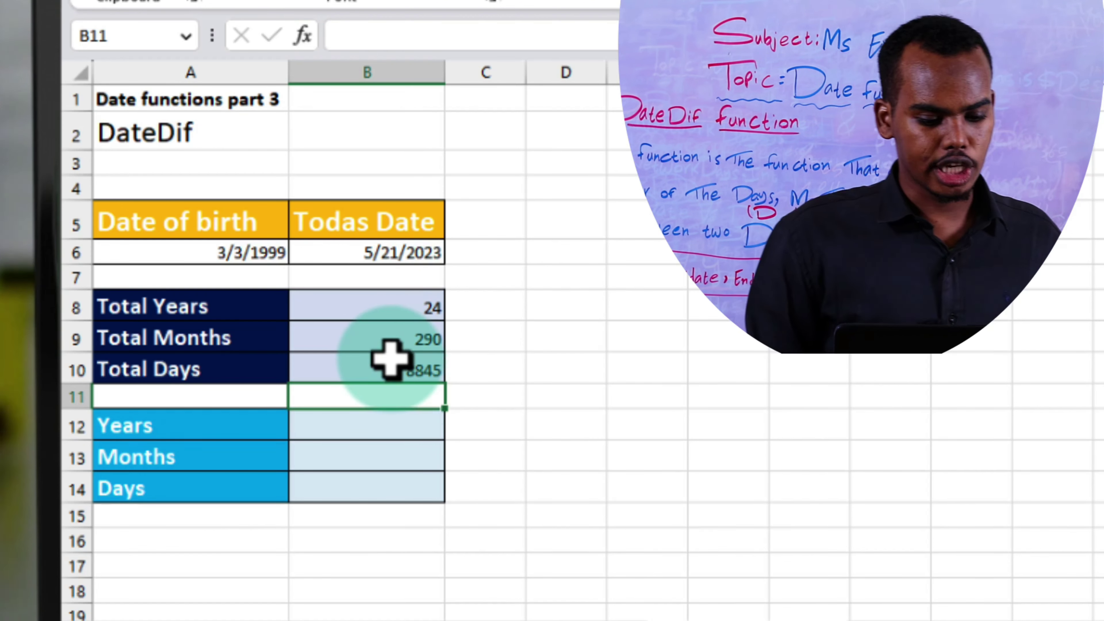
{"action": "left_click", "coordinate": [424, 371]}
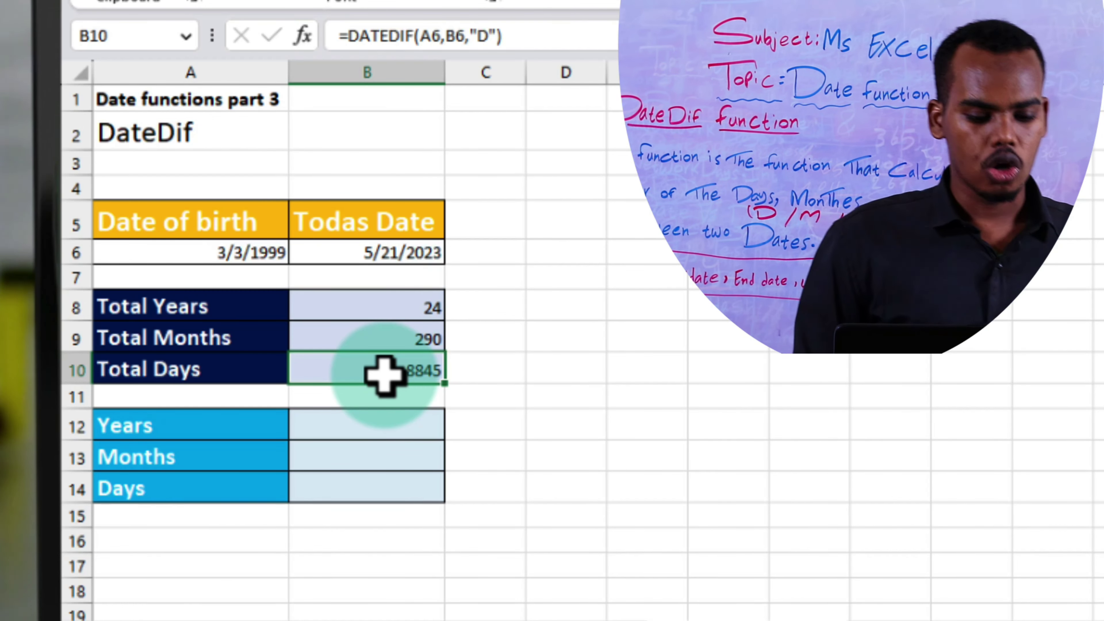
{"action": "left_click", "coordinate": [413, 433]}
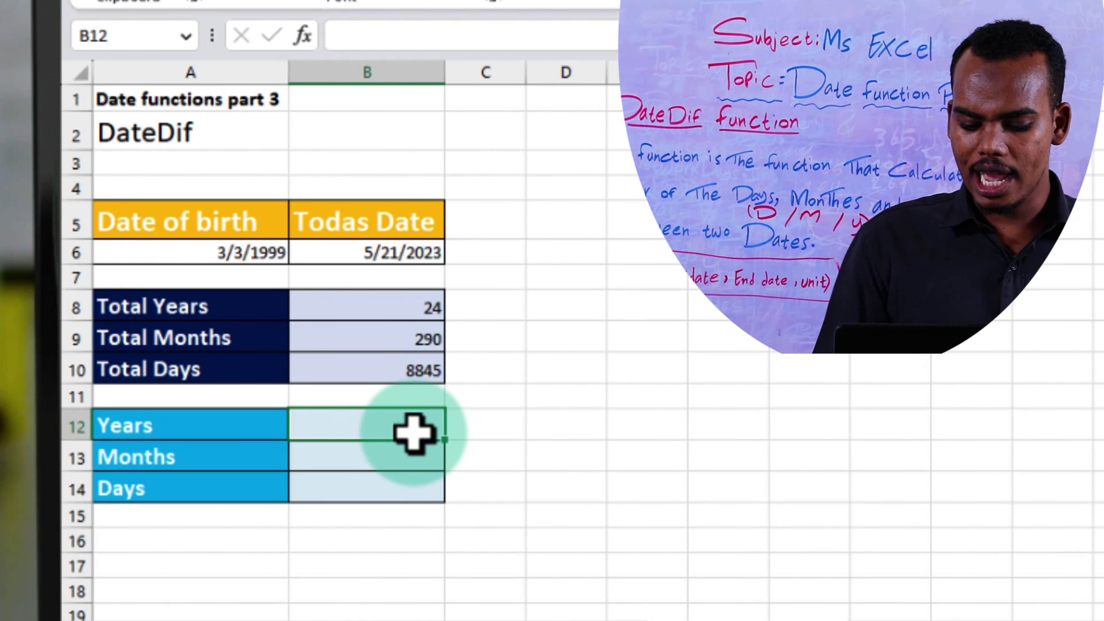
Enter =DATEDIF(A6,B6,"Y") in the Years cell B12 to get 24
{"action": "type", "text": "="}
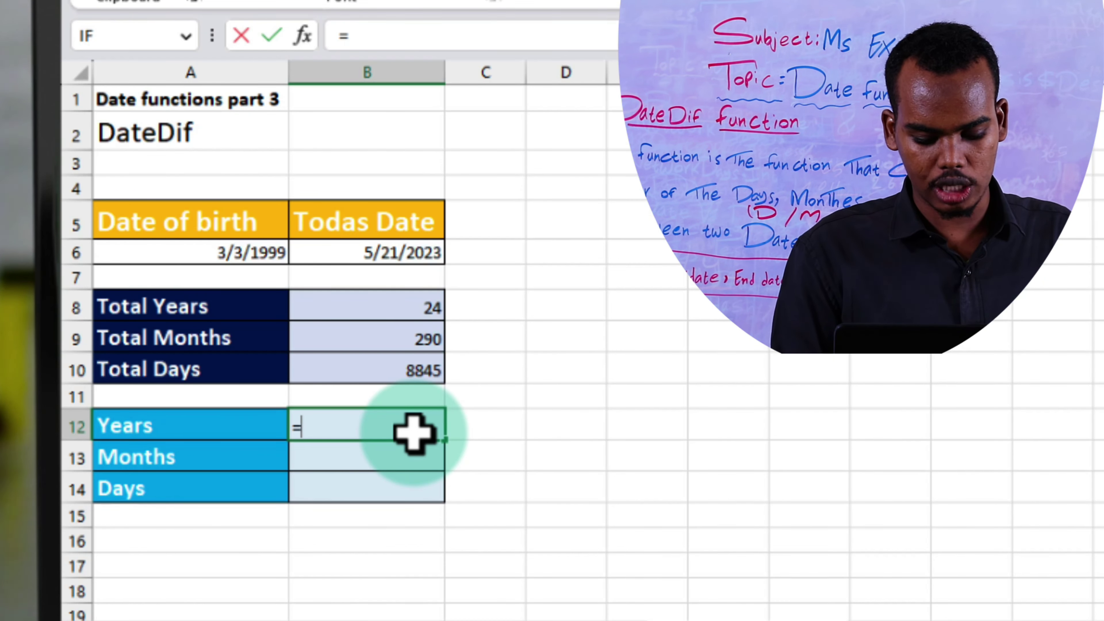
{"action": "type", "text": "dat"}
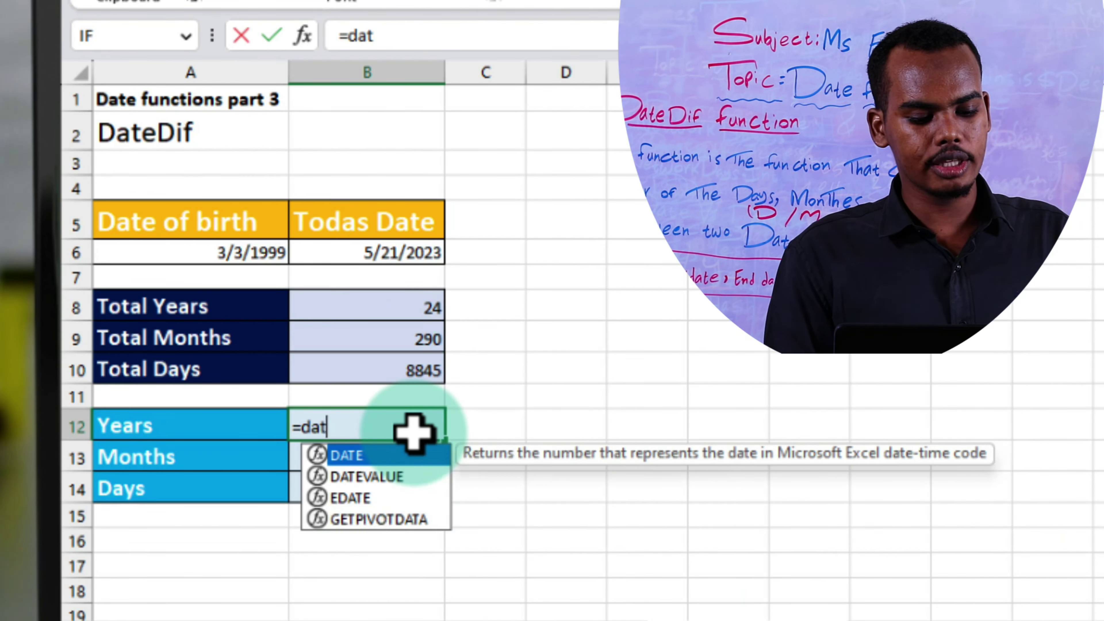
{"action": "type", "text": "edif"}
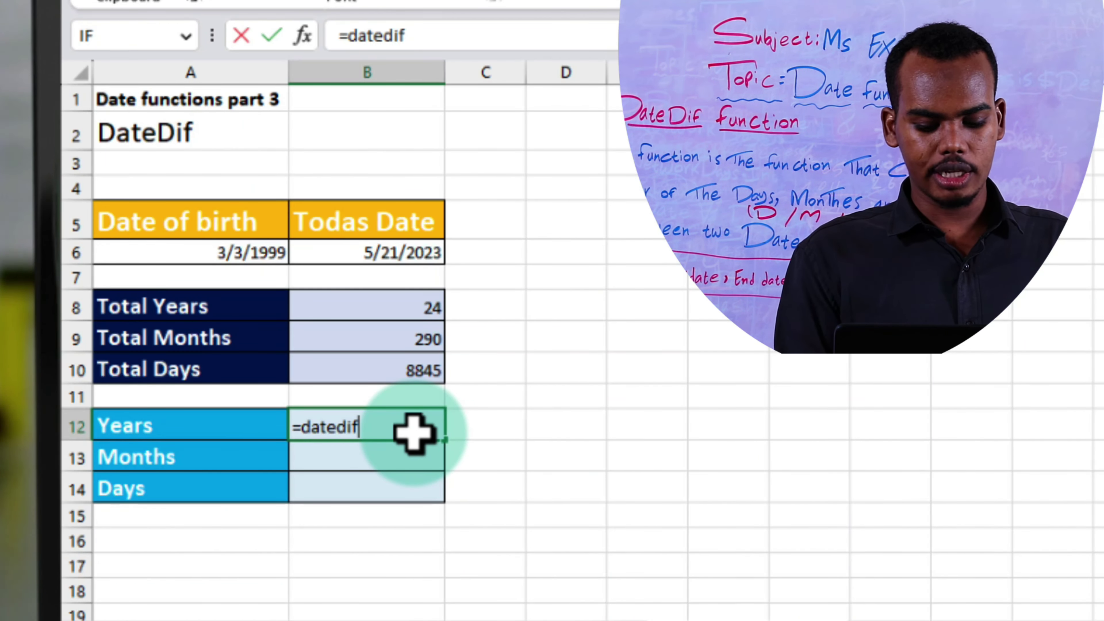
{"action": "type", "text": "("}
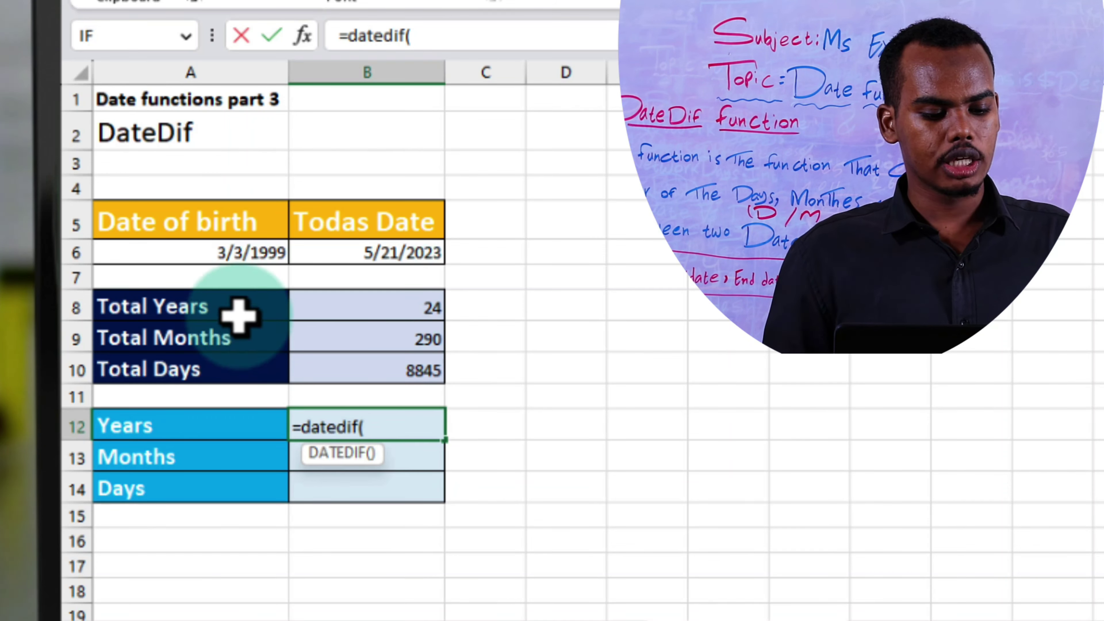
{"action": "left_click", "coordinate": [242, 255]}
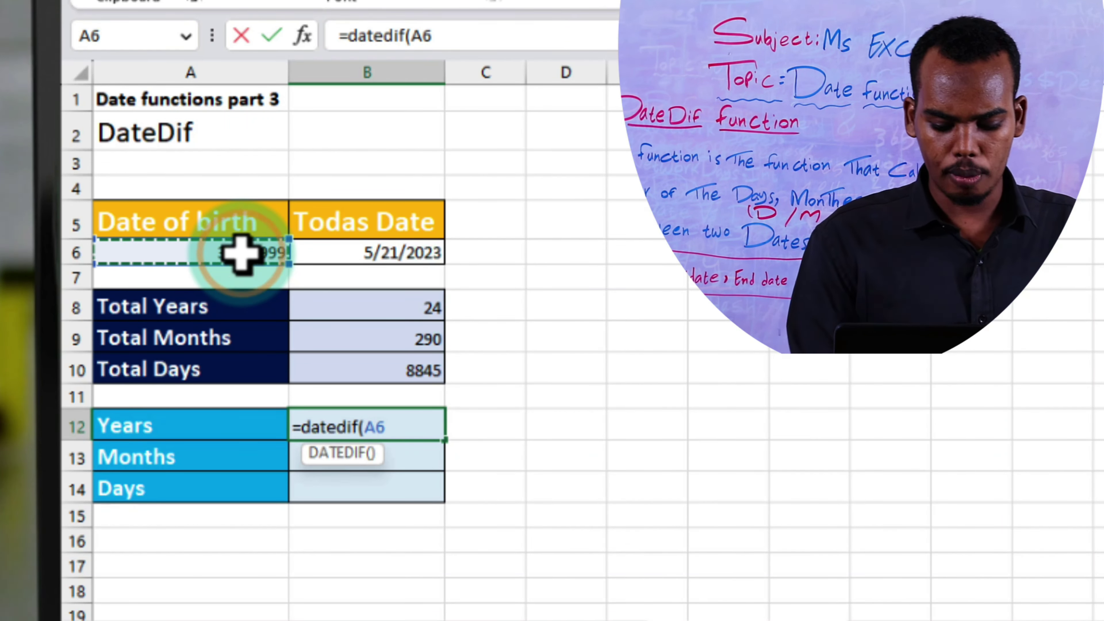
{"action": "type", "text": ","}
{"action": "left_click", "coordinate": [343, 250]}
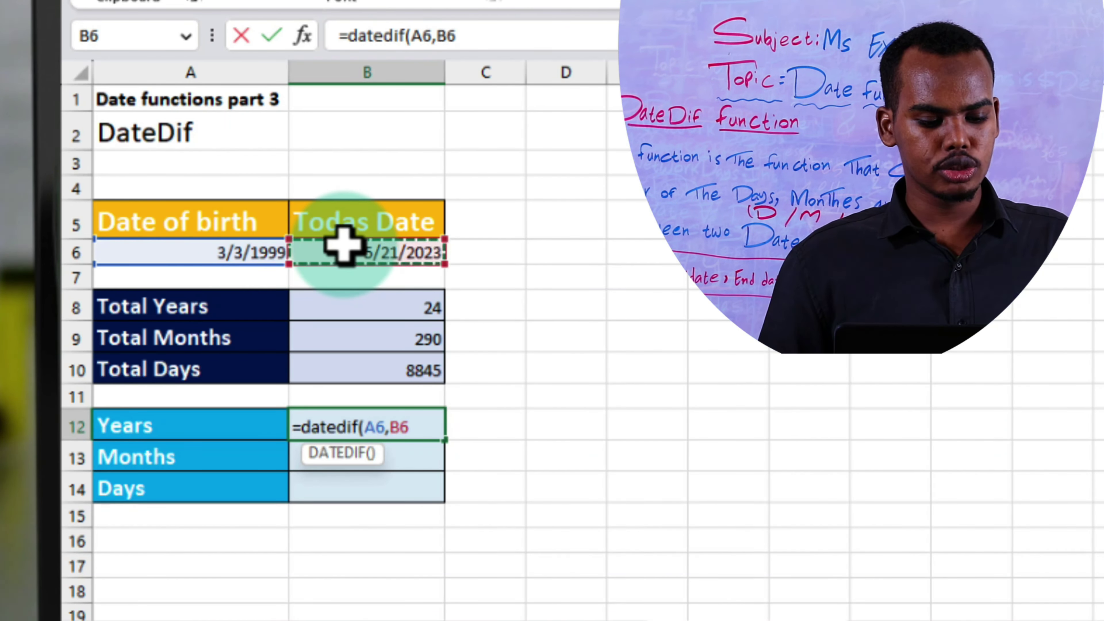
{"action": "type", "text": ",\"Y"}
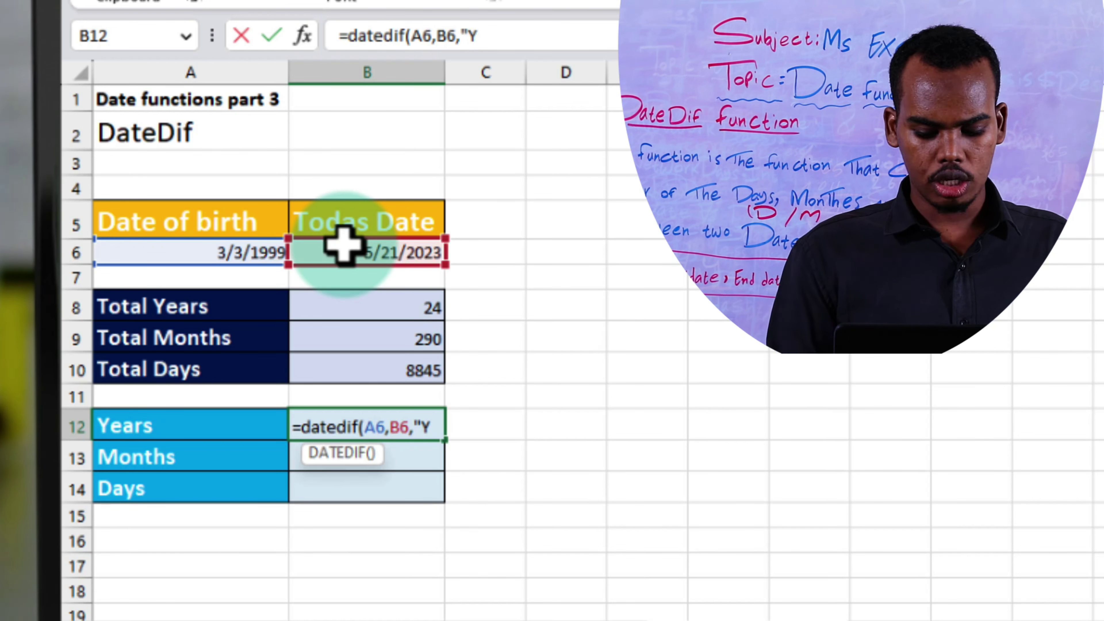
{"action": "key", "text": "Return"}
{"action": "type", "text": "="}
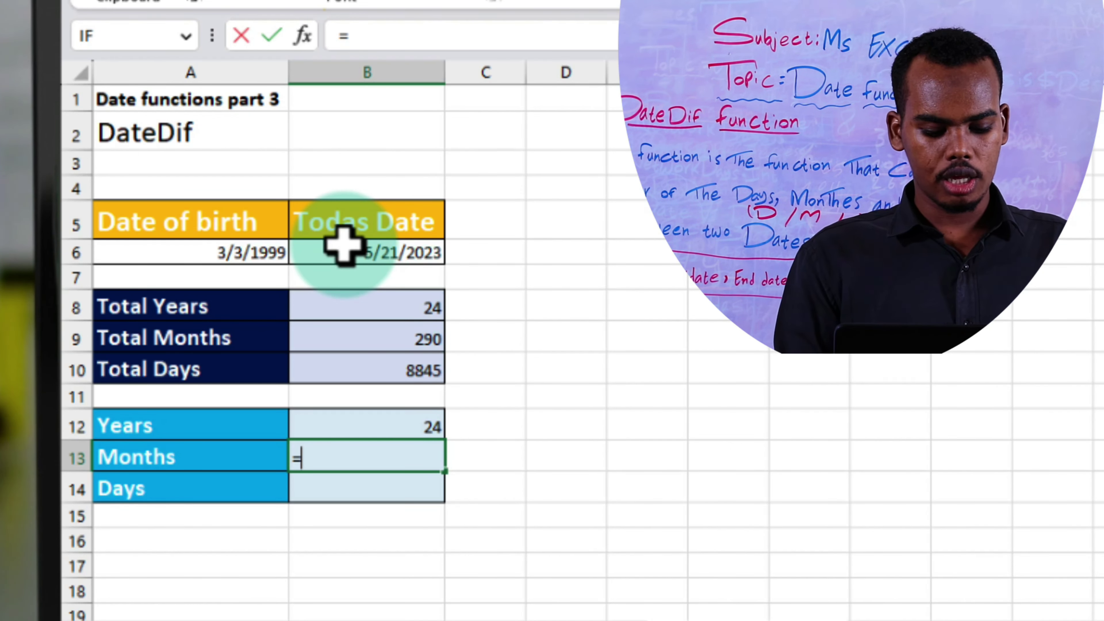
Enter =DATEDIF(A6,B6,"ym") in B13 so the leftover Months shows 2
{"action": "type", "text": "date"}
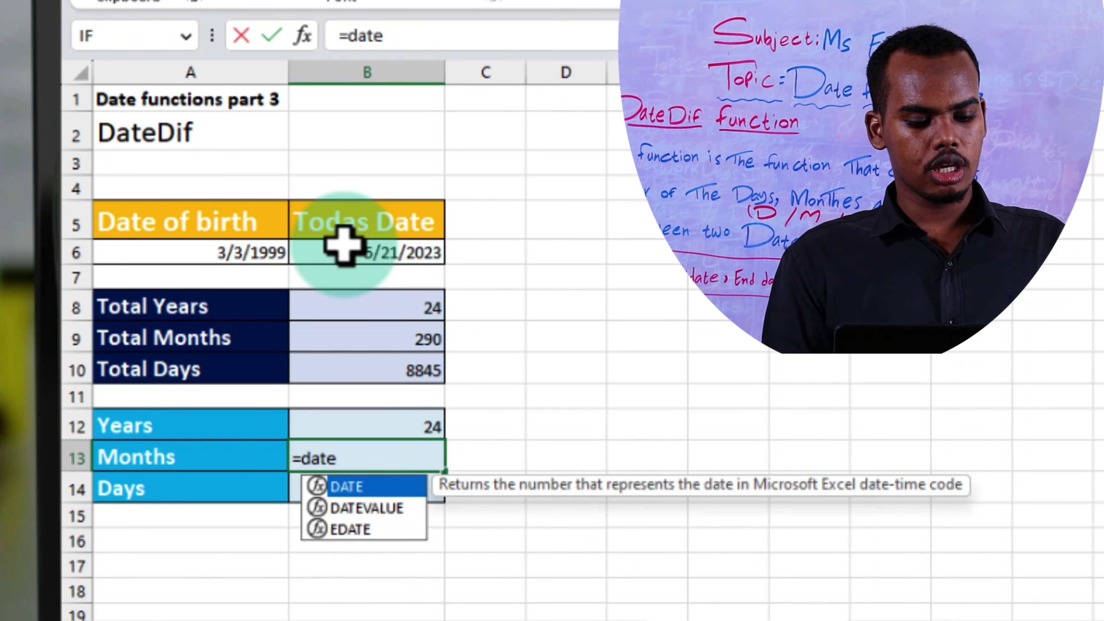
{"action": "type", "text": "dif"}
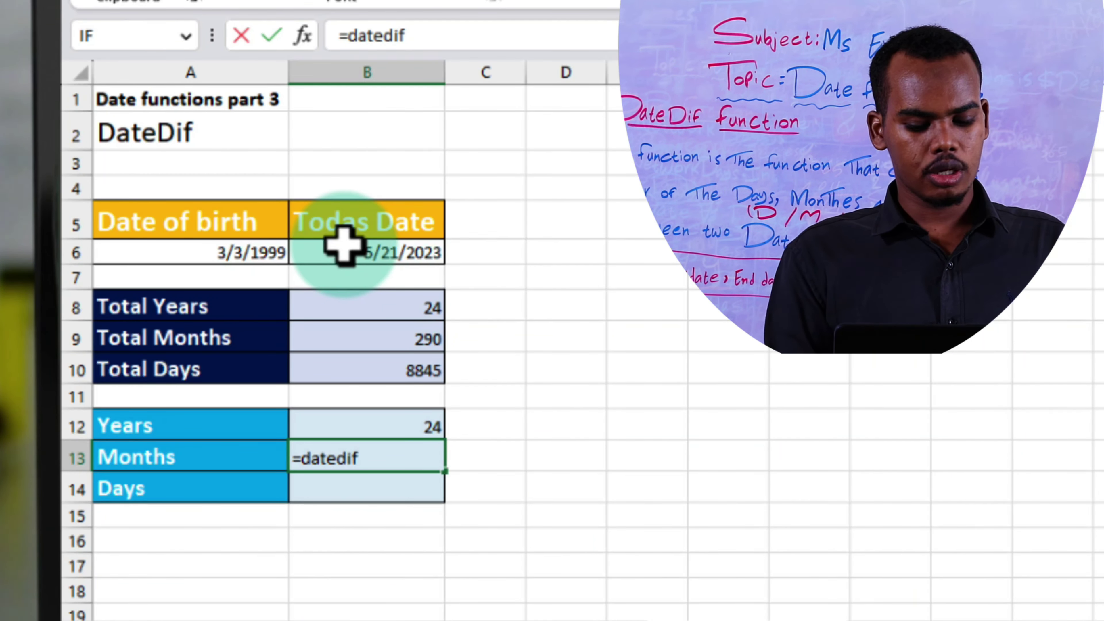
{"action": "type", "text": "("}
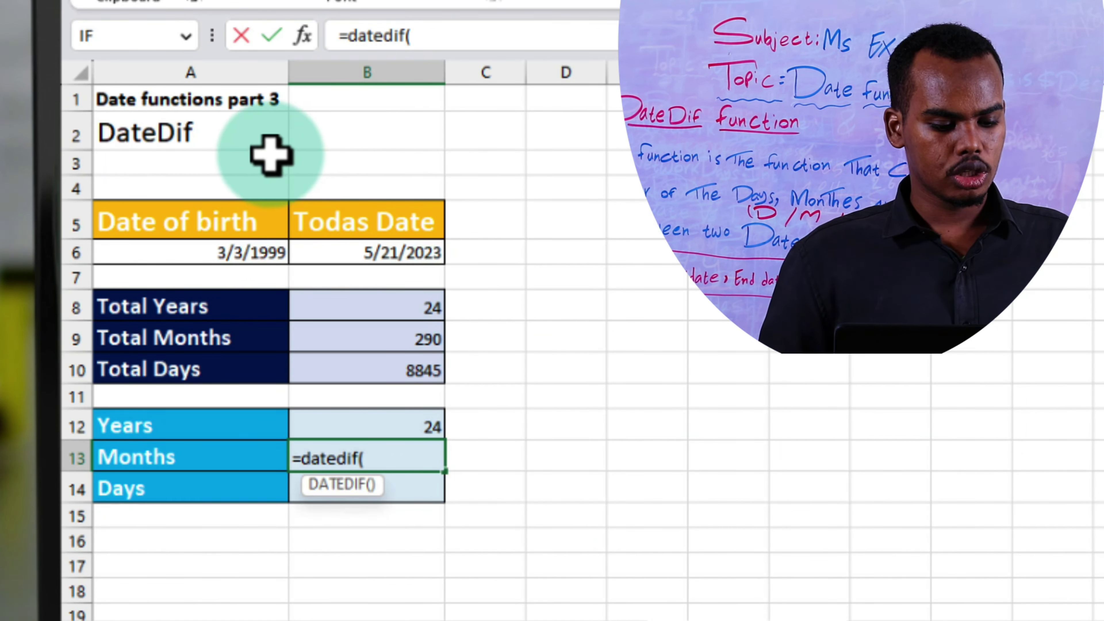
{"action": "left_click", "coordinate": [250, 264]}
{"action": "type", "text": ","}
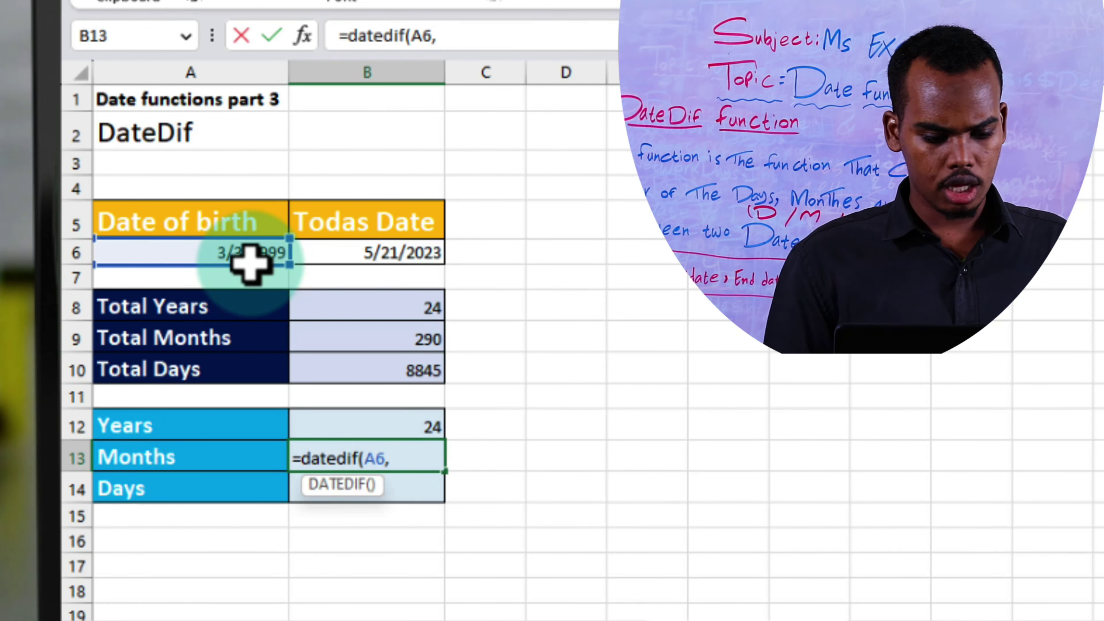
{"action": "left_click", "coordinate": [371, 256]}
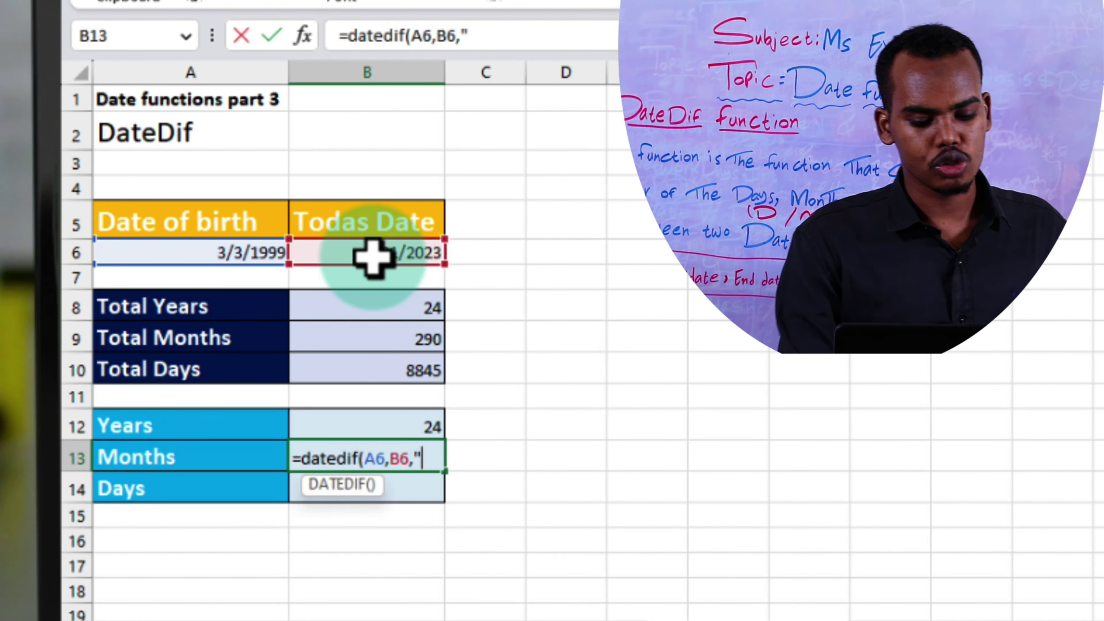
{"action": "type", "text": "y"}
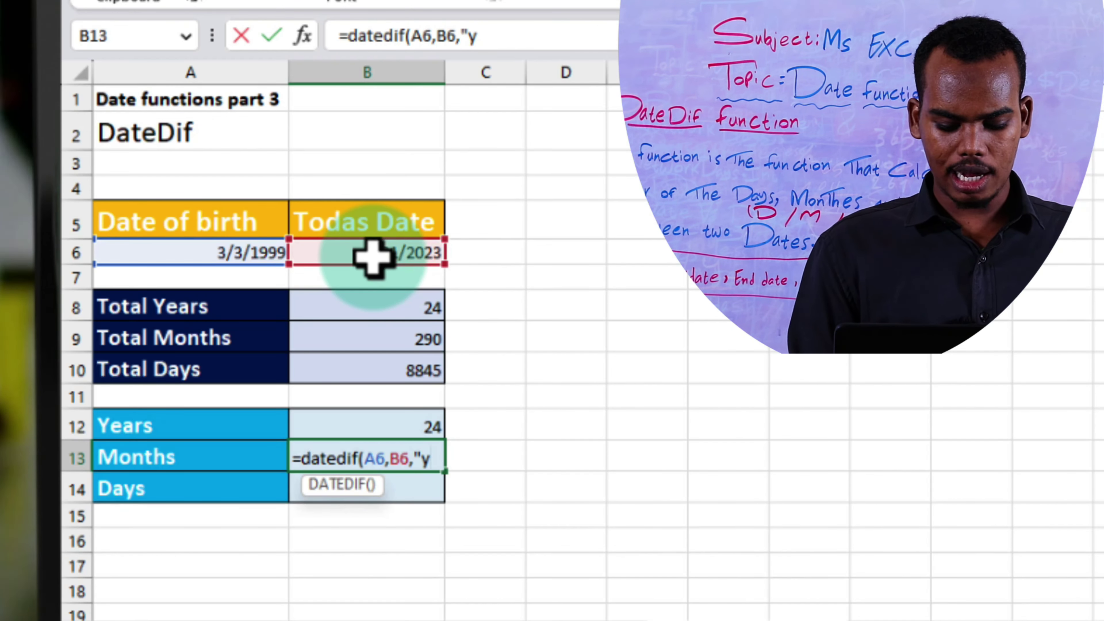
{"action": "type", "text": "m\""}
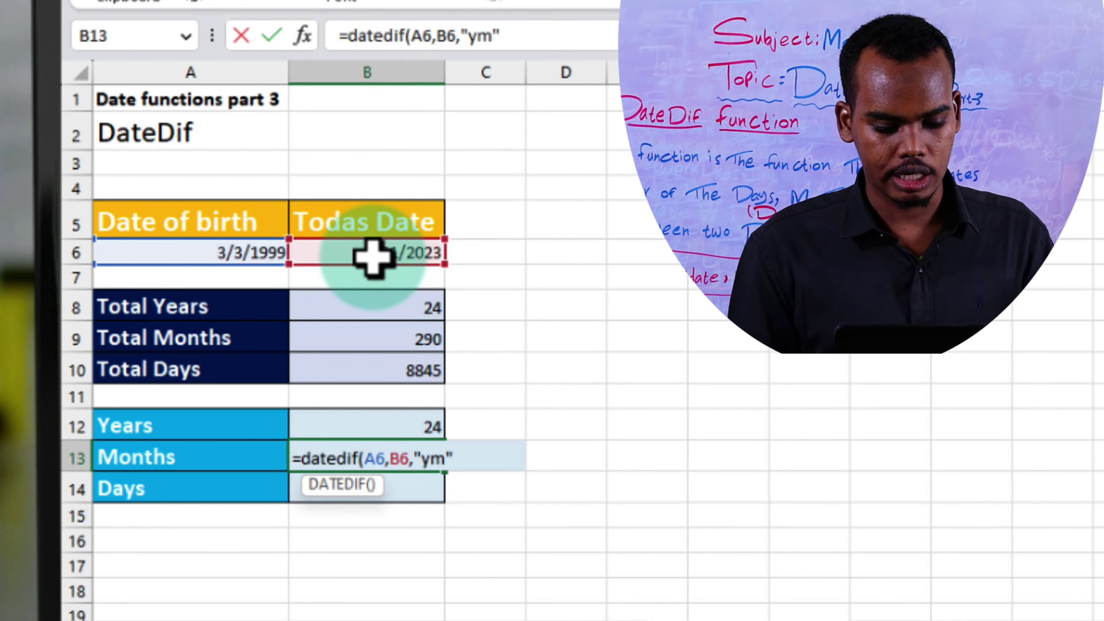
{"action": "key", "text": "Return"}
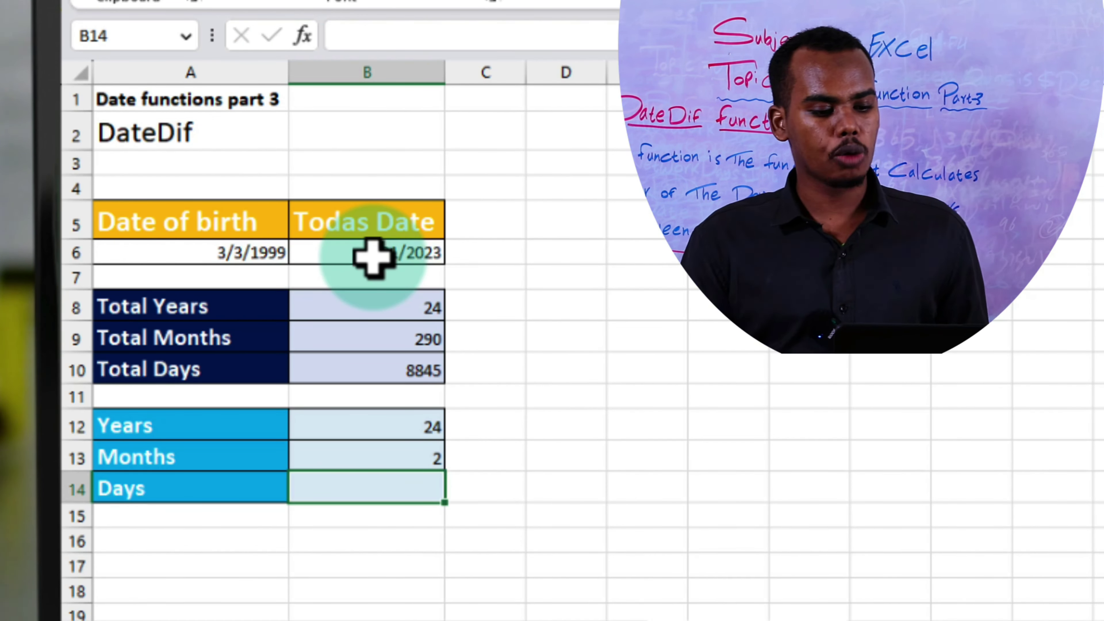
{"action": "left_click", "coordinate": [403, 462]}
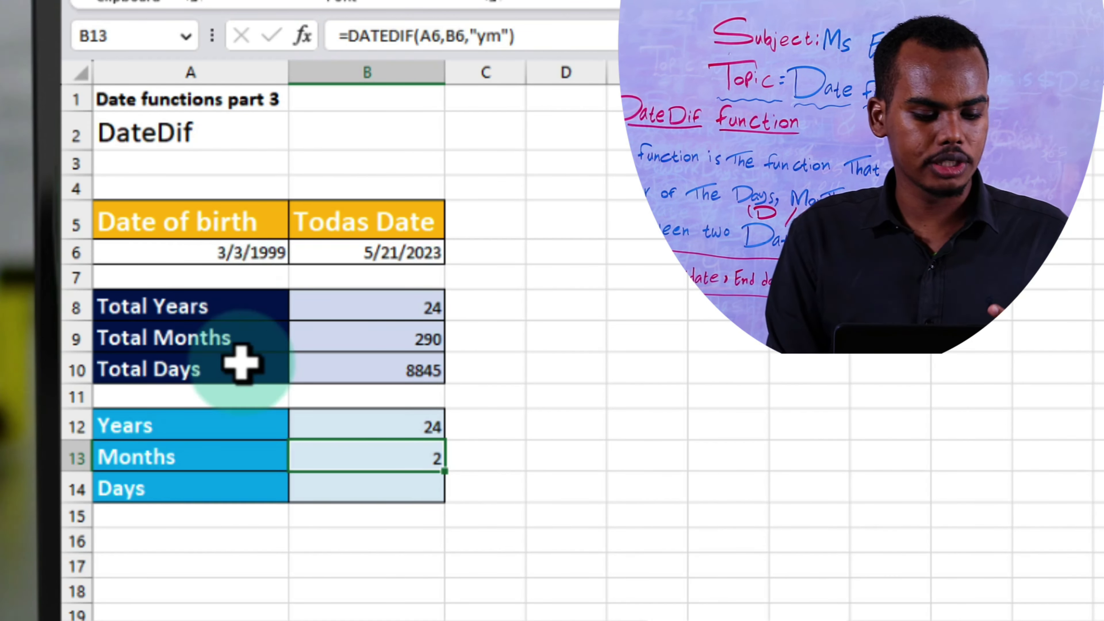
{"action": "left_click", "coordinate": [411, 484]}
{"action": "type", "text": "="}
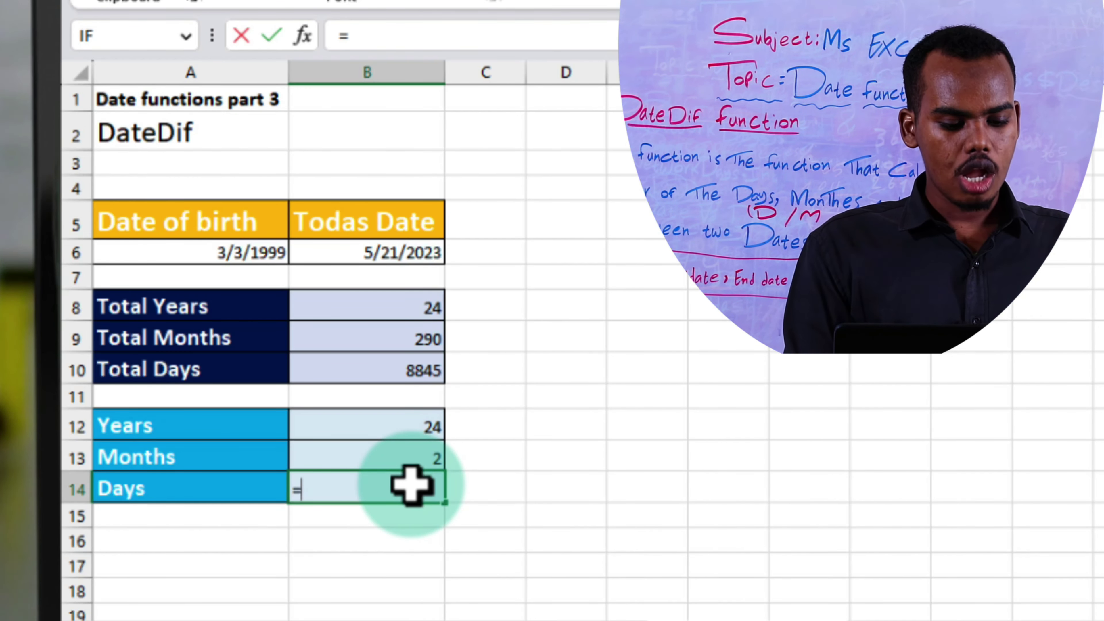
Enter =DATEDIF(A6,B6,"mD") in B14 for the leftover Days, 18
{"action": "type", "text": "Datei"}
{"action": "key", "text": "BackSpace"}
{"action": "type", "text": "dif"}
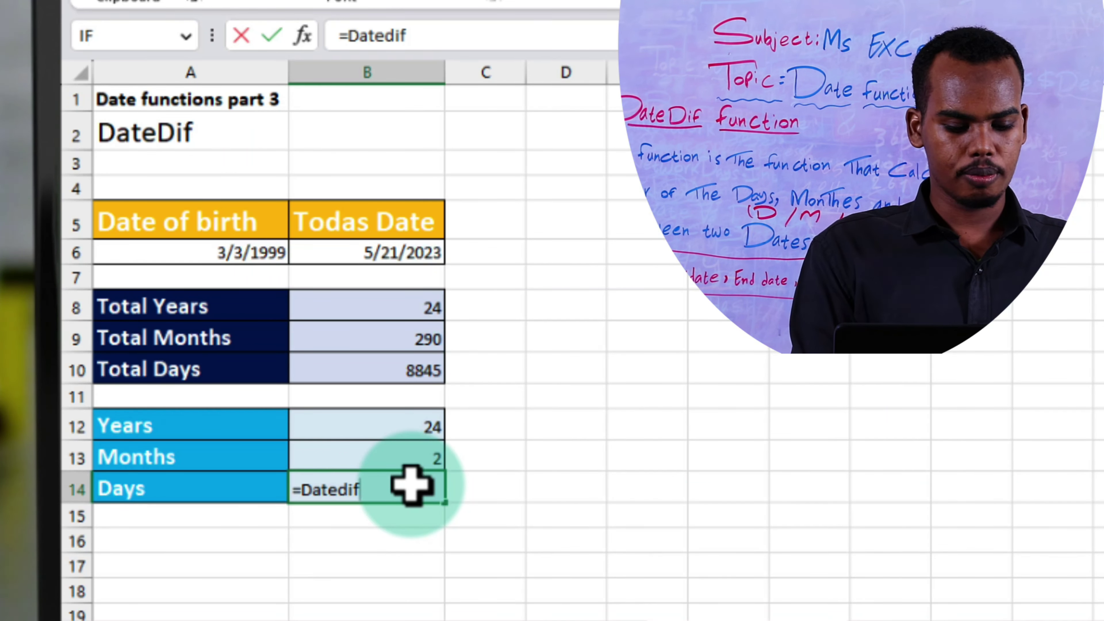
{"action": "type", "text": "("}
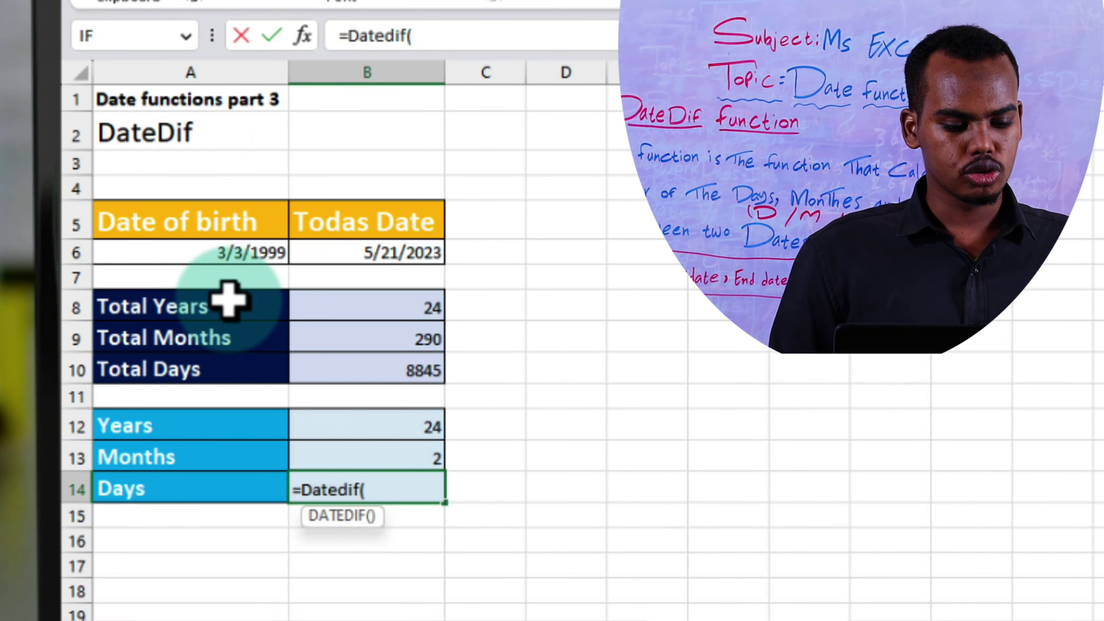
{"action": "left_click", "coordinate": [250, 259]}
{"action": "type", "text": ","}
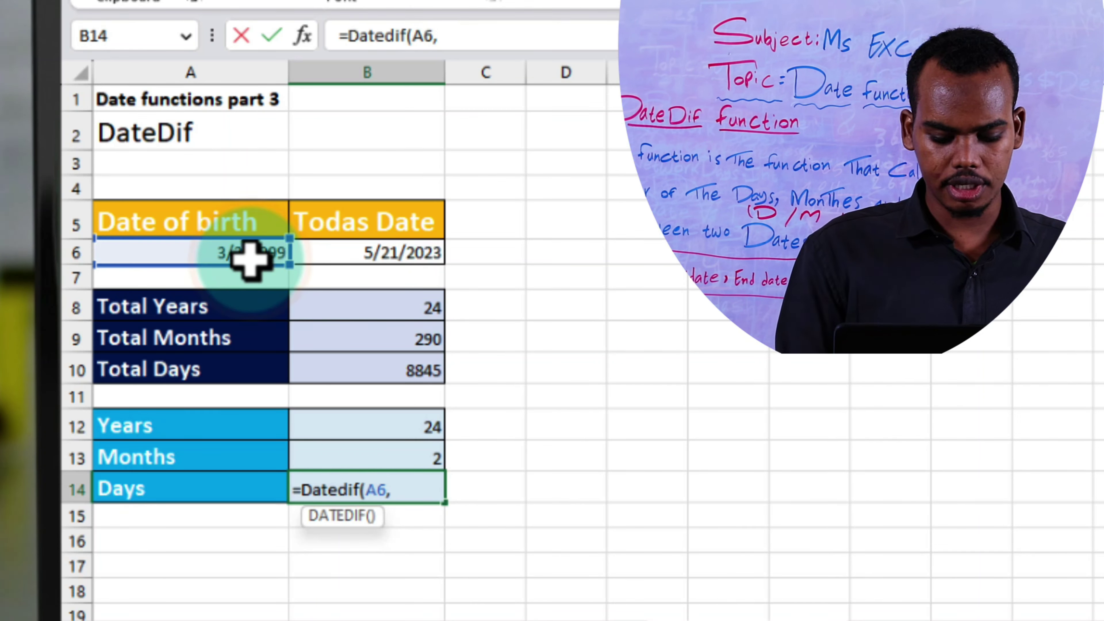
{"action": "left_click", "coordinate": [371, 246]}
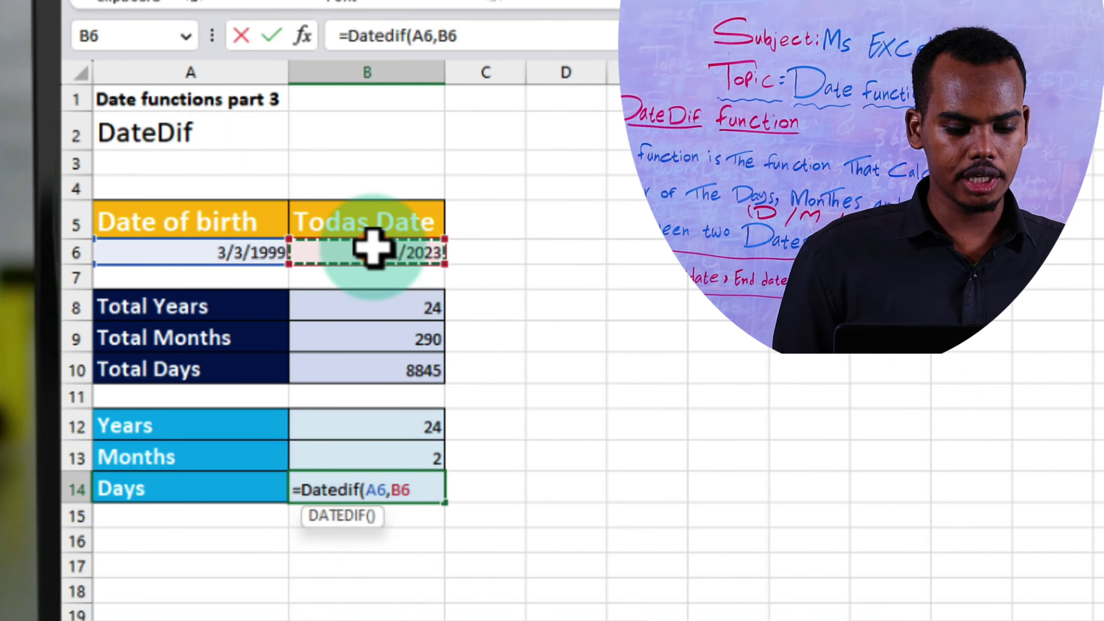
{"action": "type", "text": ",\""}
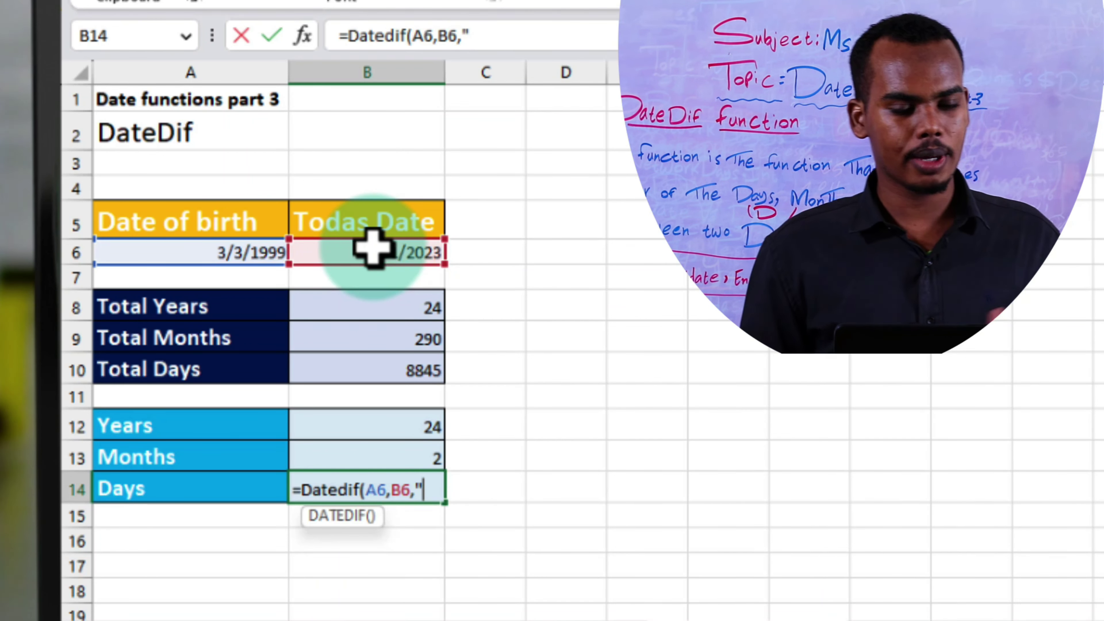
{"action": "type", "text": "m"}
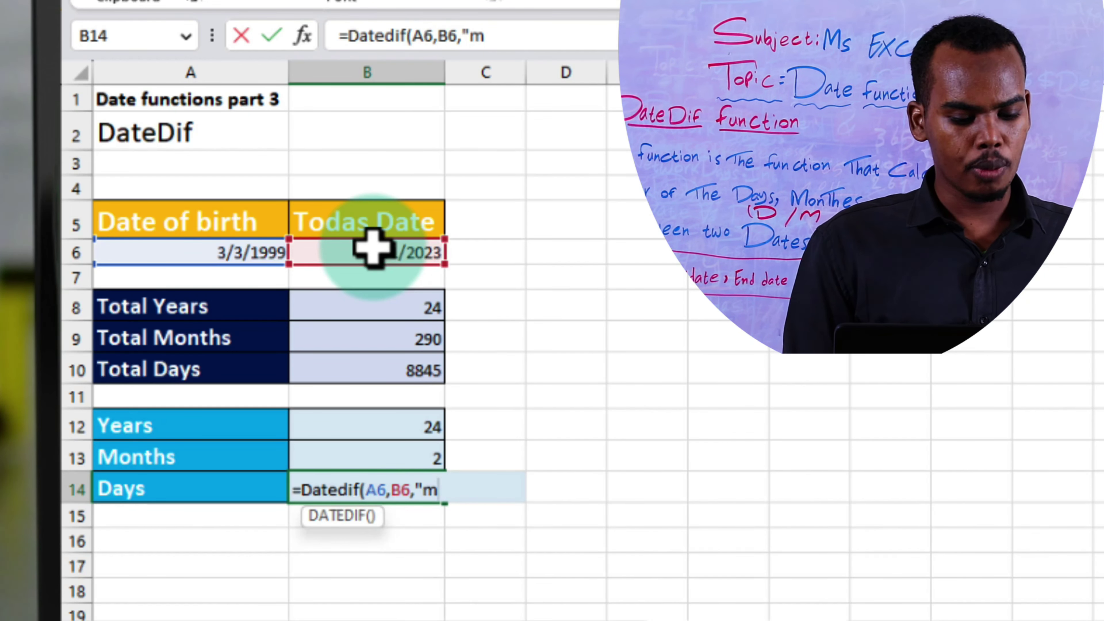
{"action": "type", "text": "D"}
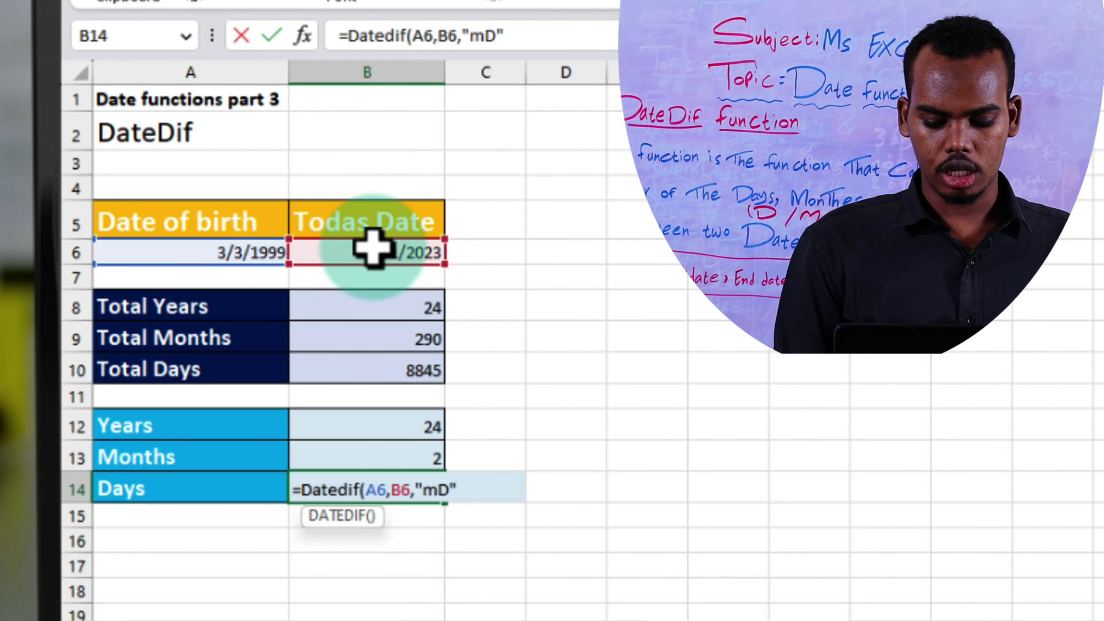
{"action": "key", "text": "Return"}
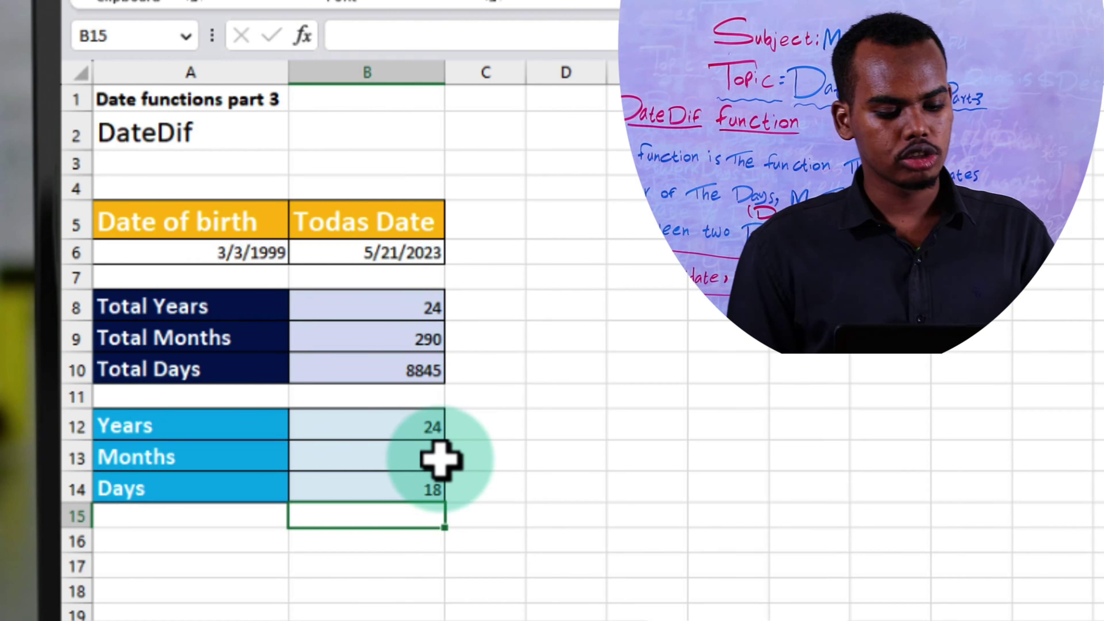
{"action": "left_click", "coordinate": [396, 486]}
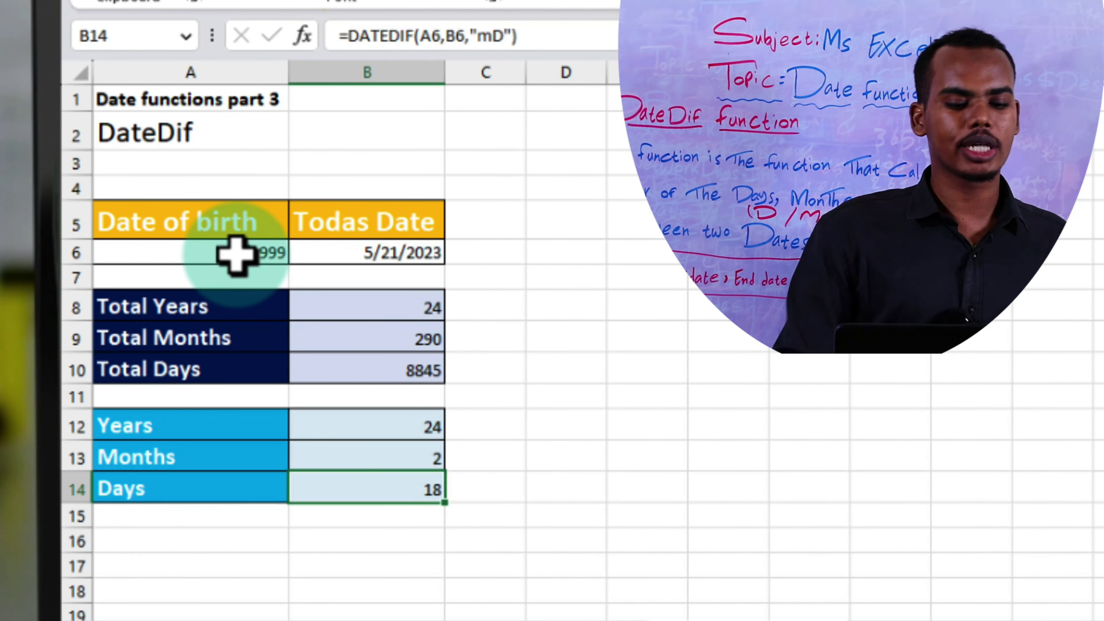
{"action": "left_click", "coordinate": [392, 426]}
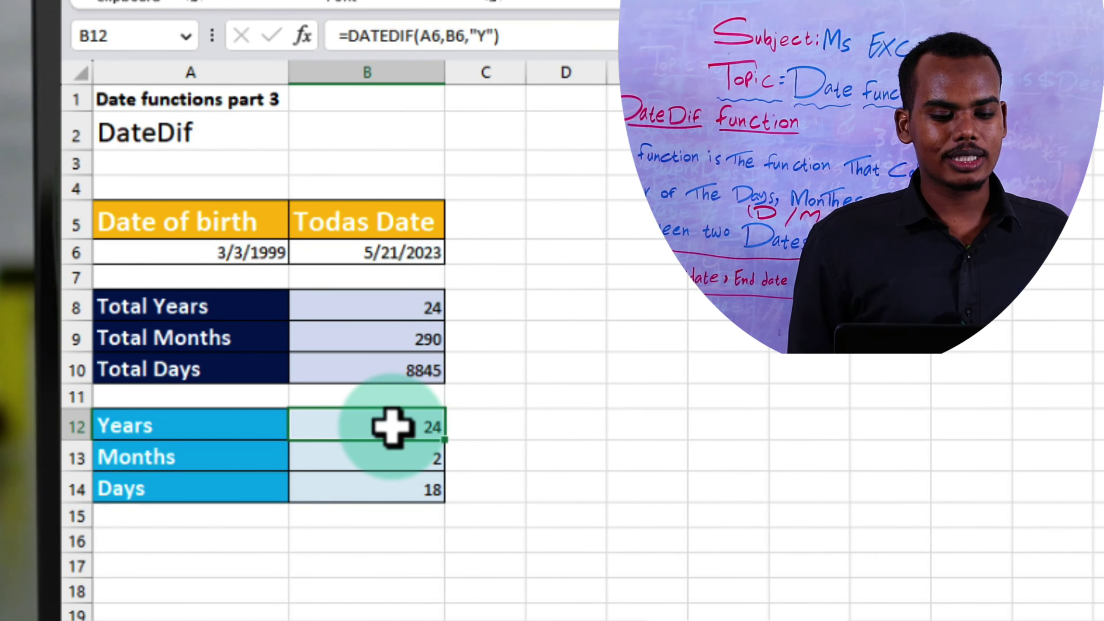
{"action": "left_click", "coordinate": [412, 462]}
{"action": "left_click", "coordinate": [413, 488]}
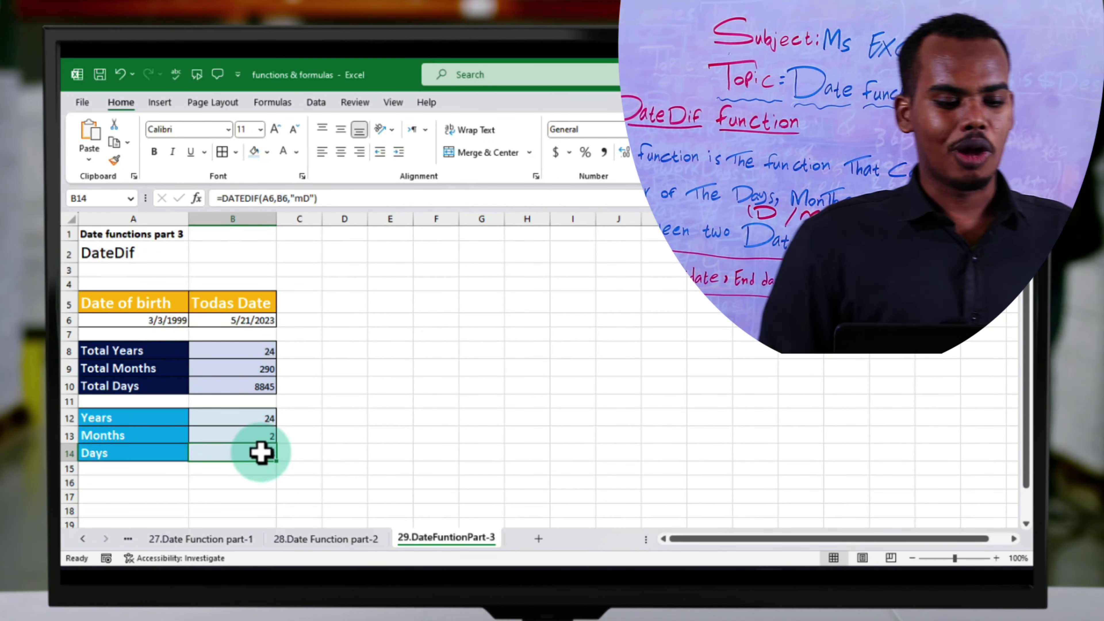
{"action": "left_click", "coordinate": [159, 253]}
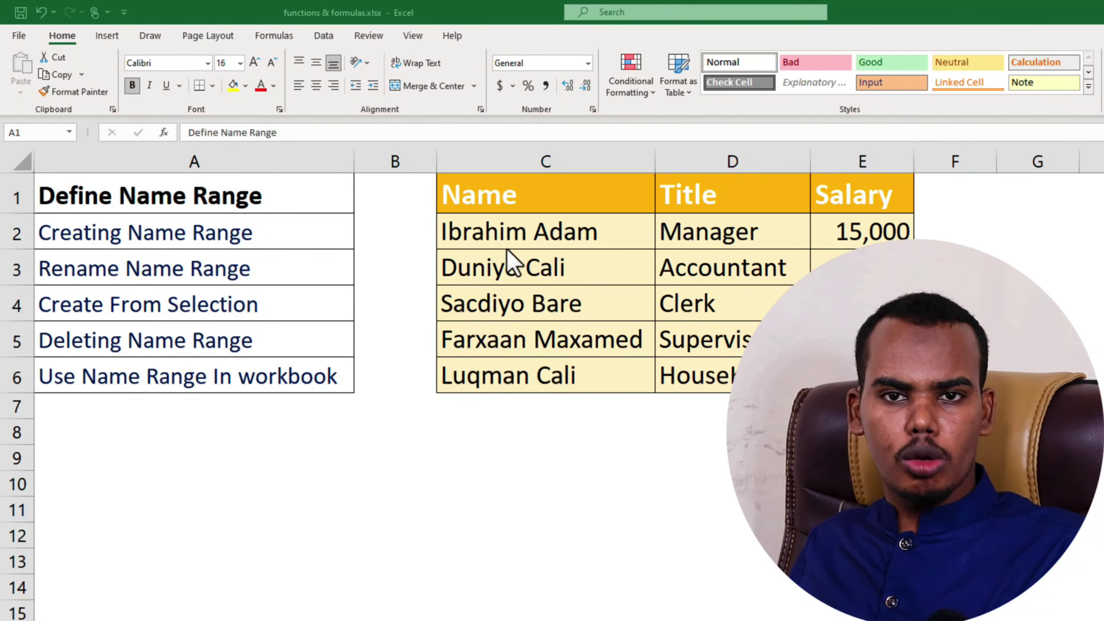
On the Define Name Range sheet, select the five employee names in C2:C6
{"action": "left_click", "coordinate": [562, 224]}
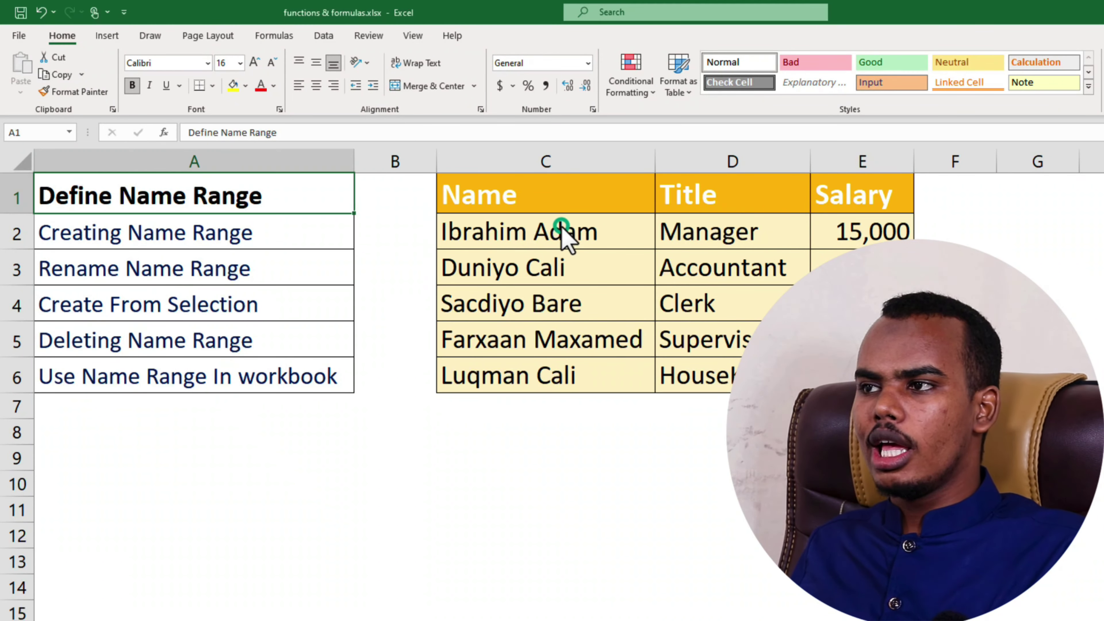
{"action": "left_click_drag", "start_coordinate": [548, 241], "coordinate": [564, 379]}
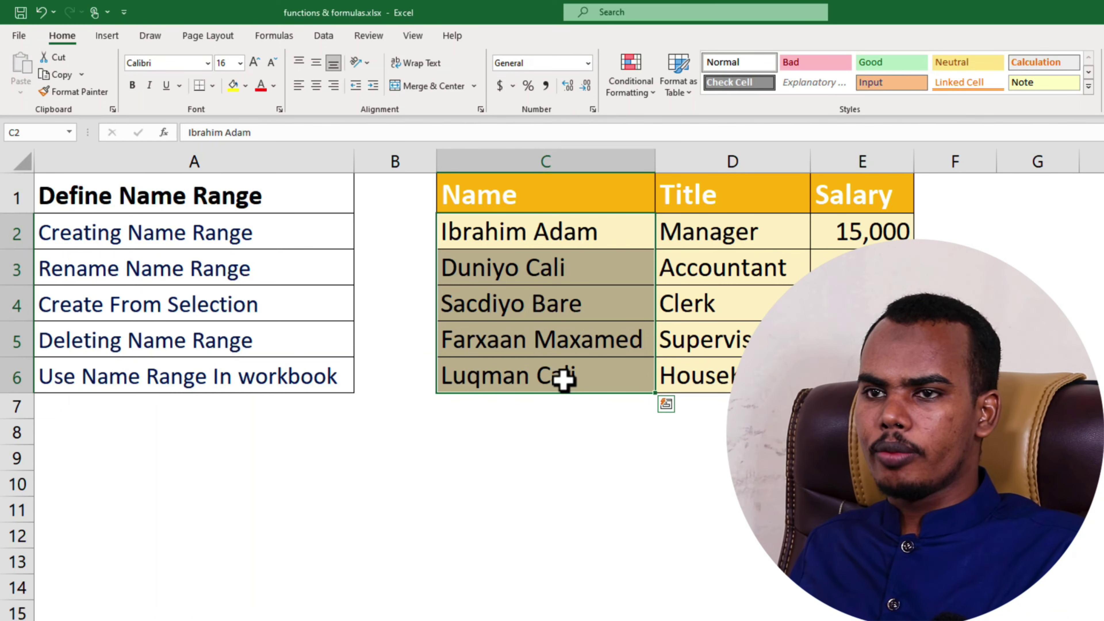
{"action": "left_click", "coordinate": [551, 240]}
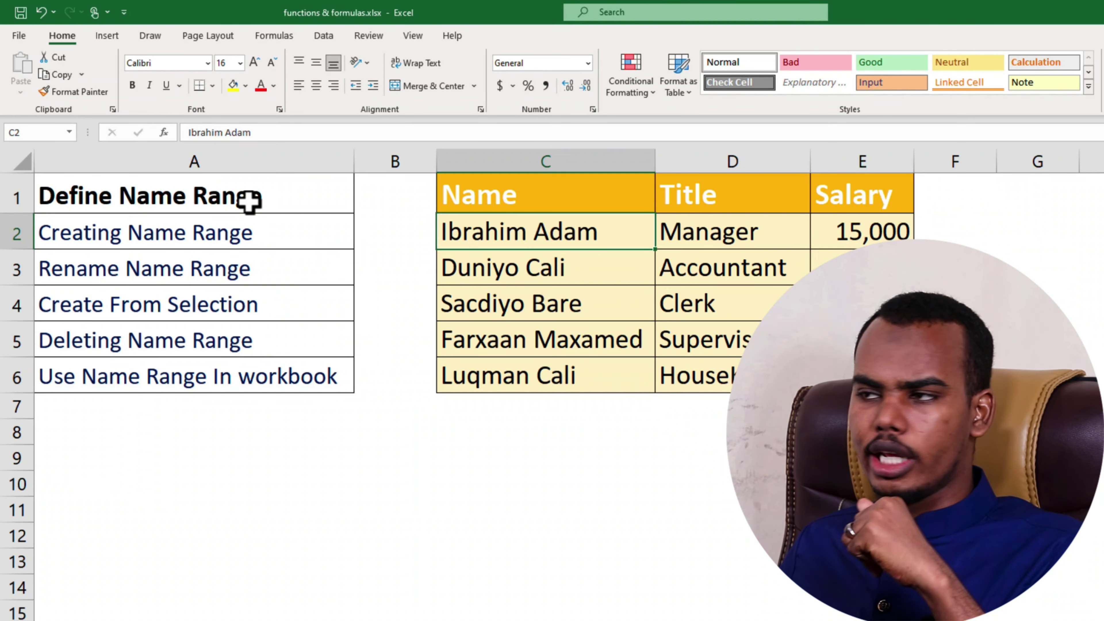
{"action": "left_click_drag", "start_coordinate": [536, 234], "coordinate": [576, 374]}
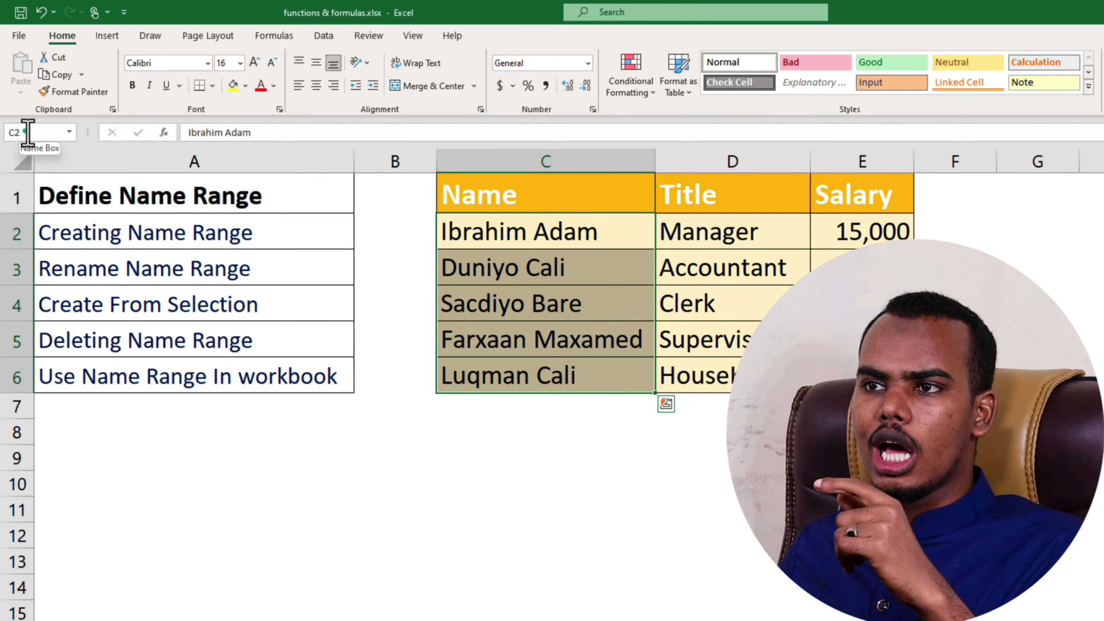
Name C2:C6 'tusaale1' in the Name Box, then reselect it from the names list
{"action": "left_click", "coordinate": [31, 132]}
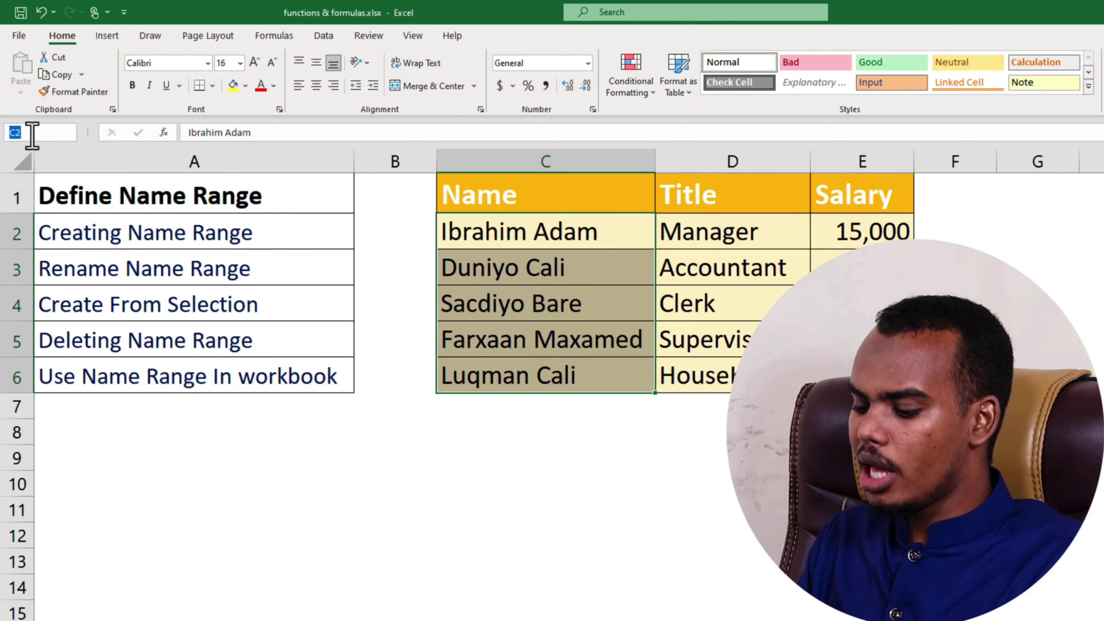
{"action": "type", "text": "tusaale1"}
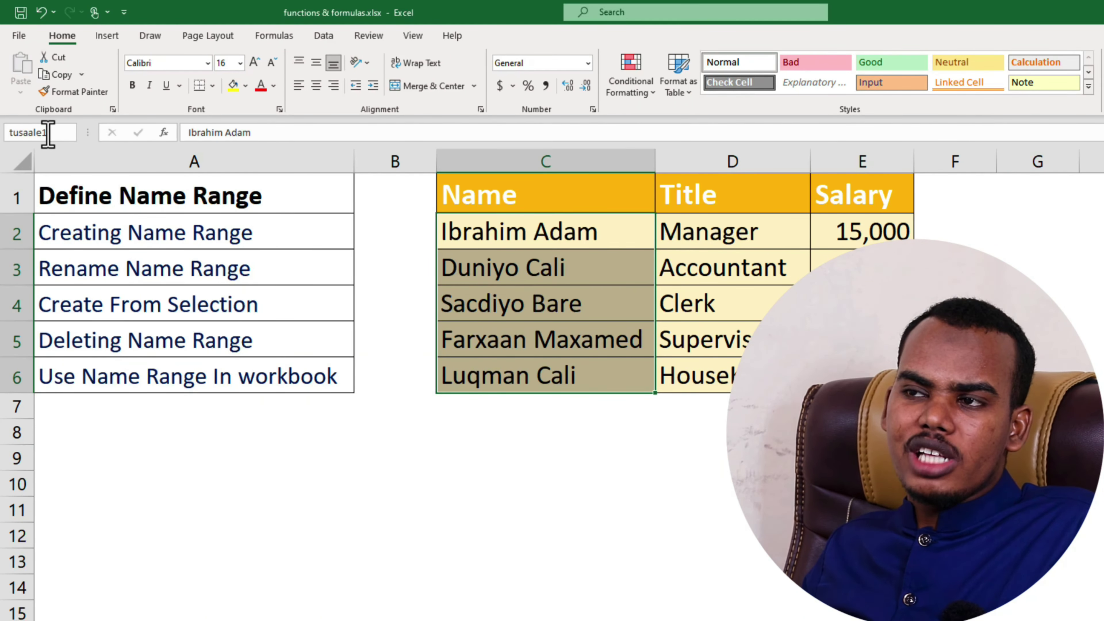
{"action": "key", "text": "Return"}
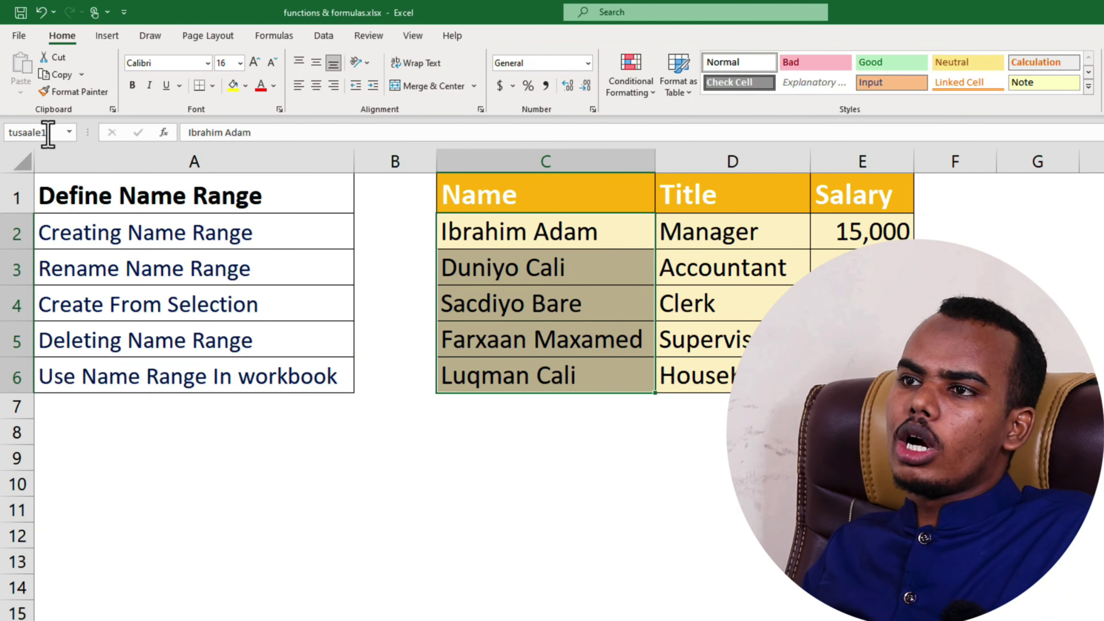
{"action": "left_click", "coordinate": [727, 295]}
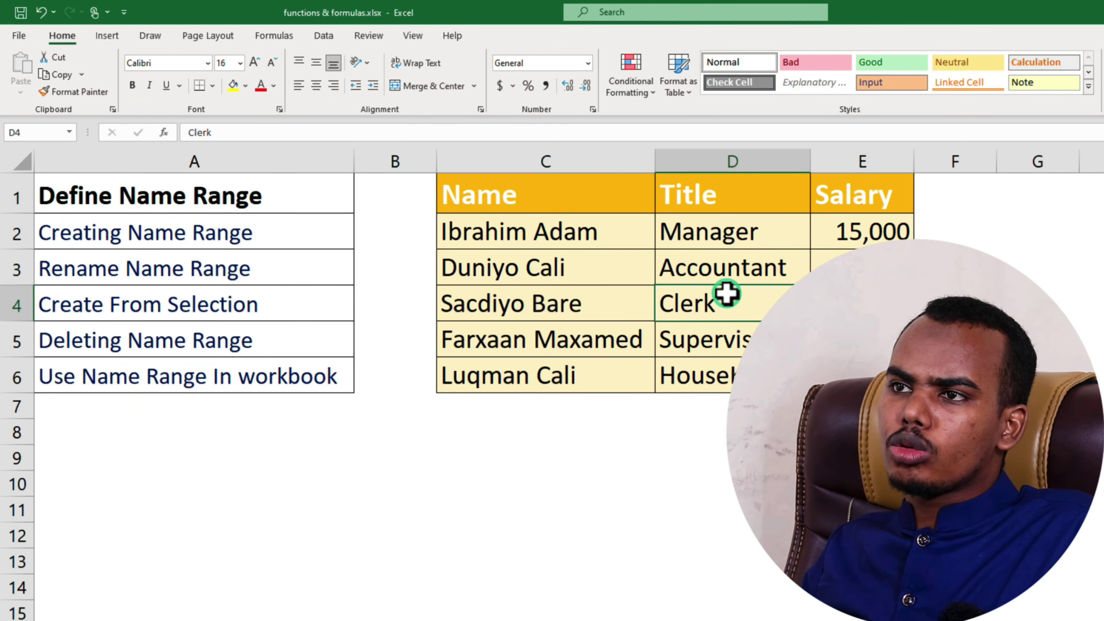
{"action": "left_click", "coordinate": [68, 133]}
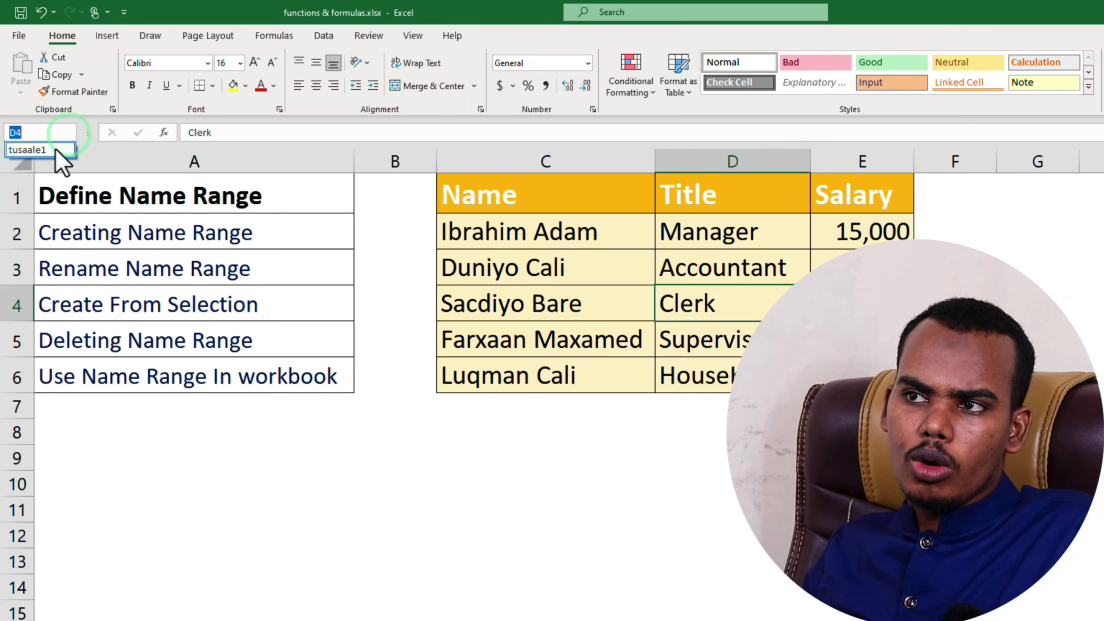
{"action": "left_click", "coordinate": [31, 150]}
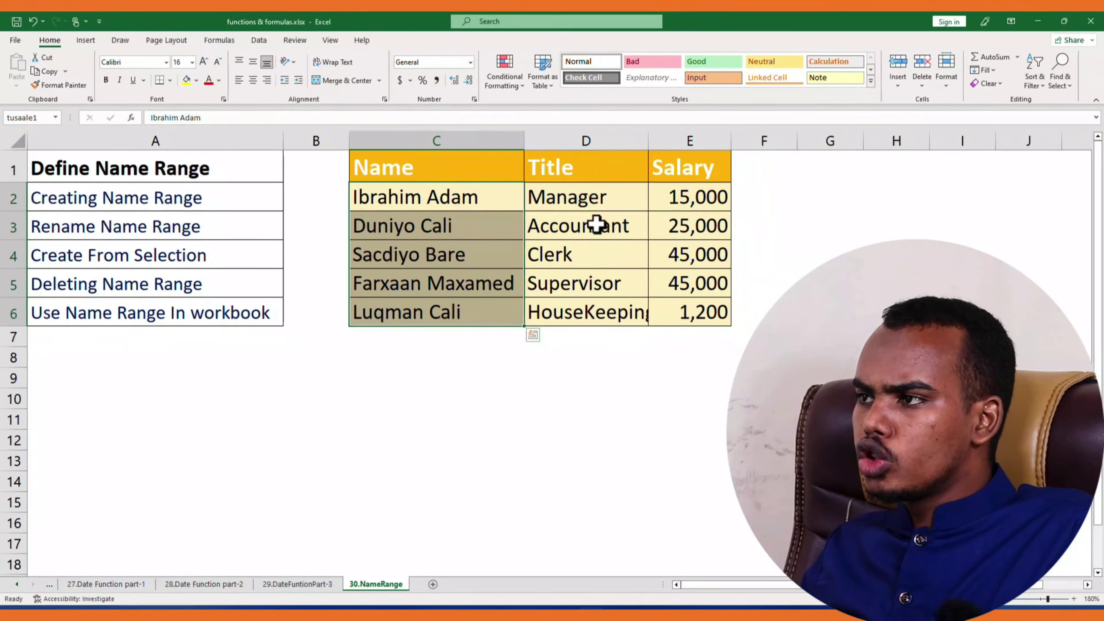
Select the Title entries D2:D6 and show the Formulas ribbon
{"action": "left_click_drag", "start_coordinate": [606, 193], "coordinate": [615, 317]}
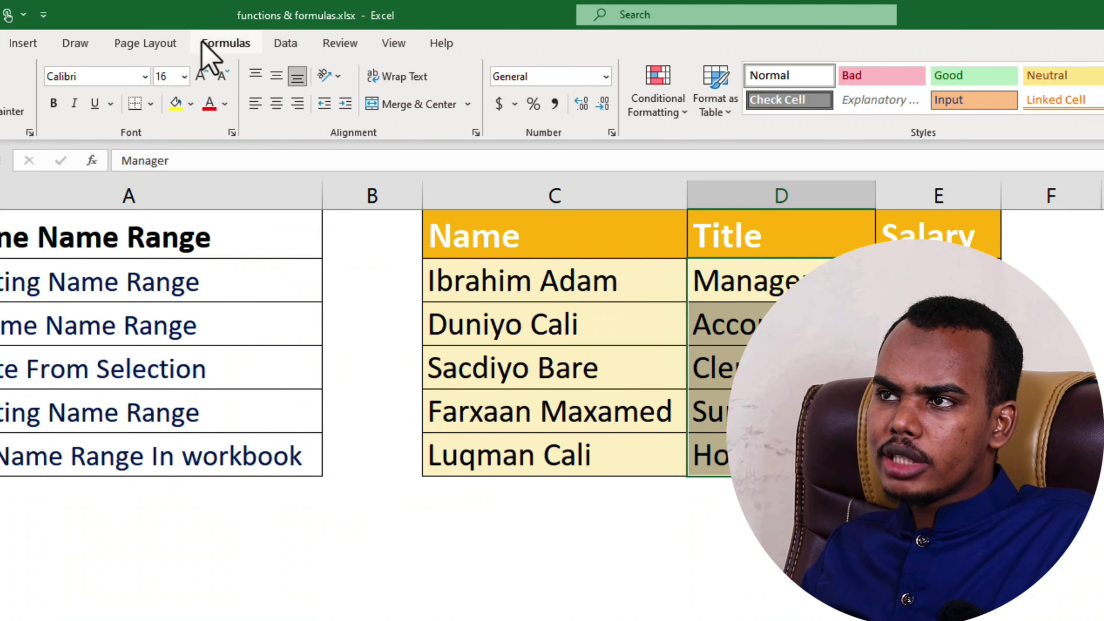
{"action": "left_click", "coordinate": [239, 42]}
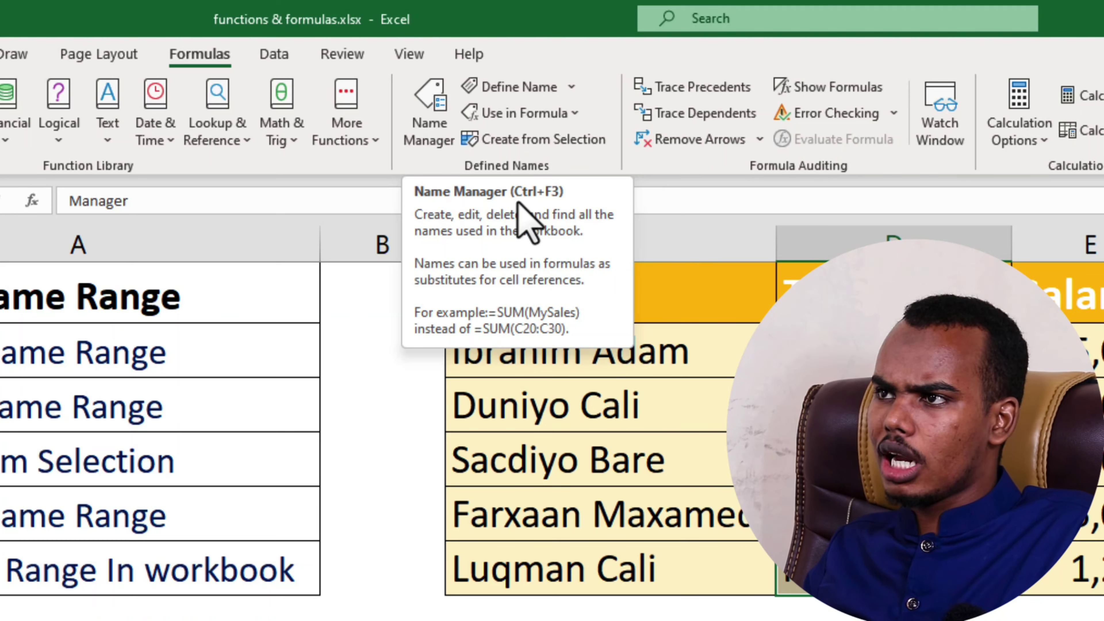
Create the Workbook-scoped name 'tusaalaha2' for D2:D6 through Name Manager's New Name dialog
{"action": "left_click", "coordinate": [421, 102]}
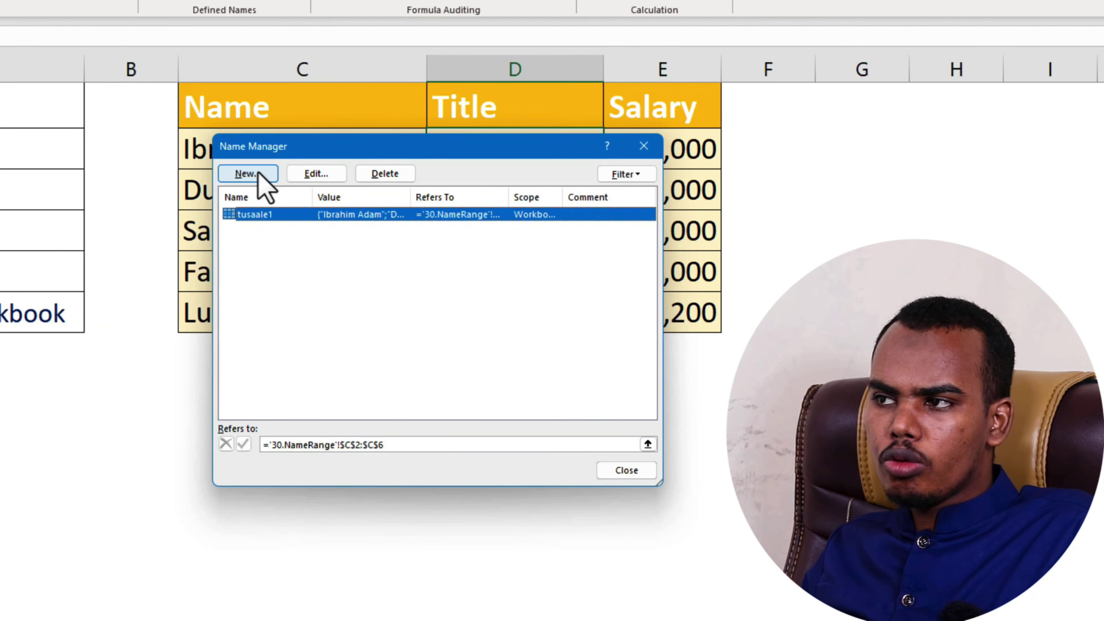
{"action": "left_click", "coordinate": [248, 174]}
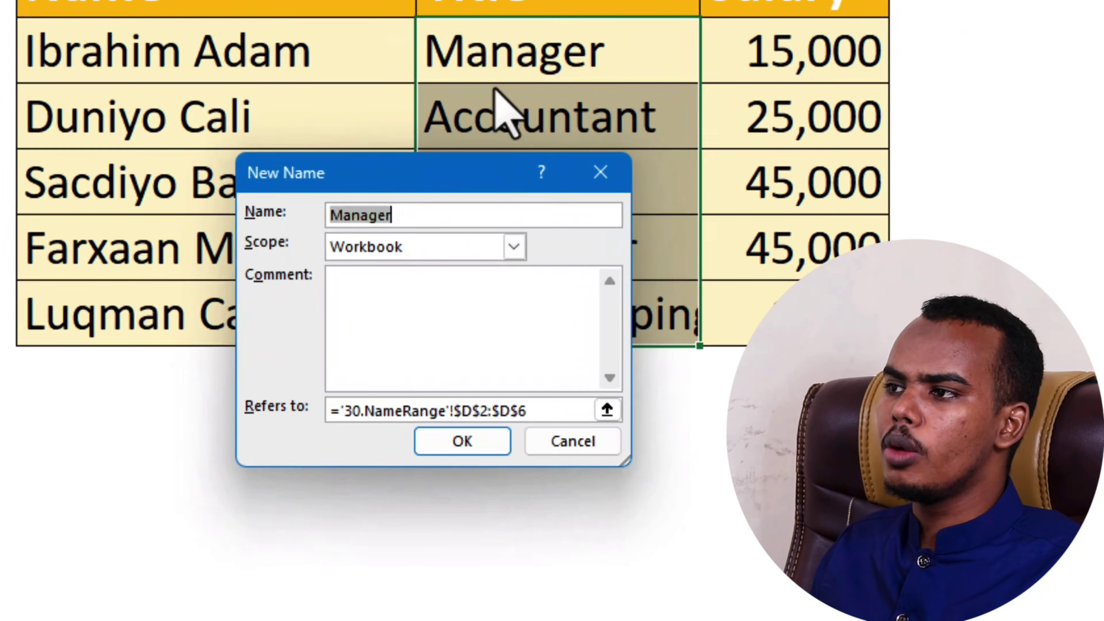
{"action": "key", "text": "BackSpace"}
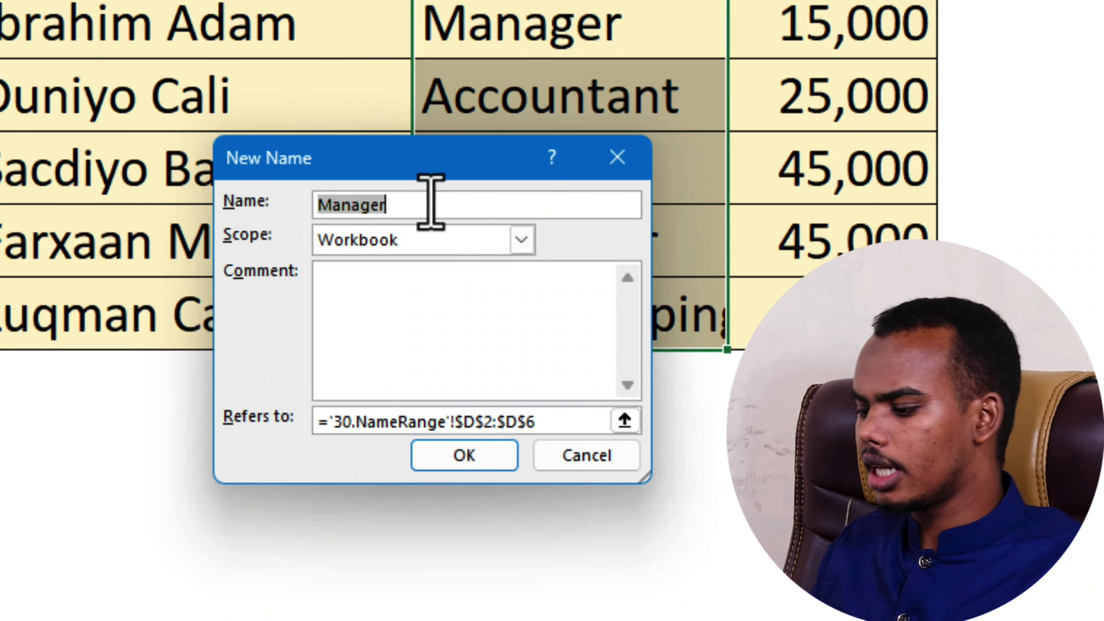
{"action": "type", "text": "tusaalaha2"}
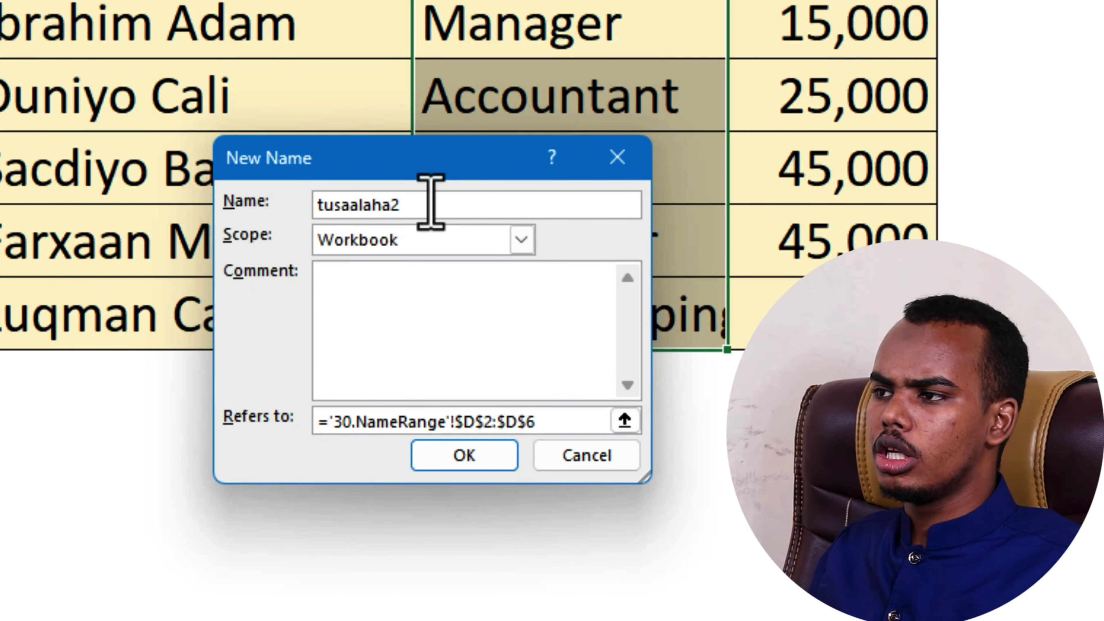
{"action": "left_click", "coordinate": [522, 240]}
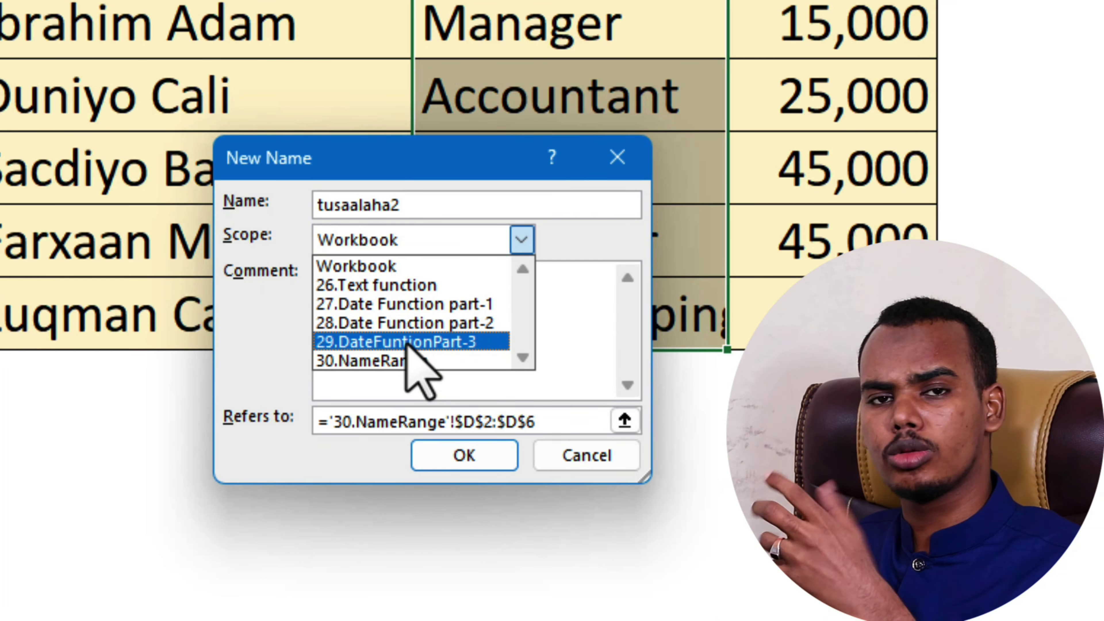
{"action": "left_click", "coordinate": [522, 239]}
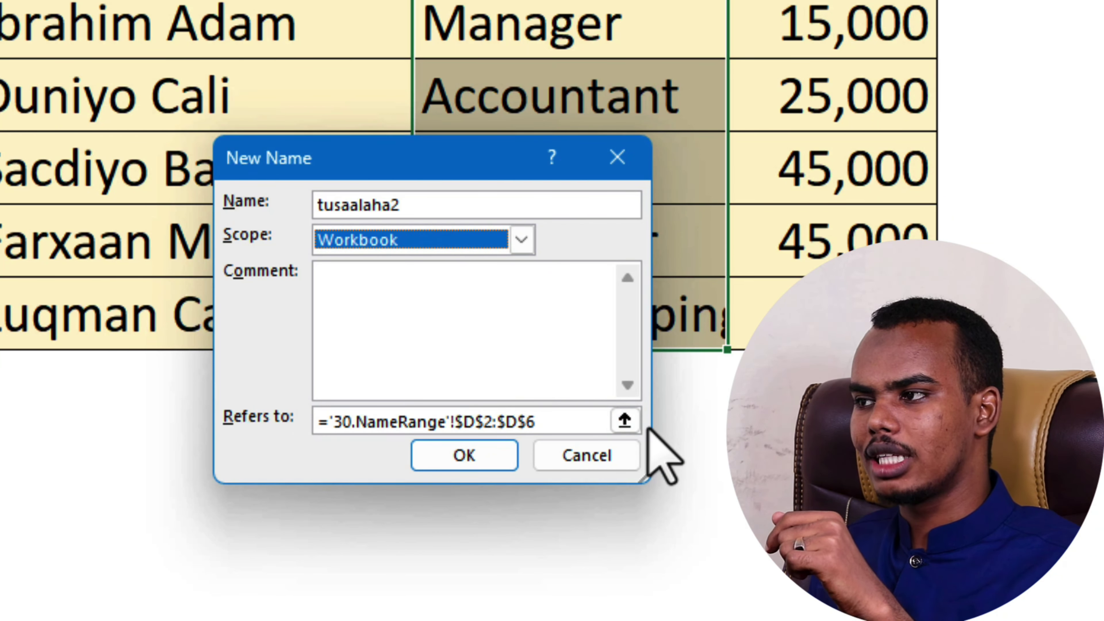
{"action": "left_click", "coordinate": [634, 429]}
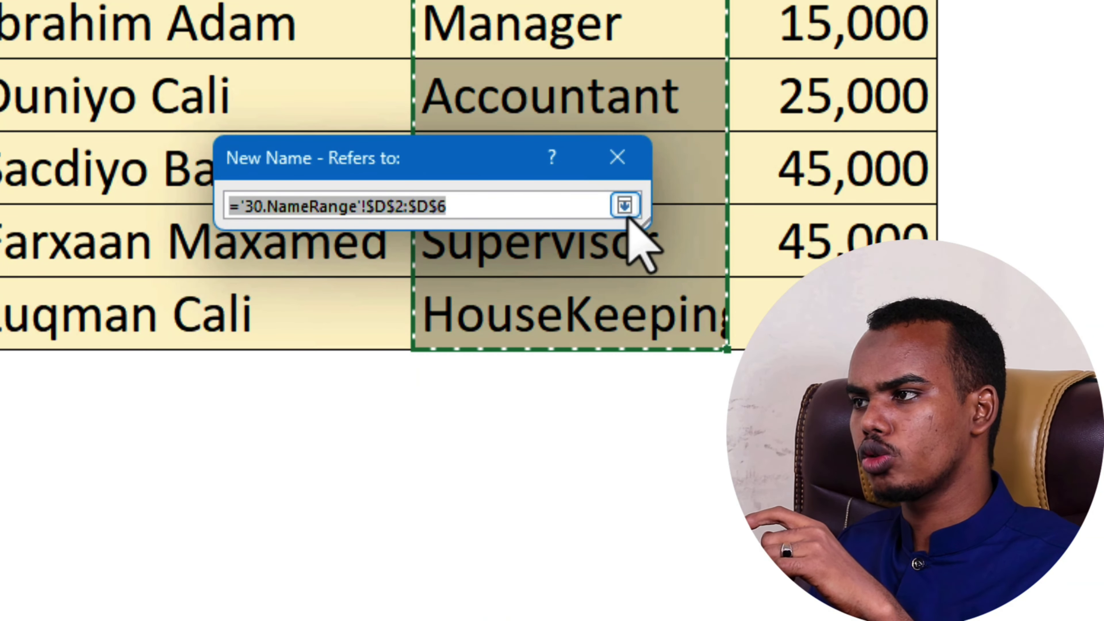
{"action": "left_click", "coordinate": [626, 204]}
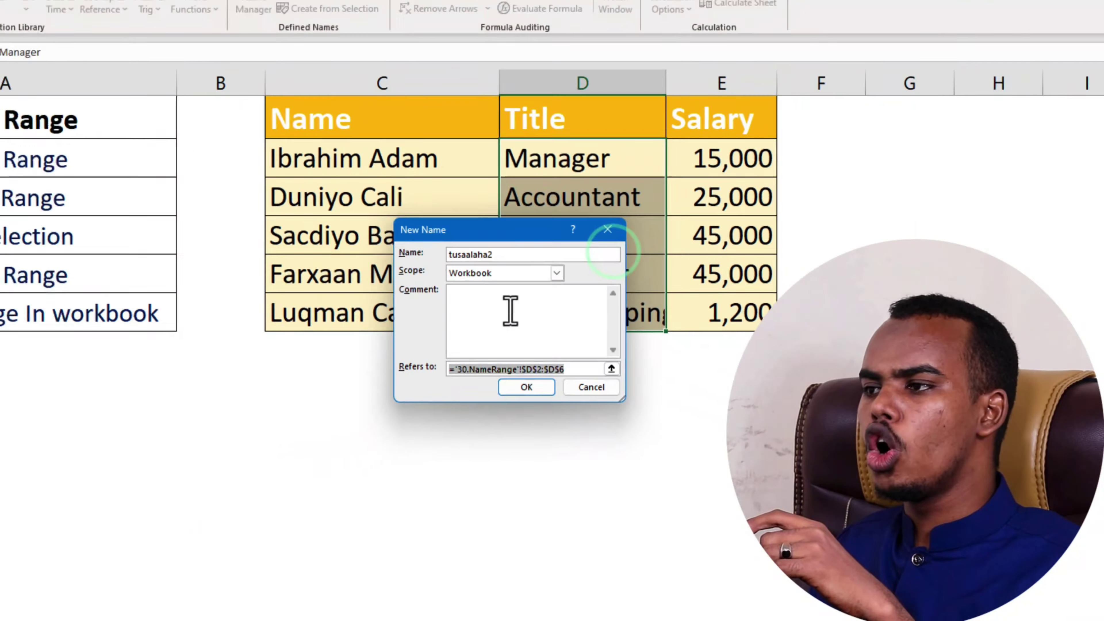
{"action": "left_click", "coordinate": [542, 367]}
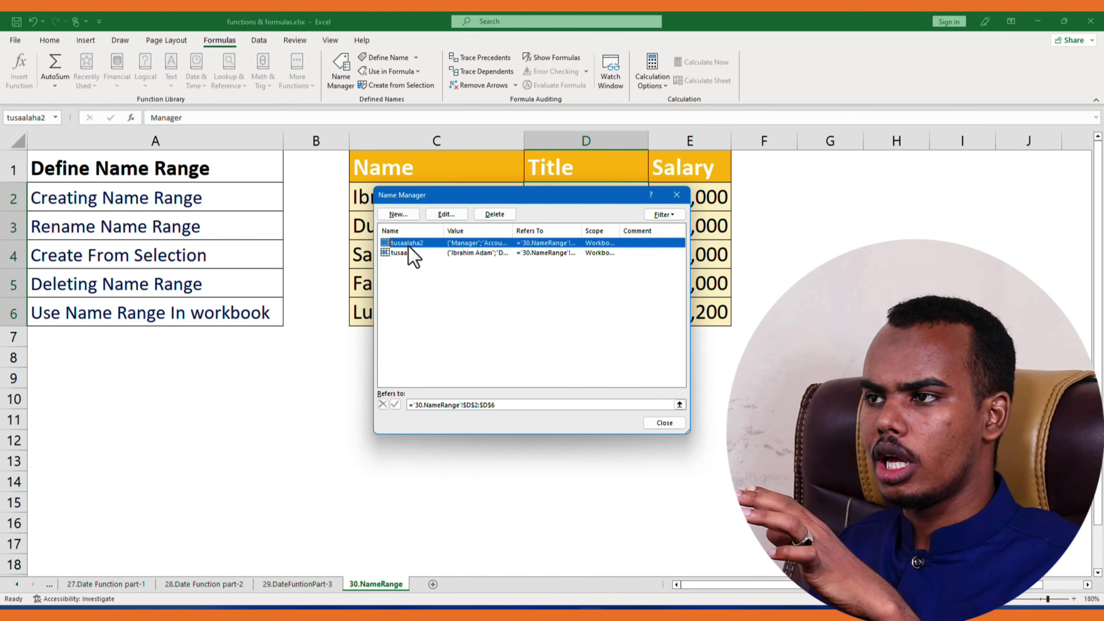
Check in Name Manager which ranges tusaale1 and tusaalaha2 refer to, then close it
{"action": "left_click", "coordinate": [432, 252]}
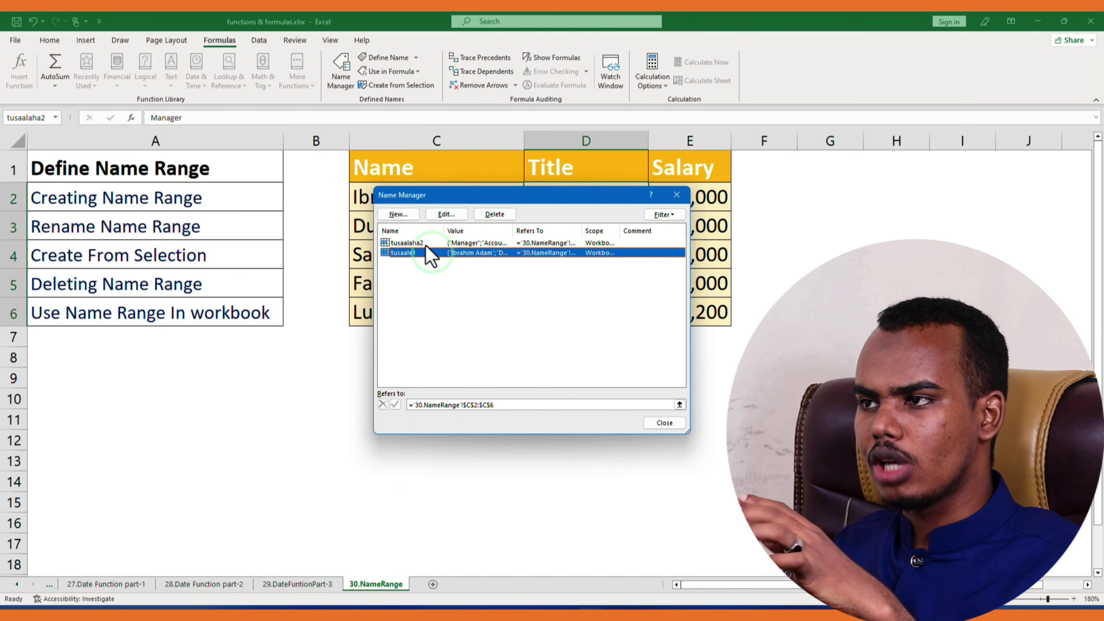
{"action": "left_click", "coordinate": [426, 245]}
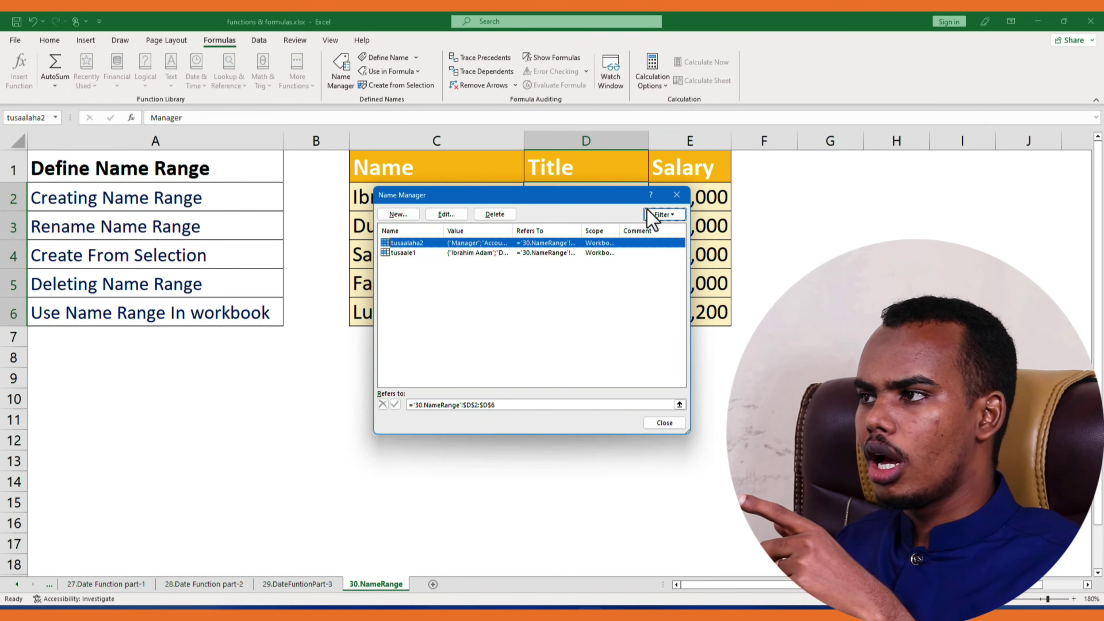
{"action": "left_click", "coordinate": [677, 196]}
Select tusaalaha2 (D2:D6) and then tusaale1 (C2:C6) from the Name Box list
{"action": "left_click", "coordinate": [467, 352]}
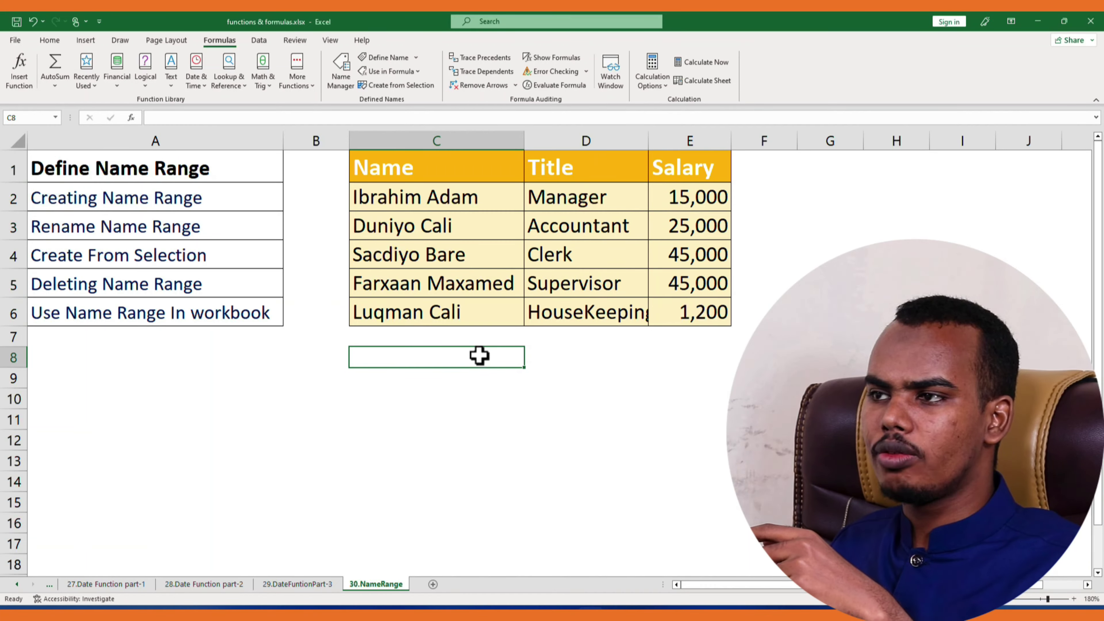
{"action": "left_click", "coordinate": [67, 131]}
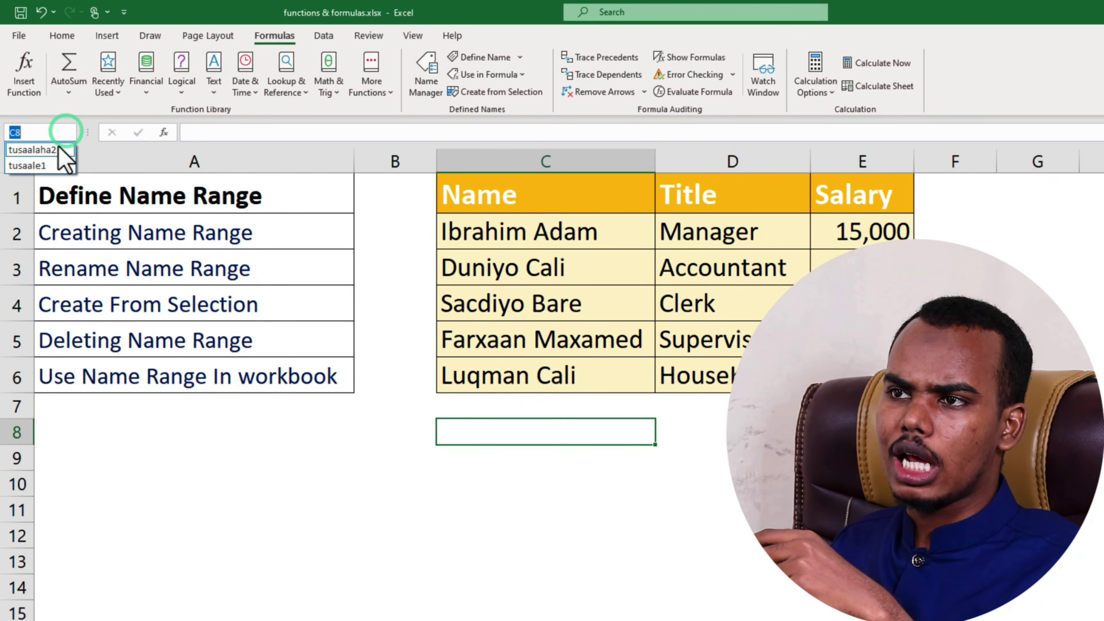
{"action": "left_click", "coordinate": [53, 148]}
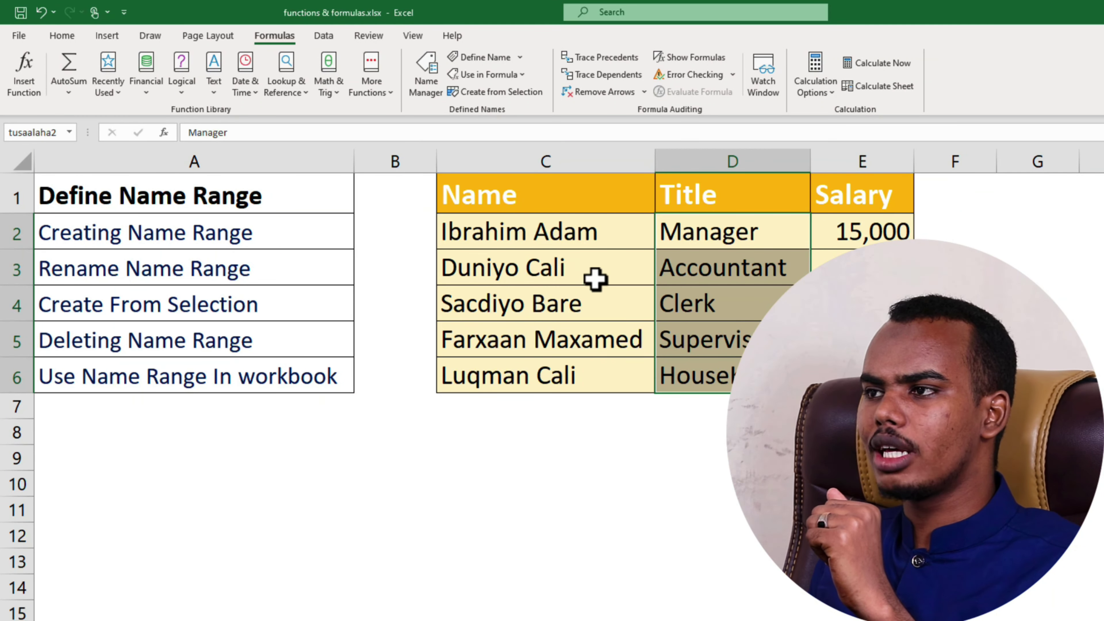
{"action": "left_click", "coordinate": [597, 235]}
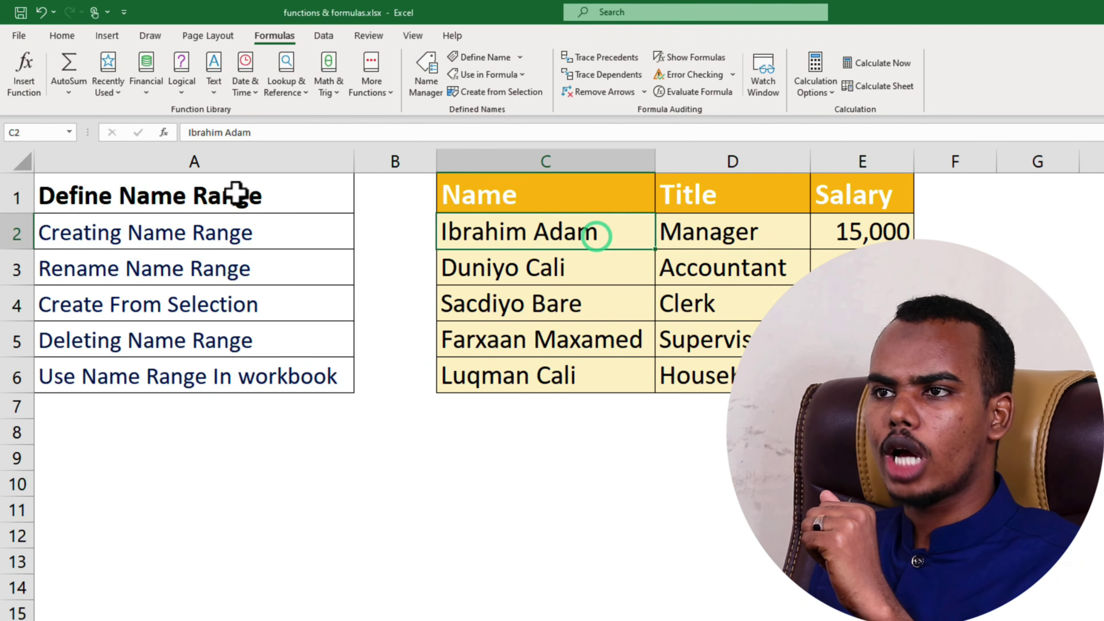
{"action": "left_click", "coordinate": [69, 132]}
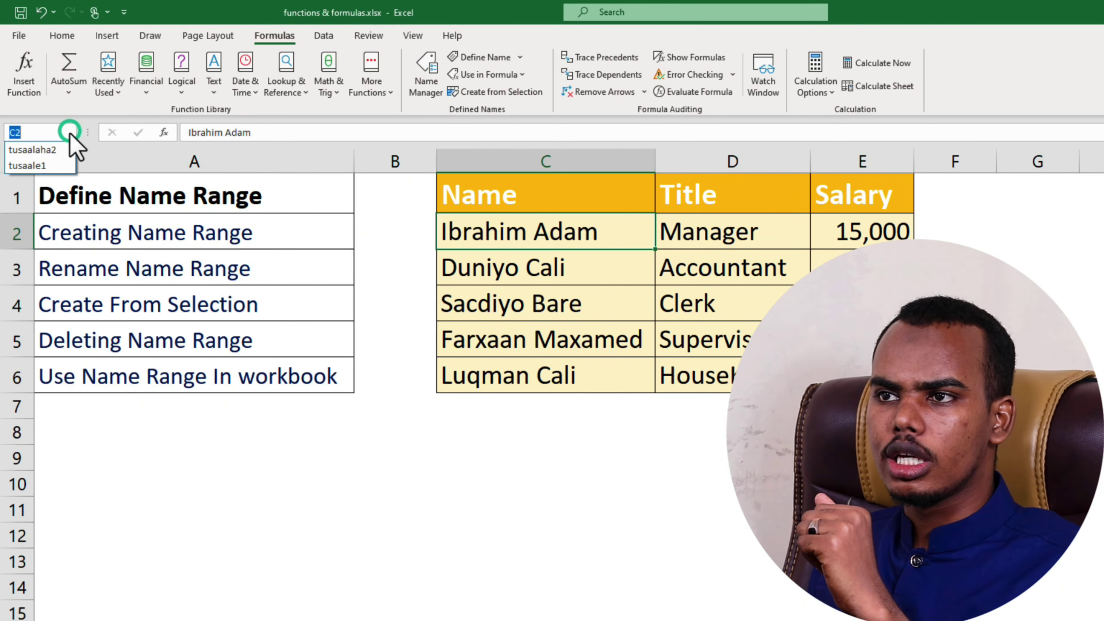
{"action": "left_click", "coordinate": [33, 165]}
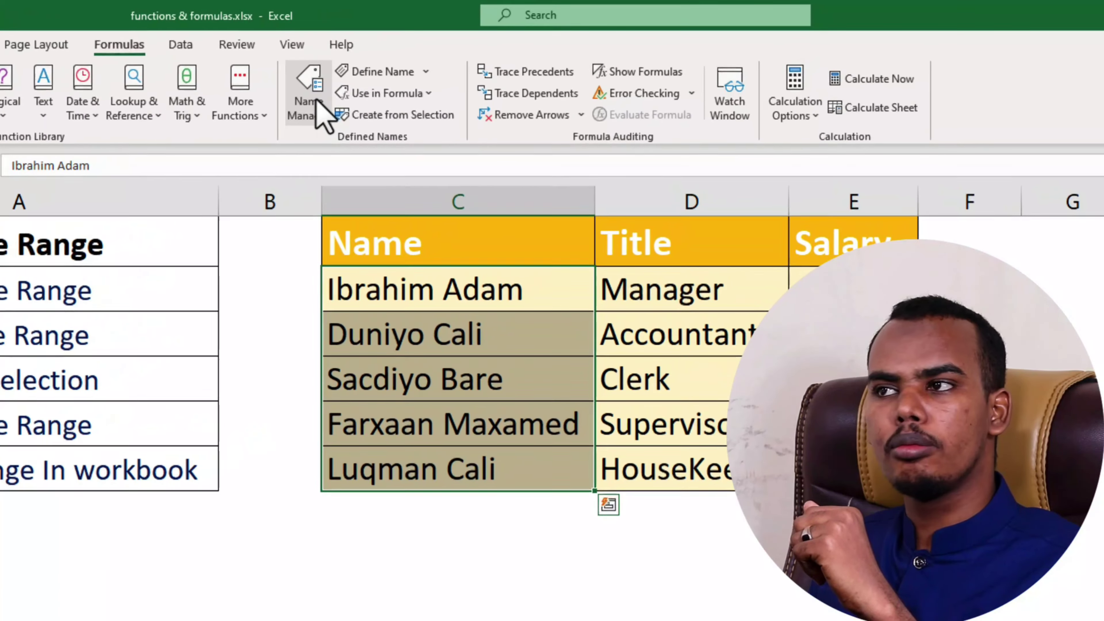
{"action": "left_click", "coordinate": [428, 79]}
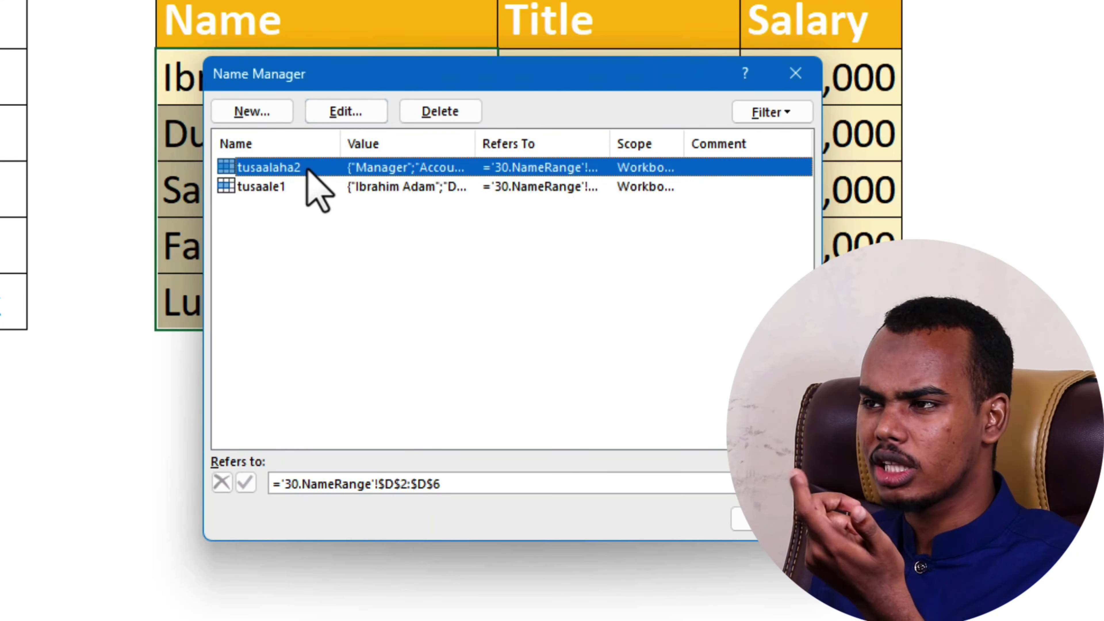
Rename tusaalaha2 to 'name' in Name Manager, then select the D2:D6 range via the Name Box
{"action": "left_click", "coordinate": [292, 187]}
{"action": "left_click", "coordinate": [291, 169]}
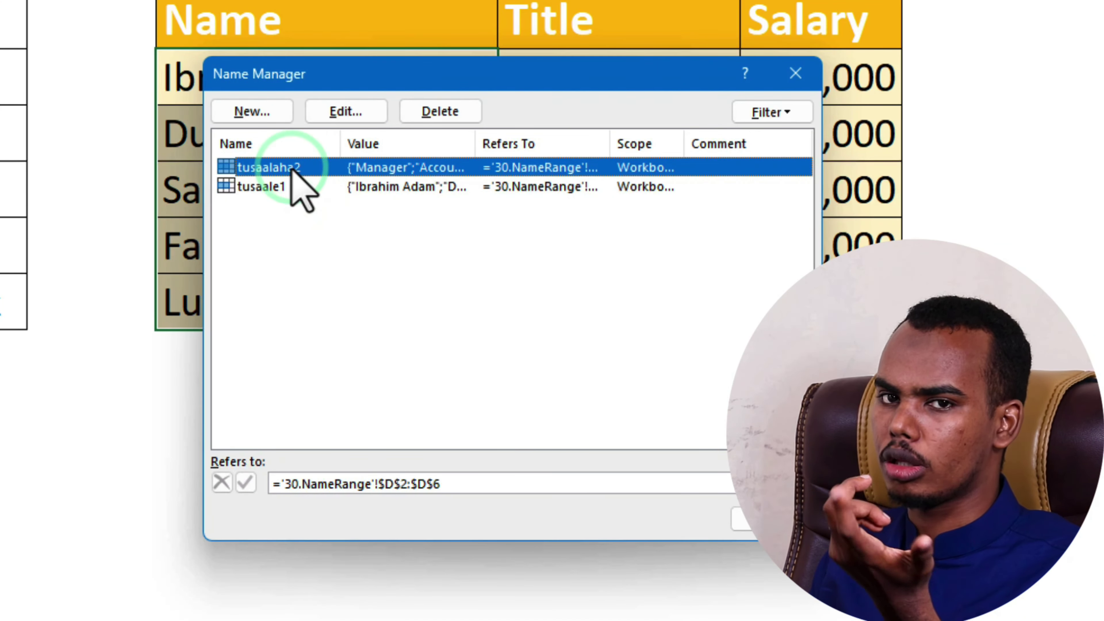
{"action": "left_click", "coordinate": [343, 116]}
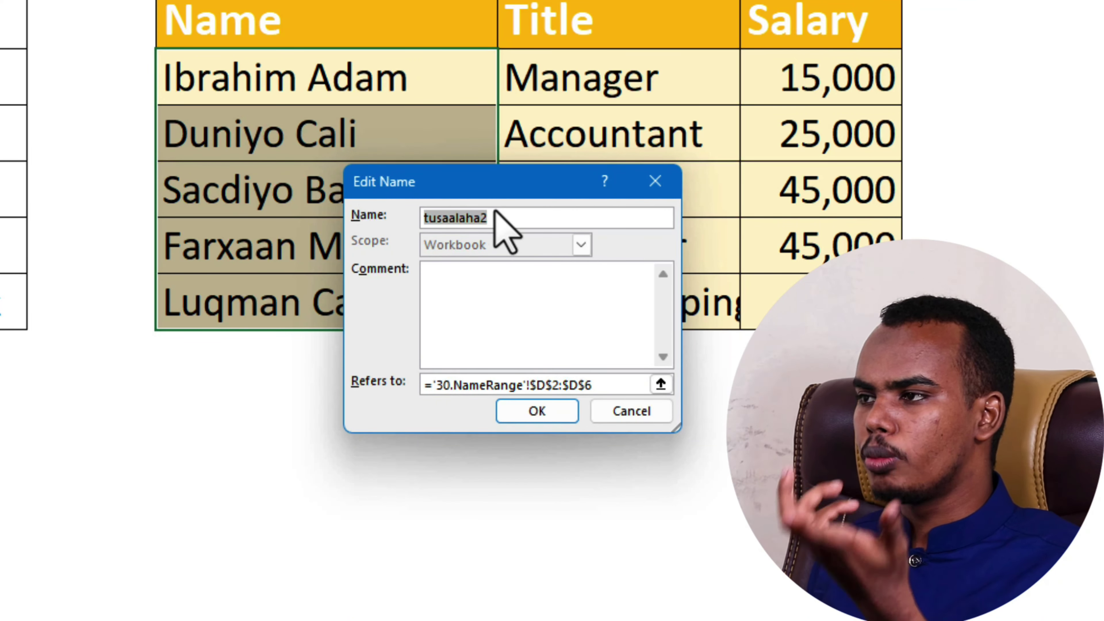
{"action": "key", "text": "BackSpace"}
{"action": "type", "text": "name"}
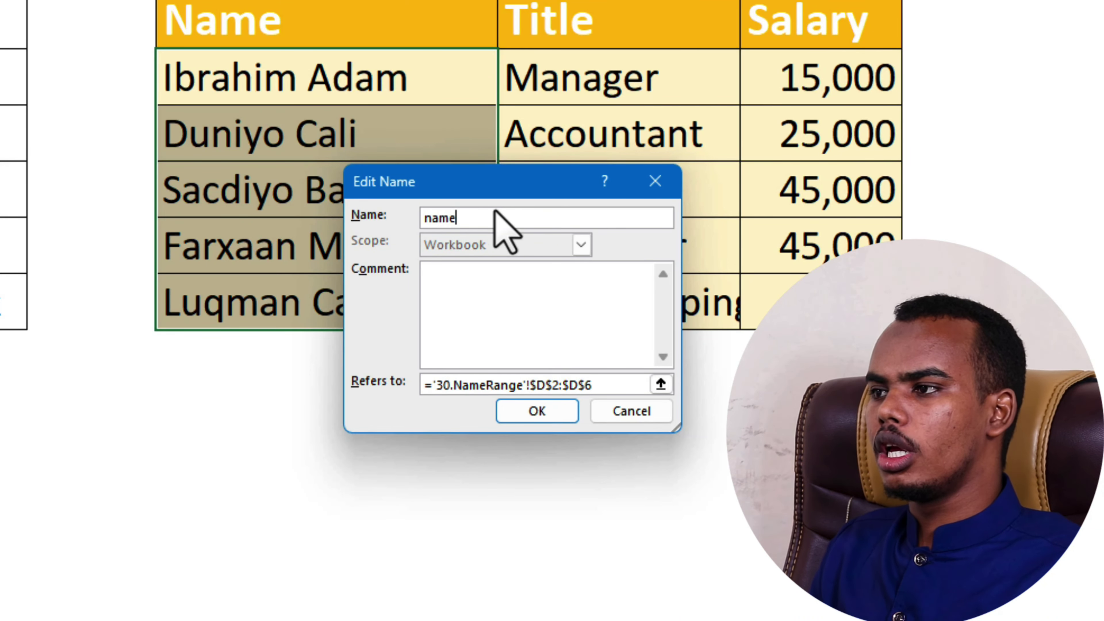
{"action": "key", "text": "Return"}
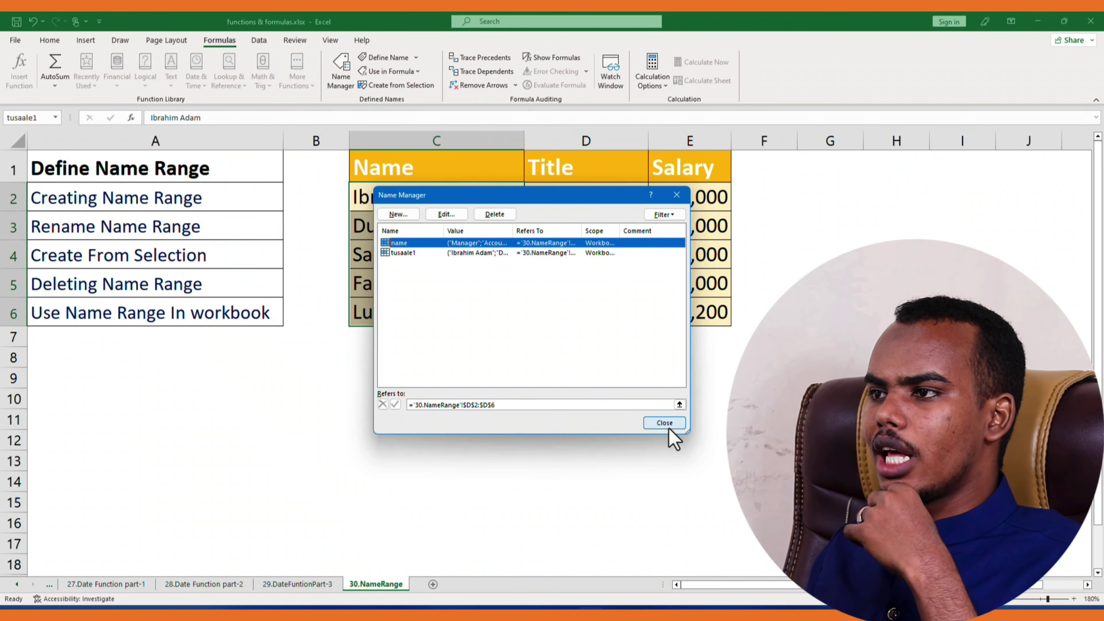
{"action": "left_click", "coordinate": [666, 423]}
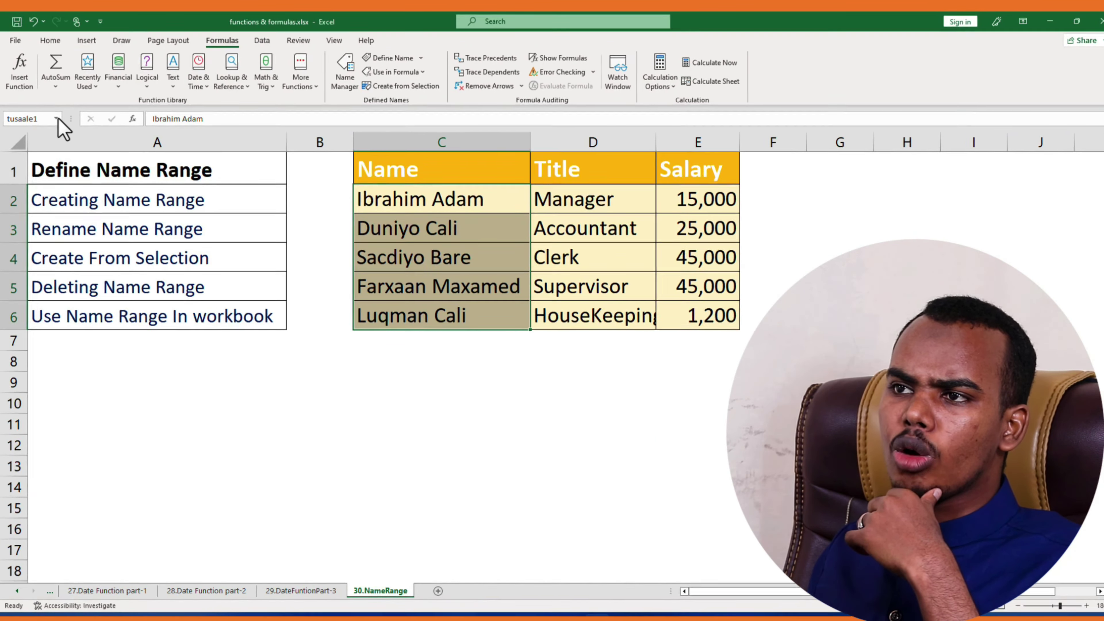
{"action": "left_click", "coordinate": [55, 118]}
{"action": "left_click", "coordinate": [65, 279]}
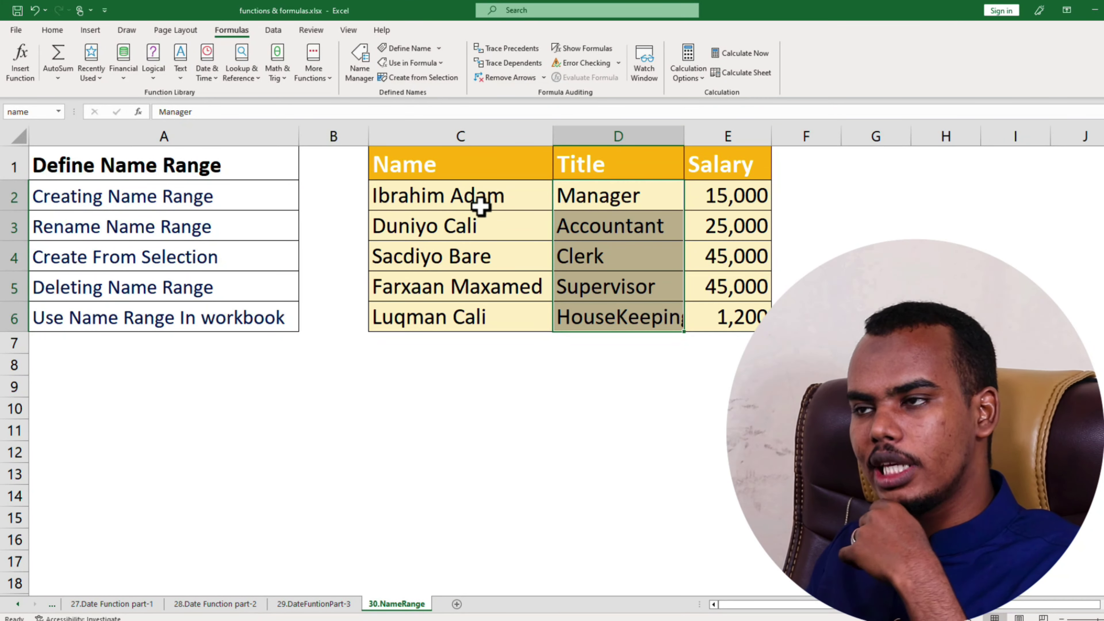
Drag from C1 to E6 to select the table with its Name, Title and Salary headers
{"action": "left_click", "coordinate": [452, 196]}
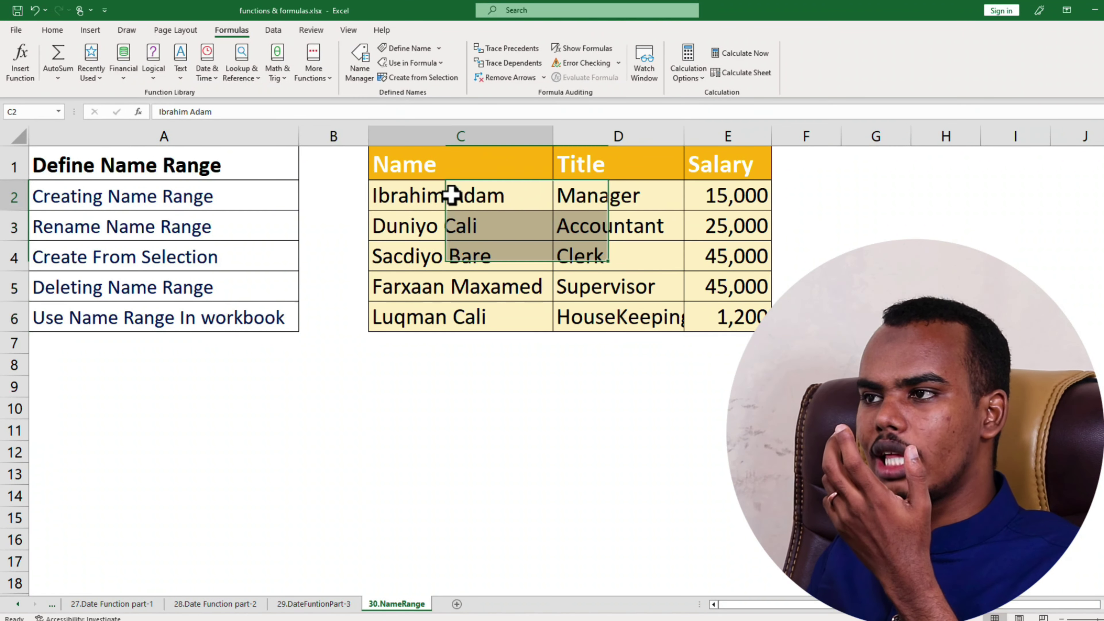
{"action": "left_click", "coordinate": [415, 169]}
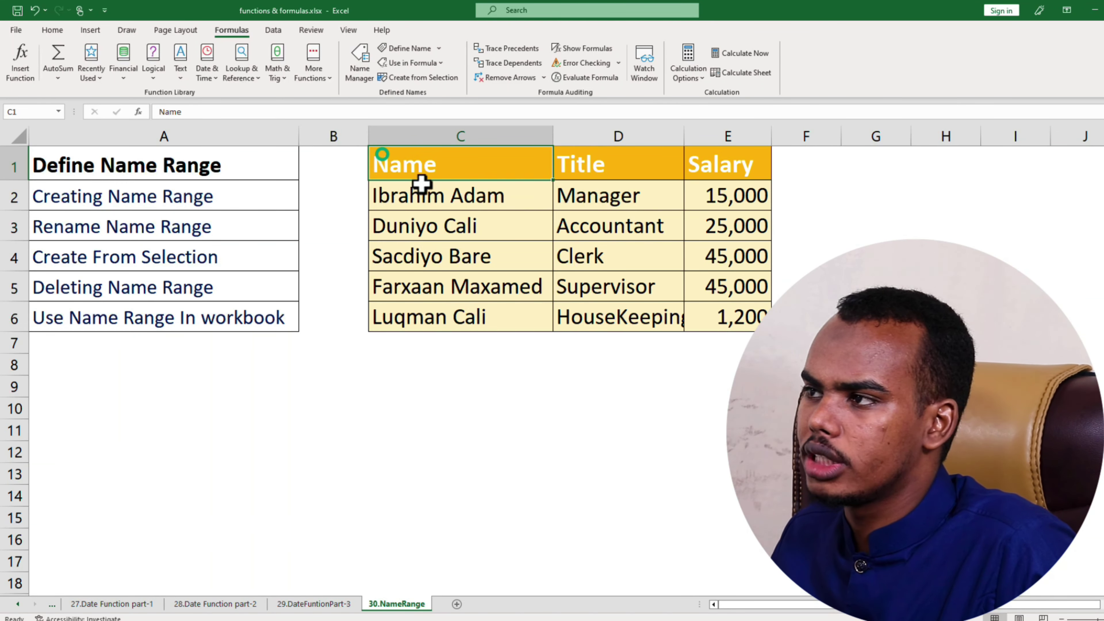
{"action": "left_click_drag", "start_coordinate": [420, 176], "coordinate": [713, 310]}
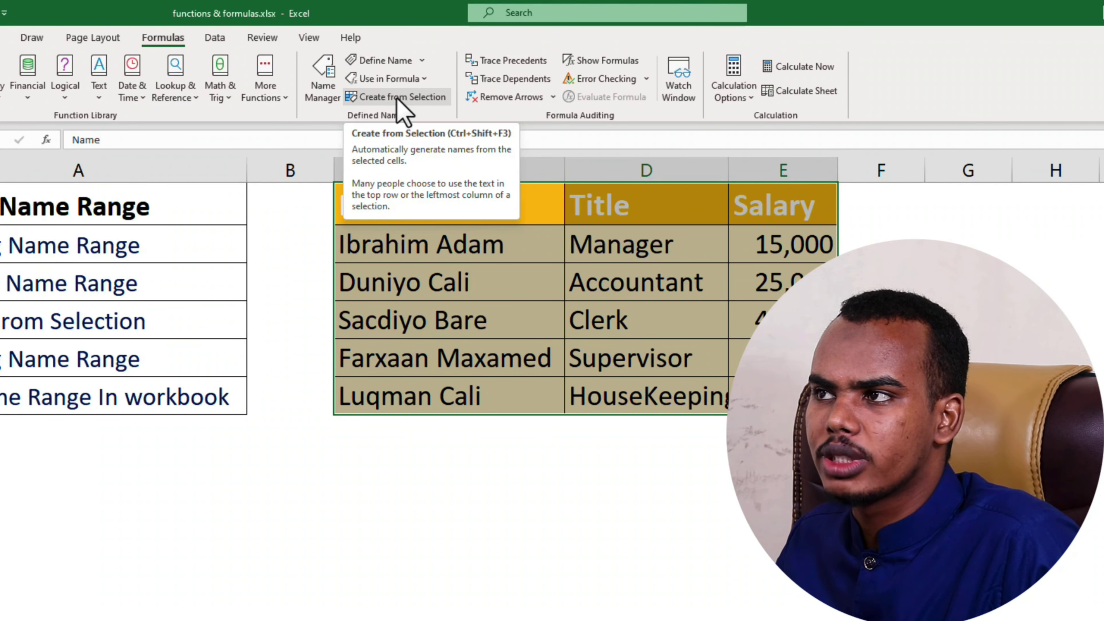
Create names from the top row of C1:E6 only, replacing the existing Name definition
{"action": "left_click", "coordinate": [396, 100]}
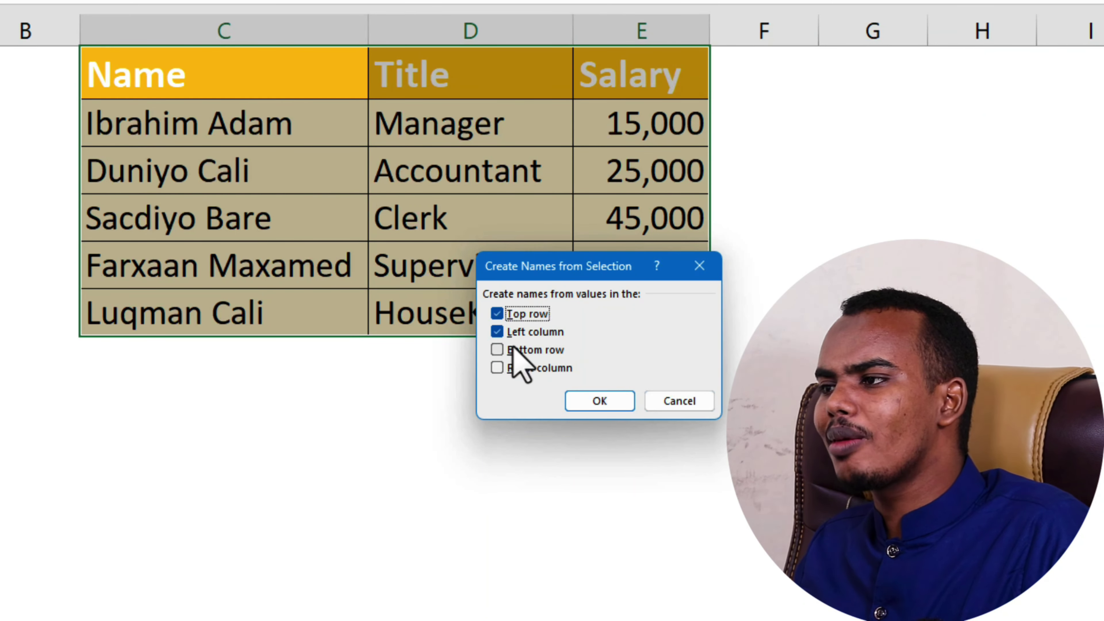
{"action": "left_click", "coordinate": [500, 333]}
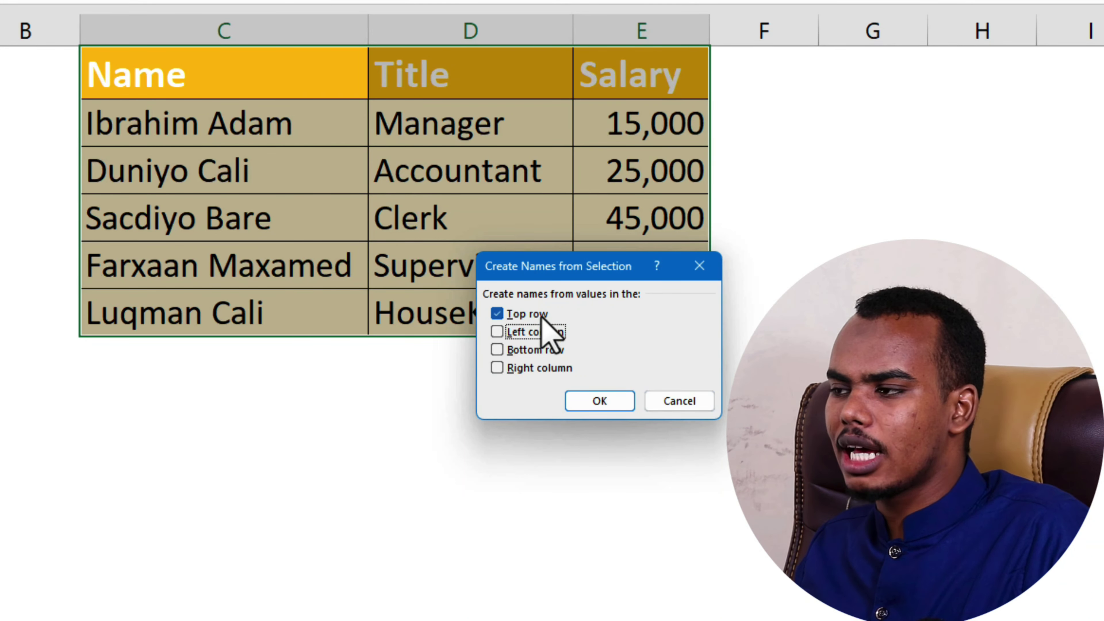
{"action": "left_click", "coordinate": [626, 420]}
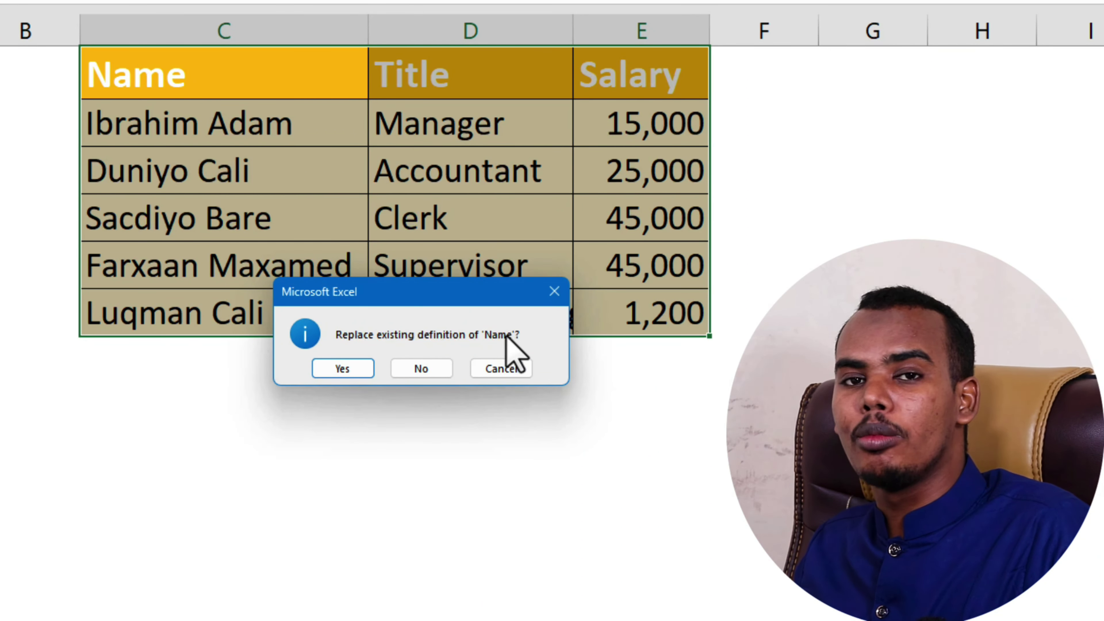
{"action": "left_click", "coordinate": [359, 370]}
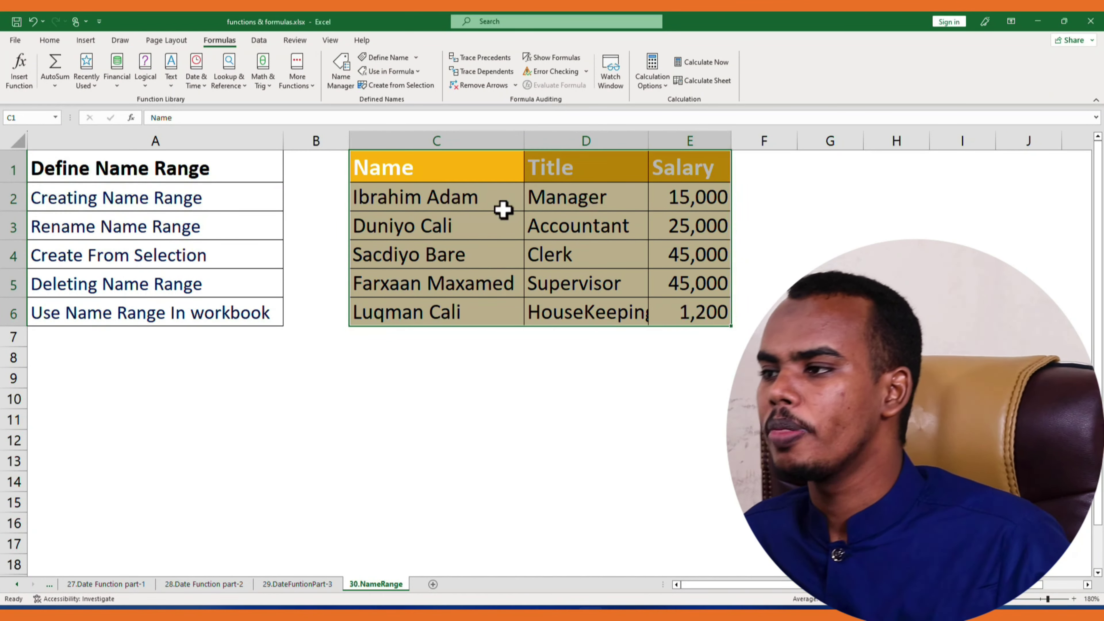
{"action": "left_click", "coordinate": [496, 335]}
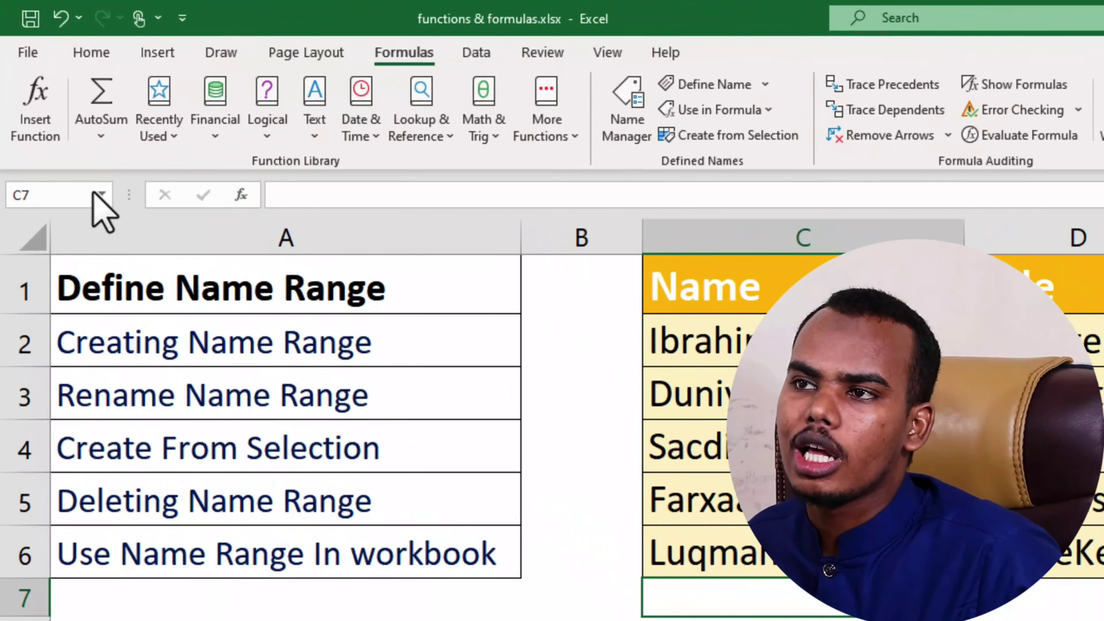
{"action": "left_click", "coordinate": [84, 165]}
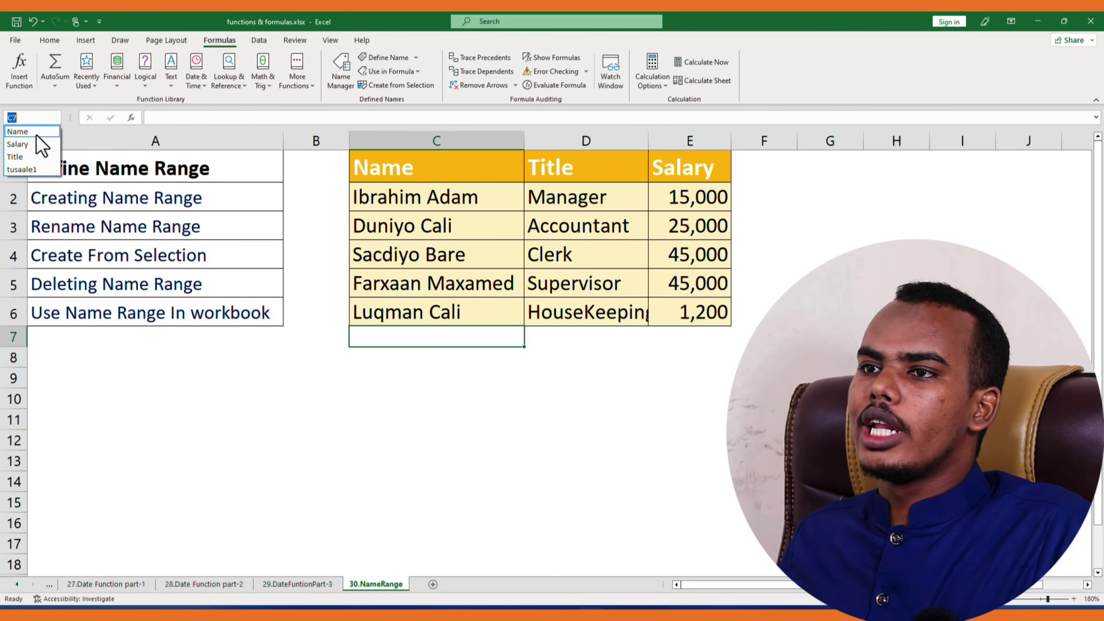
{"action": "left_click", "coordinate": [36, 134]}
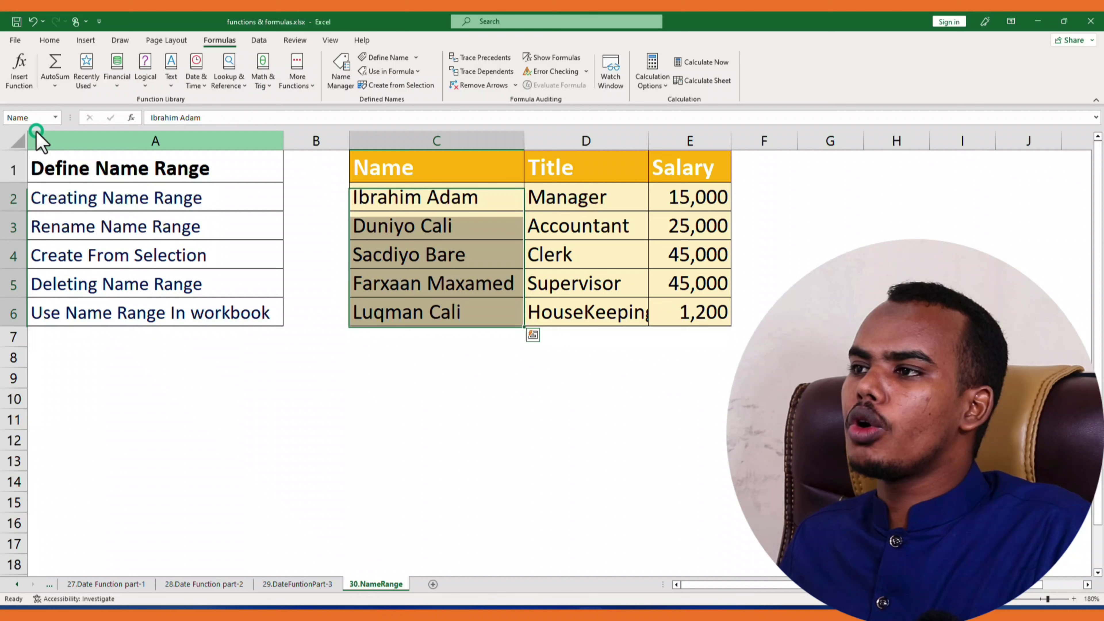
{"action": "left_click", "coordinate": [55, 117]}
{"action": "left_click", "coordinate": [21, 144]}
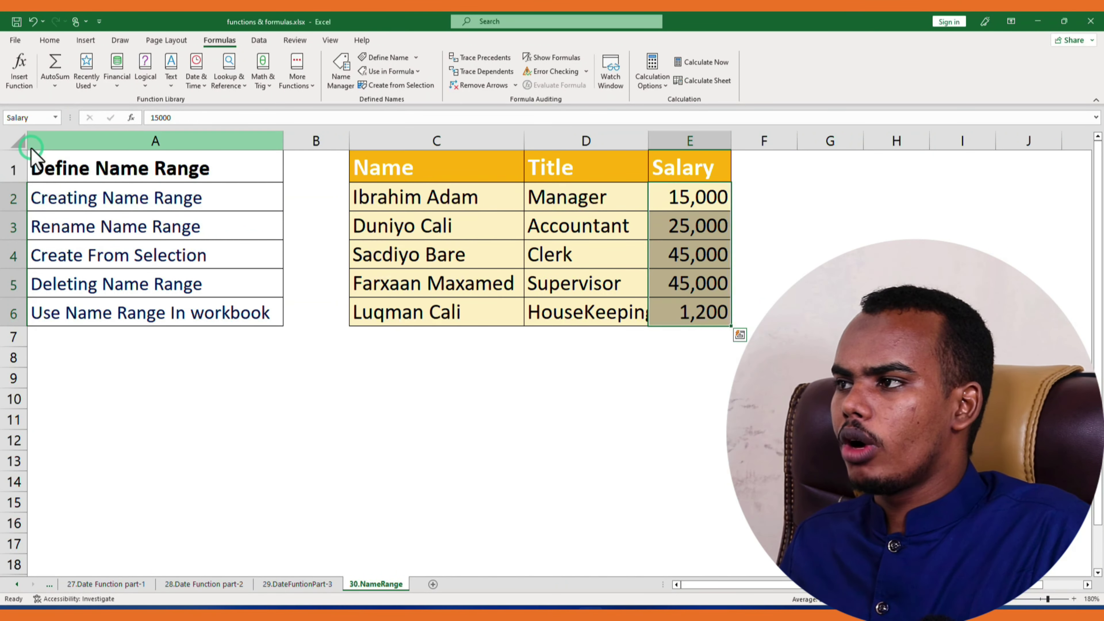
{"action": "left_click", "coordinate": [469, 363]}
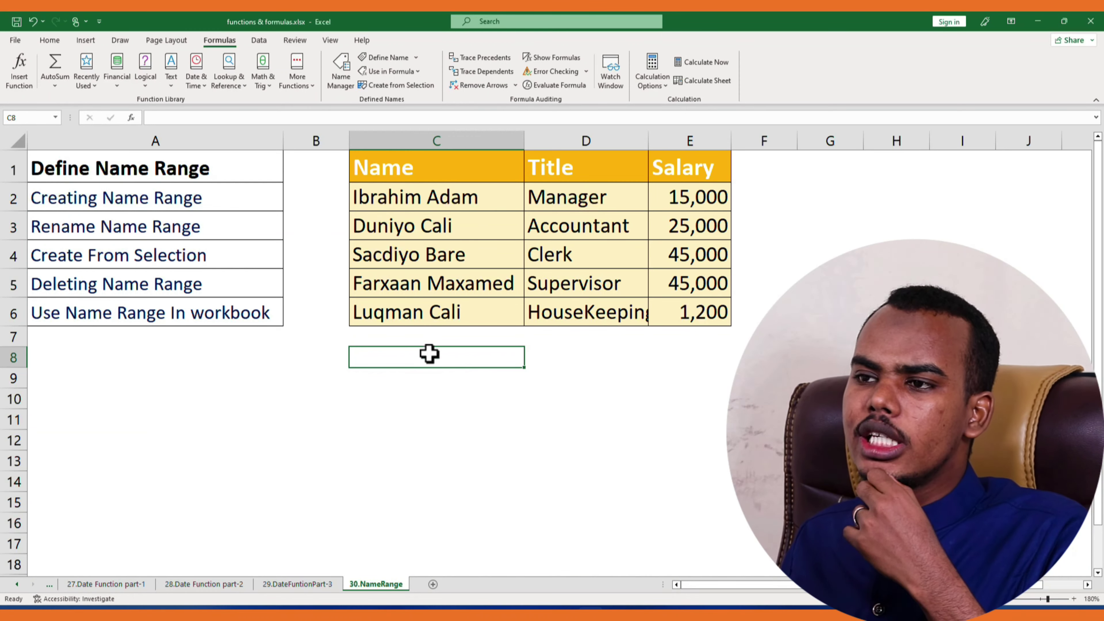
{"action": "left_click", "coordinate": [180, 271]}
{"action": "left_click", "coordinate": [200, 255]}
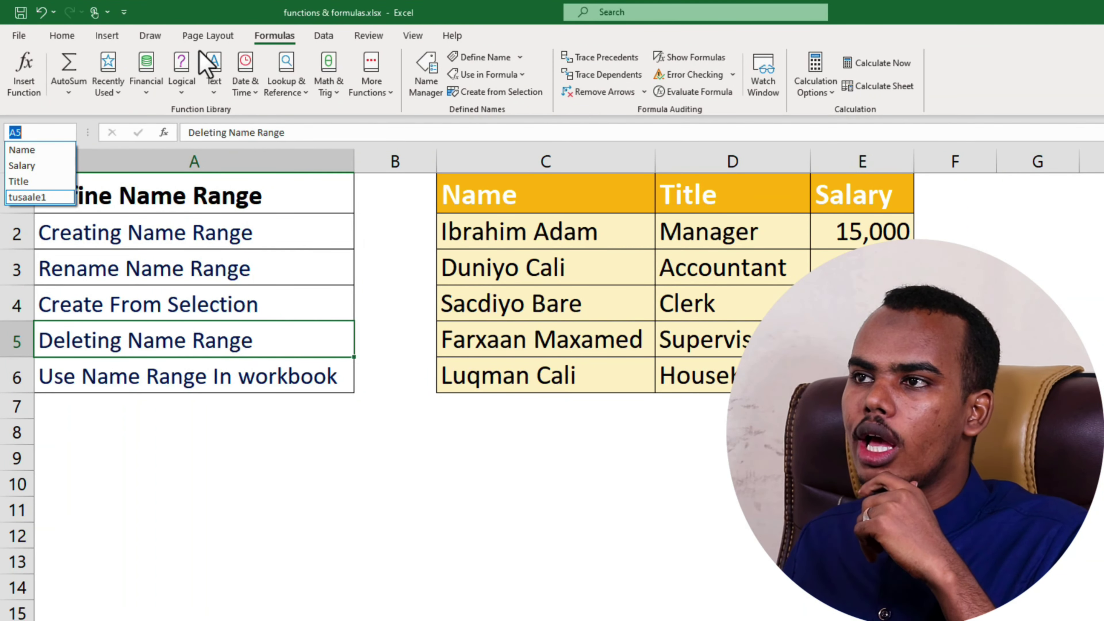
Delete tusaale1 in Name Manager, leaving Name, Salary and Title defined
{"action": "left_click", "coordinate": [415, 87]}
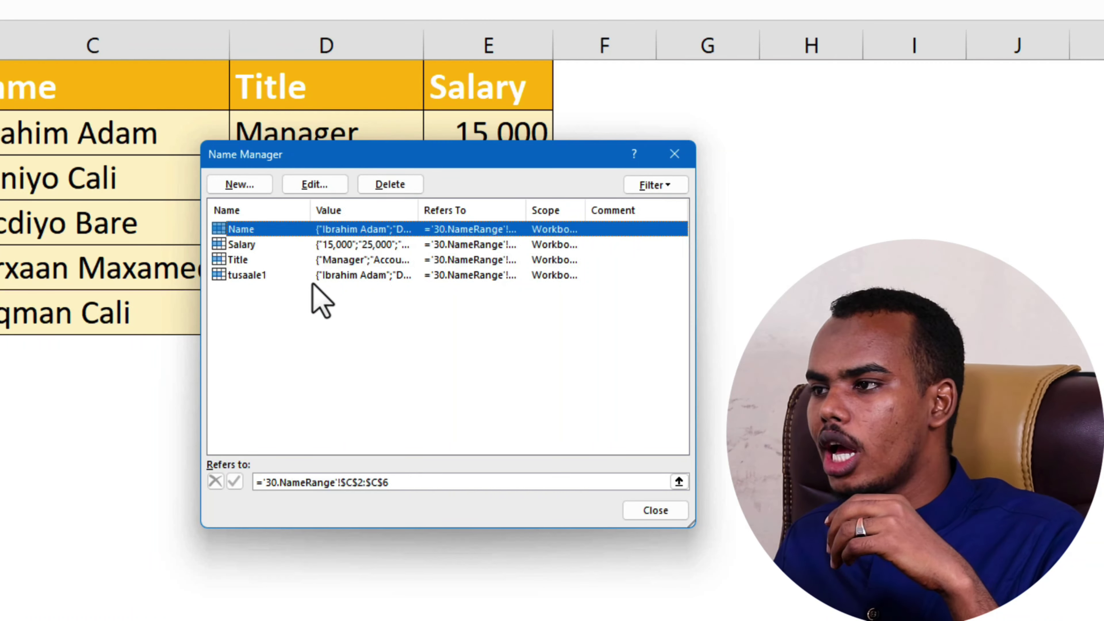
{"action": "left_click", "coordinate": [279, 276]}
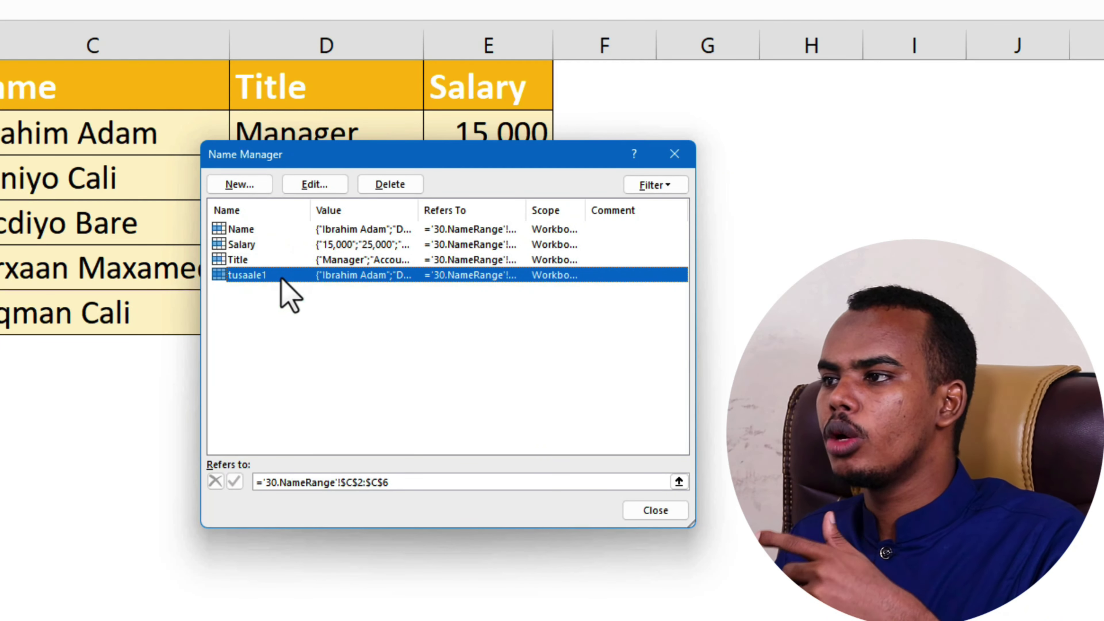
{"action": "left_click", "coordinate": [394, 187]}
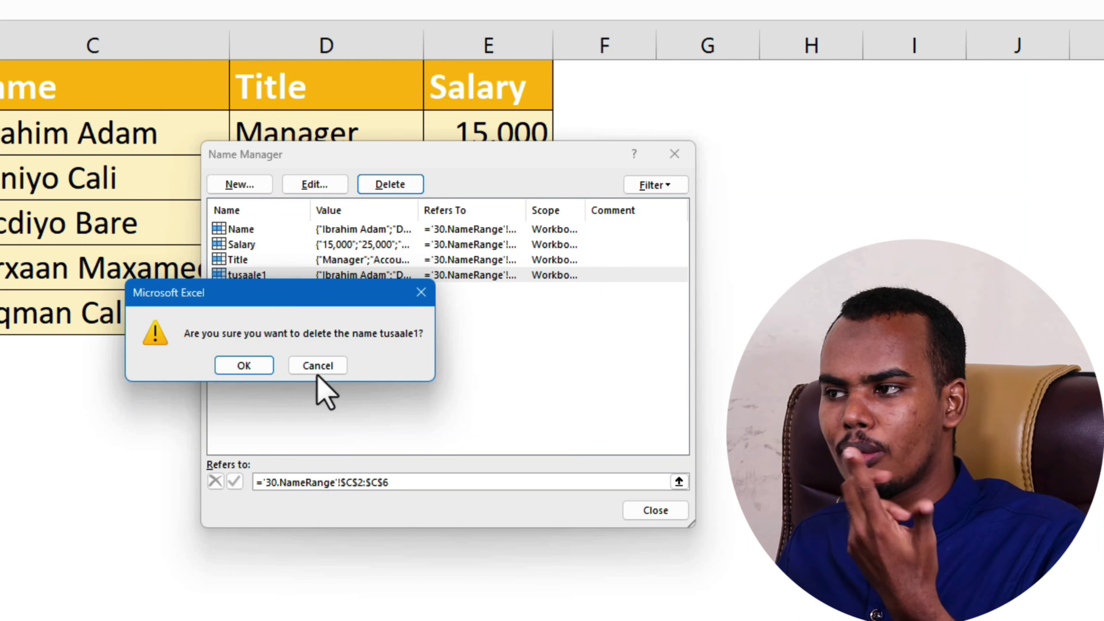
{"action": "left_click", "coordinate": [255, 365]}
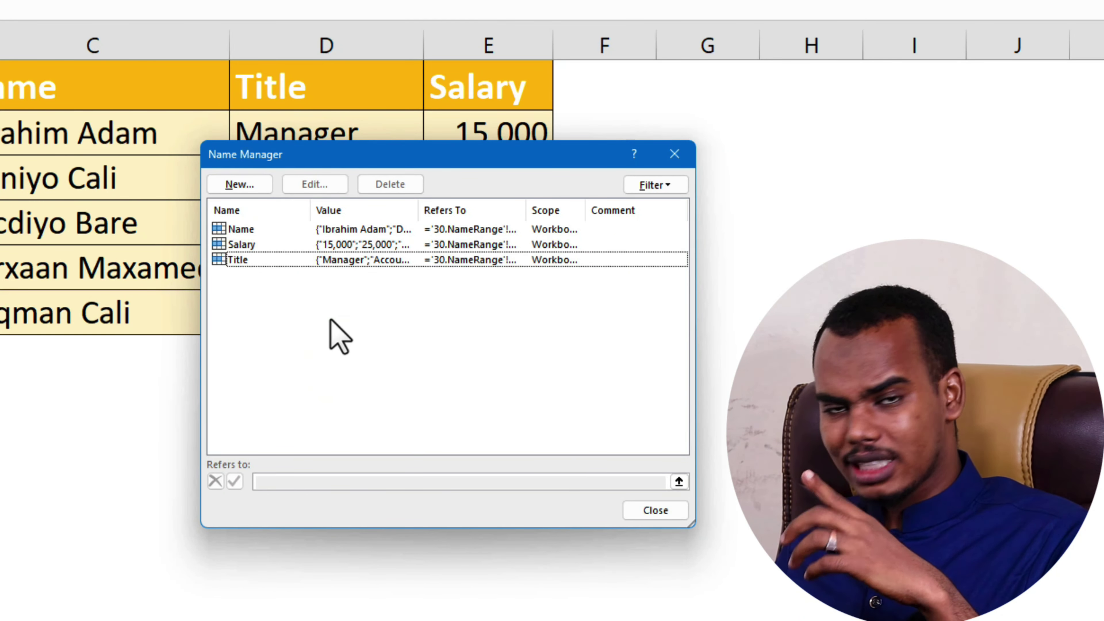
{"action": "left_click_drag", "start_coordinate": [329, 321], "coordinate": [261, 238]}
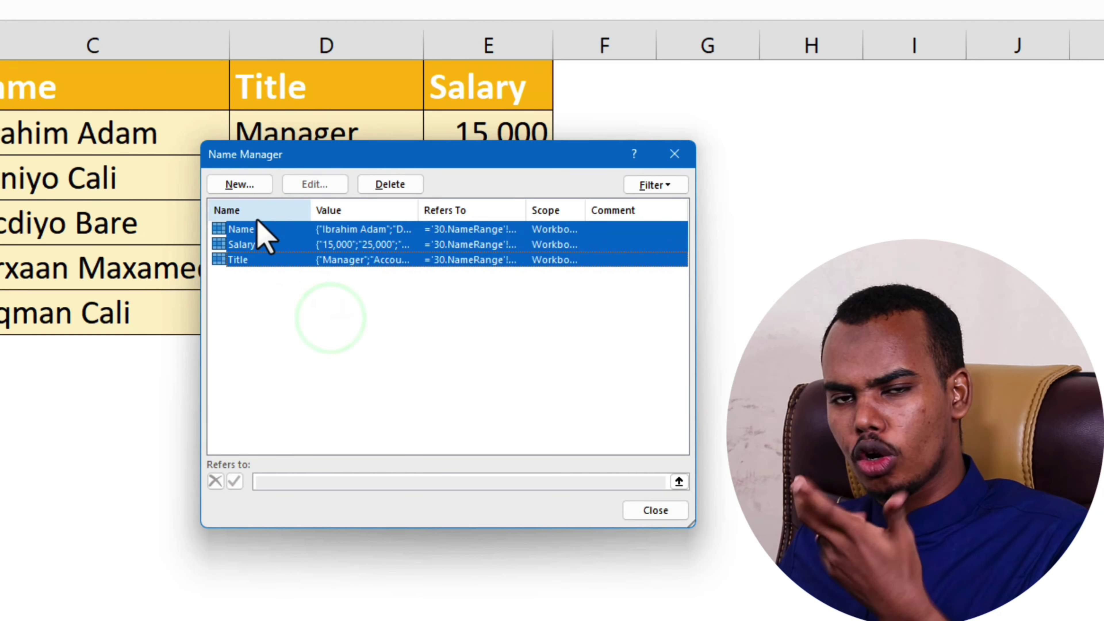
{"action": "left_click", "coordinate": [424, 411]}
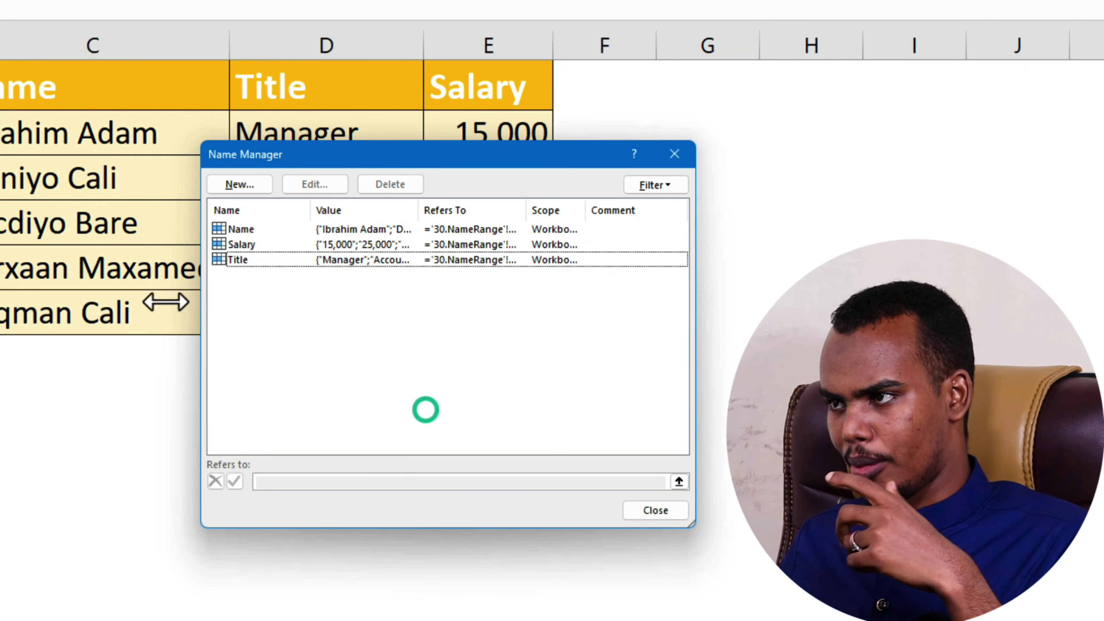
{"action": "left_click", "coordinate": [287, 260]}
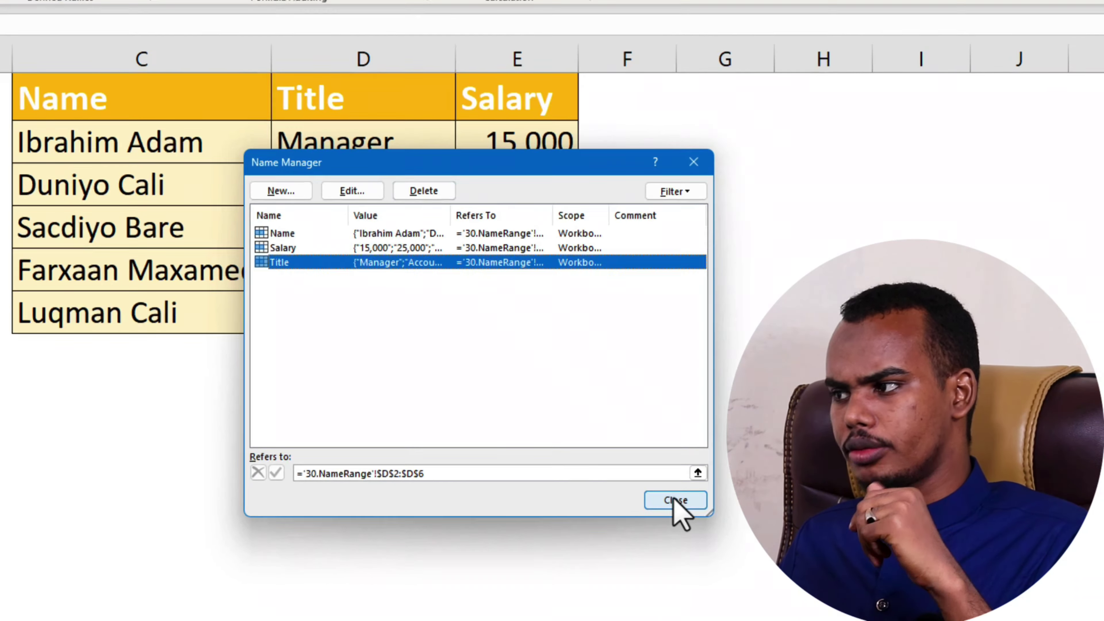
{"action": "left_click", "coordinate": [656, 511]}
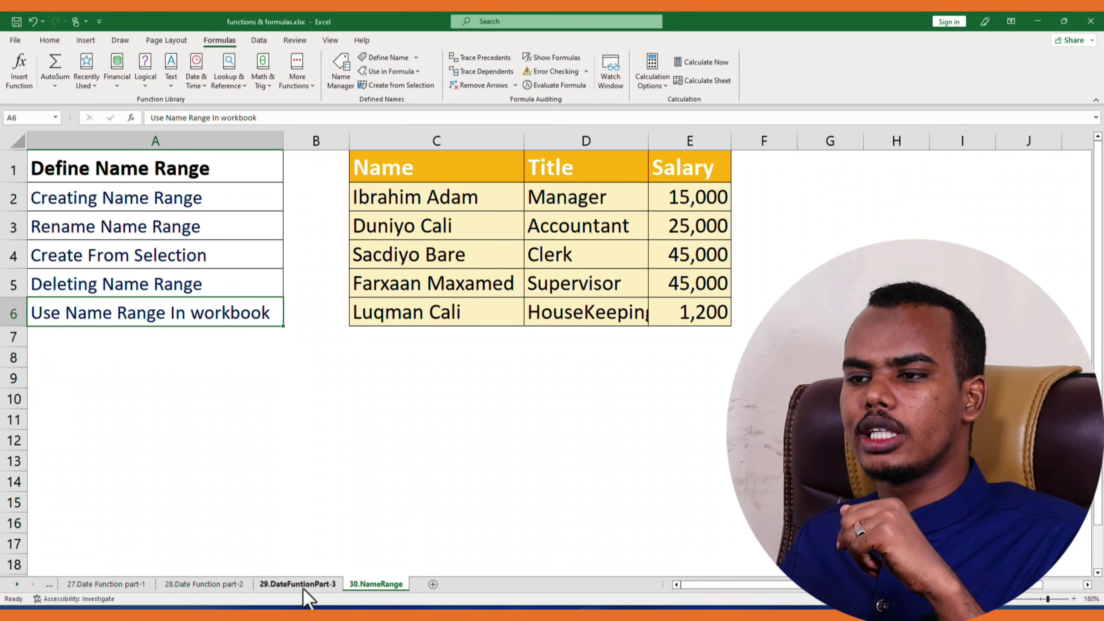
{"action": "left_click", "coordinate": [305, 585]}
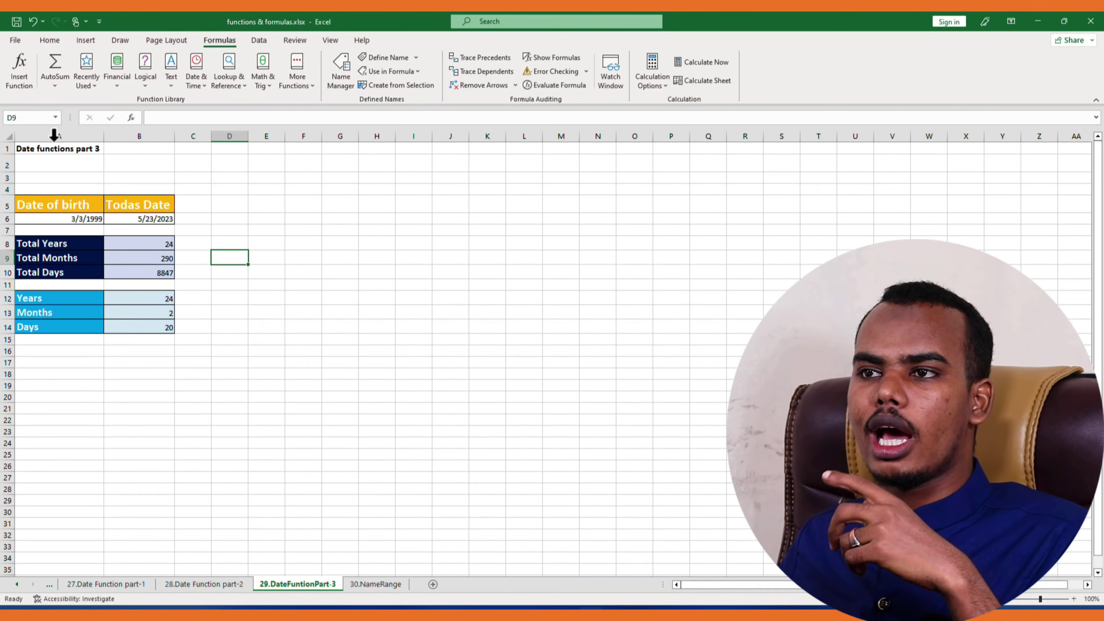
{"action": "left_click", "coordinate": [56, 117]}
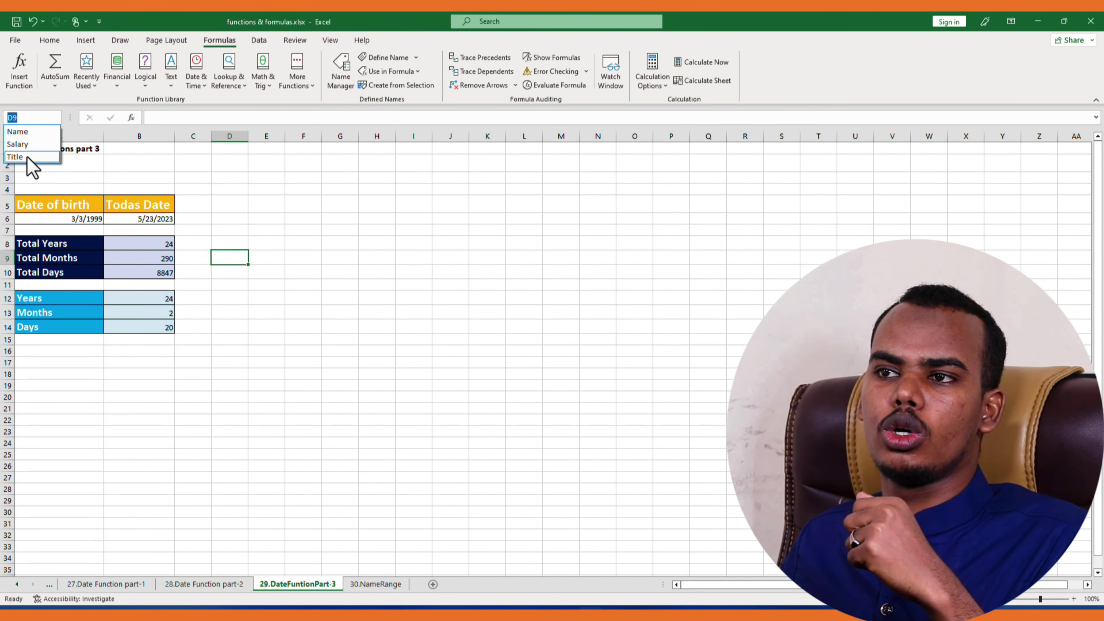
{"action": "left_click", "coordinate": [27, 146]}
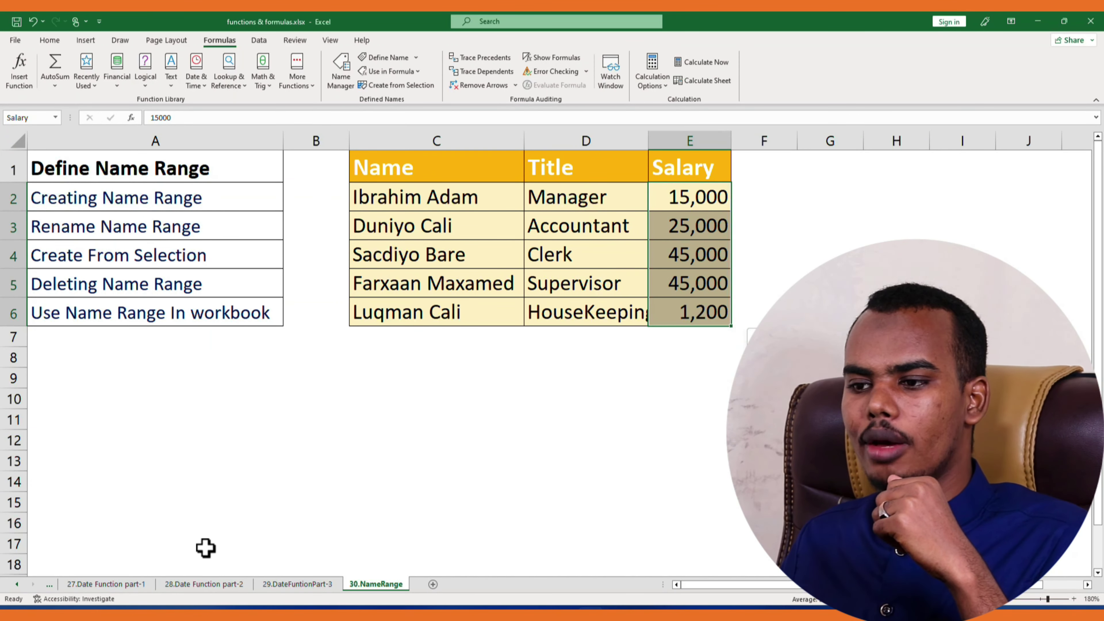
{"action": "left_click", "coordinate": [208, 584]}
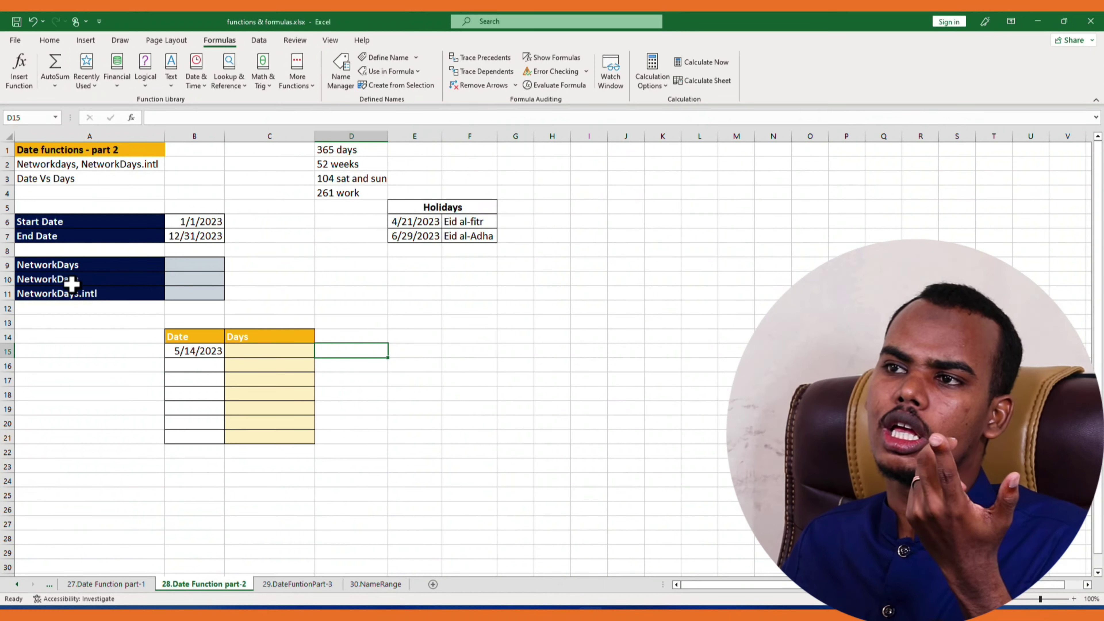
{"action": "left_click", "coordinate": [56, 117]}
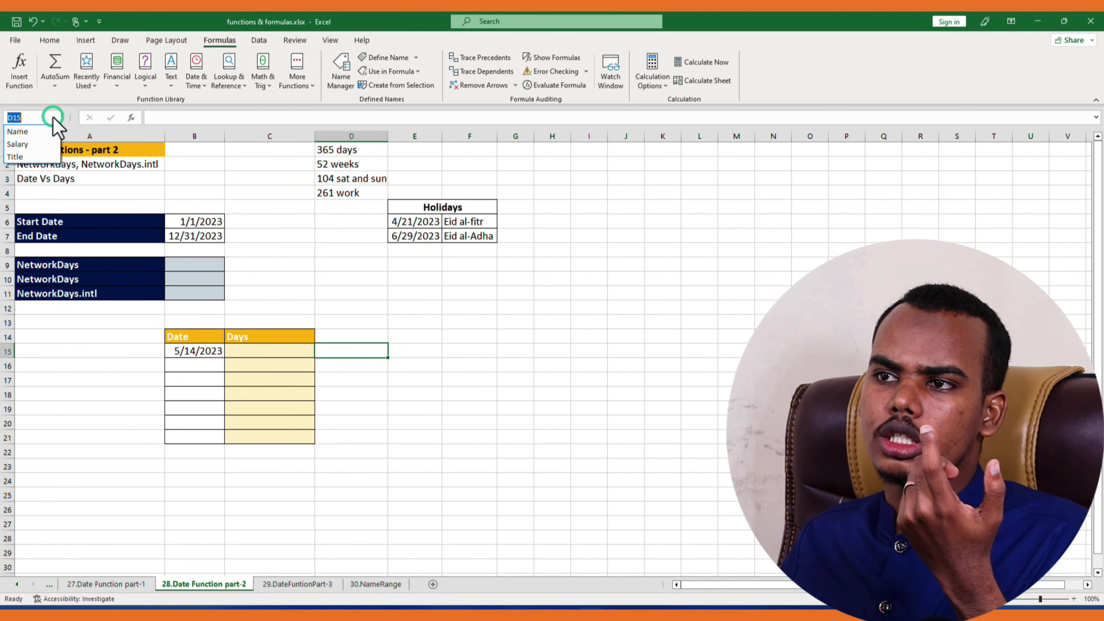
{"action": "left_click", "coordinate": [35, 131]}
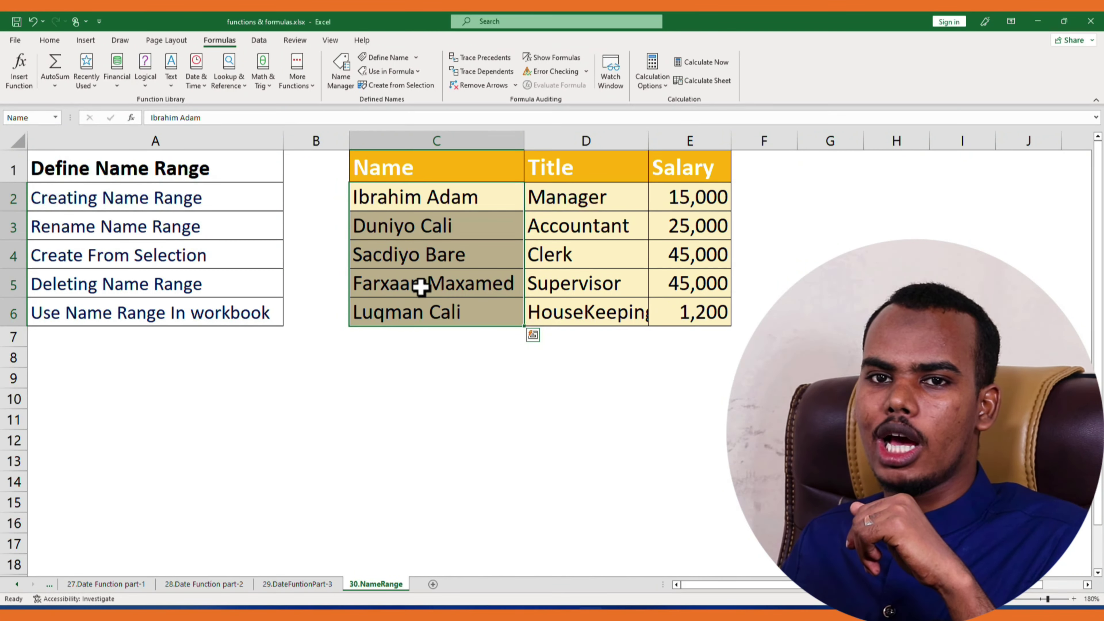
{"action": "left_click", "coordinate": [150, 202]}
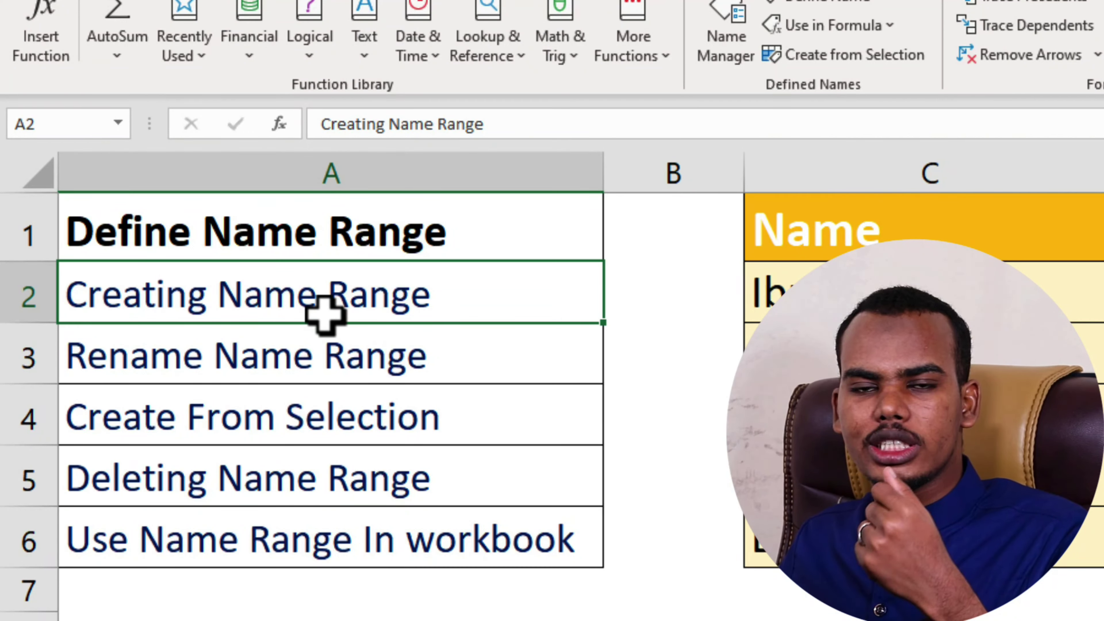
{"action": "left_click", "coordinate": [322, 361]}
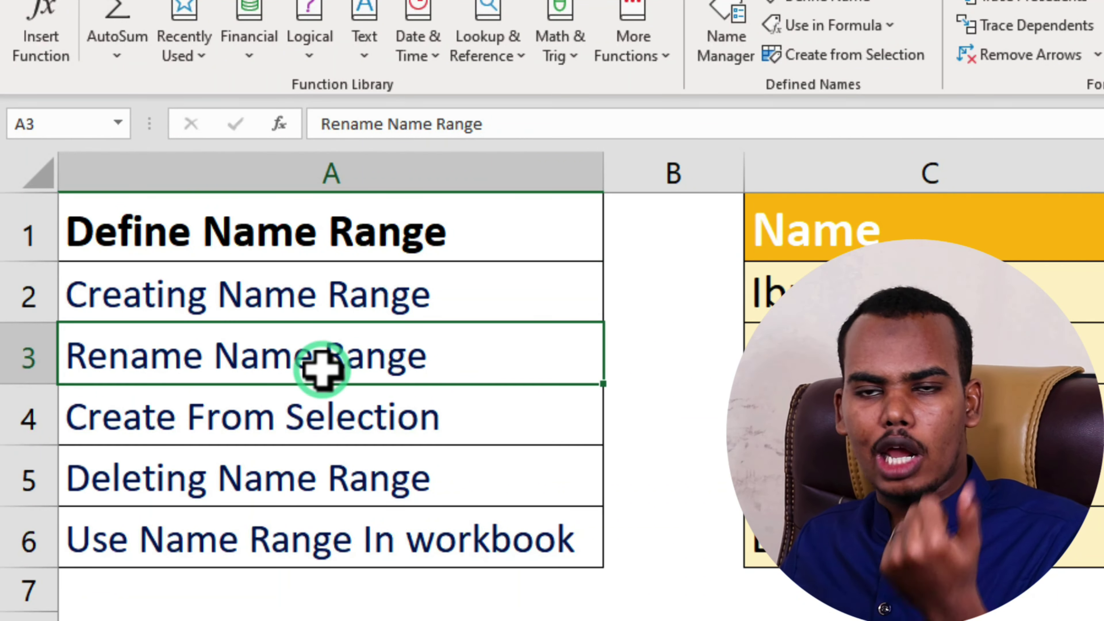
{"action": "left_click", "coordinate": [313, 429]}
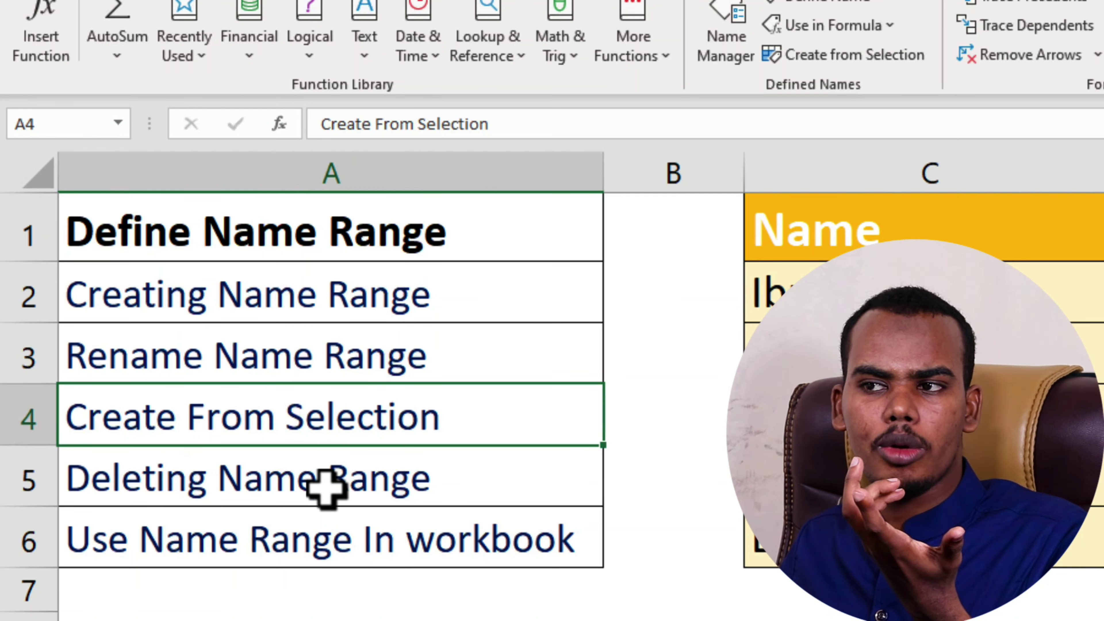
{"action": "left_click", "coordinate": [326, 493]}
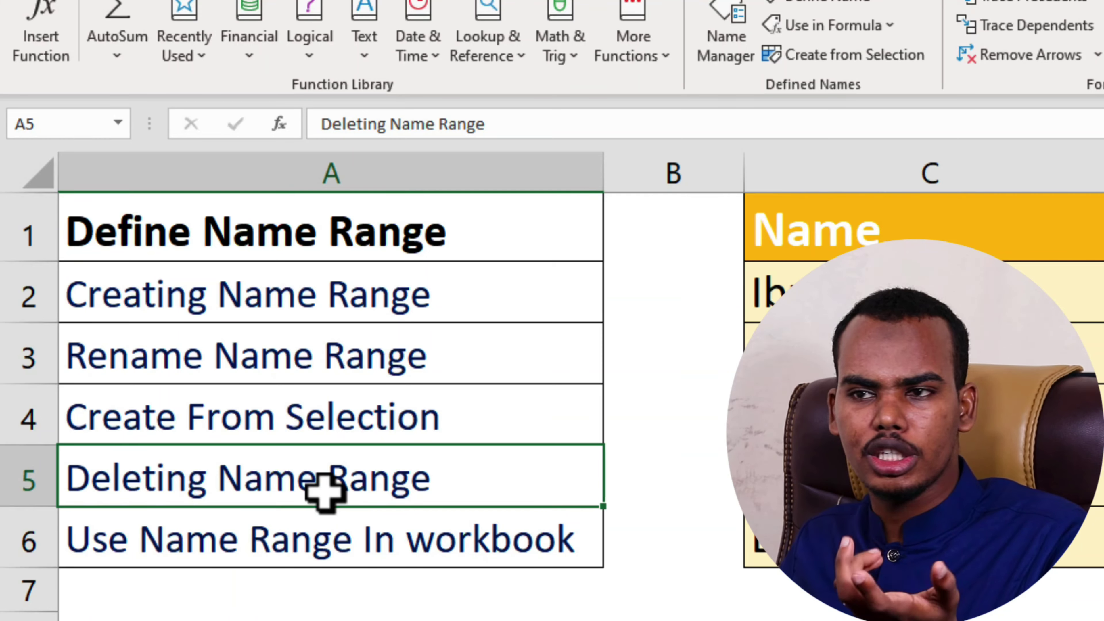
{"action": "left_click", "coordinate": [305, 543]}
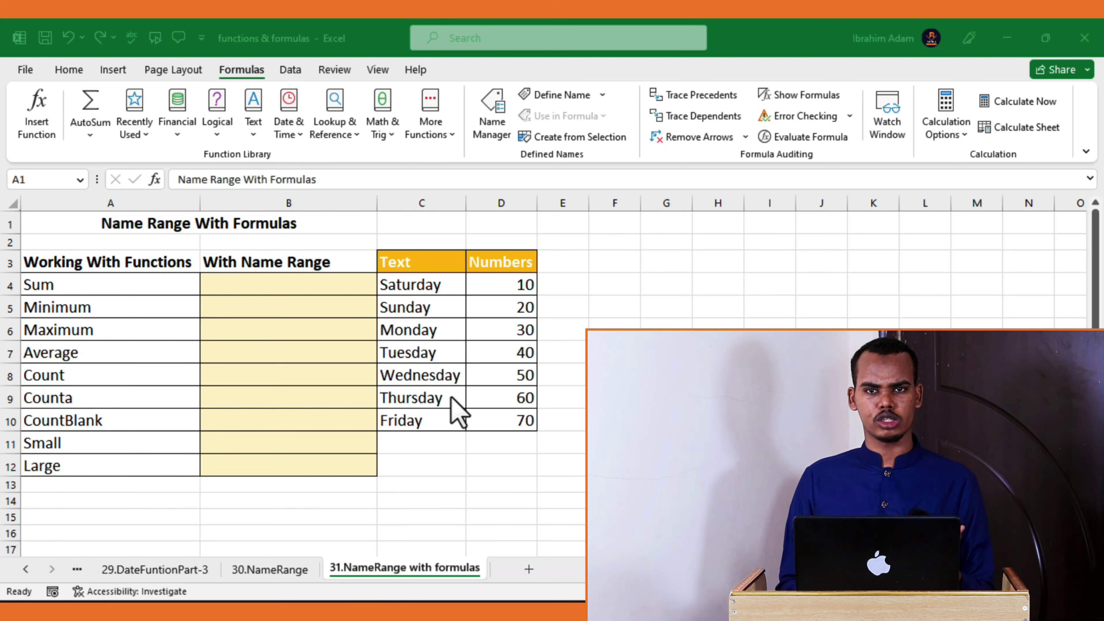
{"action": "double_click", "coordinate": [428, 285]}
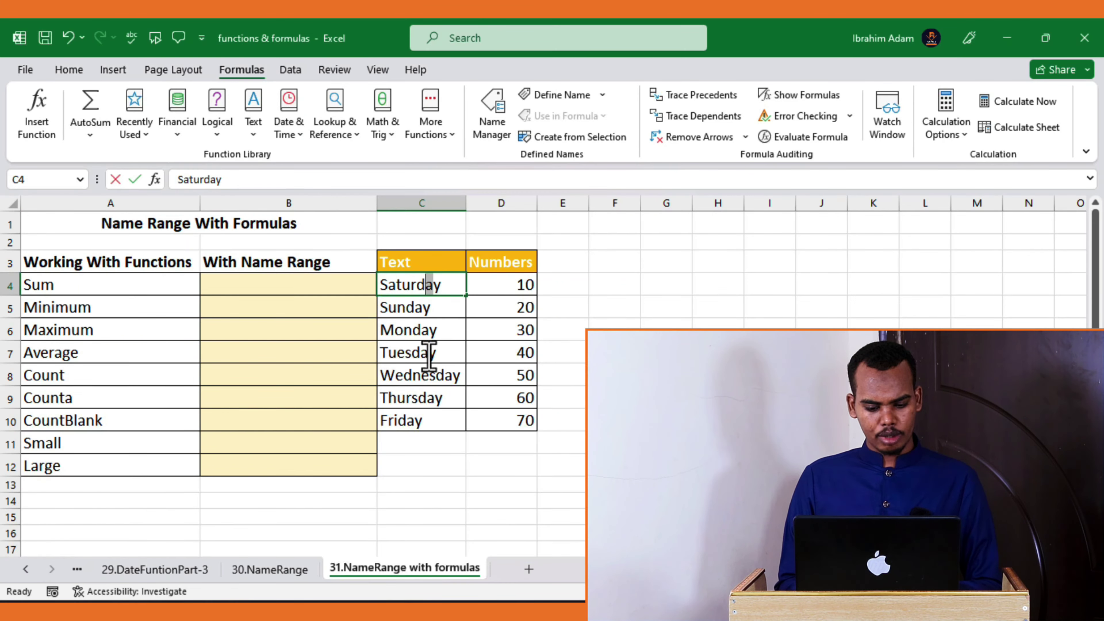
{"action": "left_click_drag", "start_coordinate": [441, 424], "coordinate": [430, 290]}
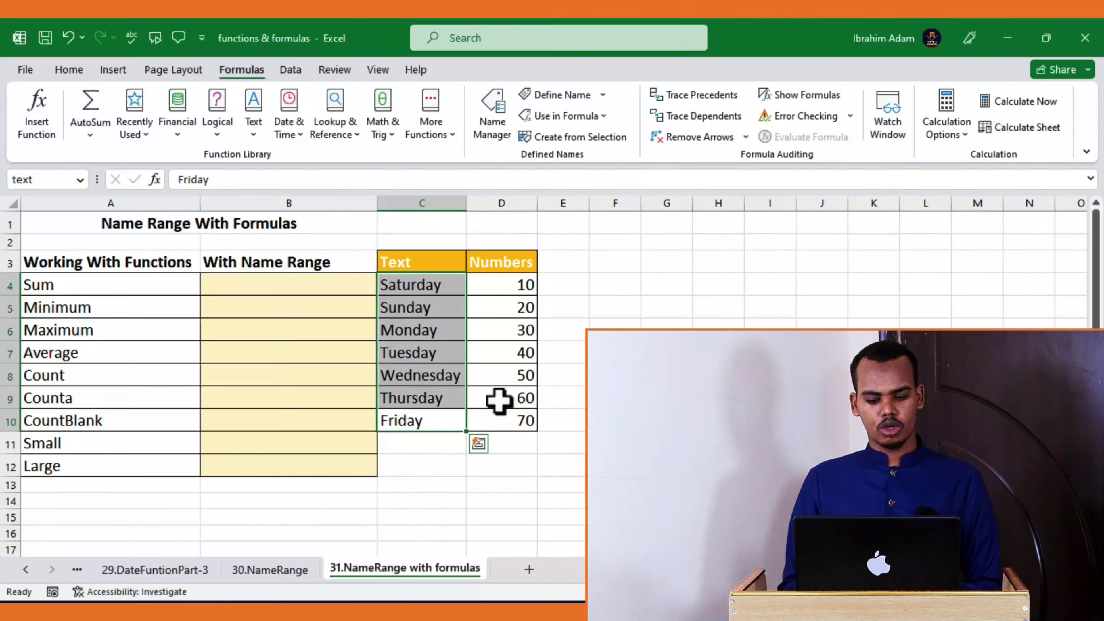
{"action": "left_click", "coordinate": [500, 400]}
{"action": "left_click", "coordinate": [499, 415]}
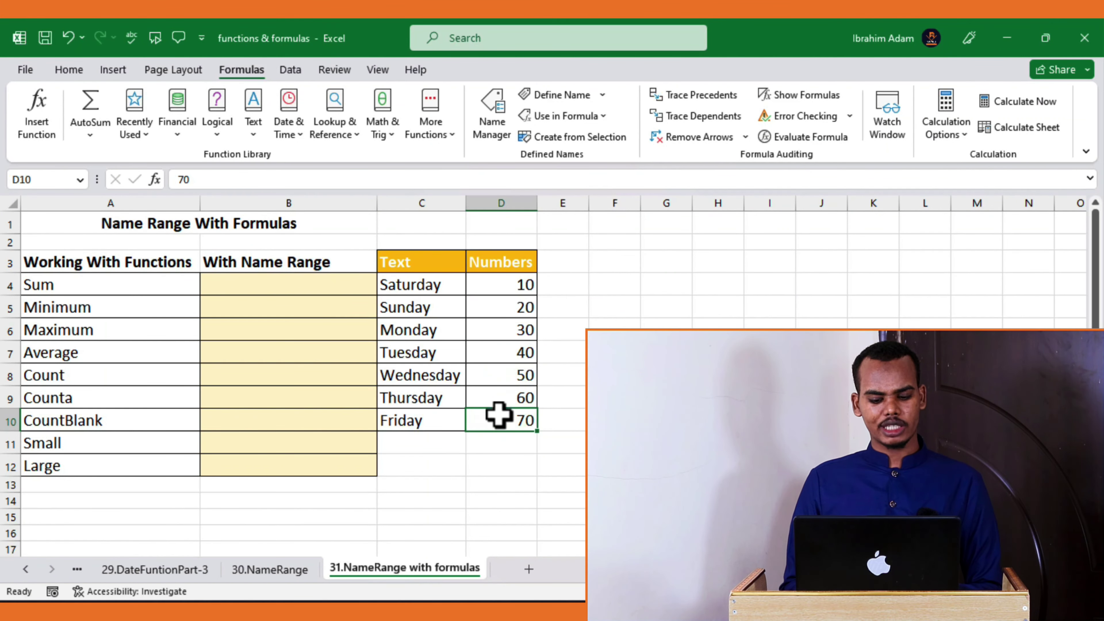
{"action": "left_click_drag", "start_coordinate": [499, 414], "coordinate": [504, 293]}
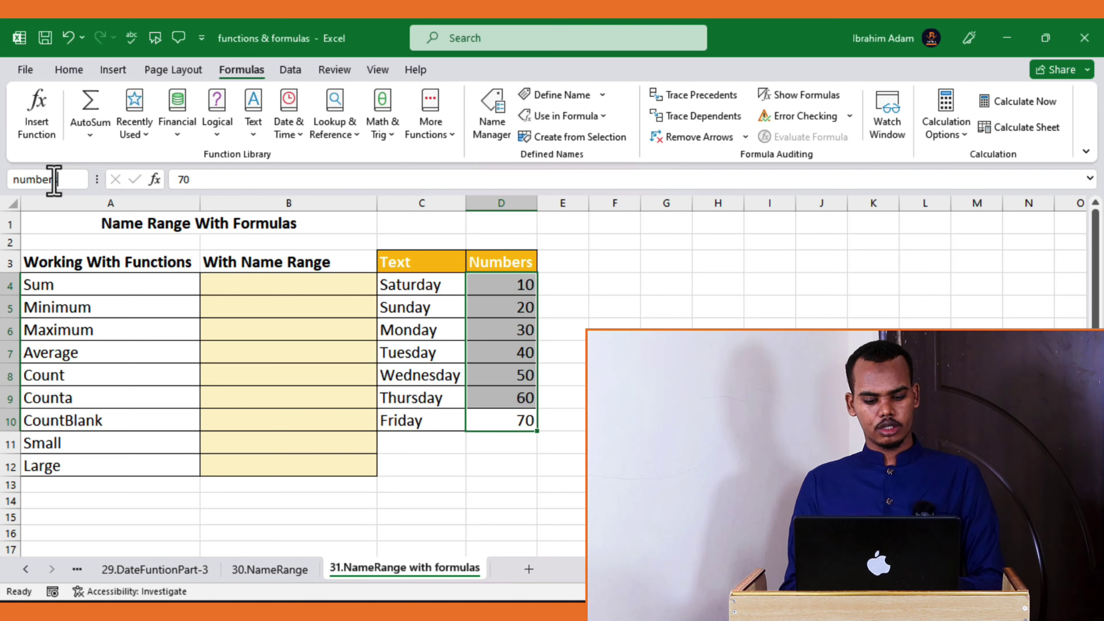
{"action": "left_click", "coordinate": [478, 462]}
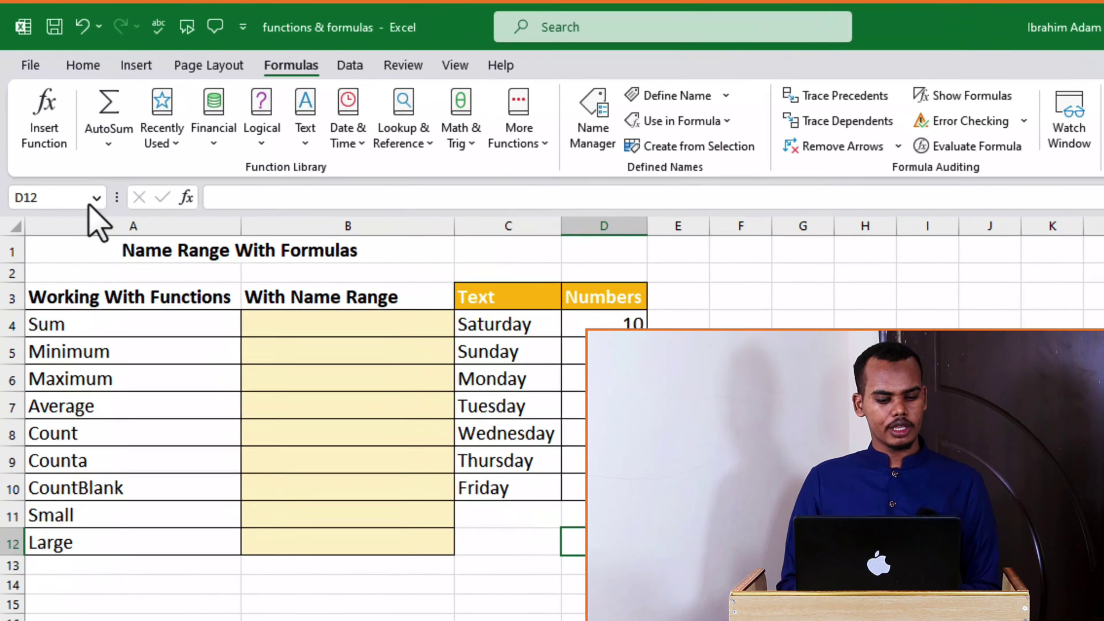
{"action": "left_click", "coordinate": [72, 180]}
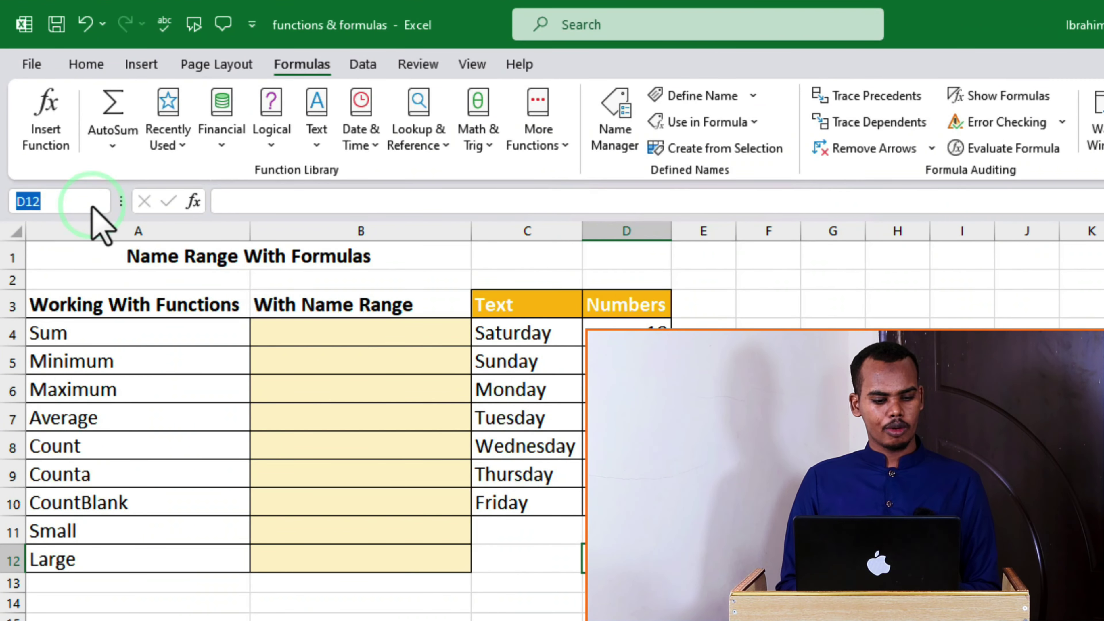
{"action": "left_click", "coordinate": [98, 202]}
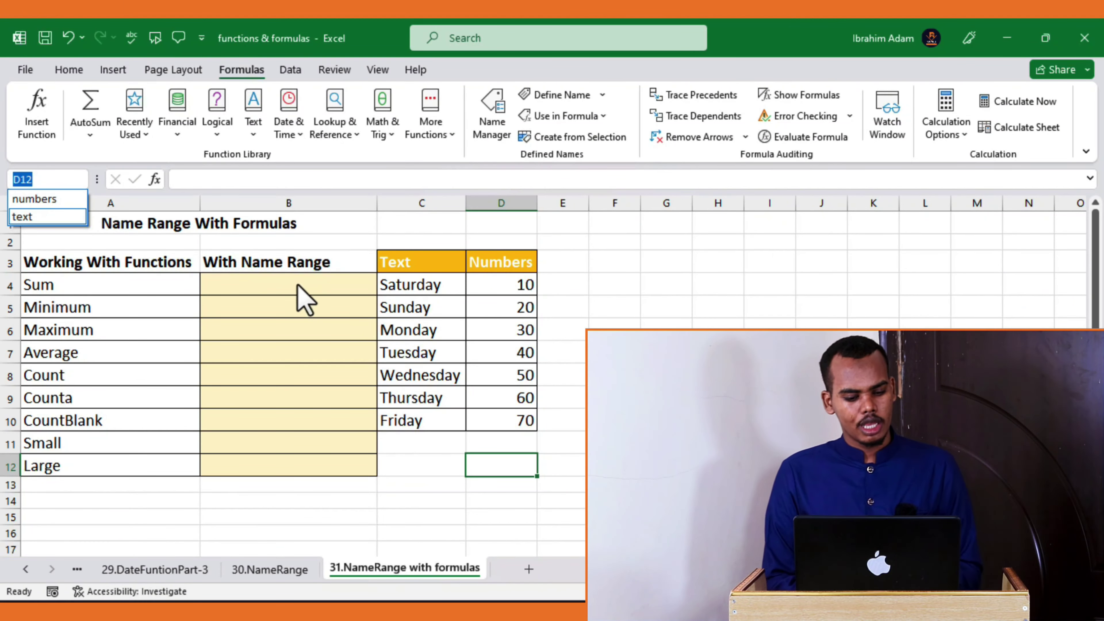
{"action": "left_click", "coordinate": [268, 283]}
{"action": "left_click", "coordinate": [268, 283]}
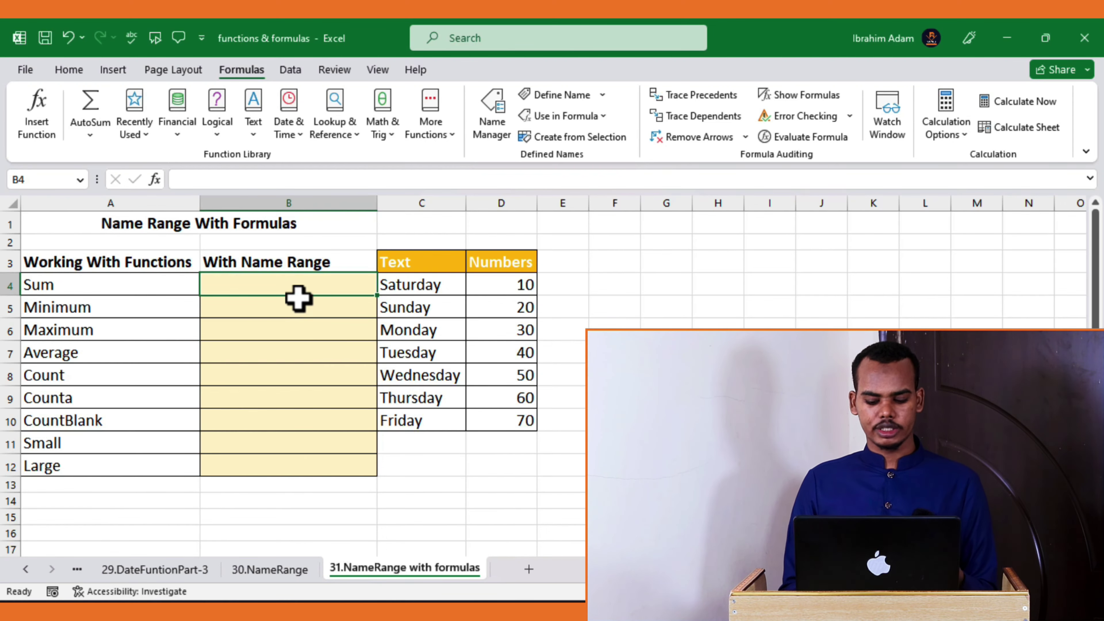
Enter =SUM(numbers) in B4 and confirm the 280 total against the Numbers column
{"action": "type", "text": "="}
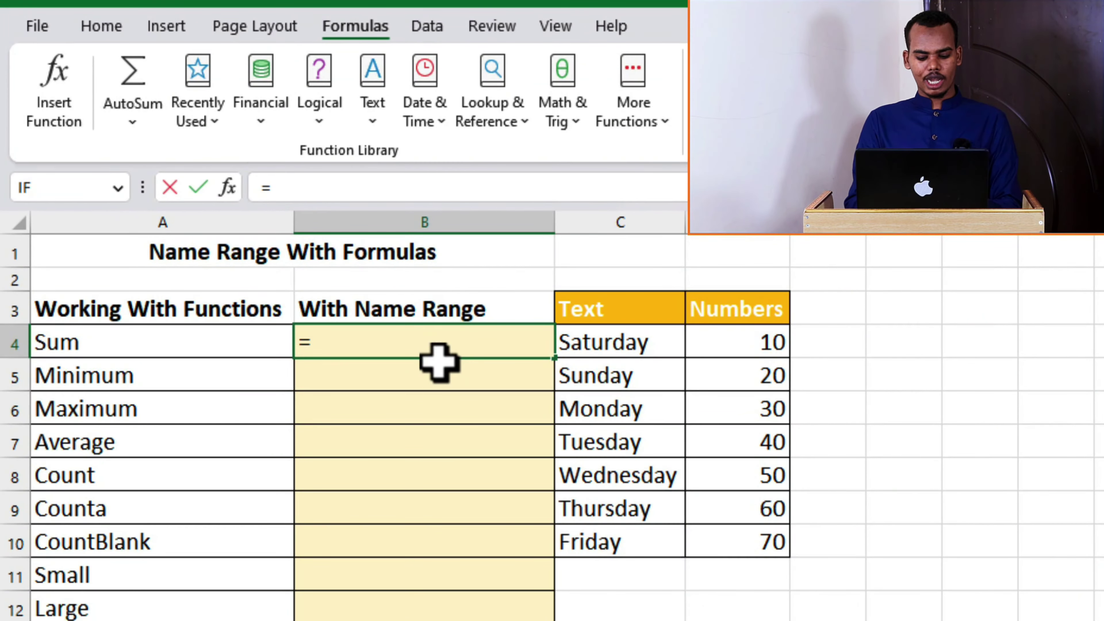
{"action": "type", "text": "sum"}
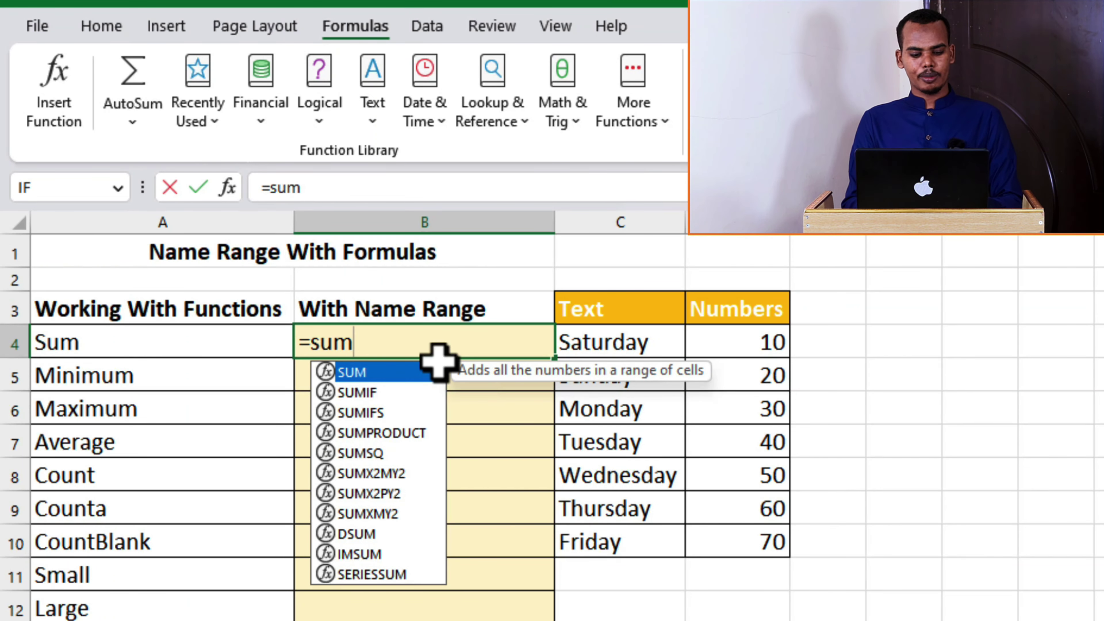
{"action": "key", "text": "Tab"}
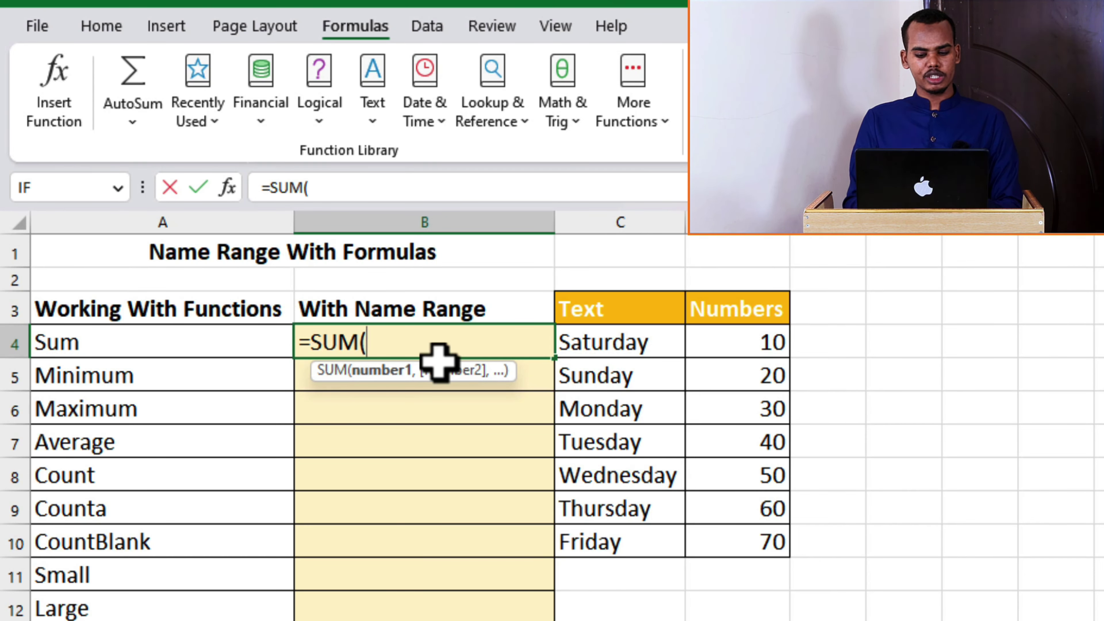
{"action": "type", "text": "nu"}
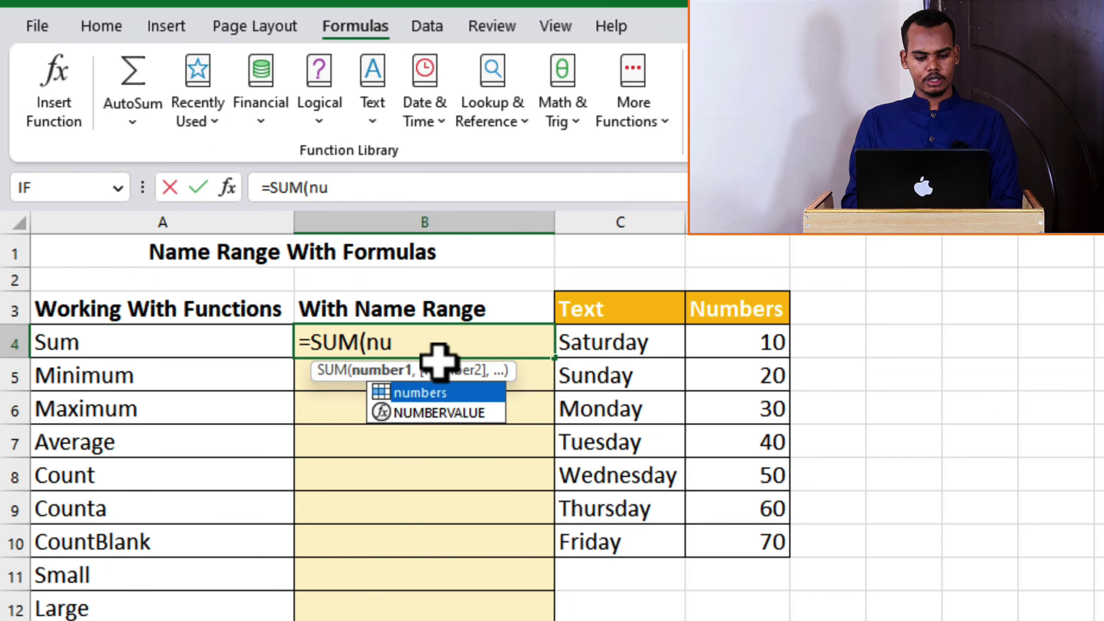
{"action": "key", "text": "Tab"}
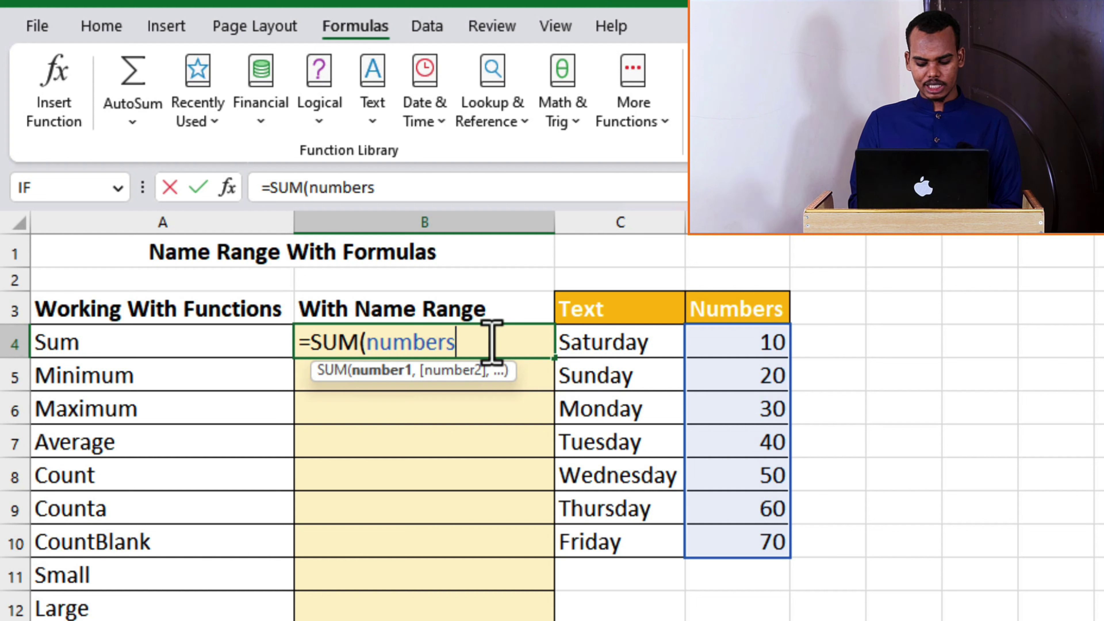
{"action": "key", "text": "Return"}
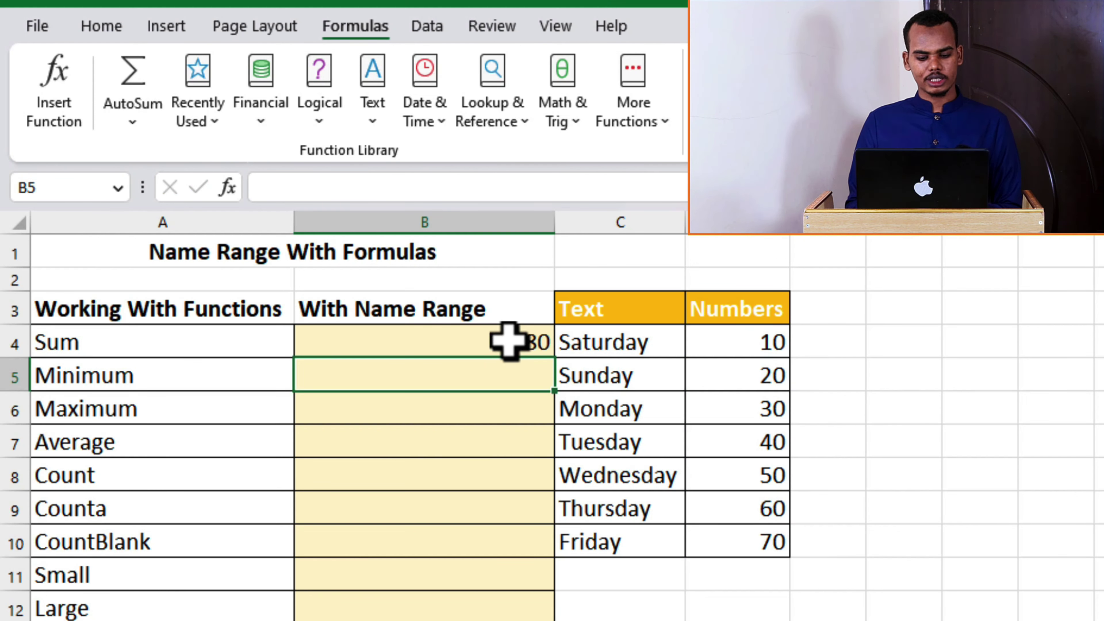
{"action": "left_click", "coordinate": [508, 343]}
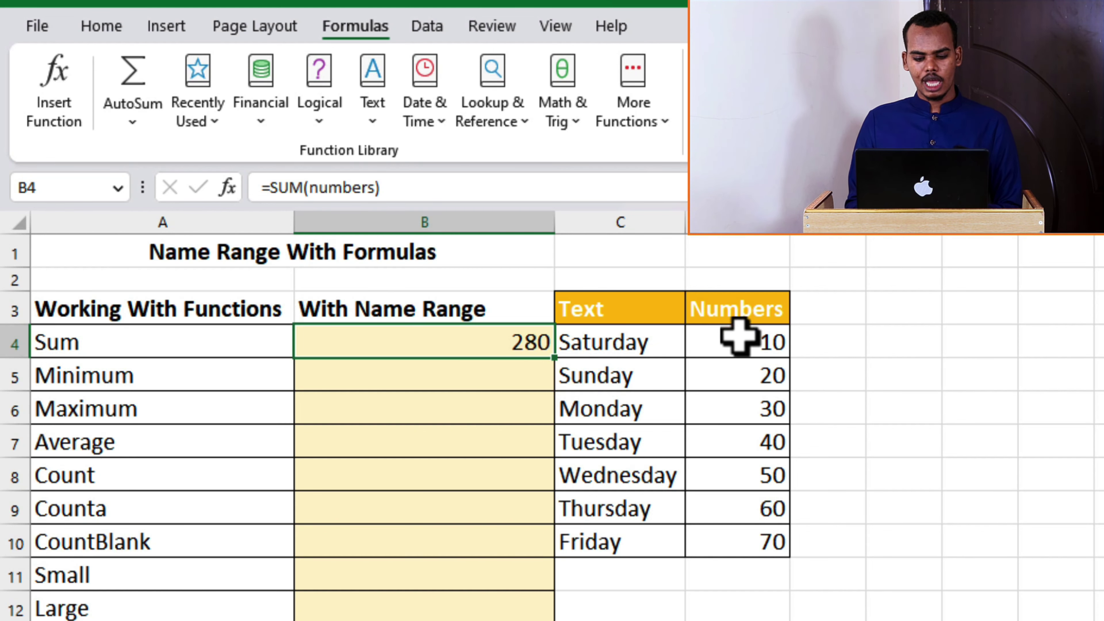
{"action": "left_click_drag", "start_coordinate": [739, 340], "coordinate": [739, 543]}
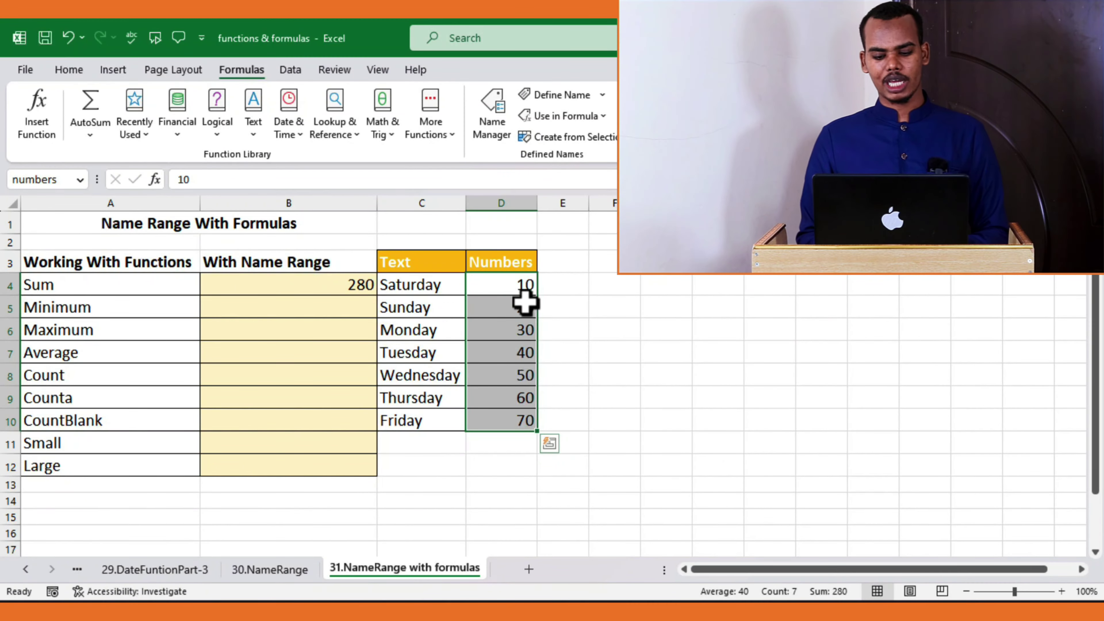
{"action": "left_click", "coordinate": [355, 309]}
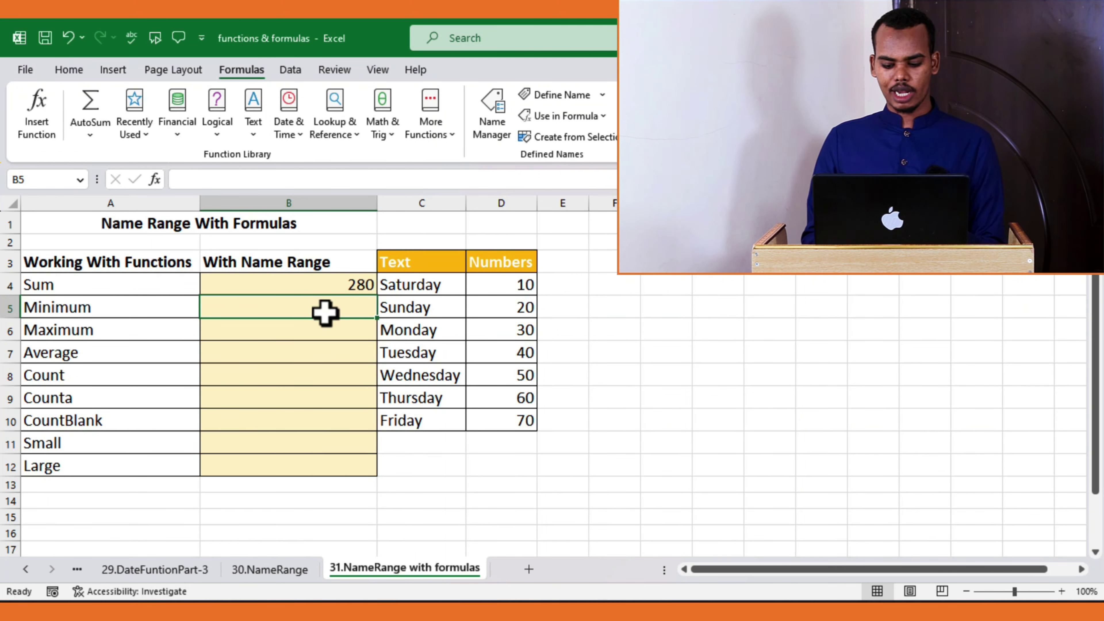
Enter =MIN(numbers) in B5 and a MAX formula on numbers in B6, giving 10 and 70
{"action": "type", "text": "="}
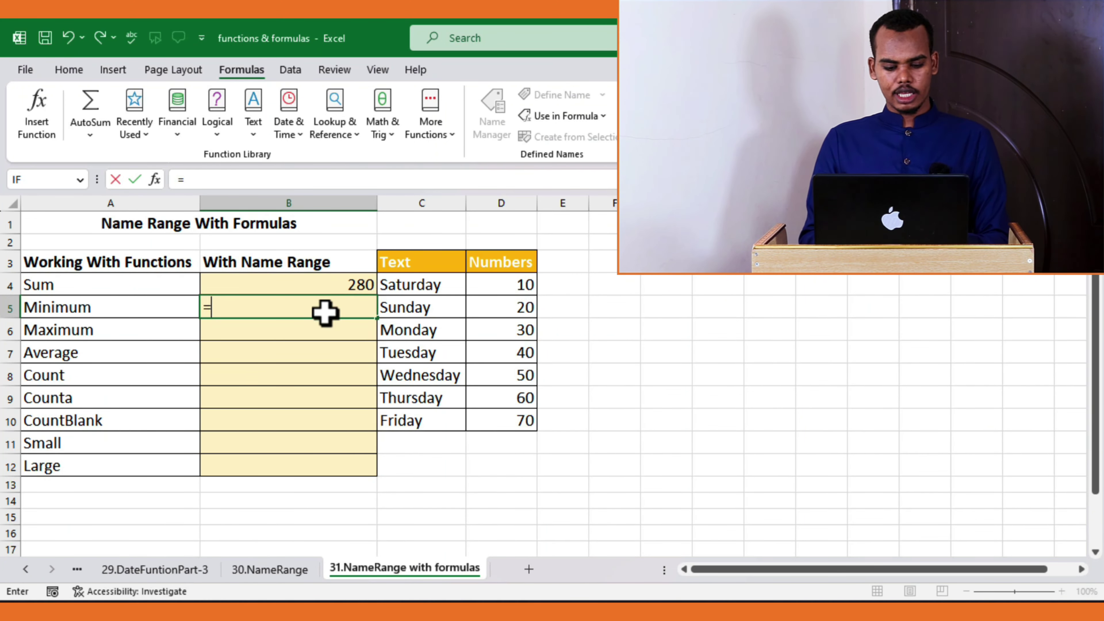
{"action": "type", "text": "nu"}
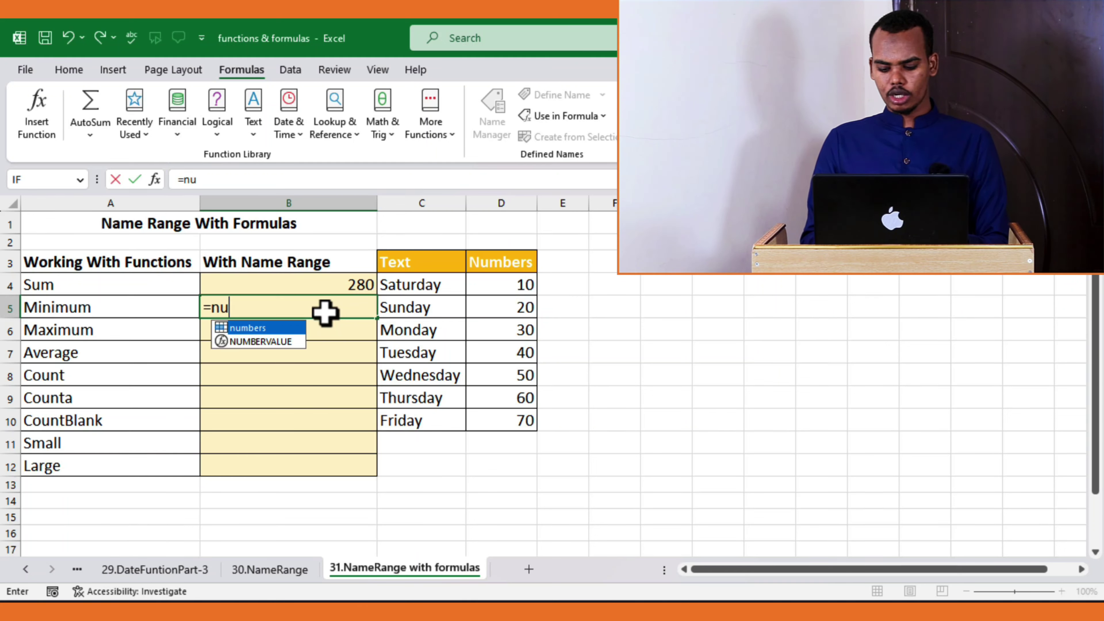
{"action": "key", "text": "BackSpace"}
{"action": "key", "text": "BackSpace"}
{"action": "type", "text": "min"}
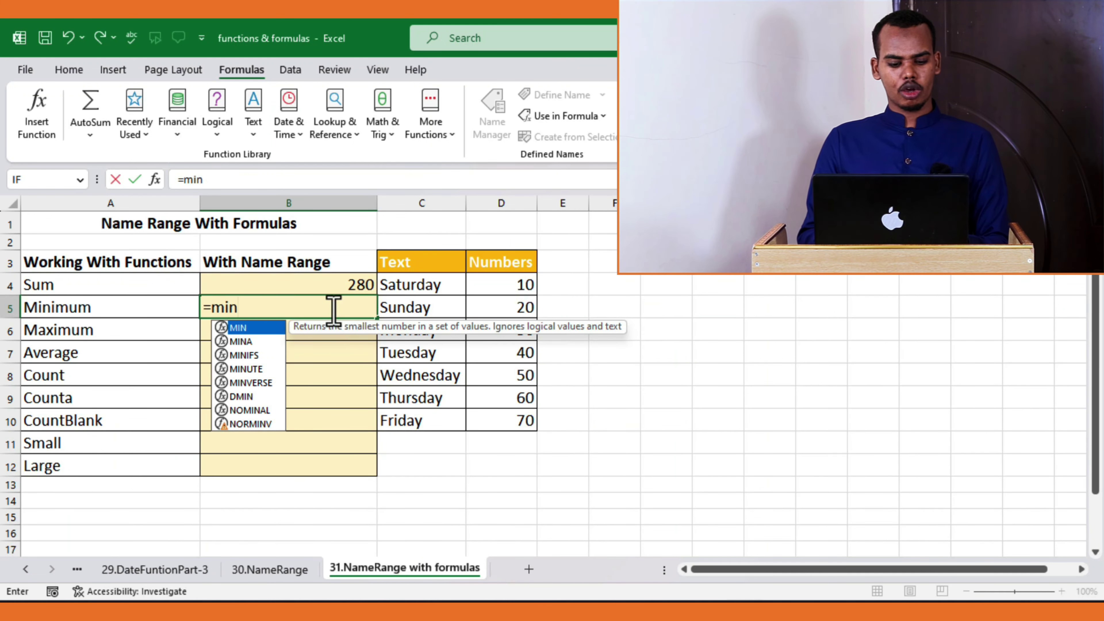
{"action": "key", "text": "Tab"}
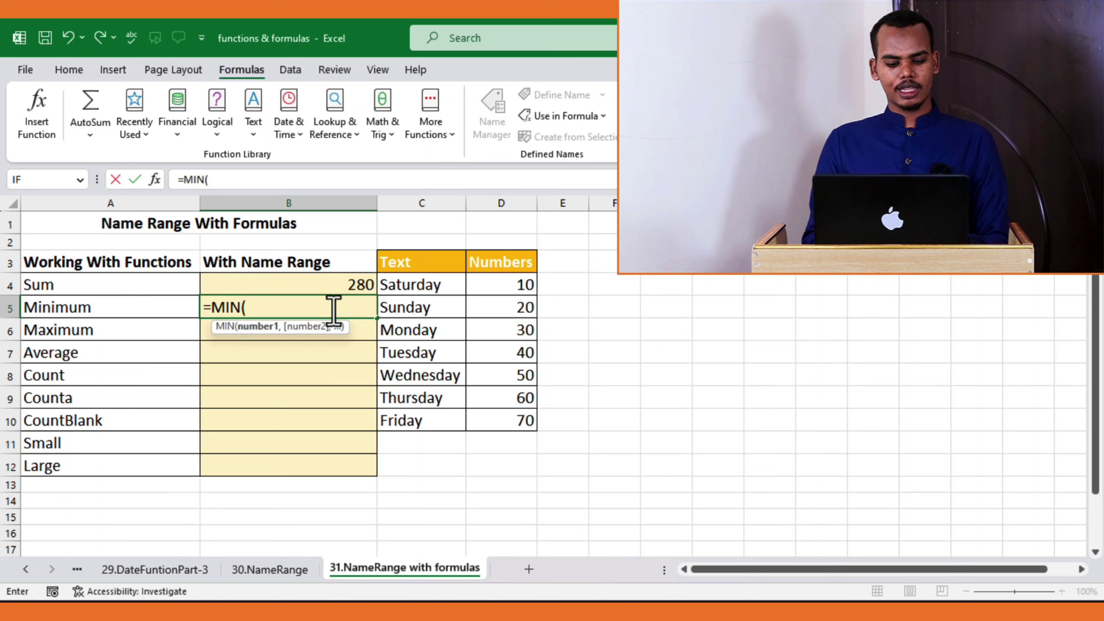
{"action": "type", "text": "nu"}
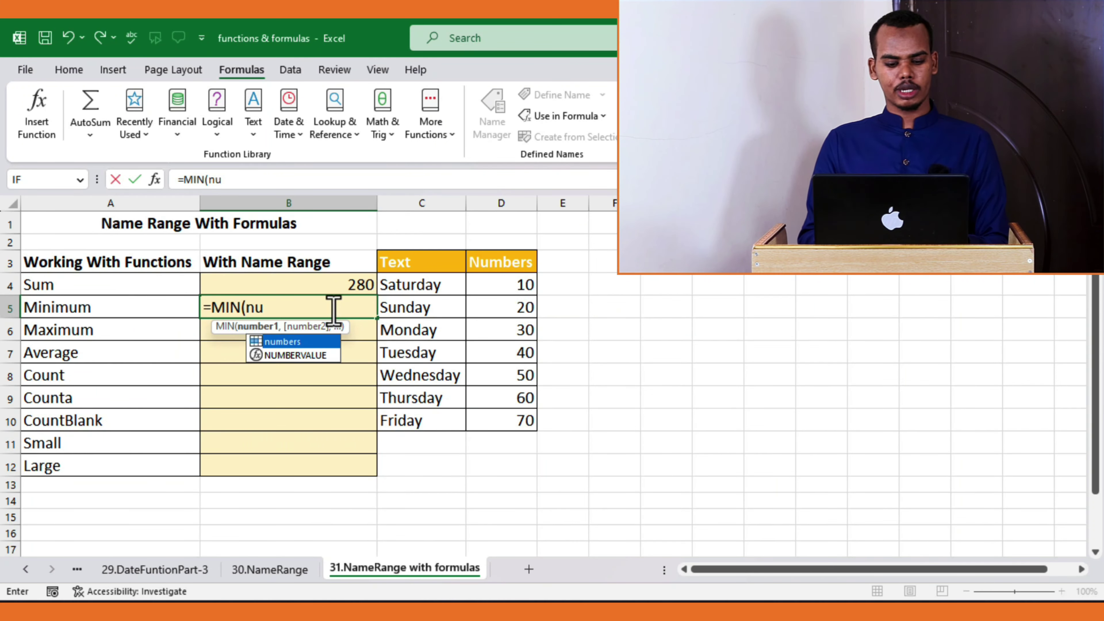
{"action": "key", "text": "Tab"}
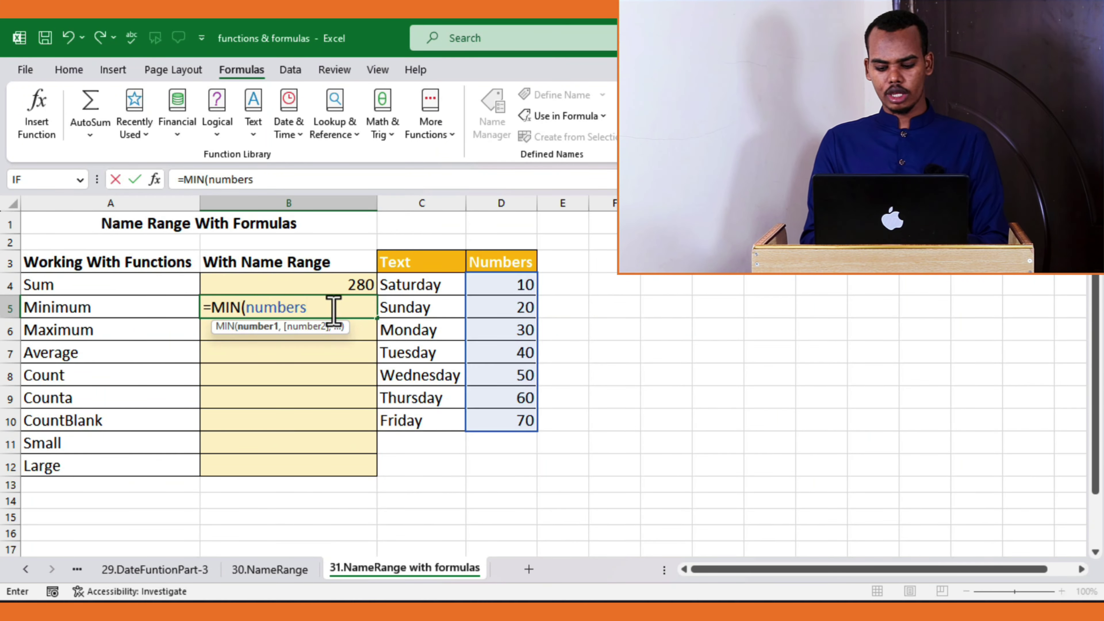
{"action": "key", "text": "Return"}
{"action": "left_click", "coordinate": [331, 309]}
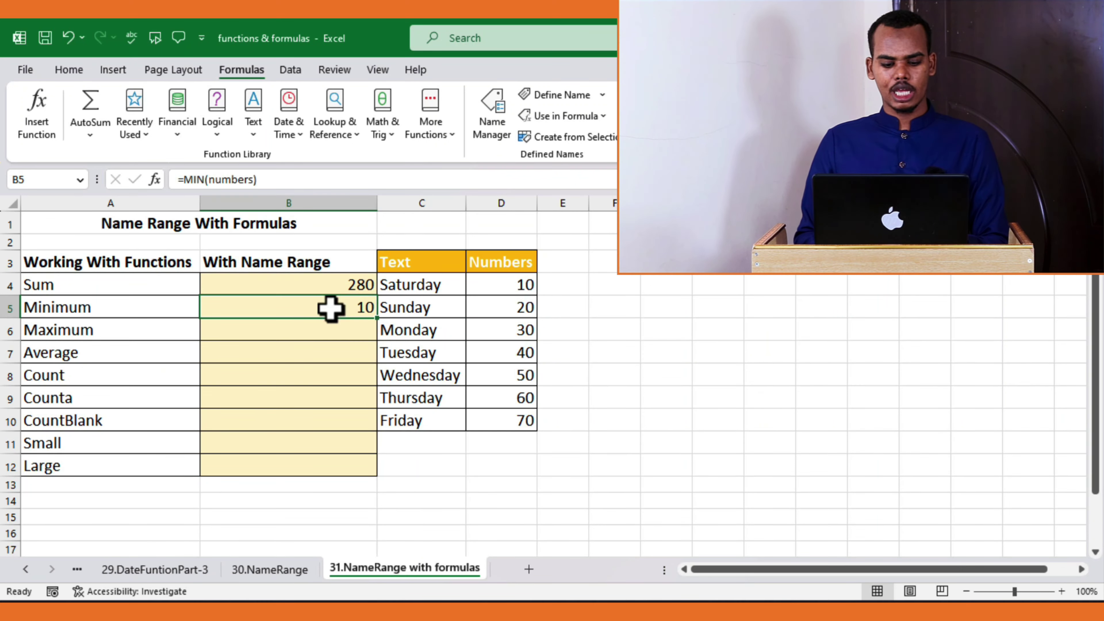
{"action": "left_click", "coordinate": [348, 331]}
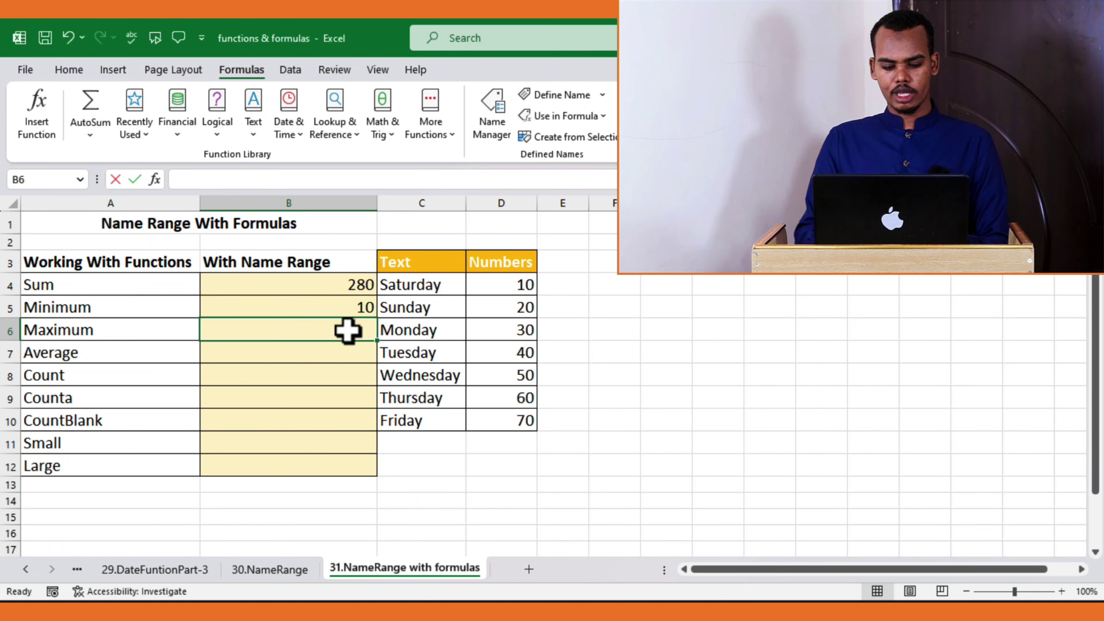
{"action": "type", "text": "=max"}
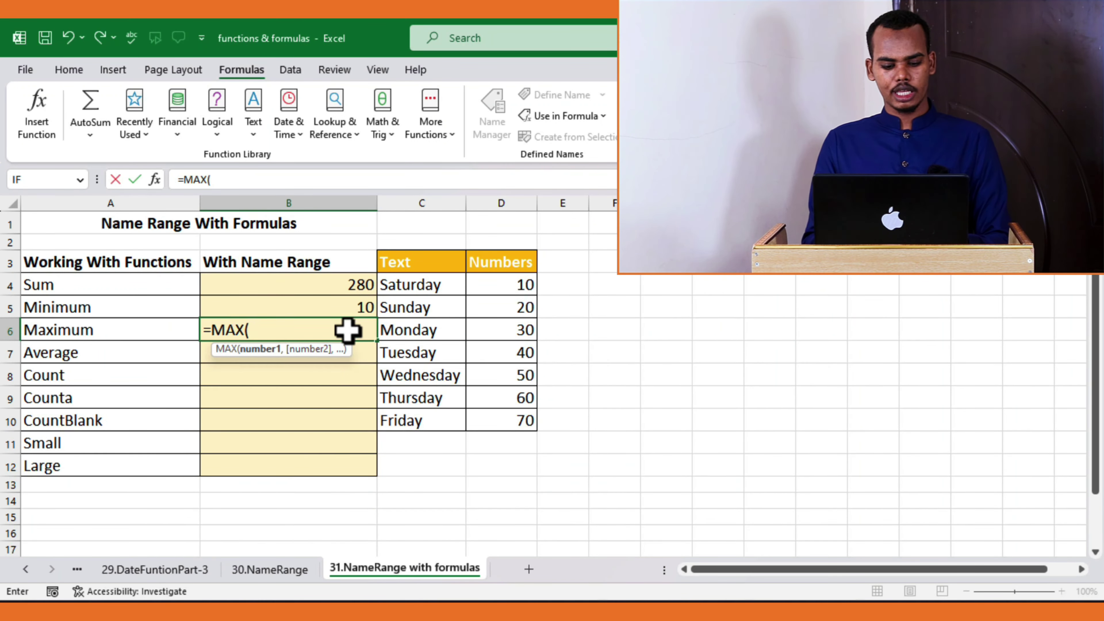
{"action": "type", "text": "number"}
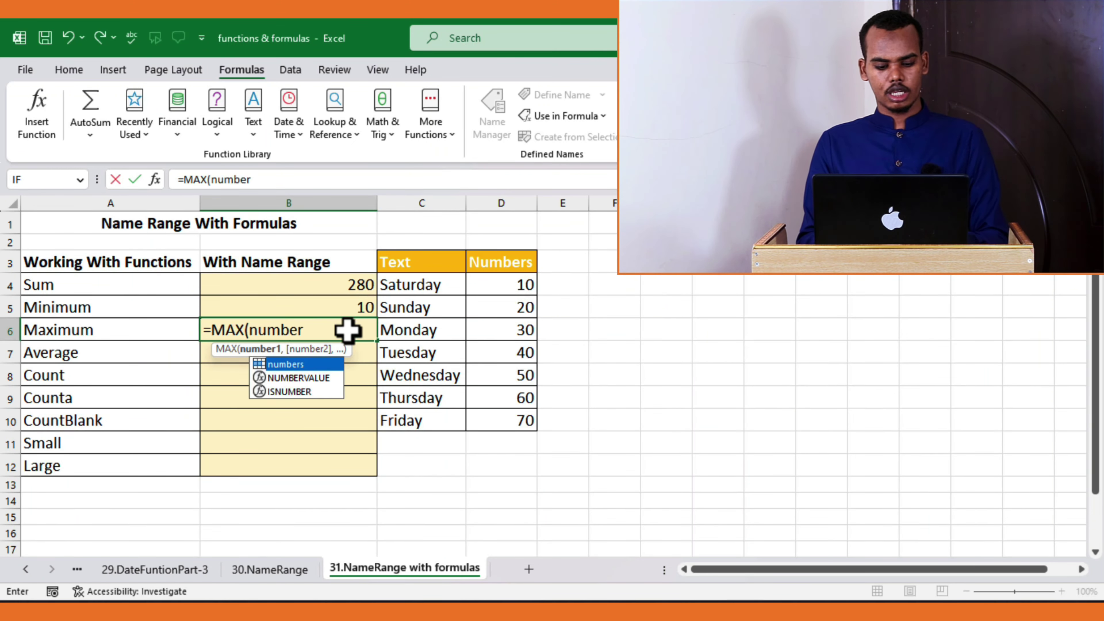
{"action": "type", "text": "s"}
{"action": "key", "text": "Return"}
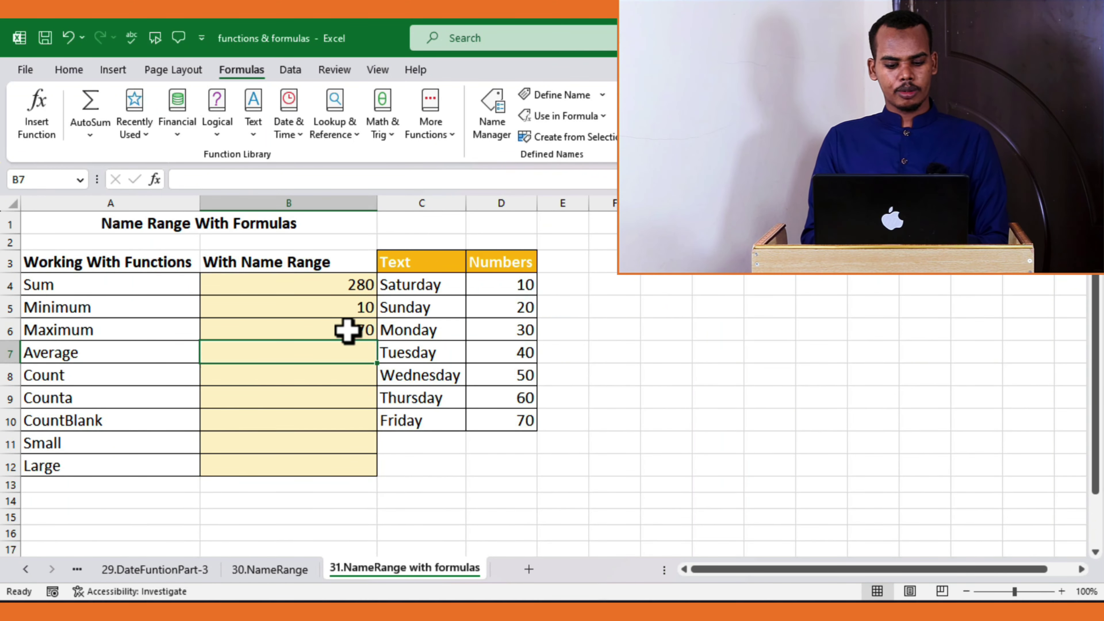
{"action": "left_click", "coordinate": [348, 331]}
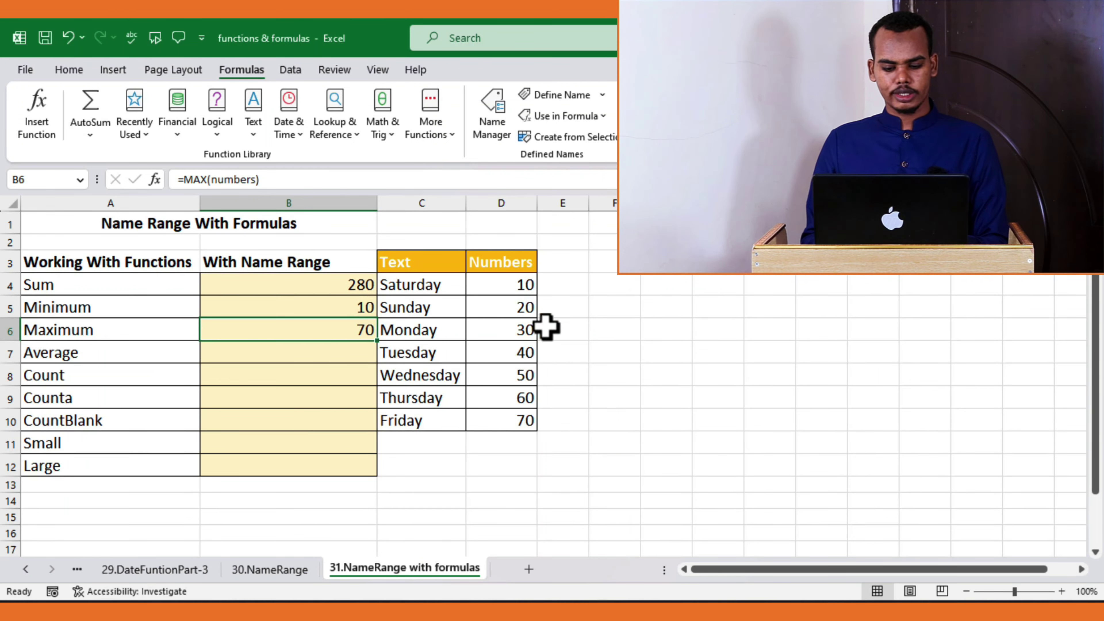
Enter =AVERAGE(numbers) in B7, returning 40
{"action": "left_click", "coordinate": [358, 356]}
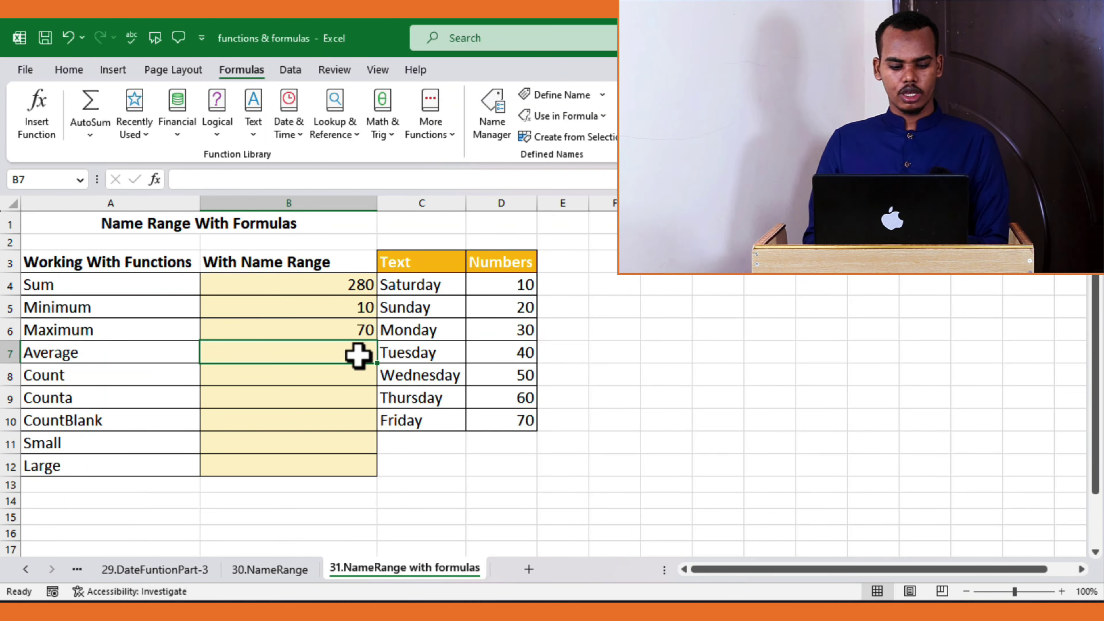
{"action": "type", "text": "="}
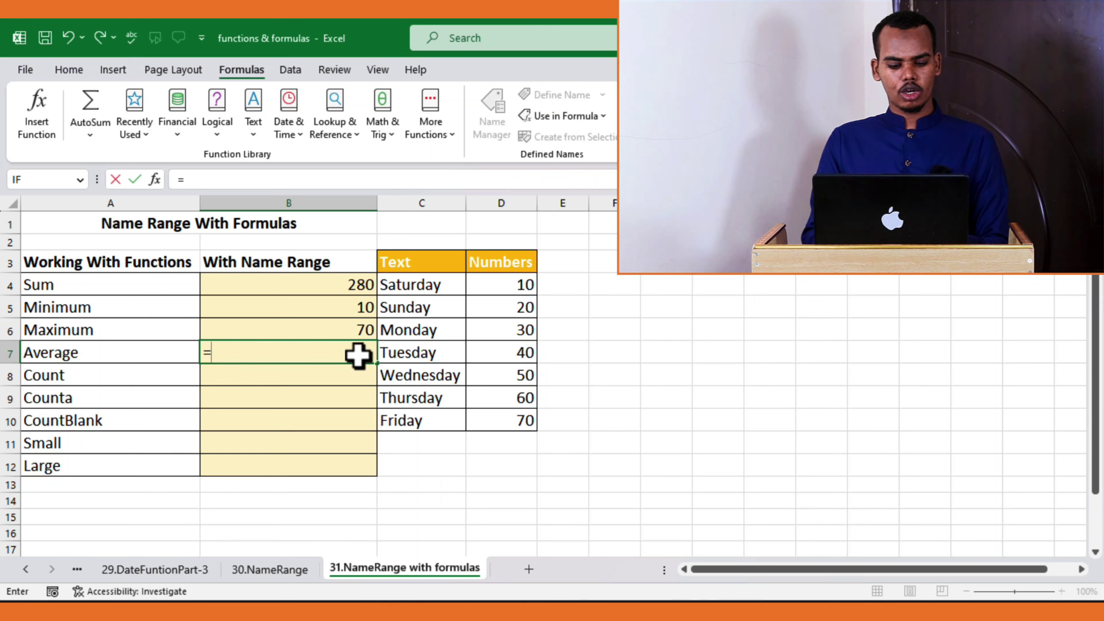
{"action": "type", "text": "av"}
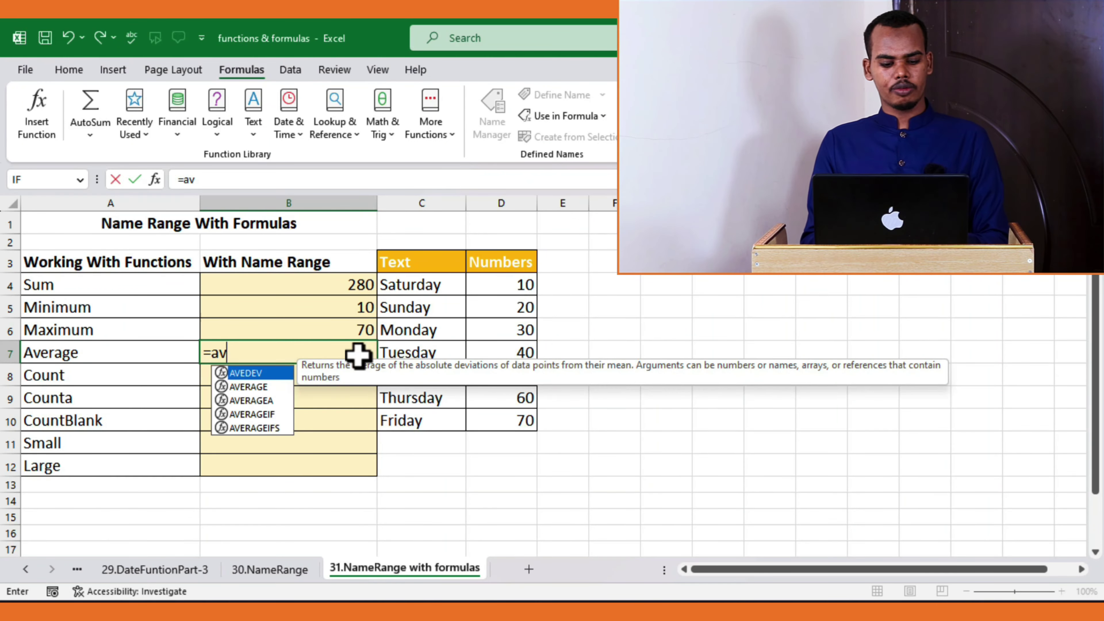
{"action": "type", "text": "er"}
{"action": "key", "text": "Tab"}
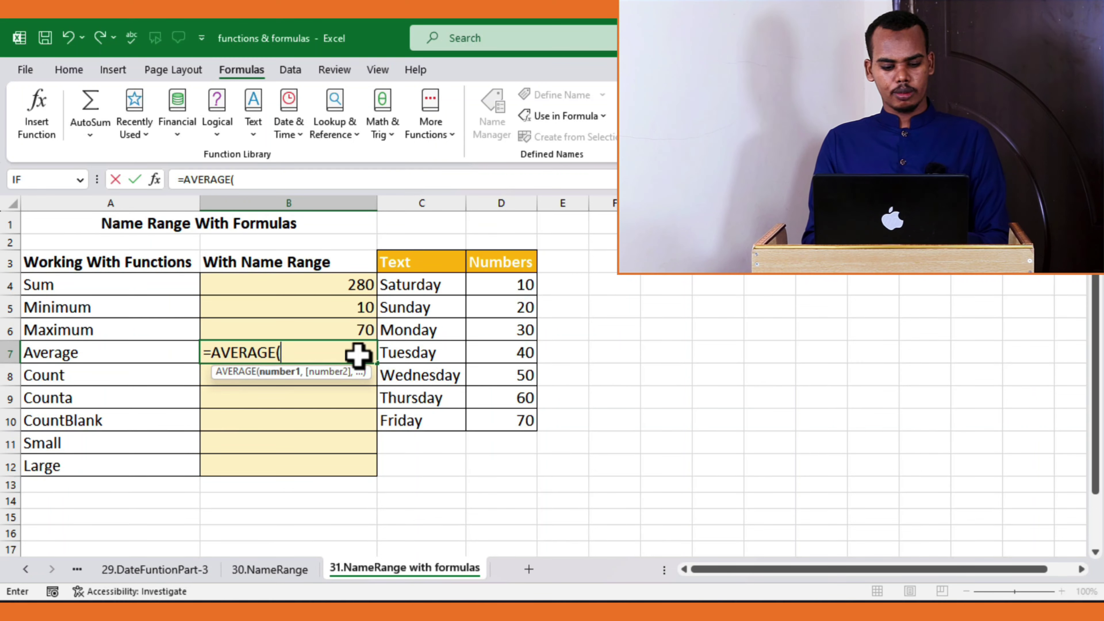
{"action": "type", "text": "nu"}
{"action": "key", "text": "Tab"}
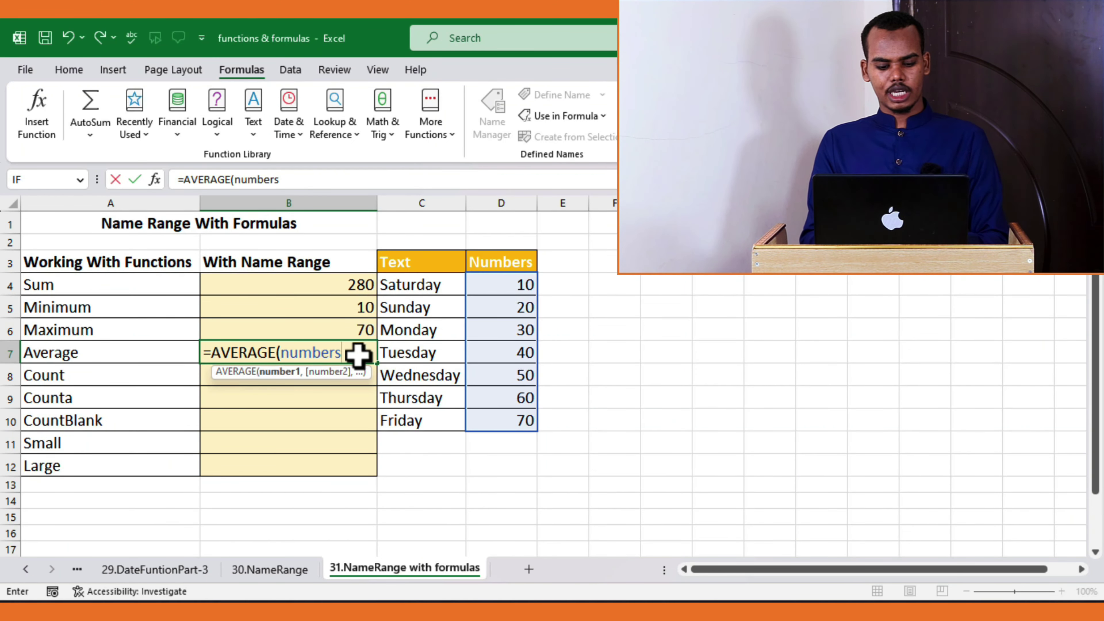
{"action": "key", "text": "Return"}
{"action": "left_click", "coordinate": [357, 354]}
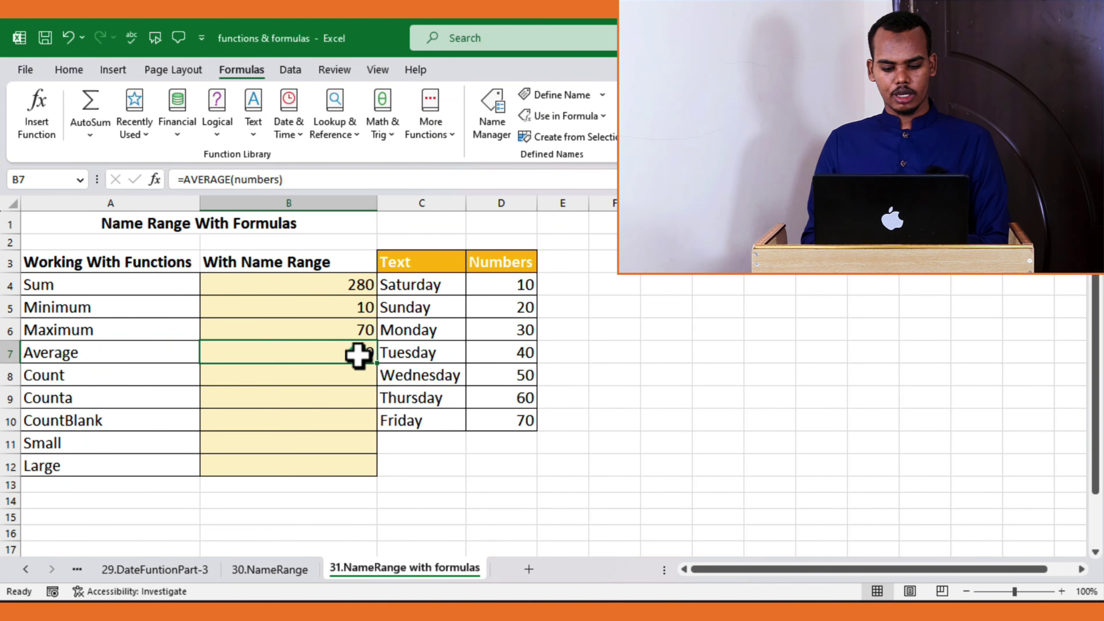
Enter =COUNT(numbers) in B8, returning 7
{"action": "left_click", "coordinate": [355, 376]}
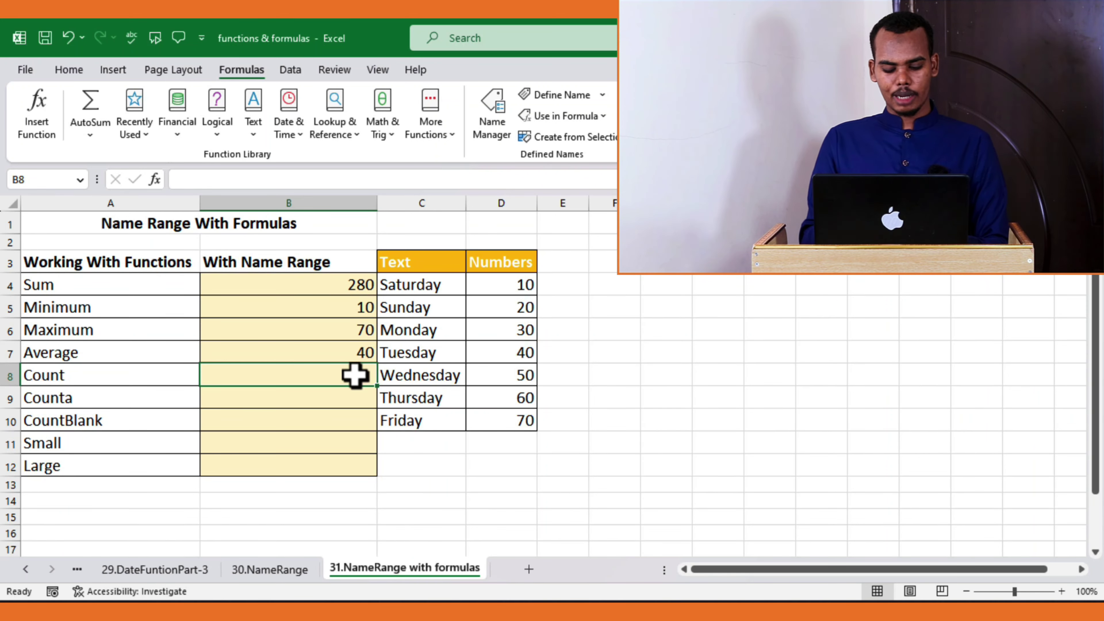
{"action": "type", "text": "="}
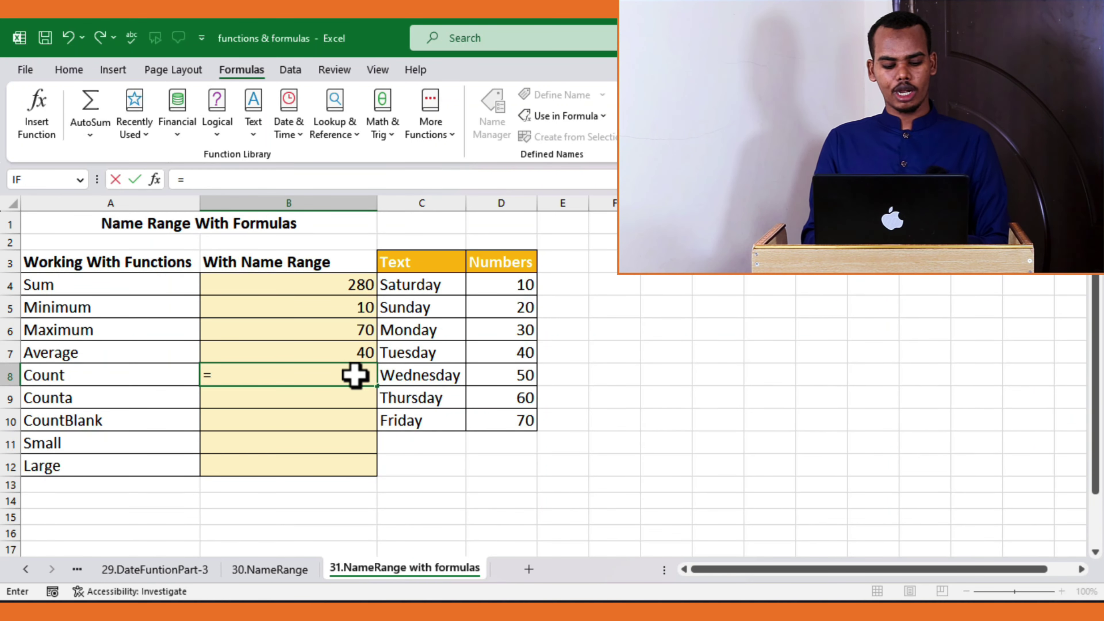
{"action": "type", "text": "count"}
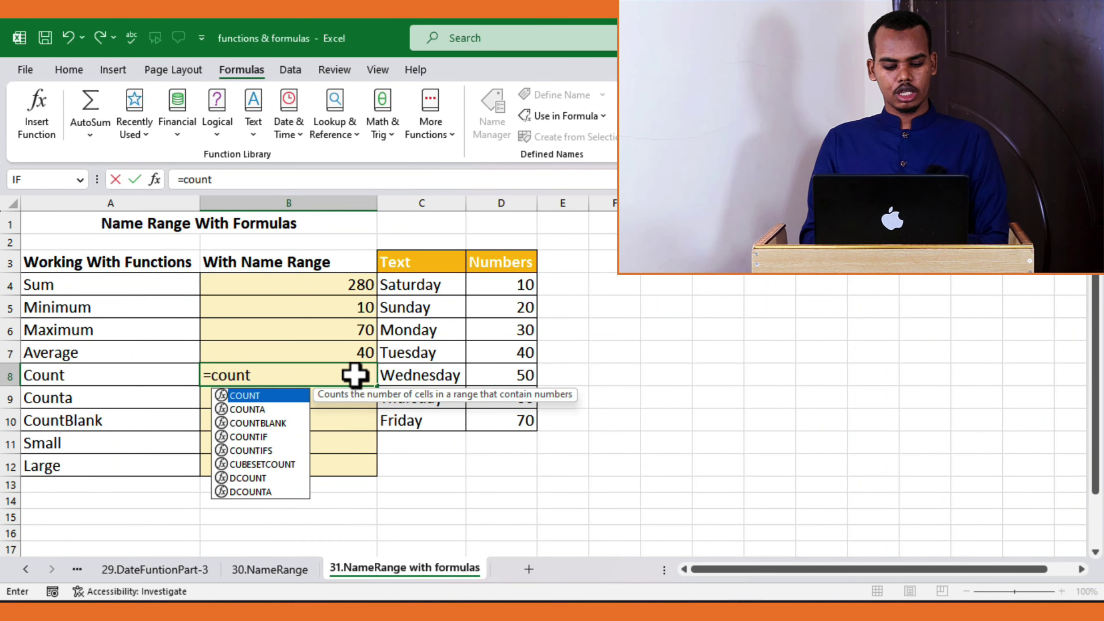
{"action": "key", "text": "Tab"}
{"action": "type", "text": "numbe"}
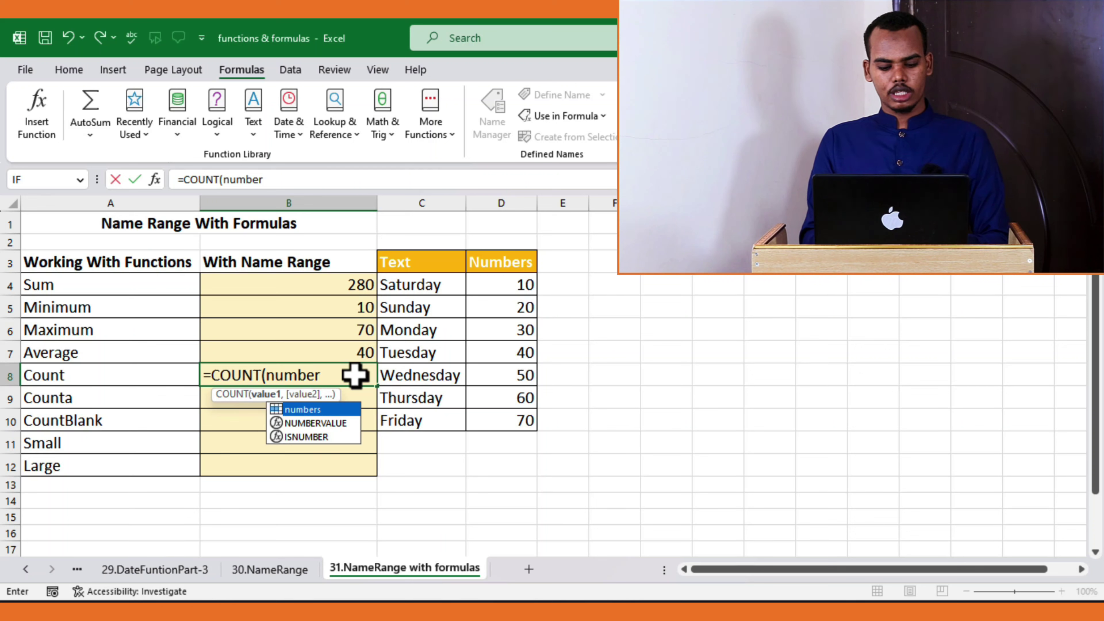
{"action": "key", "text": "Tab"}
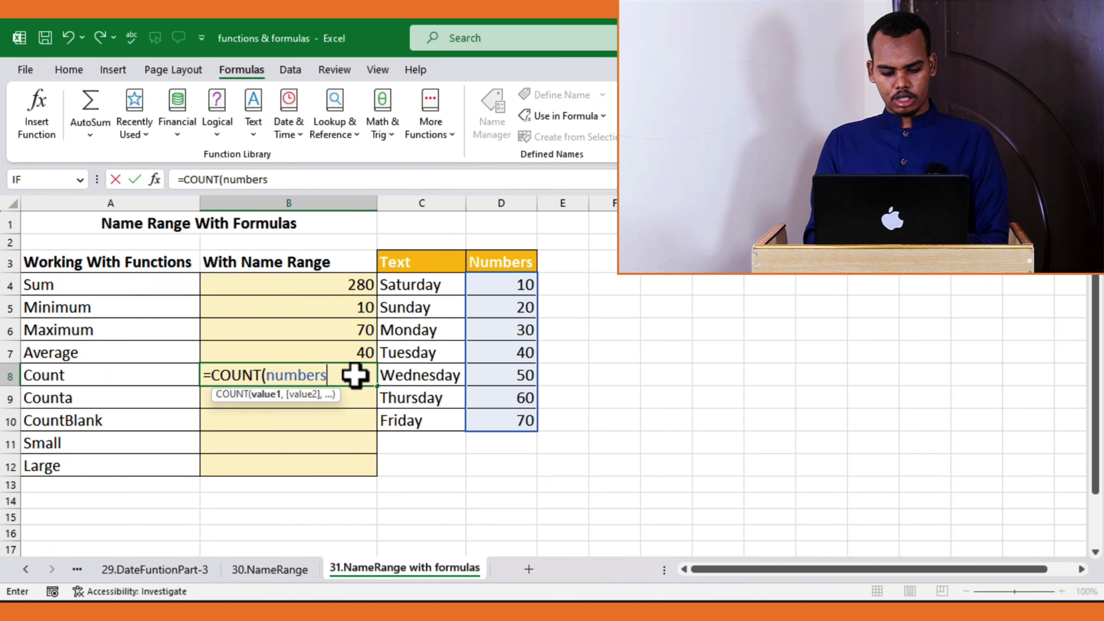
{"action": "key", "text": "Return"}
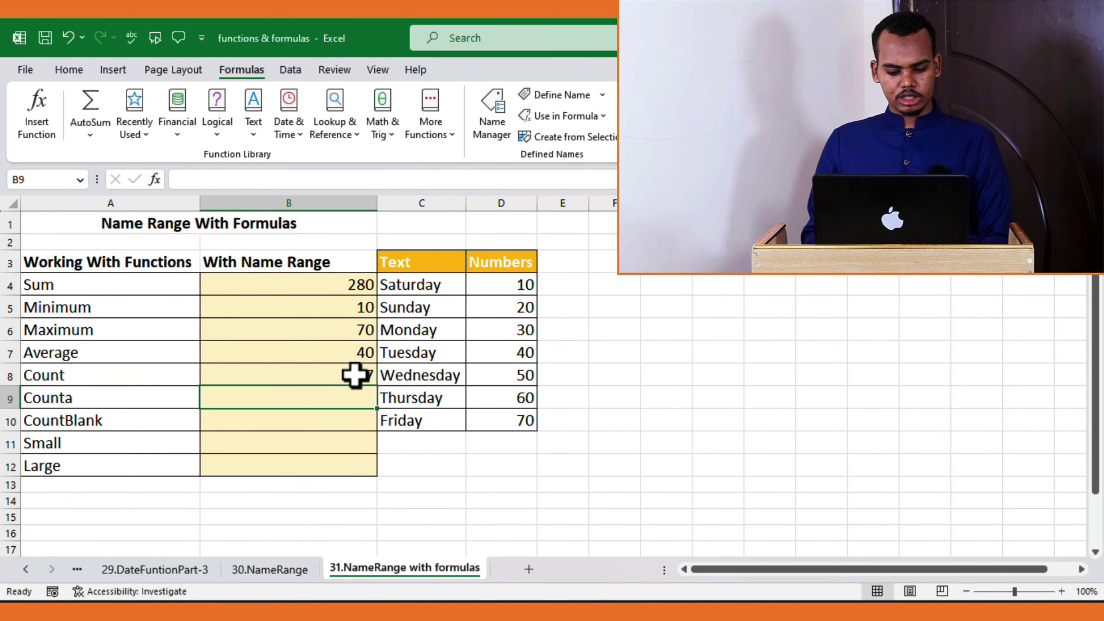
{"action": "left_click", "coordinate": [355, 375]}
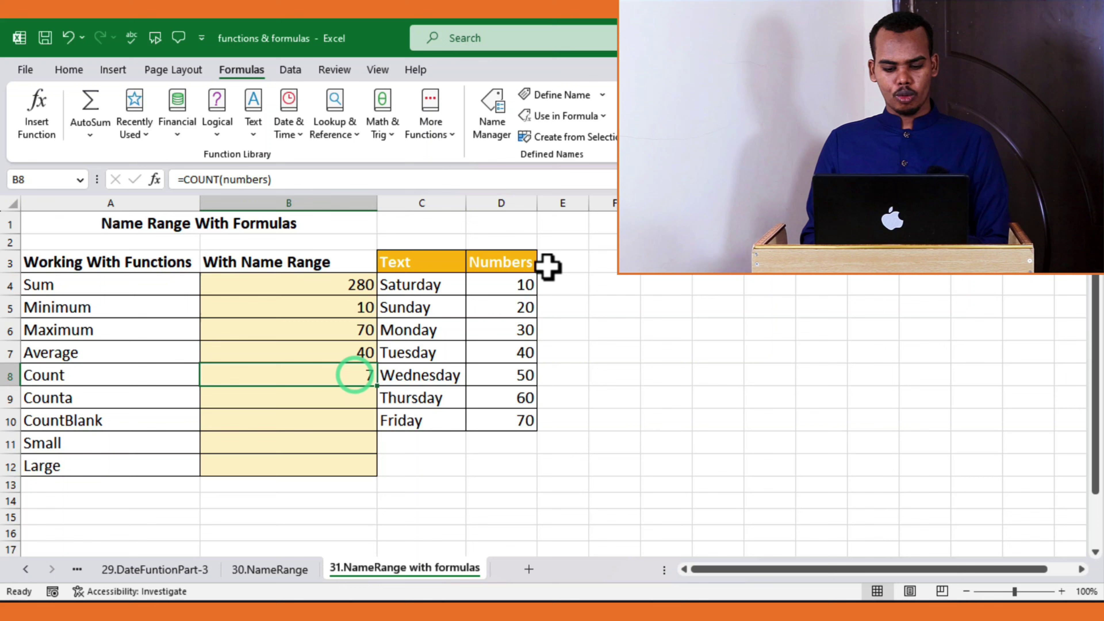
Test =COUNT(text) in E2, which returns 0 since the day names are text
{"action": "left_click", "coordinate": [568, 243]}
{"action": "type", "text": "="}
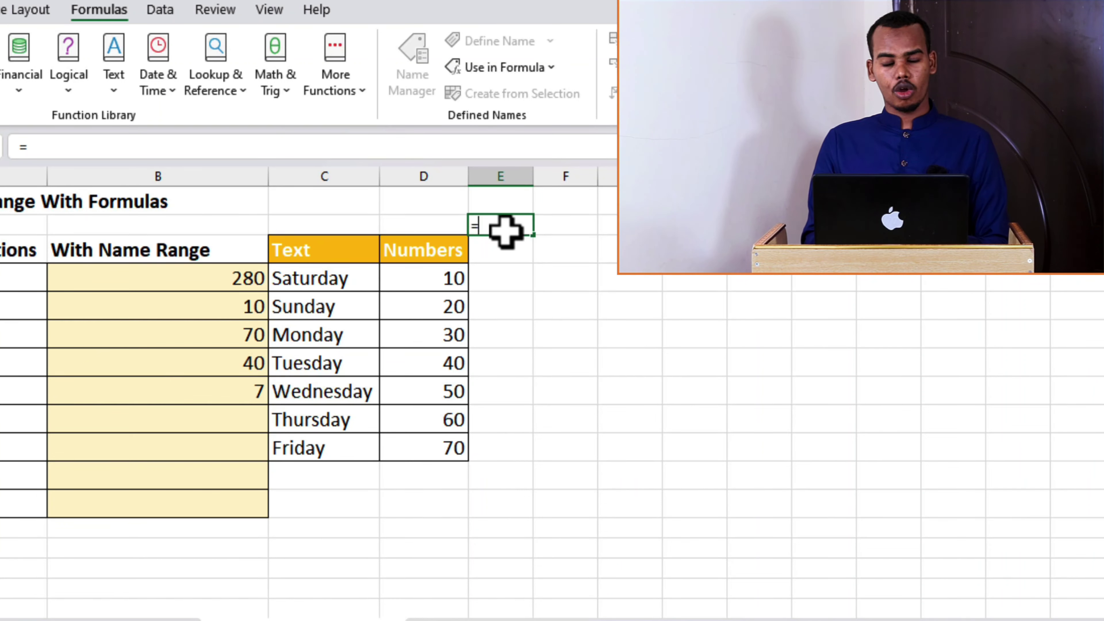
{"action": "type", "text": "count"}
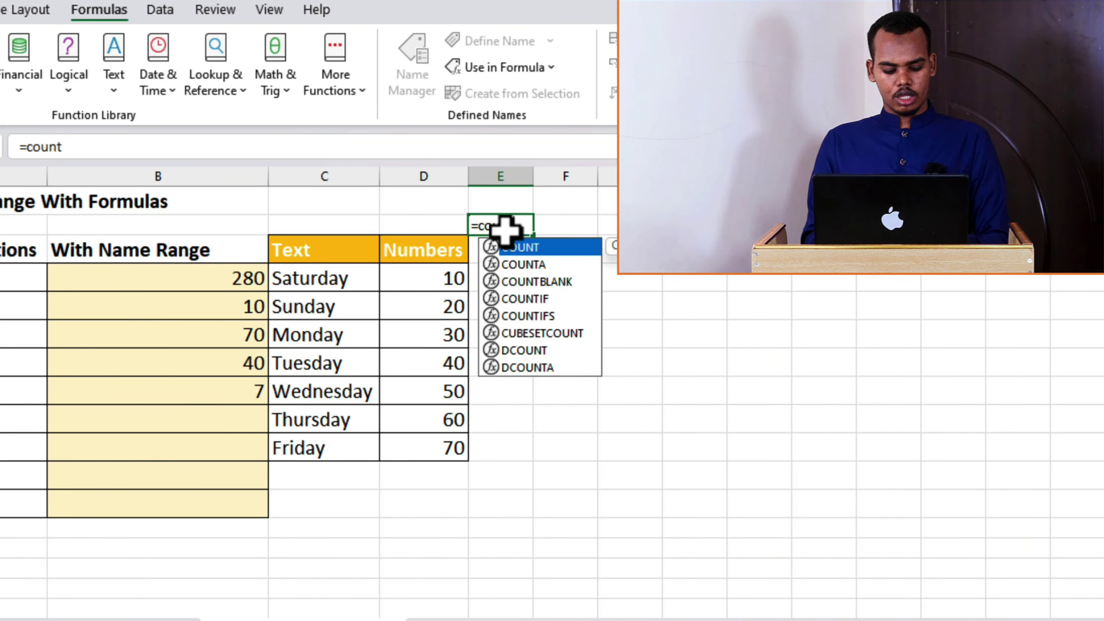
{"action": "key", "text": "Tab"}
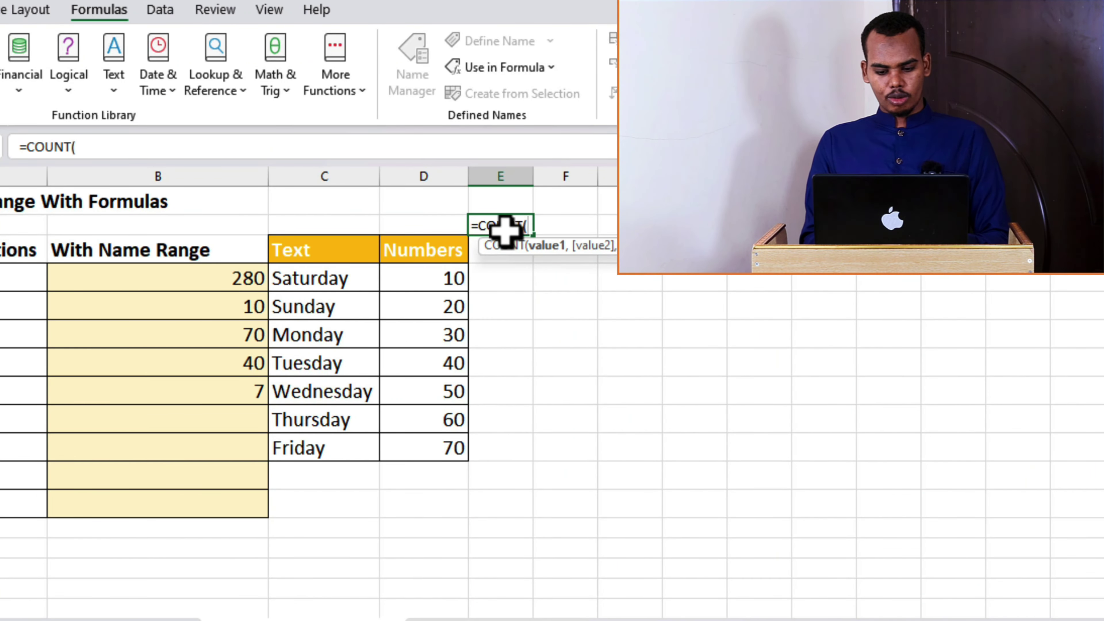
{"action": "type", "text": "tex"}
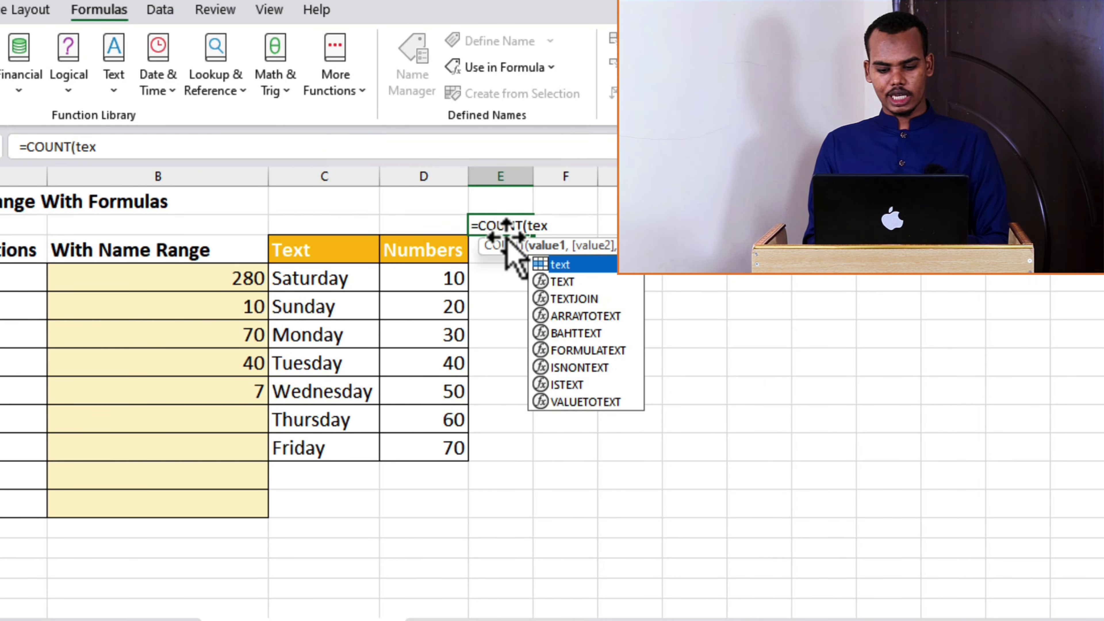
{"action": "key", "text": "Tab"}
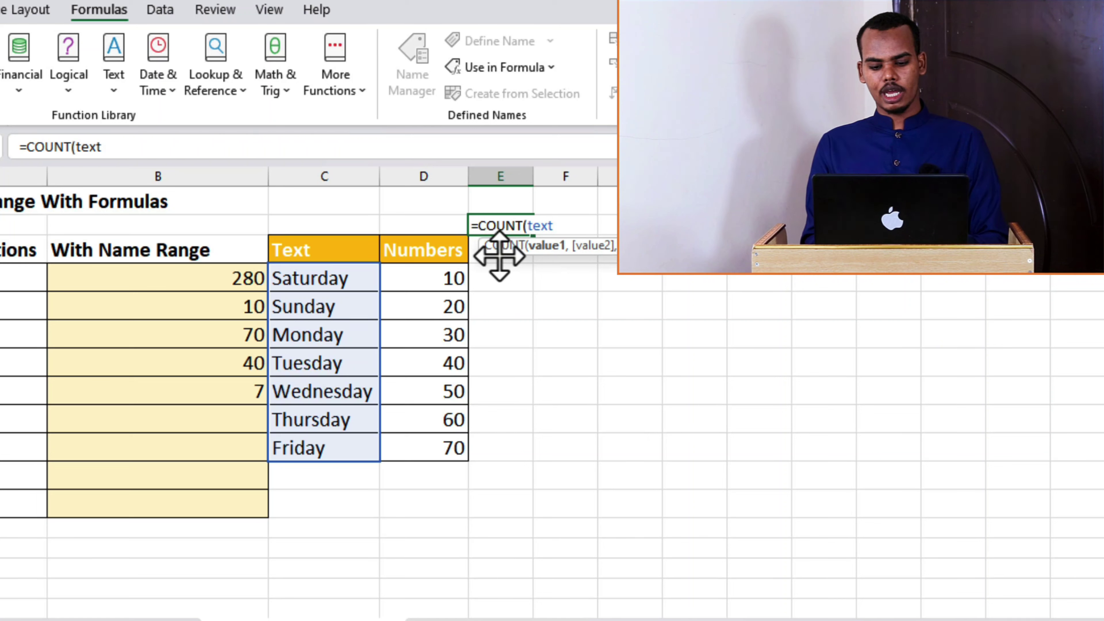
{"action": "key", "text": "Return"}
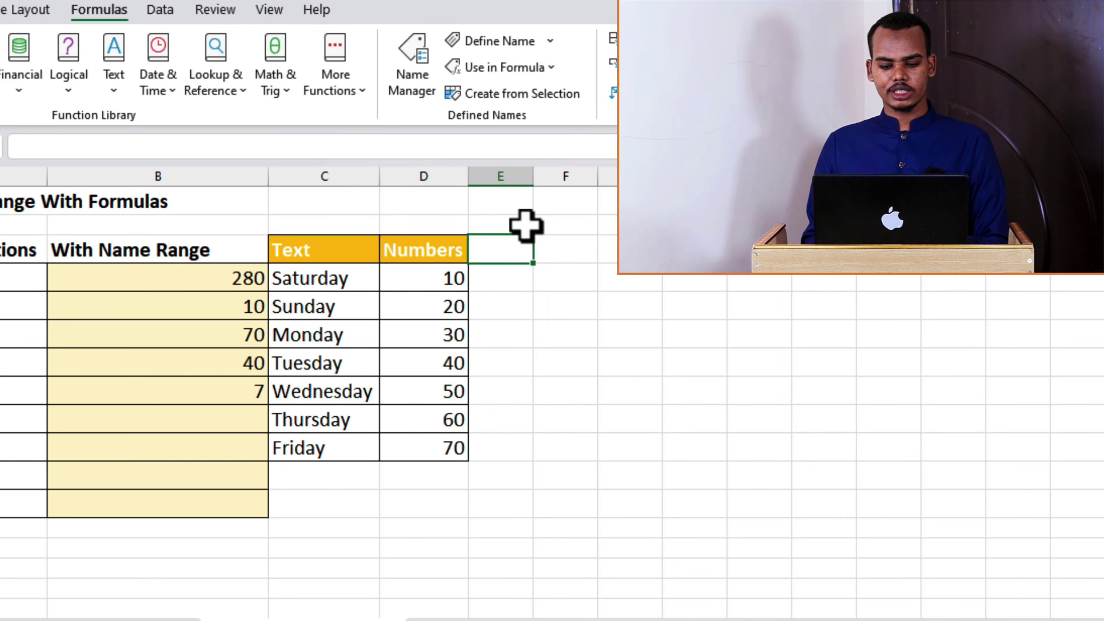
{"action": "left_click", "coordinate": [525, 224]}
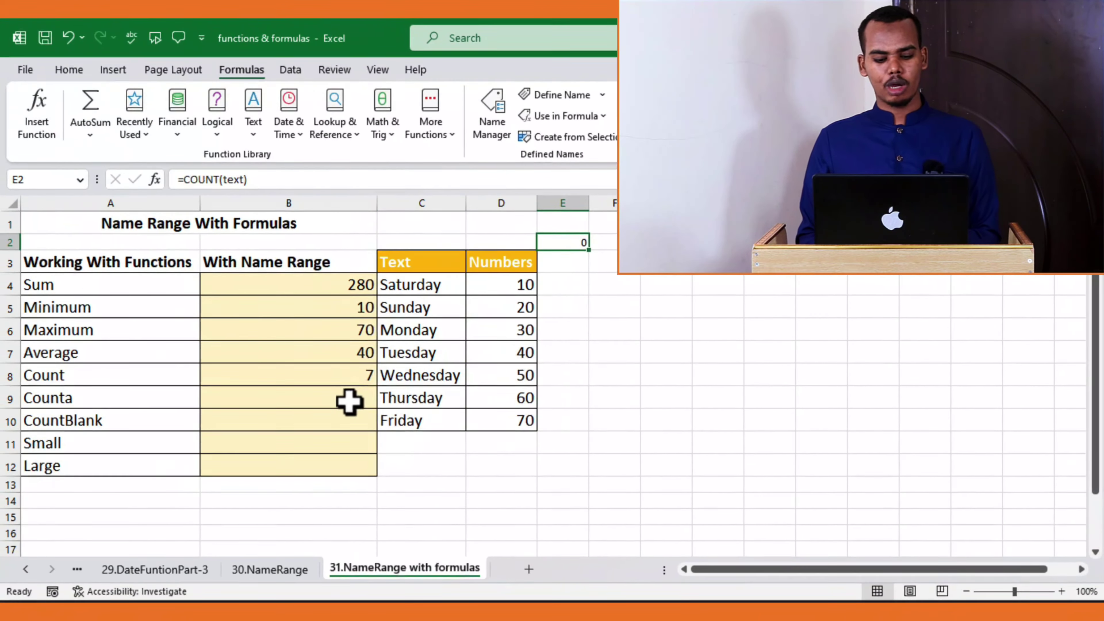
{"action": "left_click", "coordinate": [349, 402]}
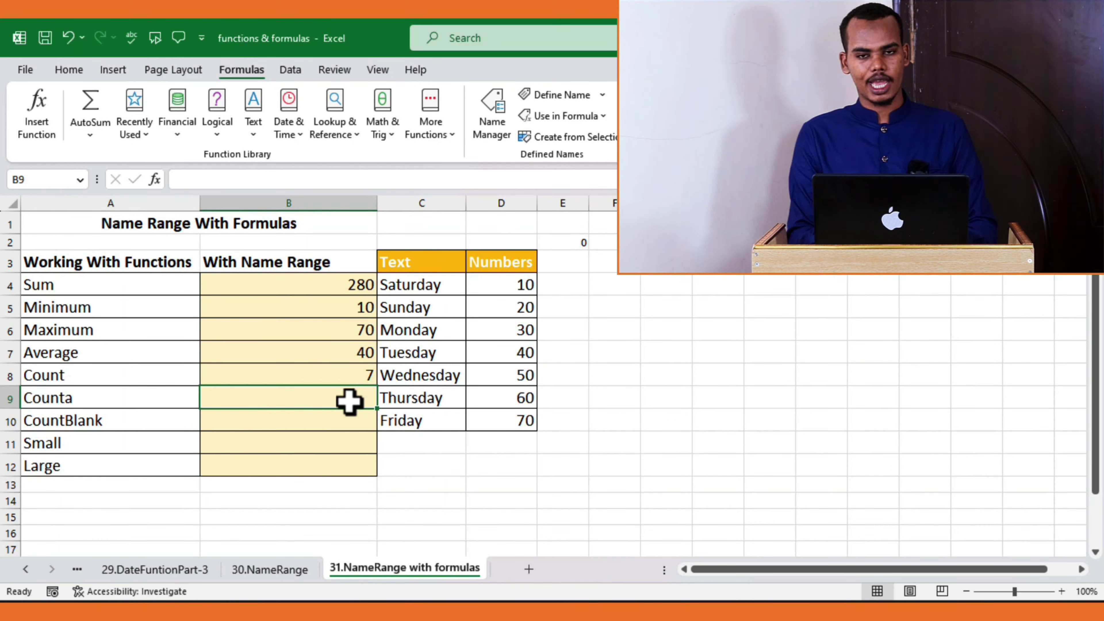
Enter =COUNTA(text) in B9, returning 7 non-empty cells
{"action": "type", "text": "="}
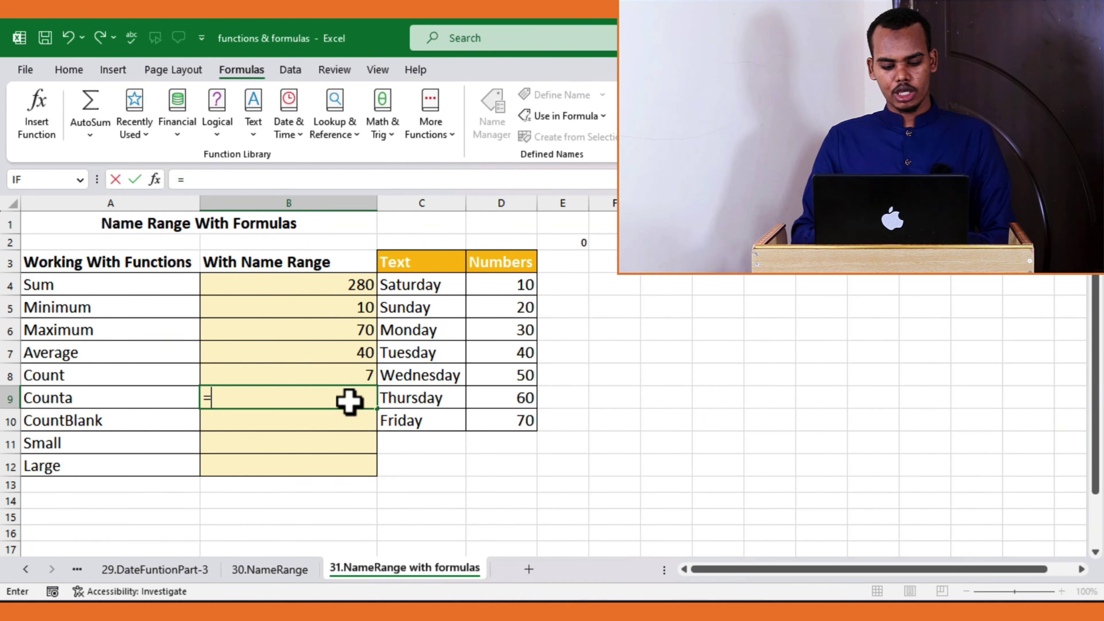
{"action": "type", "text": "count"}
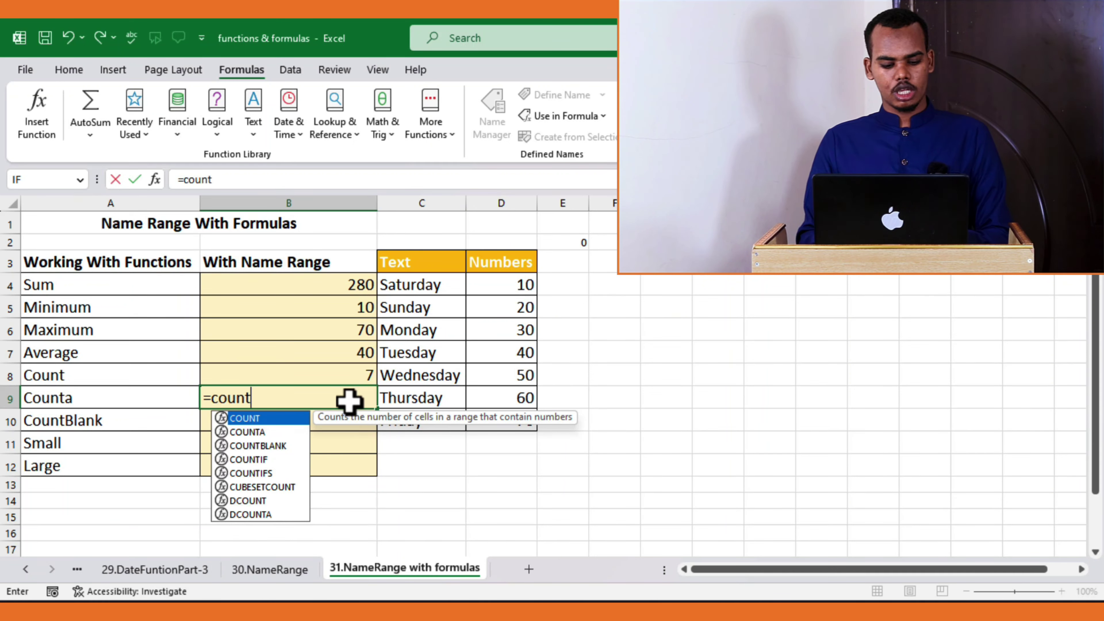
{"action": "type", "text": "a"}
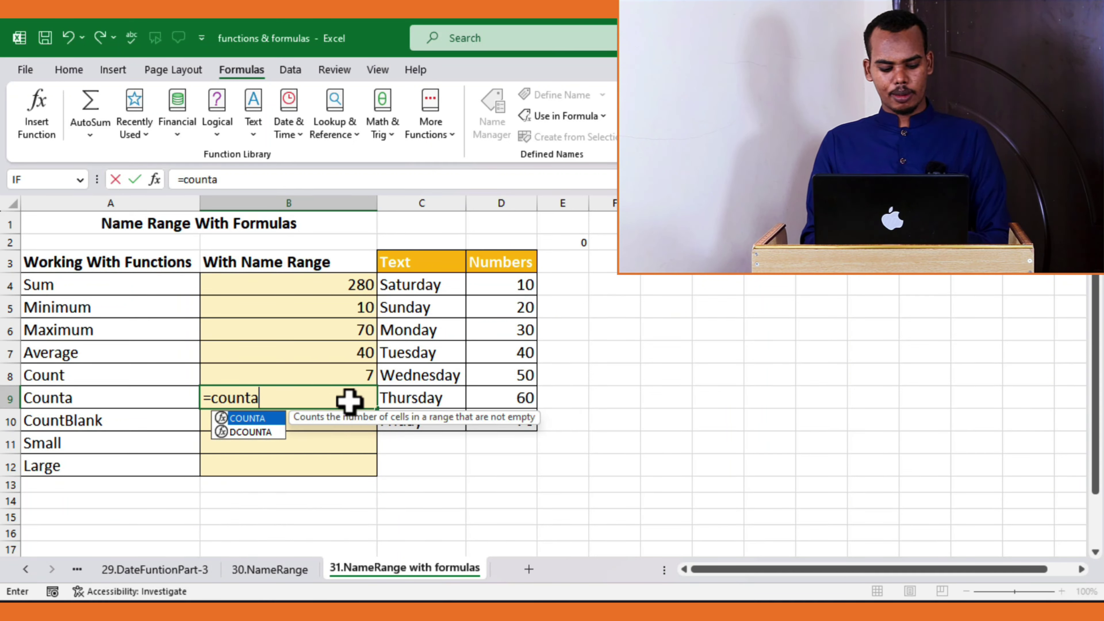
{"action": "key", "text": "Tab"}
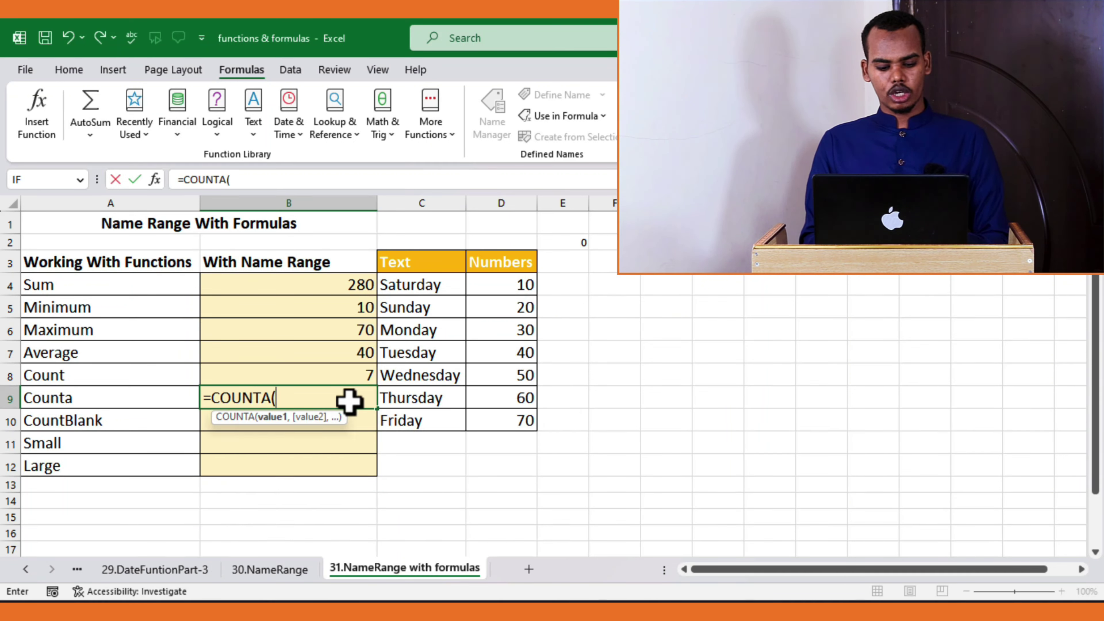
{"action": "type", "text": "tex"}
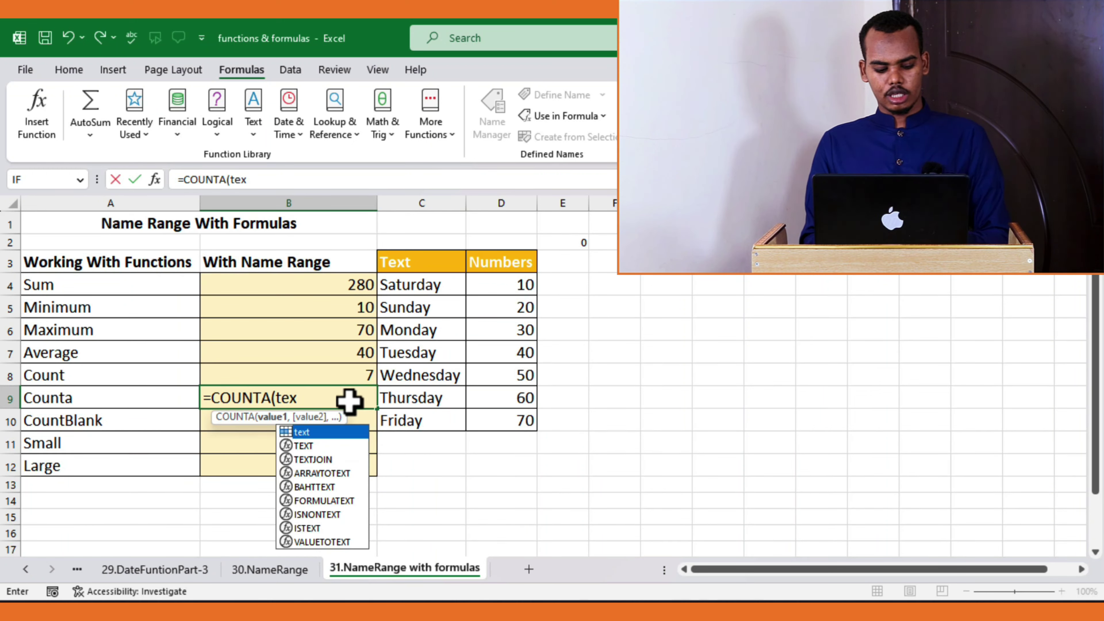
{"action": "key", "text": "Tab"}
{"action": "key", "text": "Return"}
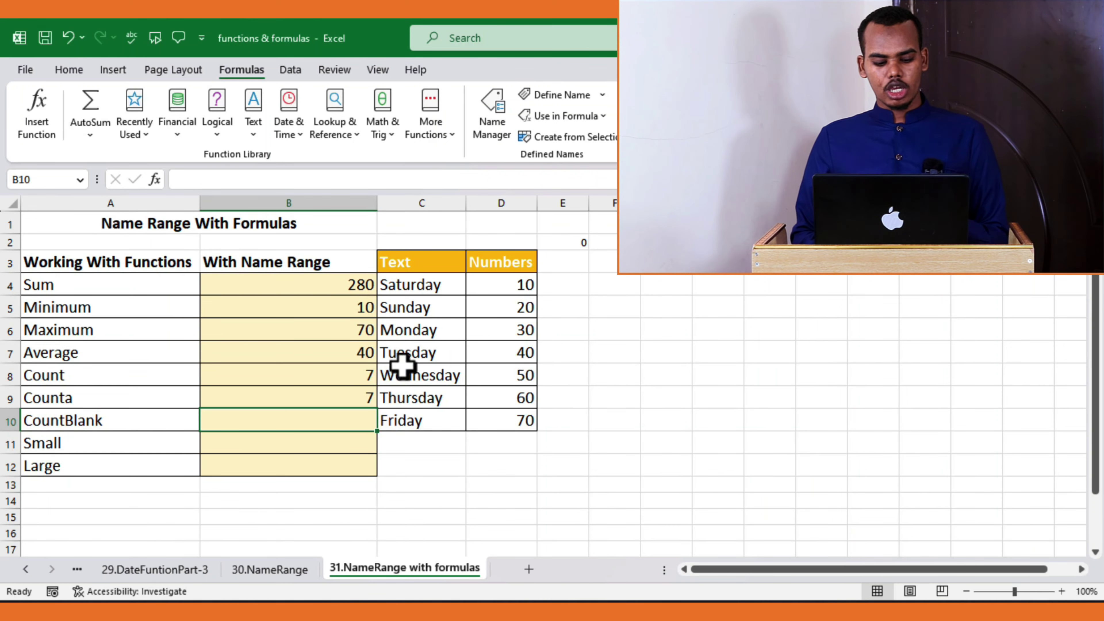
Clear Monday from C6 so the Counta result drops to 6
{"action": "left_click", "coordinate": [424, 331]}
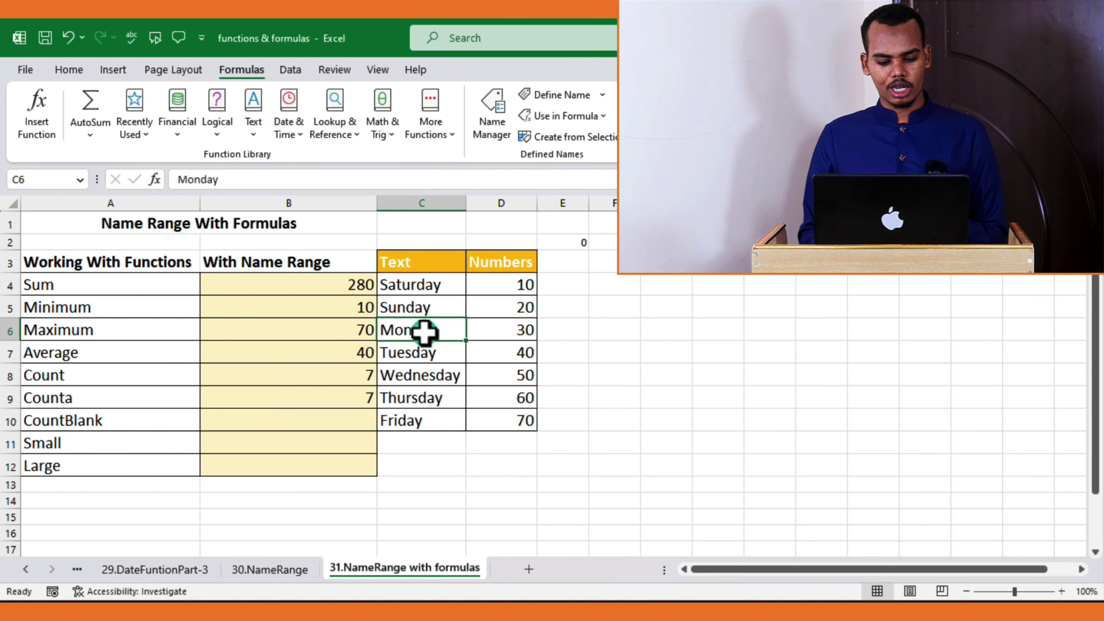
{"action": "key", "text": "BackSpace"}
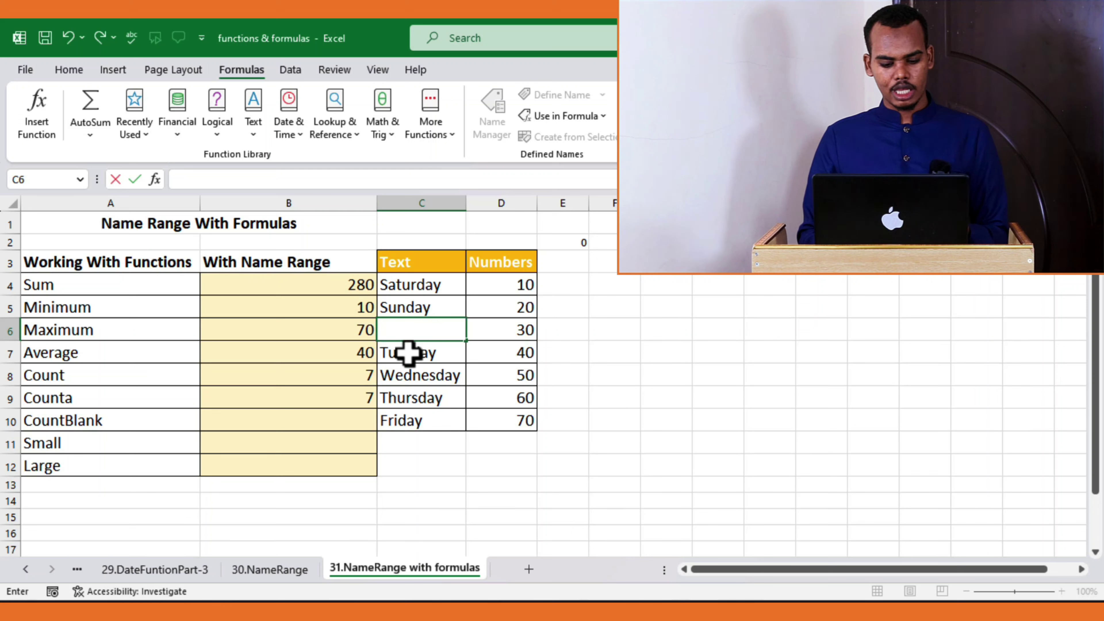
{"action": "key", "text": "Return"}
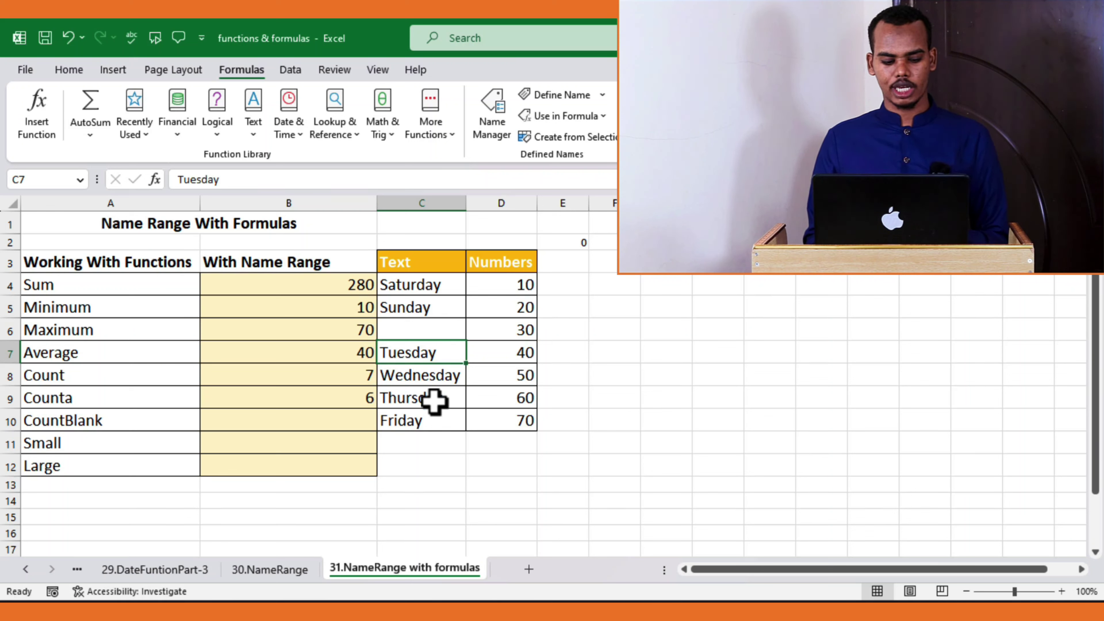
{"action": "left_click", "coordinate": [350, 425]}
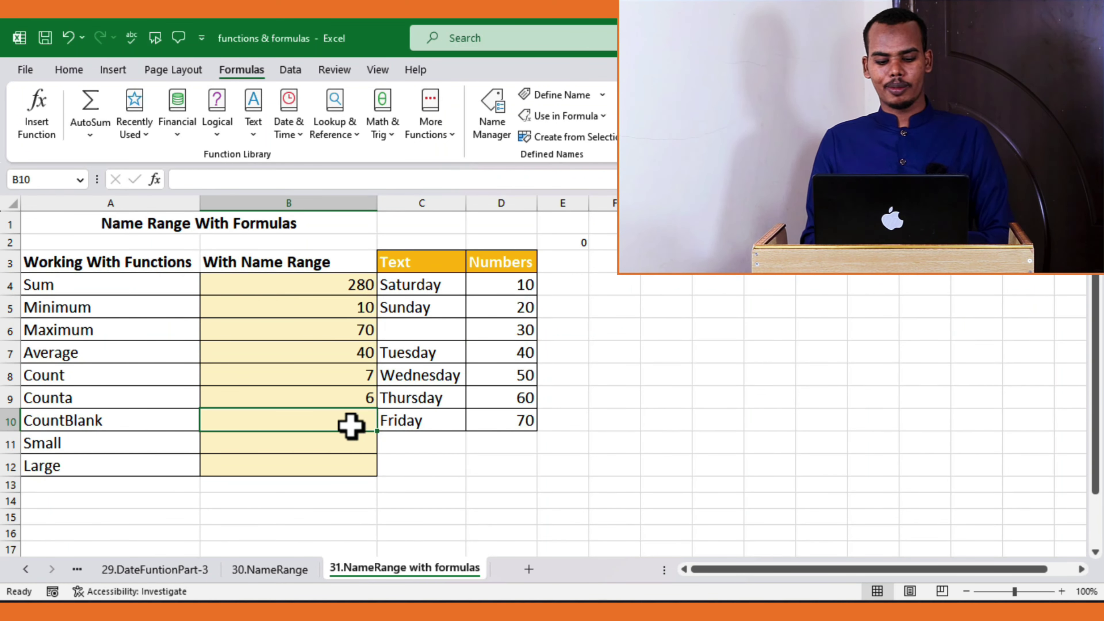
Enter =COUNTBLANK(text) in B10 so it counts 1 blank cell in the text range
{"action": "type", "text": "="}
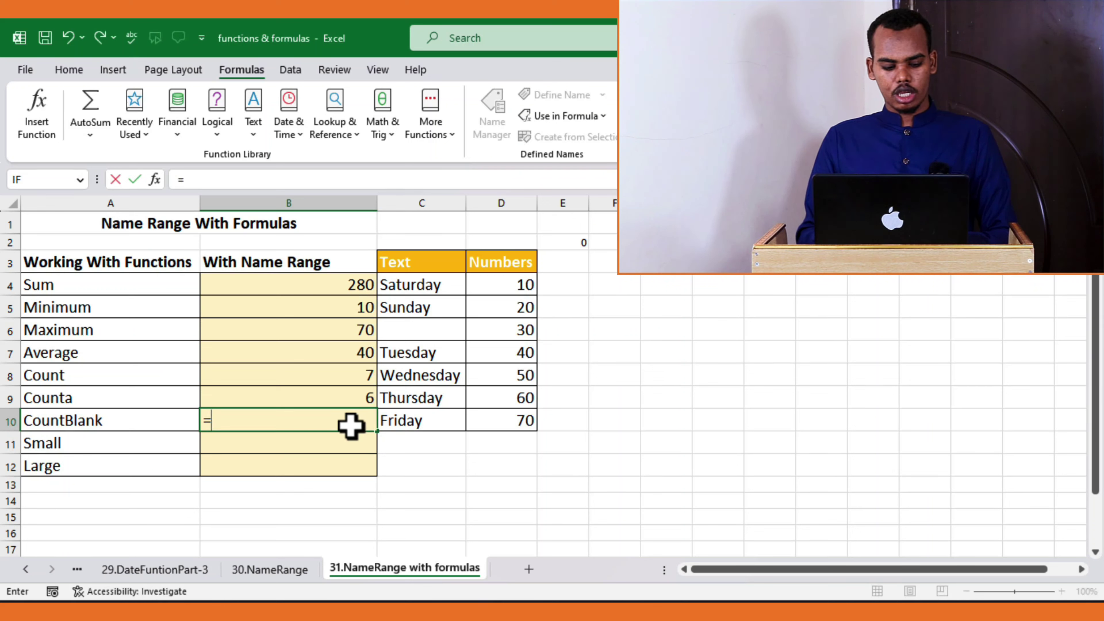
{"action": "type", "text": "count"}
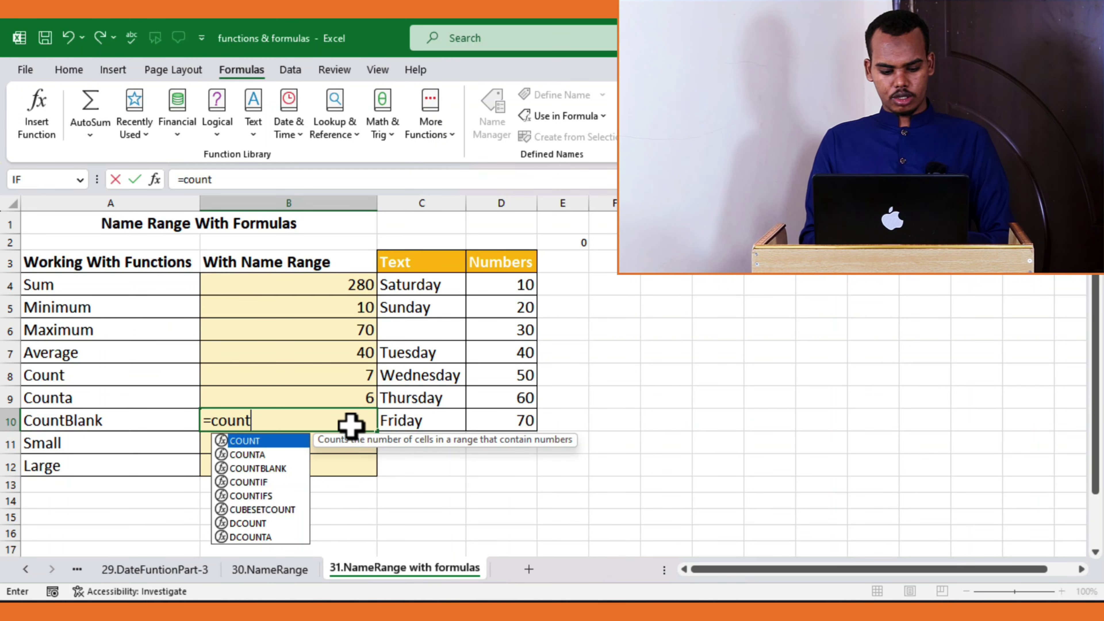
{"action": "type", "text": "b"}
{"action": "key", "text": "Tab"}
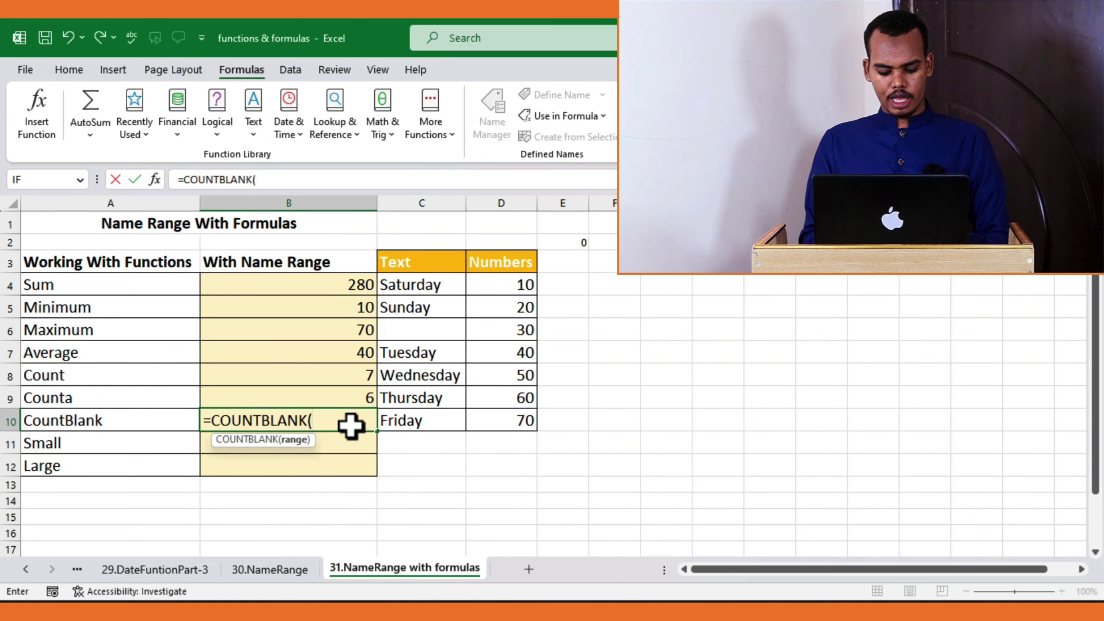
{"action": "type", "text": "tex"}
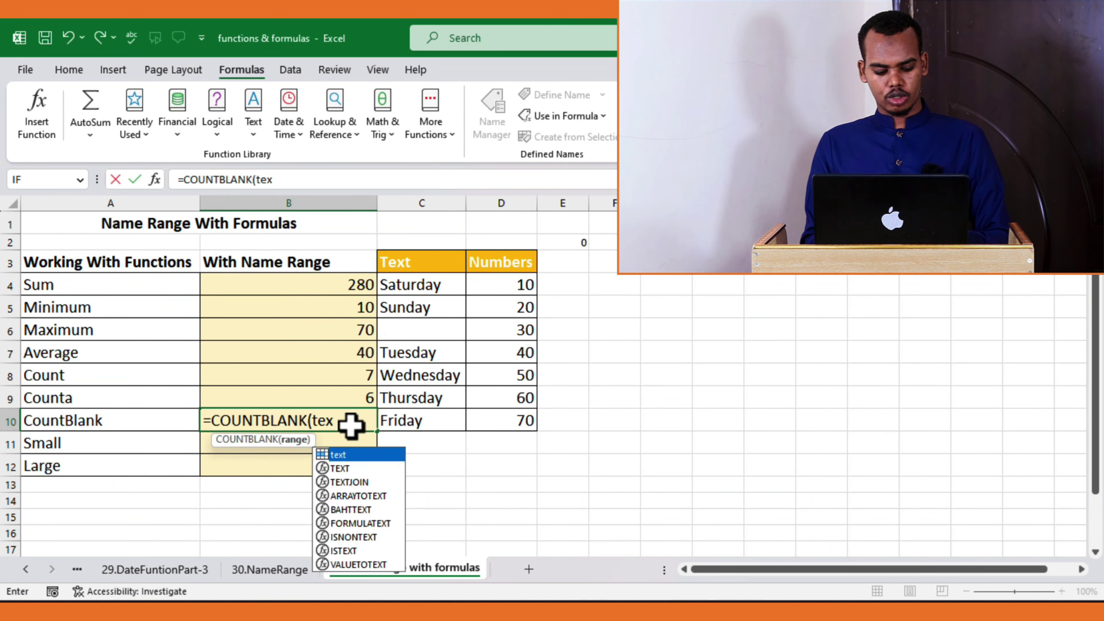
{"action": "key", "text": "Tab"}
{"action": "key", "text": "Return"}
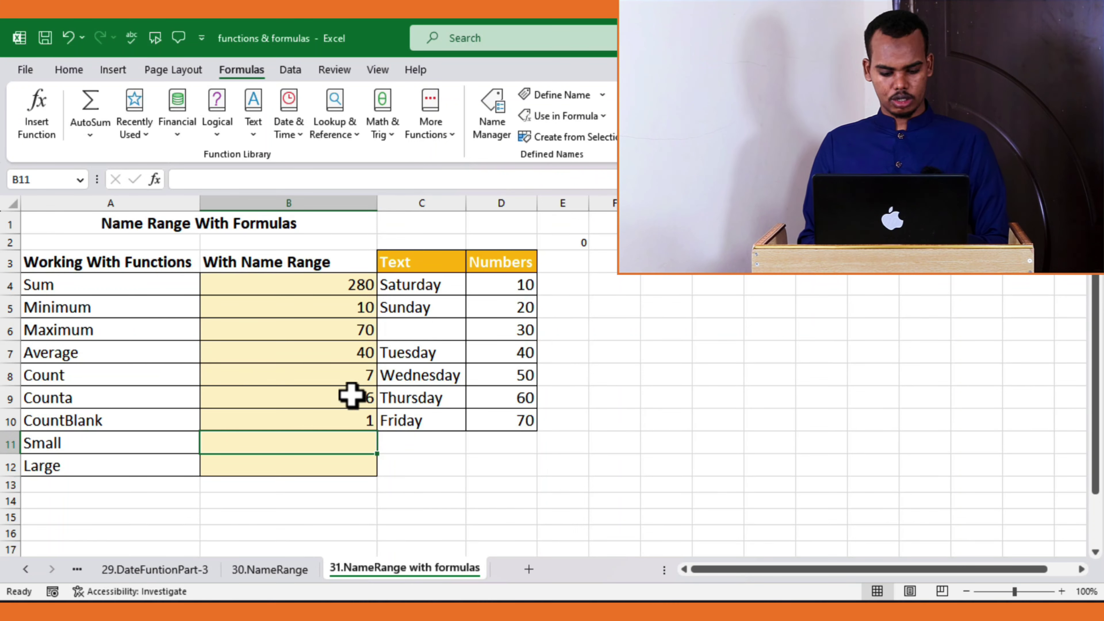
Clear Wednesday from the Text list, dropping Counta to 5 and raising CountBlank to 2
{"action": "left_click", "coordinate": [418, 381]}
{"action": "key", "text": "BackSpace"}
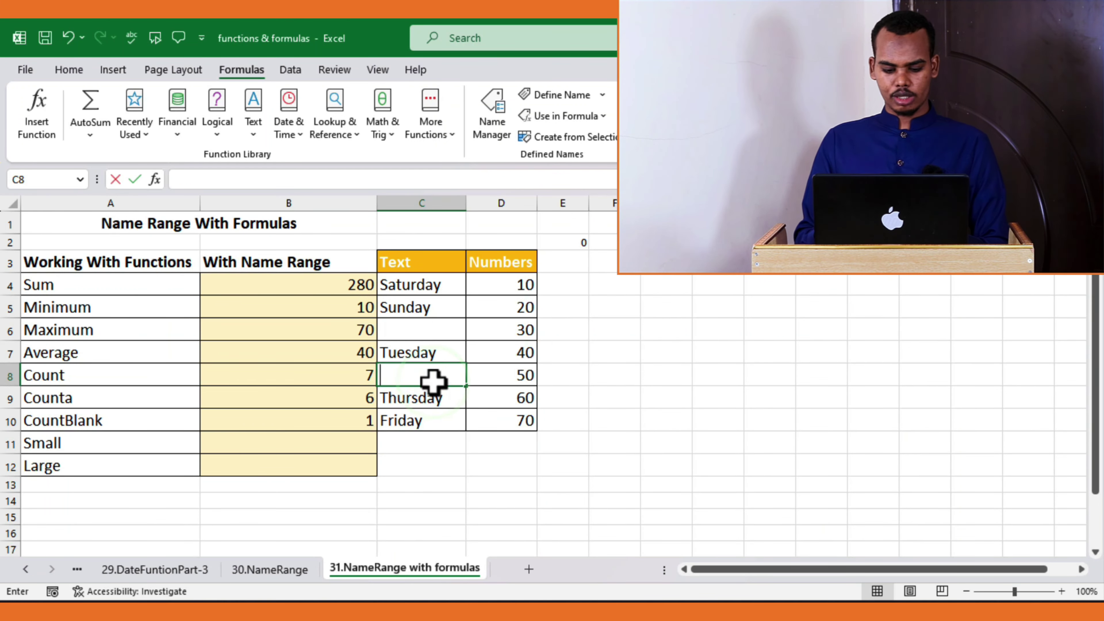
{"action": "key", "text": "Return"}
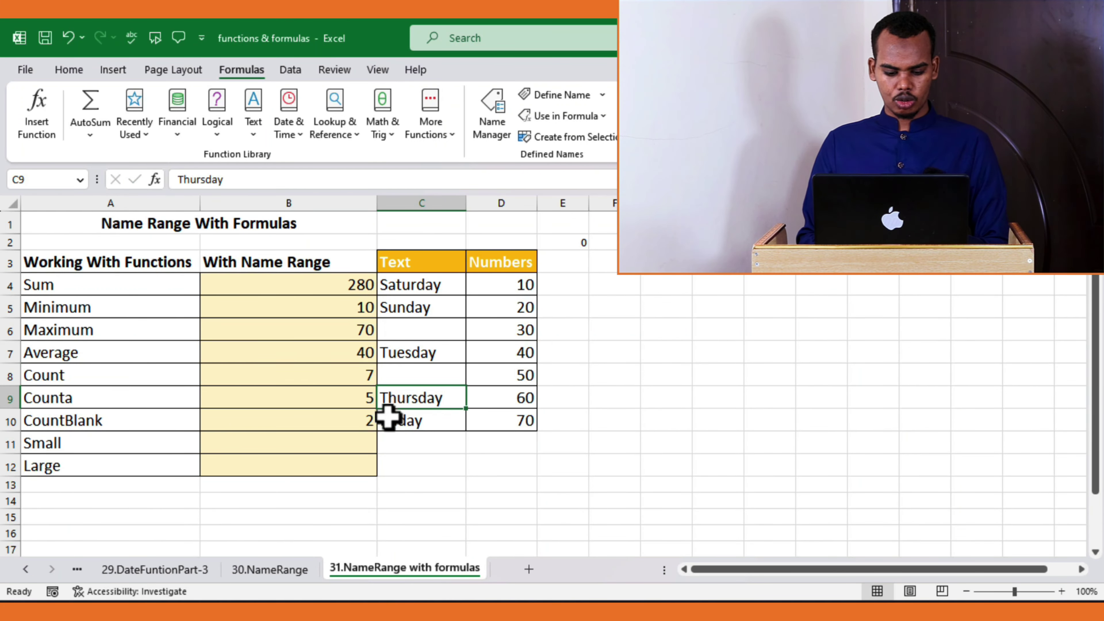
Move to the Small result cell B11, checking the Large cell B12 on the way
{"action": "left_click", "coordinate": [360, 443]}
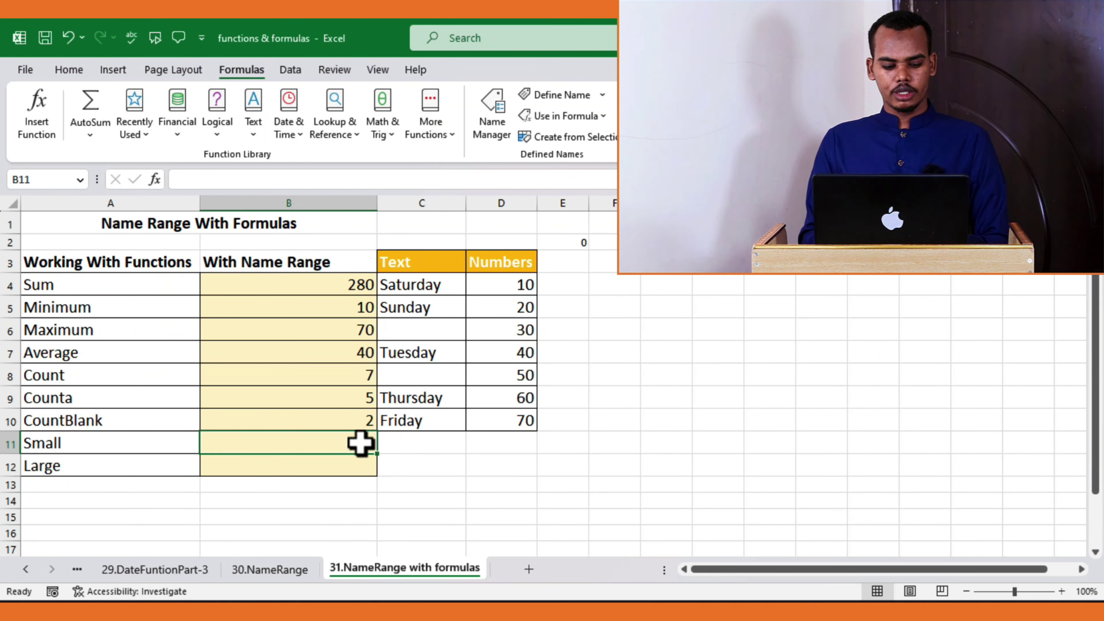
{"action": "left_click", "coordinate": [316, 464]}
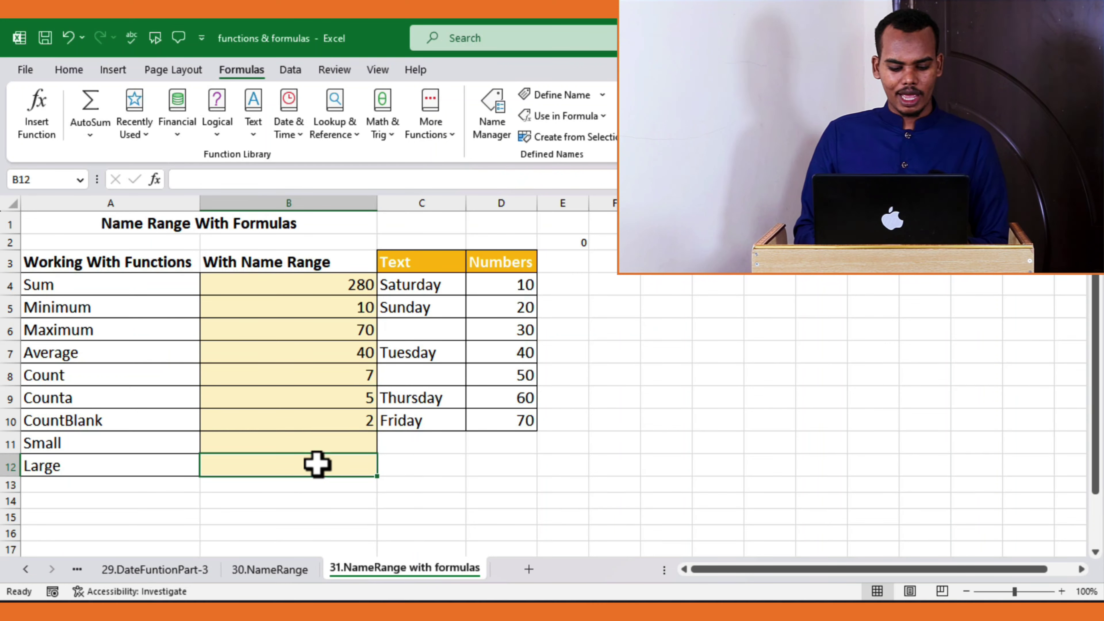
{"action": "left_click", "coordinate": [337, 446]}
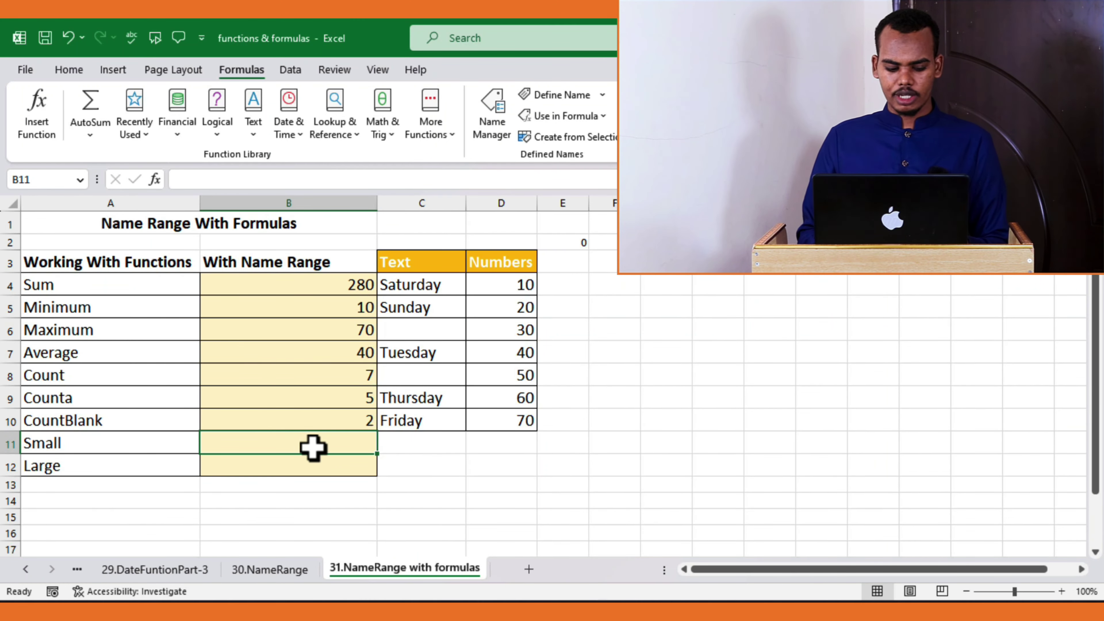
Enter =SMALL(numbers,3) in B11 after dismissing the too-few-arguments alert, returning 30
{"action": "type", "text": "="}
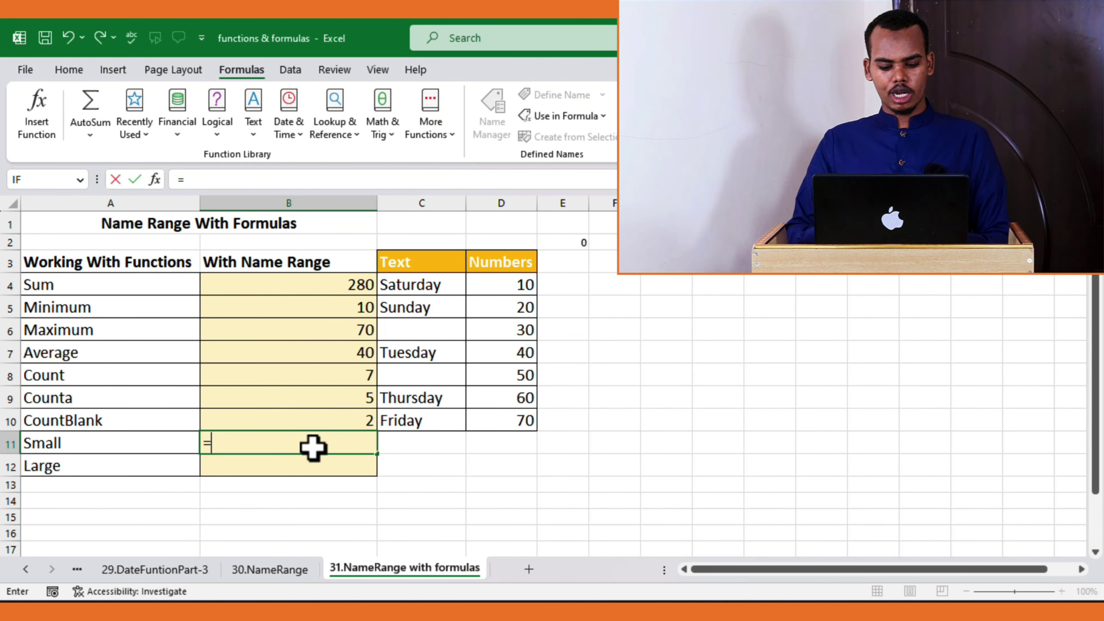
{"action": "type", "text": "s"}
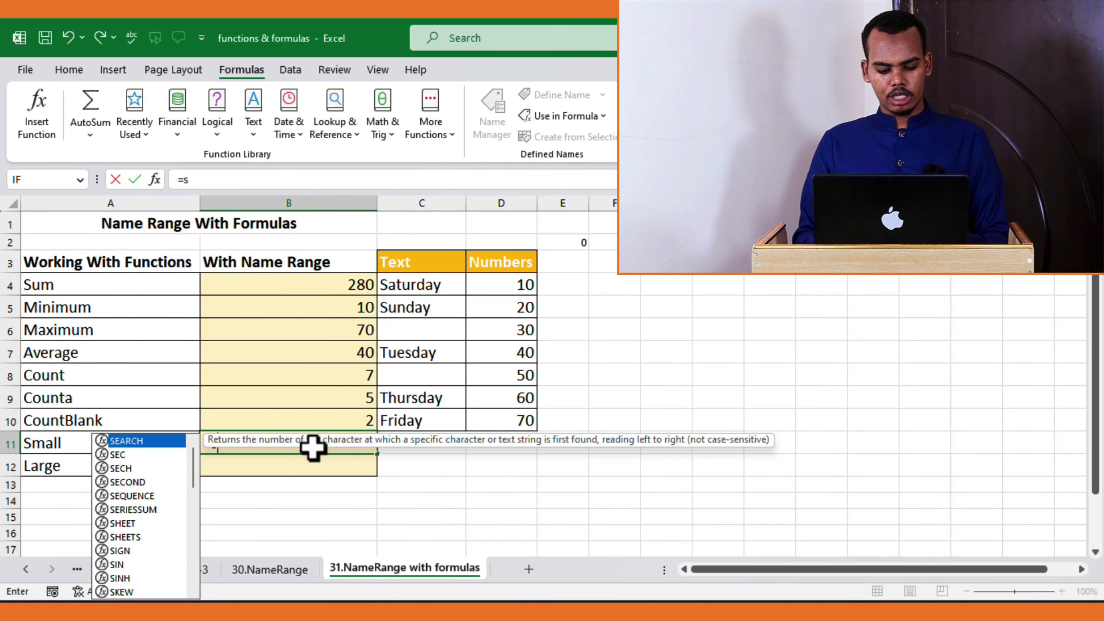
{"action": "type", "text": "mal"}
{"action": "key", "text": "Tab"}
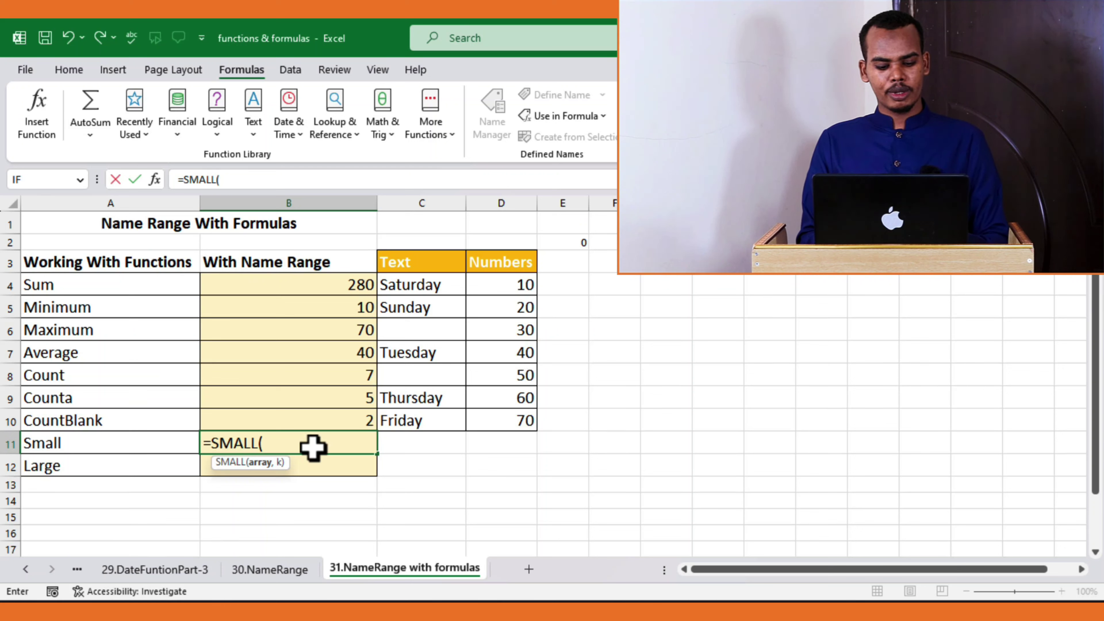
{"action": "type", "text": "nu"}
{"action": "key", "text": "Tab"}
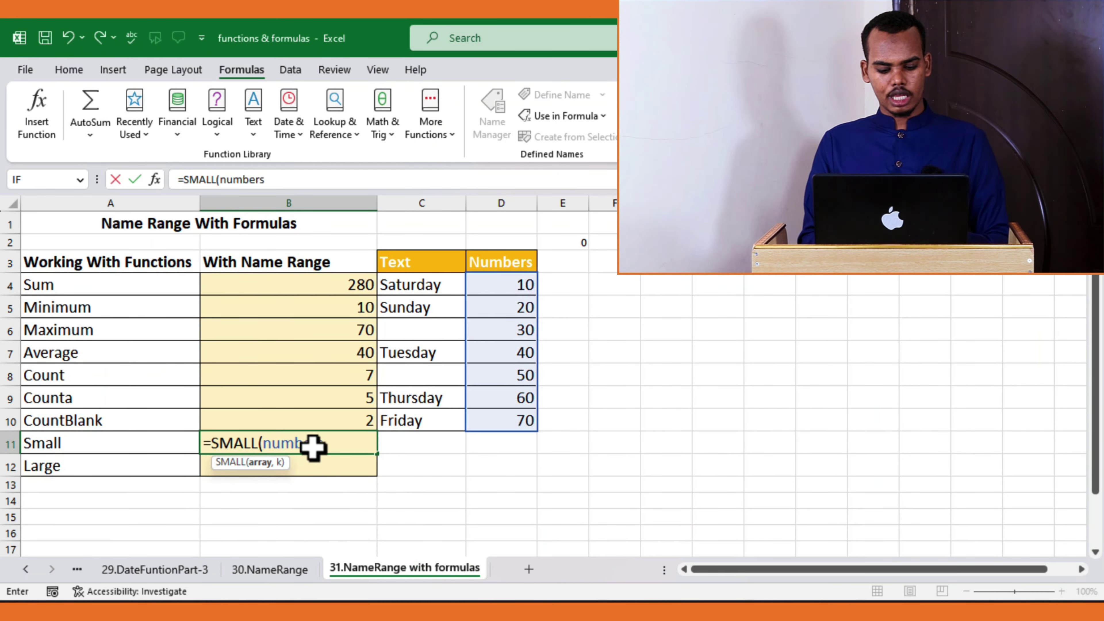
{"action": "key", "text": "Return"}
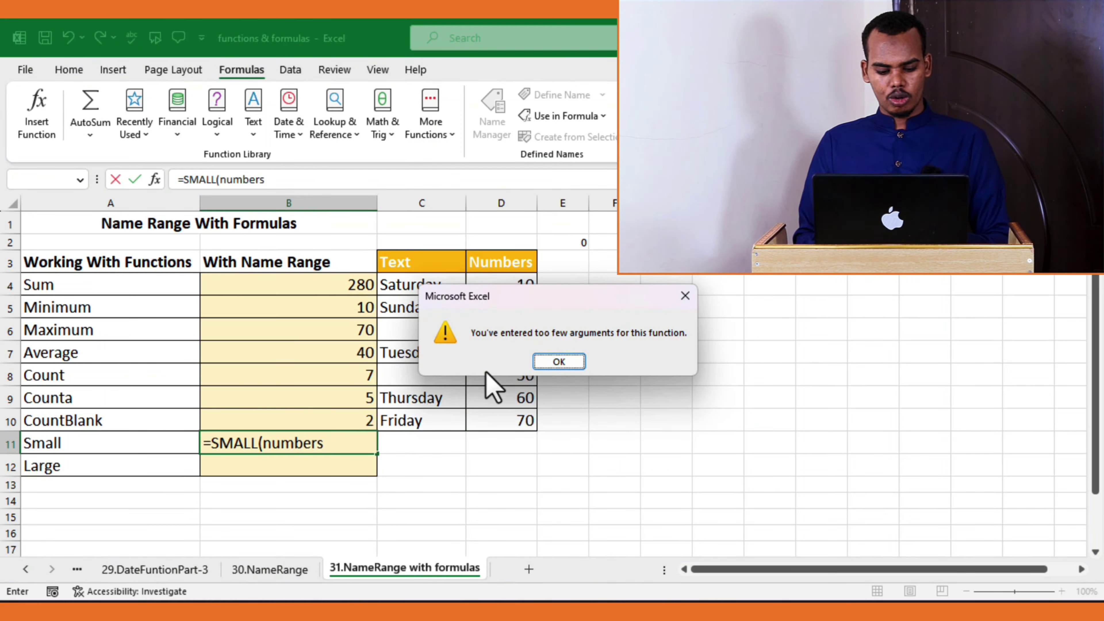
{"action": "left_click", "coordinate": [559, 361]}
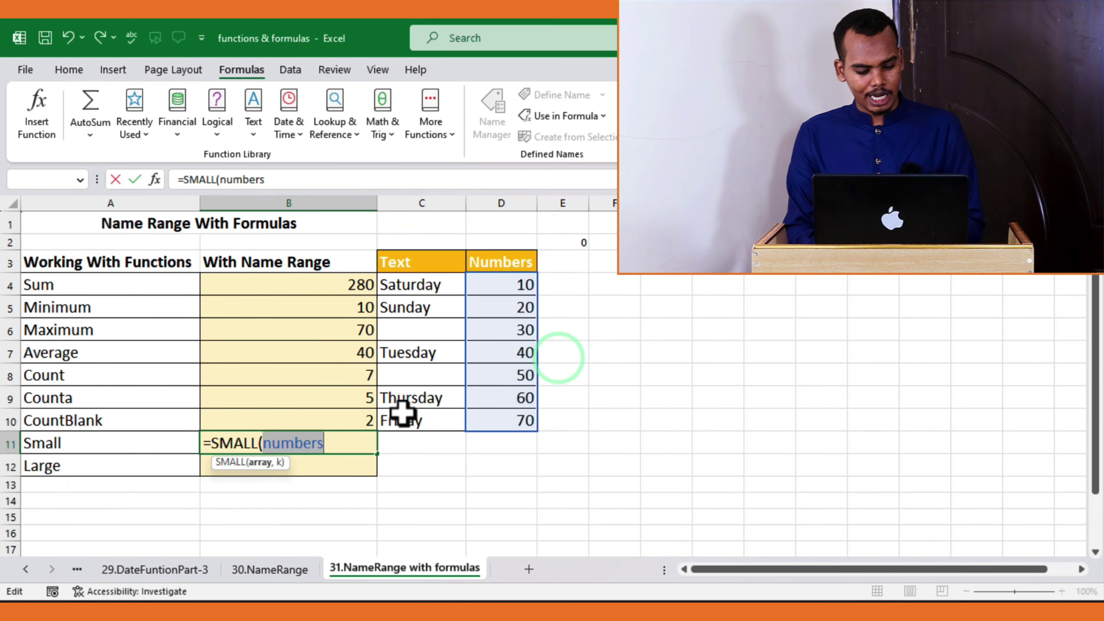
{"action": "left_click", "coordinate": [337, 445]}
{"action": "type", "text": ",3"}
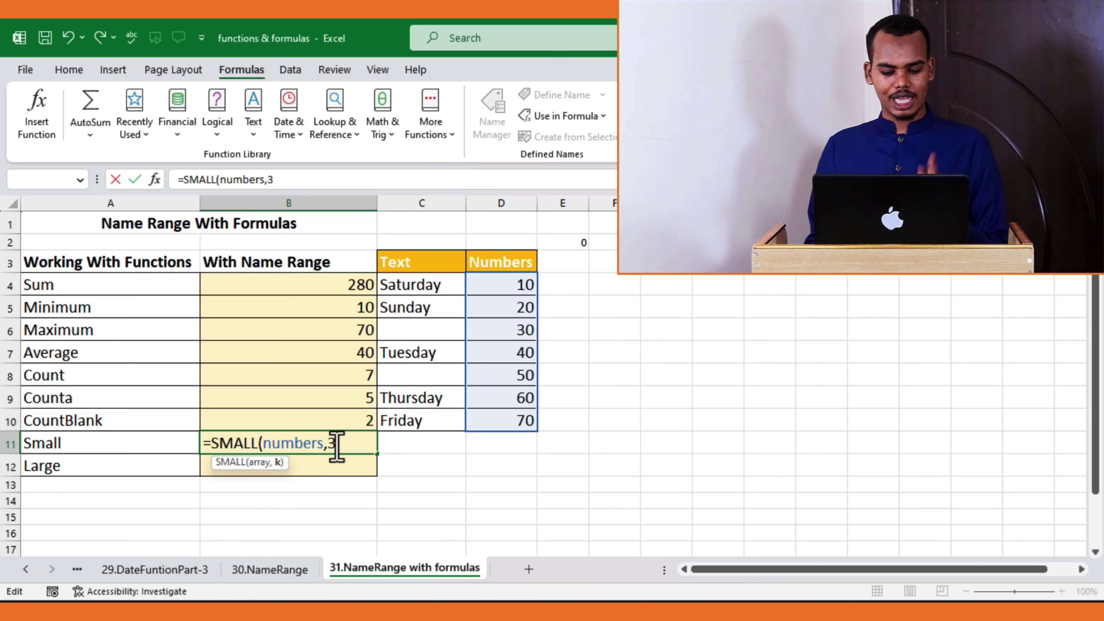
{"action": "key", "text": "Return"}
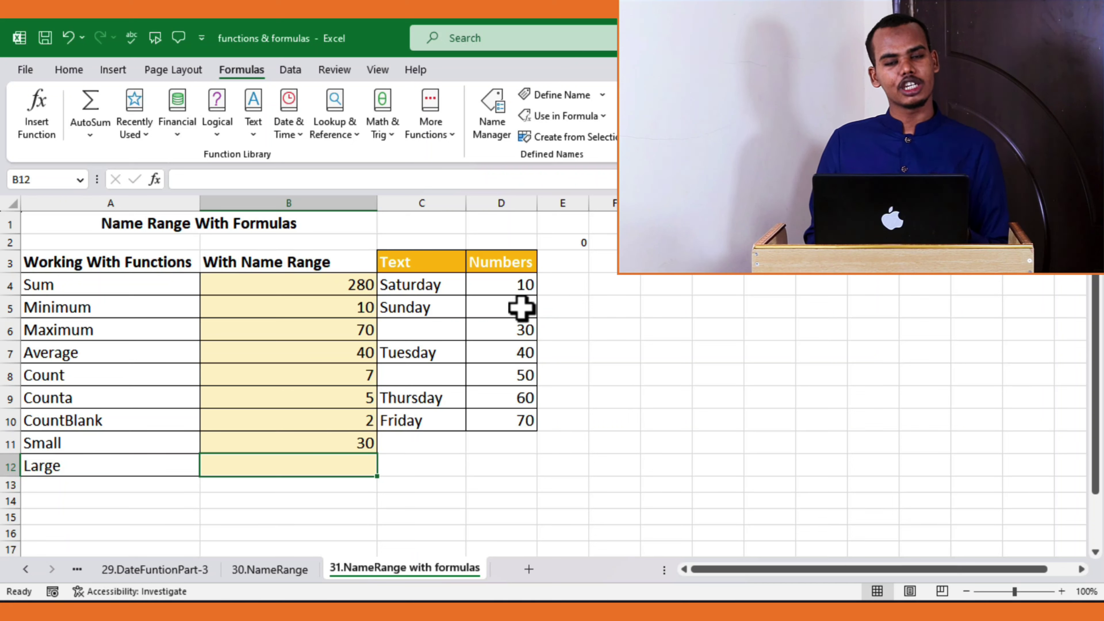
{"action": "left_click", "coordinate": [520, 331]}
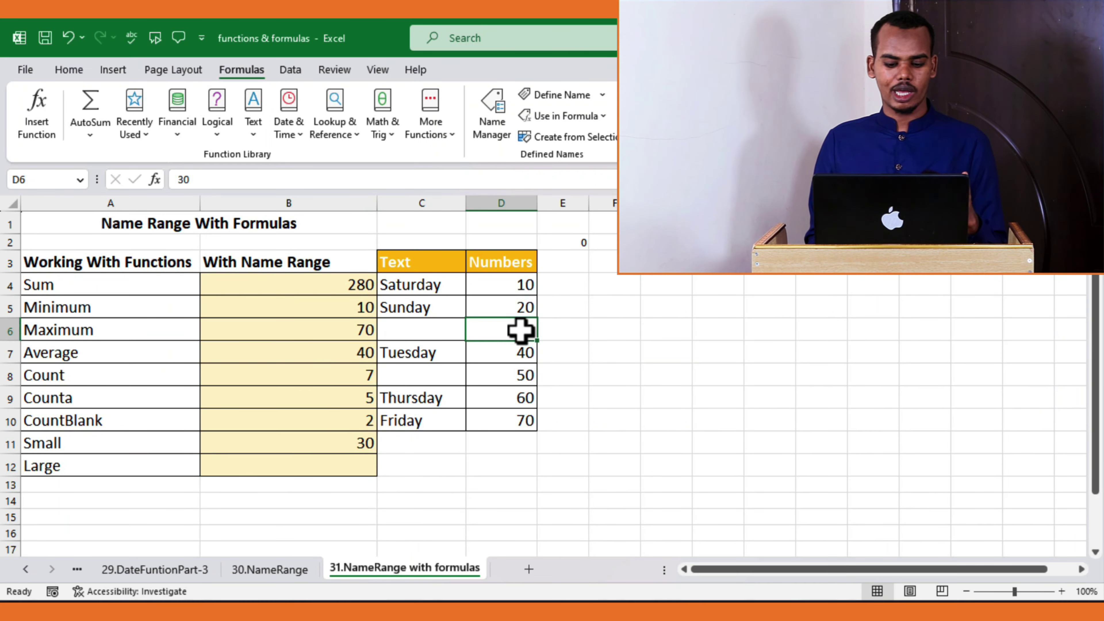
{"action": "left_click", "coordinate": [360, 462]}
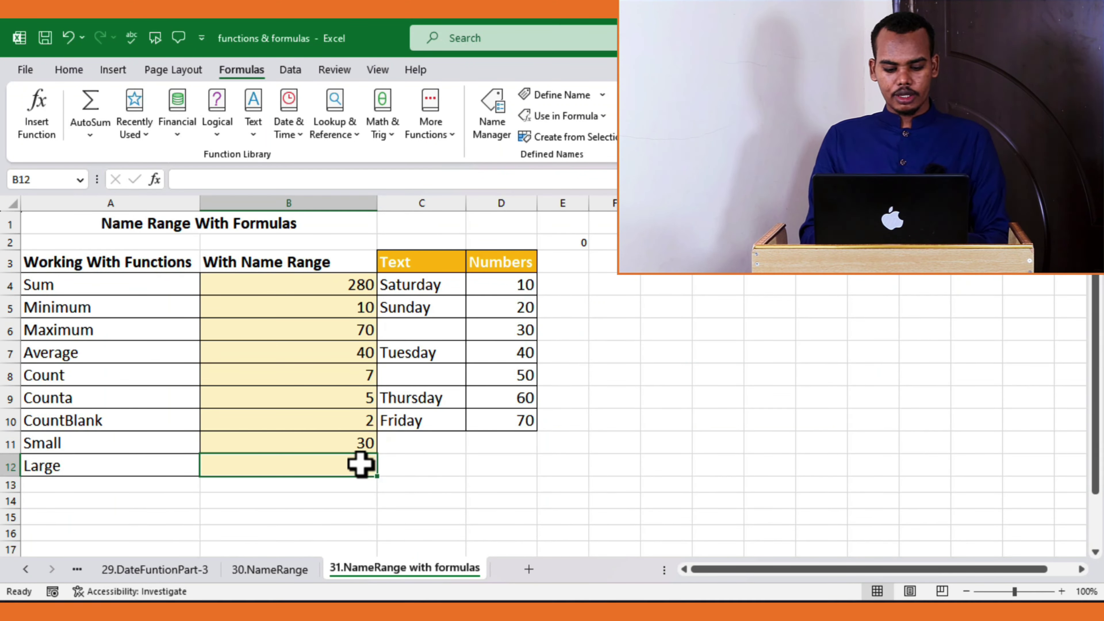
{"action": "left_click", "coordinate": [361, 444]}
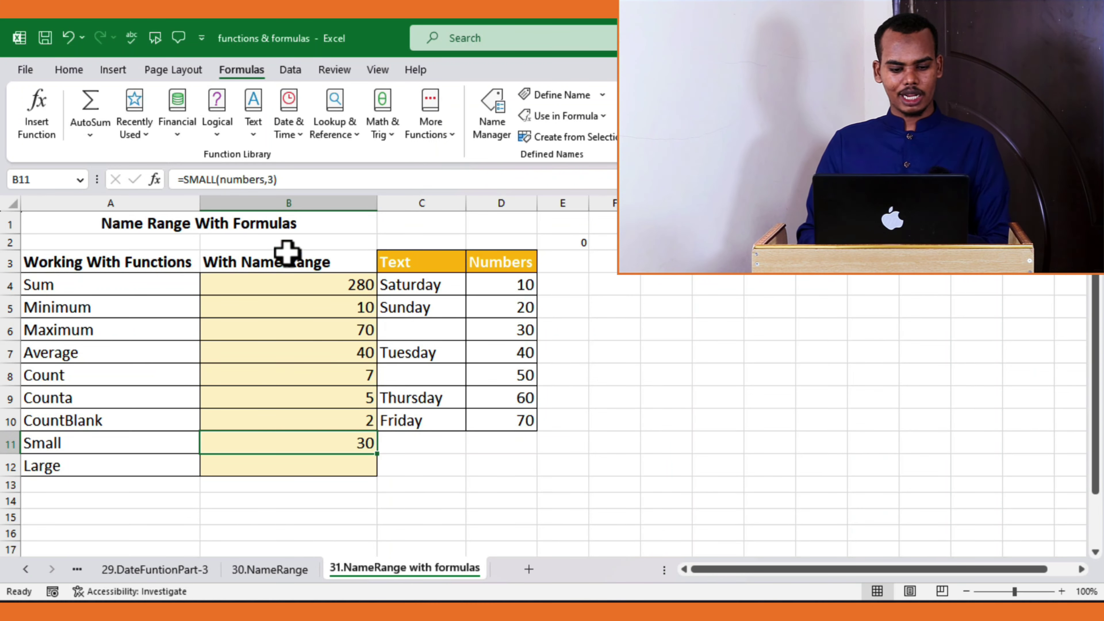
Change B11's k argument so it reads =SMALL(numbers,2), the second-smallest value
{"action": "left_click", "coordinate": [297, 180]}
{"action": "key", "text": "BackSpace"}
{"action": "key", "text": "BackSpace"}
{"action": "type", "text": "2"}
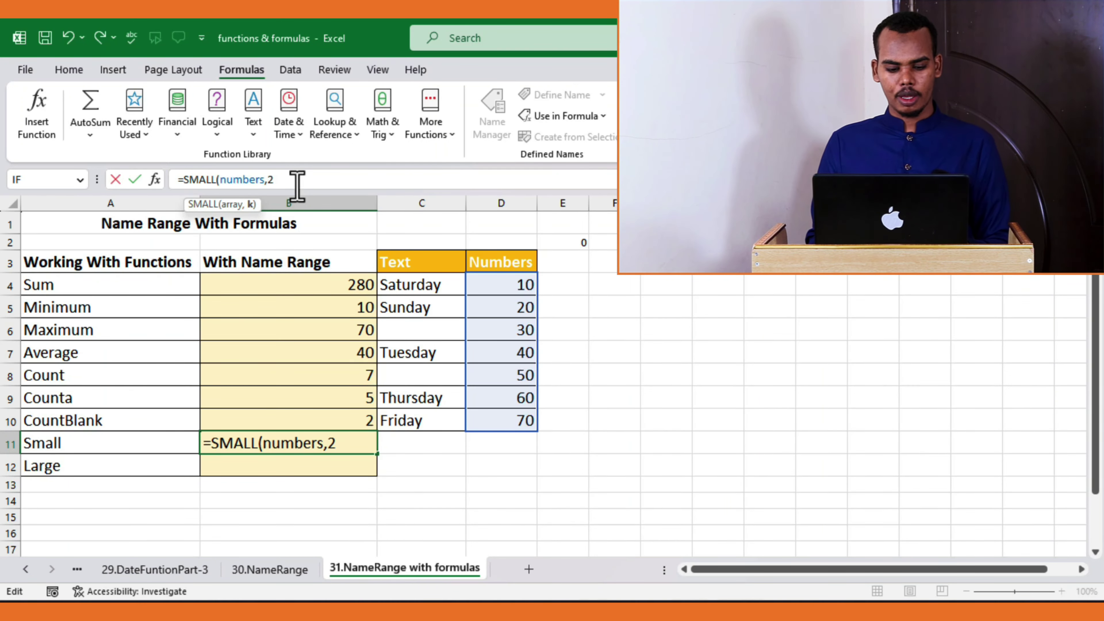
{"action": "type", "text": ")"}
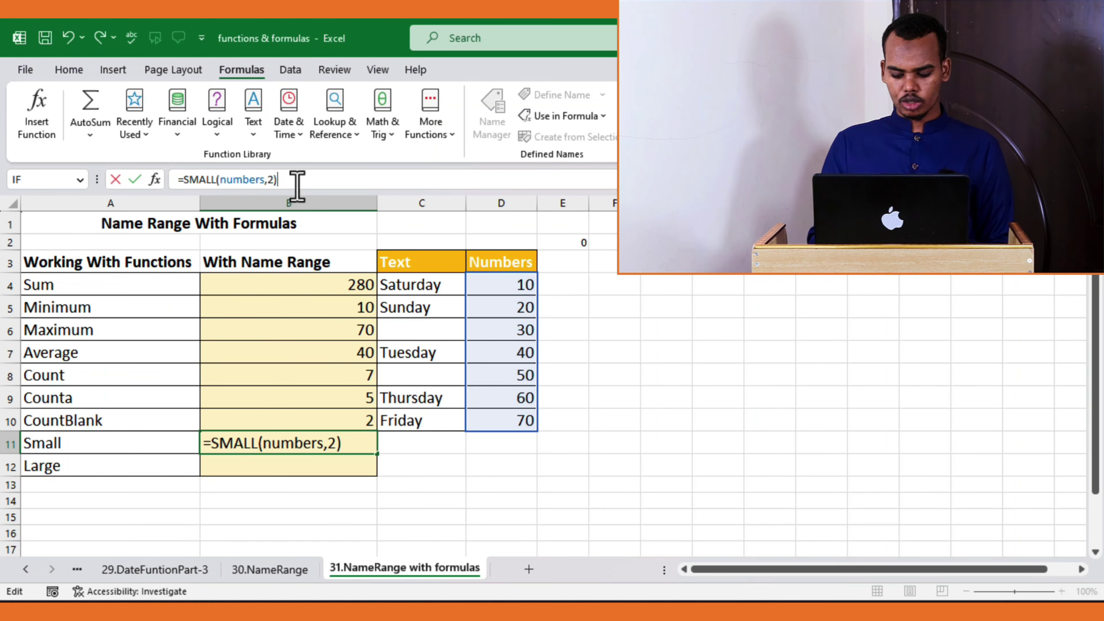
{"action": "key", "text": "Return"}
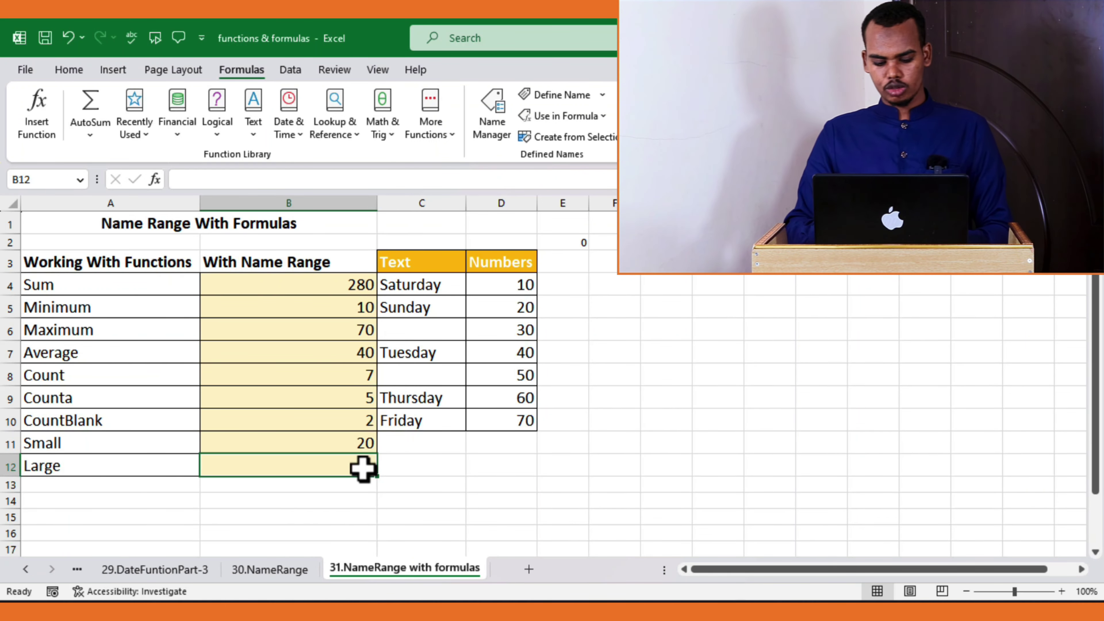
Enter a LARGE formula on the numbers range in B12 so it returns 50
{"action": "type", "text": "=large"}
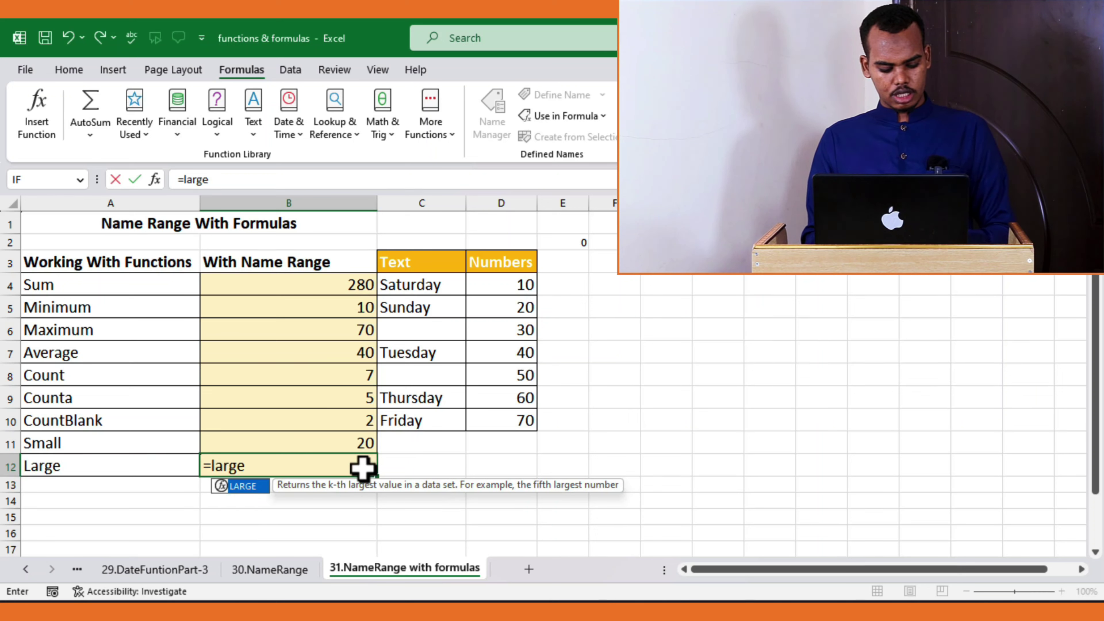
{"action": "key", "text": "Tab"}
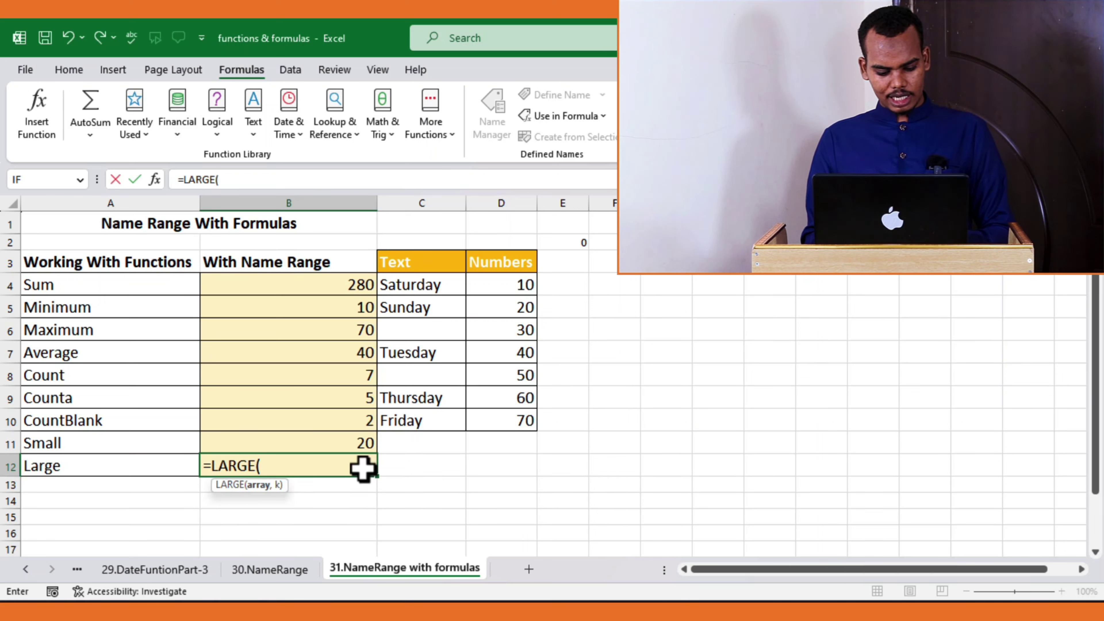
{"action": "type", "text": "n"}
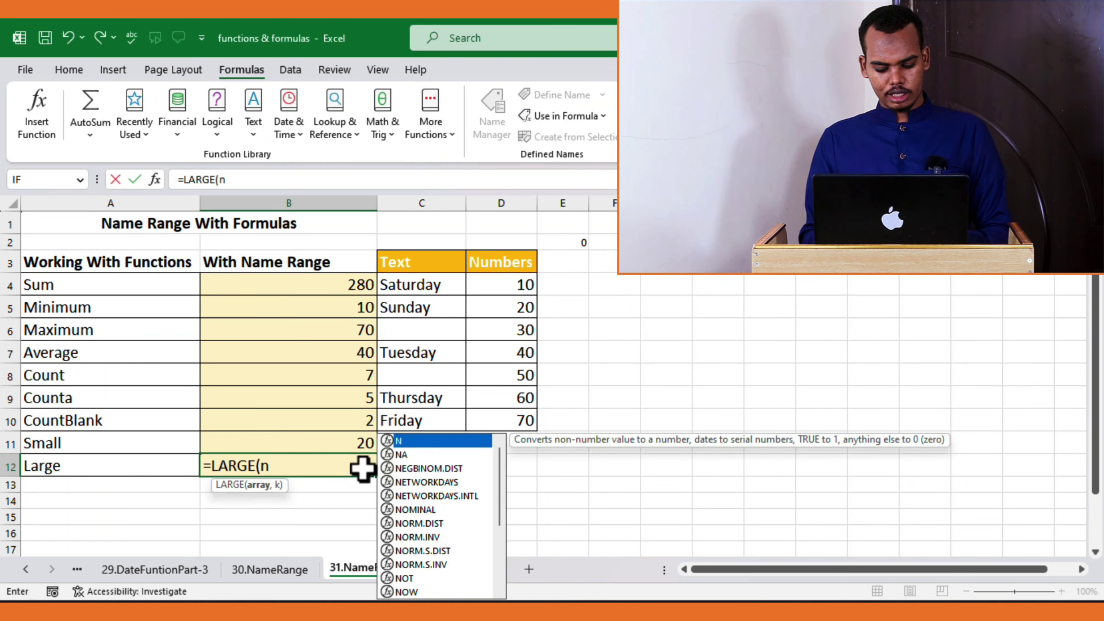
{"action": "type", "text": "u"}
{"action": "key", "text": "Tab"}
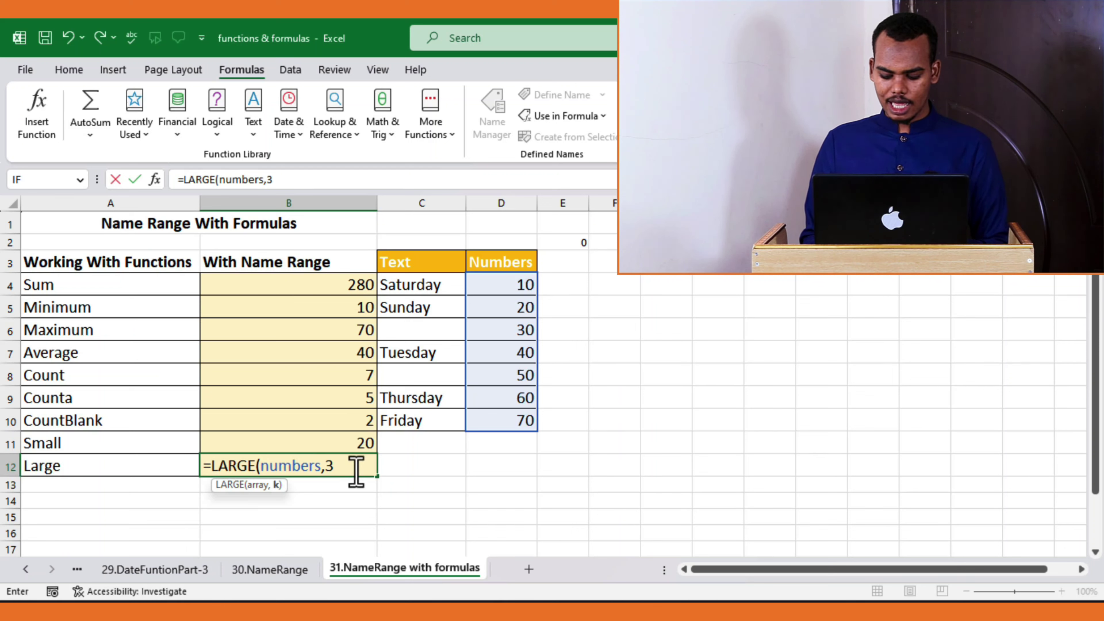
{"action": "key", "text": "Return"}
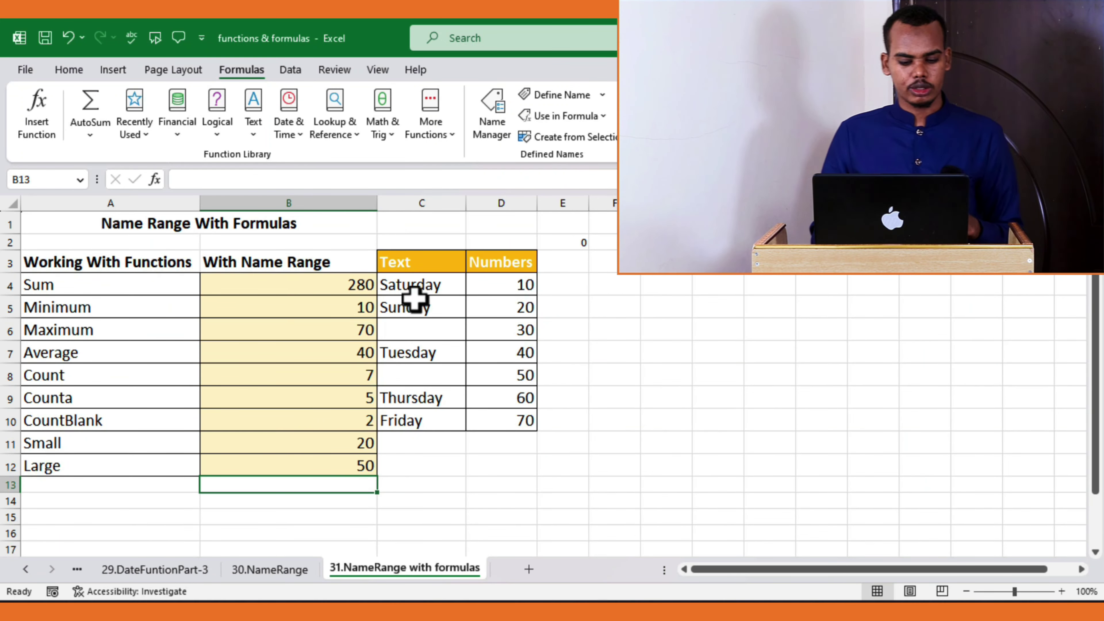
{"action": "left_click", "coordinate": [283, 223]}
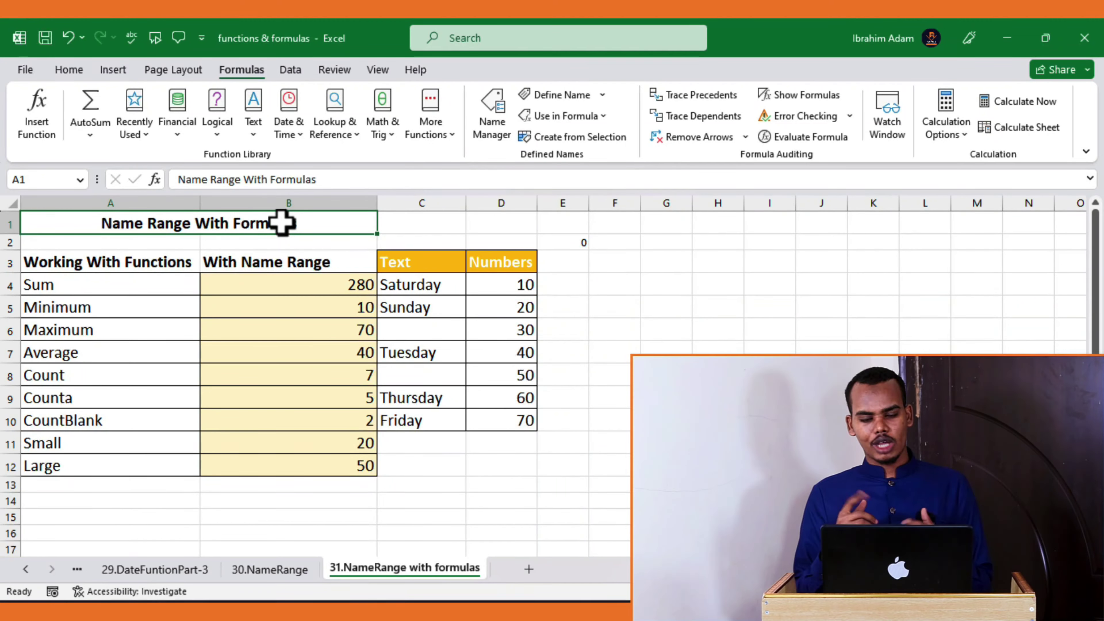
In G4 of 30.NameRange, SUM D4:D10 from the 31.NameRange with formulas sheet, giving 280
{"action": "left_click", "coordinate": [263, 567]}
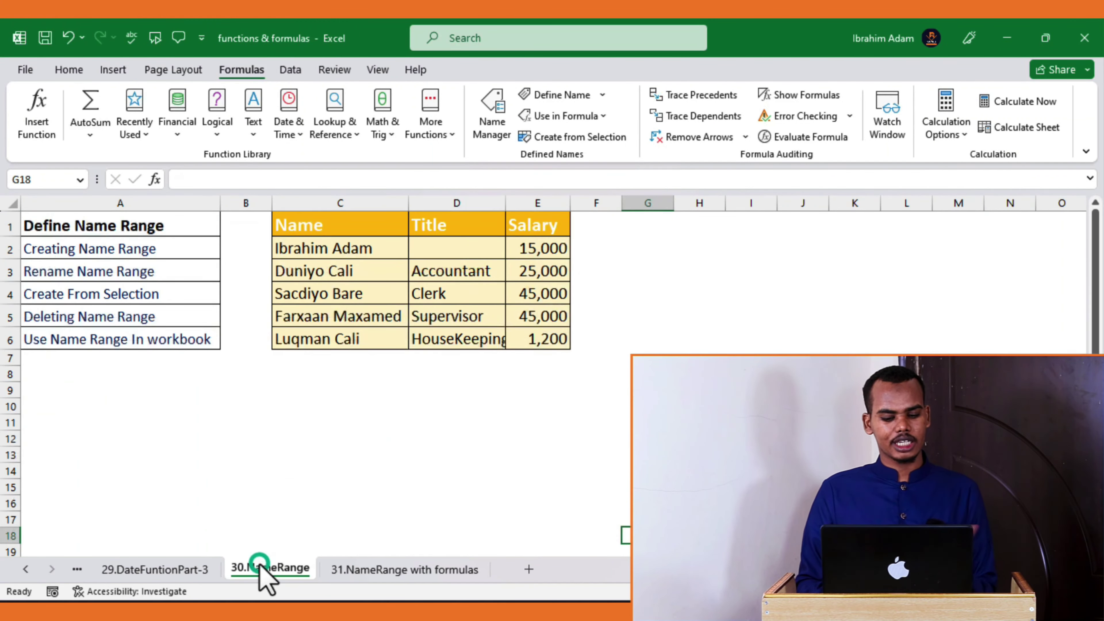
{"action": "left_click", "coordinate": [643, 297]}
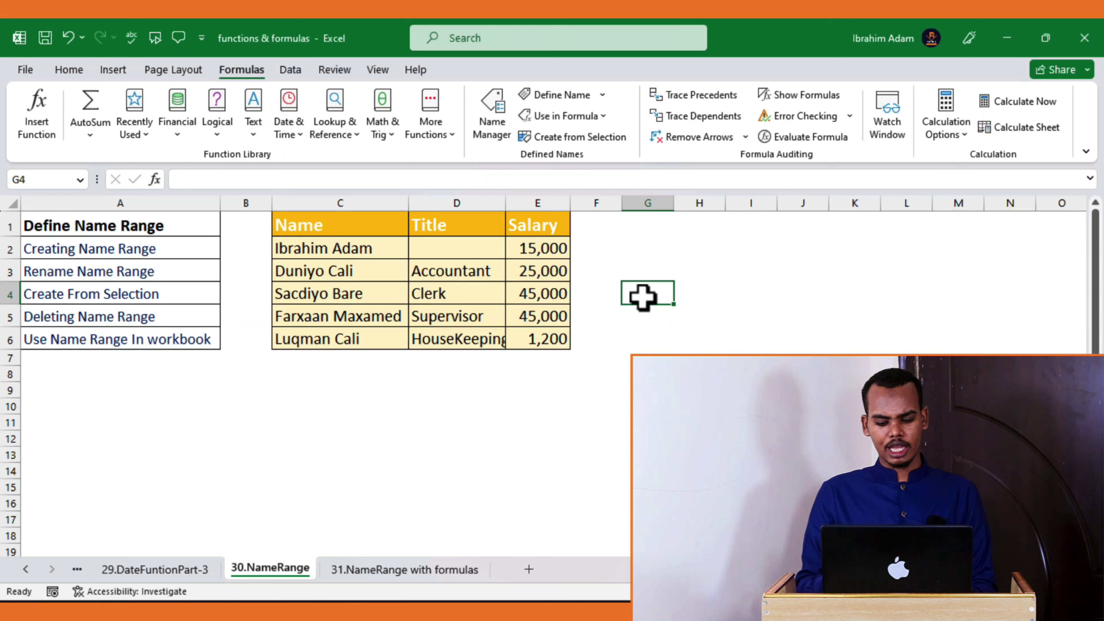
{"action": "type", "text": "="}
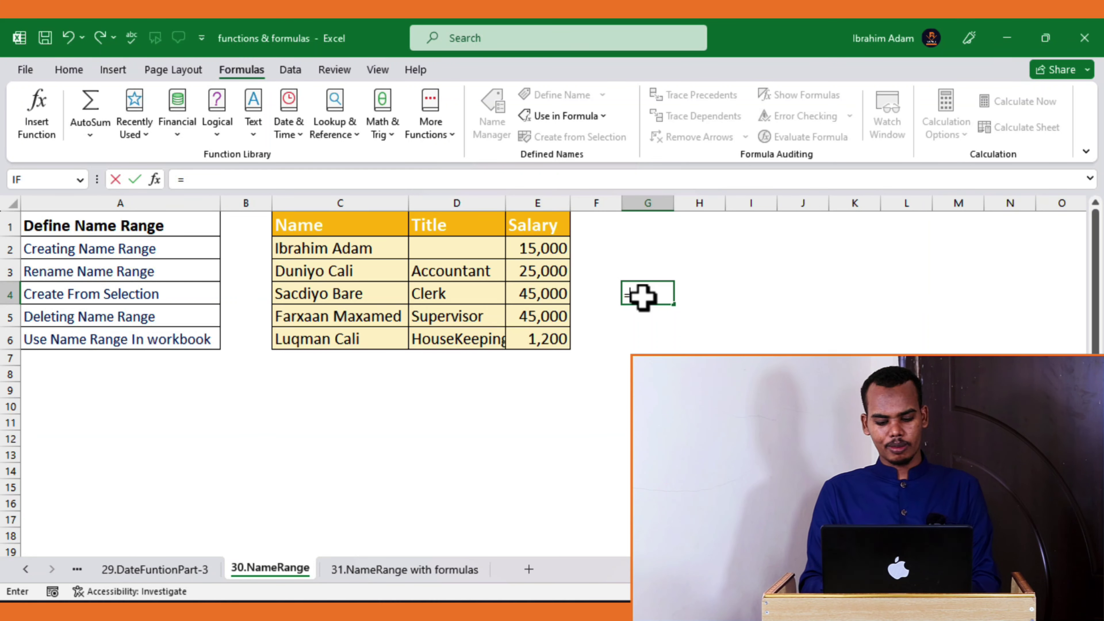
{"action": "type", "text": "sum"}
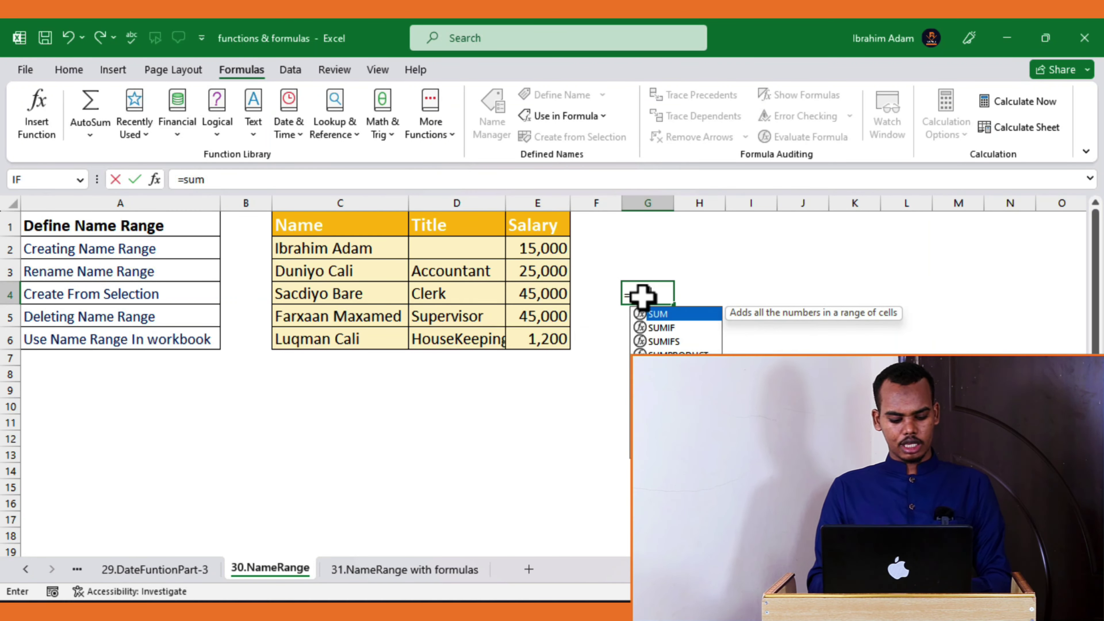
{"action": "key", "text": "Tab"}
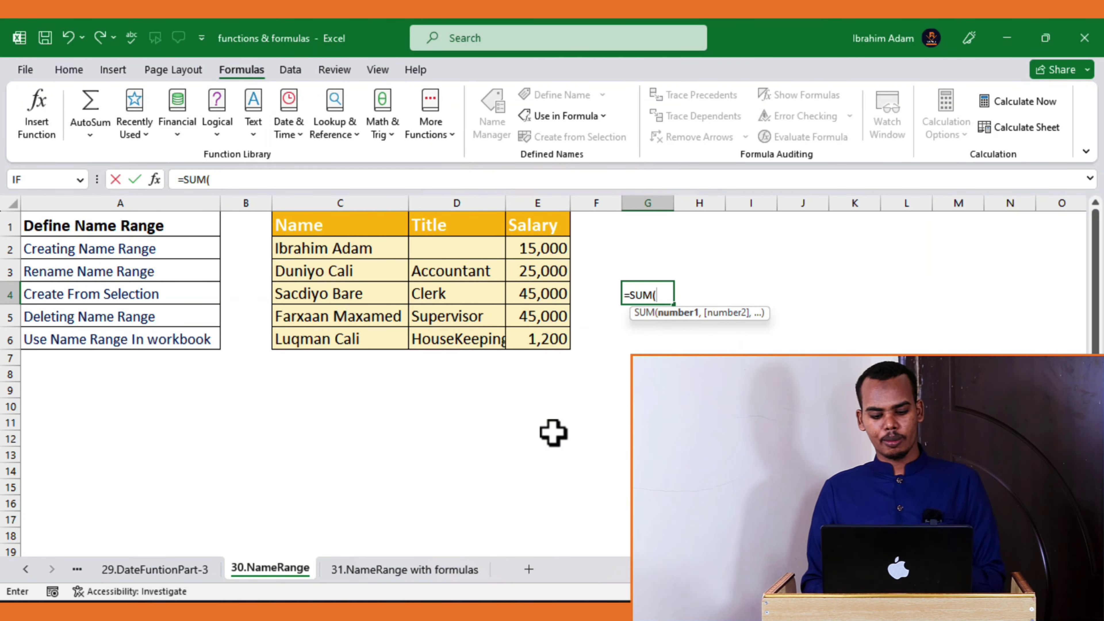
{"action": "left_click", "coordinate": [444, 566]}
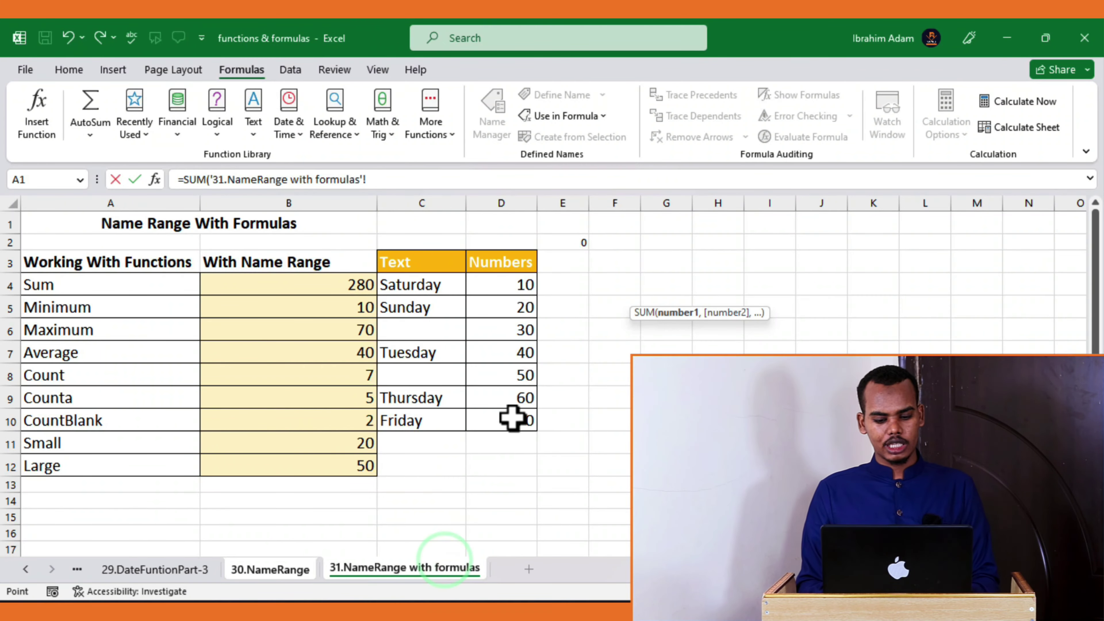
{"action": "left_click_drag", "start_coordinate": [506, 278], "coordinate": [511, 423]}
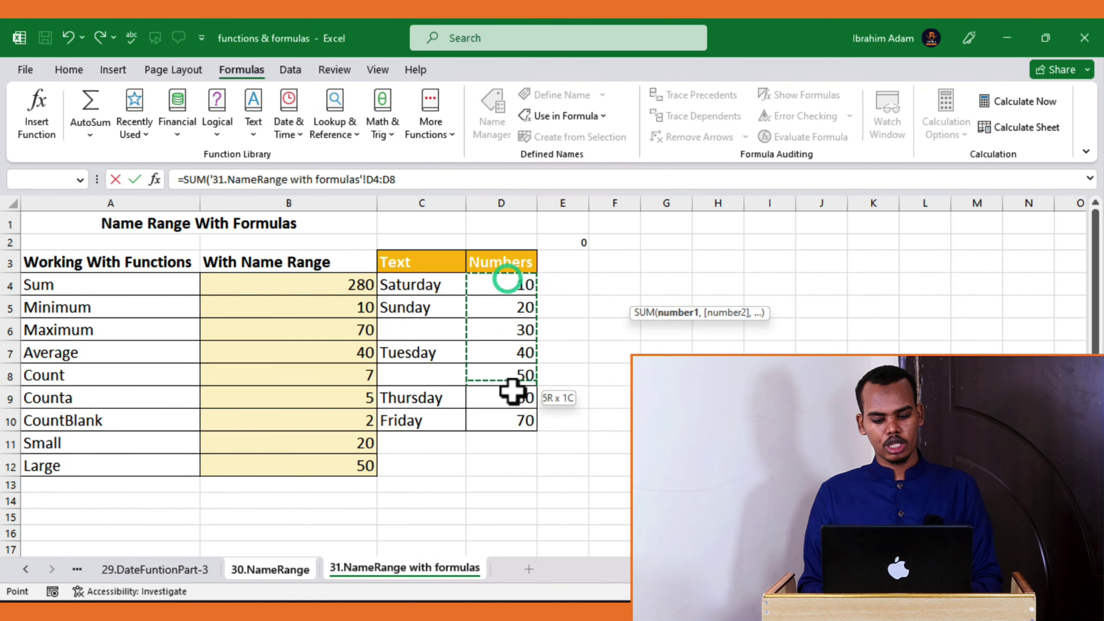
{"action": "key", "text": "Return"}
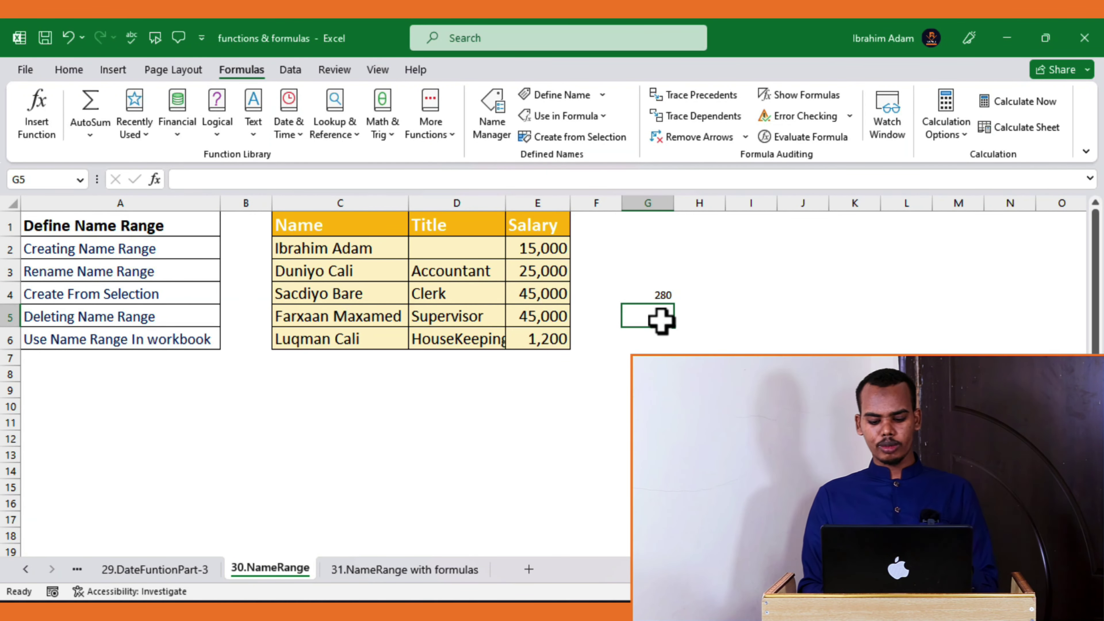
Enter =SUM(numbers) in G5, showing 280, and return to the 31.NameRange with formulas sheet
{"action": "type", "text": "=sum"}
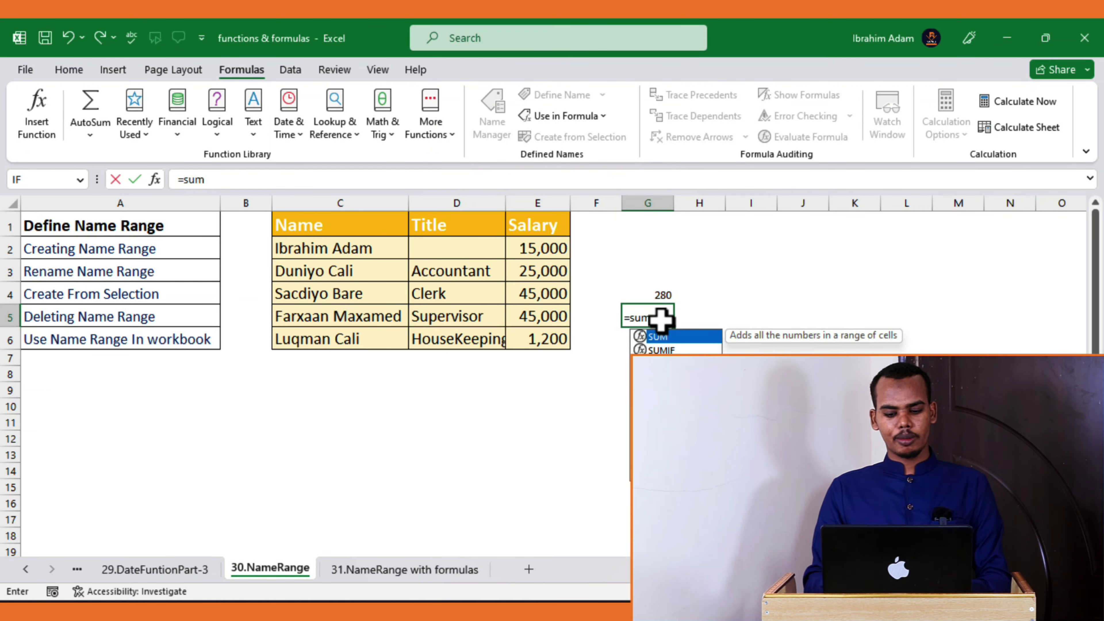
{"action": "key", "text": "Tab"}
{"action": "type", "text": "nu"}
{"action": "key", "text": "Tab"}
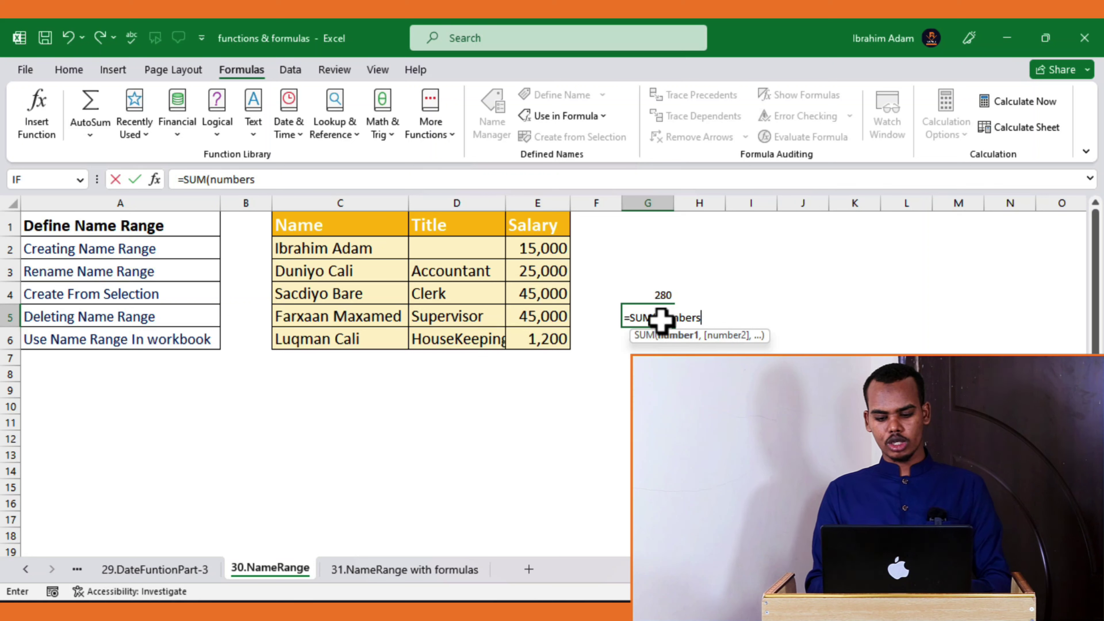
{"action": "key", "text": "Return"}
{"action": "left_click", "coordinate": [662, 321]}
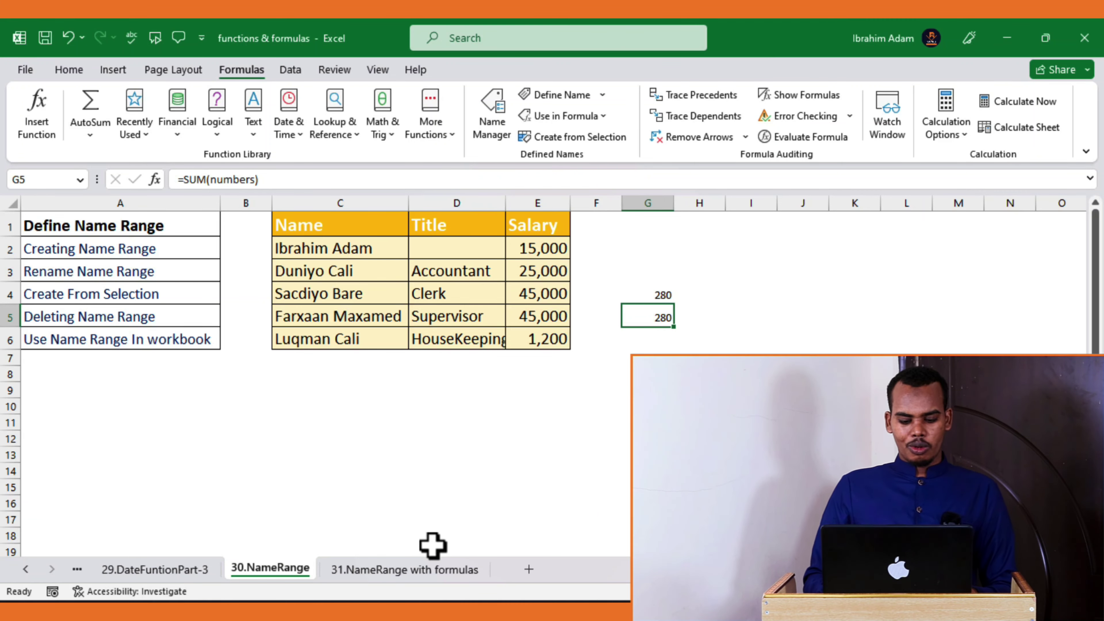
{"action": "left_click", "coordinate": [408, 569]}
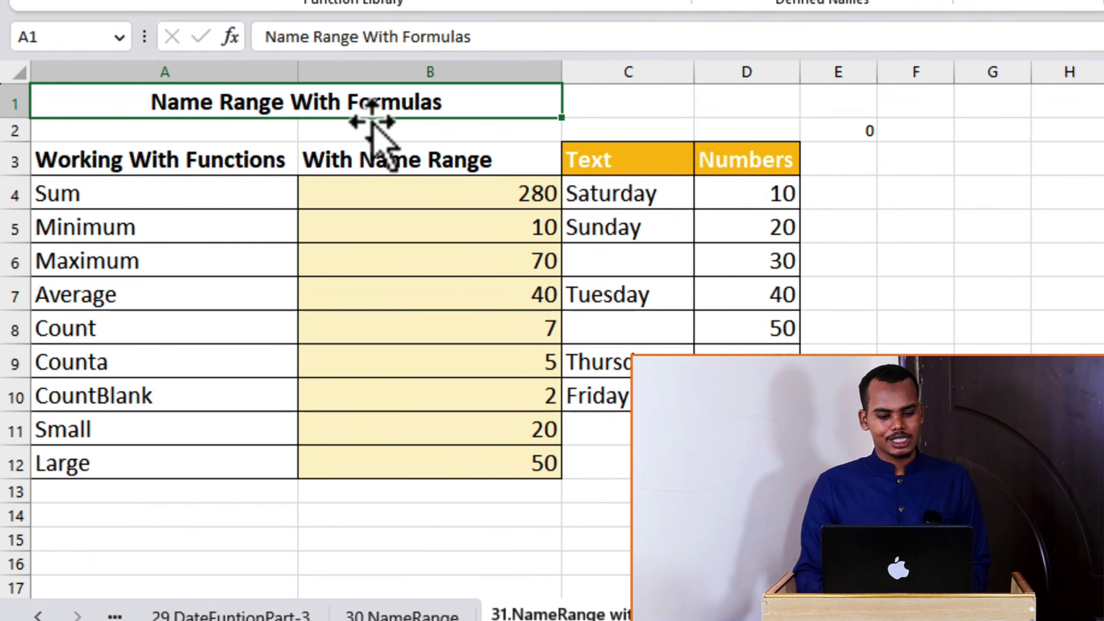
{"action": "left_click", "coordinate": [257, 200]}
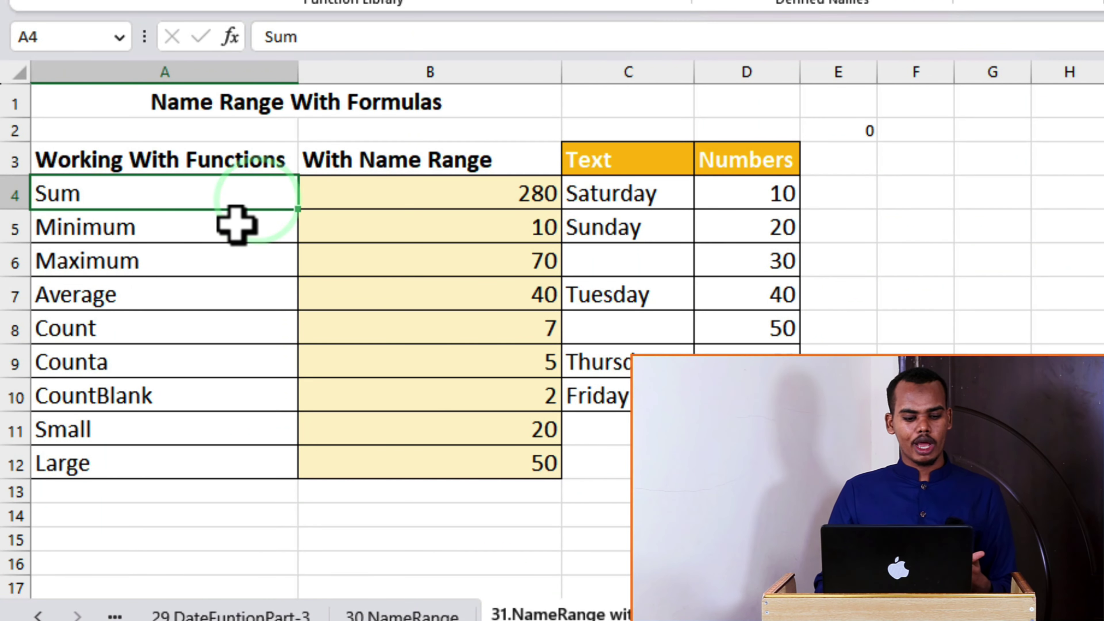
{"action": "left_click", "coordinate": [248, 226]}
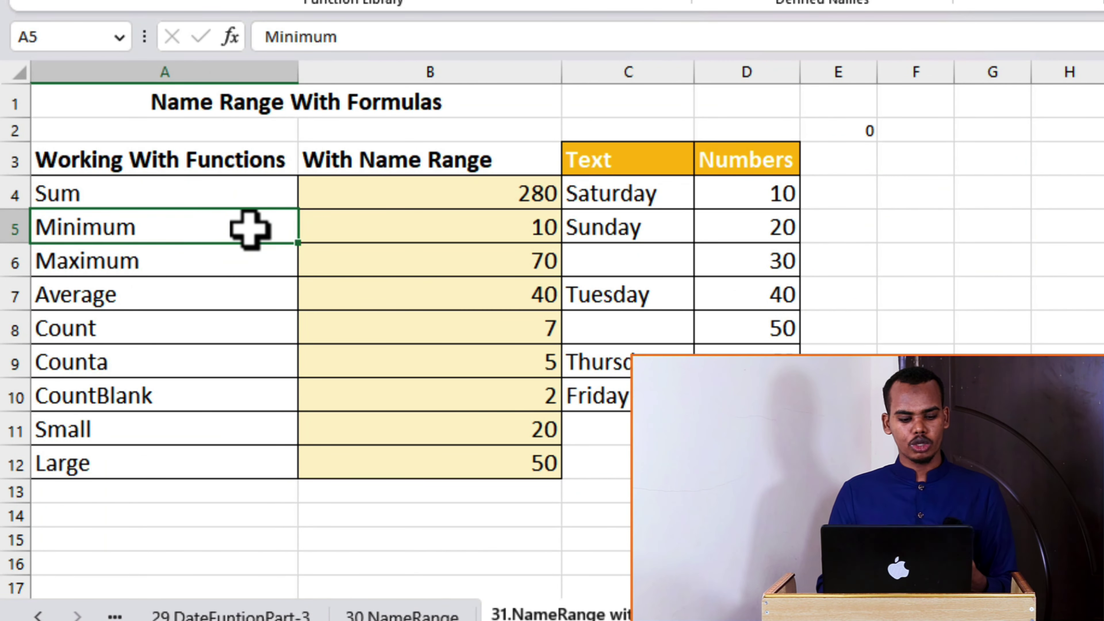
{"action": "left_click", "coordinate": [254, 254]}
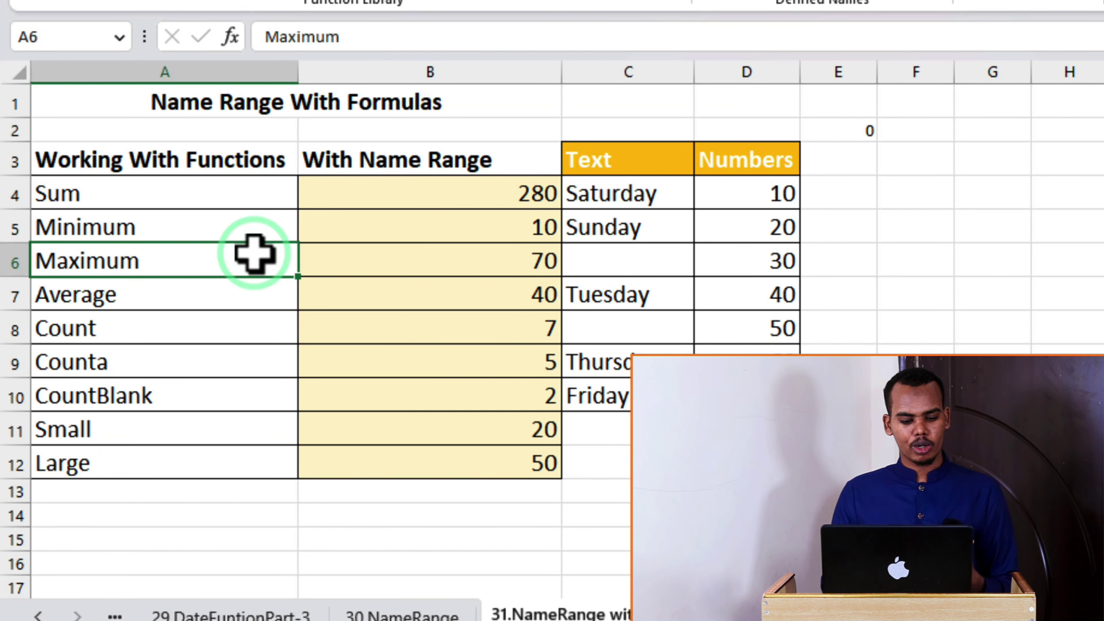
{"action": "left_click", "coordinate": [248, 301]}
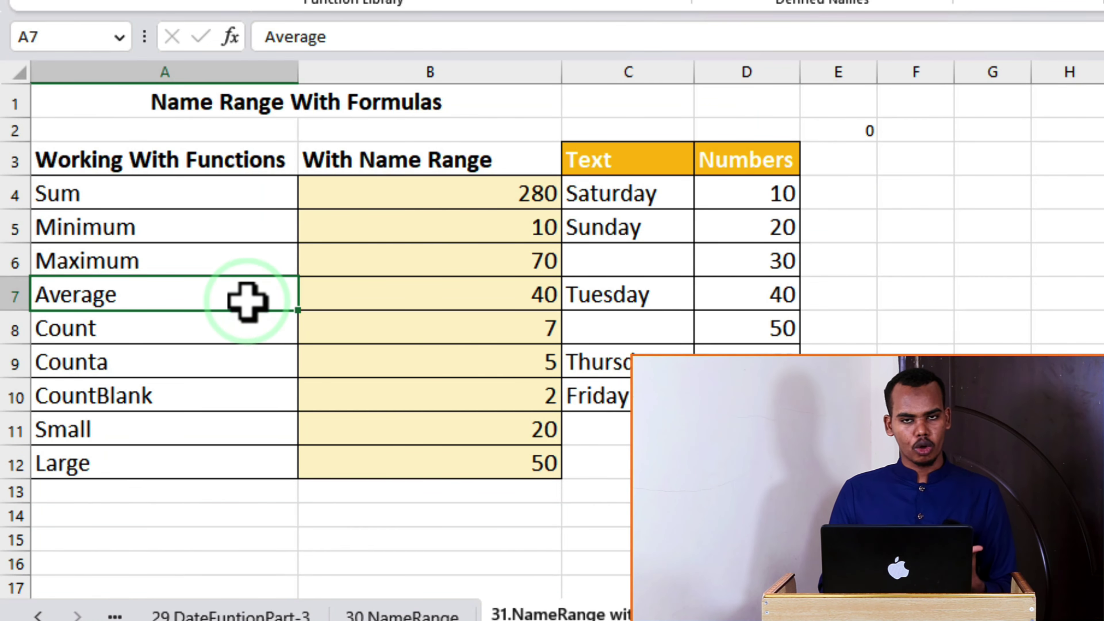
{"action": "left_click", "coordinate": [256, 331]}
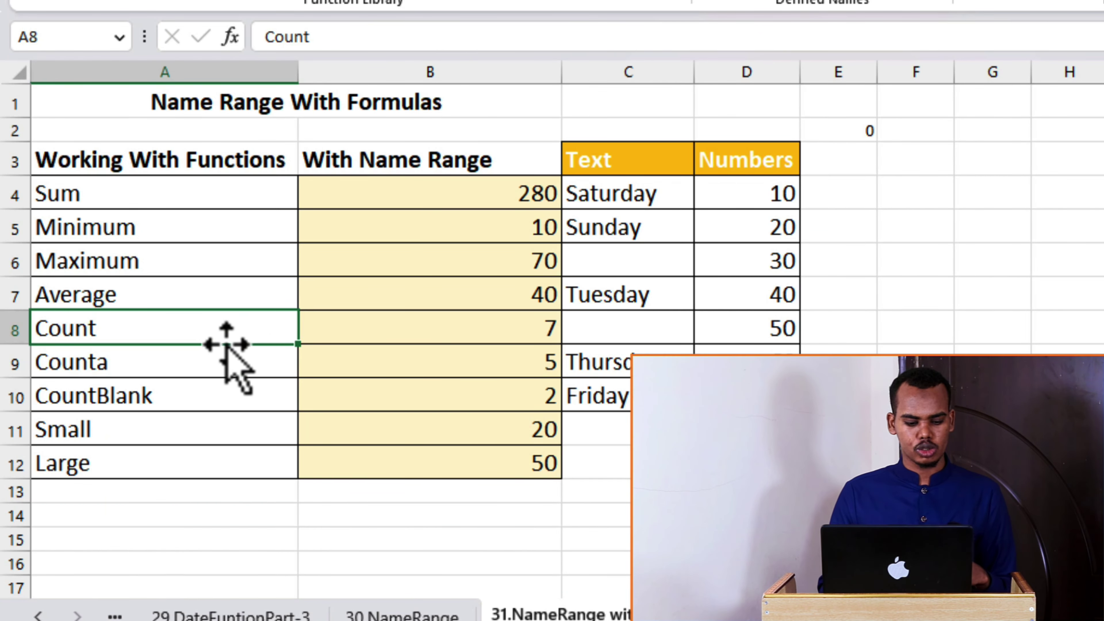
{"action": "left_click", "coordinate": [237, 358]}
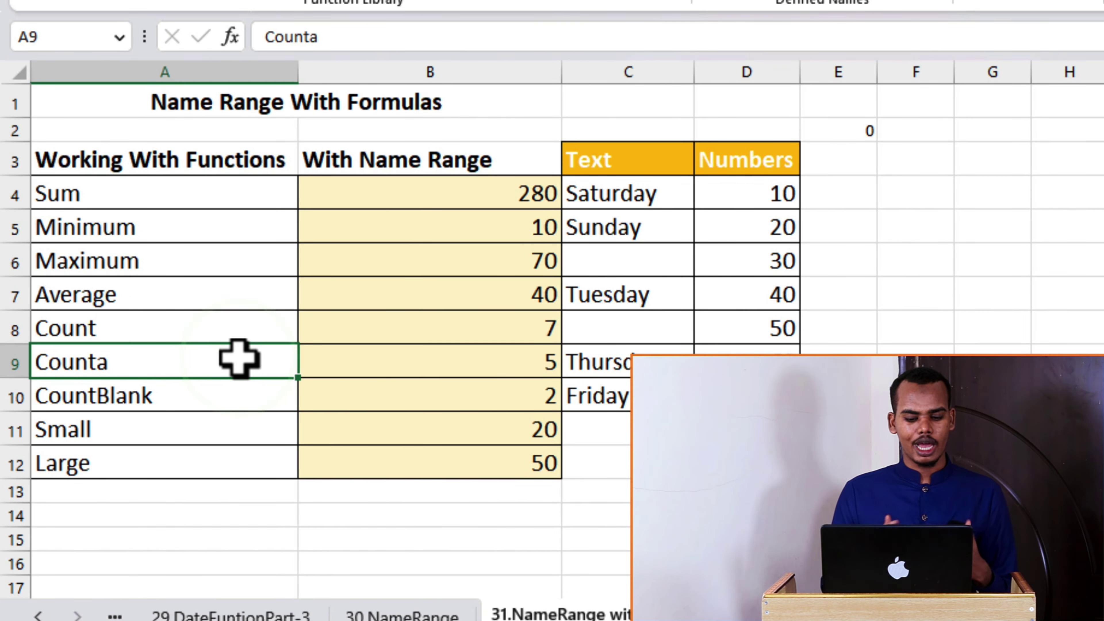
{"action": "left_click", "coordinate": [242, 408]}
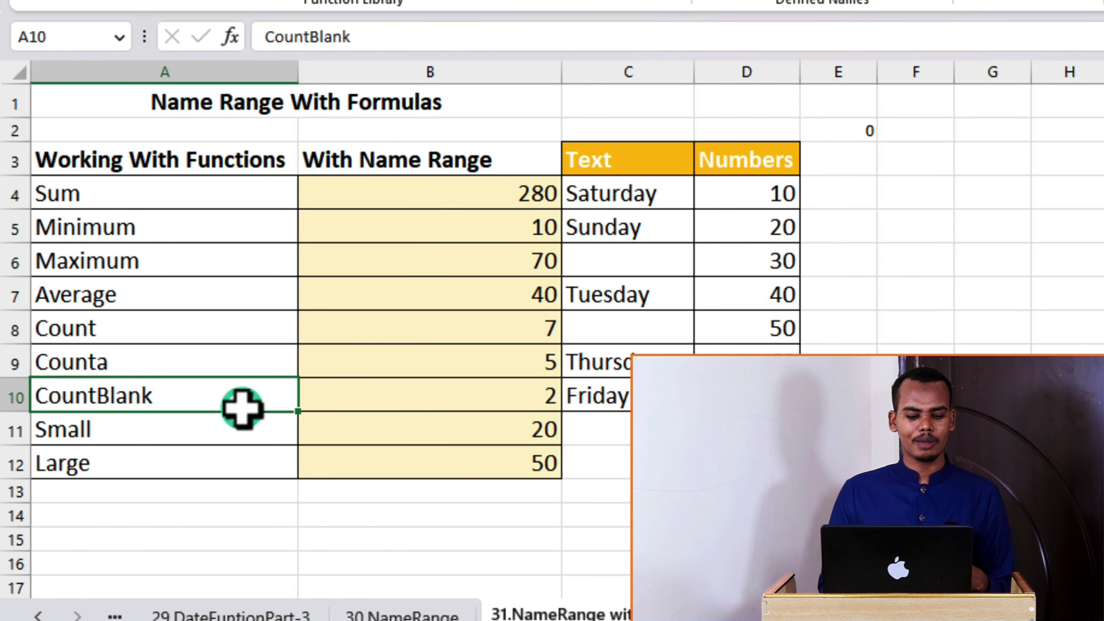
{"action": "left_click", "coordinate": [226, 436]}
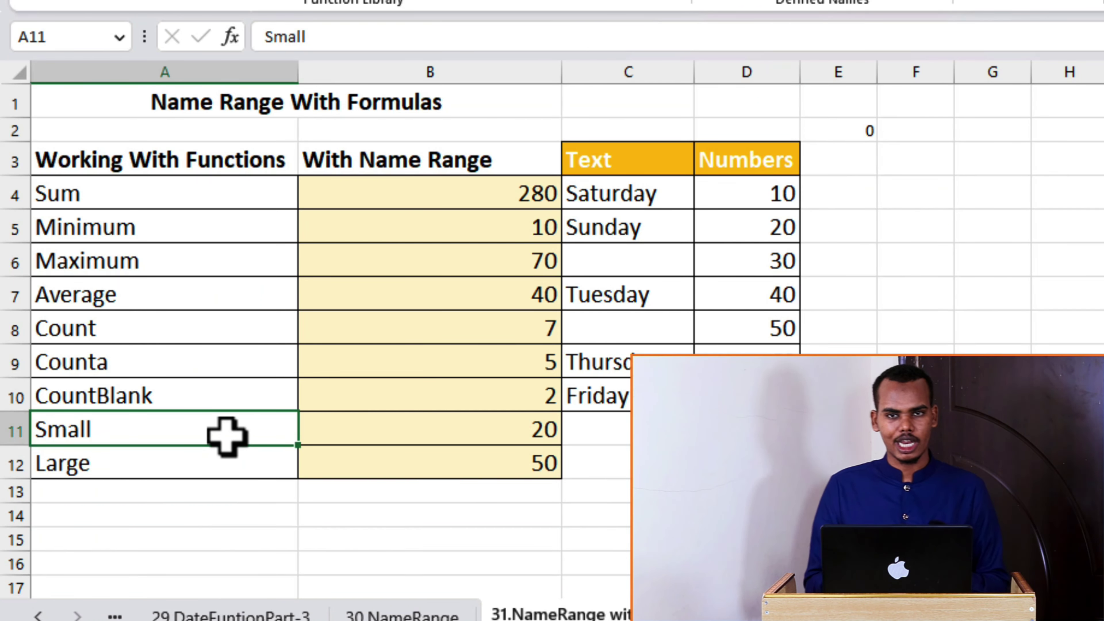
{"action": "left_click", "coordinate": [220, 470]}
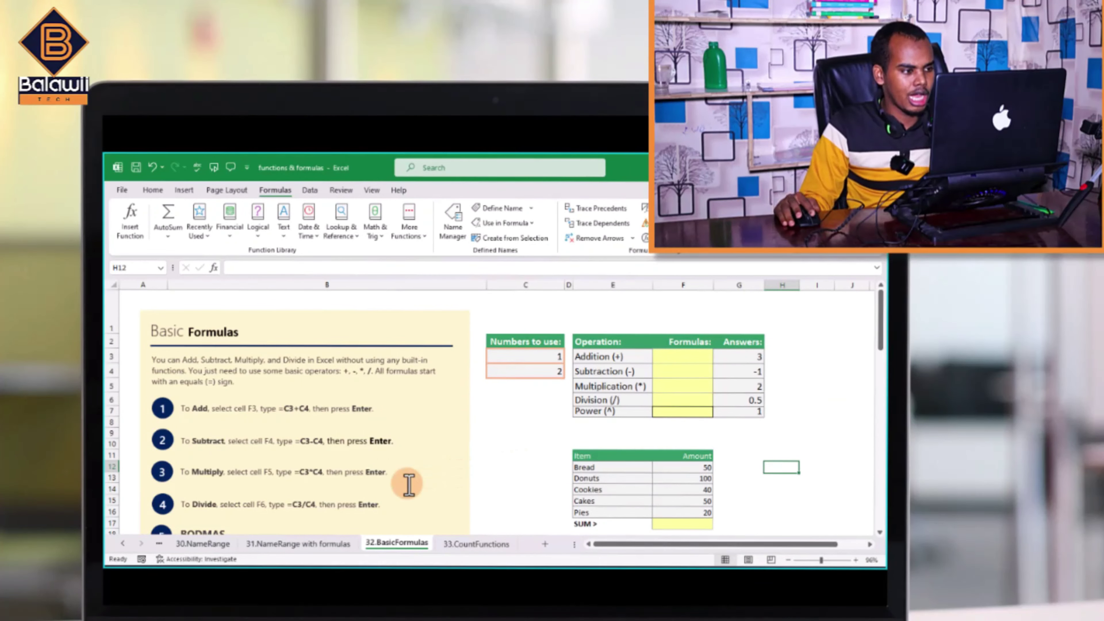
Look over the 32.BasicFormulas sheet, its intro text box and the first number 1 in C3
{"action": "scroll", "coordinate": [359, 402], "scroll_direction": "down", "scroll_amount": 1}
{"action": "scroll", "coordinate": [359, 402], "scroll_direction": "up", "scroll_amount": 1}
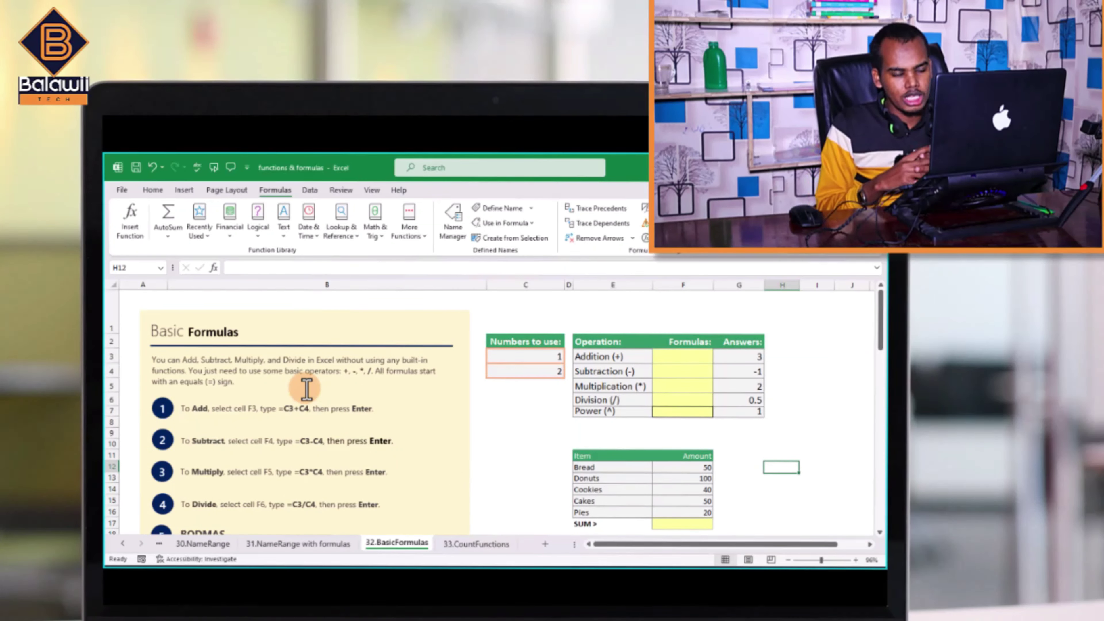
{"action": "left_click", "coordinate": [350, 380]}
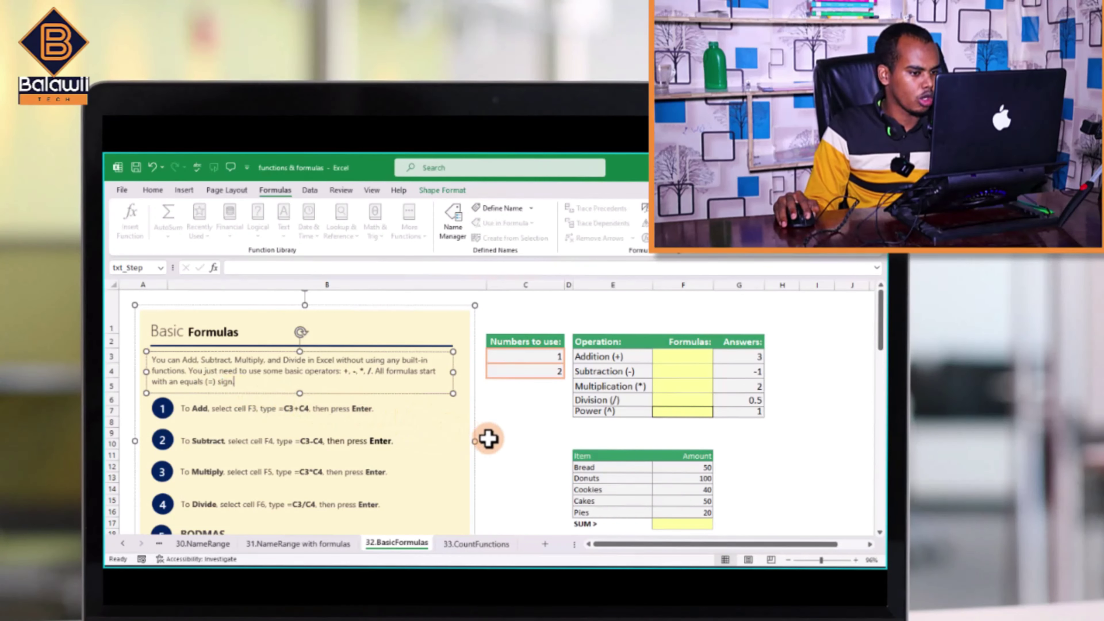
{"action": "left_click_drag", "start_coordinate": [488, 435], "coordinate": [489, 444]}
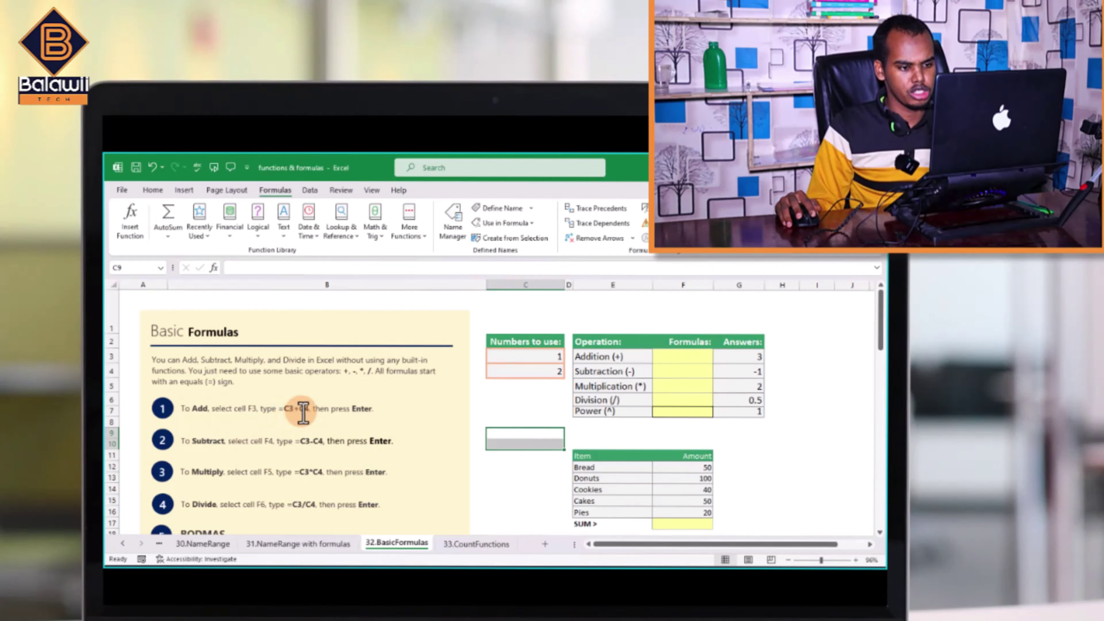
{"action": "left_click", "coordinate": [514, 359]}
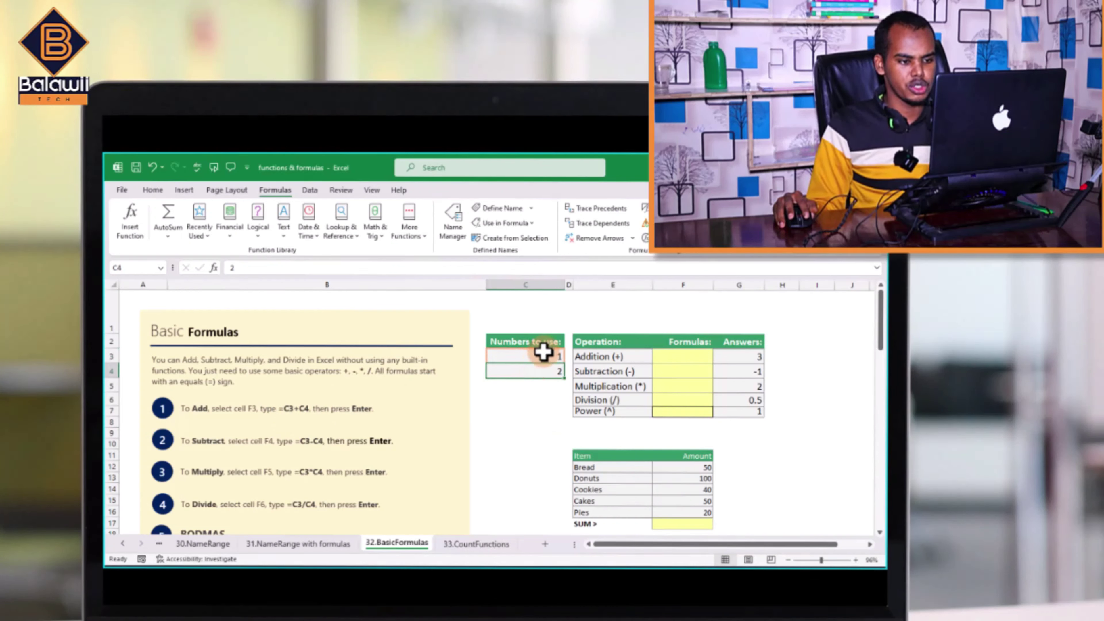
Begin the Addition formula in F3 as =C3
{"action": "left_click", "coordinate": [676, 360]}
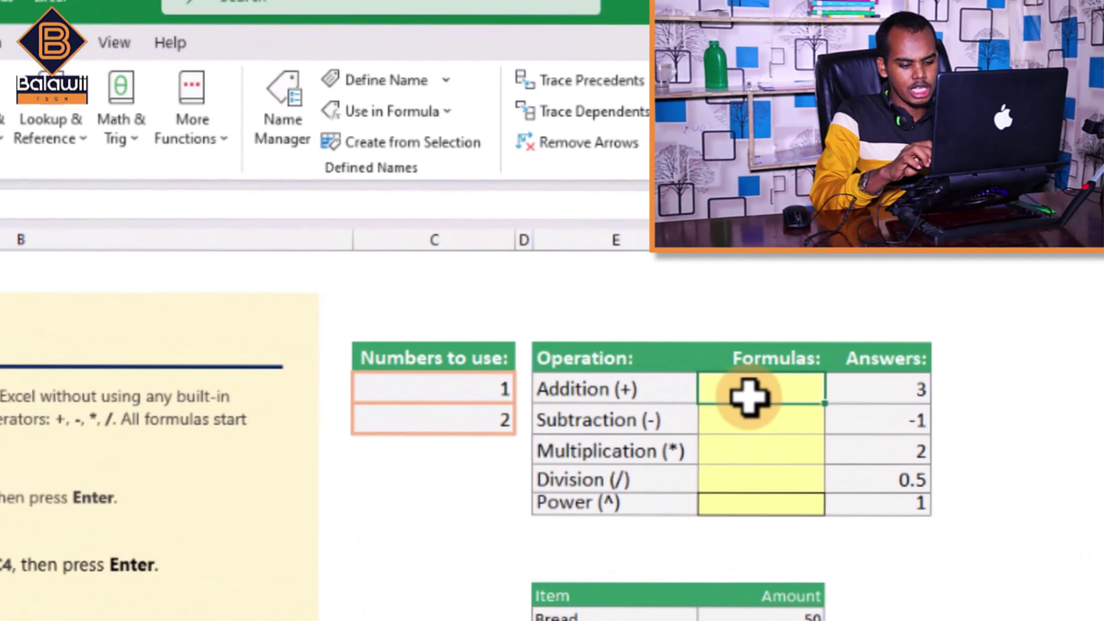
{"action": "type", "text": "="}
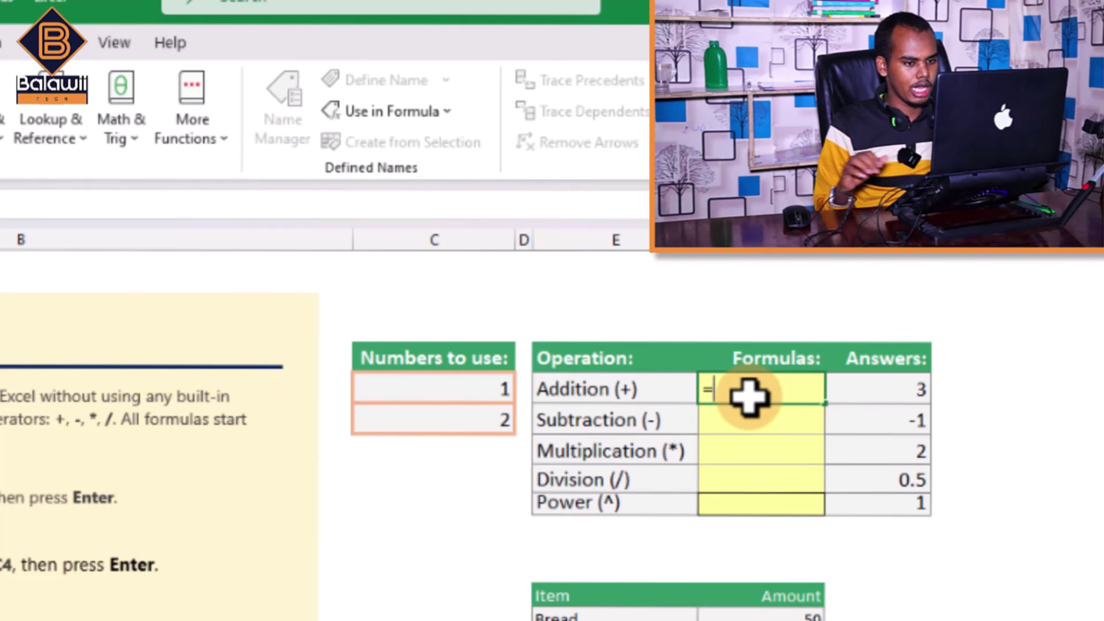
{"action": "left_click", "coordinate": [480, 386]}
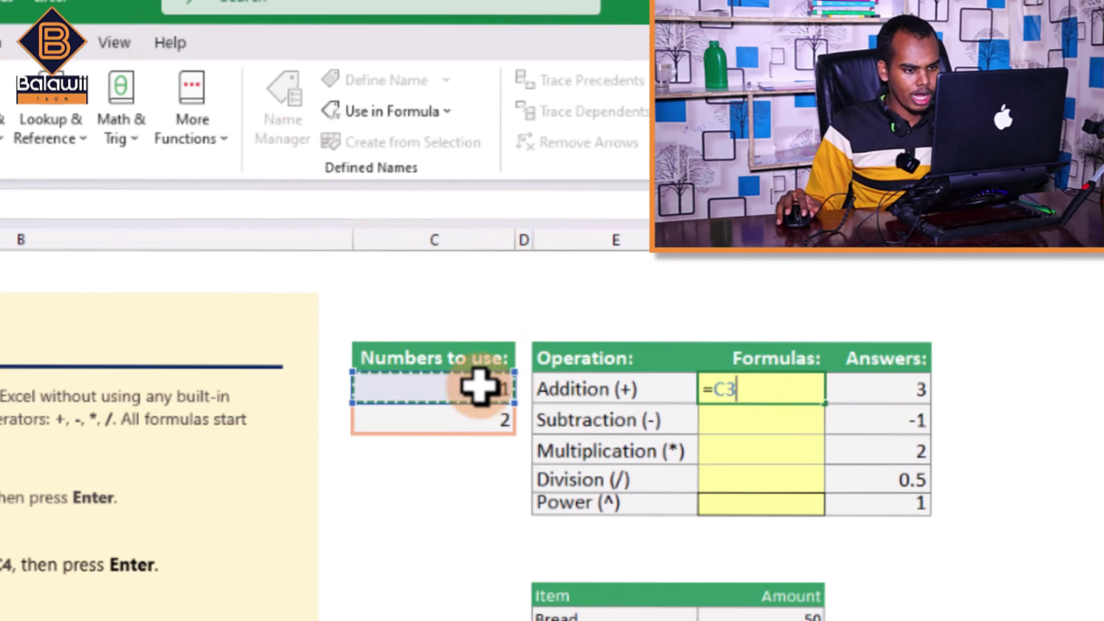
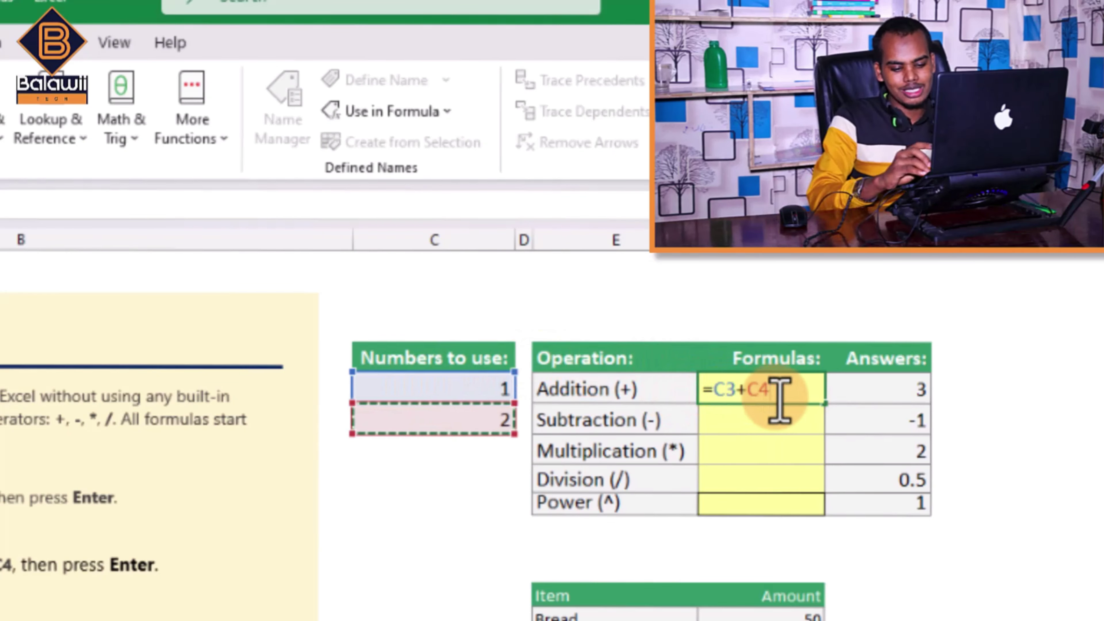
Commit =C3+C4, then test recalculation by changing the inputs to 4 and 1
{"action": "key", "text": "Return"}
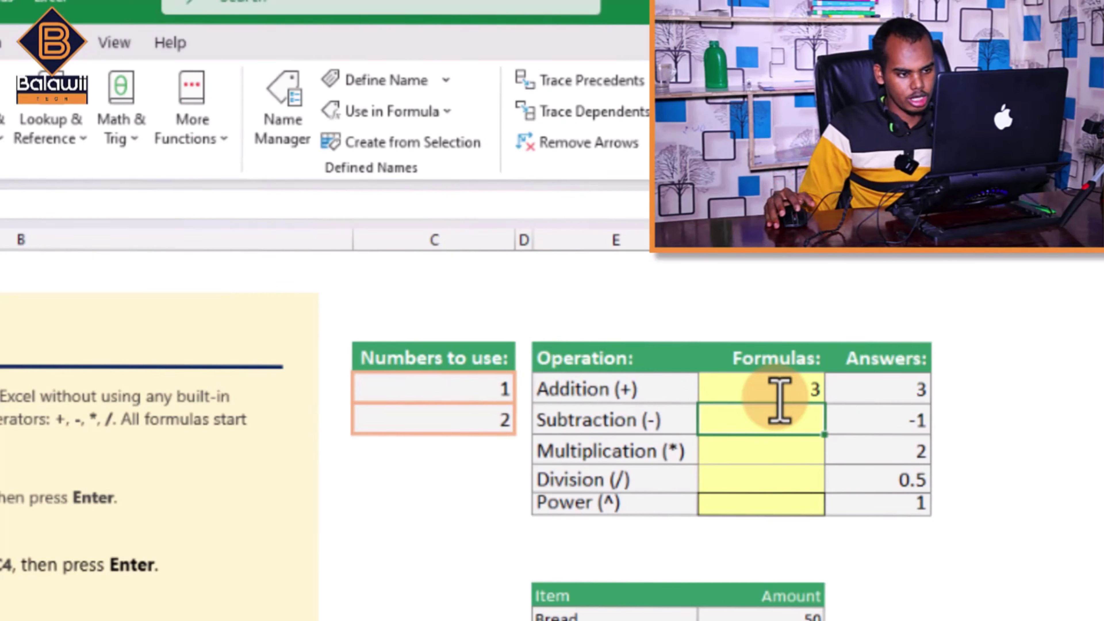
{"action": "left_click", "coordinate": [468, 398]}
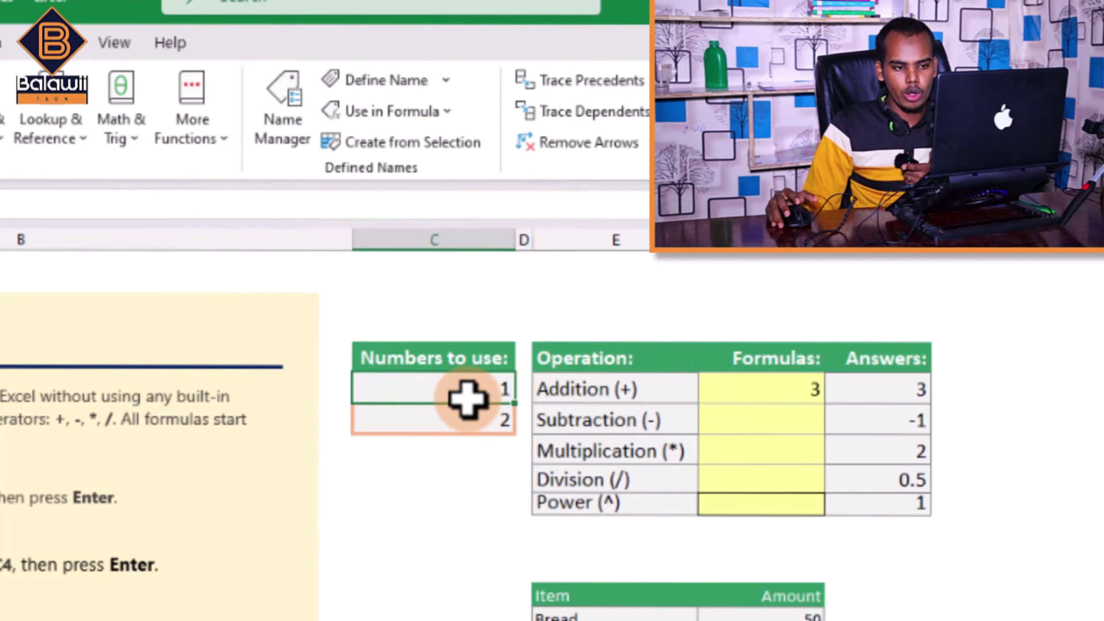
{"action": "type", "text": "4"}
{"action": "key", "text": "Return"}
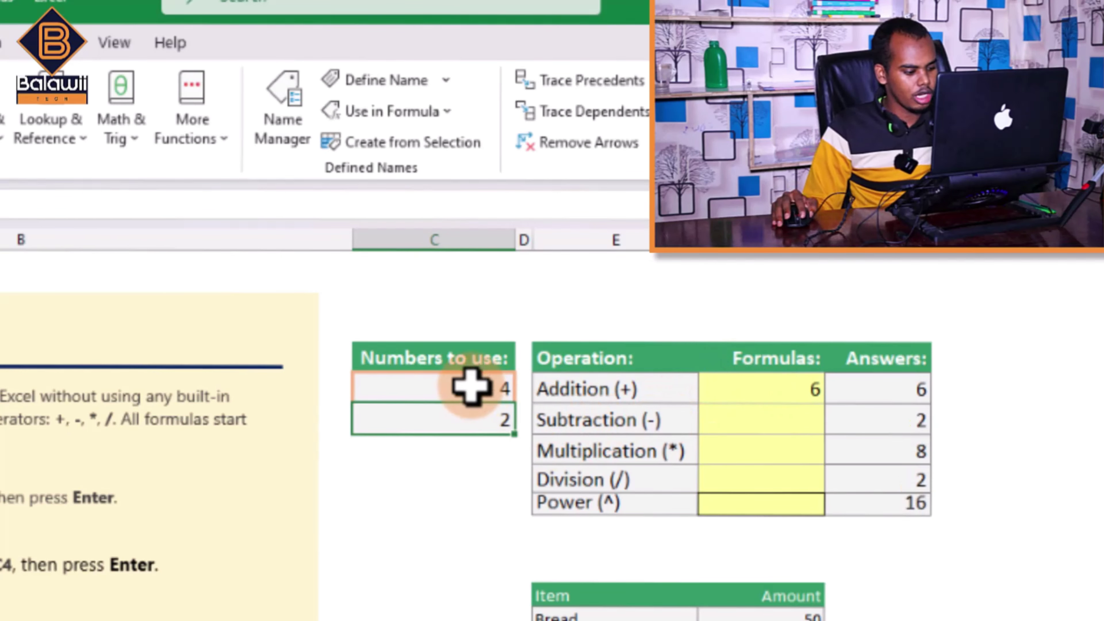
{"action": "type", "text": "1"}
{"action": "key", "text": "Return"}
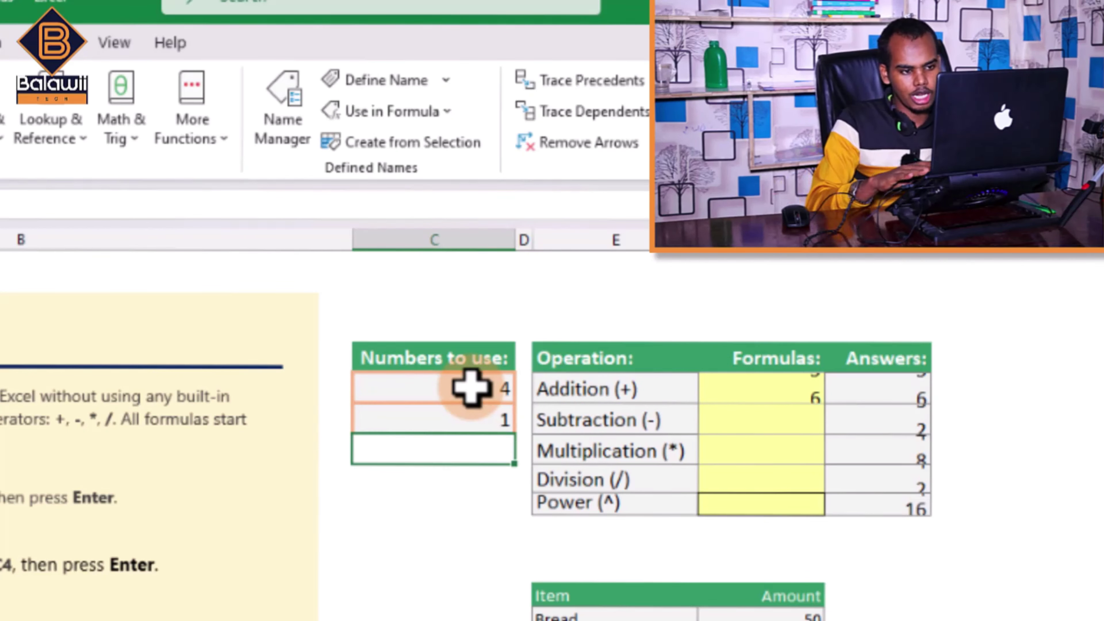
Restore C4 to 2 and C3 to 1 so the addition returns 3 again
{"action": "left_click", "coordinate": [482, 418]}
{"action": "type", "text": "2"}
{"action": "key", "text": "Return"}
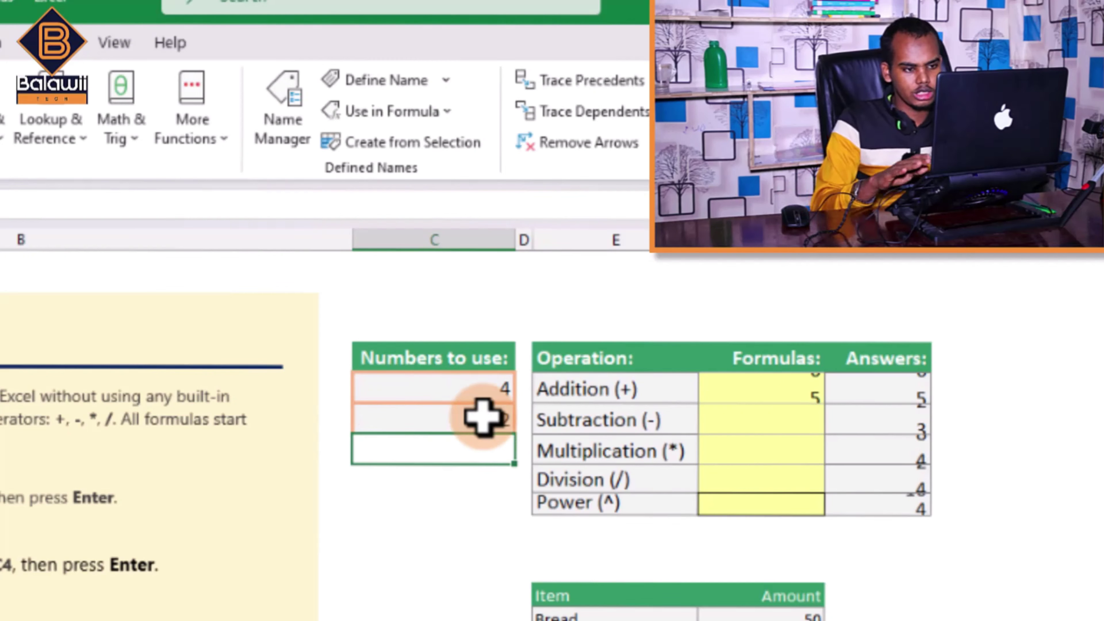
{"action": "left_click", "coordinate": [486, 383]}
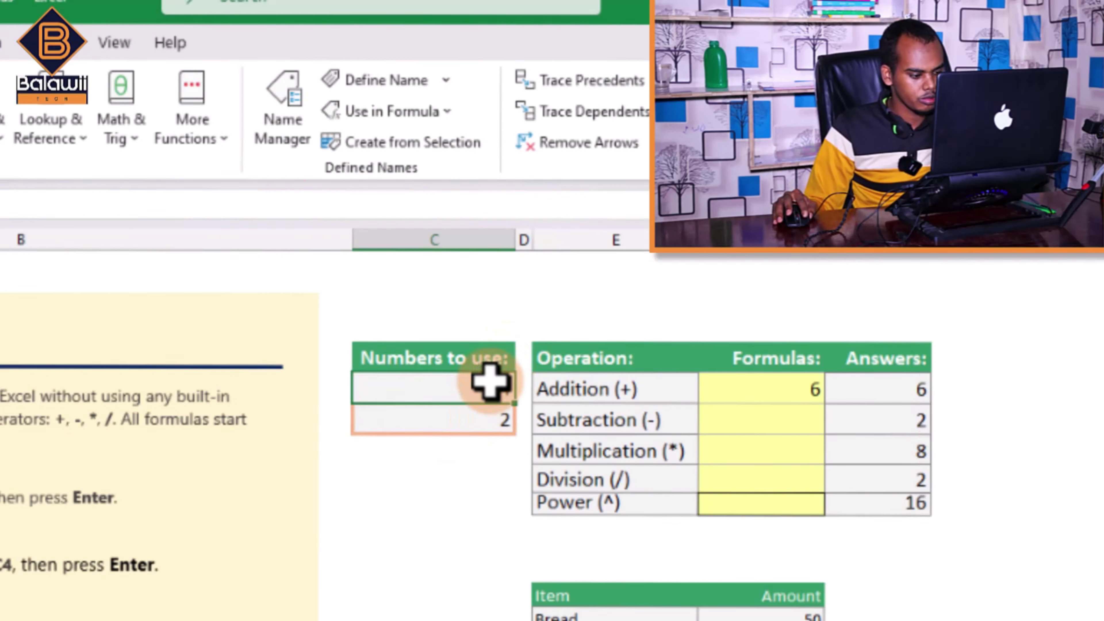
{"action": "type", "text": "1"}
{"action": "key", "text": "Return"}
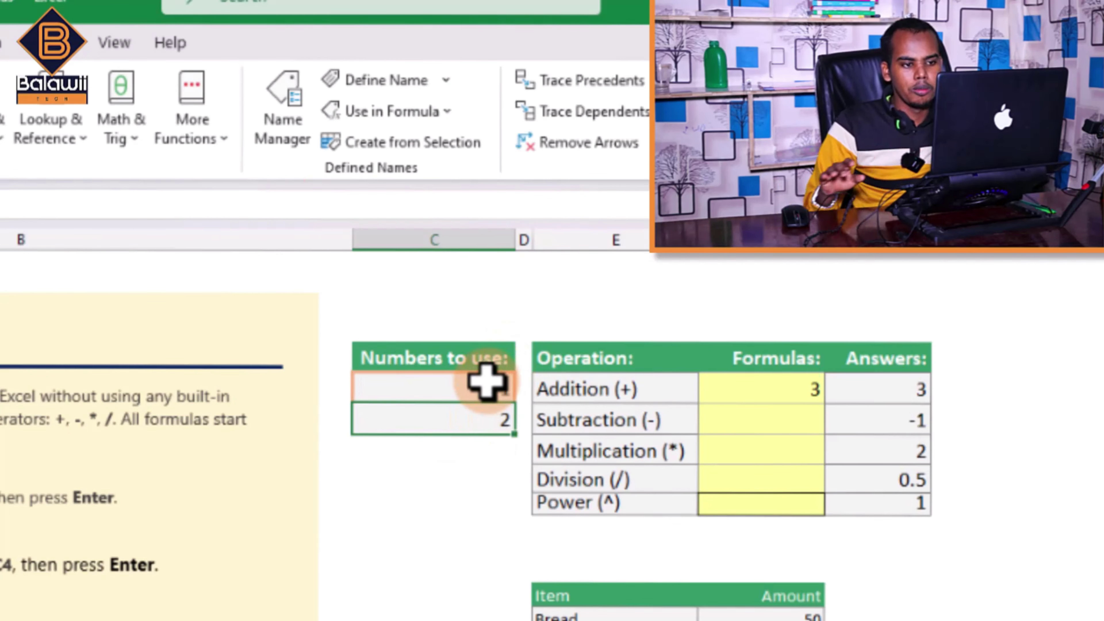
{"action": "left_click", "coordinate": [774, 422]}
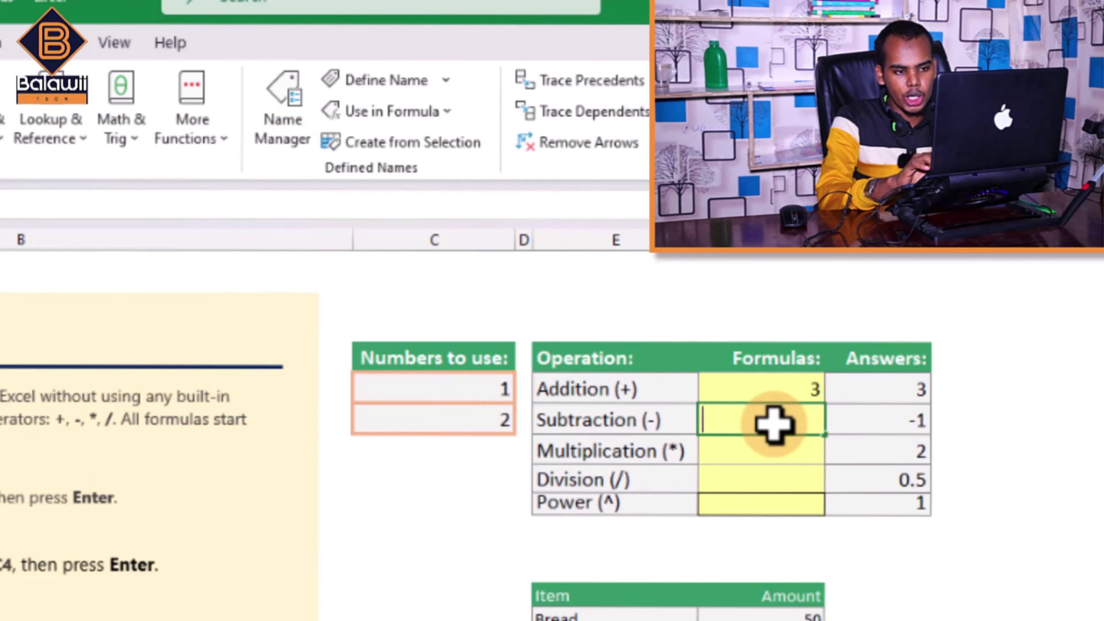
Enter =C3-C4 in the Subtraction cell, giving -1
{"action": "type", "text": "="}
{"action": "left_click", "coordinate": [497, 387]}
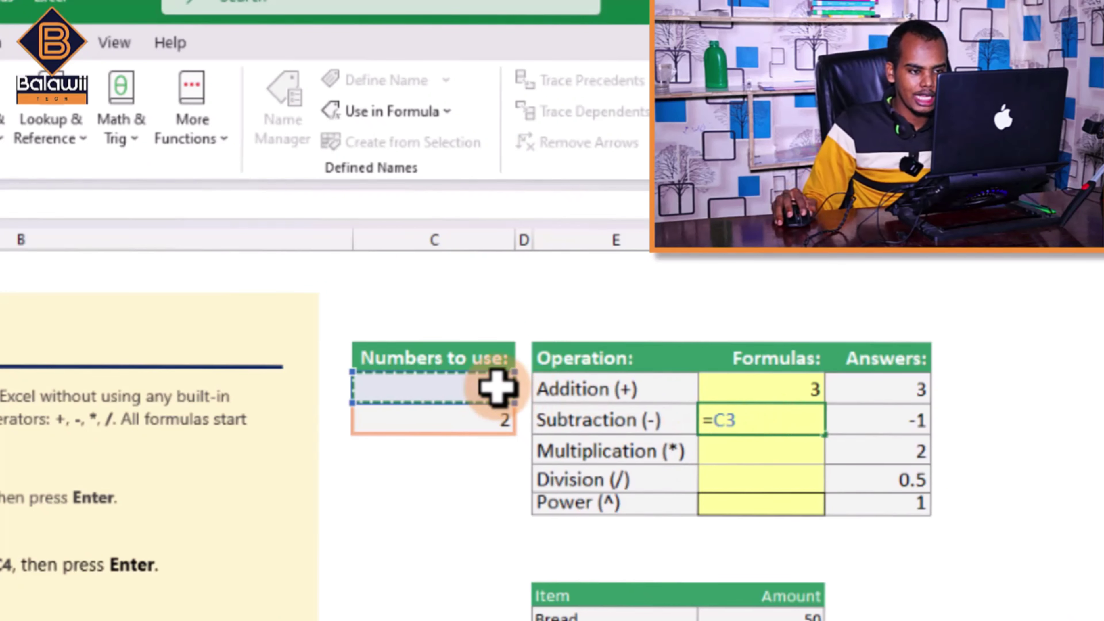
{"action": "type", "text": "-"}
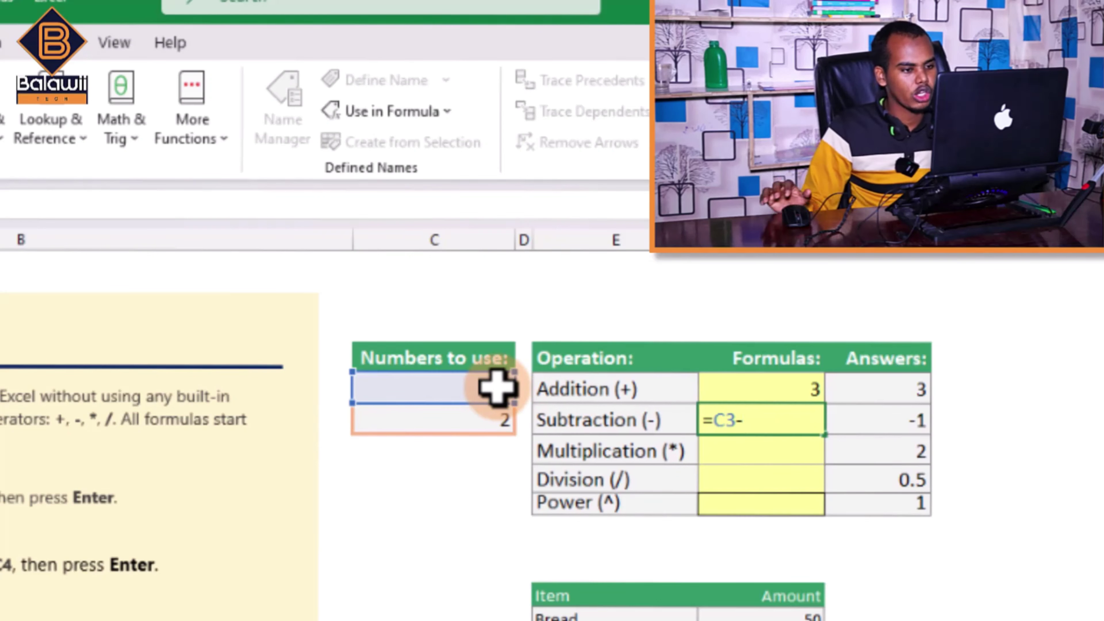
{"action": "left_click", "coordinate": [498, 420]}
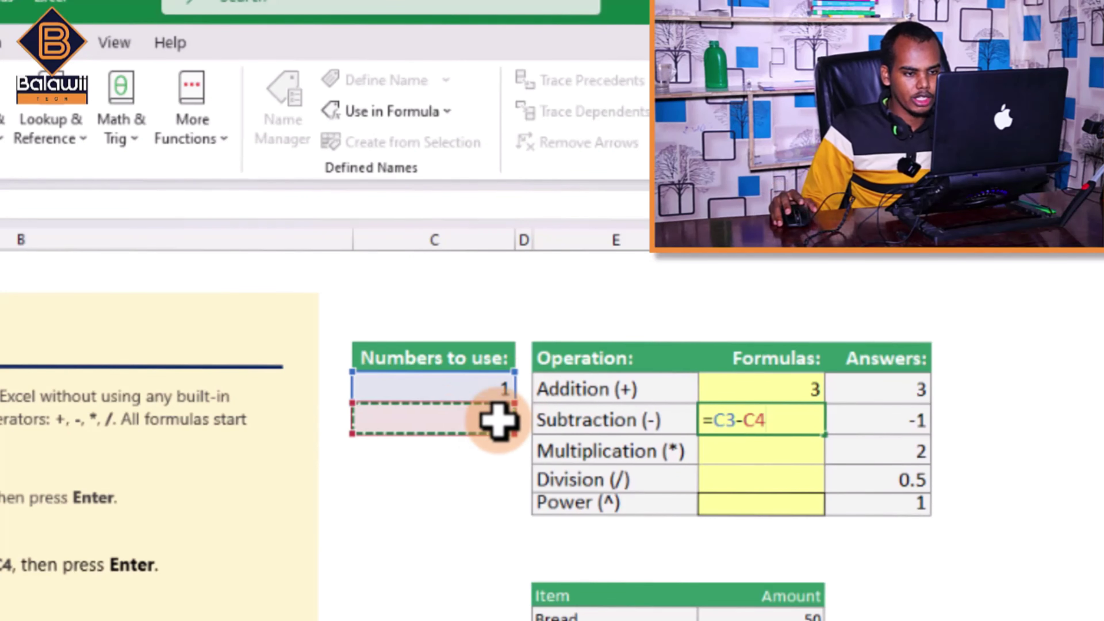
{"action": "key", "text": "Return"}
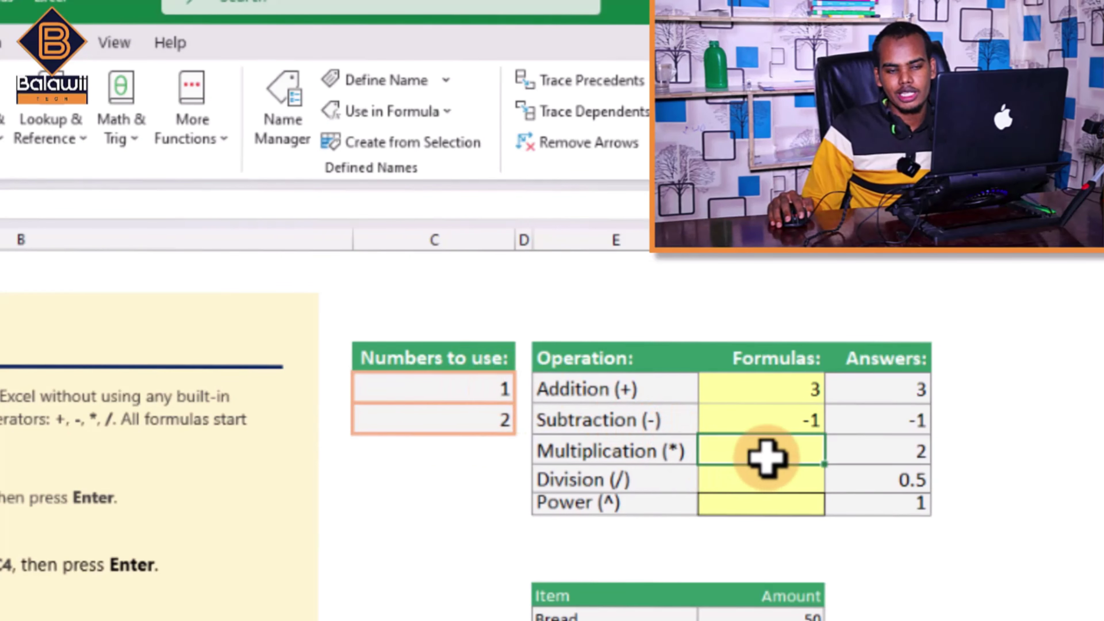
Enter =C3*C4 in the Multiplication cell, giving 2
{"action": "type", "text": "="}
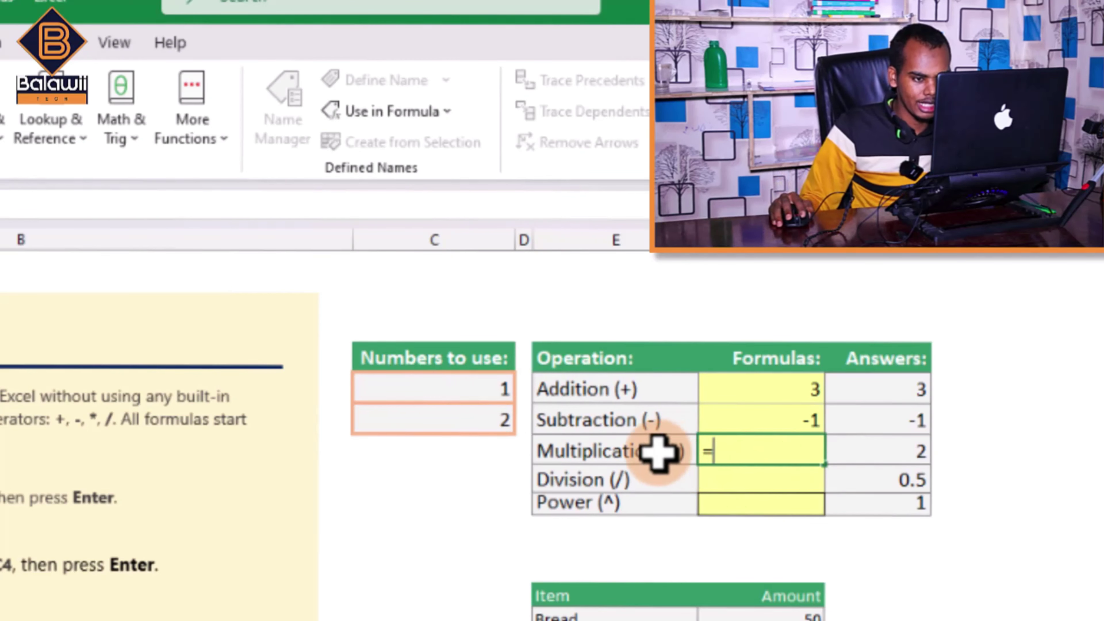
{"action": "left_click", "coordinate": [481, 389]}
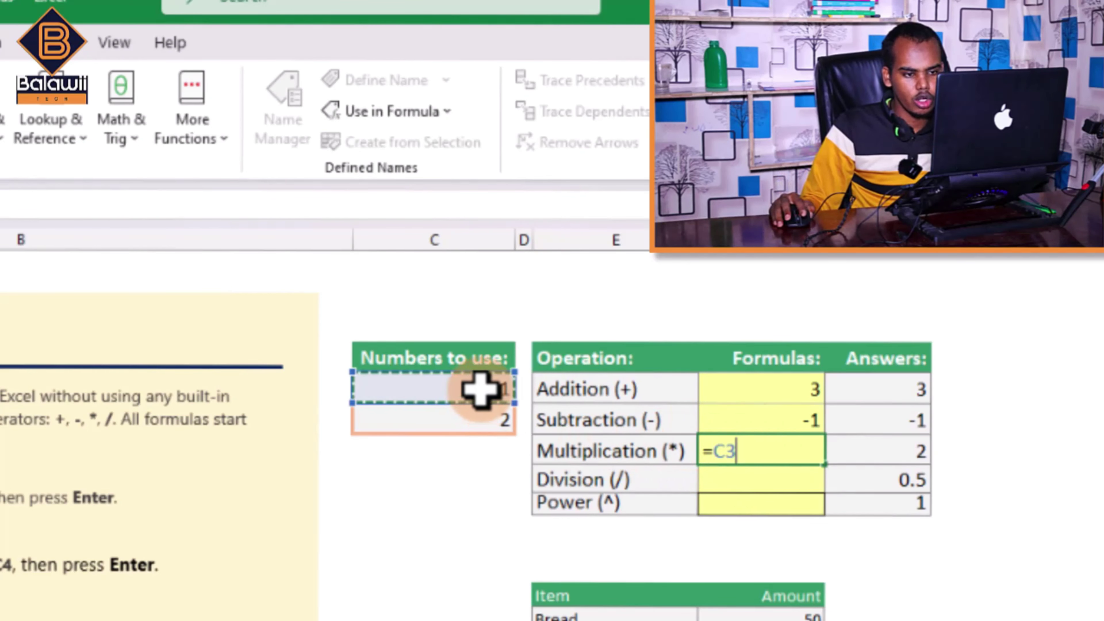
{"action": "type", "text": "*"}
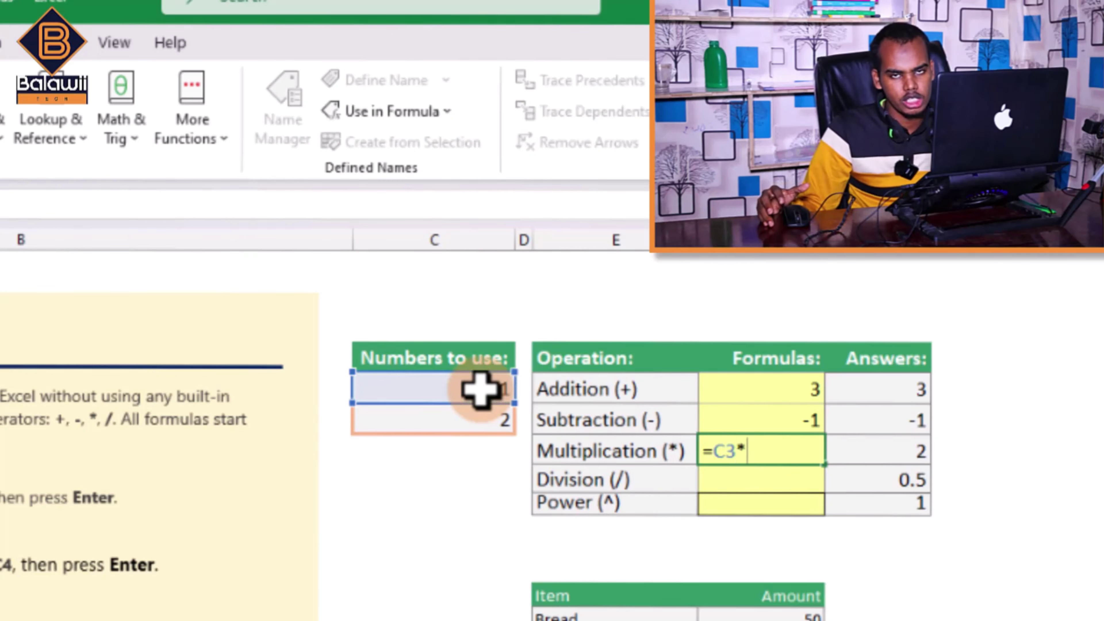
{"action": "left_click", "coordinate": [473, 419]}
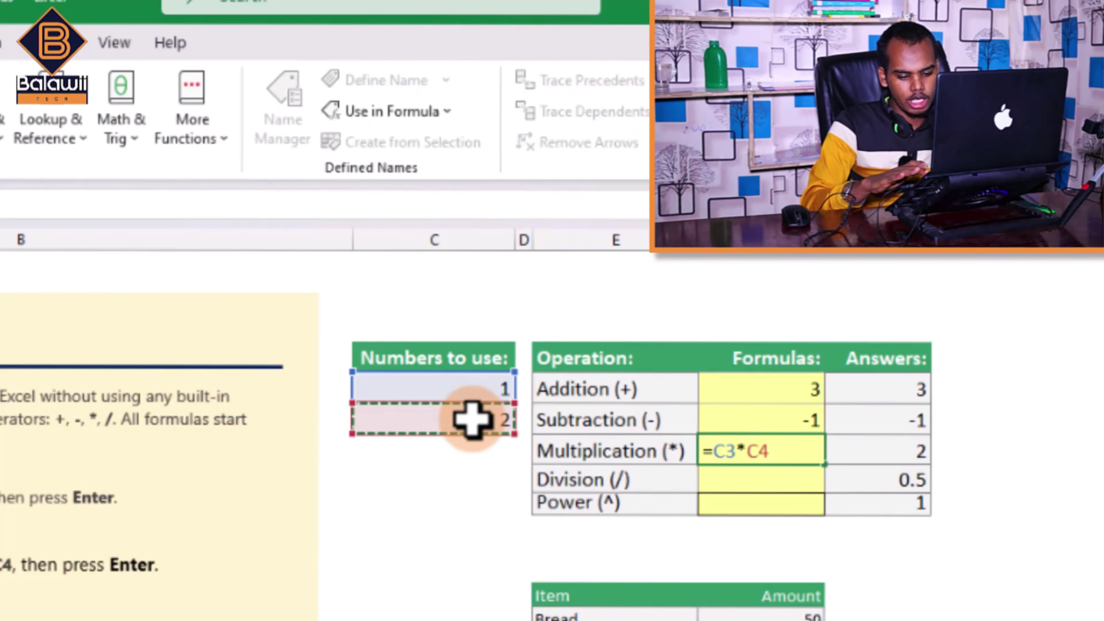
{"action": "key", "text": "Return"}
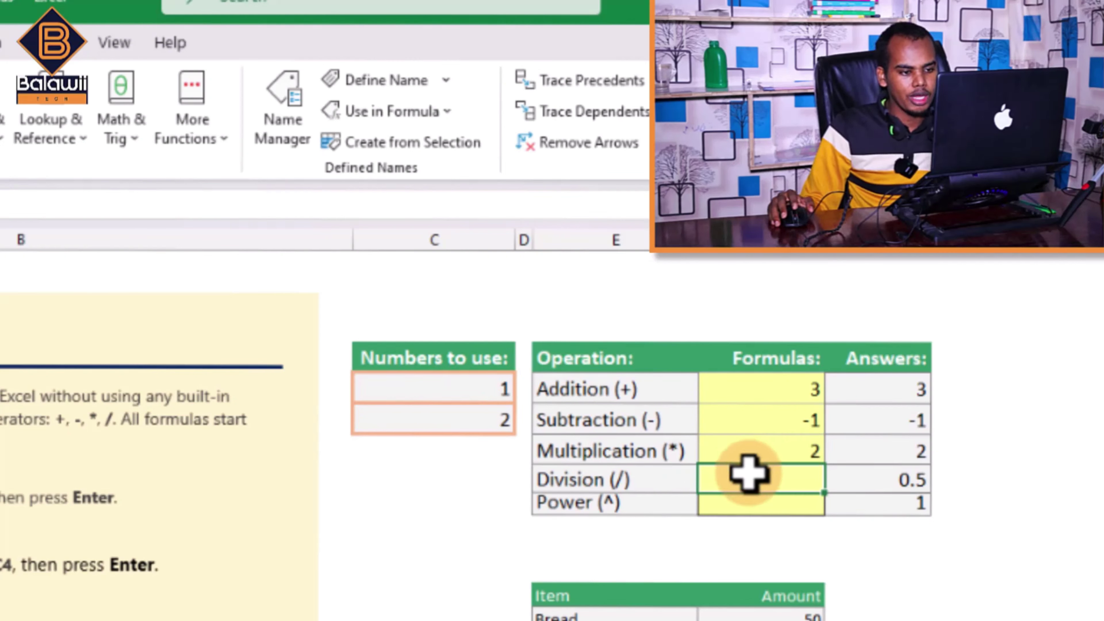
Enter =C3/C4 in the Division cell, giving 0.5
{"action": "type", "text": "="}
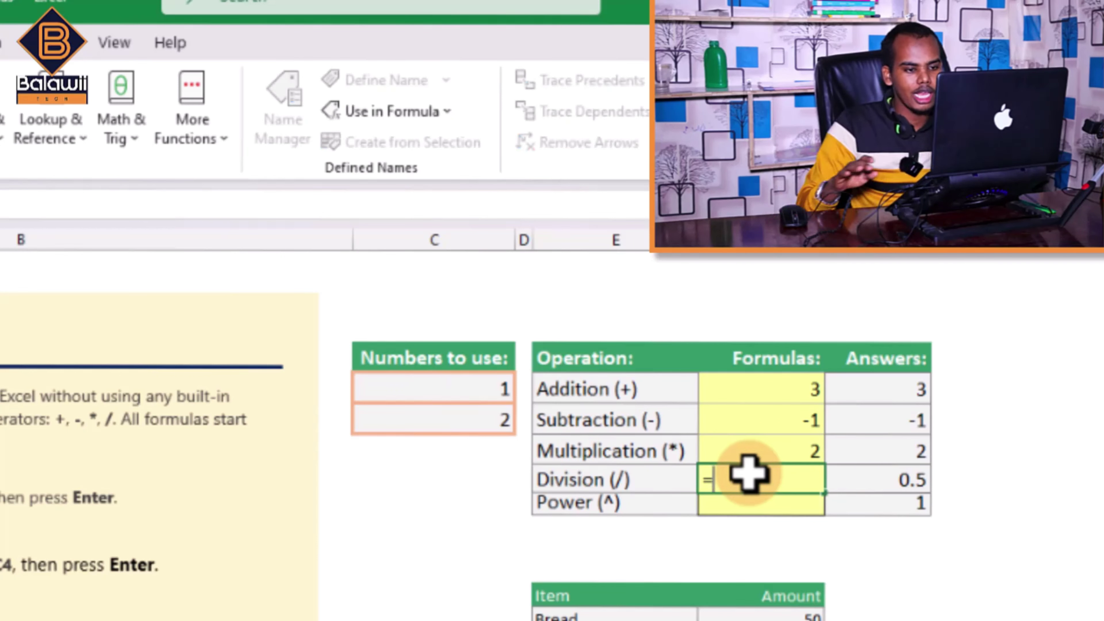
{"action": "left_click", "coordinate": [467, 385]}
{"action": "type", "text": "/"}
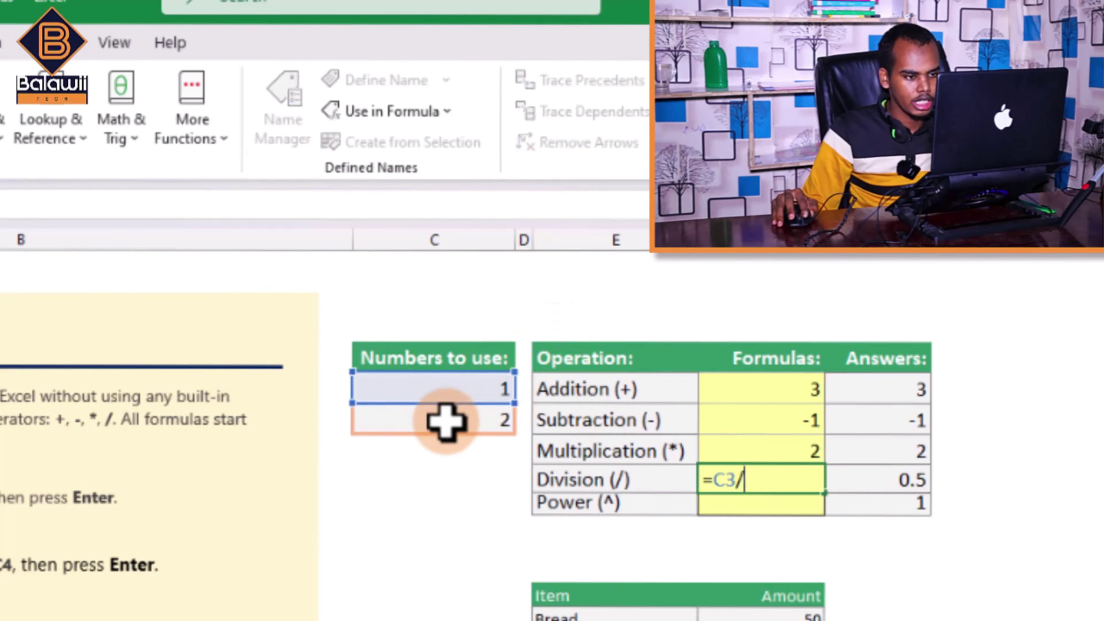
{"action": "left_click", "coordinate": [448, 420]}
{"action": "key", "text": "Return"}
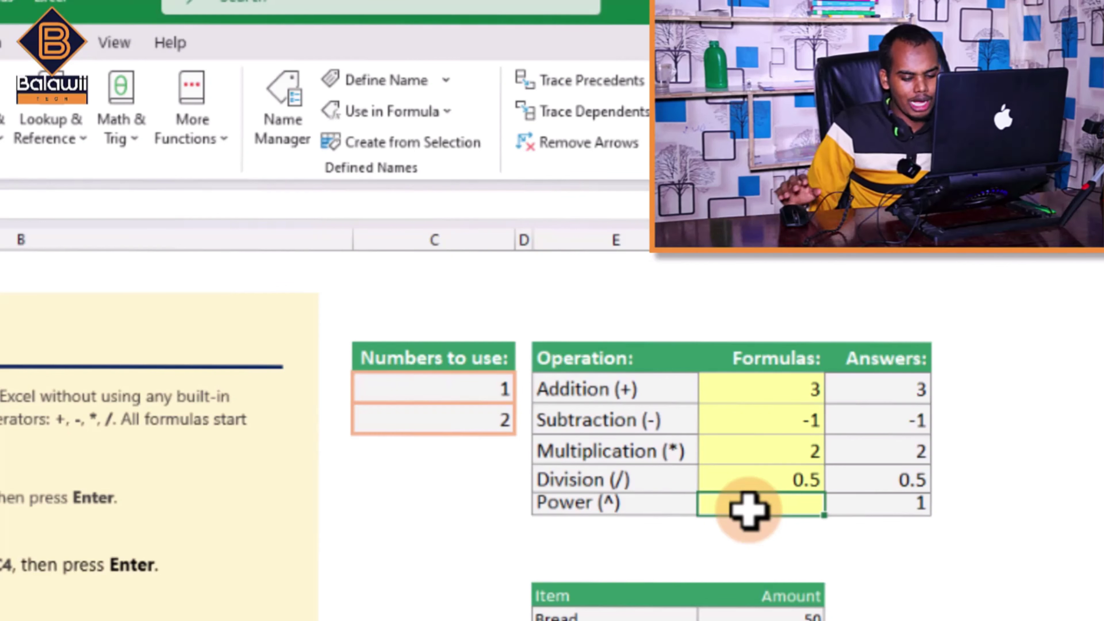
Enter =C3^C4 in the Power cell, giving 1
{"action": "type", "text": "="}
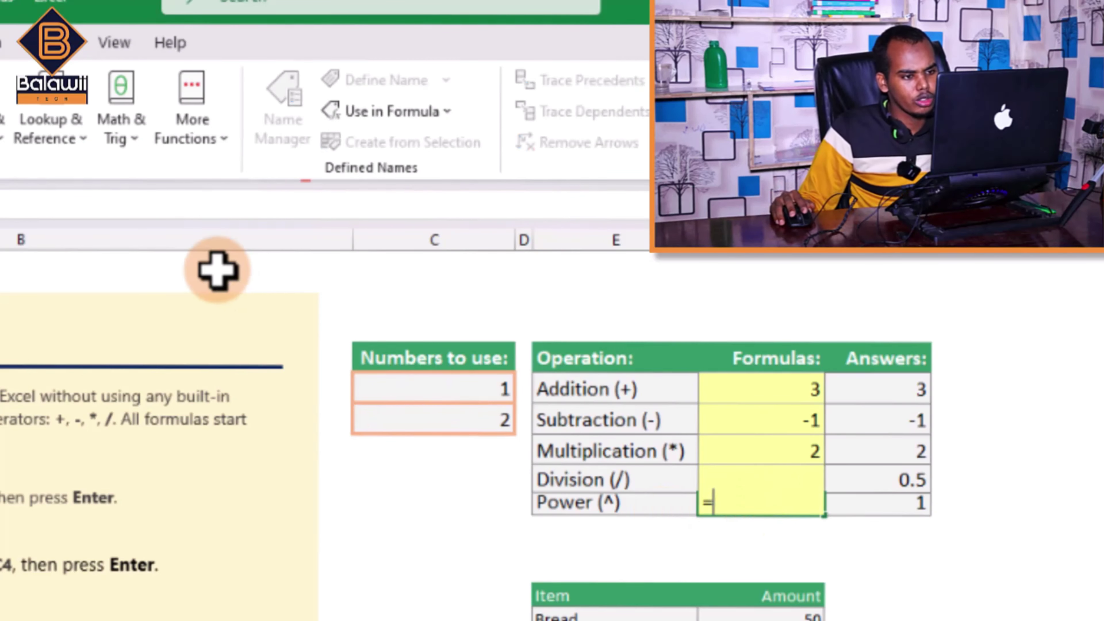
{"action": "left_click", "coordinate": [501, 395]}
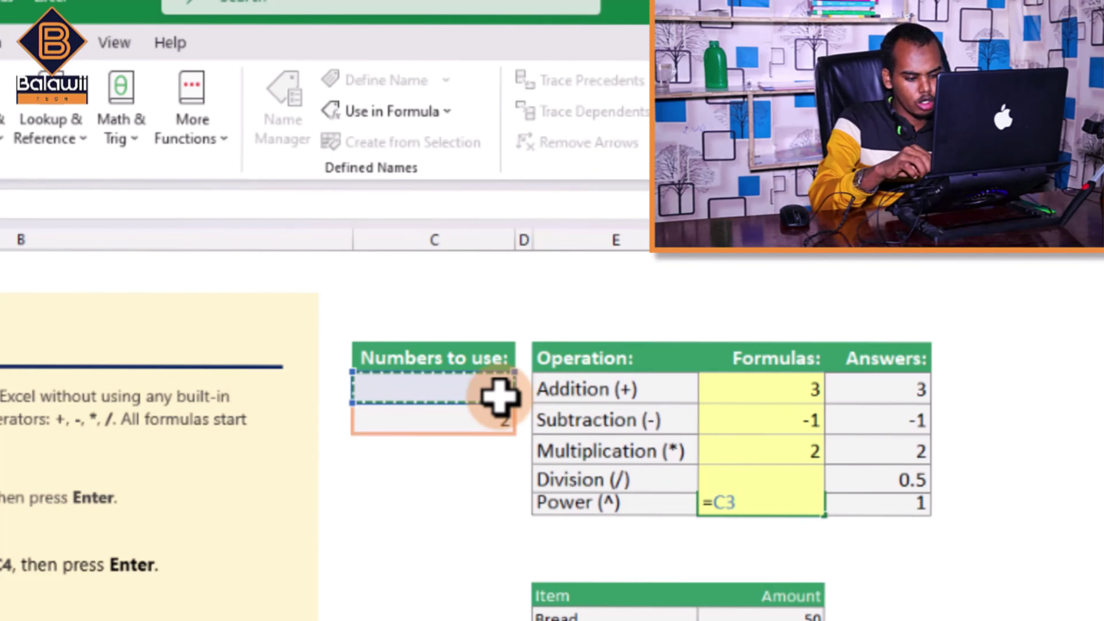
{"action": "type", "text": "^"}
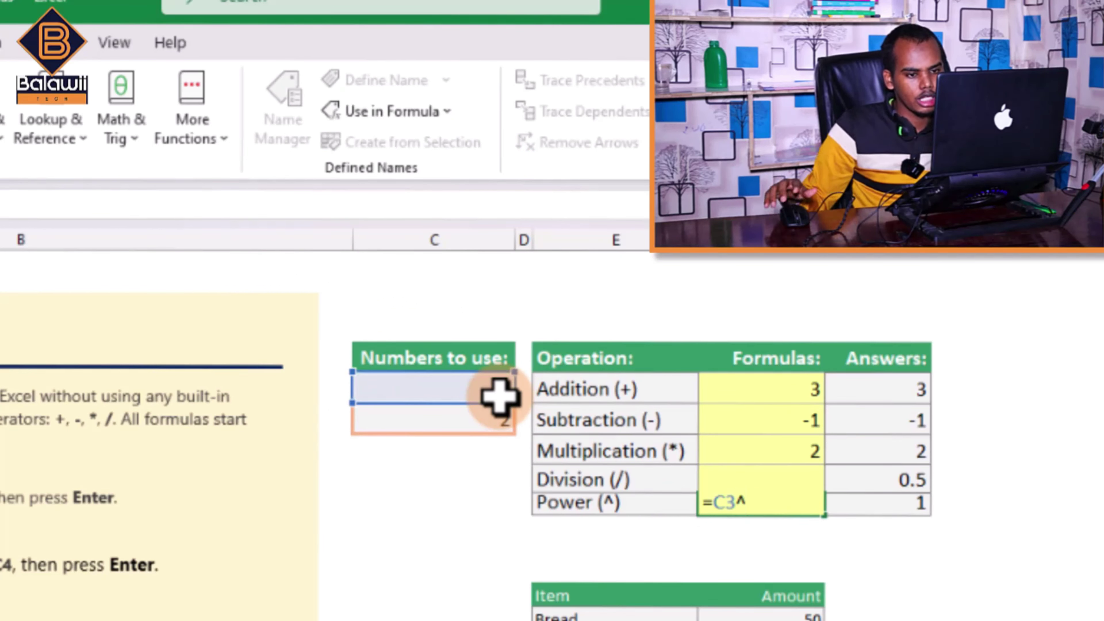
{"action": "left_click", "coordinate": [430, 418]}
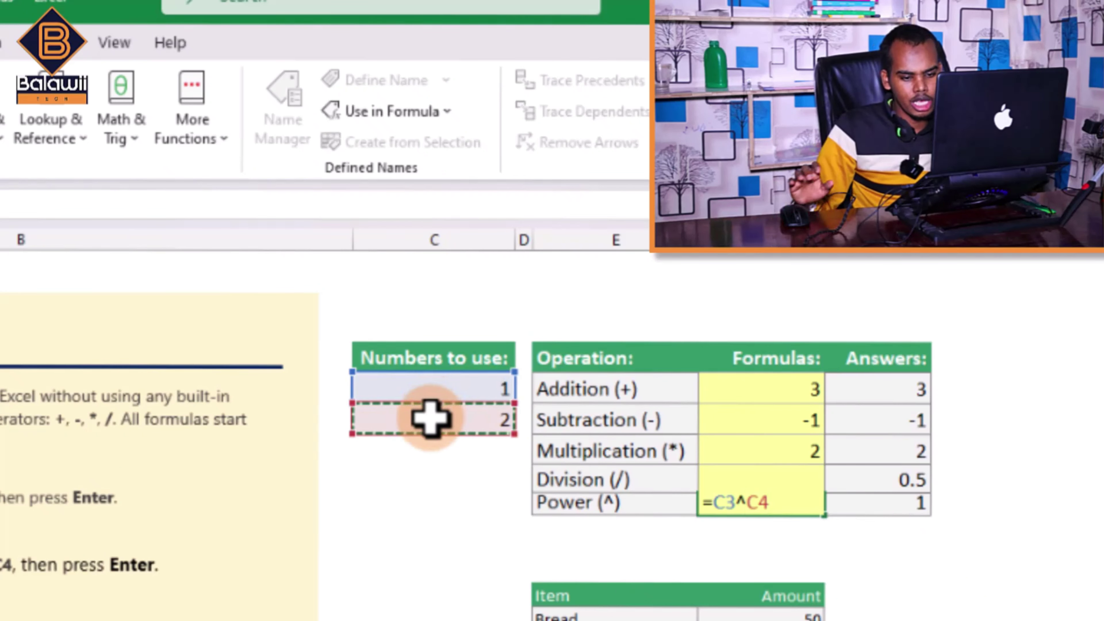
{"action": "key", "text": "Return"}
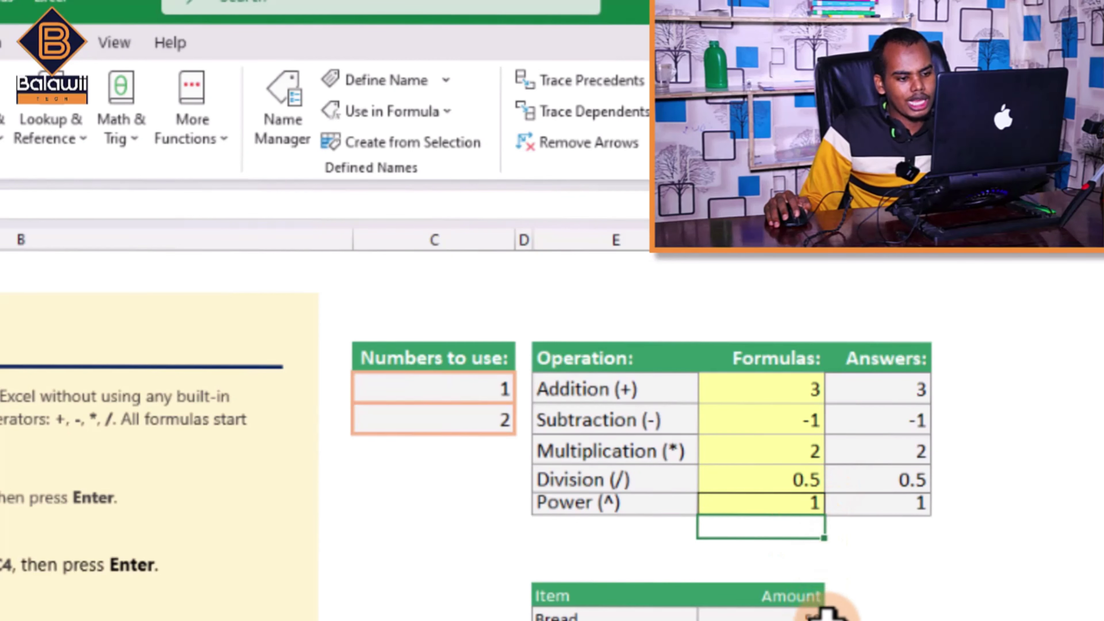
Insert an AutoSum total below the Item/Amount table's Amount values
{"action": "scroll", "coordinate": [826, 613], "scroll_direction": "down", "scroll_amount": 2}
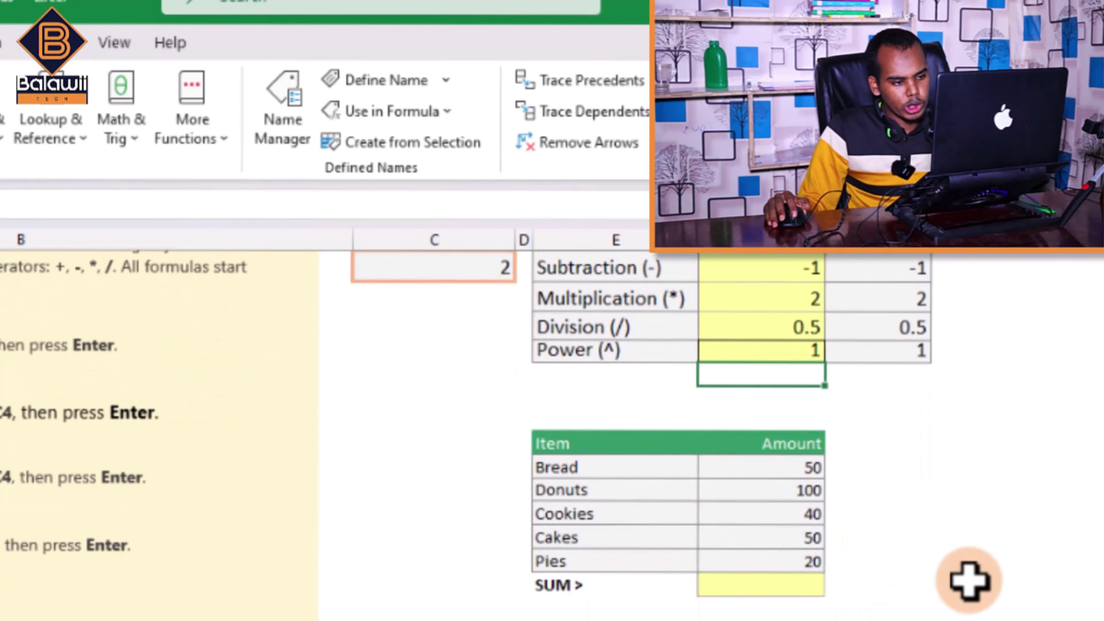
{"action": "left_click", "coordinate": [741, 585]}
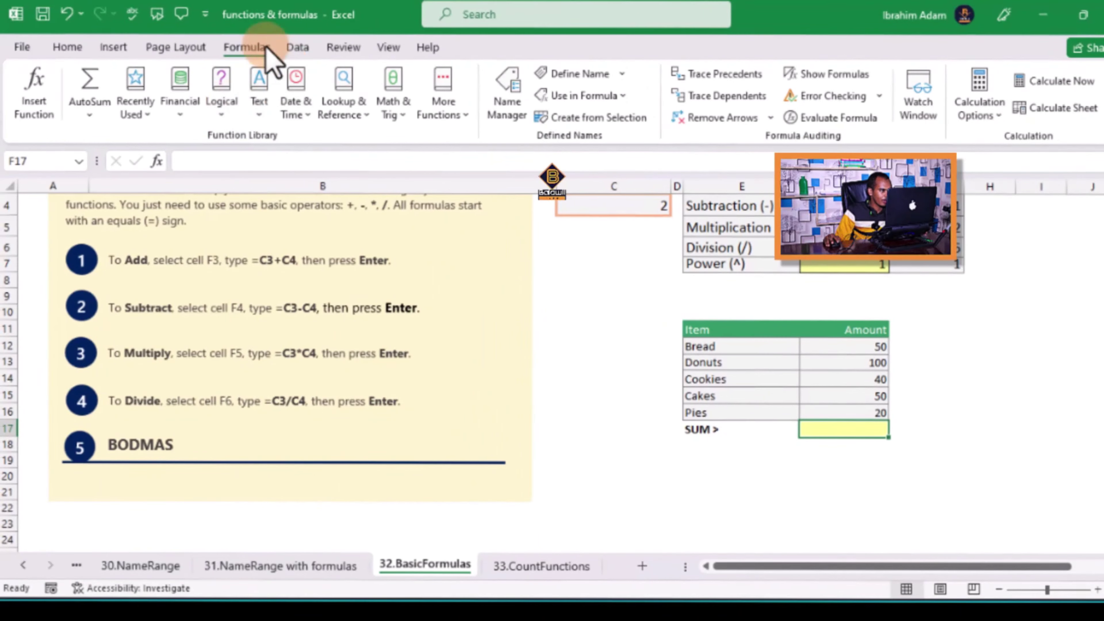
{"action": "left_click", "coordinate": [89, 83]}
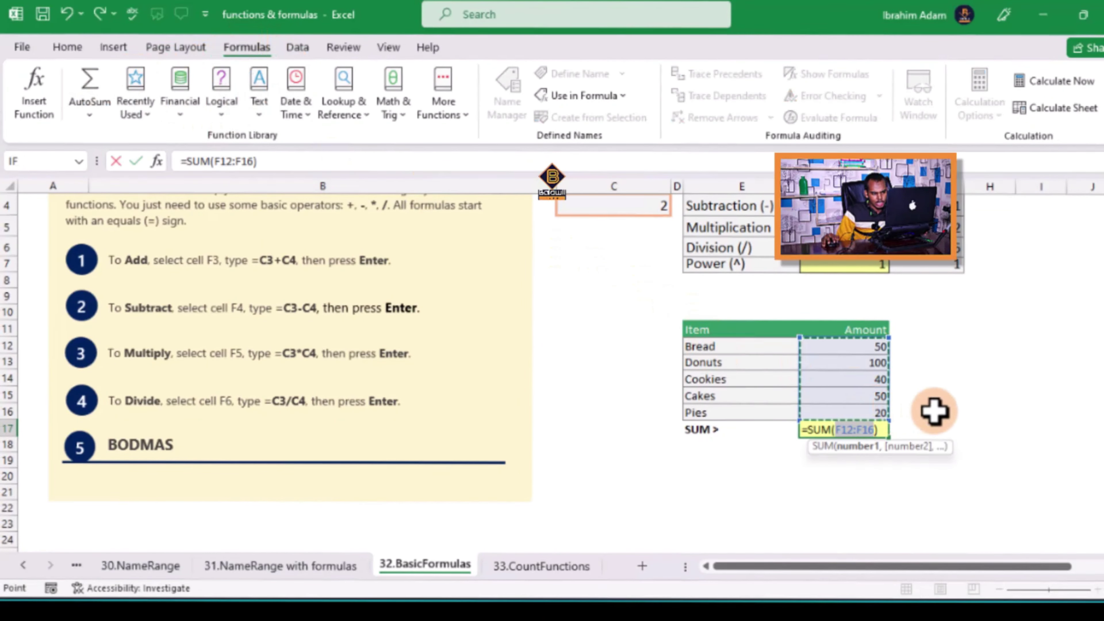
{"action": "key", "text": "Return"}
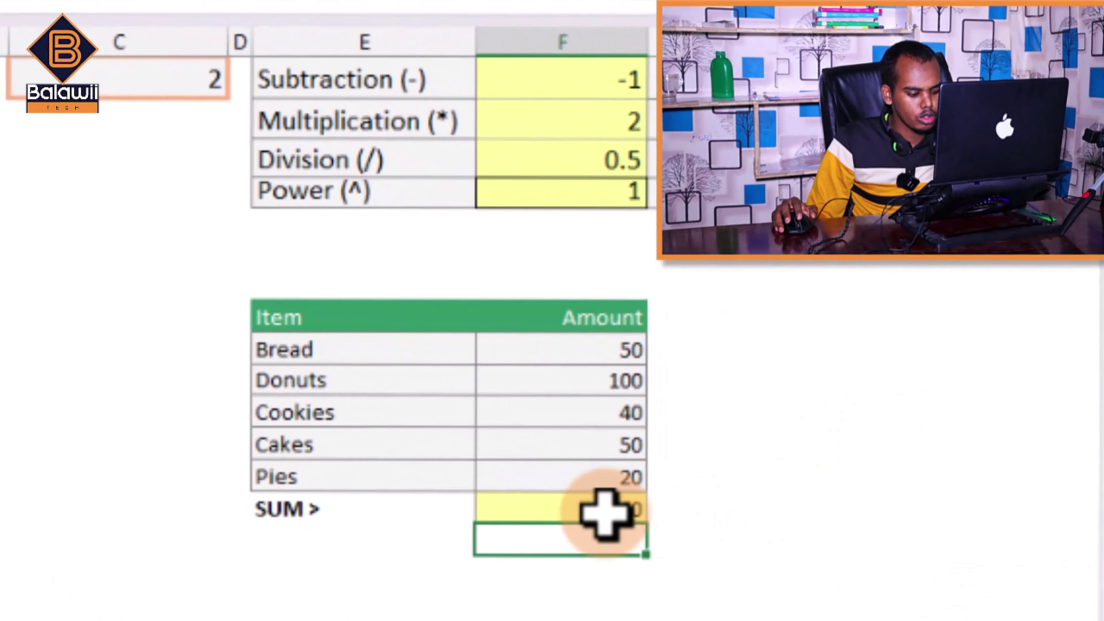
Type =SUM(F12:F16) into the total cell to add the Bread to Pies amounts
{"action": "left_click", "coordinate": [605, 513]}
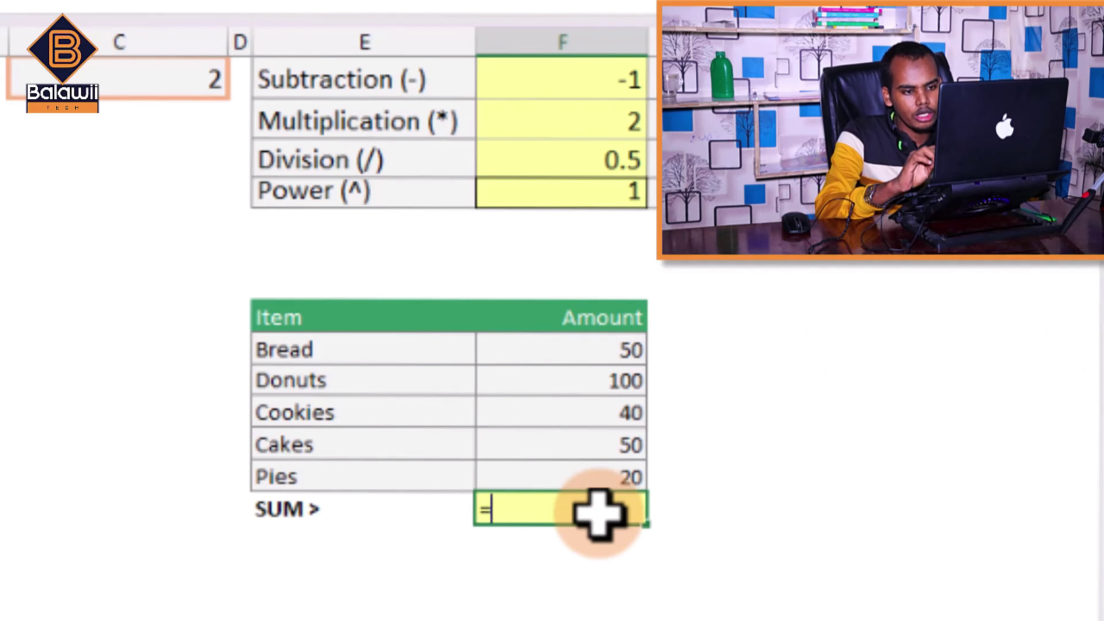
{"action": "type", "text": "="}
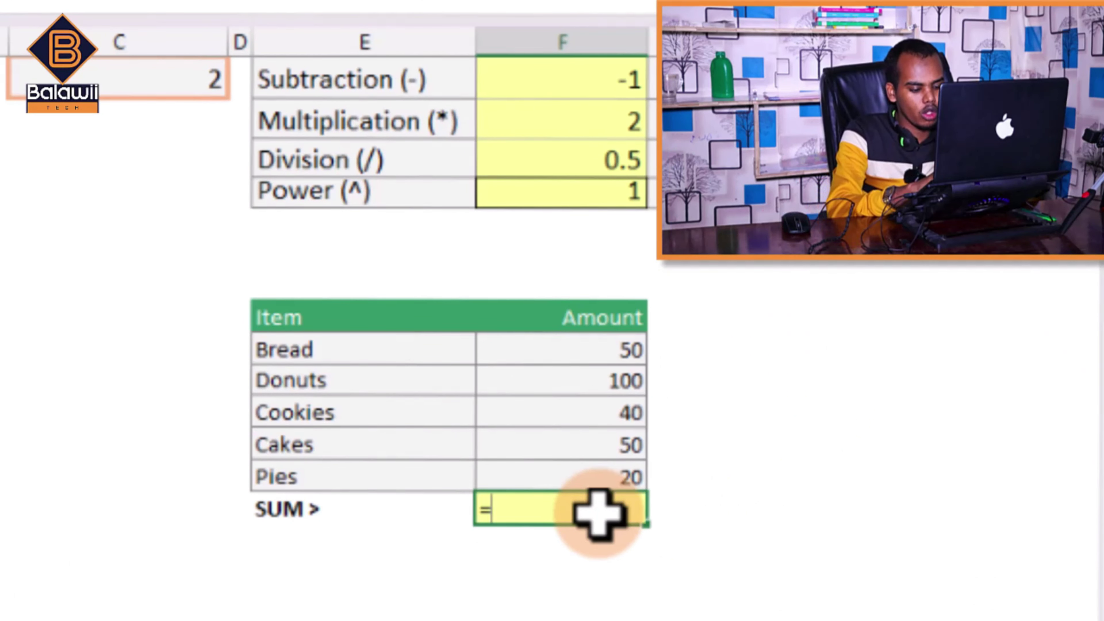
{"action": "type", "text": "sum"}
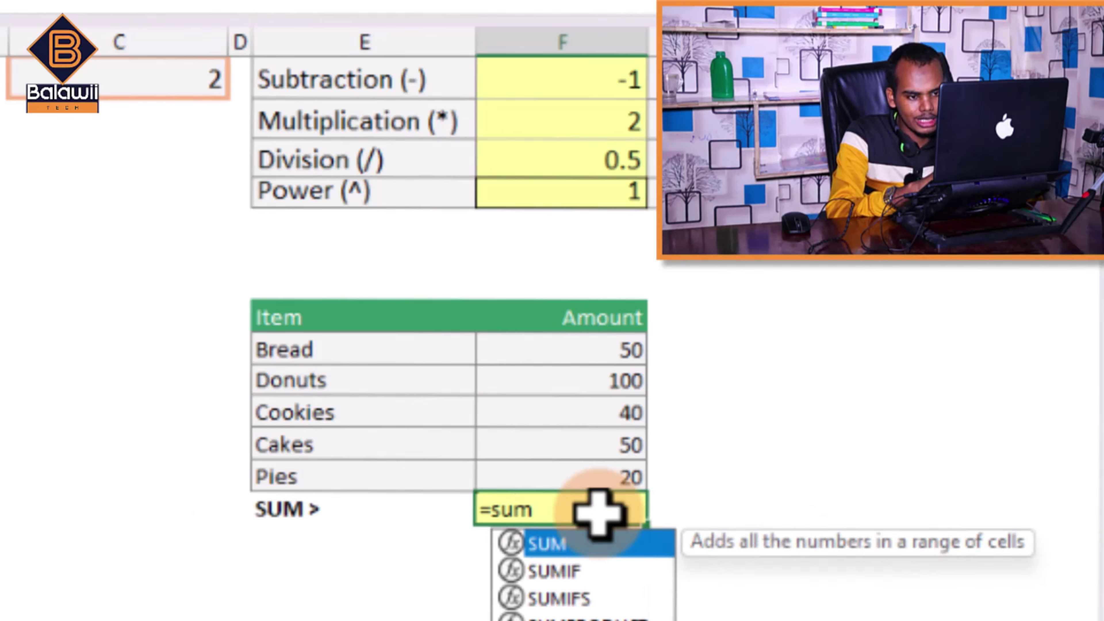
{"action": "key", "text": "Escape"}
{"action": "key", "text": "BackSpace"}
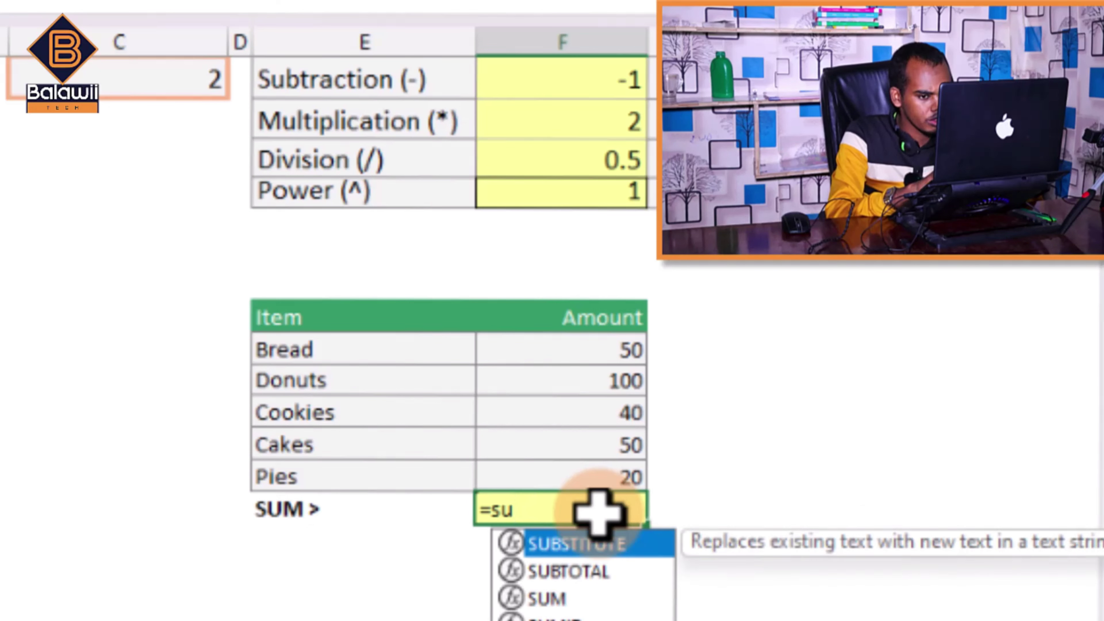
{"action": "type", "text": "M"}
{"action": "key", "text": "Tab"}
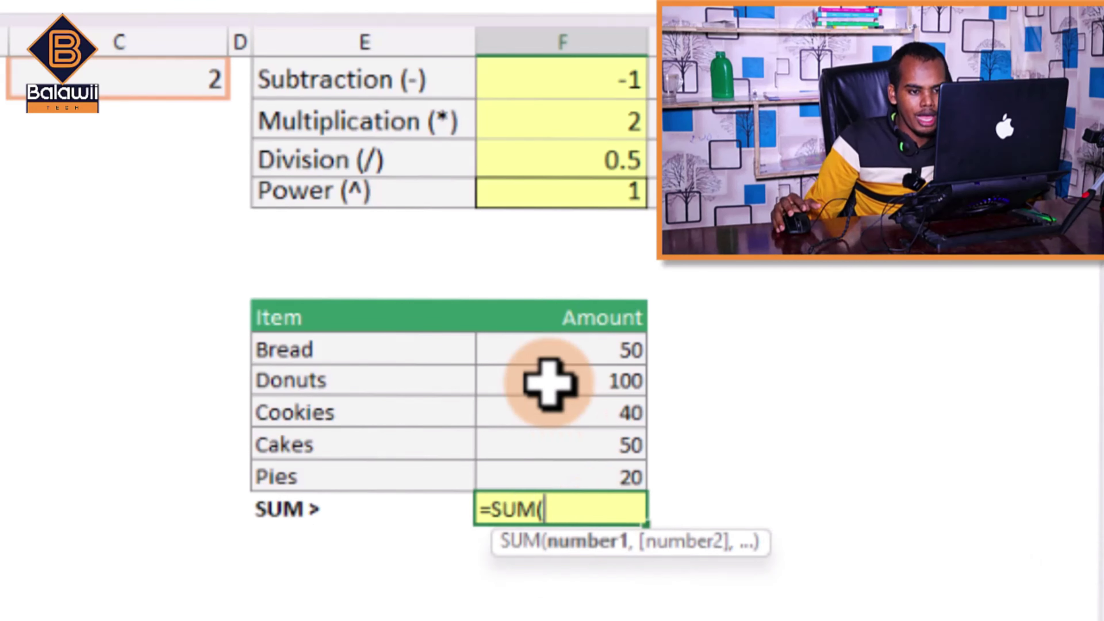
{"action": "left_click_drag", "start_coordinate": [542, 348], "coordinate": [539, 472]}
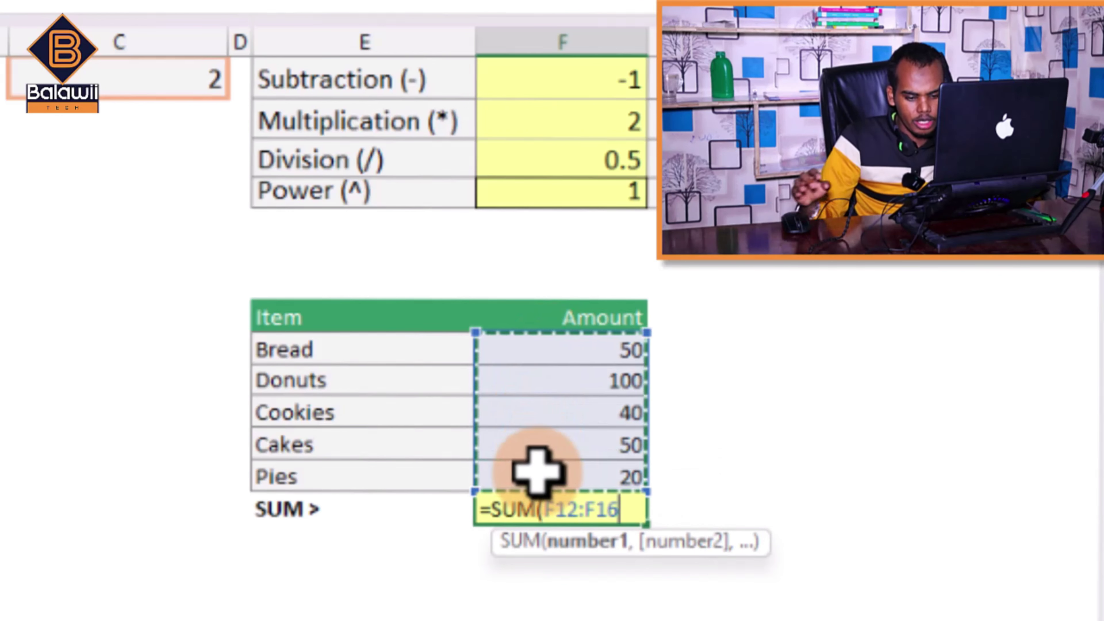
{"action": "key", "text": "Return"}
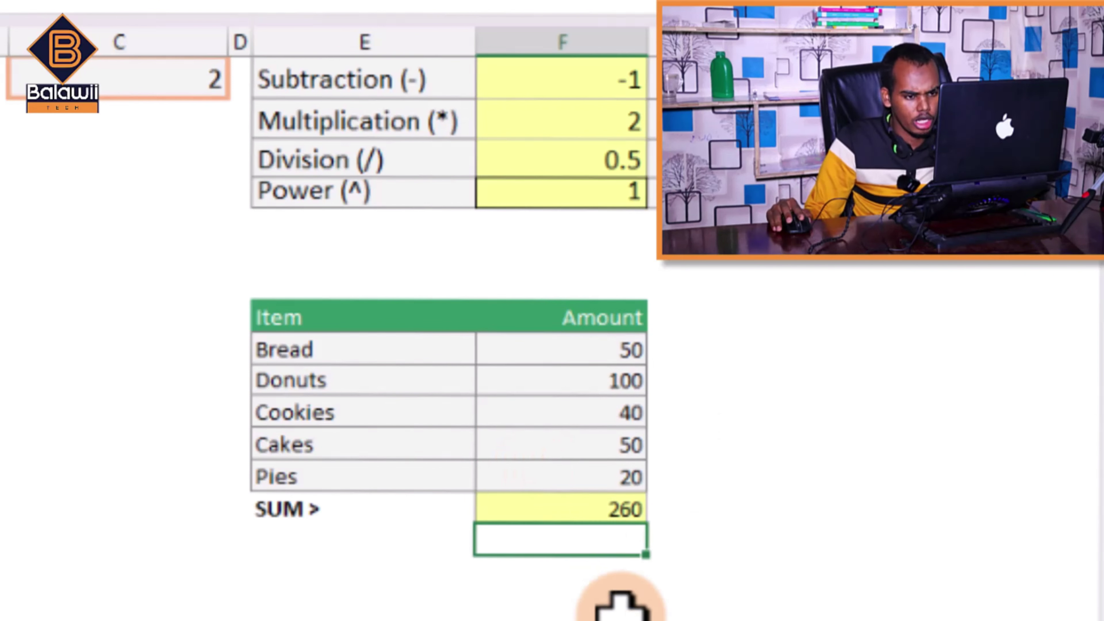
Re-enter the total with Alt+= AutoSum so it shows 260
{"action": "left_click", "coordinate": [575, 509]}
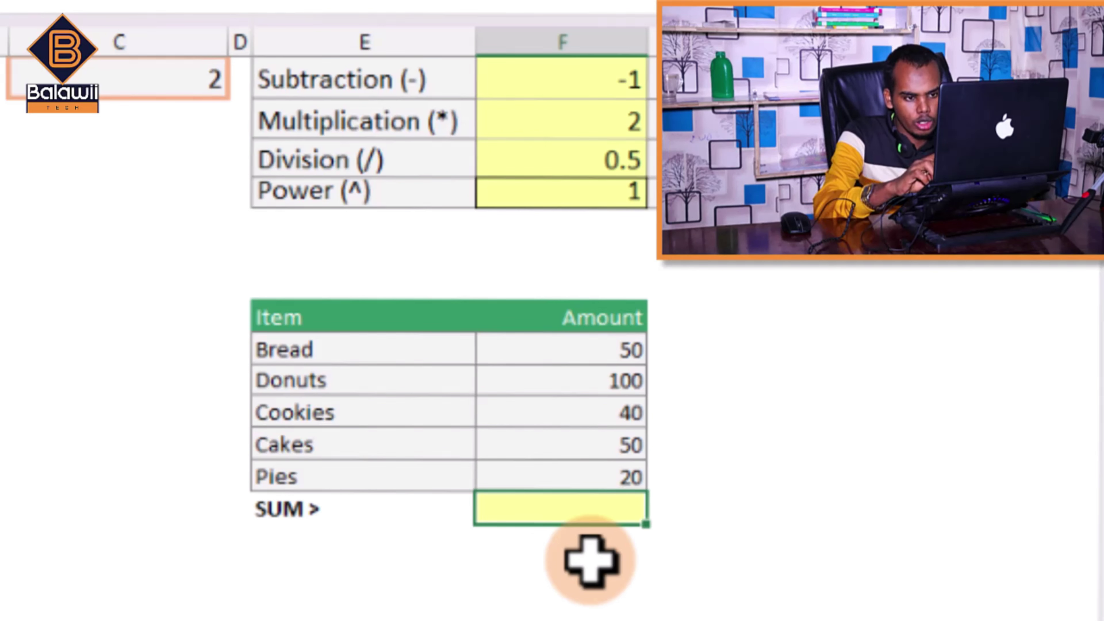
{"action": "key", "text": "alt+equal"}
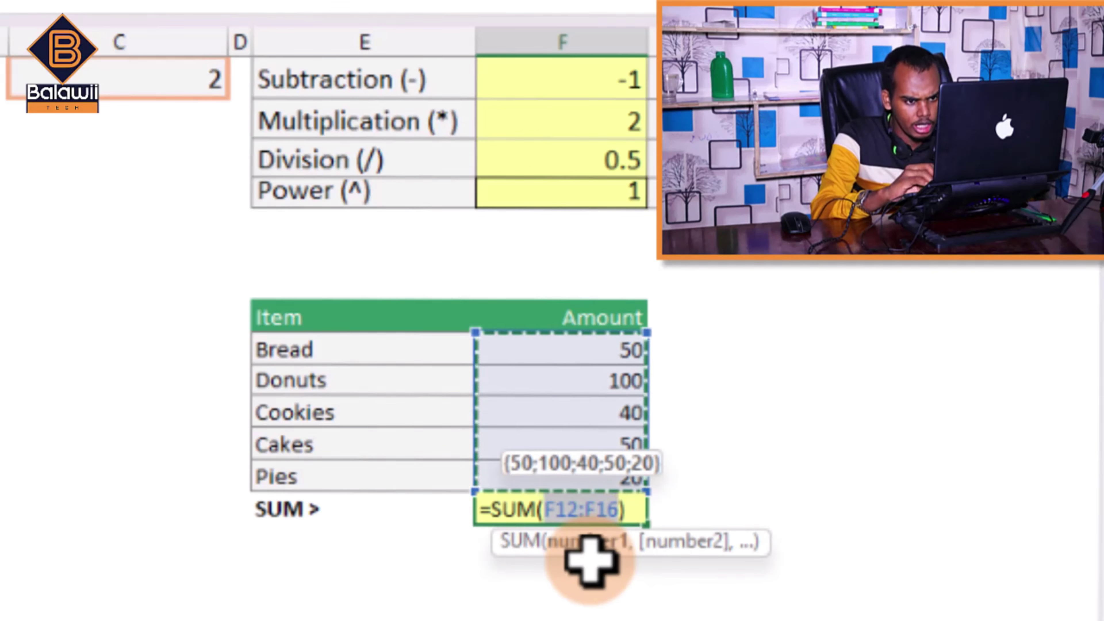
{"action": "key", "text": "Return"}
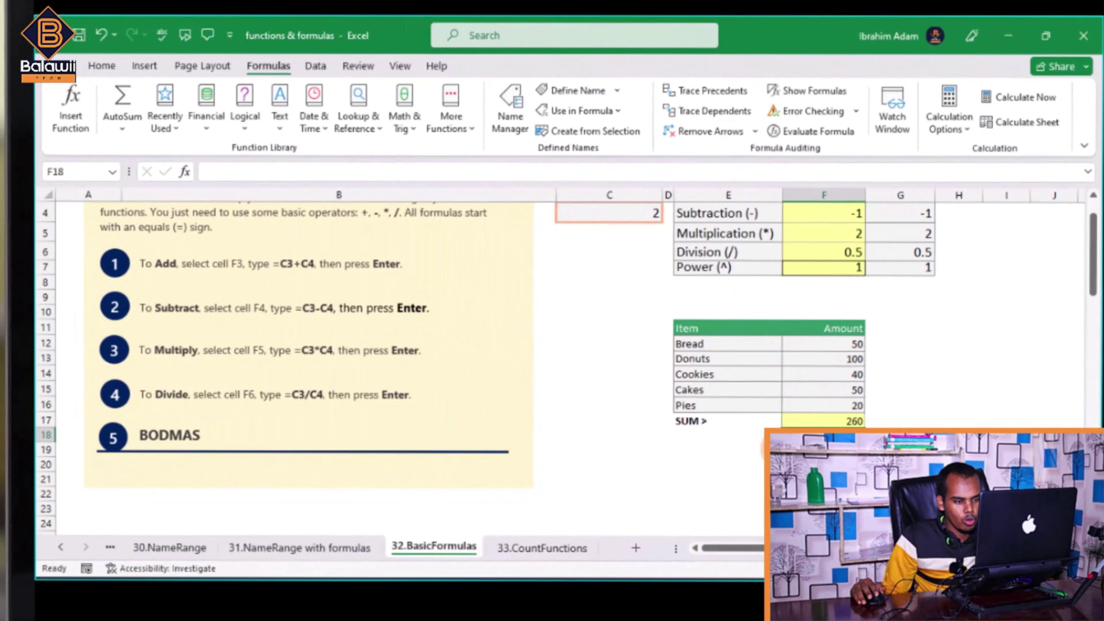
{"action": "left_click", "coordinate": [122, 129]}
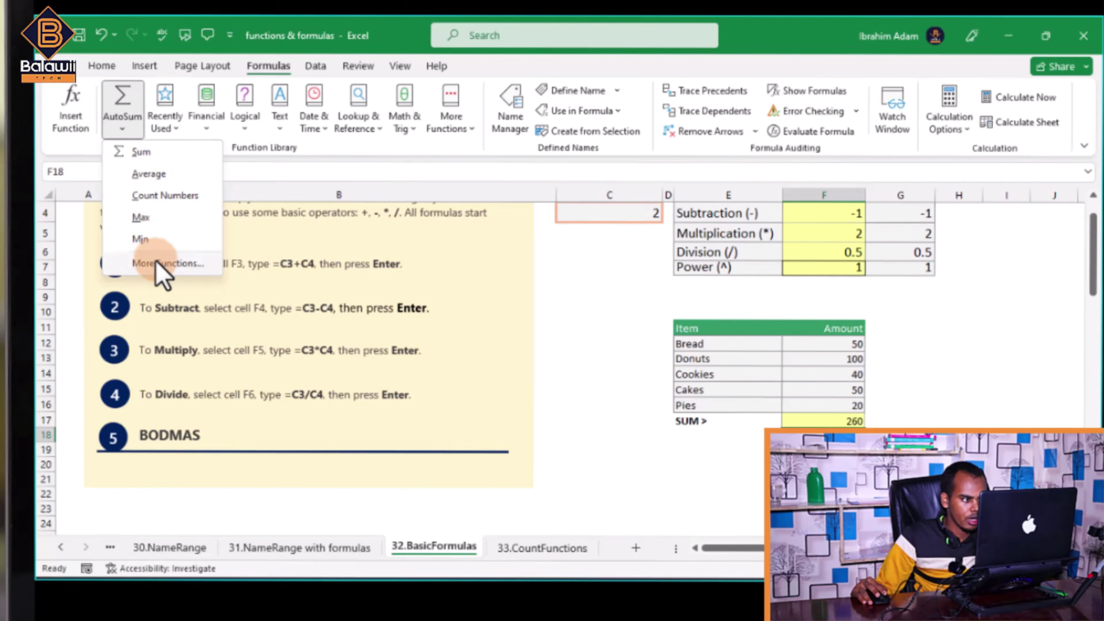
{"action": "left_click", "coordinate": [165, 263]}
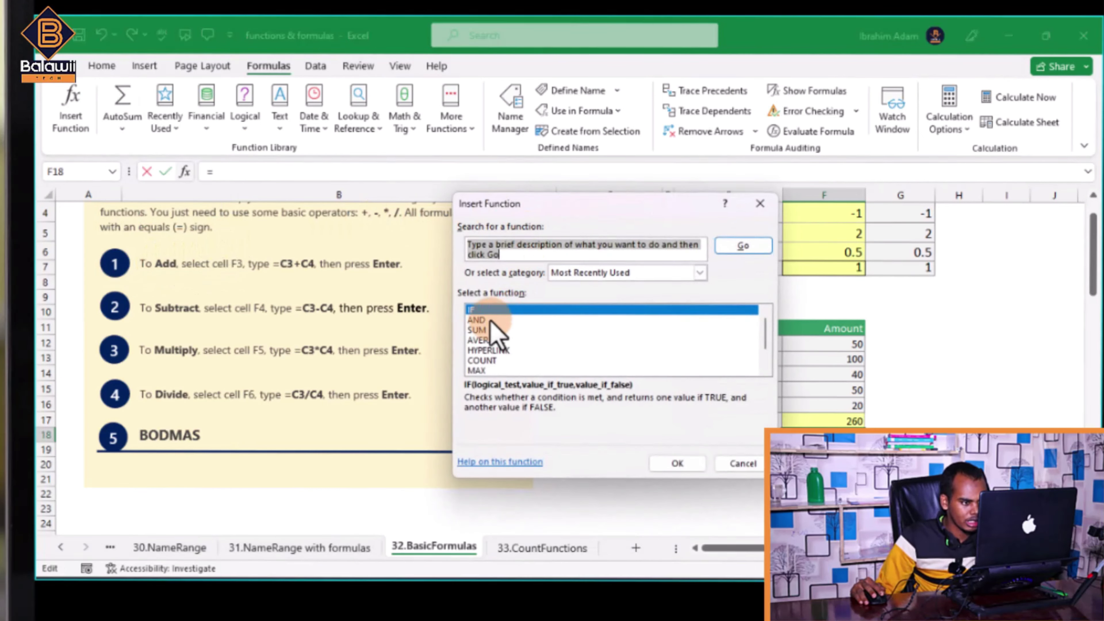
{"action": "scroll", "coordinate": [524, 350], "scroll_direction": "down", "scroll_amount": 1}
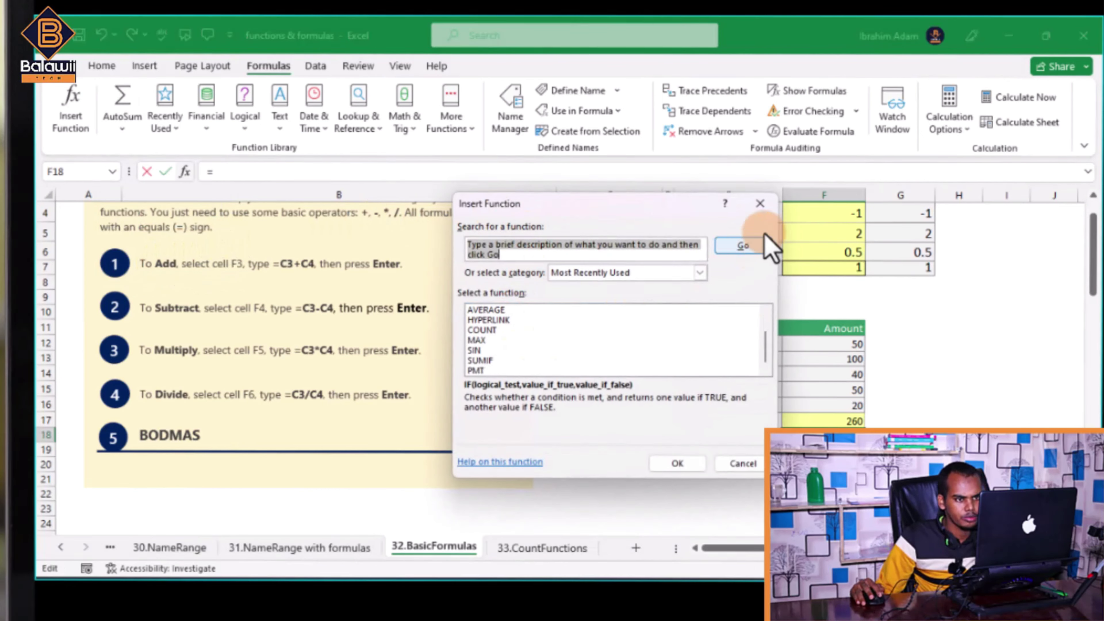
{"action": "left_click", "coordinate": [760, 203]}
{"action": "scroll", "coordinate": [593, 386], "scroll_direction": "down", "scroll_amount": 5}
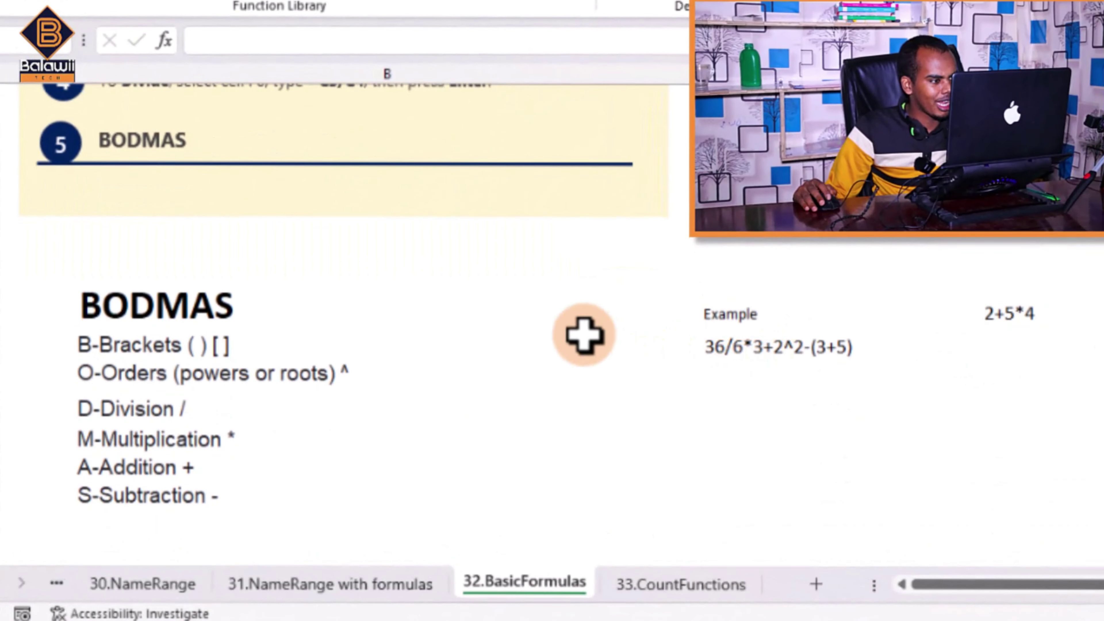
{"action": "scroll", "coordinate": [566, 334], "scroll_direction": "up", "scroll_amount": 1}
{"action": "scroll", "coordinate": [566, 333], "scroll_direction": "down", "scroll_amount": 1}
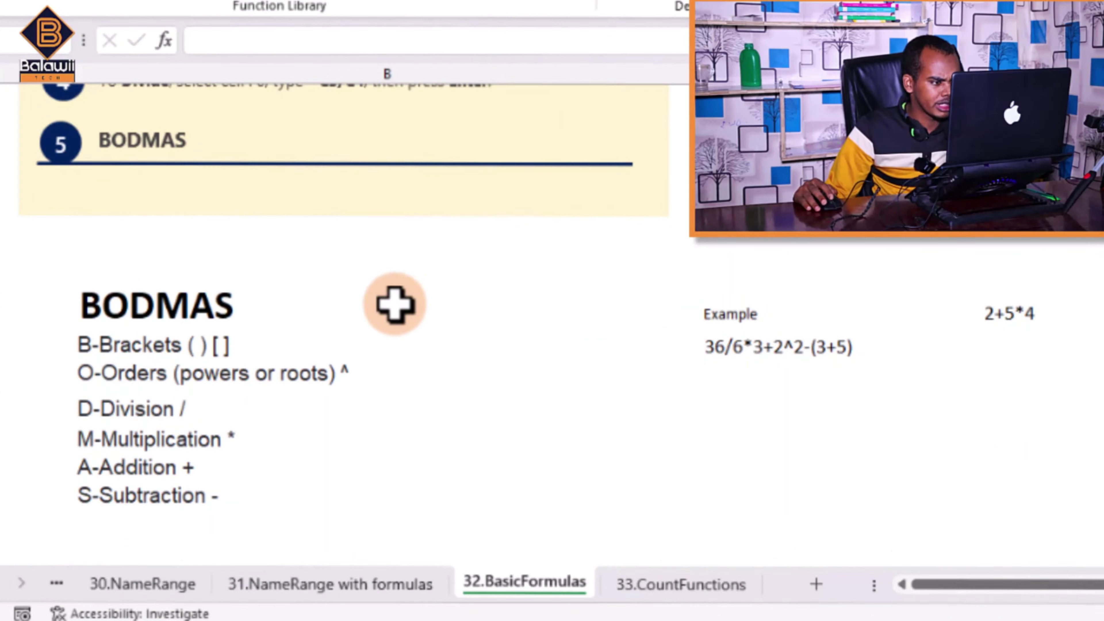
{"action": "left_click", "coordinate": [234, 325]}
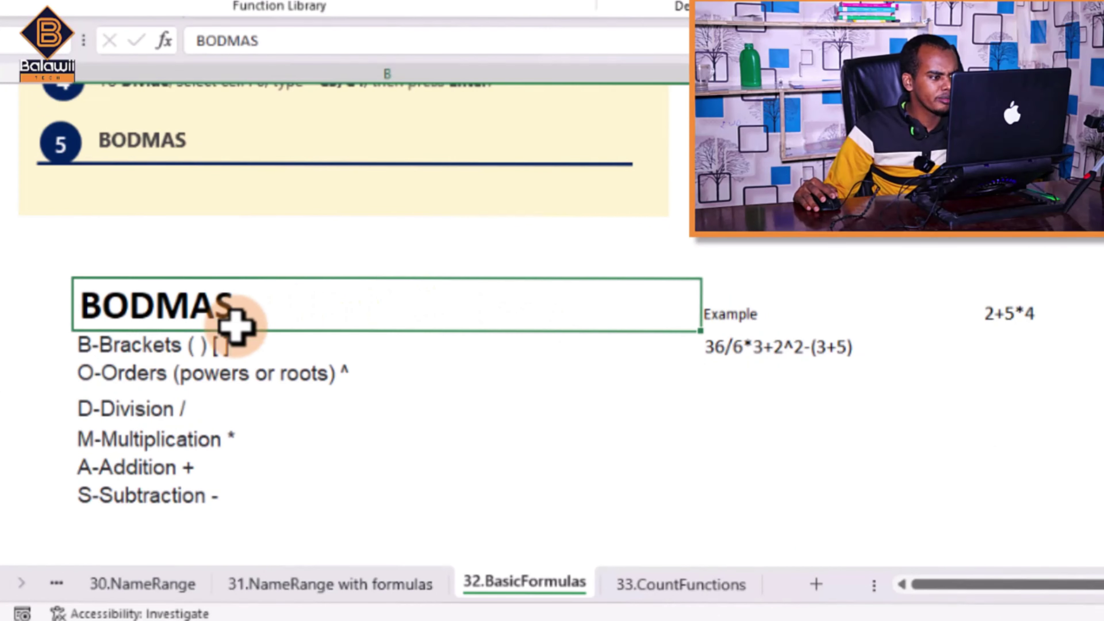
{"action": "scroll", "coordinate": [235, 326], "scroll_direction": "down", "scroll_amount": 3}
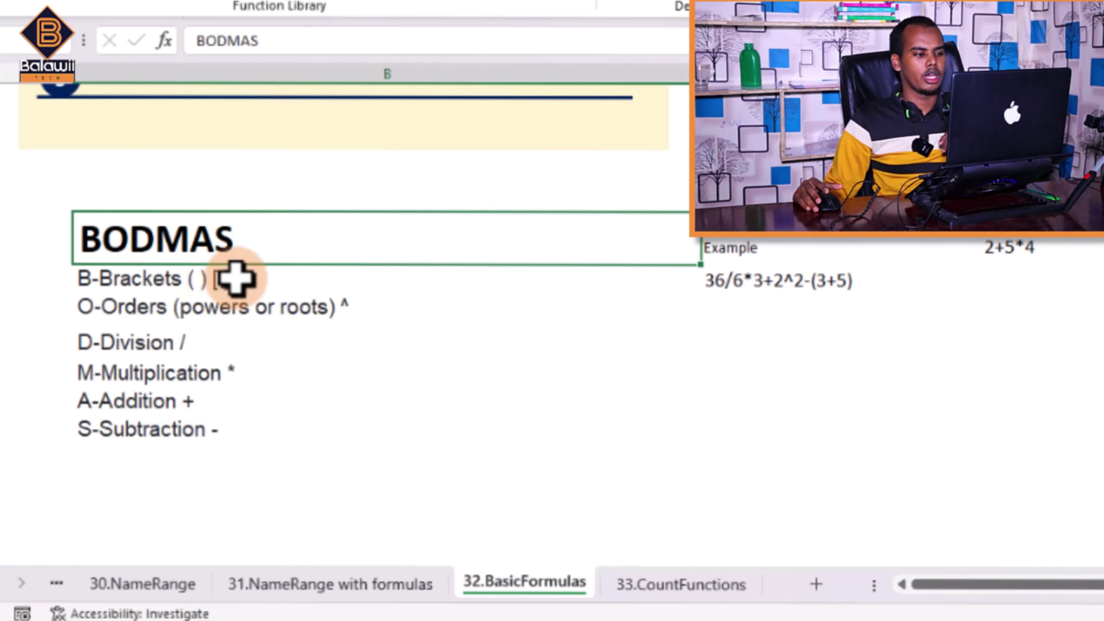
{"action": "left_click", "coordinate": [227, 283]}
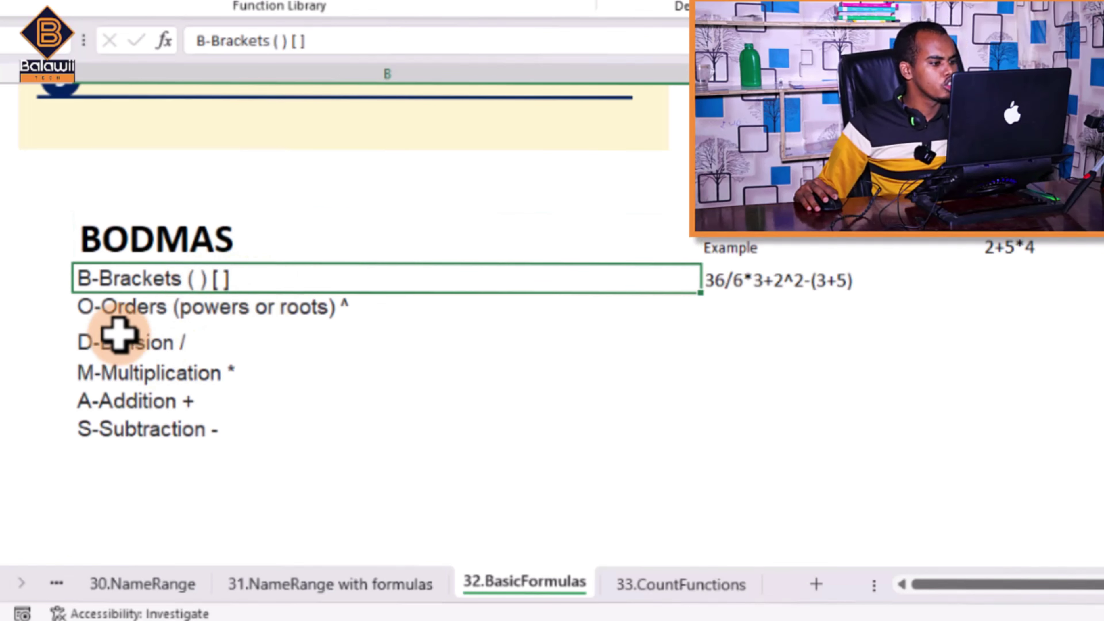
{"action": "left_click", "coordinate": [103, 306]}
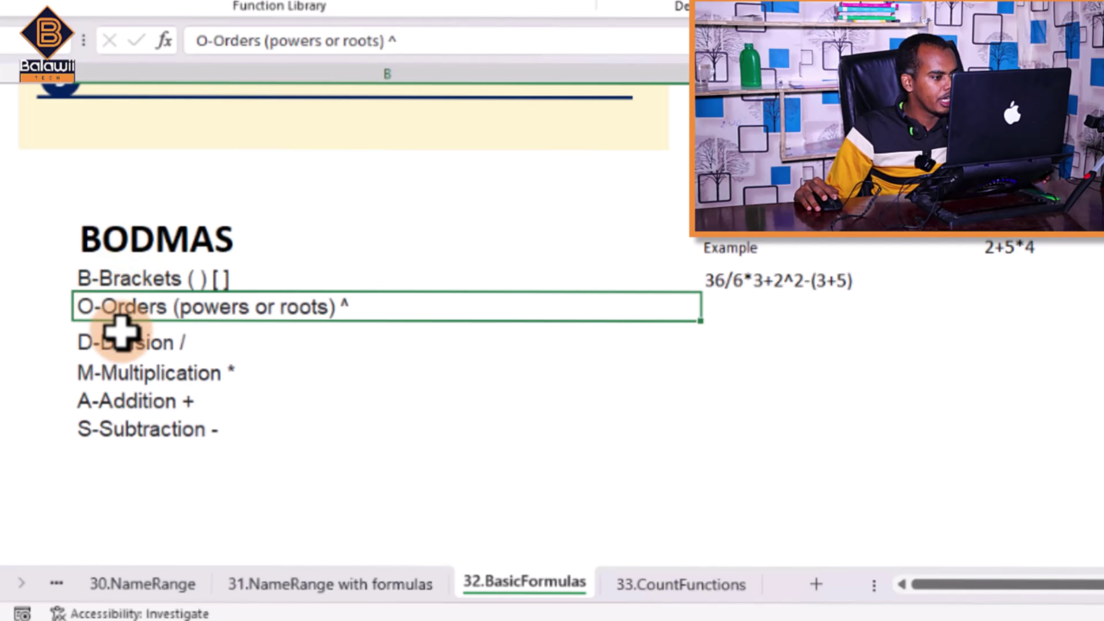
{"action": "left_click", "coordinate": [121, 343]}
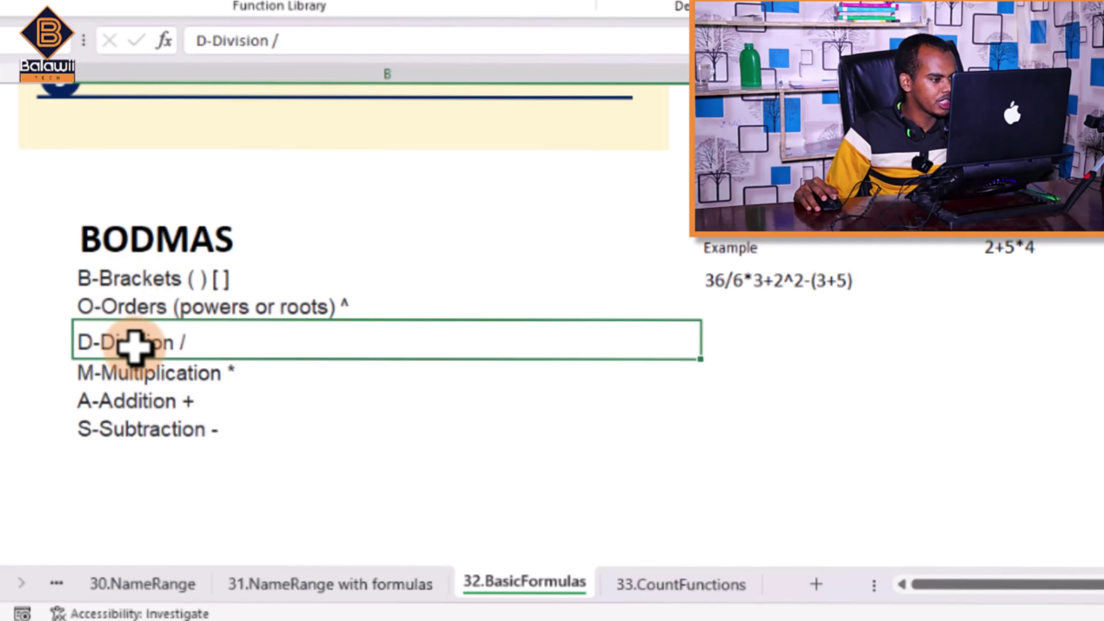
{"action": "left_click", "coordinate": [131, 374]}
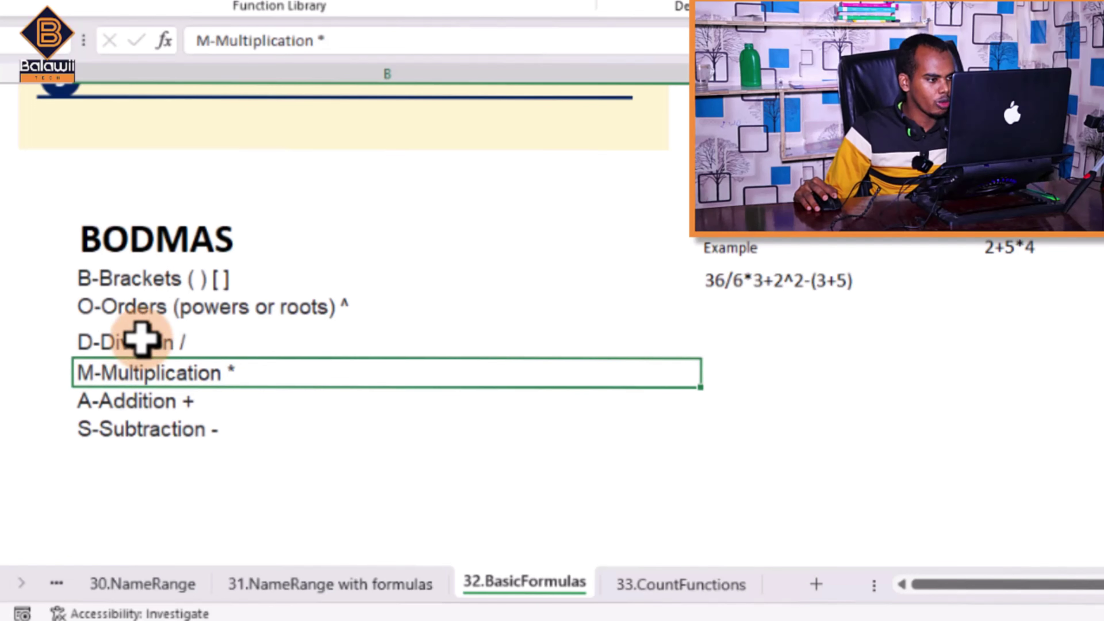
{"action": "left_click", "coordinate": [128, 407]}
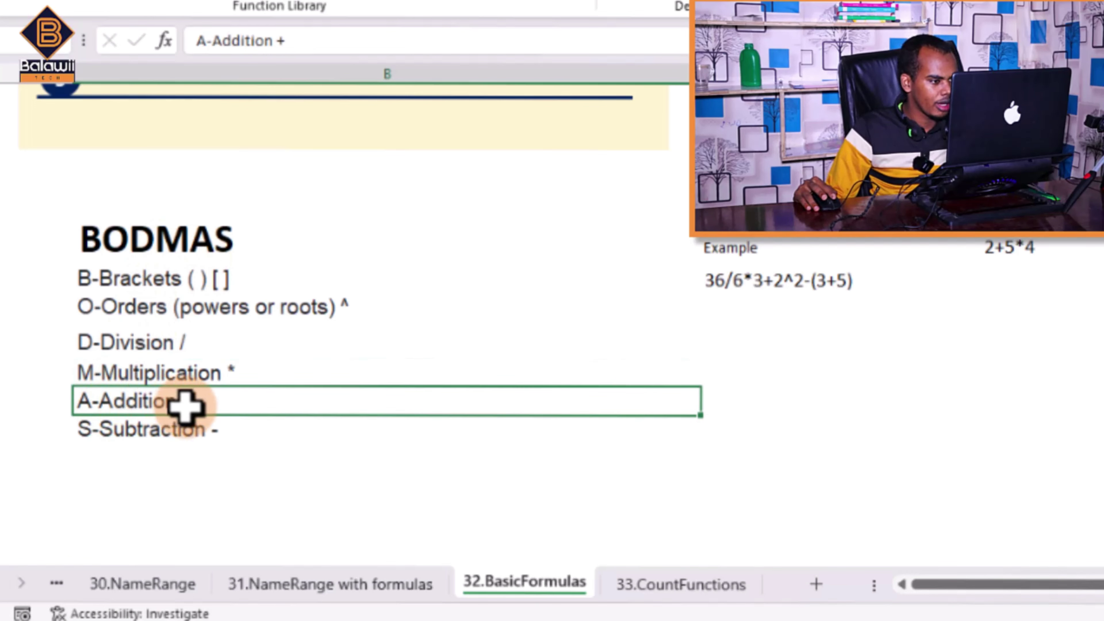
{"action": "left_click", "coordinate": [131, 443]}
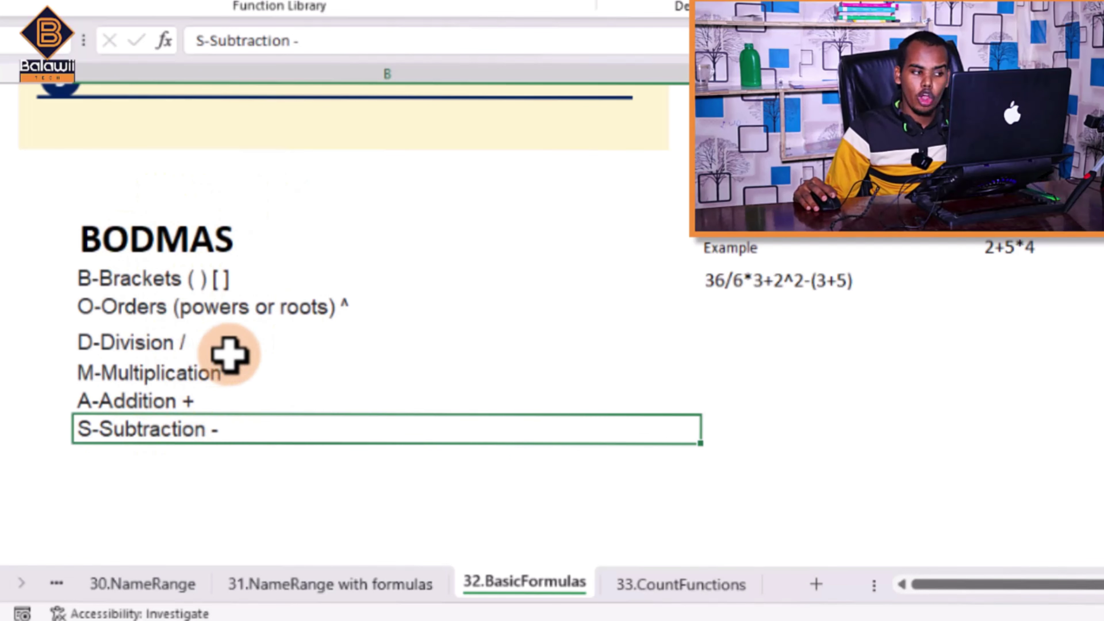
{"action": "left_click", "coordinate": [200, 232]}
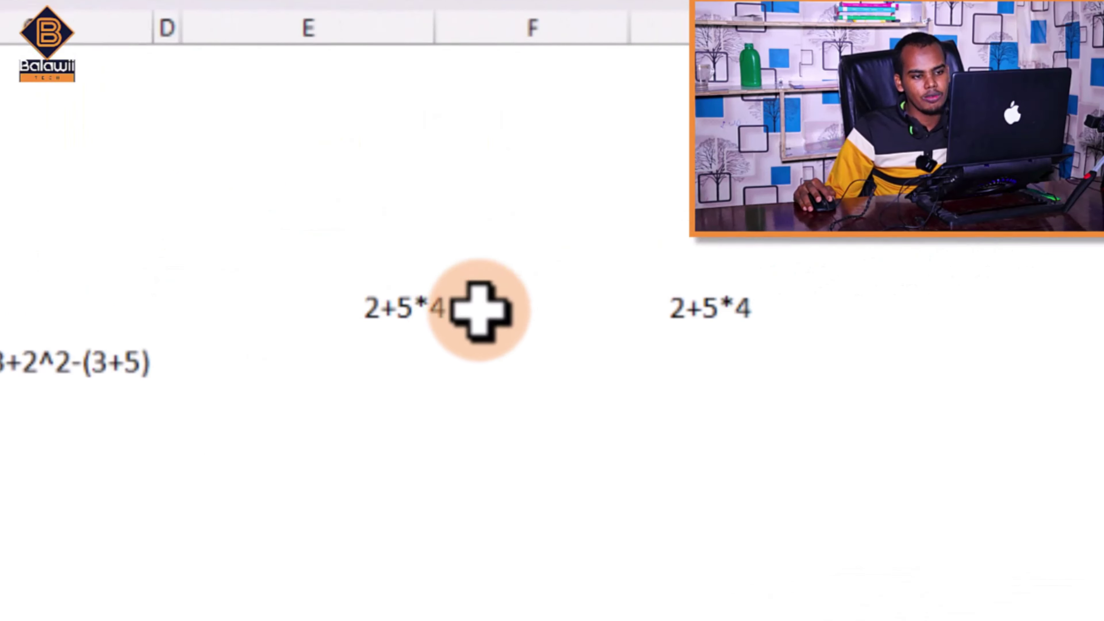
Work the left 2+5*4 column as 7, then turn 7*4 into =7*4 showing 28
{"action": "left_click", "coordinate": [639, 309]}
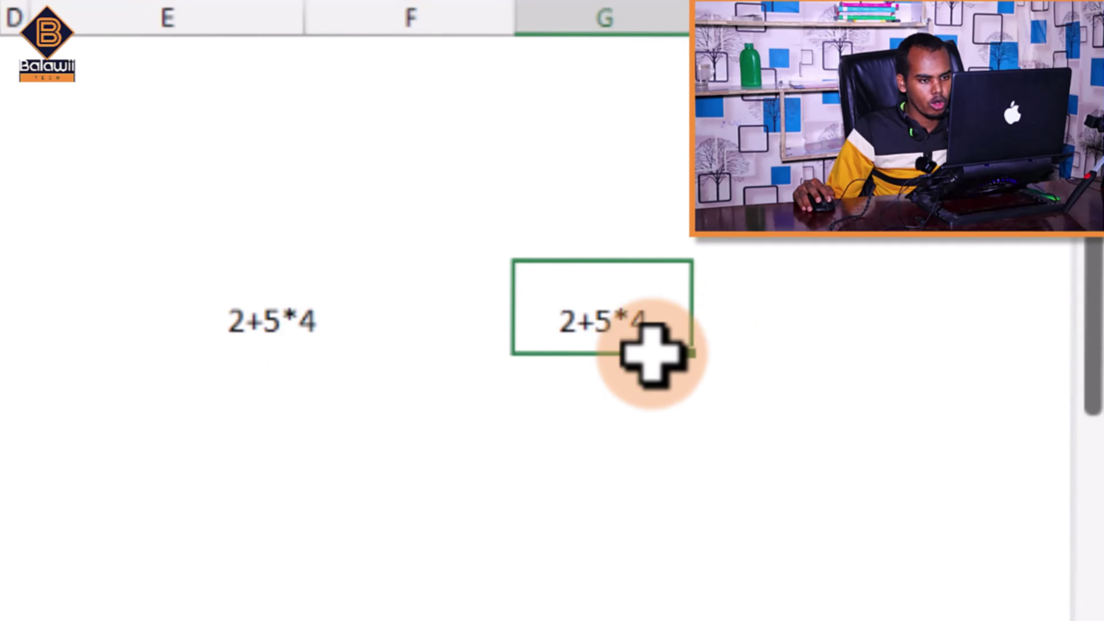
{"action": "left_click", "coordinate": [243, 344]}
{"action": "type", "text": "=2+5"}
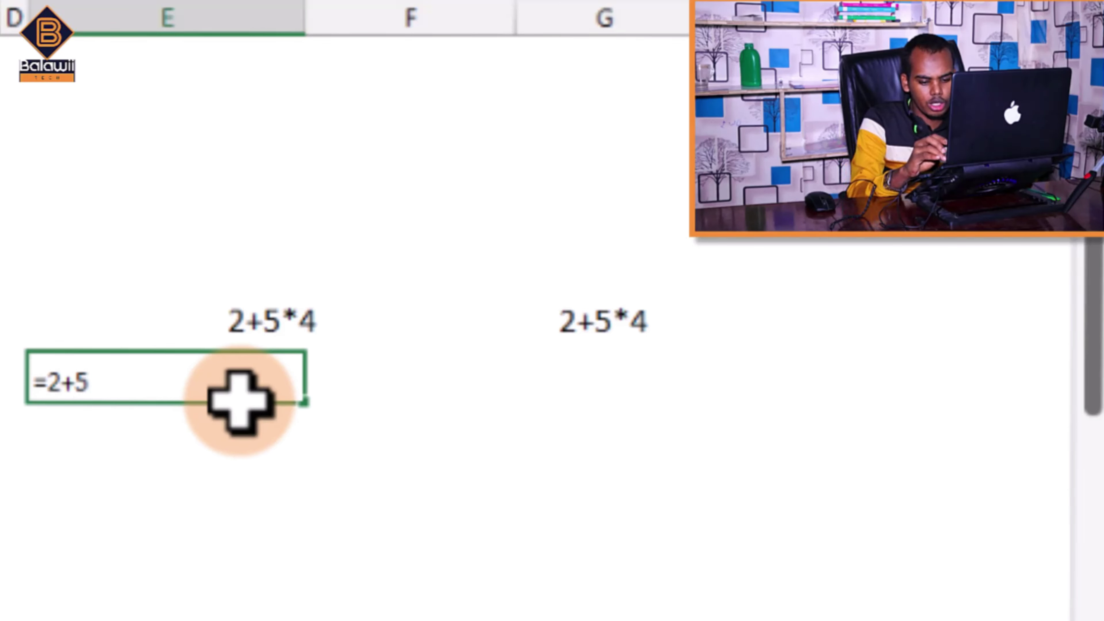
{"action": "key", "text": "Return"}
{"action": "type", "text": "7*4"}
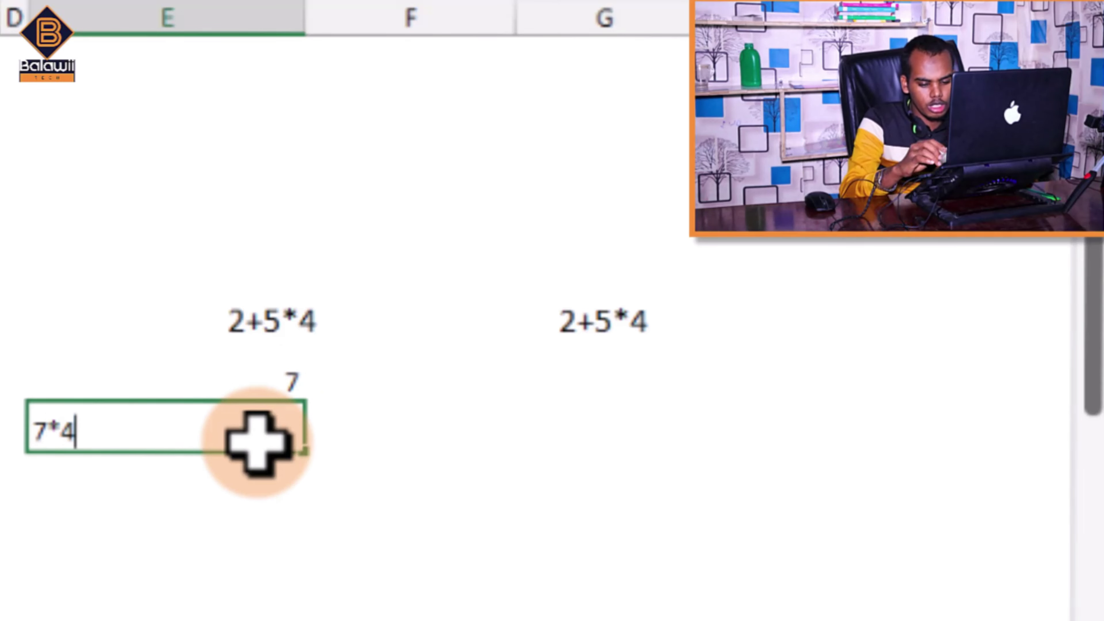
{"action": "key", "text": "Return"}
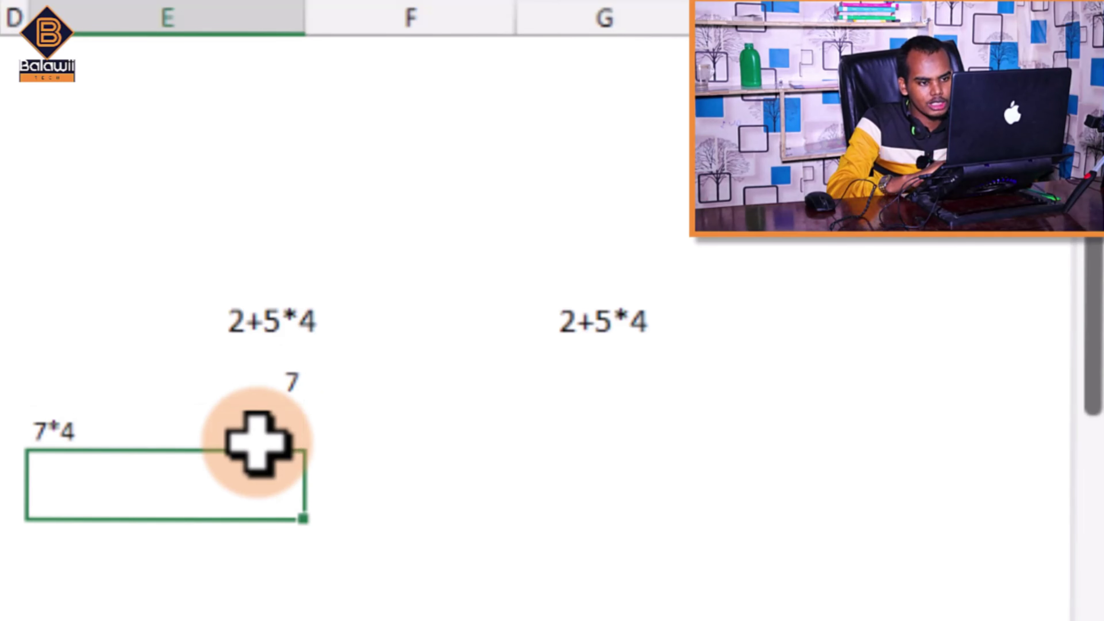
{"action": "left_click", "coordinate": [185, 437]}
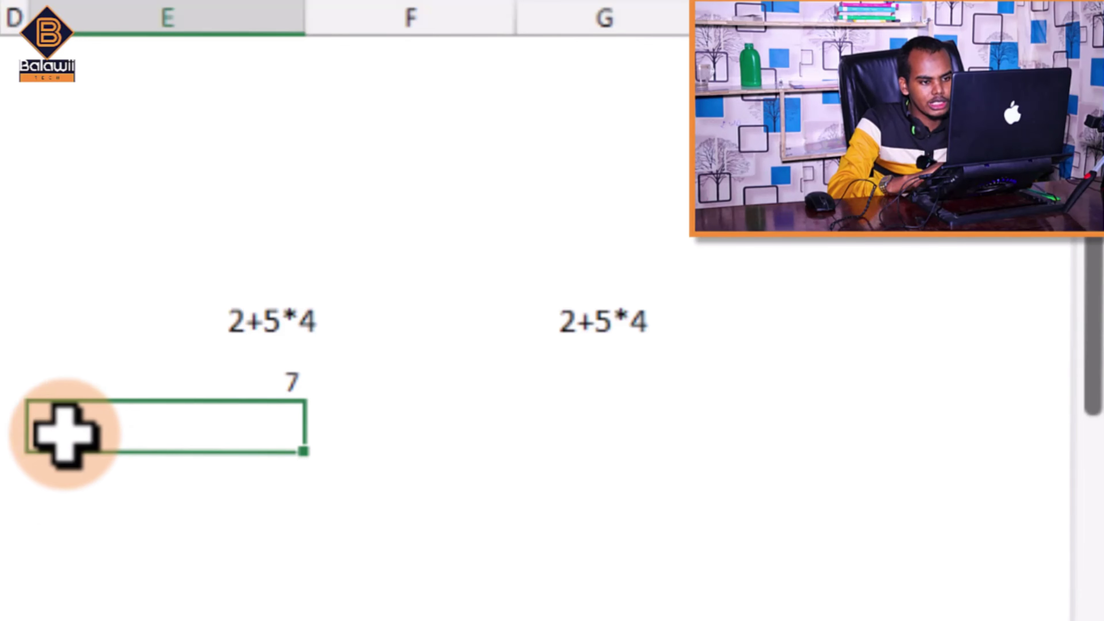
{"action": "double_click", "coordinate": [51, 436]}
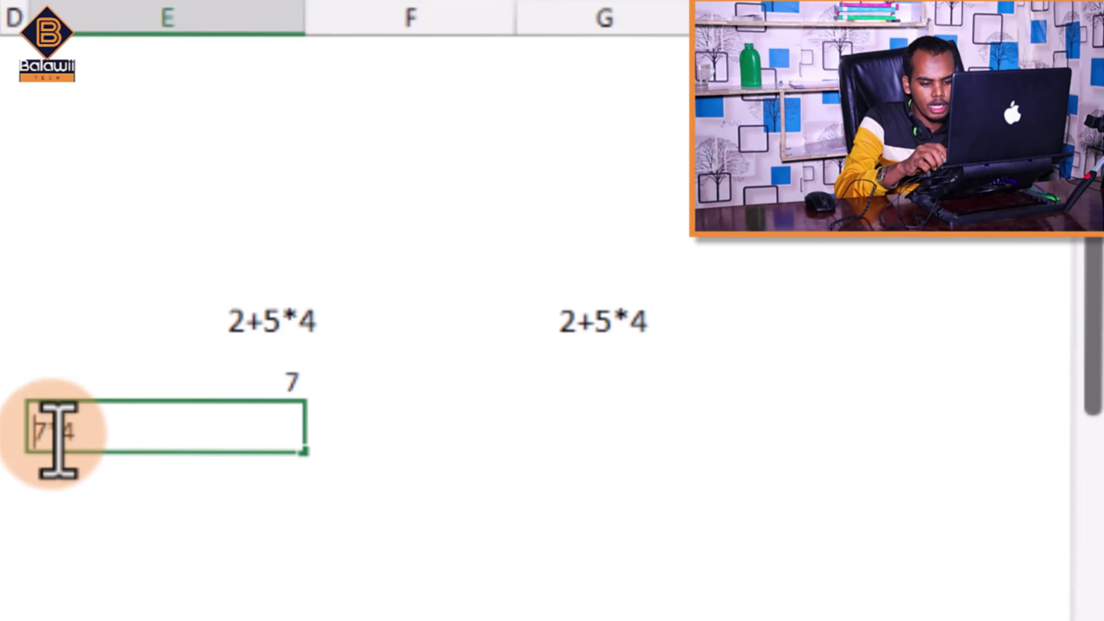
{"action": "type", "text": "="}
{"action": "key", "text": "Return"}
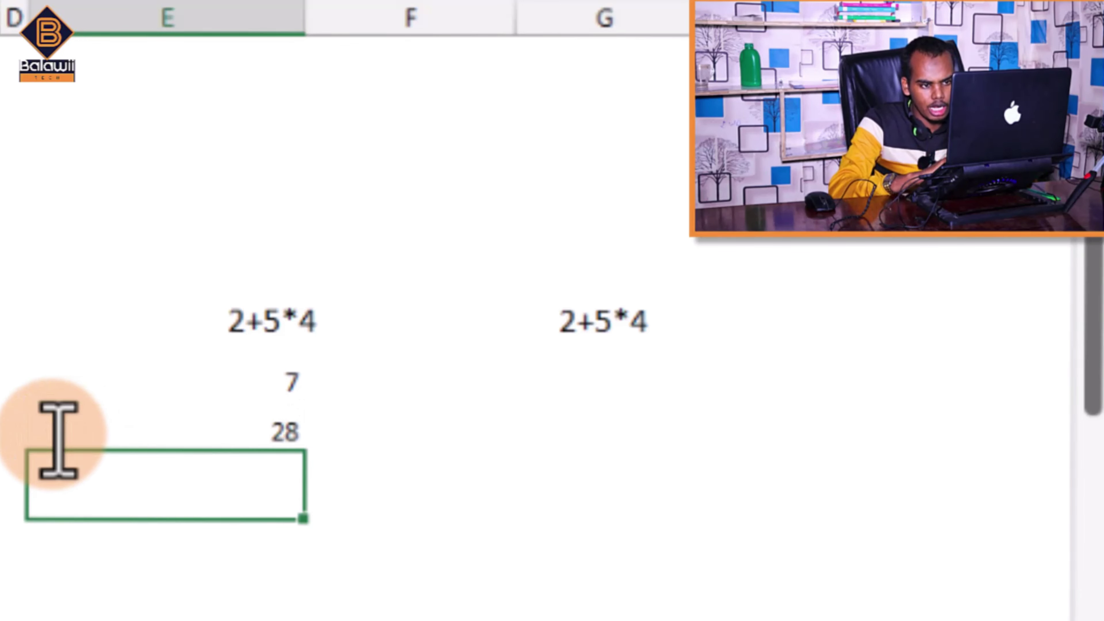
{"action": "left_click", "coordinate": [303, 435]}
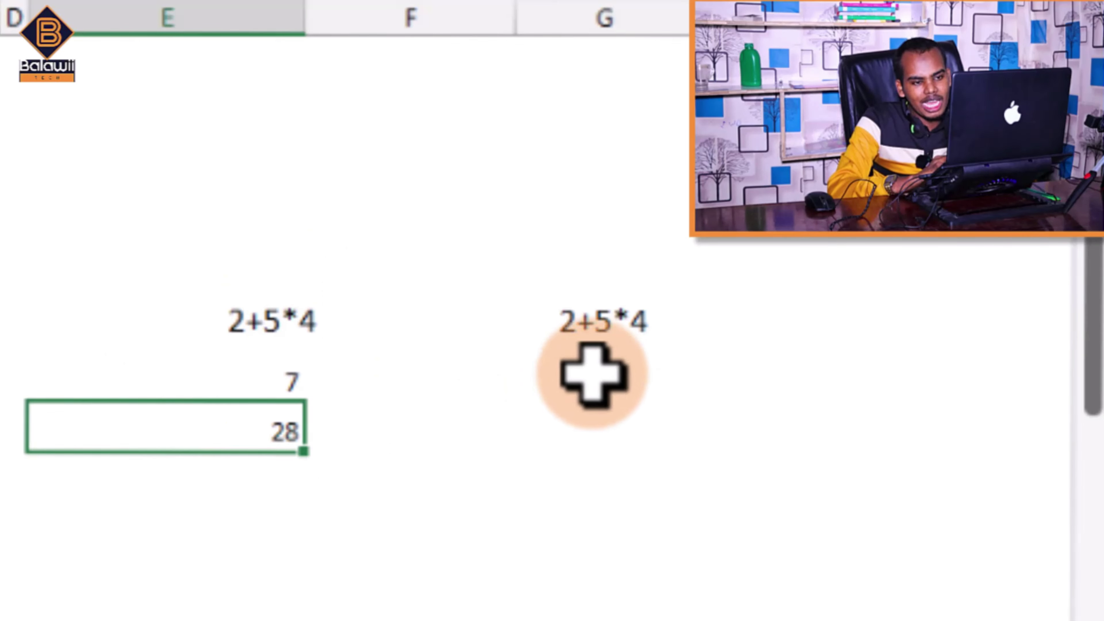
Turn 5*4 into =5*4 showing 20, enter 22 below it, and compare with 28
{"action": "left_click", "coordinate": [594, 375]}
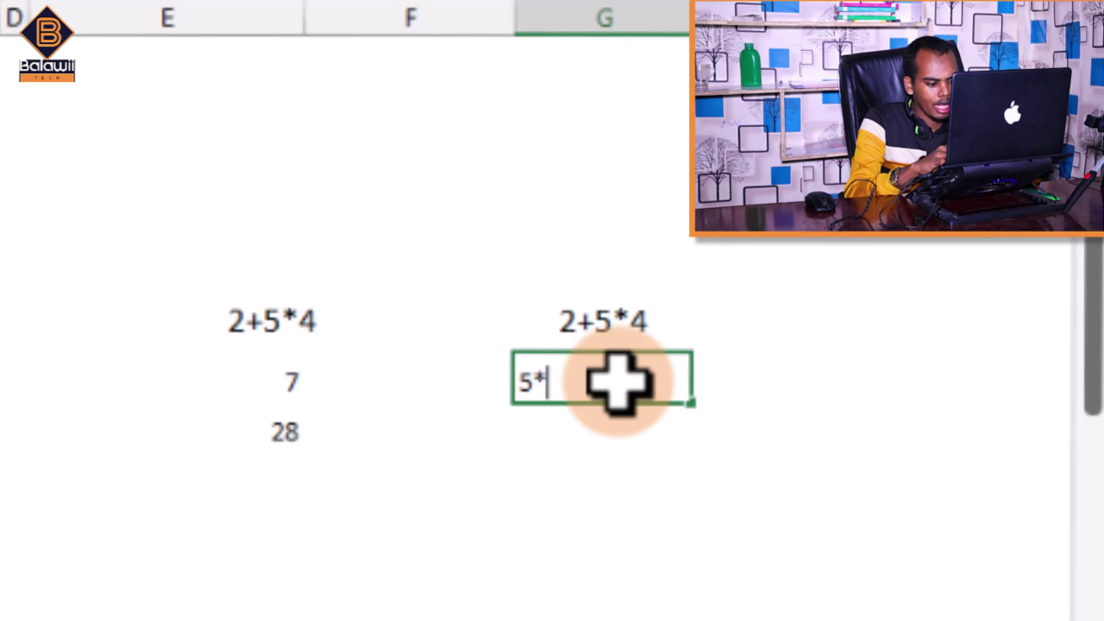
{"action": "type", "text": "5*4"}
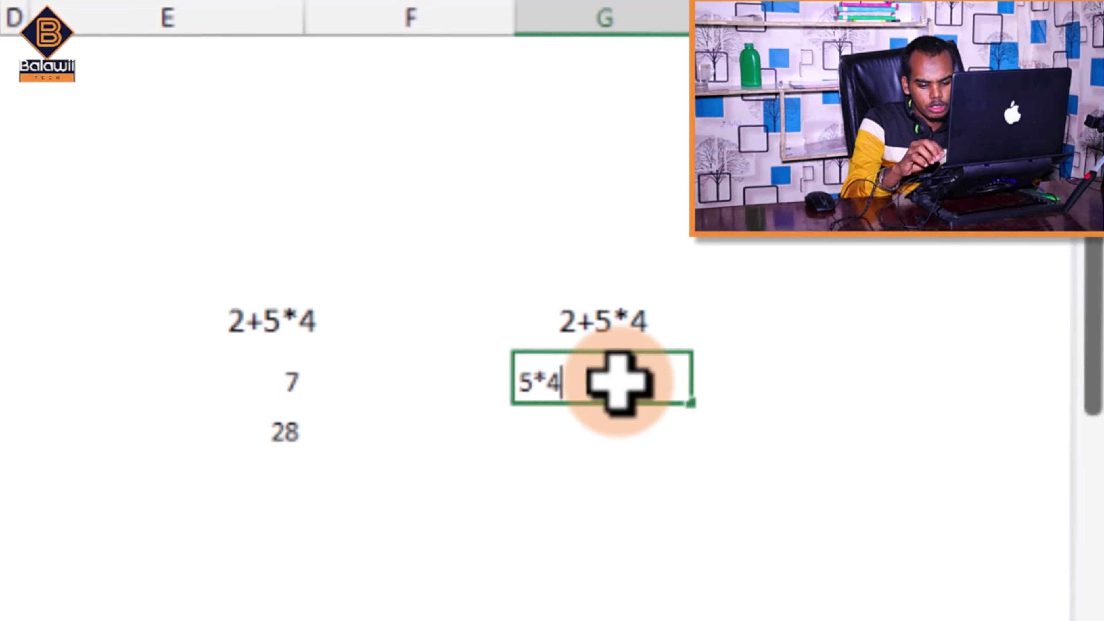
{"action": "key", "text": "Left"}
{"action": "key", "text": "Left"}
{"action": "left_click", "coordinate": [618, 383]}
{"action": "double_click", "coordinate": [619, 383]}
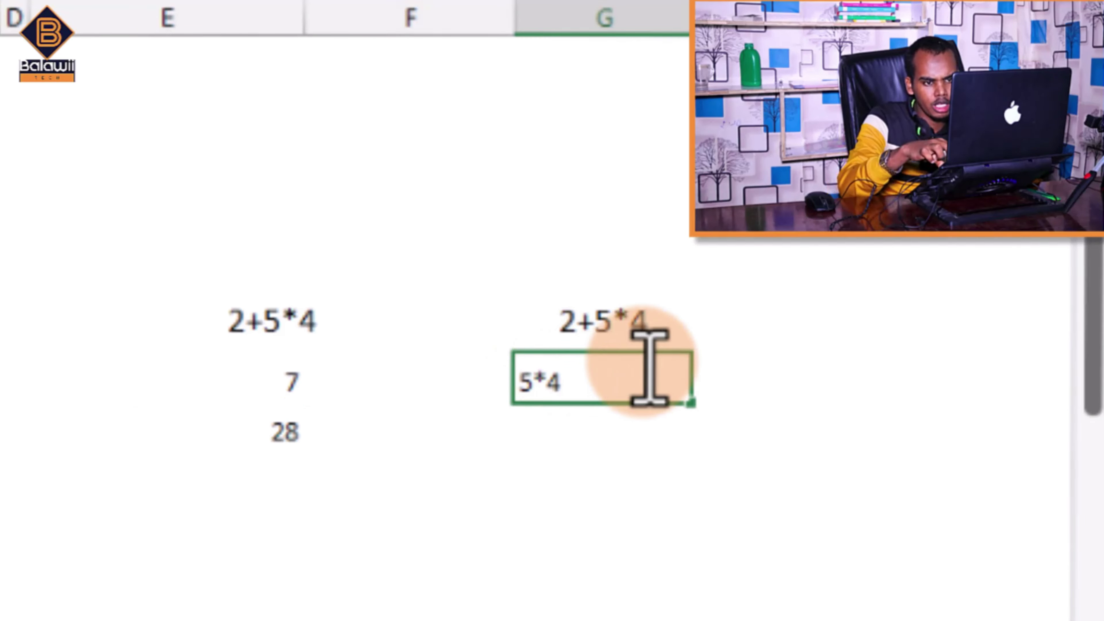
{"action": "key", "text": "Return"}
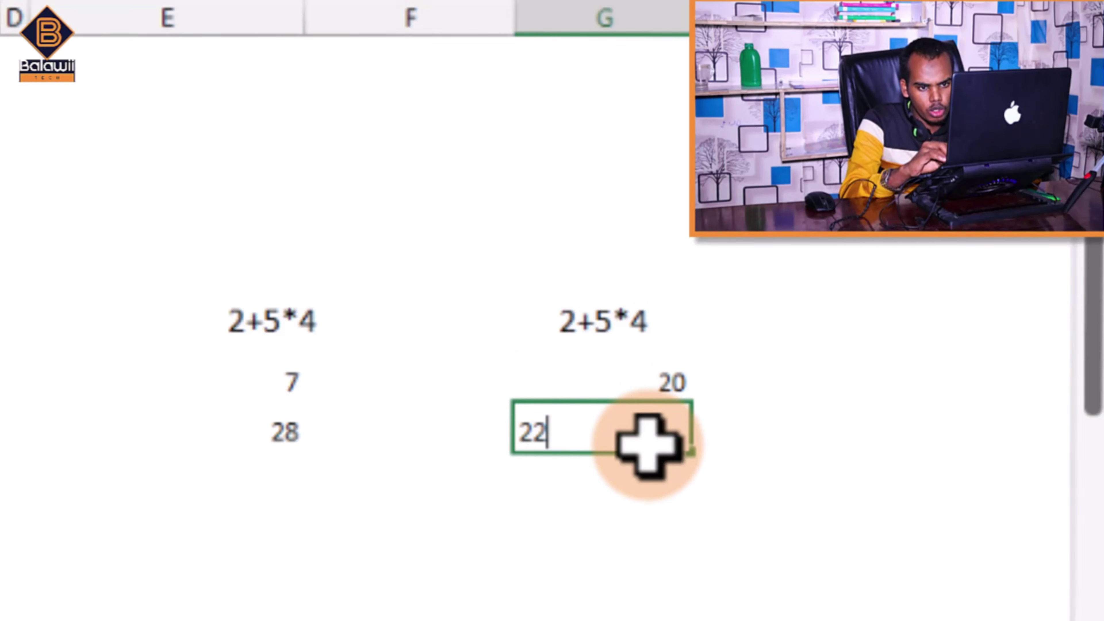
{"action": "key", "text": "Return"}
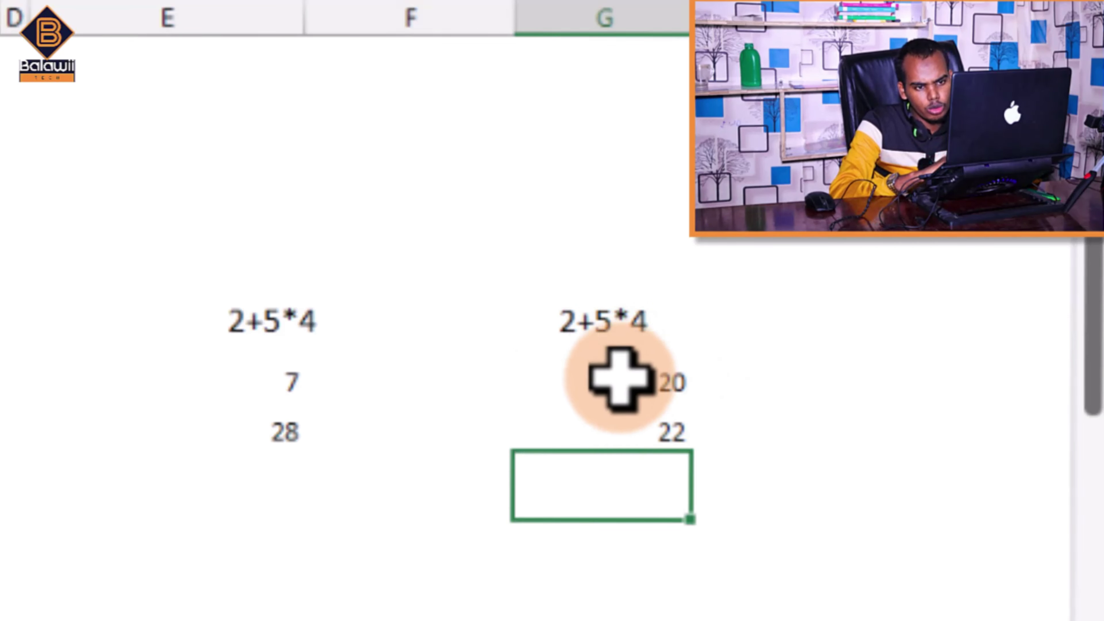
{"action": "left_click", "coordinate": [616, 433]}
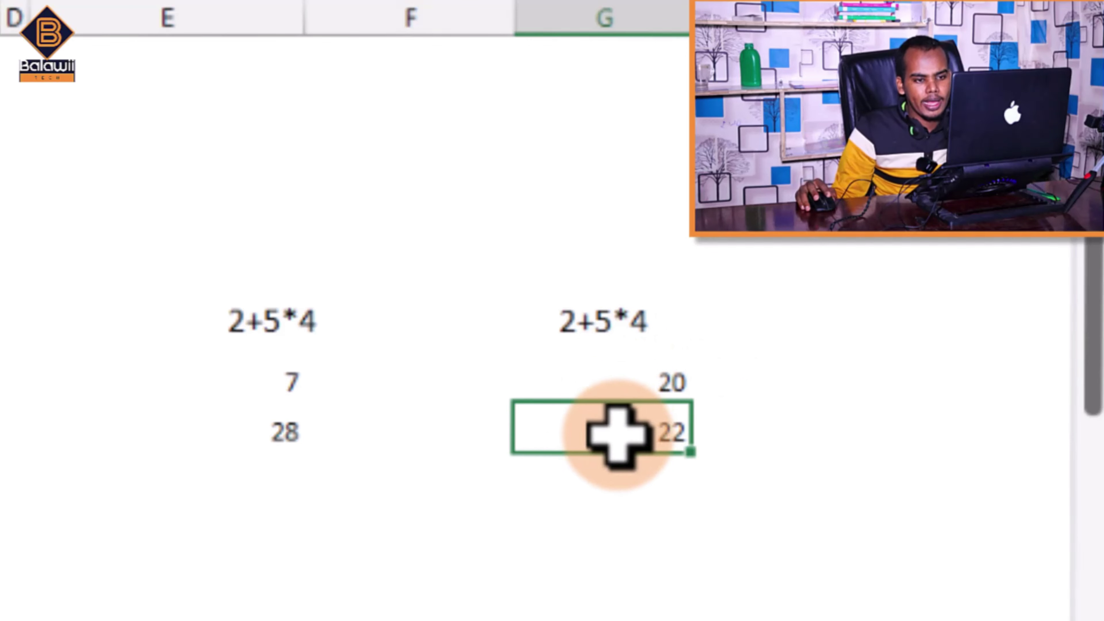
{"action": "left_click", "coordinate": [315, 431]}
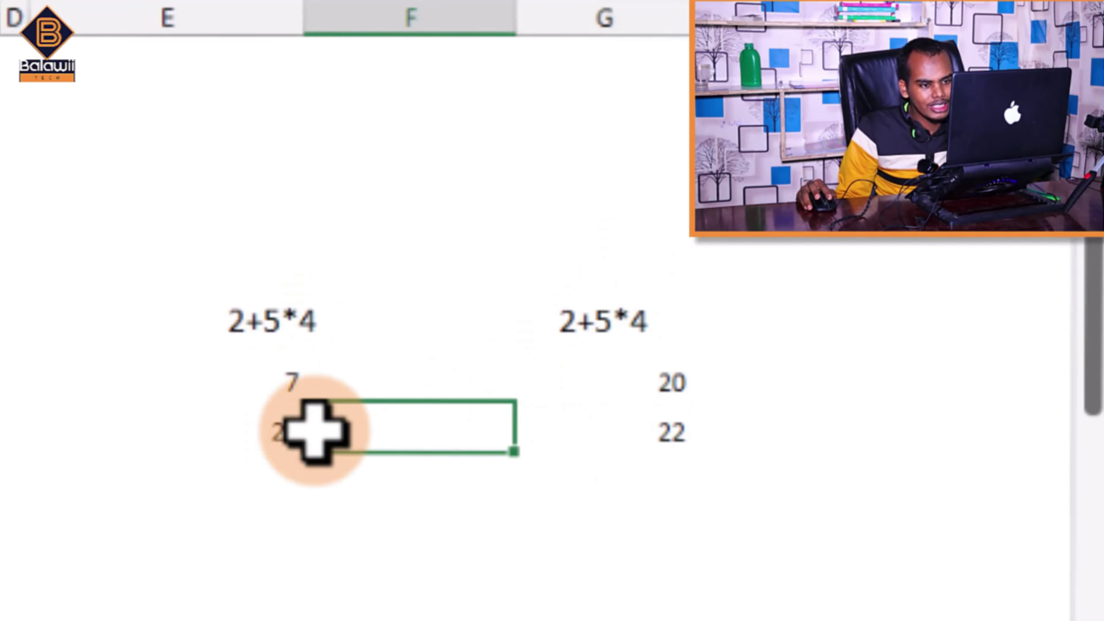
{"action": "left_click", "coordinate": [197, 437]}
{"action": "left_click", "coordinate": [639, 441]}
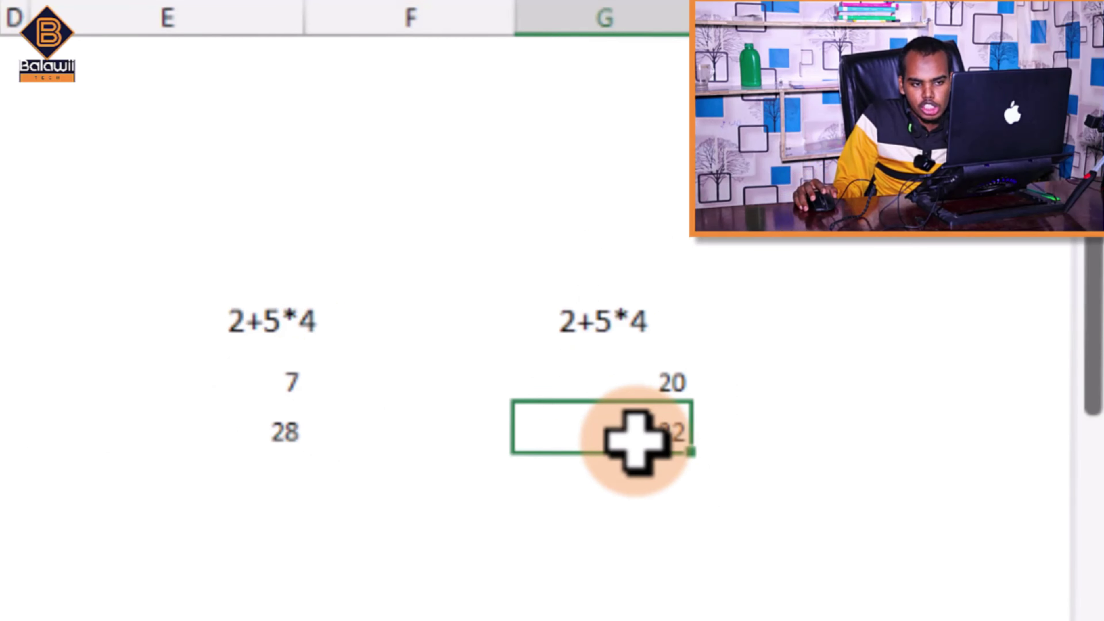
{"action": "left_click", "coordinate": [531, 310]}
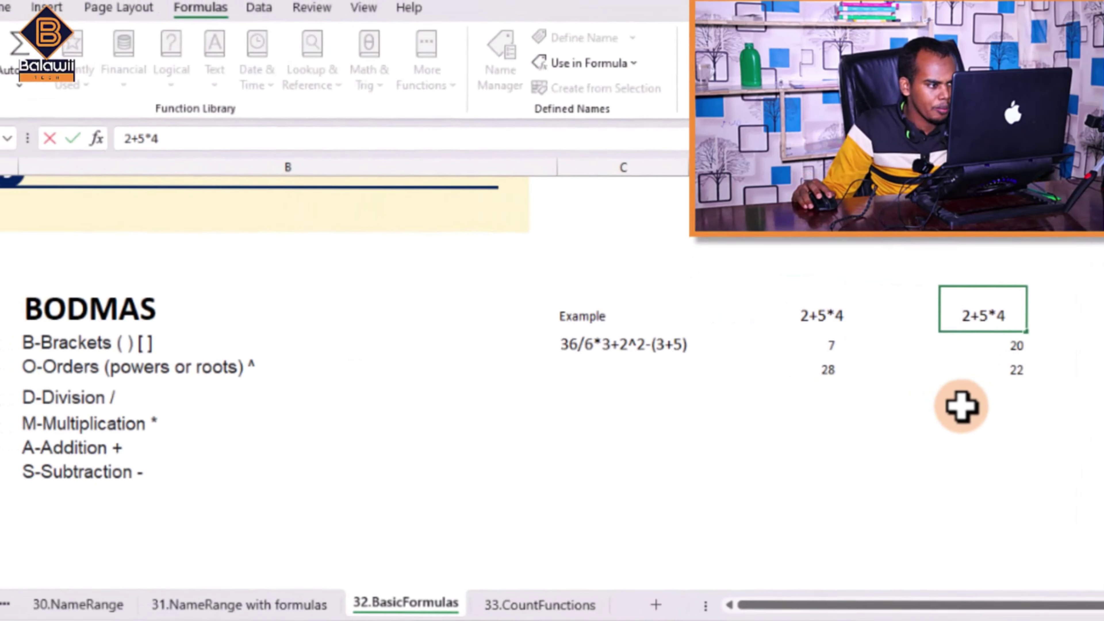
Prefix the right-hand 2+5*4 heading with = so it calculates 22
{"action": "left_click", "coordinate": [964, 405]}
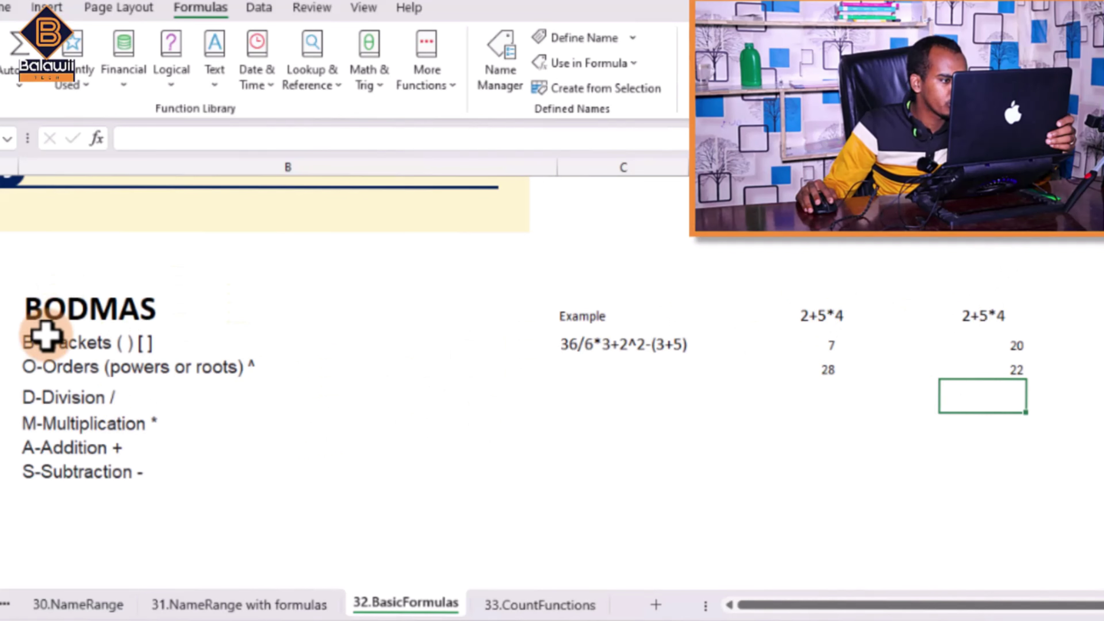
{"action": "left_click", "coordinate": [108, 311]}
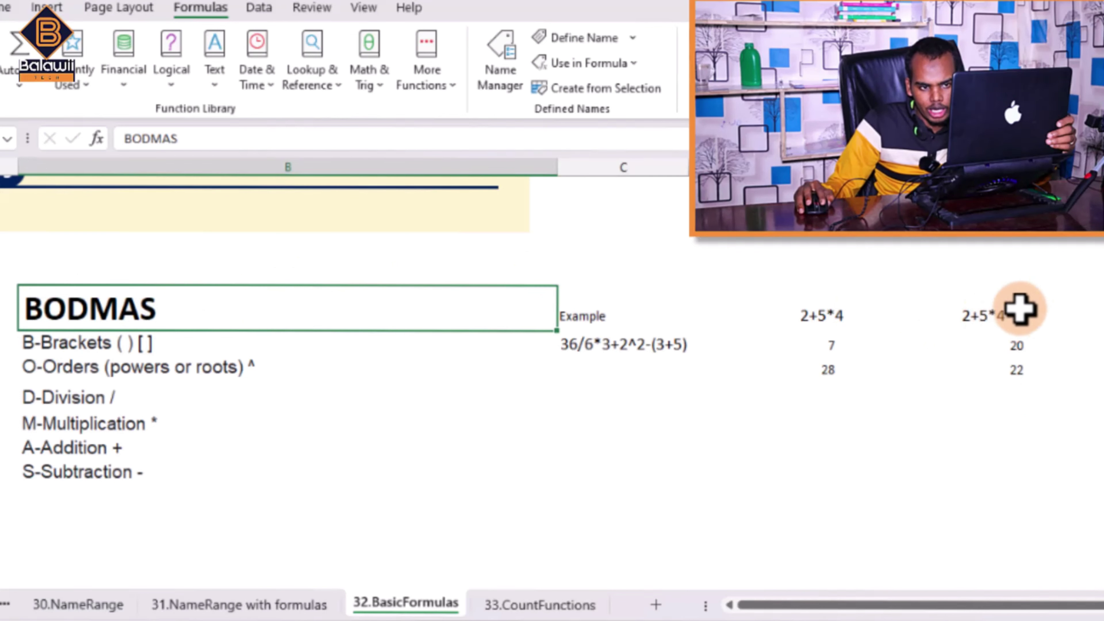
{"action": "double_click", "coordinate": [966, 316]}
{"action": "type", "text": "="}
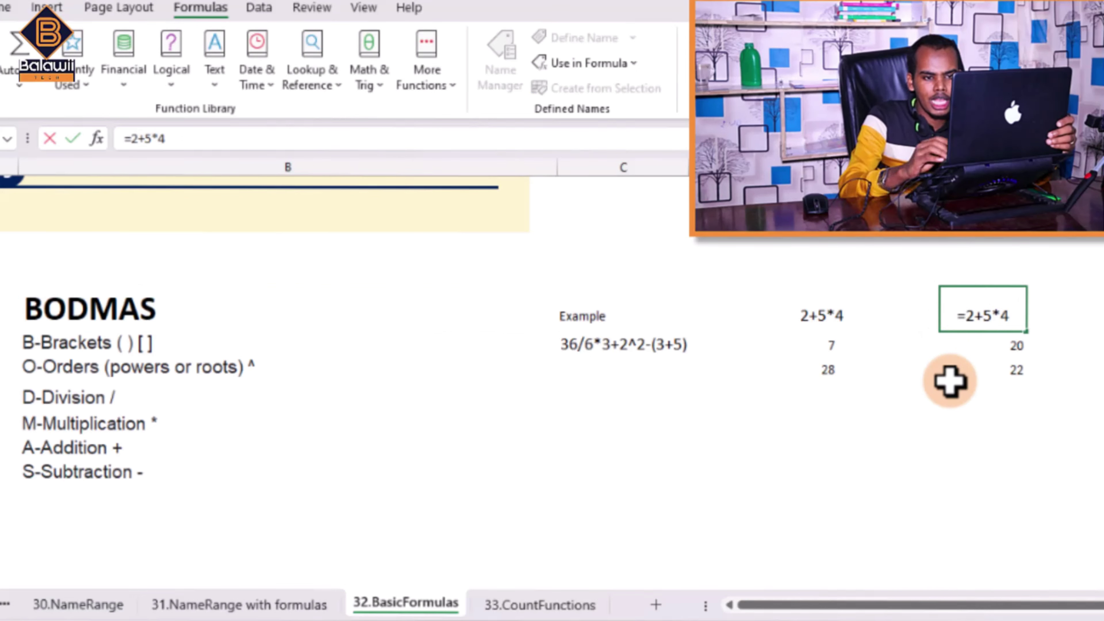
{"action": "key", "text": "Return"}
{"action": "left_click", "coordinate": [976, 320]}
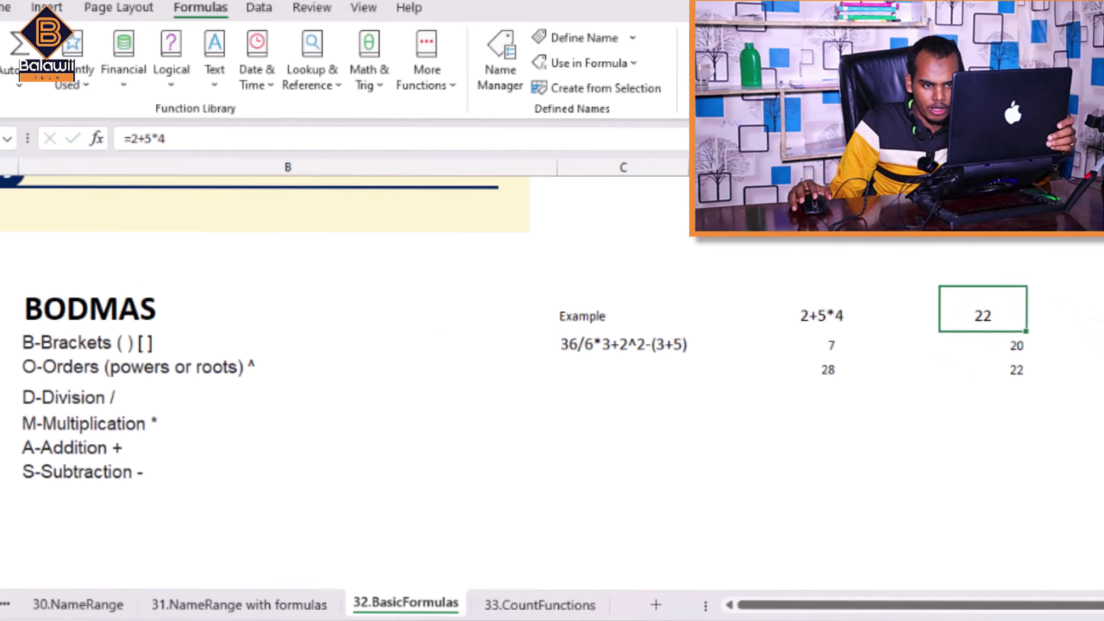
{"action": "left_click", "coordinate": [610, 348]}
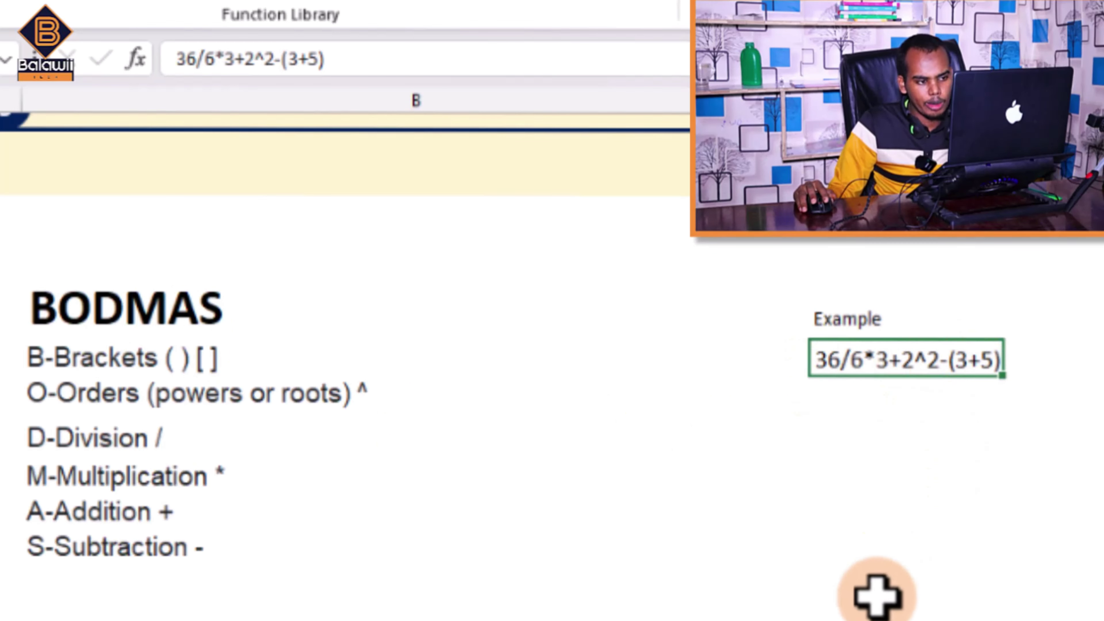
Prefix 36/6*3+2^2-(3+5) in C26 with = so it displays 14
{"action": "key", "text": "Home"}
{"action": "double_click", "coordinate": [814, 357]}
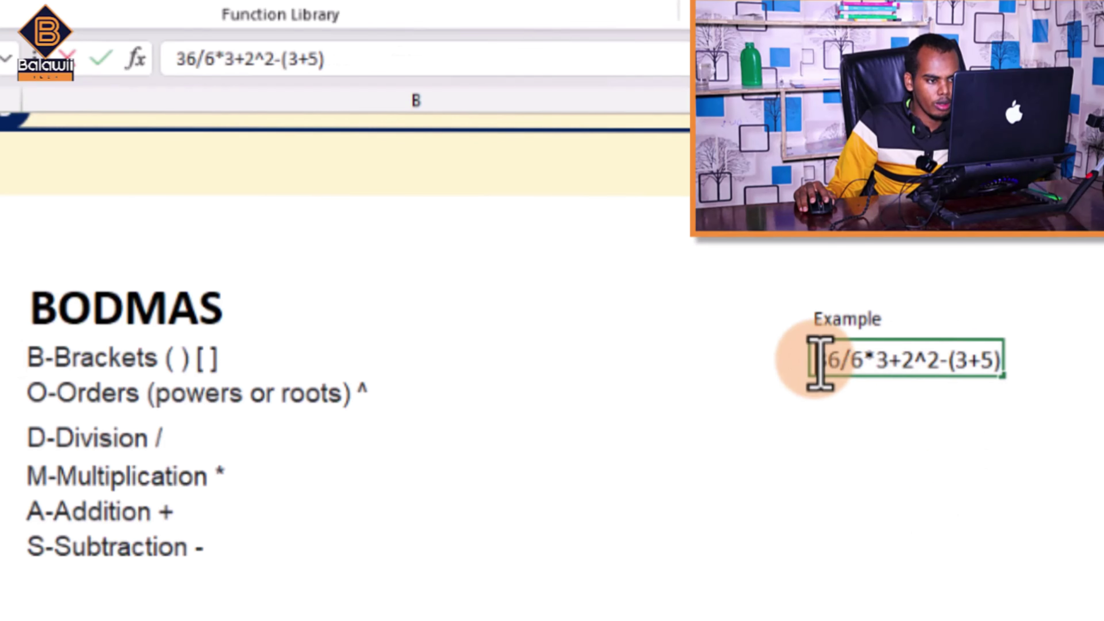
{"action": "type", "text": "="}
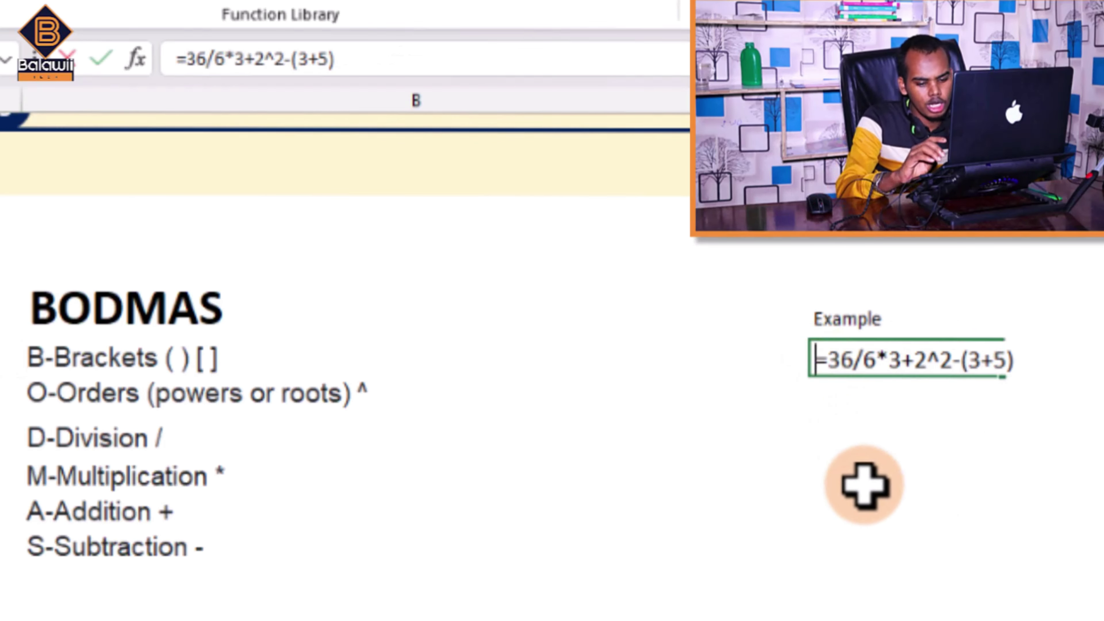
{"action": "key", "text": "Return"}
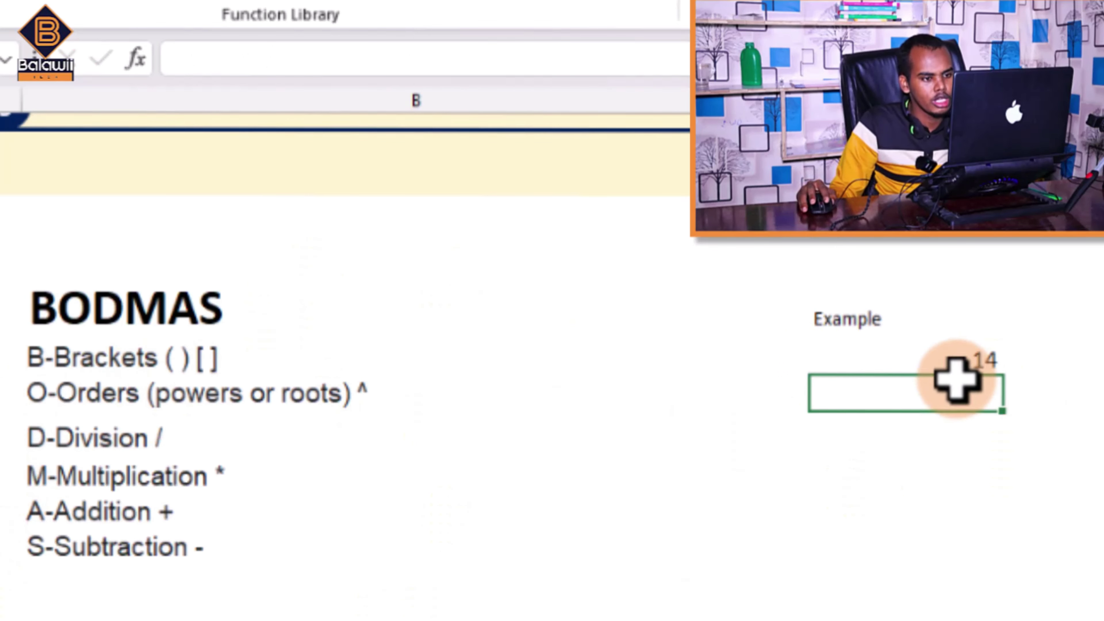
{"action": "left_click", "coordinate": [911, 360]}
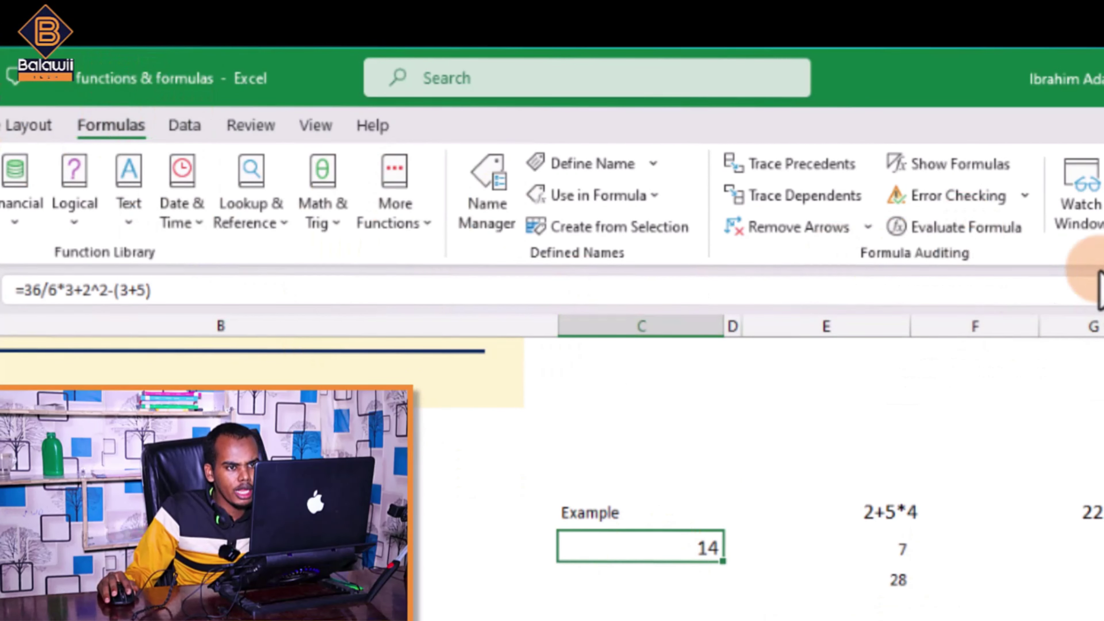
{"action": "left_click", "coordinate": [942, 239]}
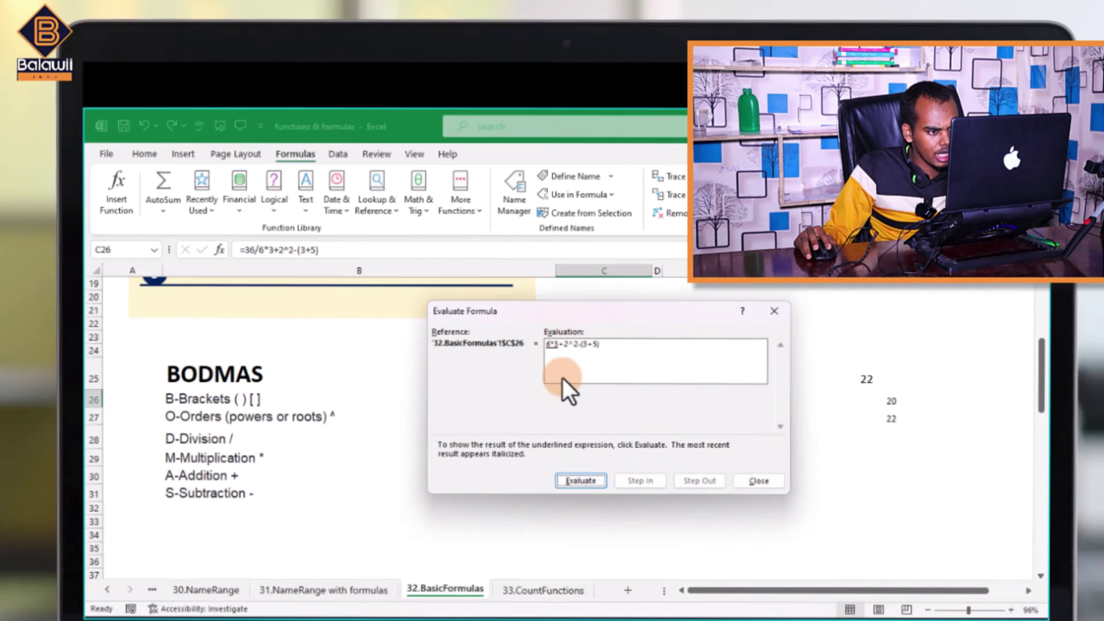
{"action": "left_click", "coordinate": [586, 482]}
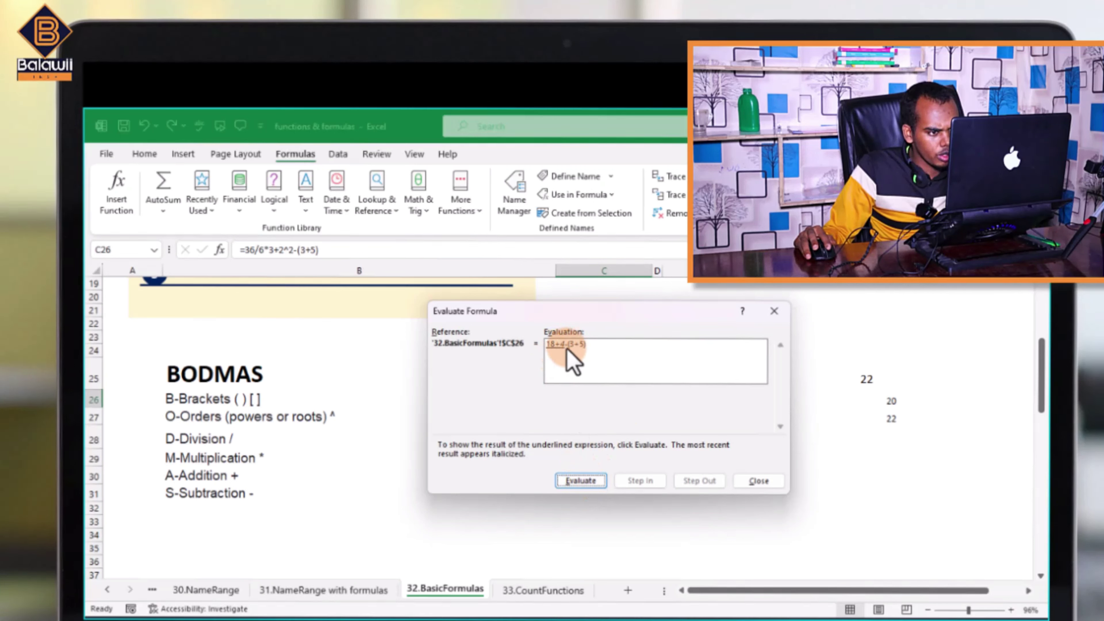
{"action": "left_click", "coordinate": [581, 480]}
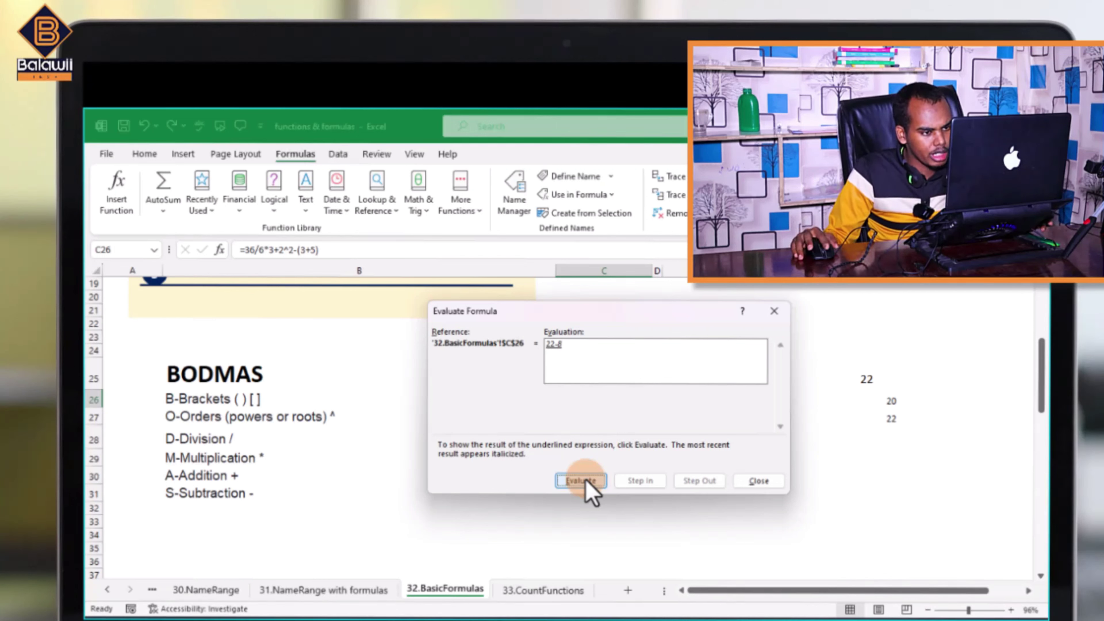
{"action": "left_click", "coordinate": [568, 353]}
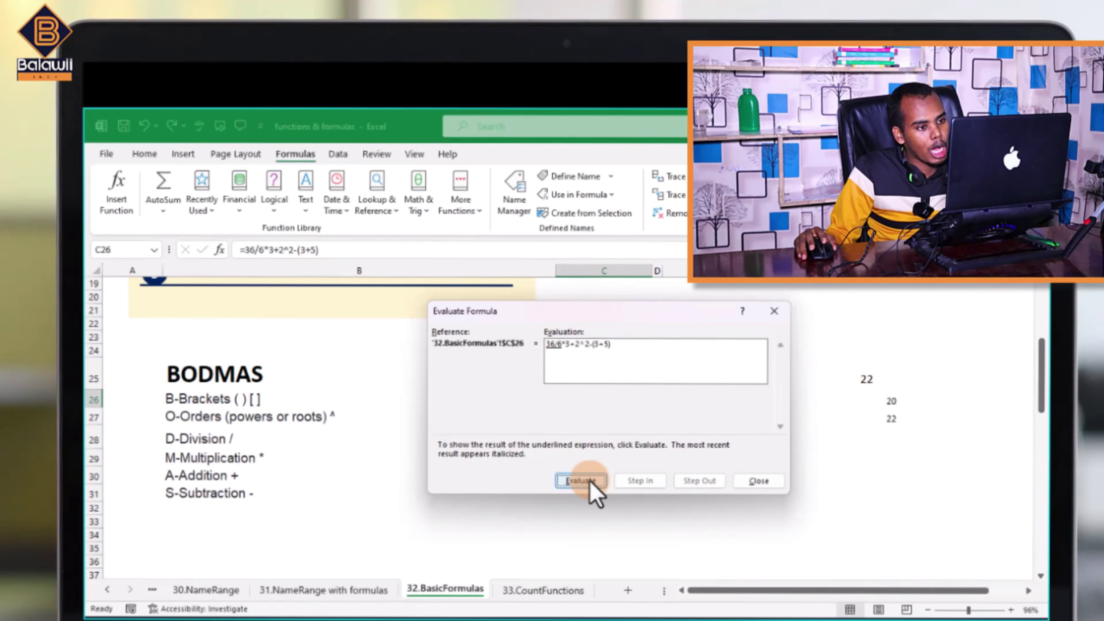
{"action": "left_click", "coordinate": [561, 355]}
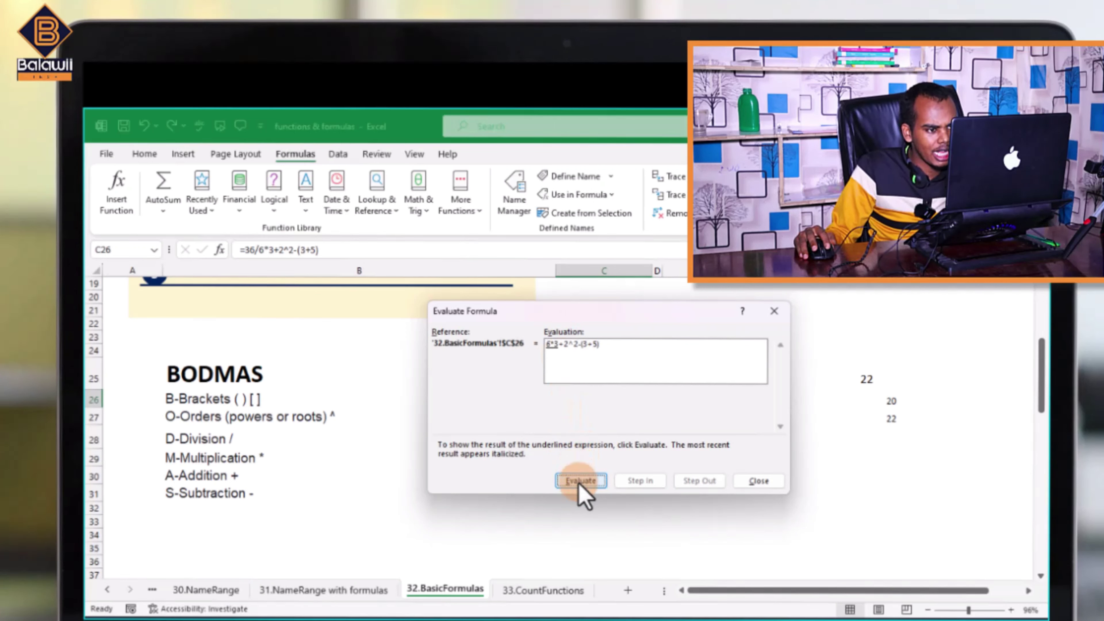
{"action": "left_click", "coordinate": [546, 365]}
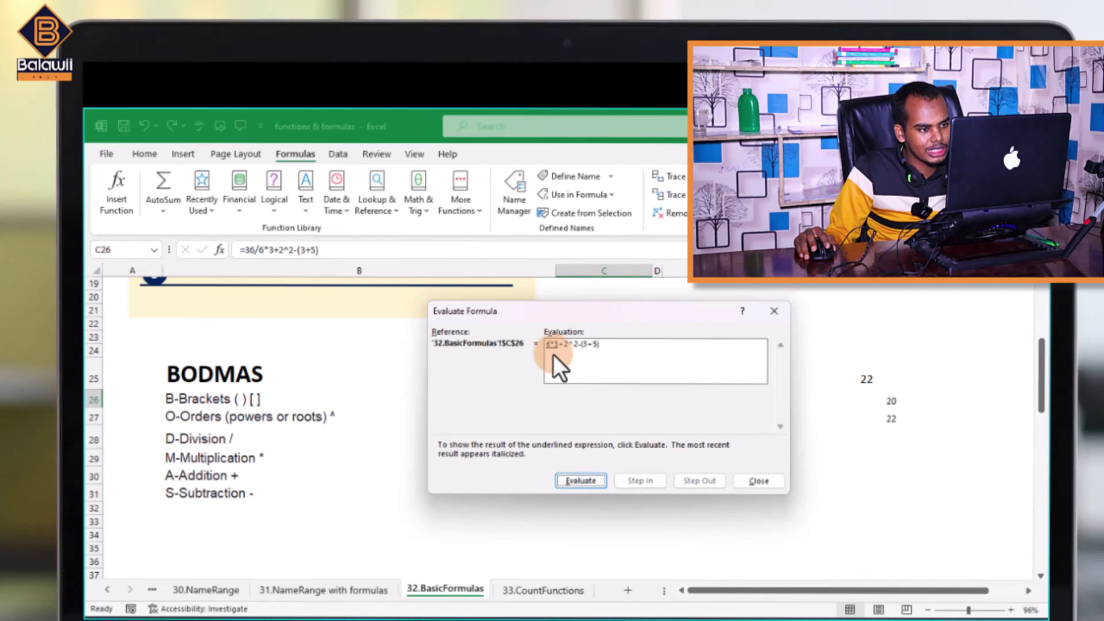
{"action": "left_click", "coordinate": [583, 481]}
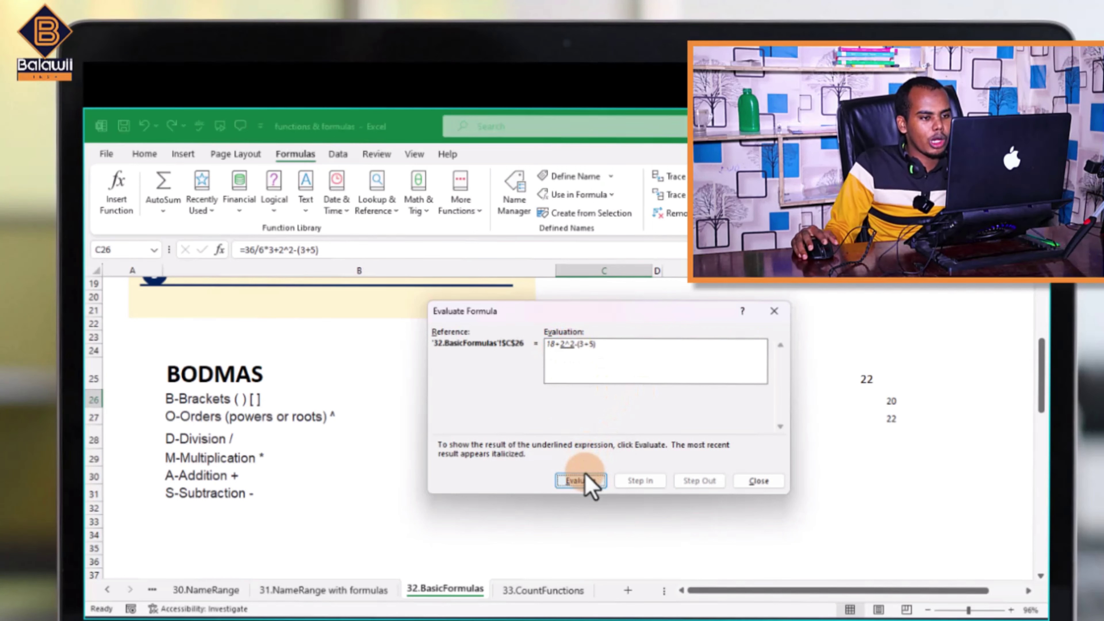
{"action": "left_click", "coordinate": [775, 311]}
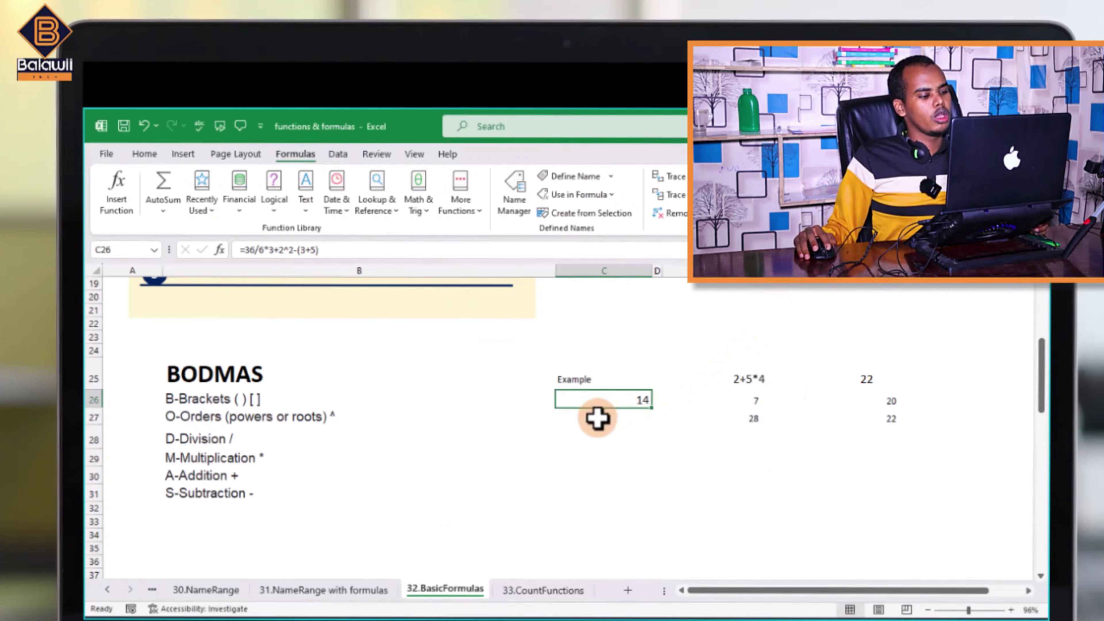
{"action": "left_click", "coordinate": [598, 418]}
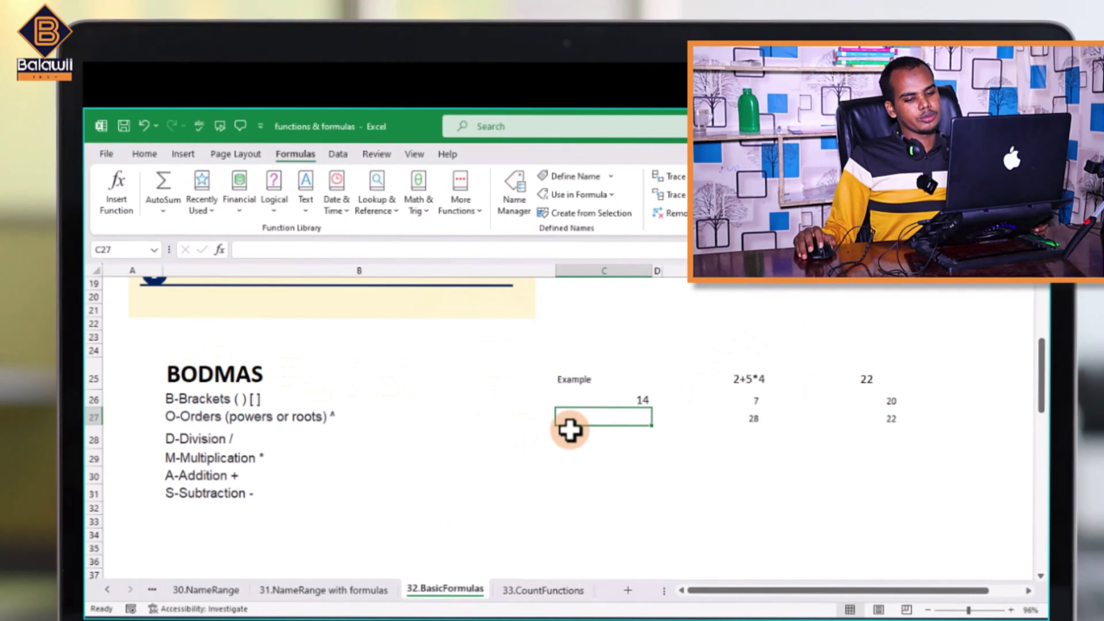
{"action": "scroll", "coordinate": [572, 431], "scroll_direction": "up", "scroll_amount": 3}
{"action": "scroll", "coordinate": [579, 444], "scroll_direction": "up", "scroll_amount": 3}
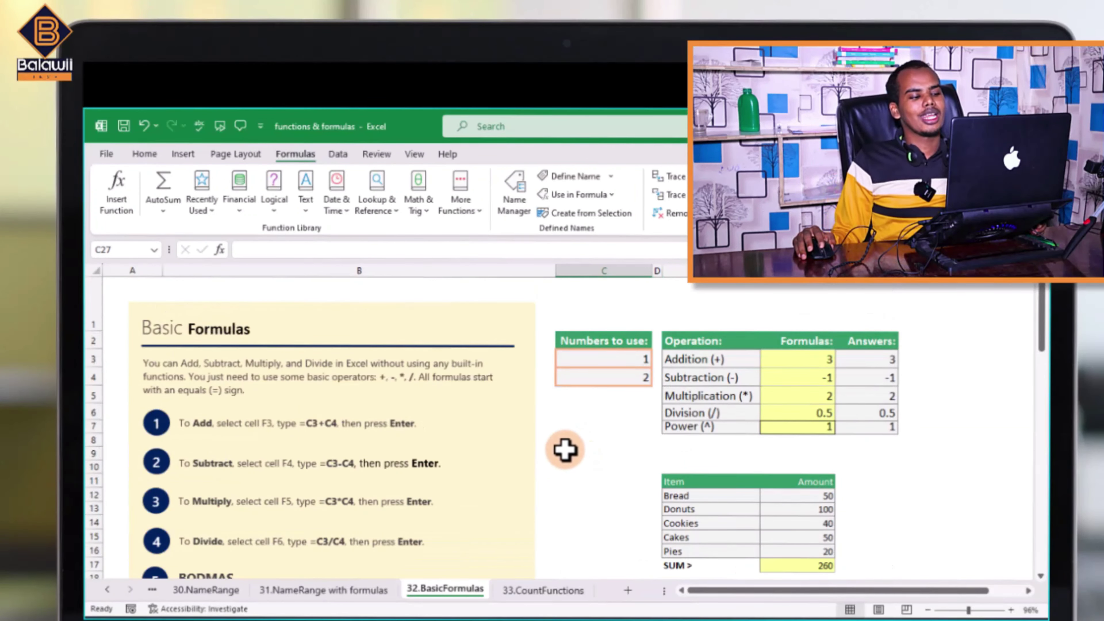
{"action": "scroll", "coordinate": [563, 457], "scroll_direction": "down", "scroll_amount": 2}
{"action": "scroll", "coordinate": [562, 456], "scroll_direction": "up", "scroll_amount": 2}
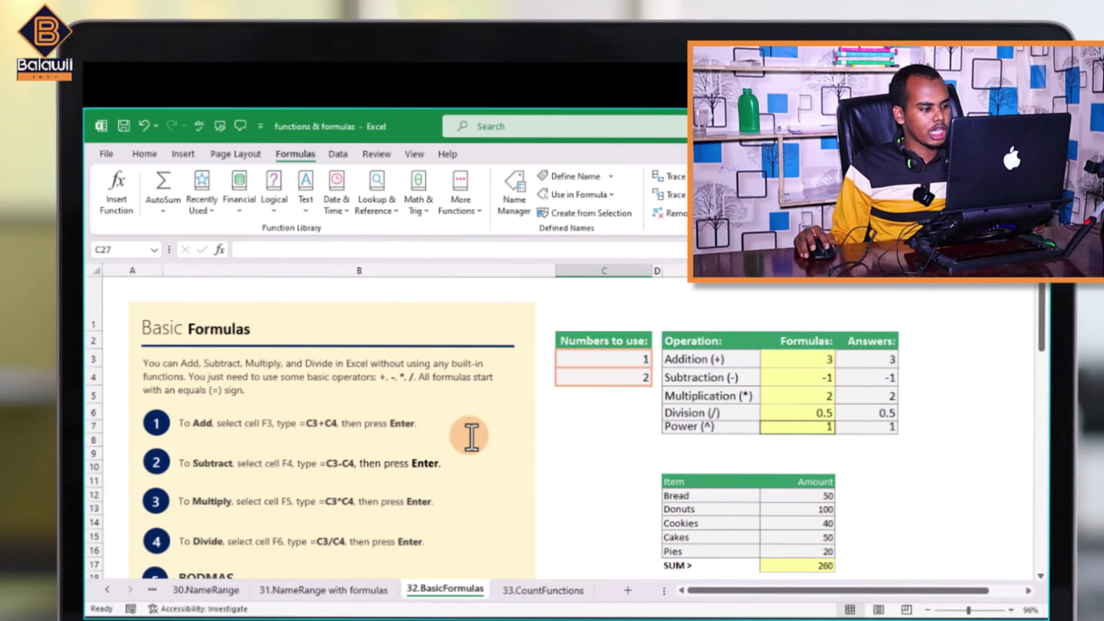
{"action": "scroll", "coordinate": [222, 505], "scroll_direction": "down", "scroll_amount": 1}
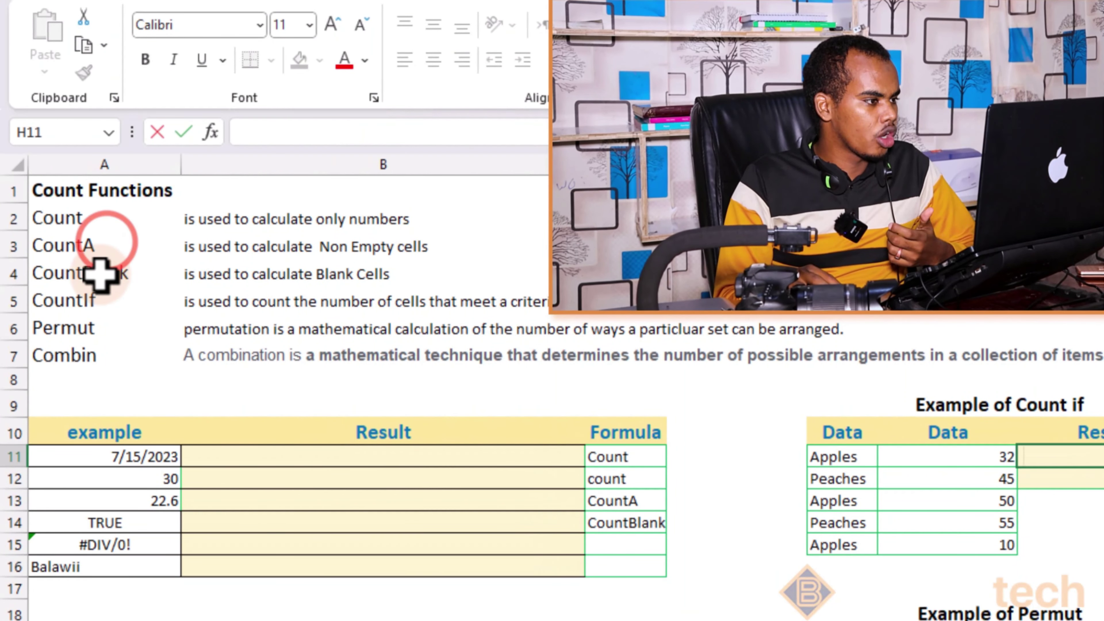
Review the CountBlank, Permut, Combin and Count names and descriptions, then select B11
{"action": "left_click", "coordinate": [100, 274]}
{"action": "left_click", "coordinate": [108, 324]}
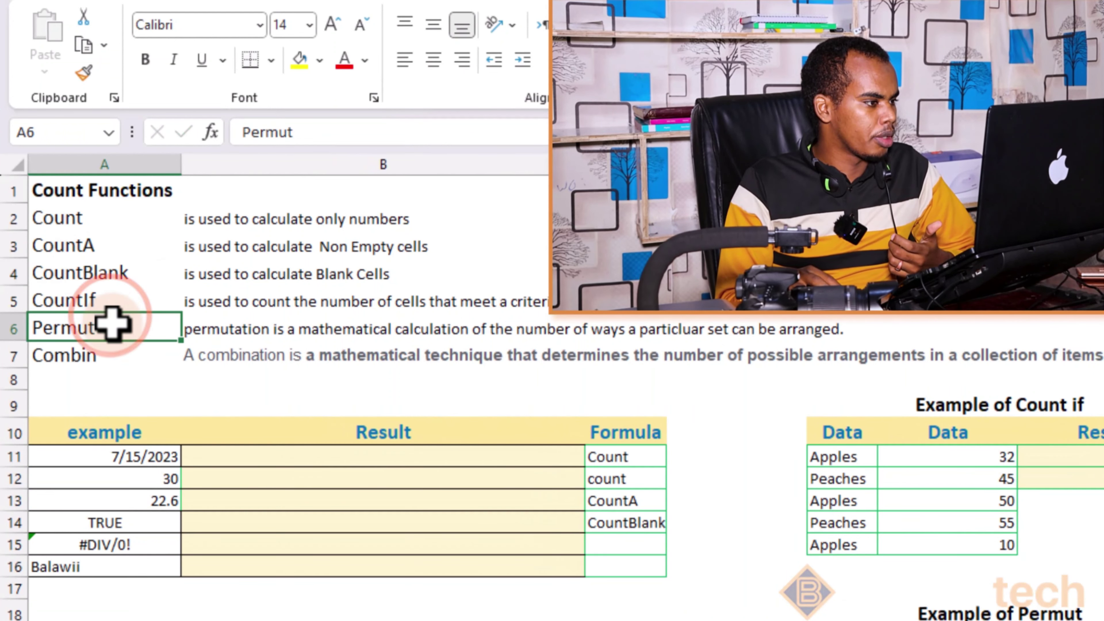
{"action": "left_click", "coordinate": [112, 362]}
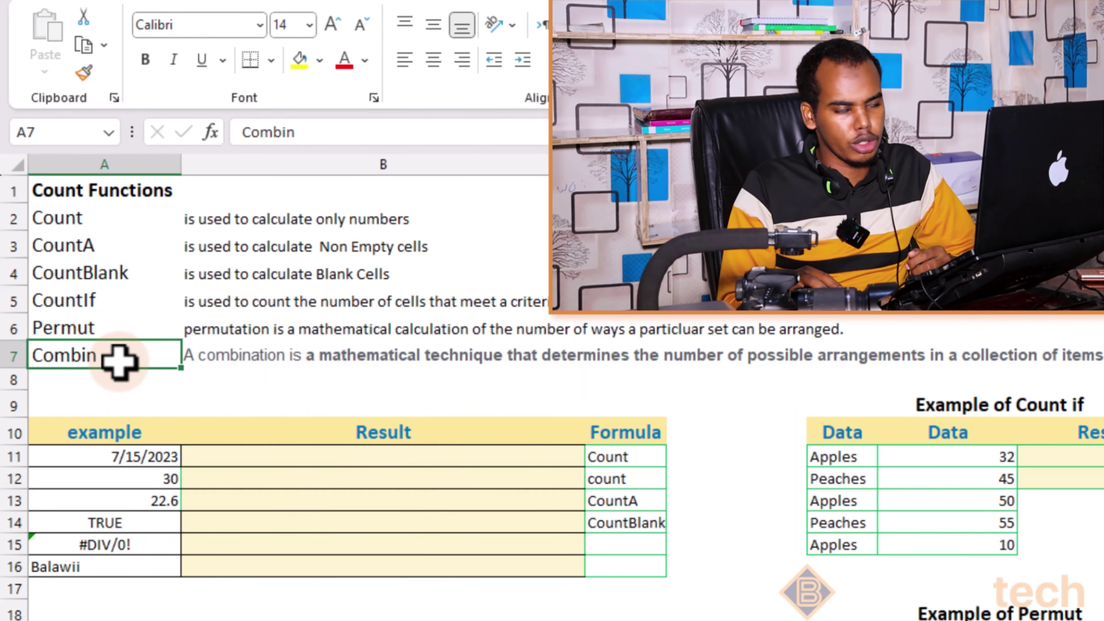
{"action": "left_click", "coordinate": [106, 227]}
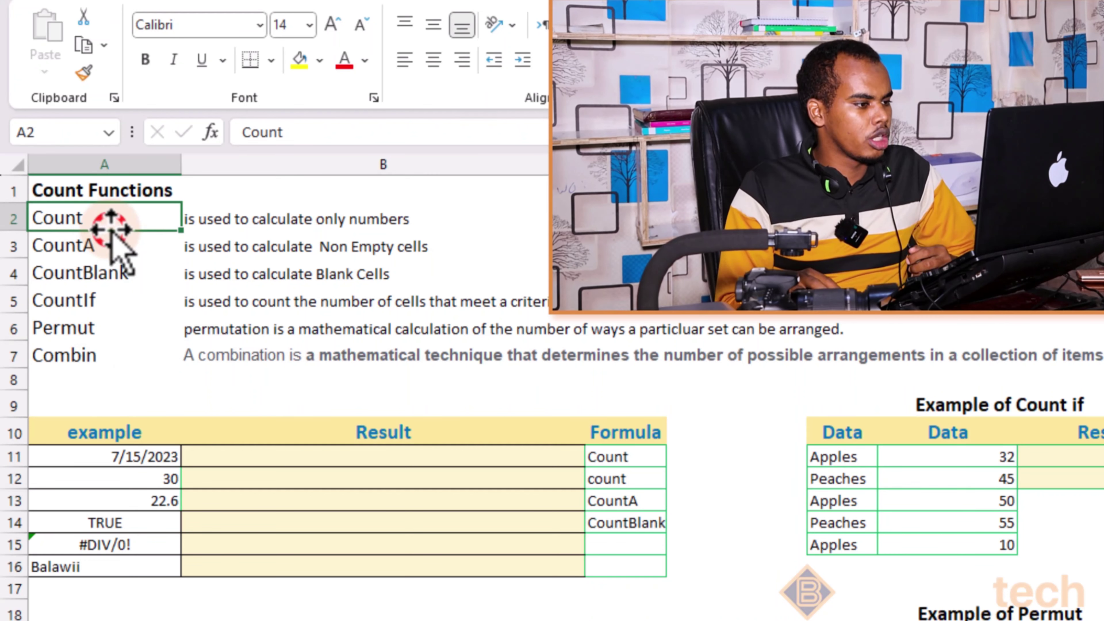
{"action": "left_click", "coordinate": [256, 462]}
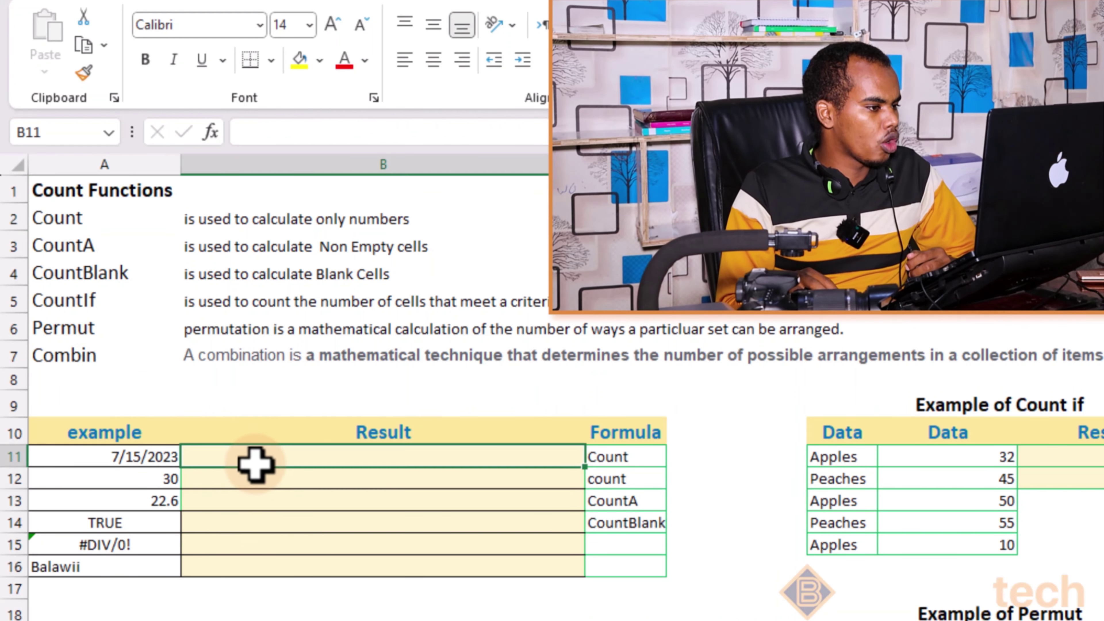
{"action": "left_click", "coordinate": [103, 224]}
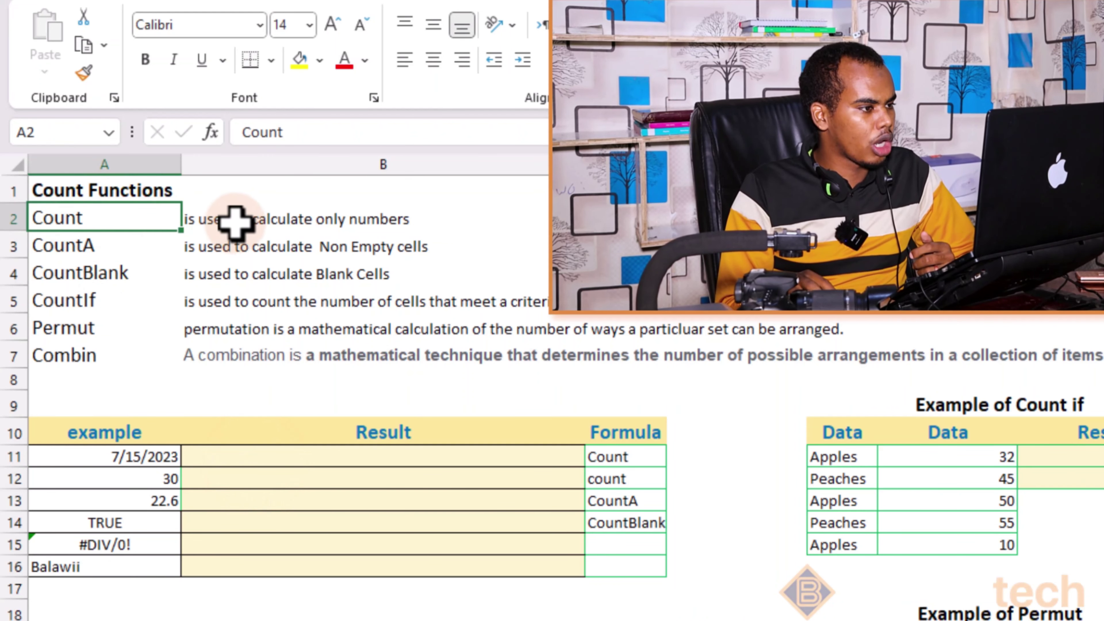
{"action": "left_click", "coordinate": [342, 223]}
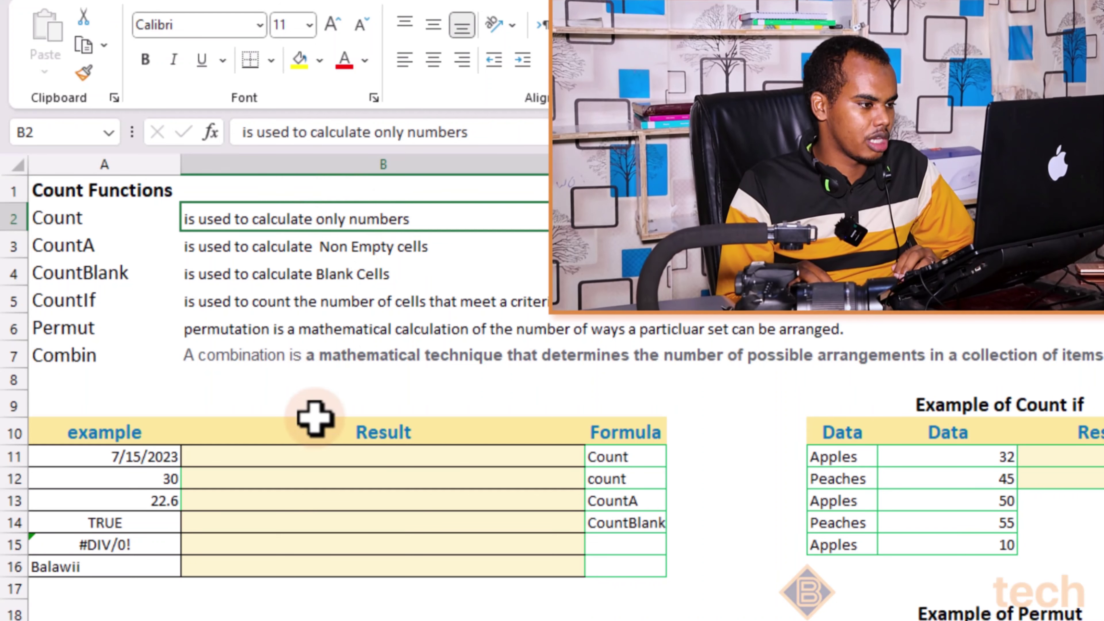
{"action": "left_click", "coordinate": [318, 457]}
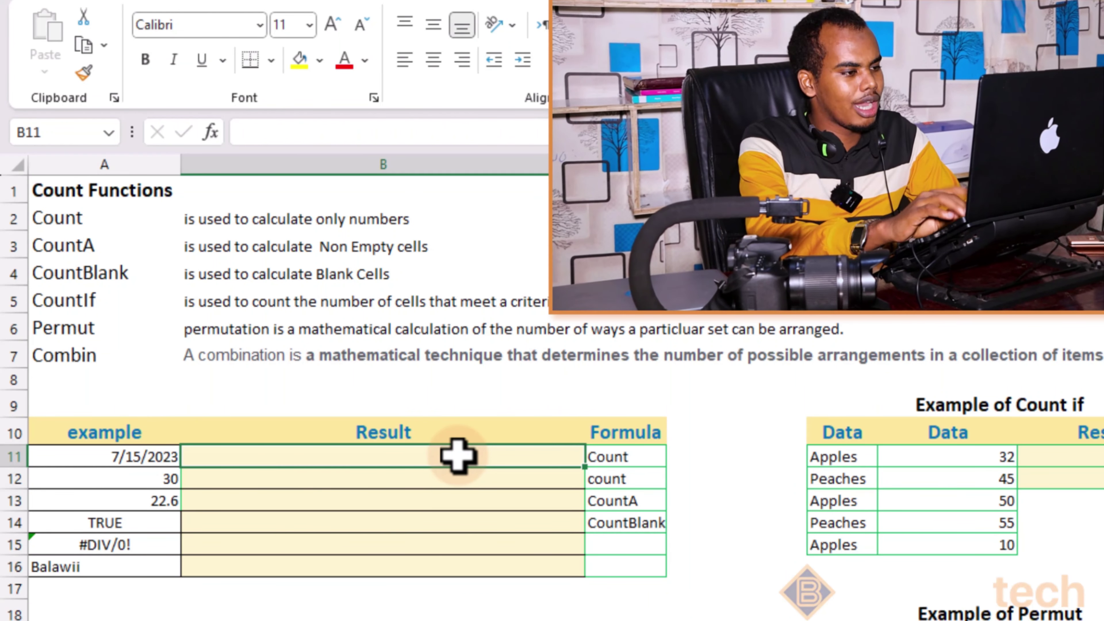
Enter =COUNT(A11:A16) in B11, returning 3
{"action": "type", "text": "="}
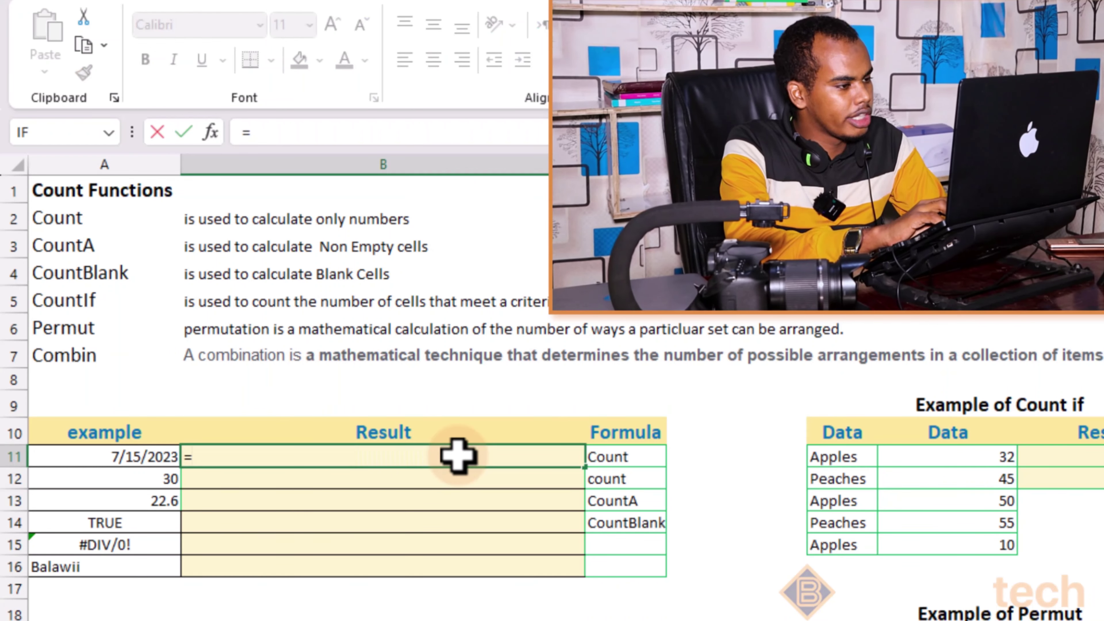
{"action": "type", "text": "count"}
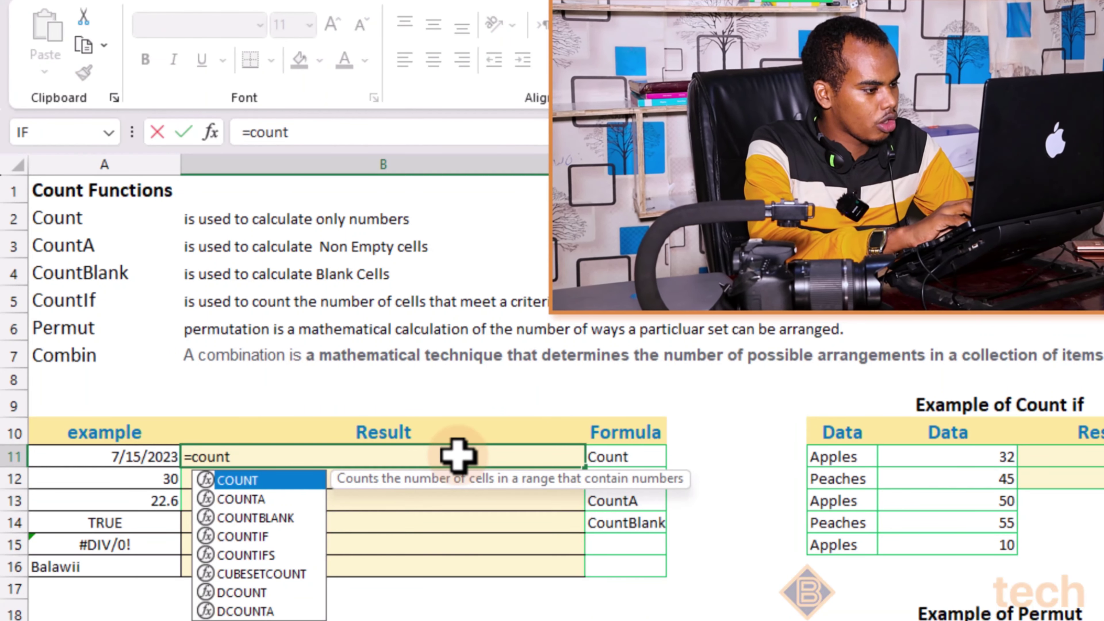
{"action": "key", "text": "Tab"}
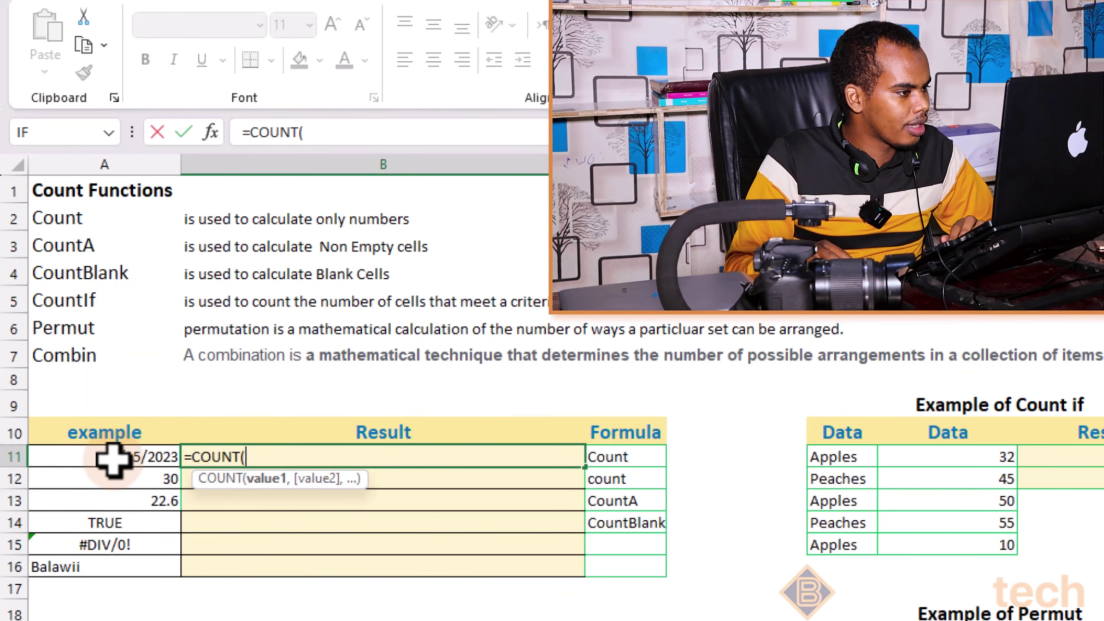
{"action": "left_click_drag", "start_coordinate": [112, 457], "coordinate": [123, 558]}
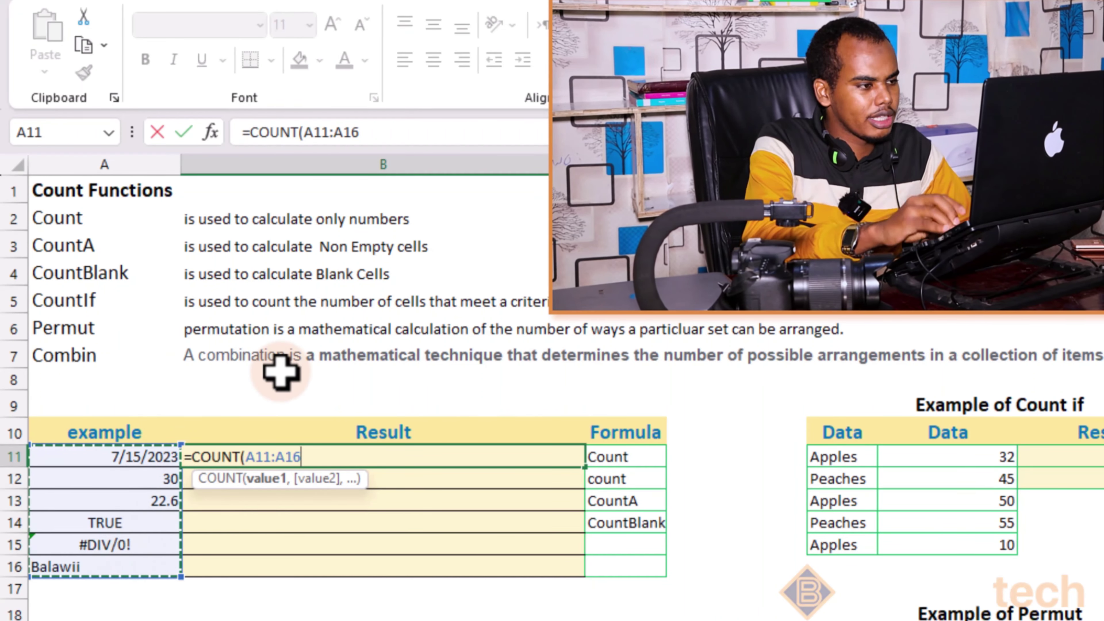
{"action": "key", "text": "Return"}
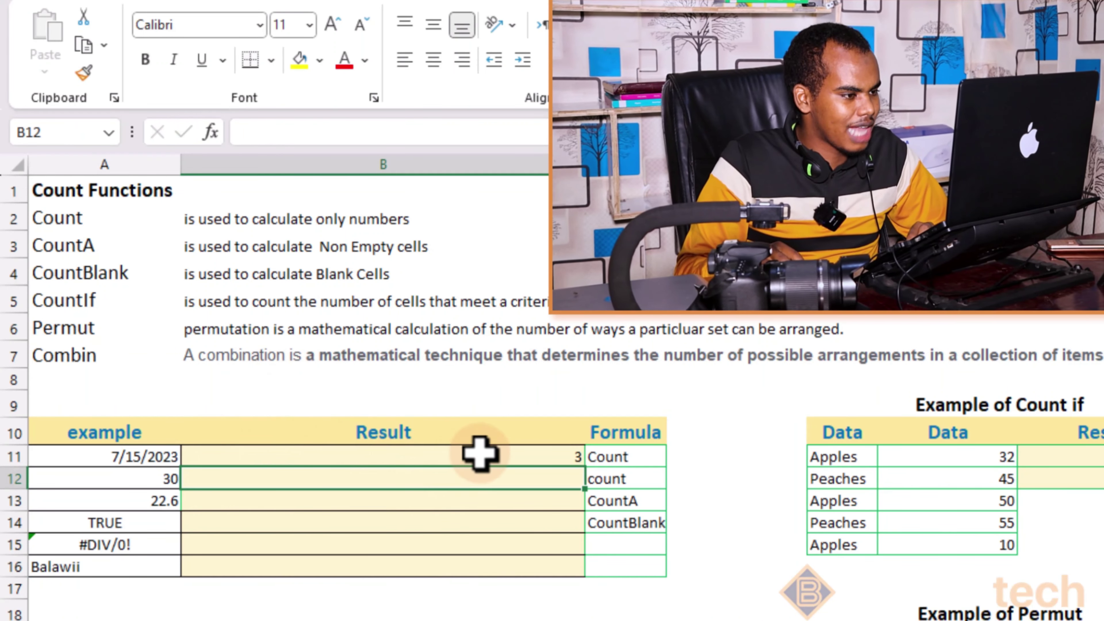
{"action": "left_click", "coordinate": [480, 453]}
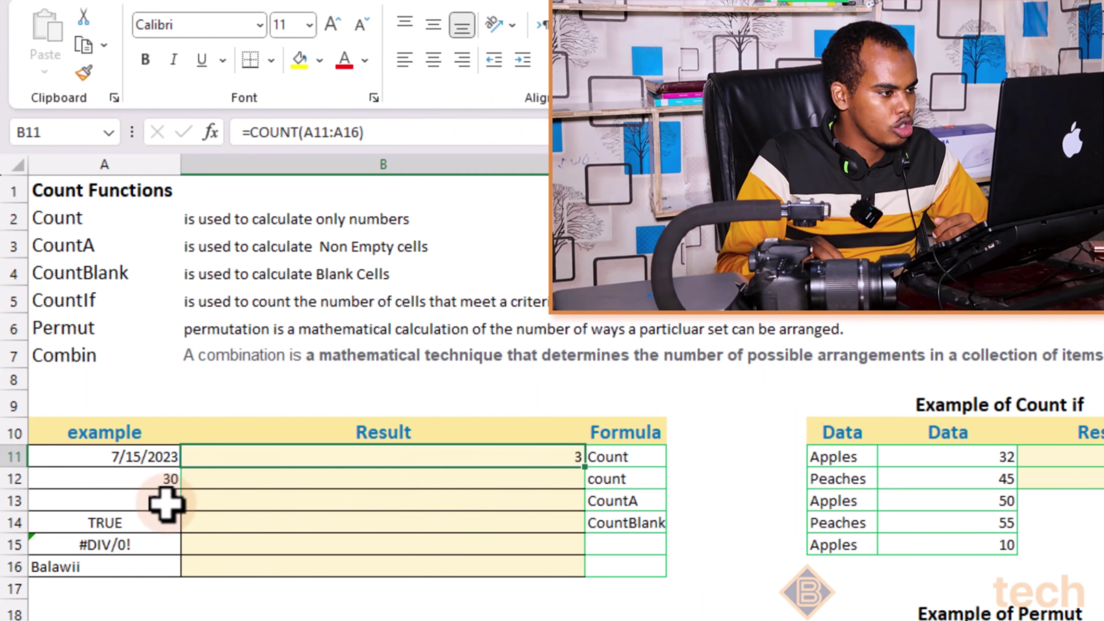
{"action": "left_click", "coordinate": [524, 478]}
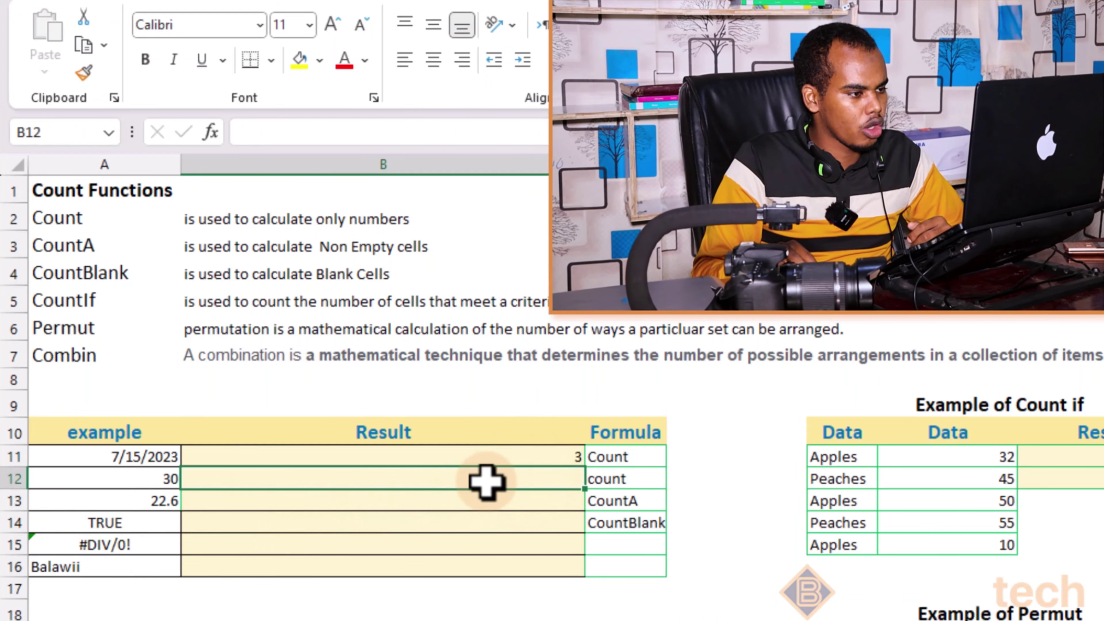
Enter =COUNT(A14:A16) in B12, returning 0
{"action": "type", "text": "=count"}
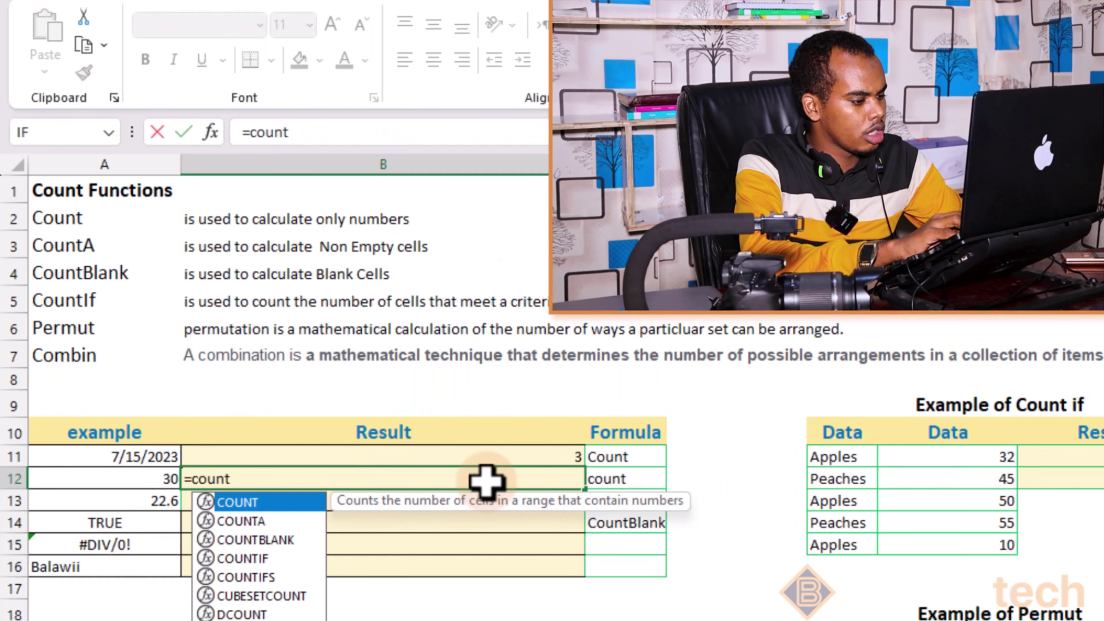
{"action": "key", "text": "Tab"}
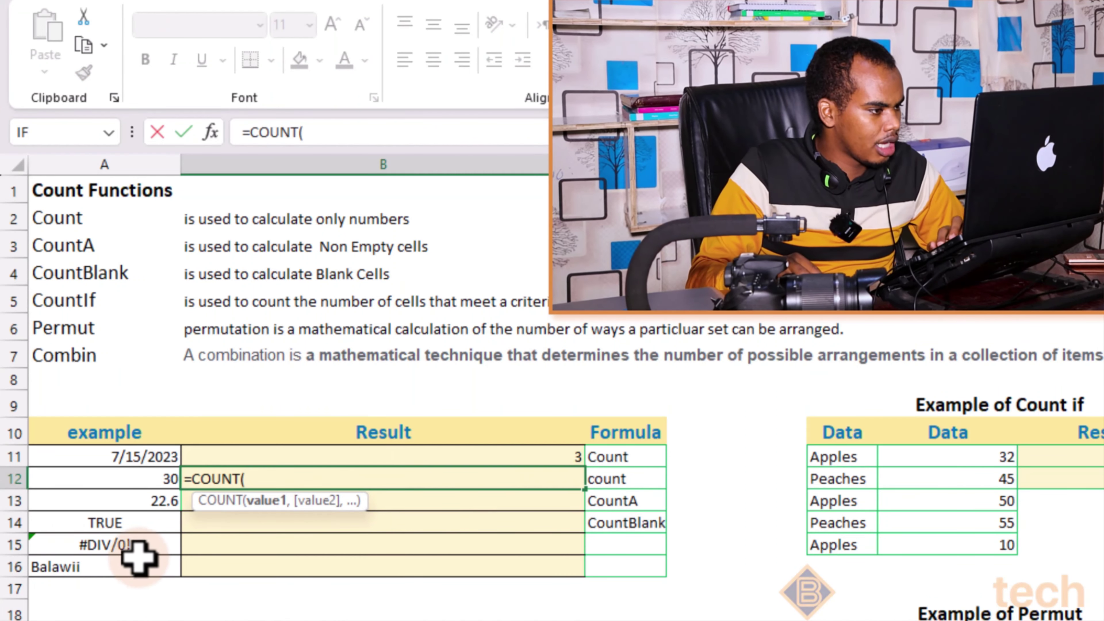
{"action": "left_click", "coordinate": [130, 520]}
{"action": "left_click_drag", "start_coordinate": [130, 520], "coordinate": [133, 560]}
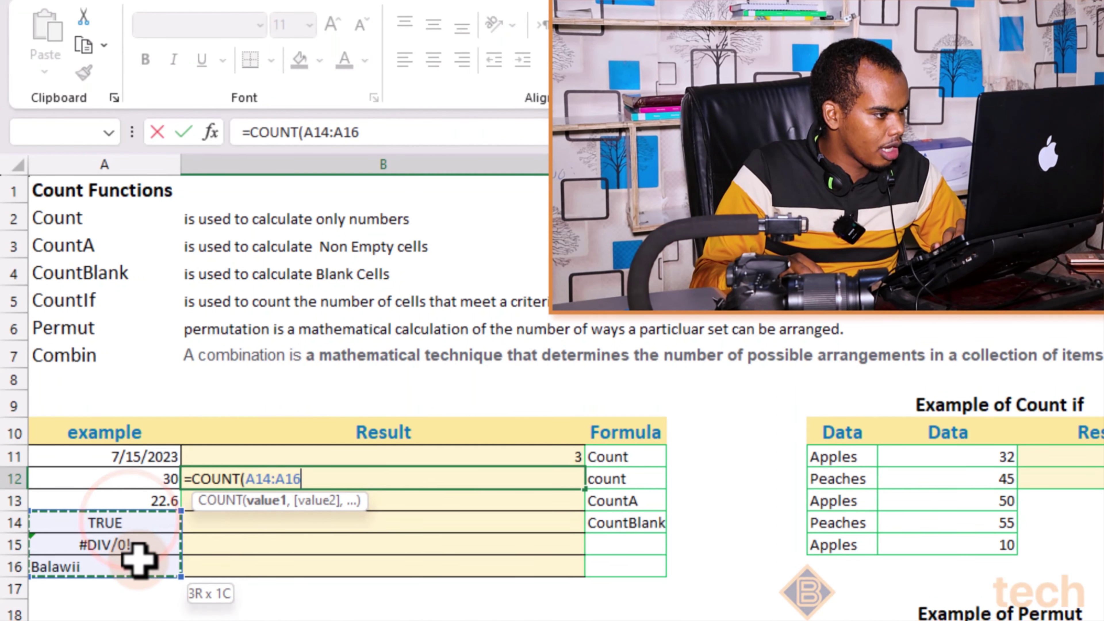
{"action": "key", "text": "Return"}
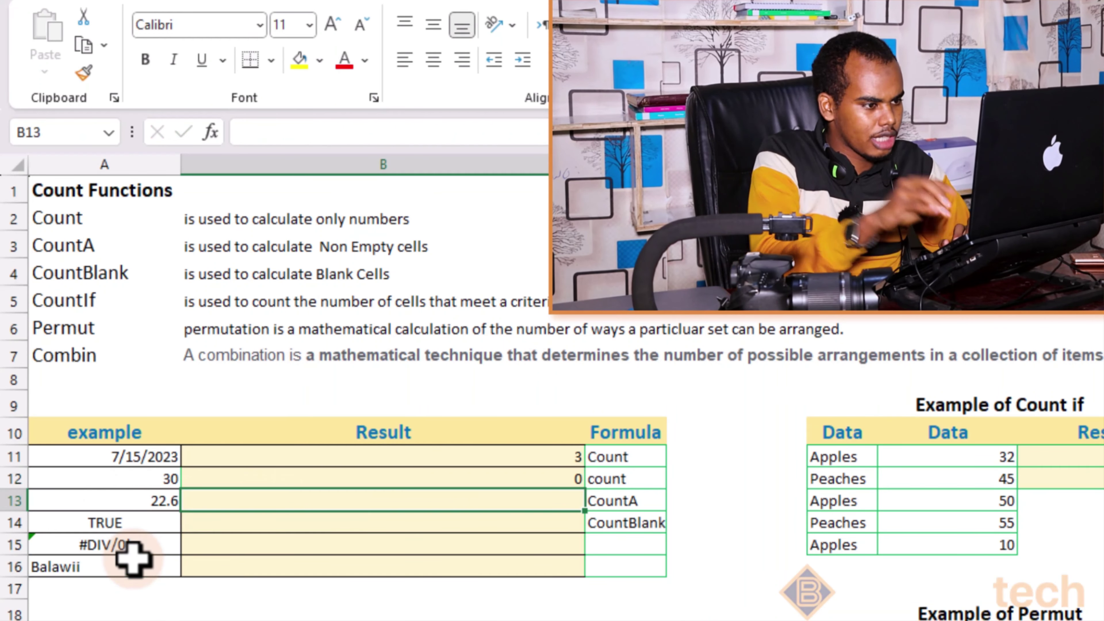
{"action": "left_click", "coordinate": [525, 477]}
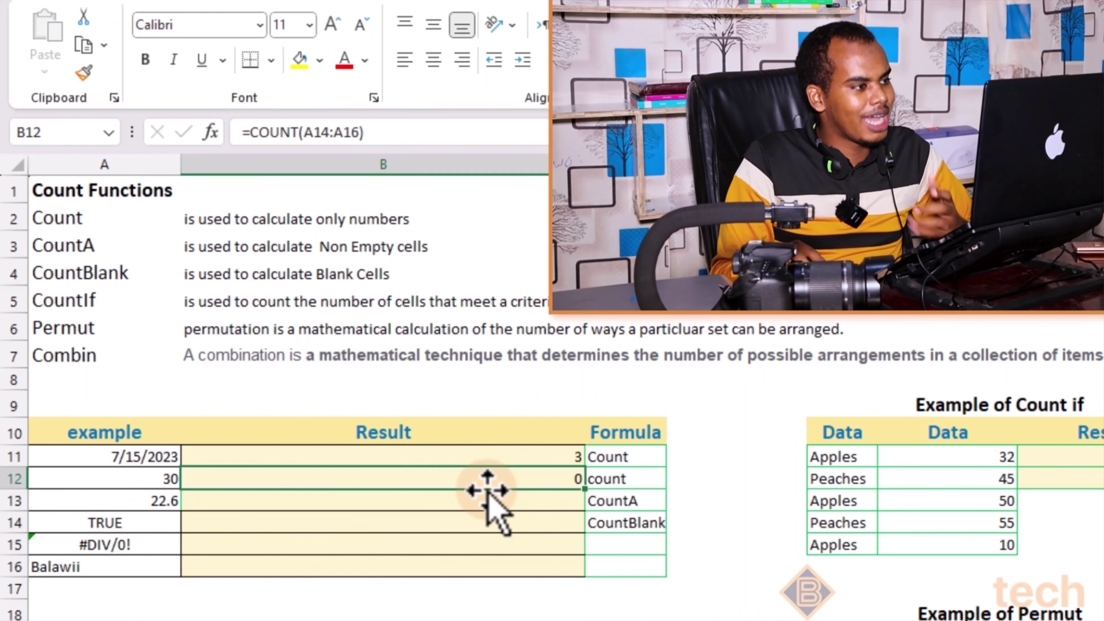
{"action": "left_click", "coordinate": [327, 222]}
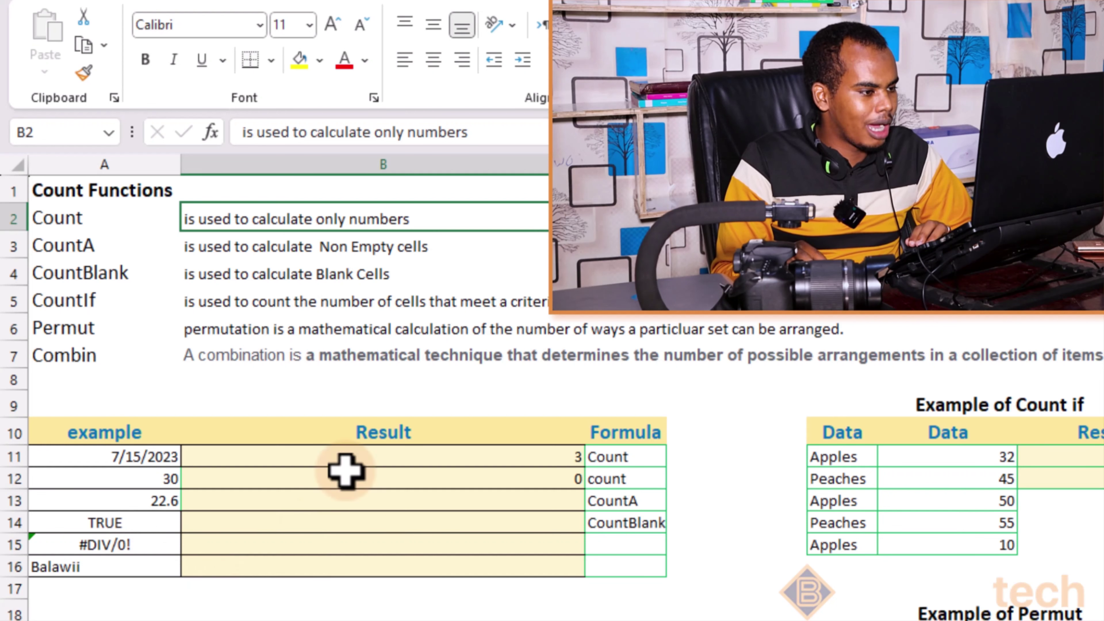
Enter =COUNTA(A11:A16) in B13 after reading the CountA description, returning 5
{"action": "left_click", "coordinate": [430, 503]}
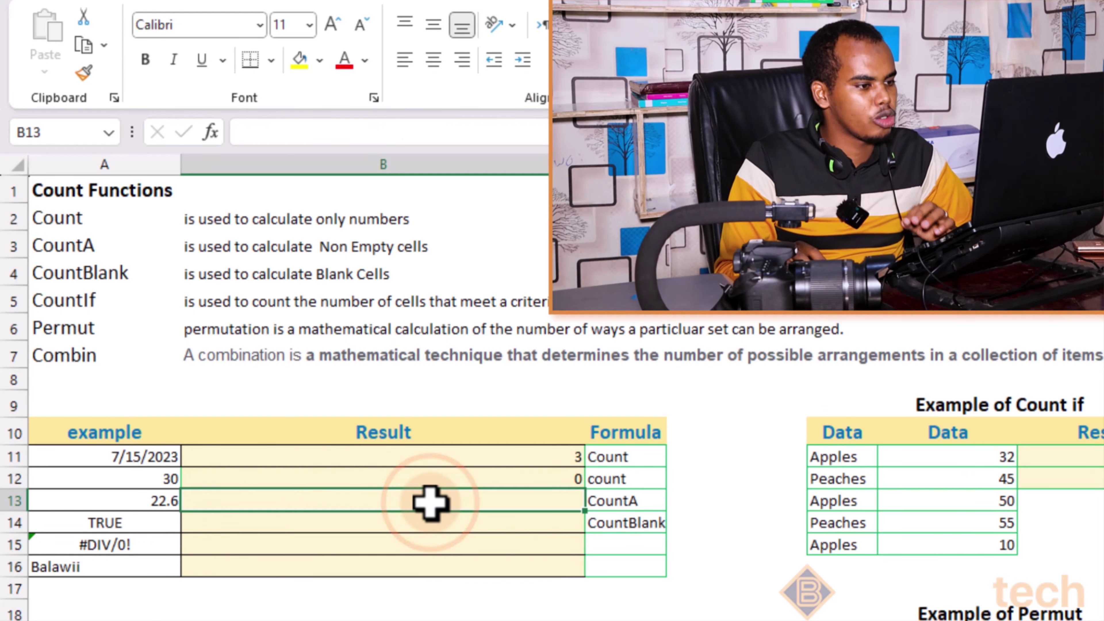
{"action": "left_click", "coordinate": [112, 247]}
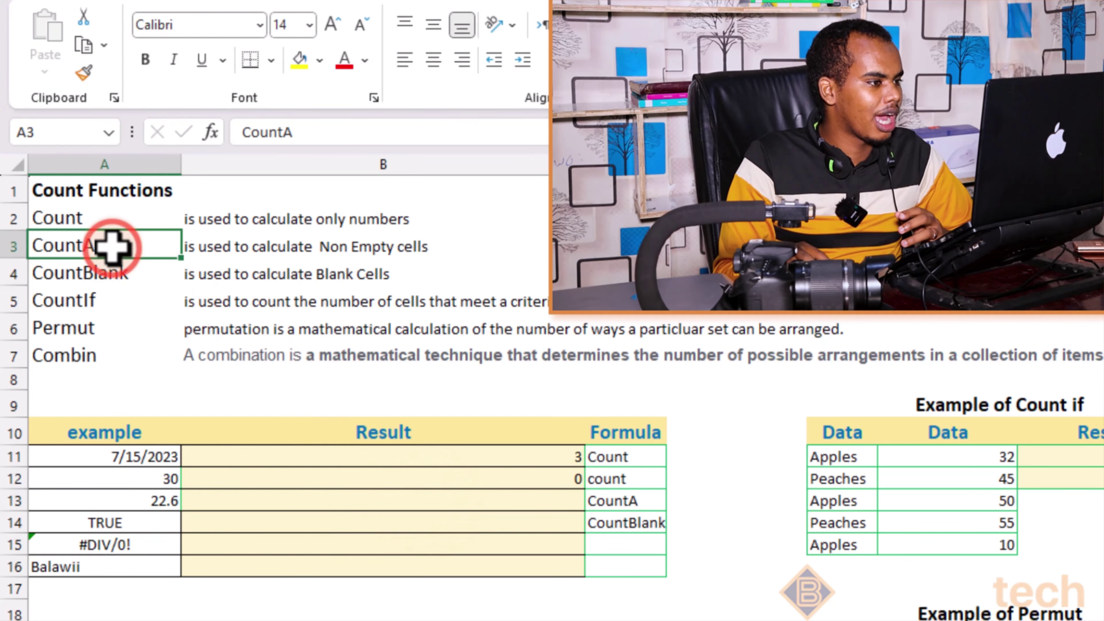
{"action": "left_click", "coordinate": [239, 248]}
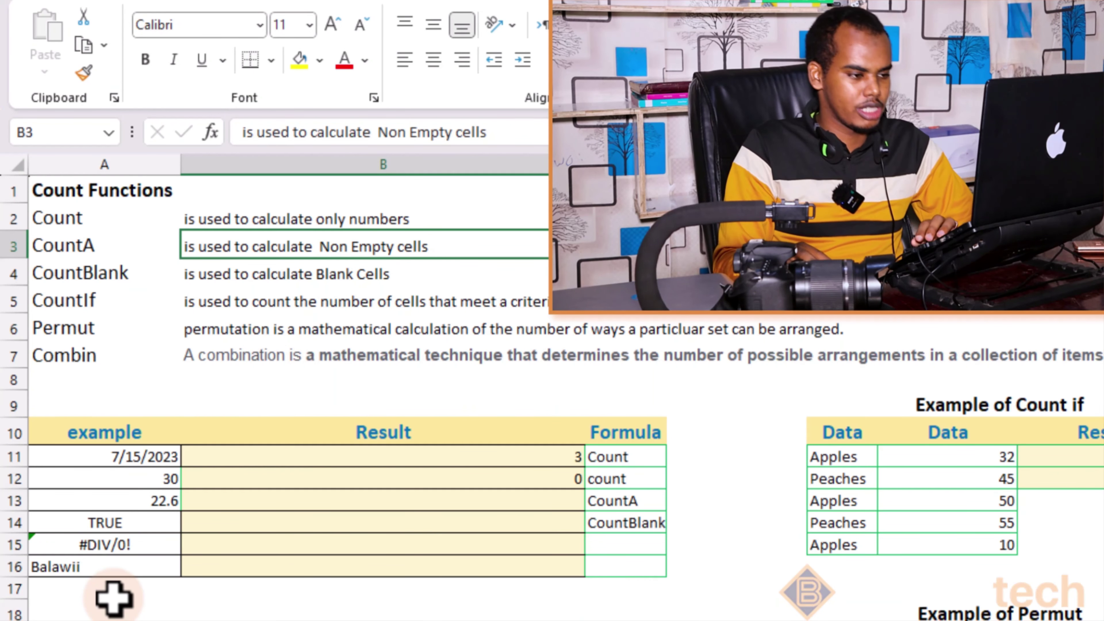
{"action": "left_click", "coordinate": [438, 503]}
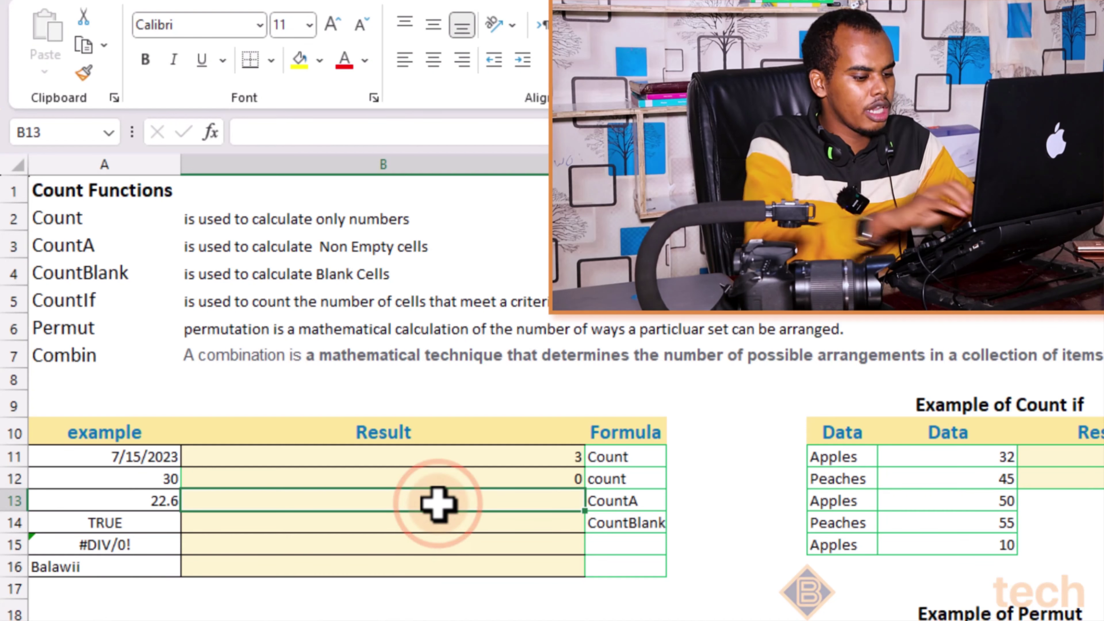
{"action": "type", "text": "=count"}
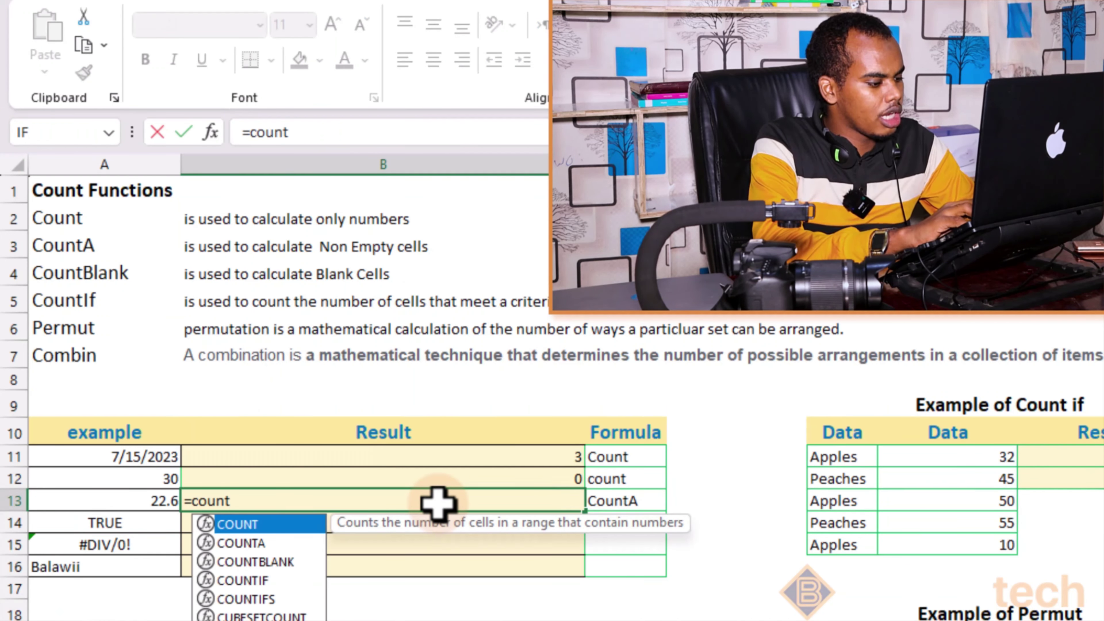
{"action": "type", "text": "a"}
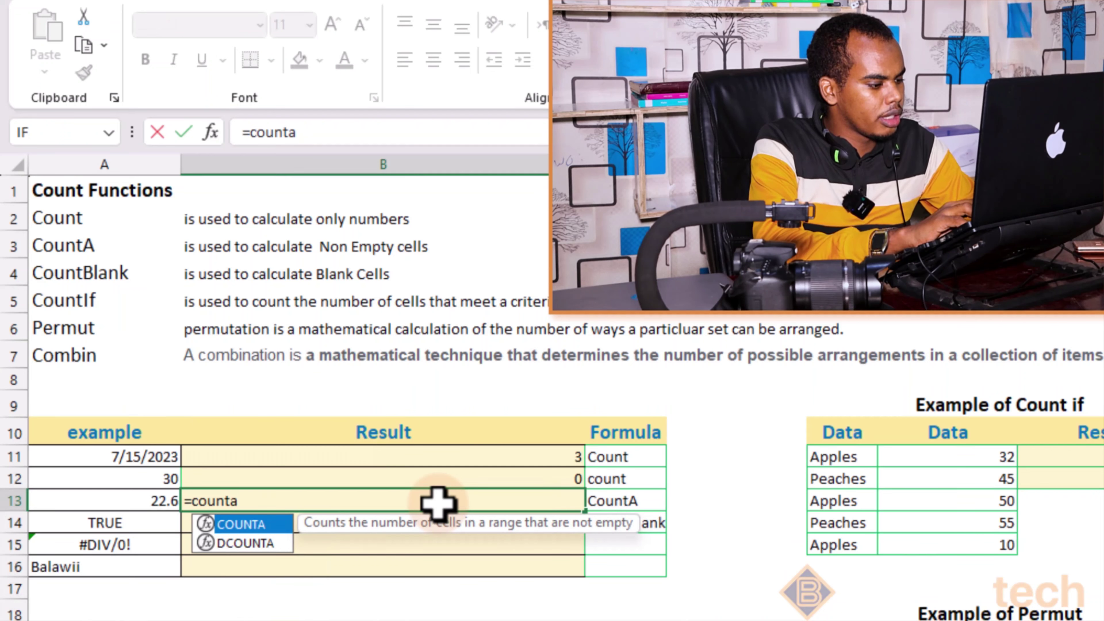
{"action": "key", "text": "Tab"}
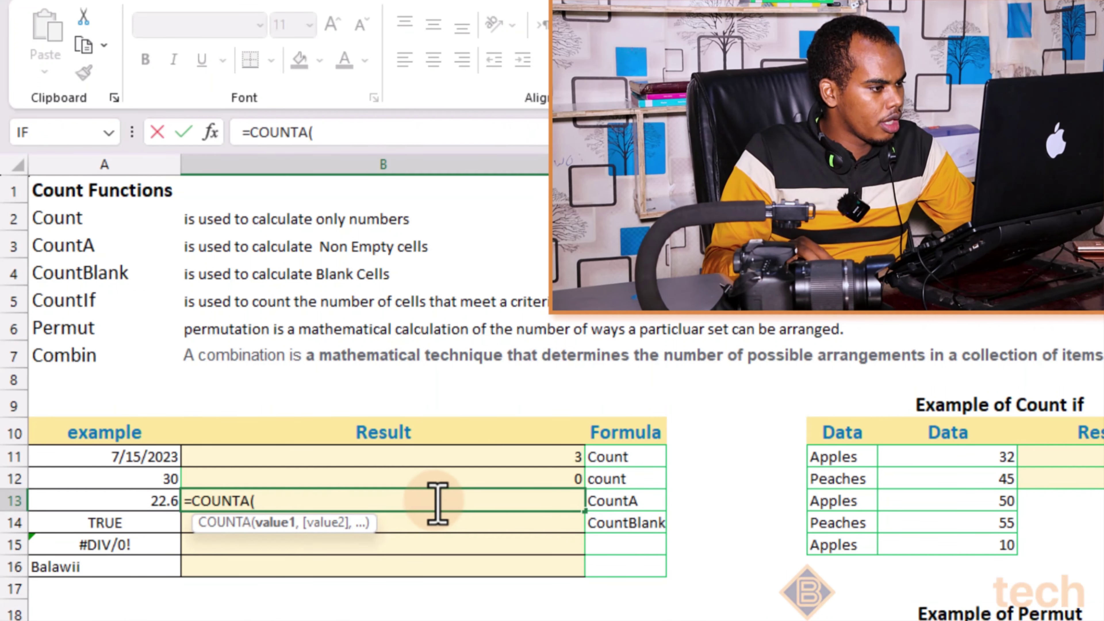
{"action": "left_click", "coordinate": [155, 452]}
{"action": "left_click_drag", "start_coordinate": [155, 477], "coordinate": [140, 559]}
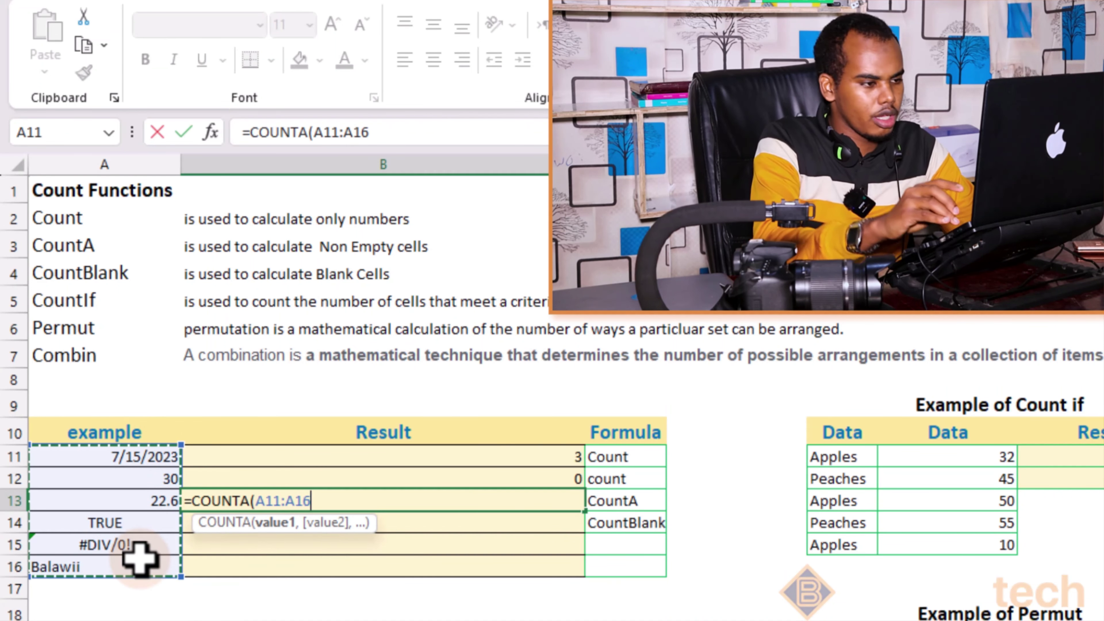
{"action": "key", "text": "Return"}
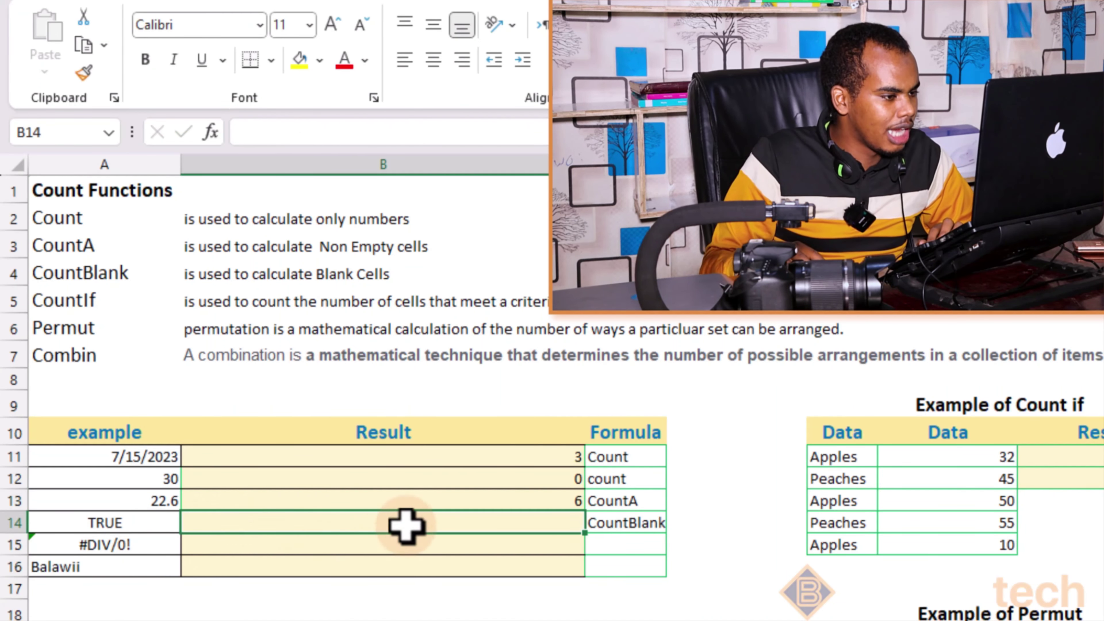
{"action": "left_click", "coordinate": [459, 502]}
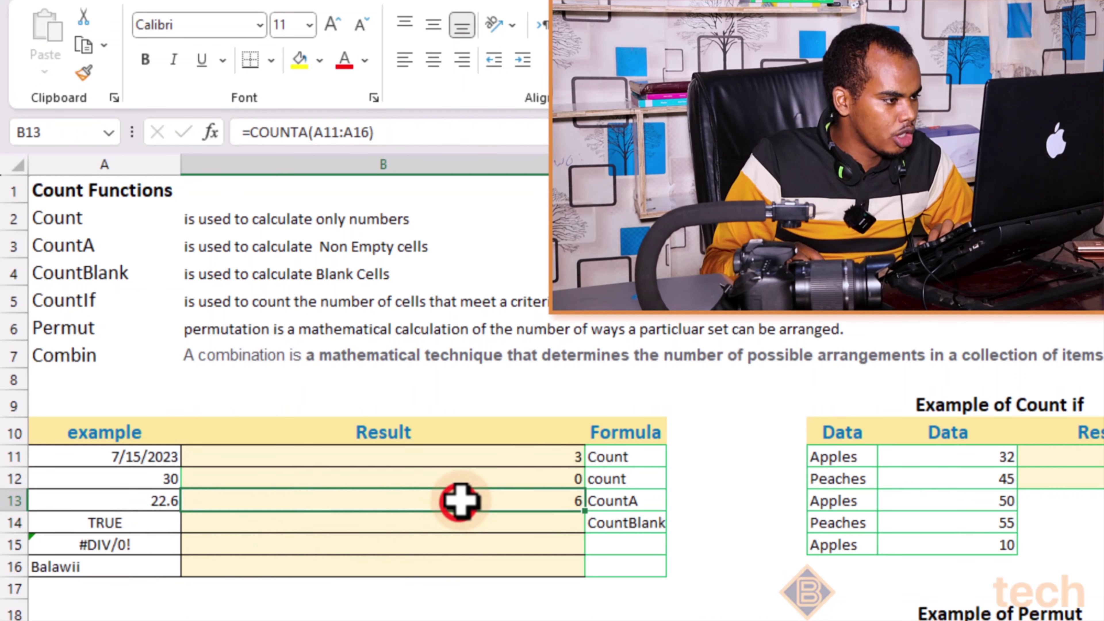
Clear the 30 from A12 so the first COUNT result drops to 2
{"action": "left_click", "coordinate": [147, 478]}
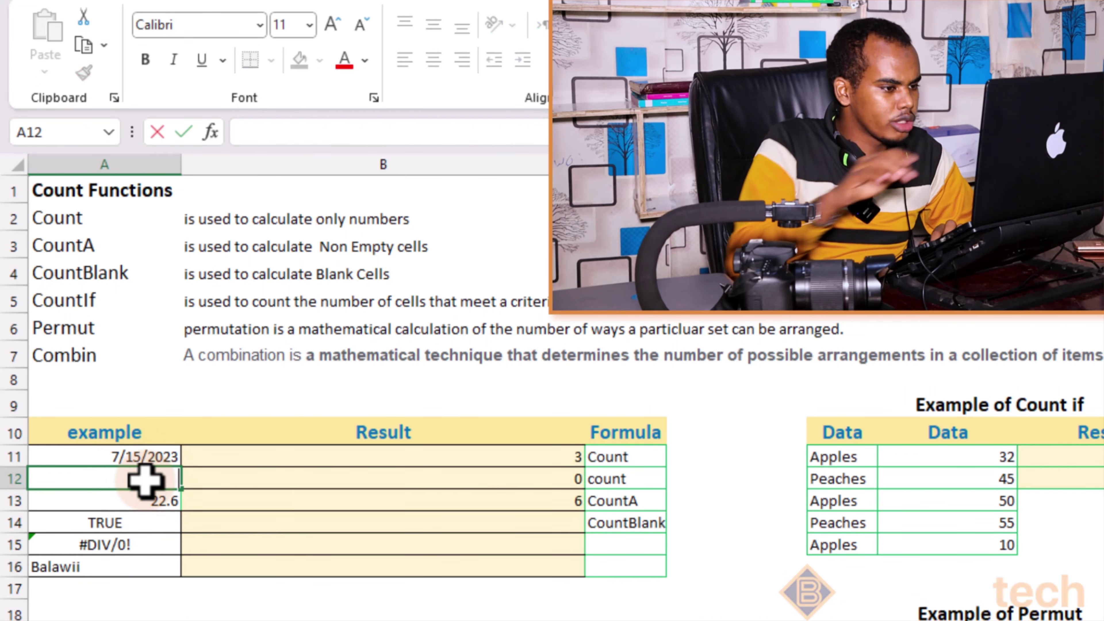
{"action": "key", "text": "Delete"}
{"action": "key", "text": "Return"}
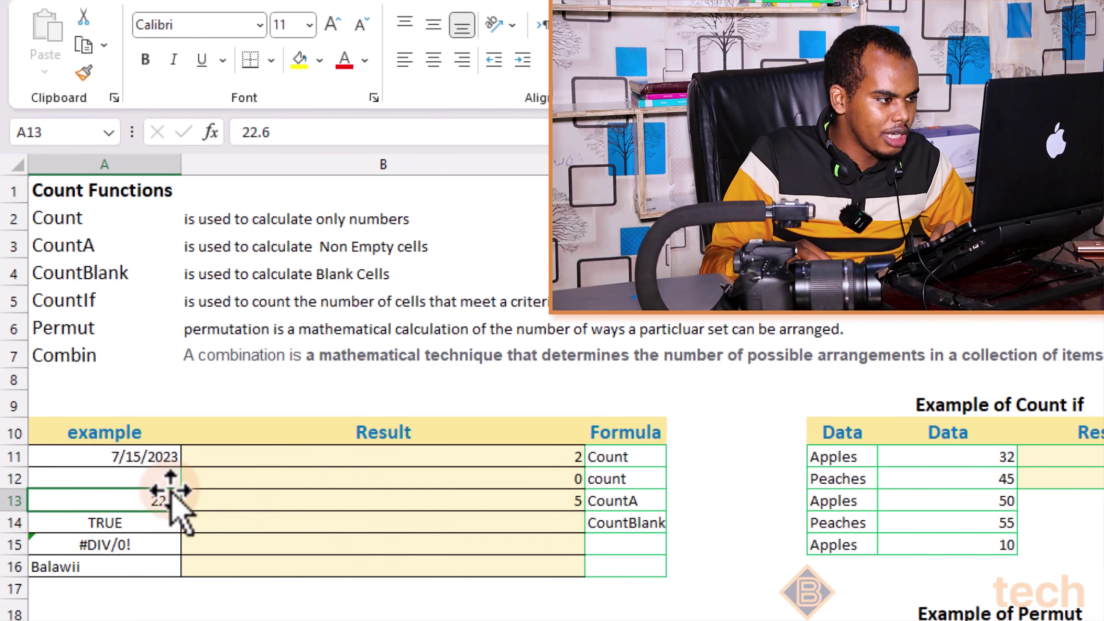
{"action": "left_click", "coordinate": [153, 482]}
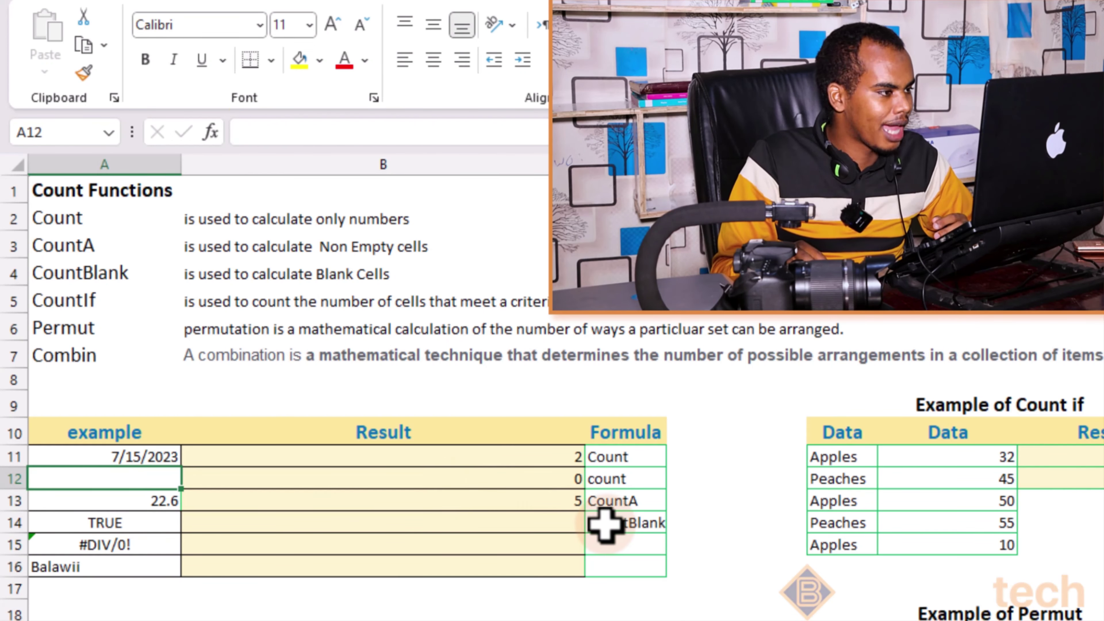
{"action": "left_click", "coordinate": [94, 289]}
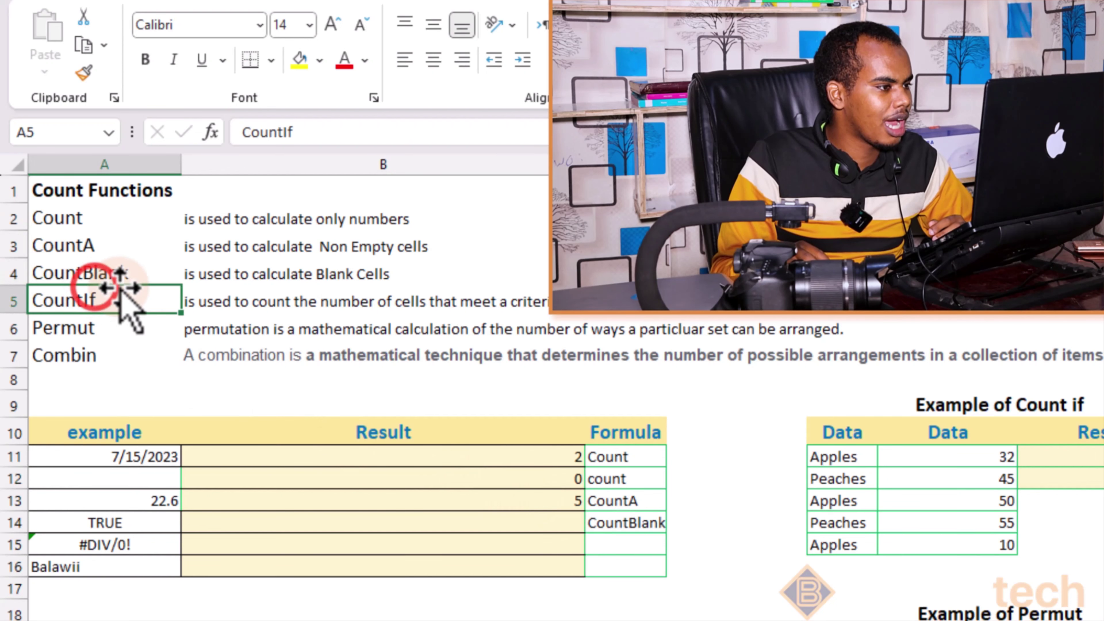
{"action": "left_click", "coordinate": [126, 275]}
{"action": "left_click", "coordinate": [246, 282]}
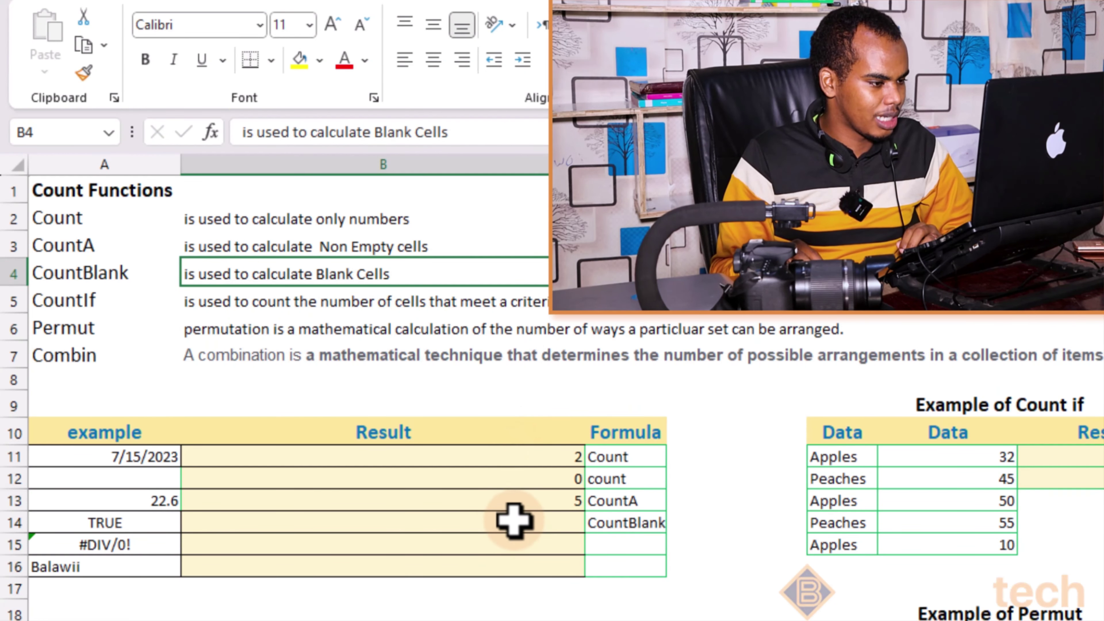
Enter =COUNTBLANK(A11:A16) in B14 to count the blank cells
{"action": "left_click", "coordinate": [514, 524]}
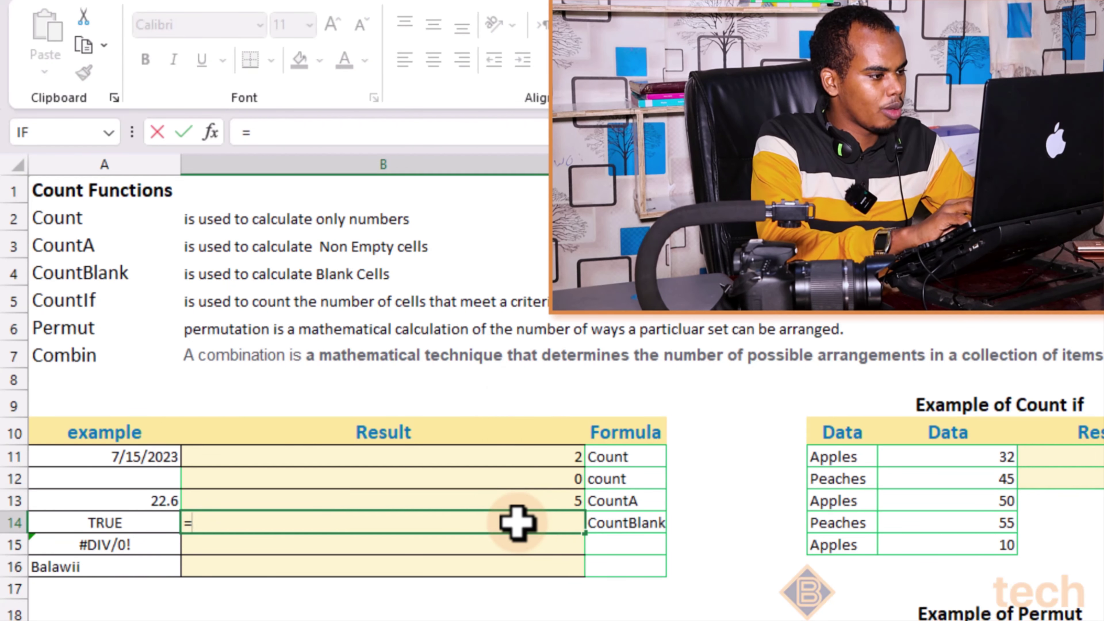
{"action": "type", "text": "countb"}
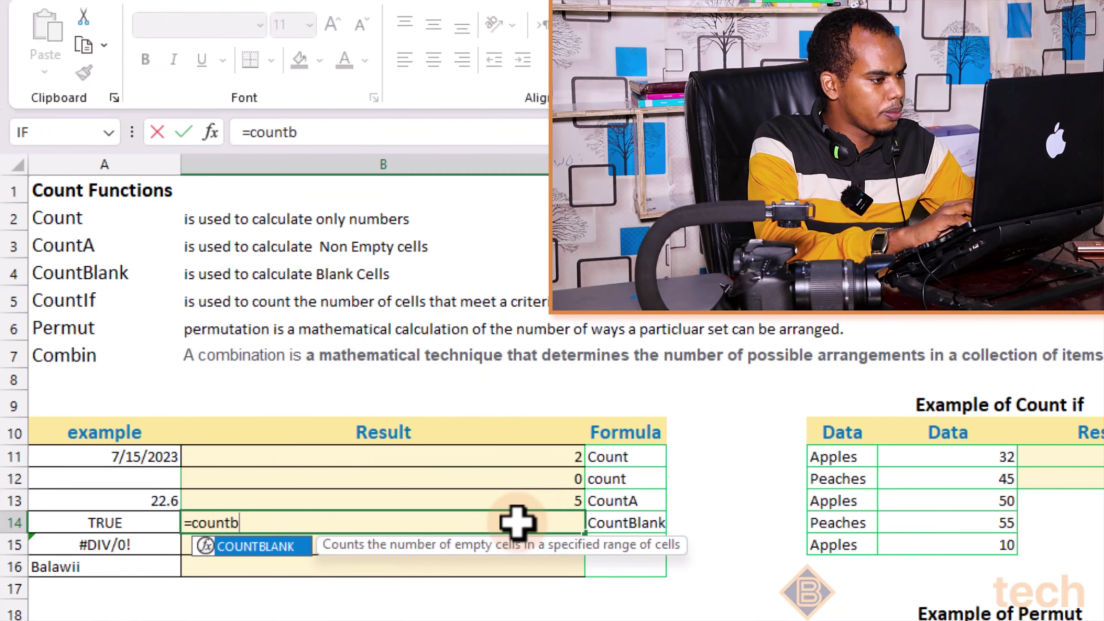
{"action": "key", "text": "Tab"}
{"action": "left_click_drag", "start_coordinate": [105, 457], "coordinate": [119, 563]}
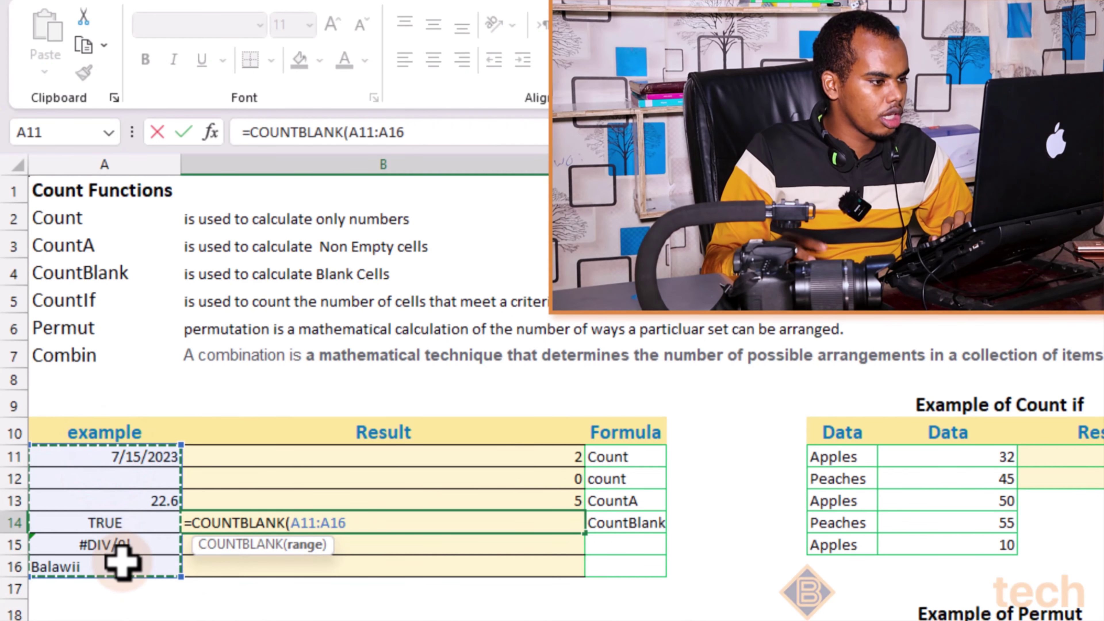
{"action": "key", "text": "Return"}
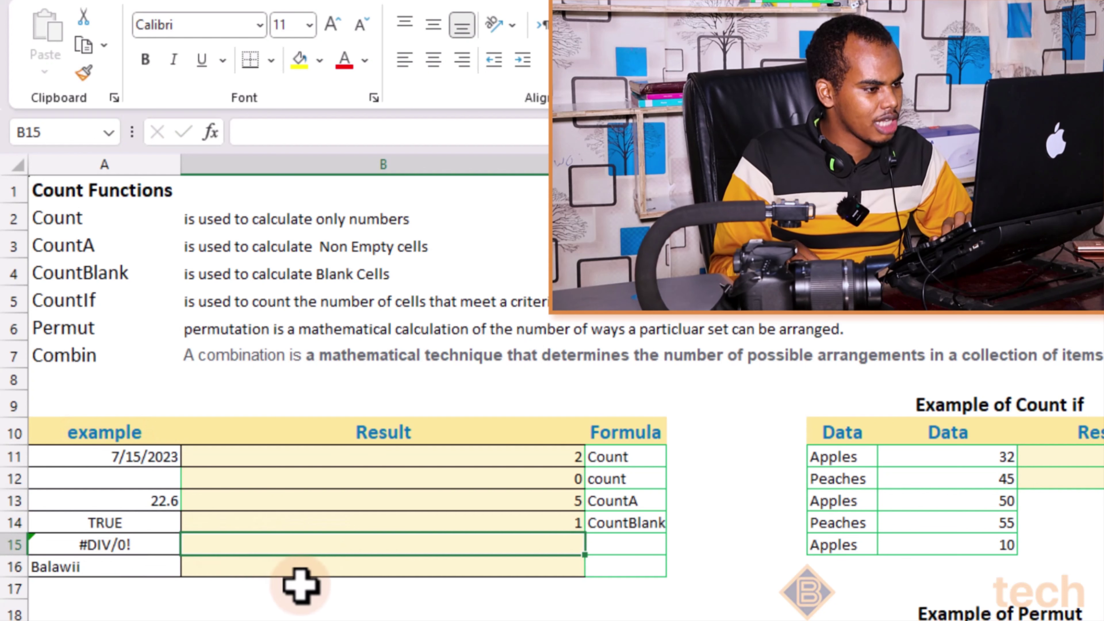
{"action": "left_click", "coordinate": [474, 527]}
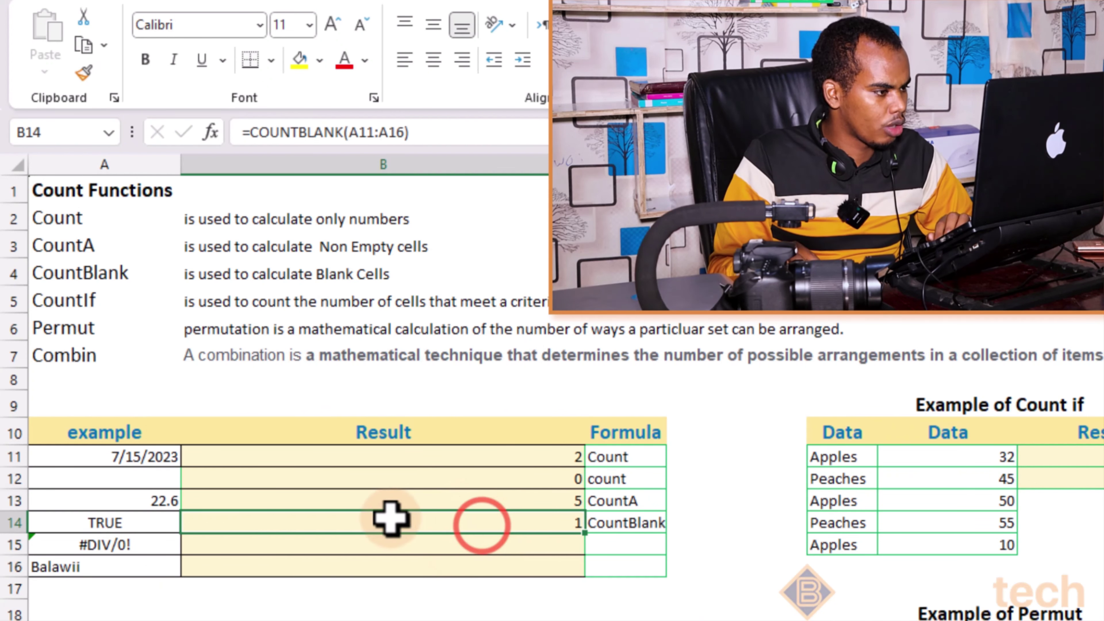
Clear TRUE from A14 so the blank count becomes 2 and CountA drops to 4
{"action": "left_click", "coordinate": [148, 525]}
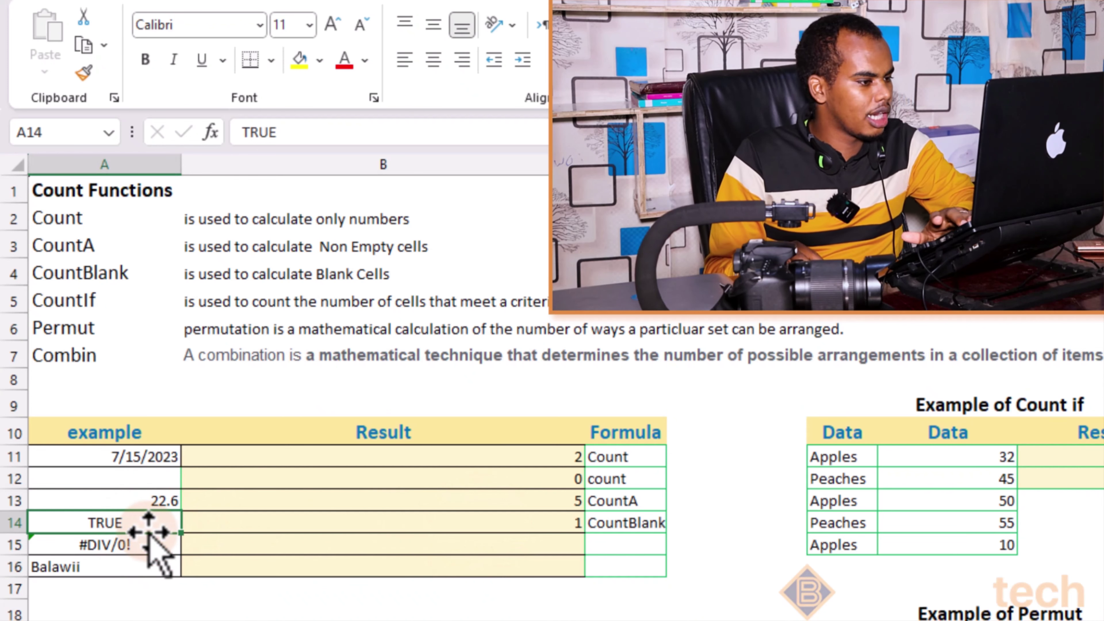
{"action": "key", "text": "Delete"}
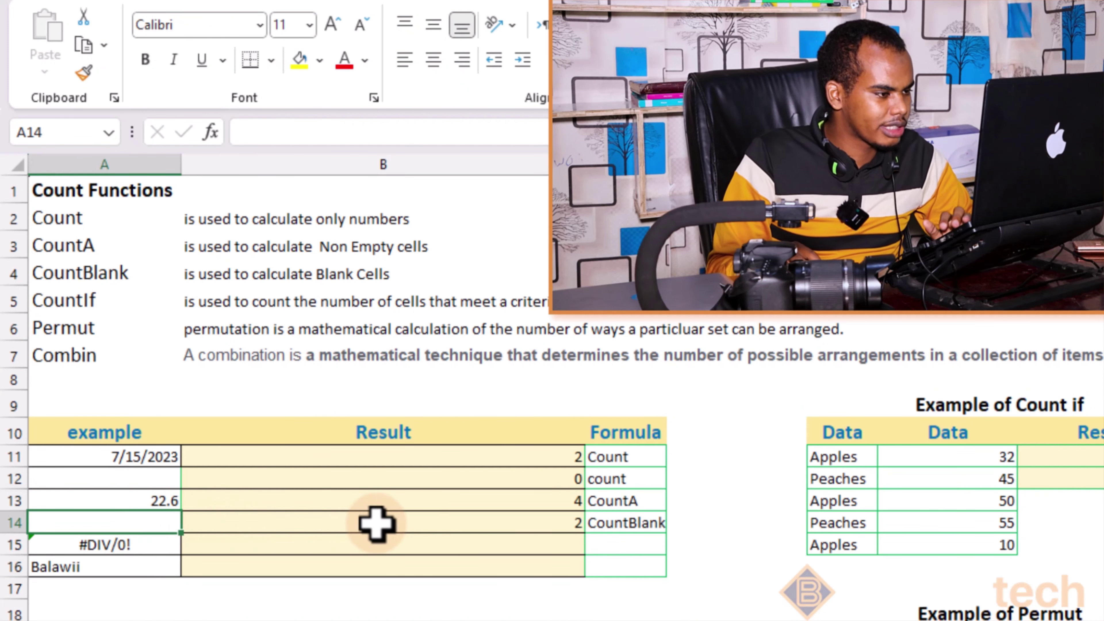
{"action": "left_click", "coordinate": [376, 524]}
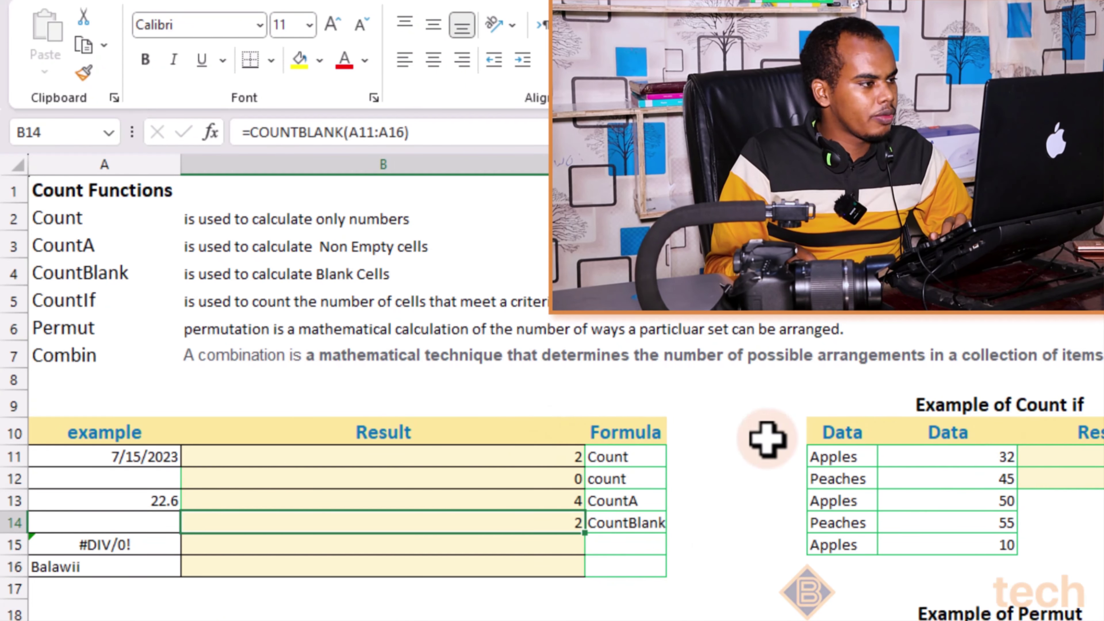
{"action": "left_click", "coordinate": [112, 295]}
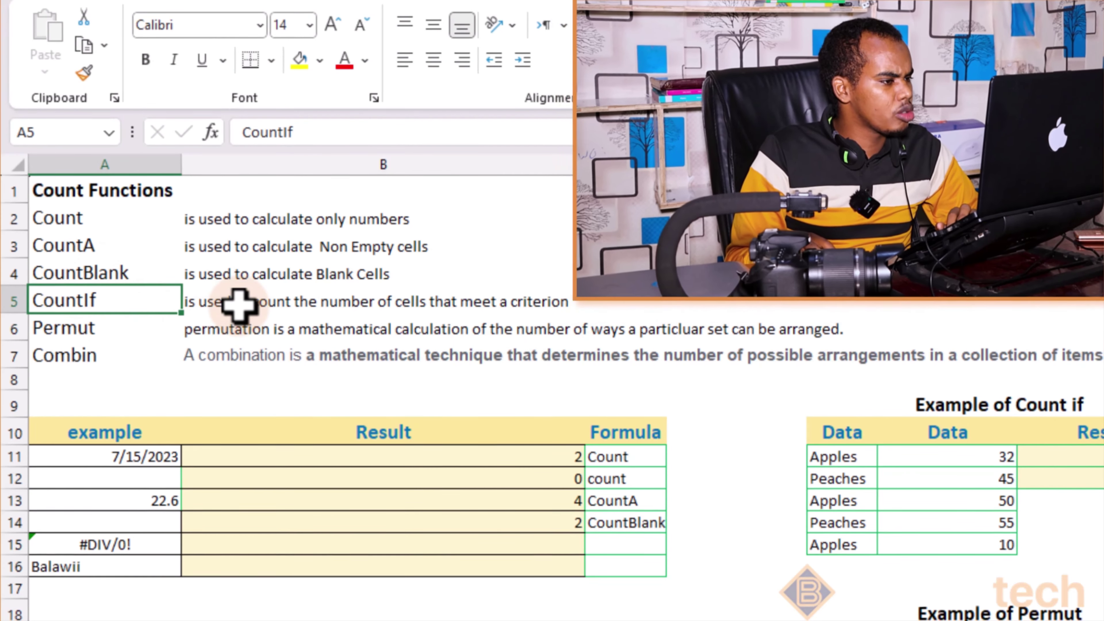
Enter =COUNTIF(F11:F15,"Apples") in the first Count if Result cell, returning 3
{"action": "left_click", "coordinate": [240, 305]}
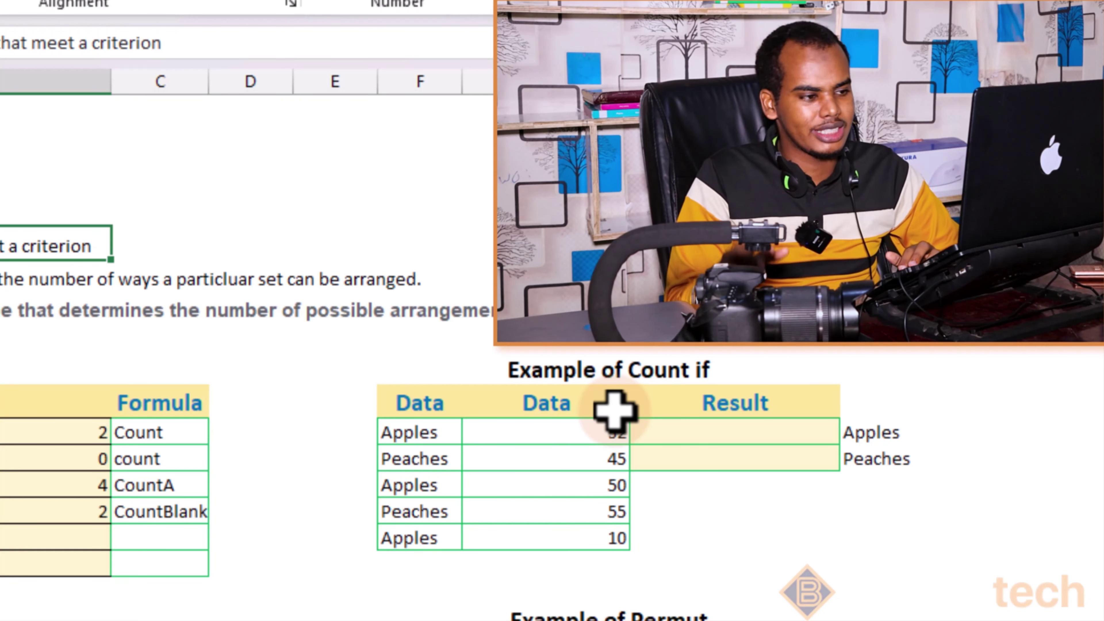
{"action": "left_click", "coordinate": [434, 433]}
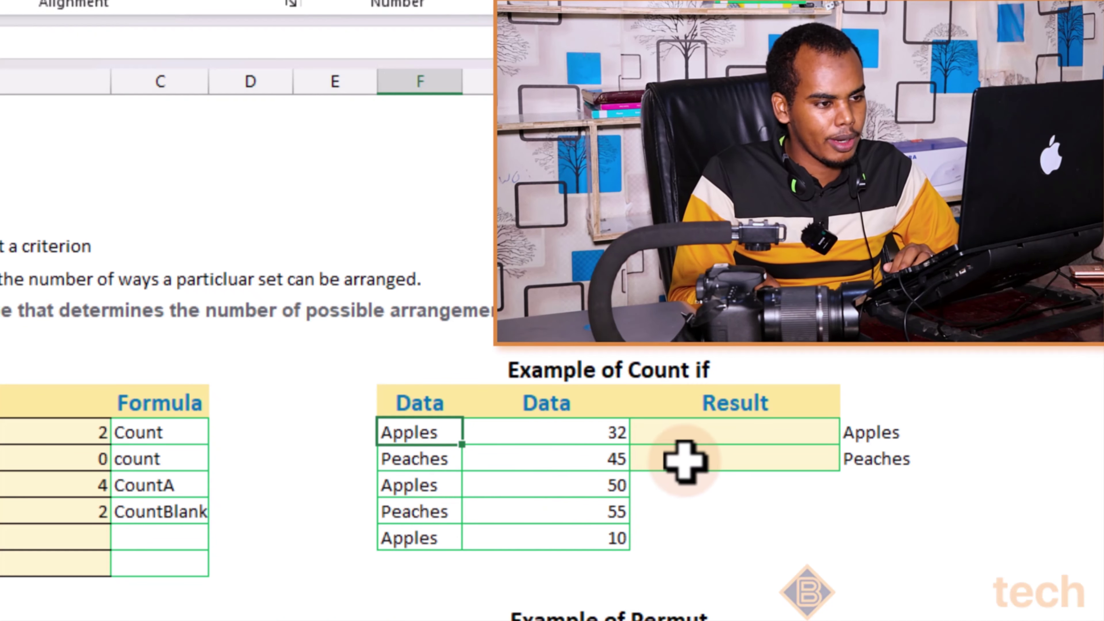
{"action": "left_click", "coordinate": [713, 437]}
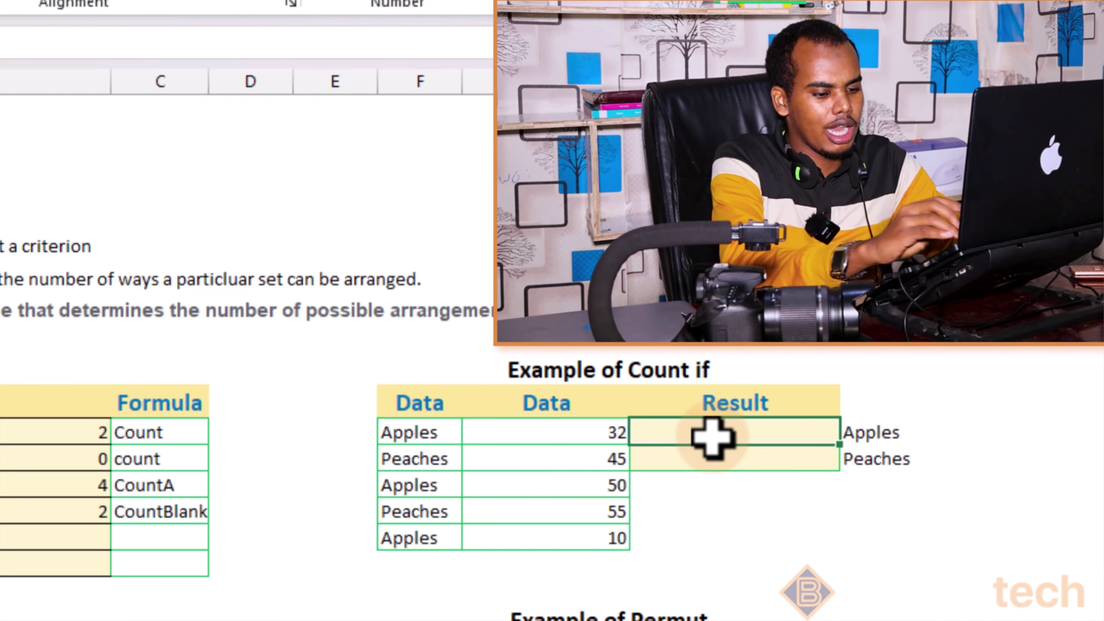
{"action": "type", "text": "=count"}
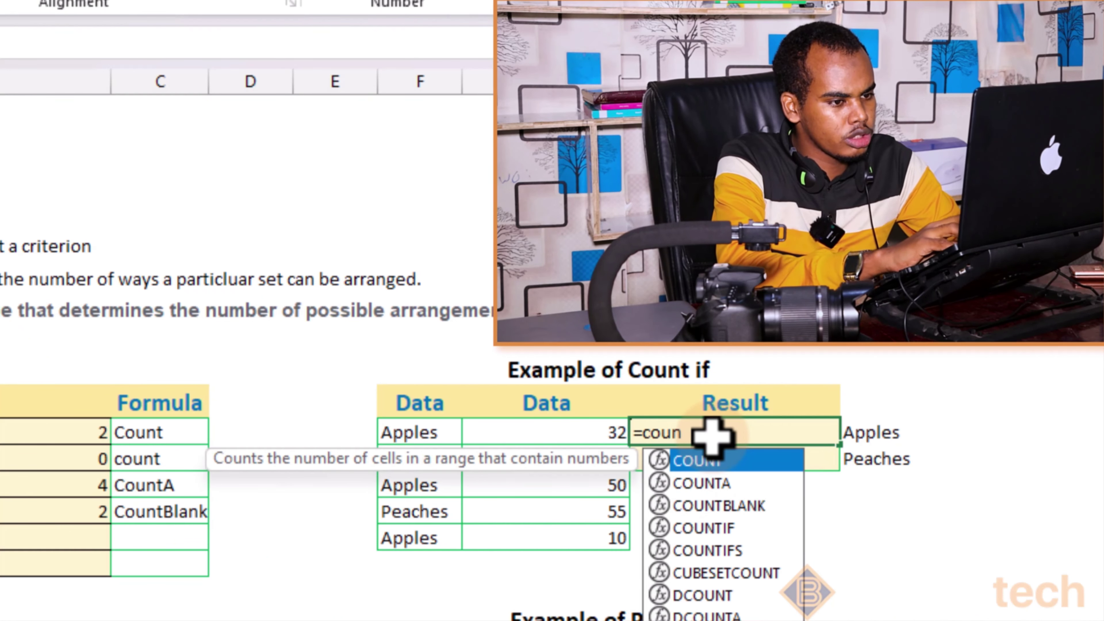
{"action": "type", "text": "if"}
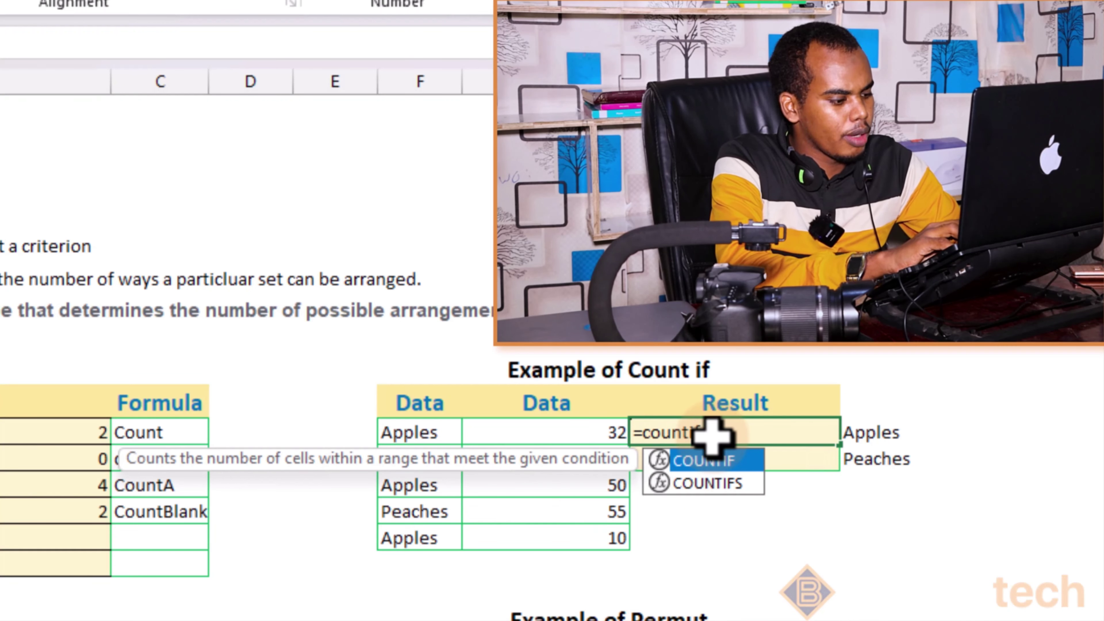
{"action": "key", "text": "Tab"}
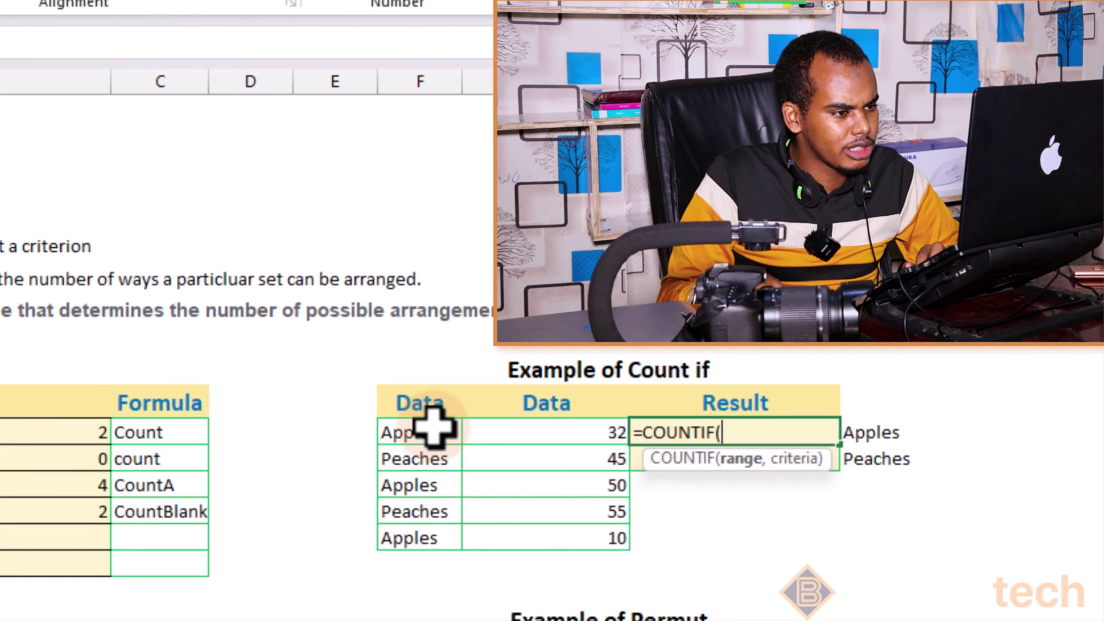
{"action": "left_click_drag", "start_coordinate": [435, 428], "coordinate": [448, 530]}
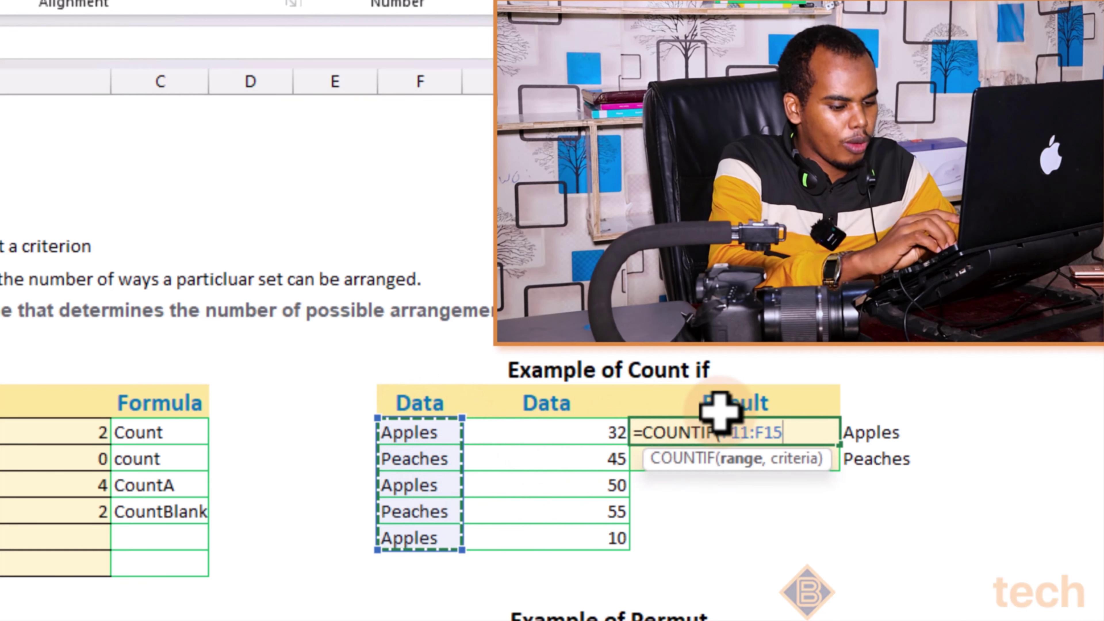
{"action": "type", "text": ",\"A"}
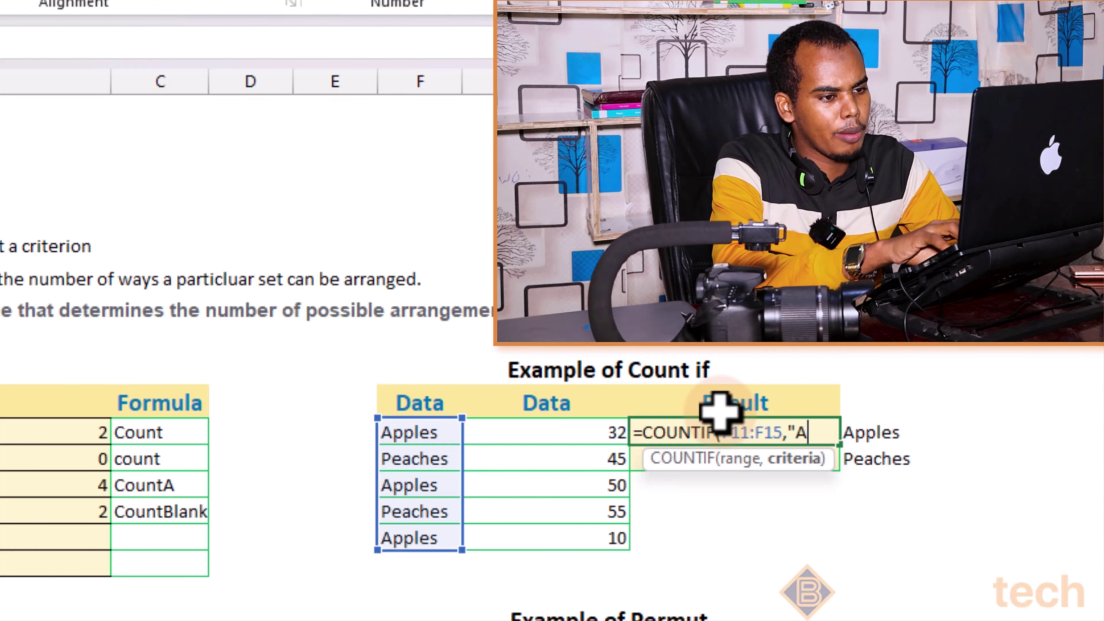
{"action": "type", "text": "pples"}
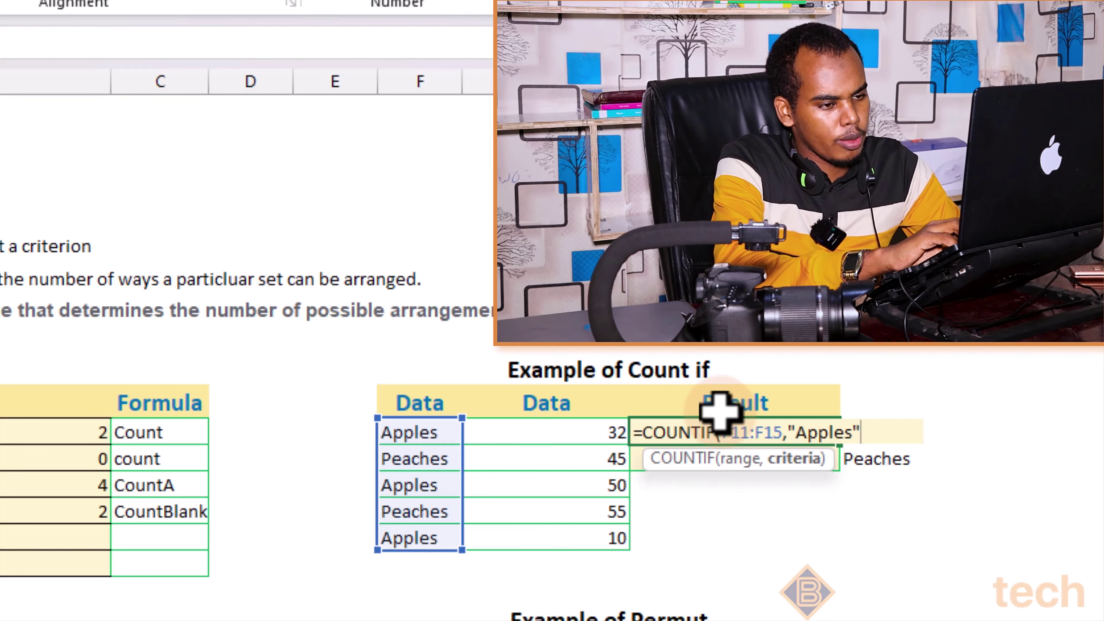
{"action": "key", "text": "Return"}
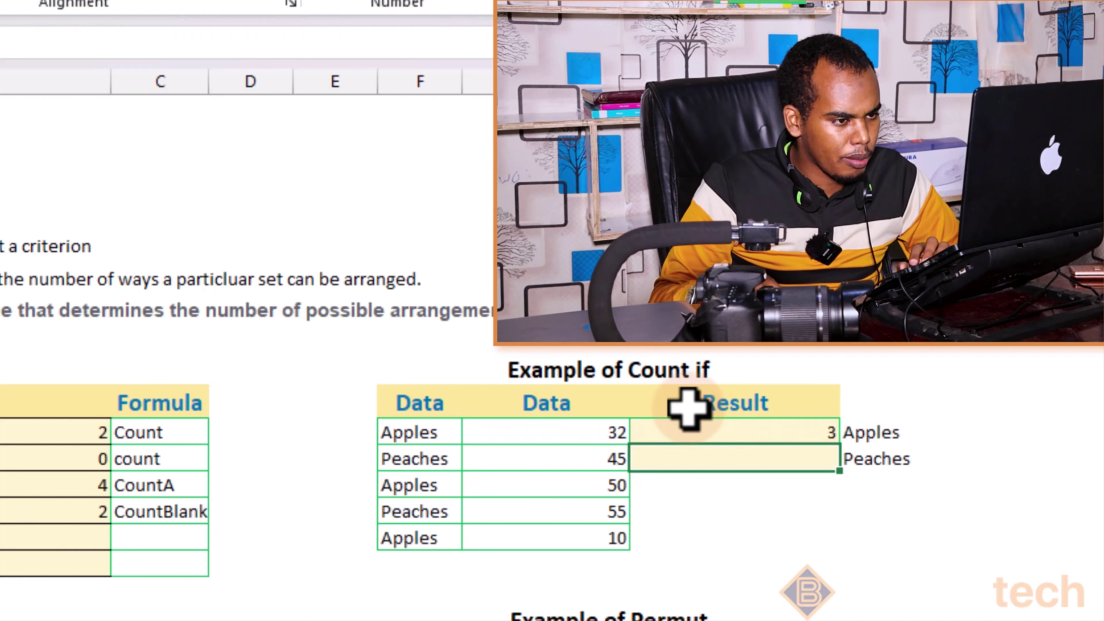
Enter =COUNTIF(F11:F15,I12) in the Peaches result cell, giving 2
{"action": "left_click", "coordinate": [675, 435]}
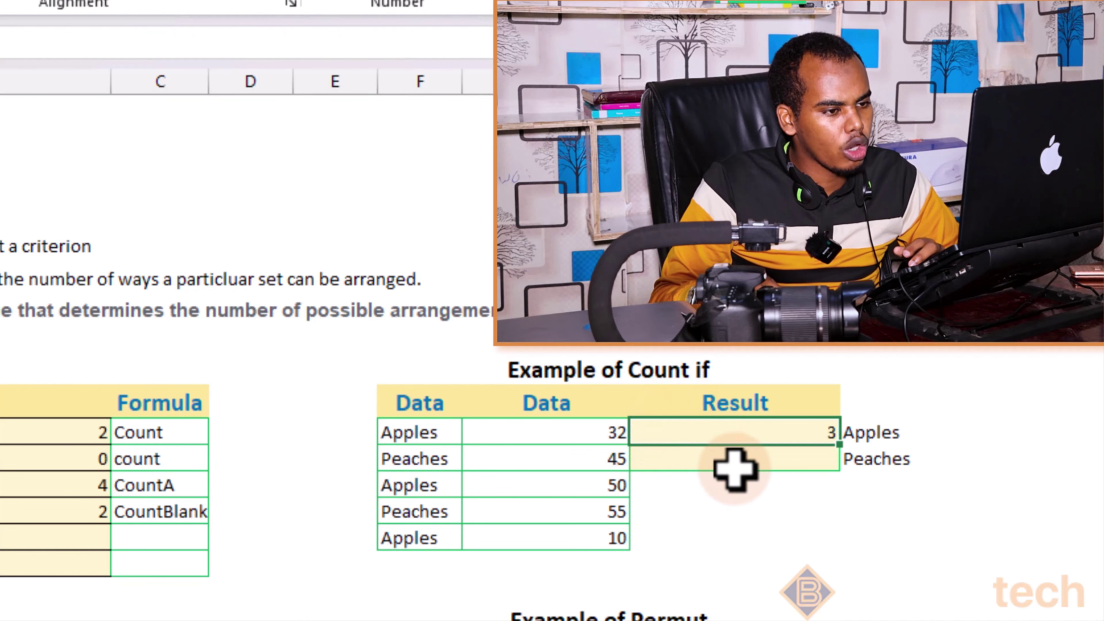
{"action": "left_click", "coordinate": [735, 461]}
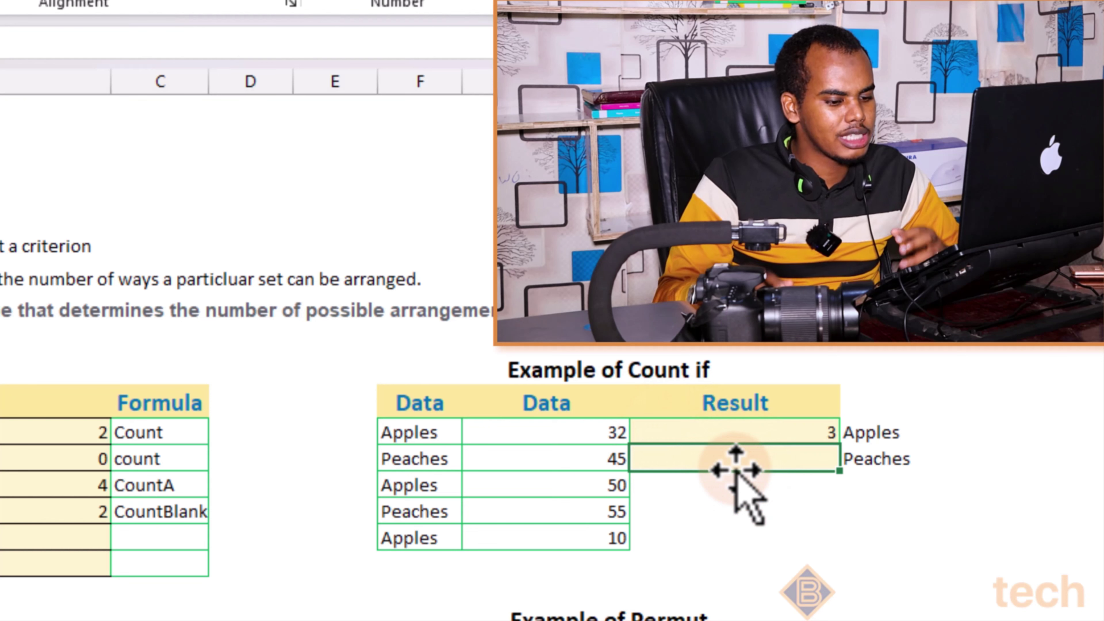
{"action": "double_click", "coordinate": [736, 461]}
{"action": "type", "text": "="}
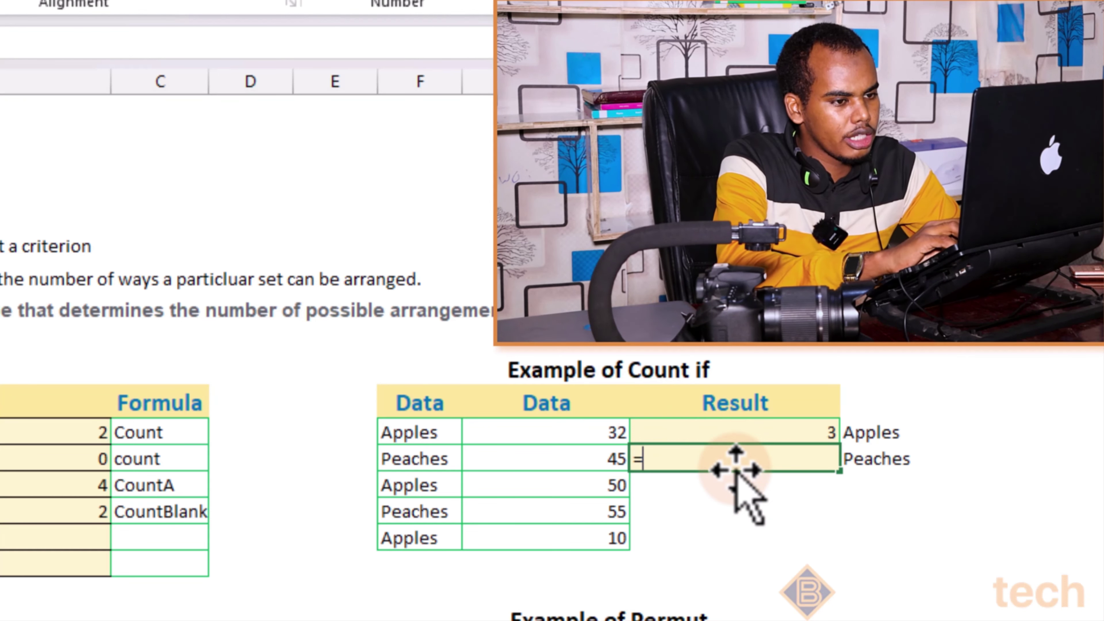
{"action": "type", "text": "count"}
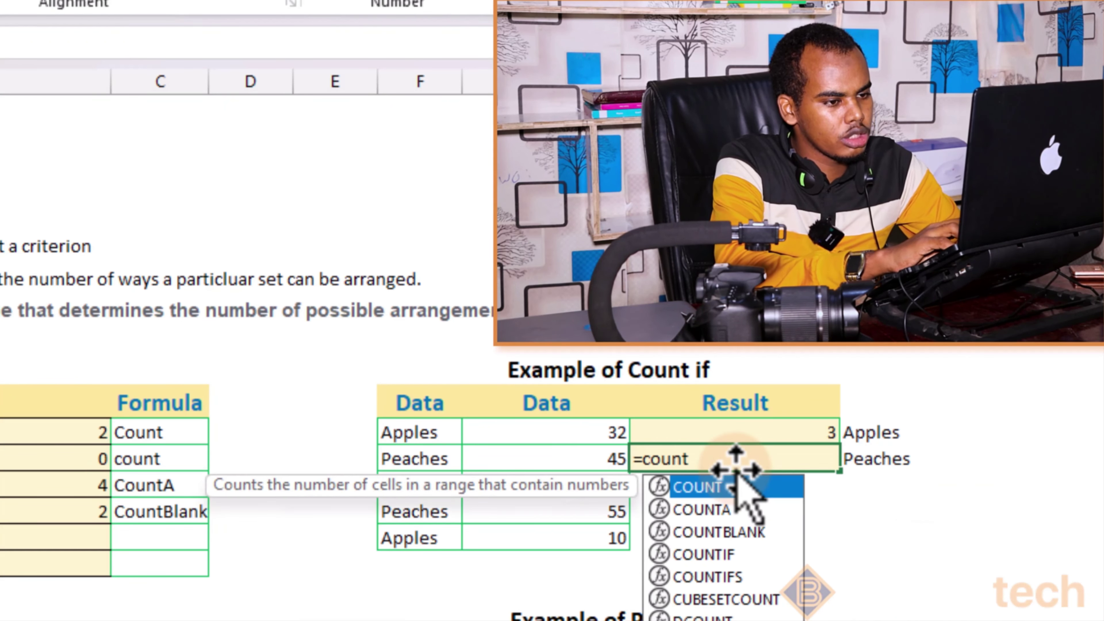
{"action": "type", "text": "i"}
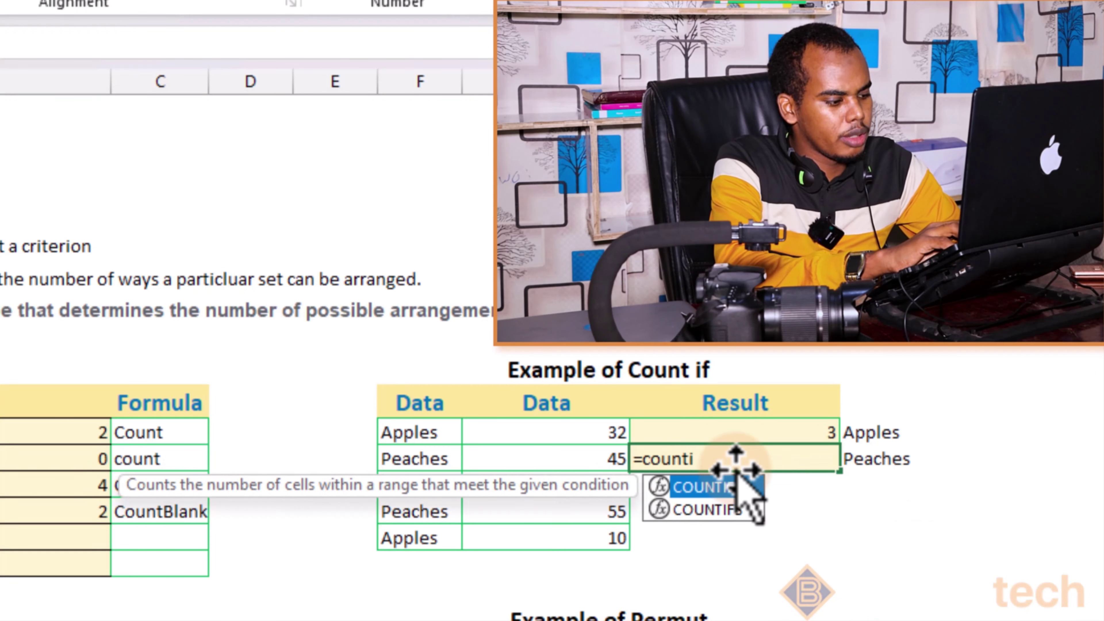
{"action": "key", "text": "Tab"}
{"action": "left_click_drag", "start_coordinate": [427, 430], "coordinate": [441, 539]}
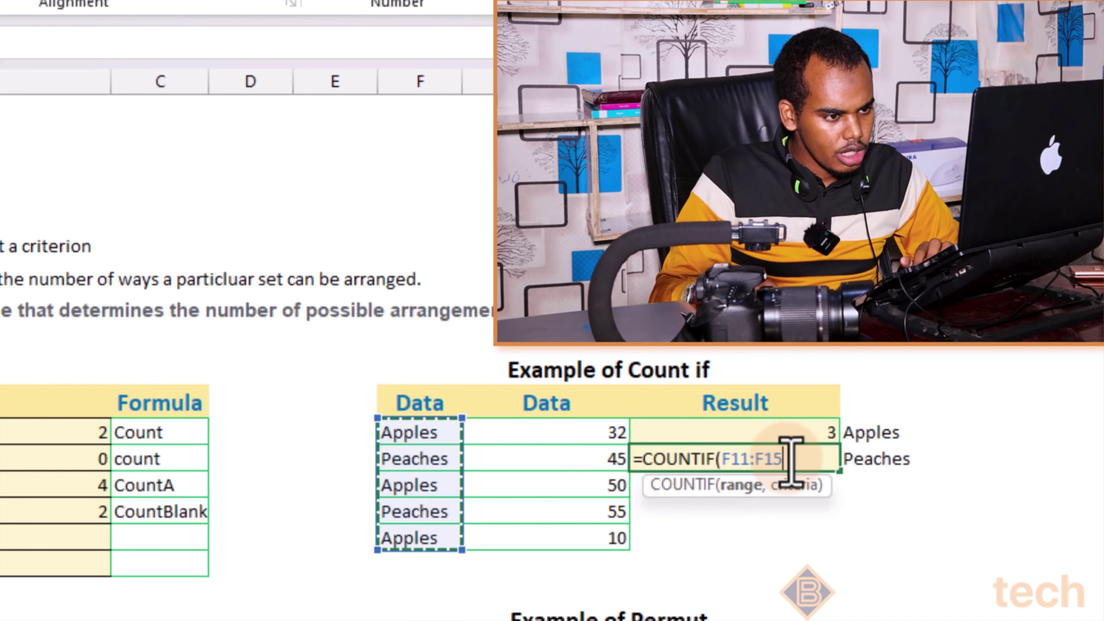
{"action": "type", "text": ","}
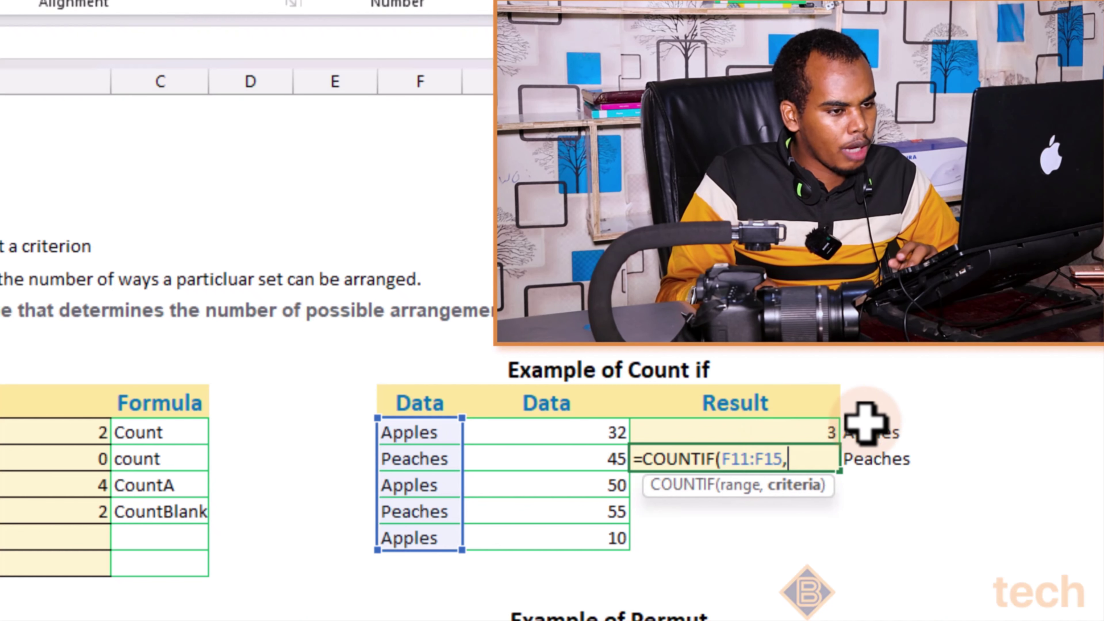
{"action": "left_click", "coordinate": [873, 460]}
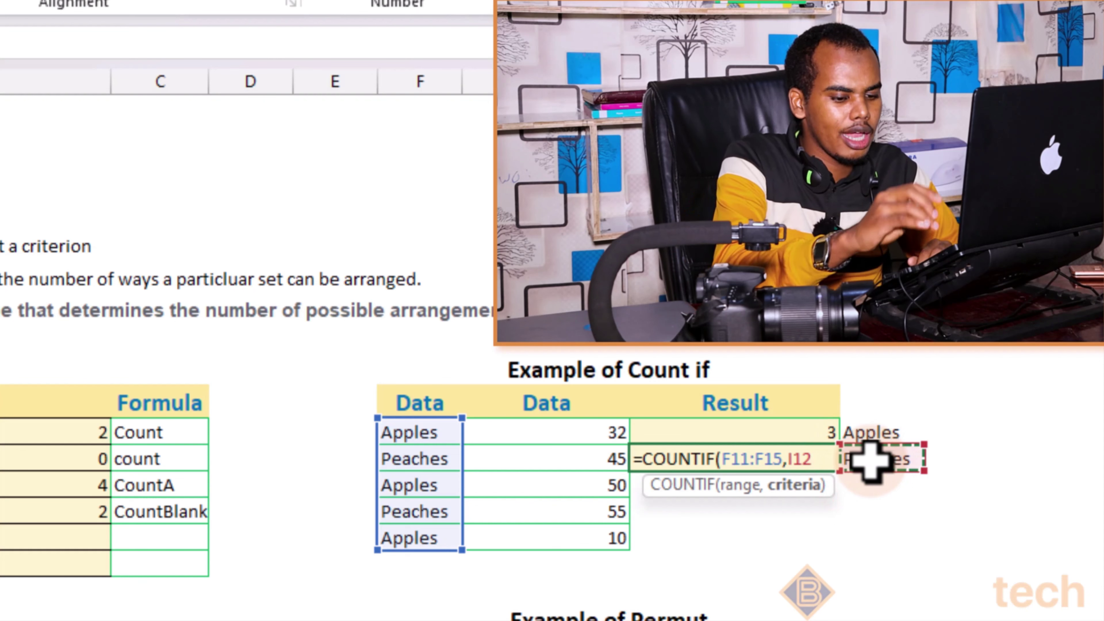
{"action": "key", "text": "Return"}
Clear the second Peaches entry in F12 so the Peaches count drops to 1
{"action": "left_click", "coordinate": [816, 459]}
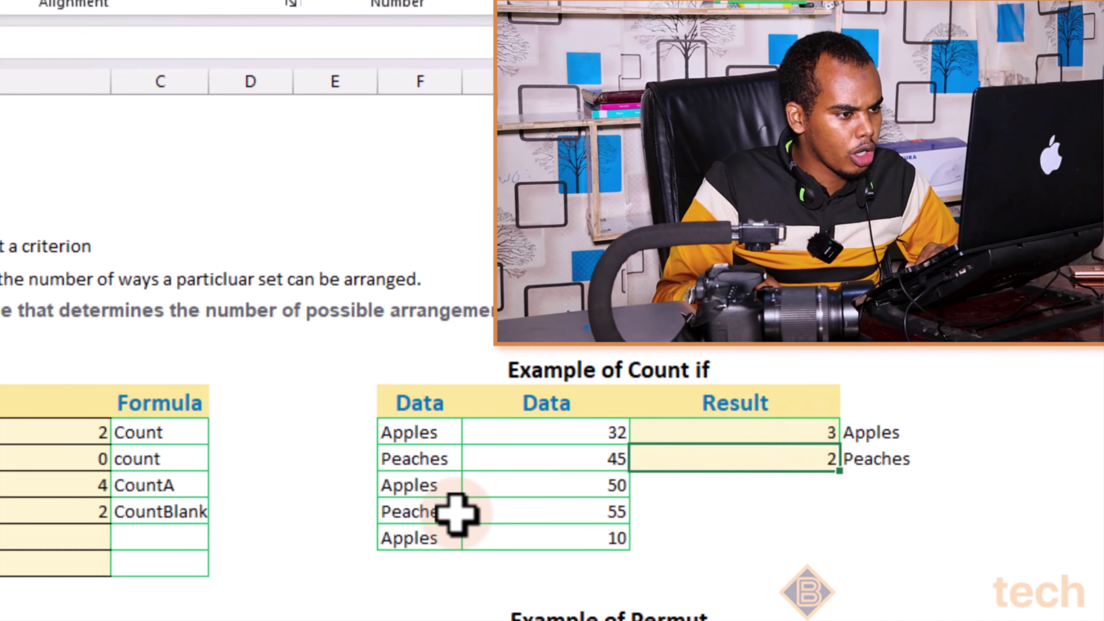
{"action": "left_click", "coordinate": [438, 457]}
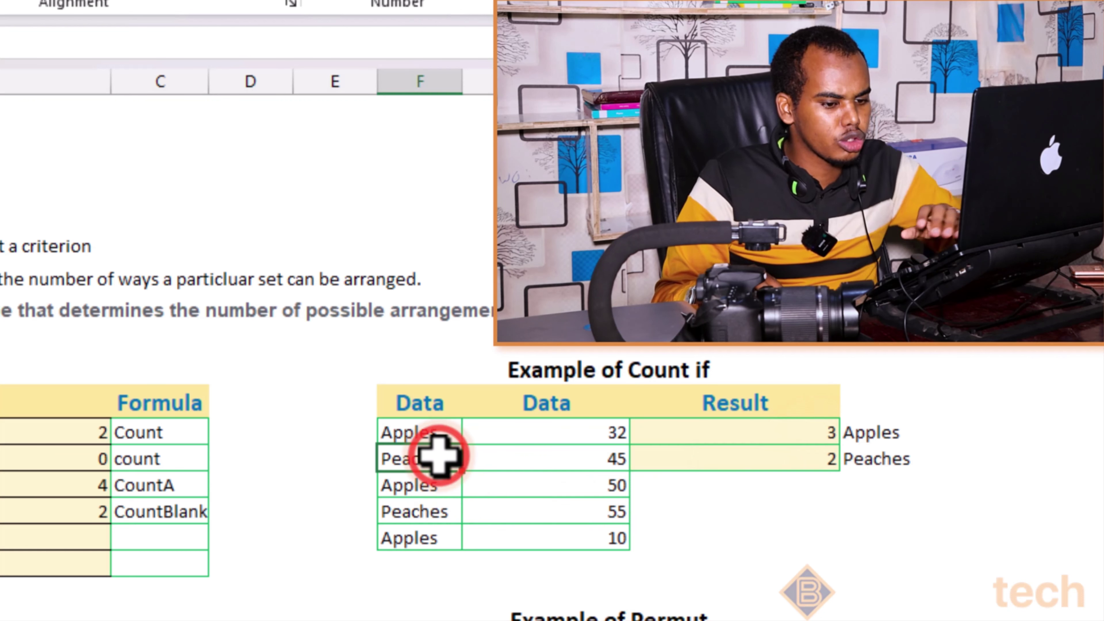
{"action": "key", "text": "Delete"}
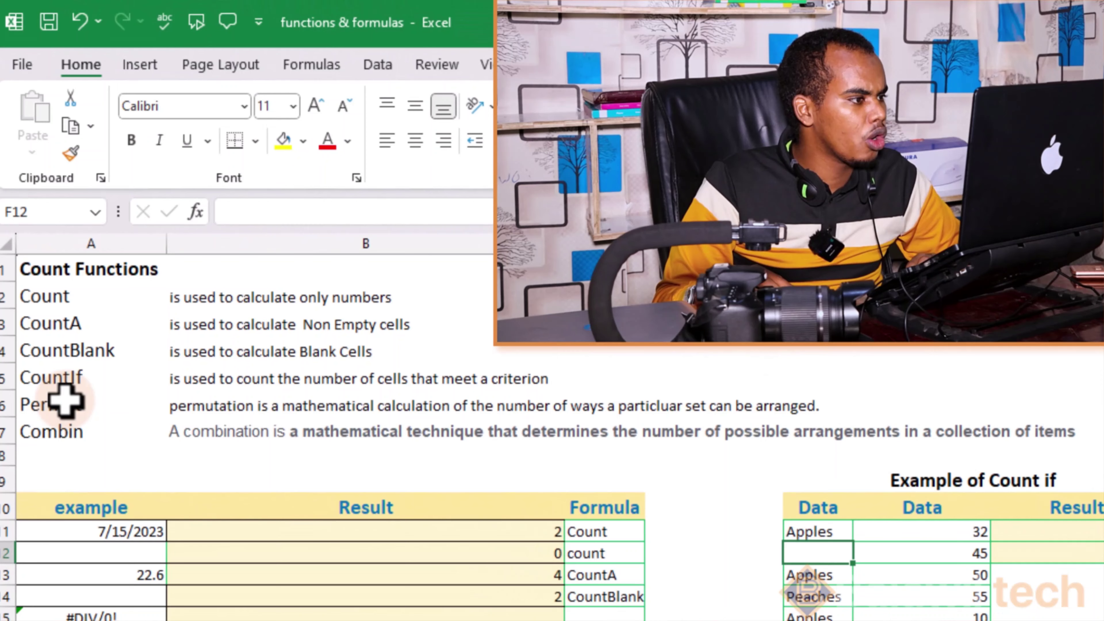
{"action": "left_click", "coordinate": [84, 407]}
{"action": "left_click", "coordinate": [90, 435]}
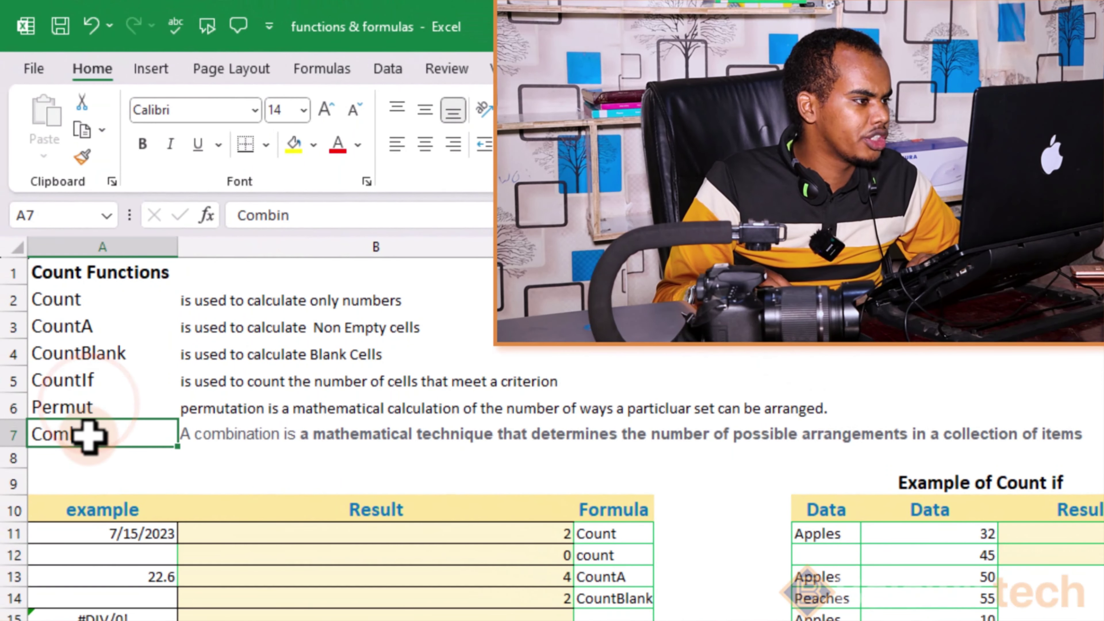
{"action": "left_click", "coordinate": [91, 408]}
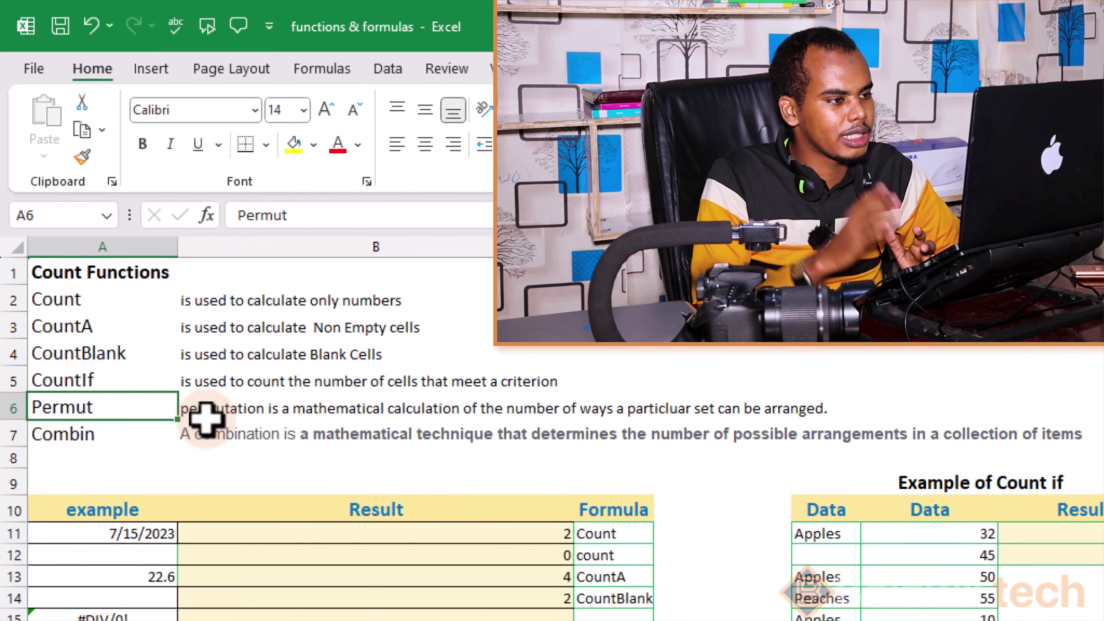
{"action": "left_click", "coordinate": [208, 417]}
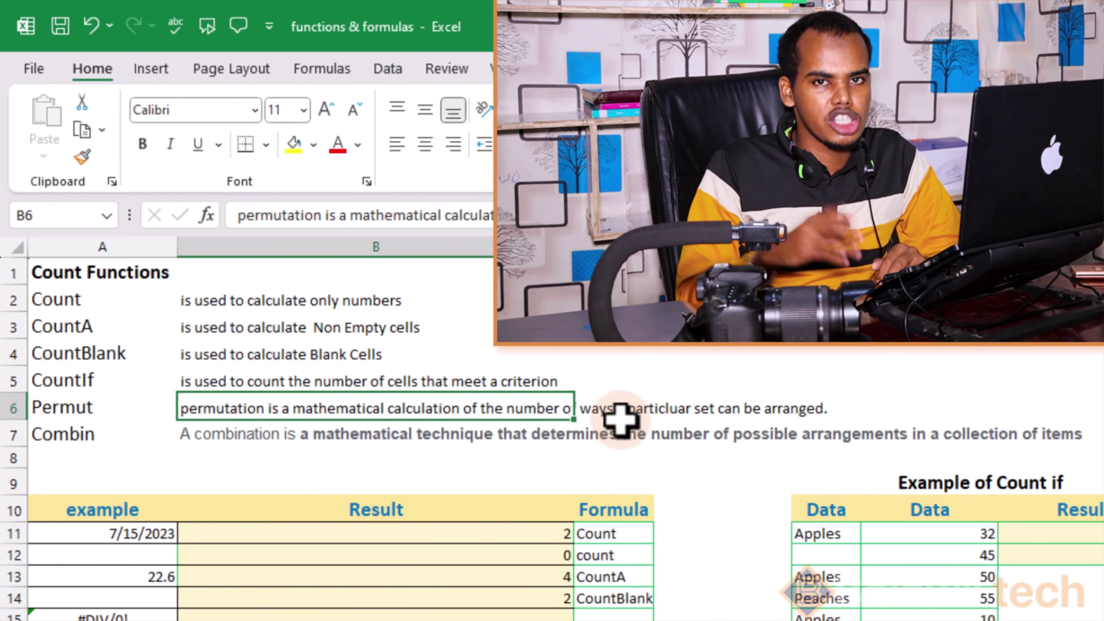
Scroll down and across to show the Example of Permut table and the nPr equation
{"action": "scroll", "coordinate": [652, 475], "scroll_direction": "down", "scroll_amount": 1}
{"action": "scroll", "coordinate": [636, 475], "scroll_direction": "down", "scroll_amount": 2}
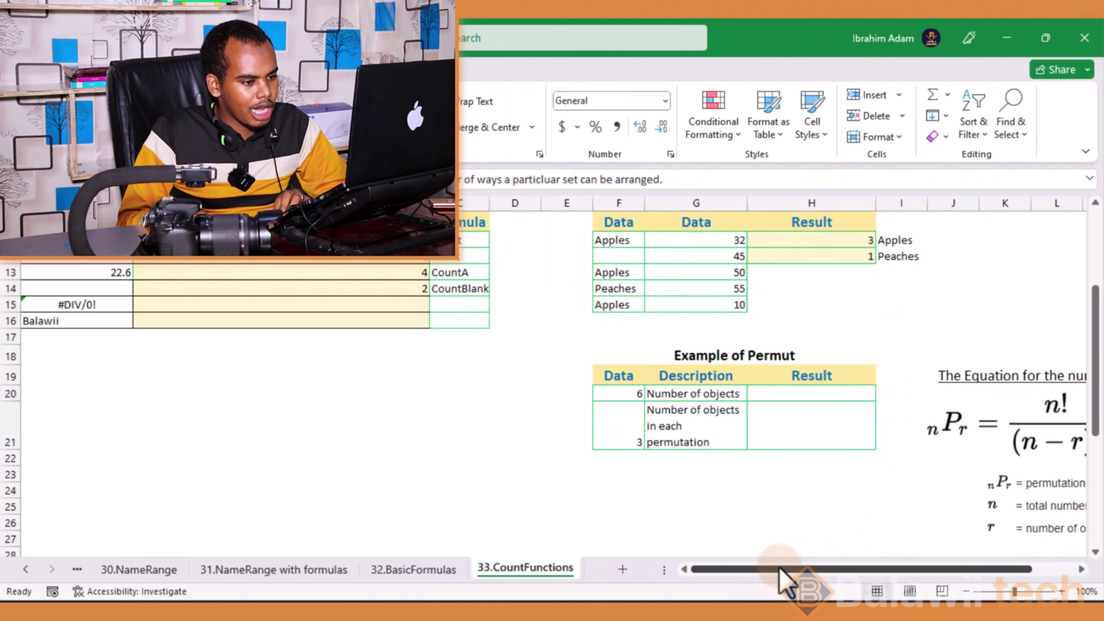
{"action": "left_click_drag", "start_coordinate": [780, 568], "coordinate": [828, 574]}
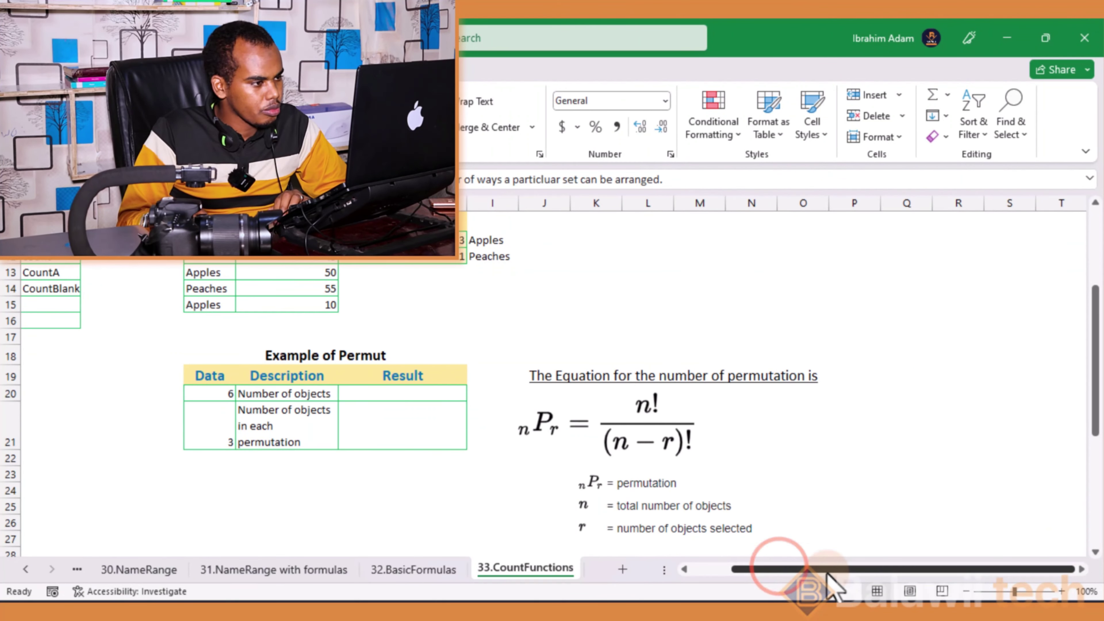
{"action": "scroll", "coordinate": [542, 415], "scroll_direction": "down", "scroll_amount": 2}
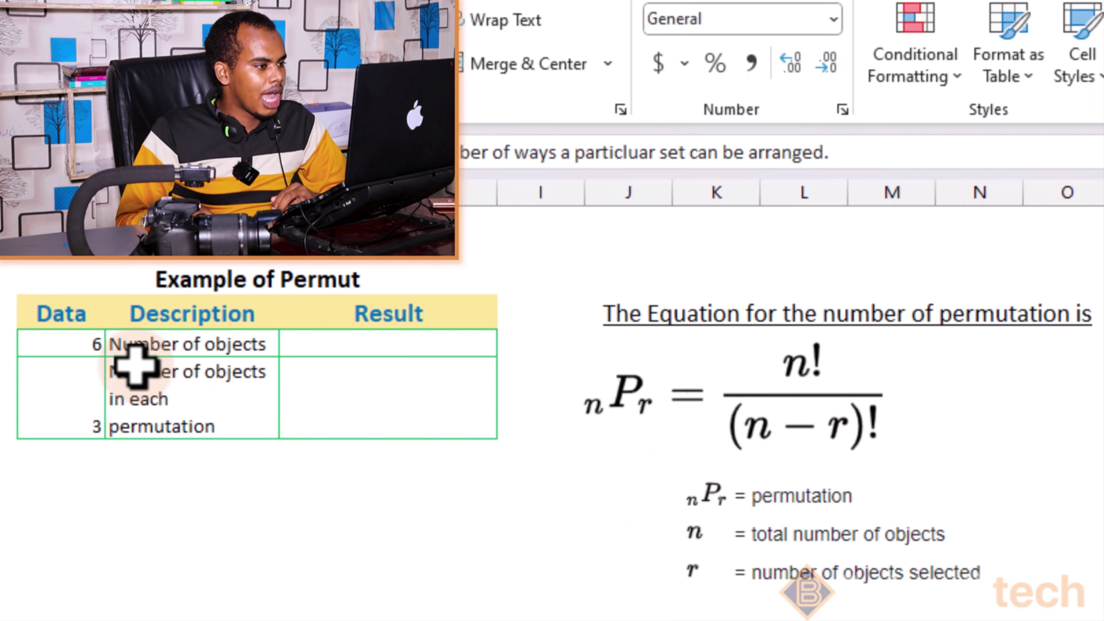
Re-enter 6 as the number of objects in F20
{"action": "left_click", "coordinate": [97, 346]}
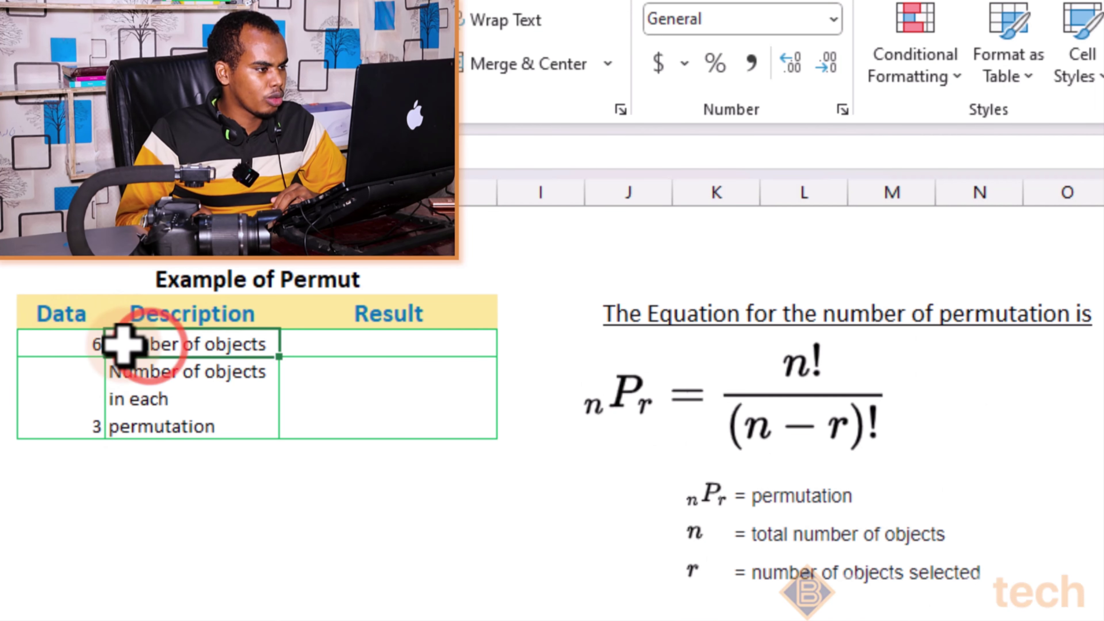
{"action": "key", "text": "Delete"}
{"action": "left_click", "coordinate": [77, 345]}
{"action": "type", "text": "6"}
{"action": "key", "text": "Return"}
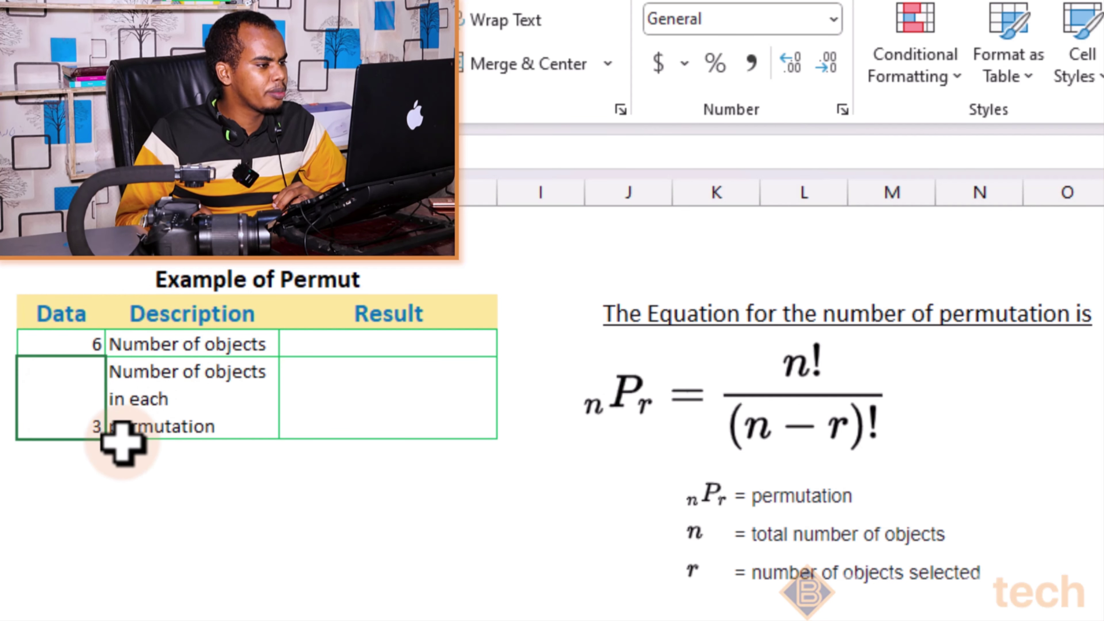
Enter =PERMUT(F20,F21) in the Permut Result cell, giving 120
{"action": "left_click", "coordinate": [349, 391]}
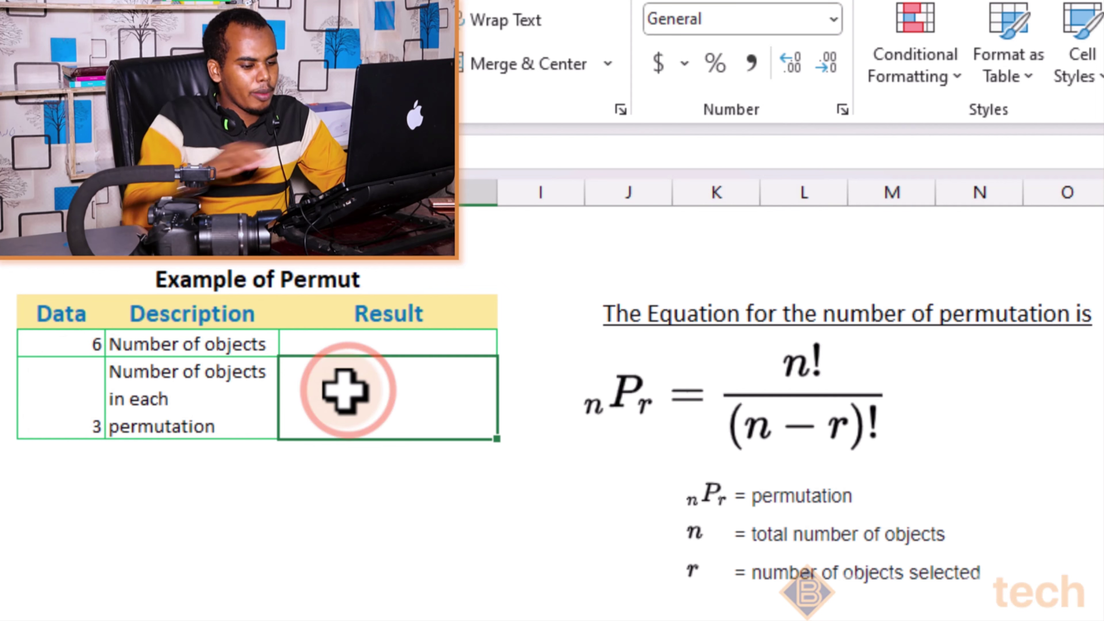
{"action": "type", "text": "="}
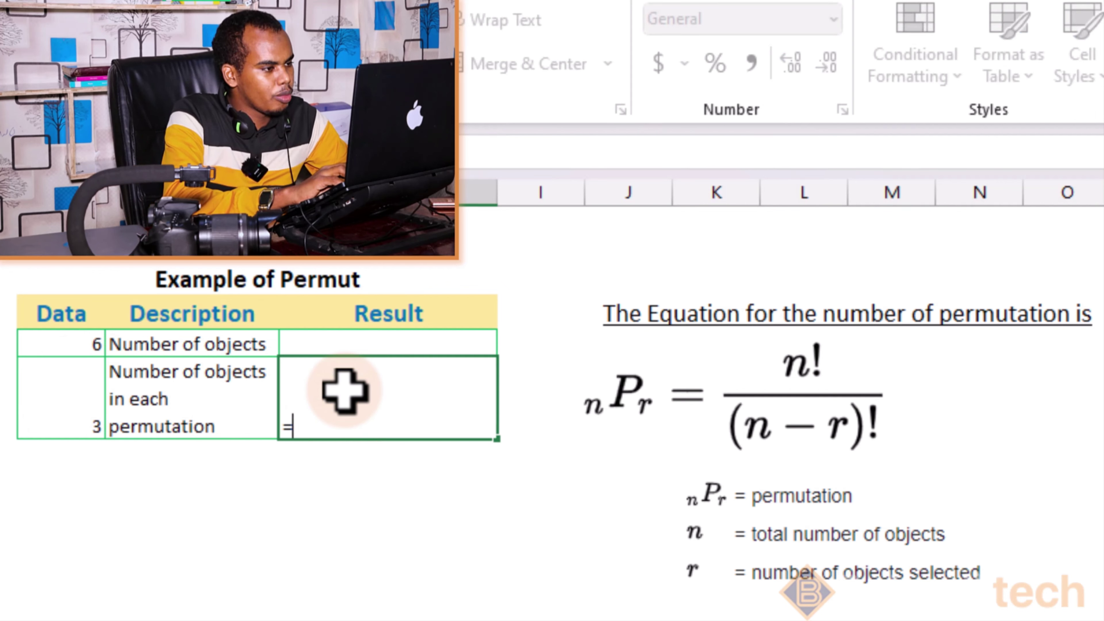
{"action": "type", "text": "permu"}
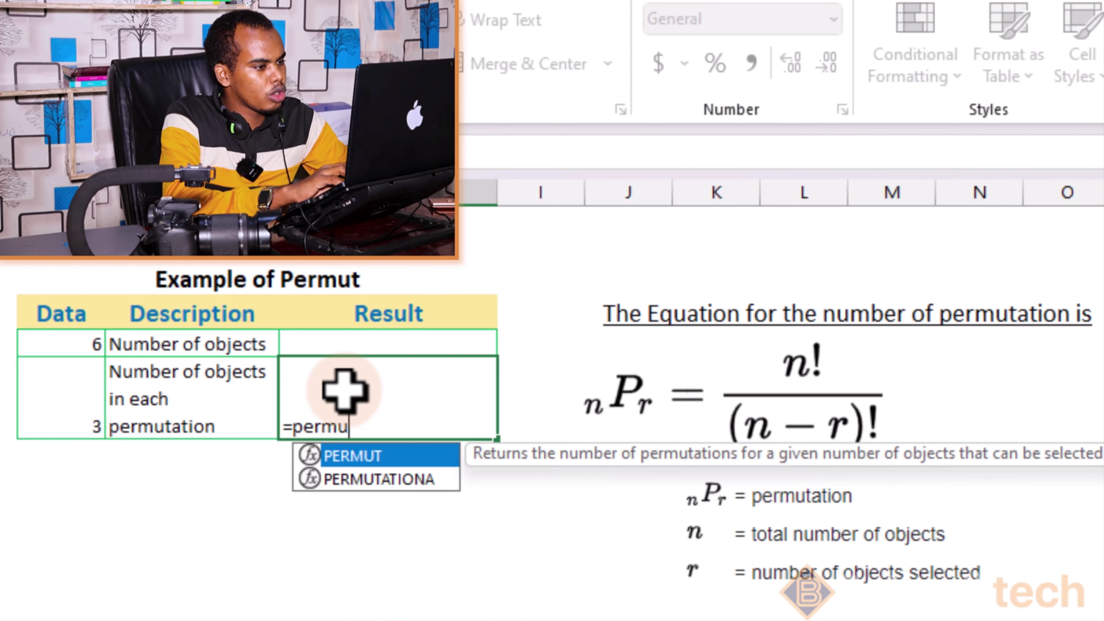
{"action": "key", "text": "Tab"}
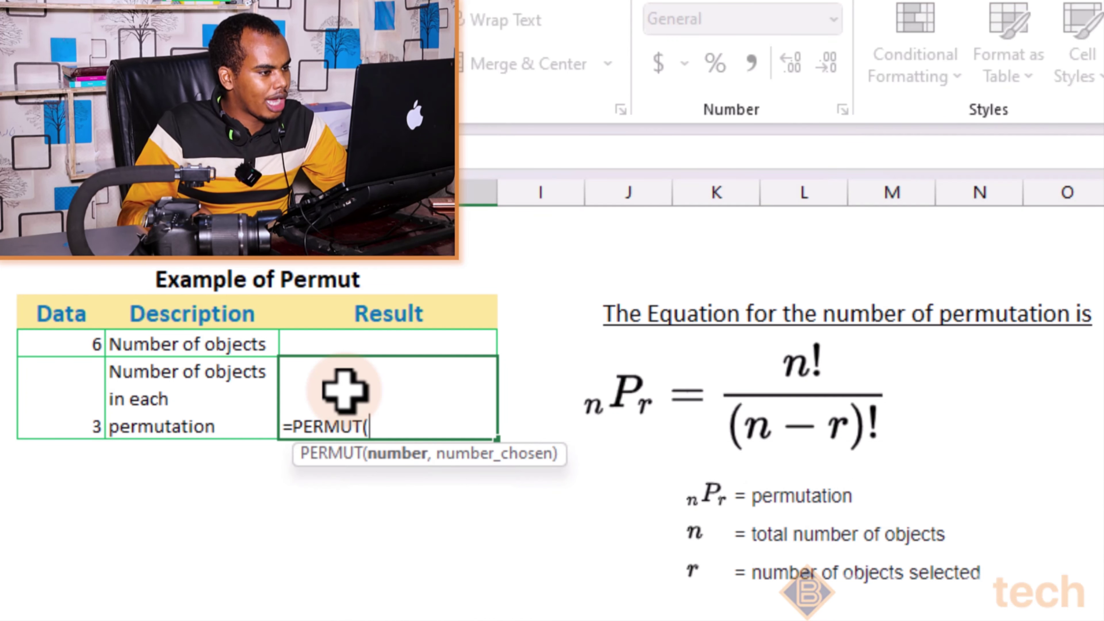
{"action": "left_click", "coordinate": [91, 346]}
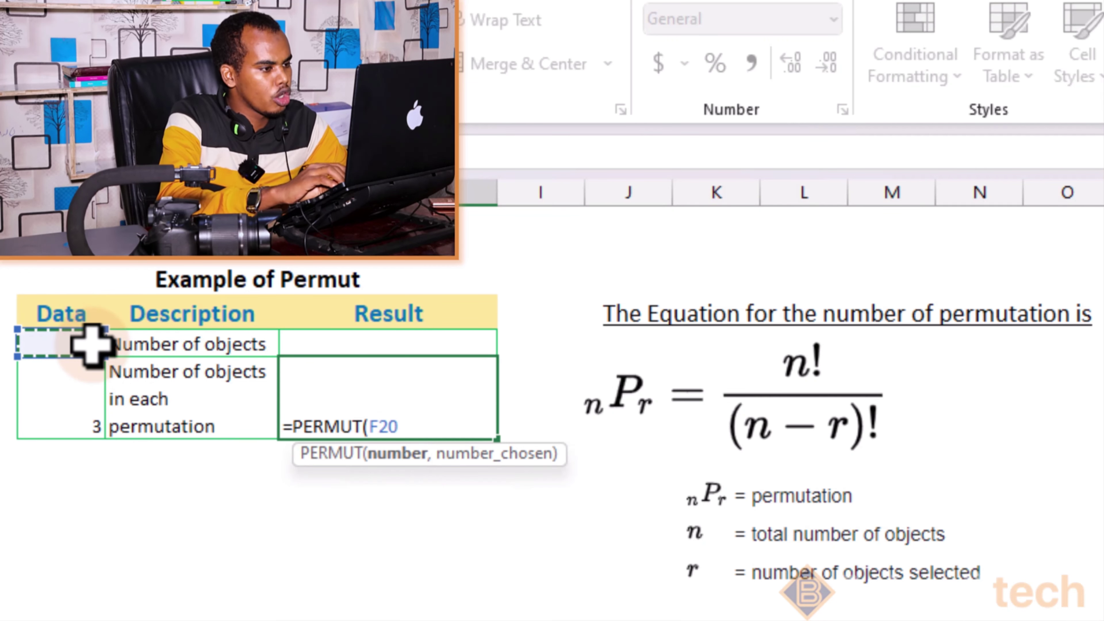
{"action": "type", "text": ","}
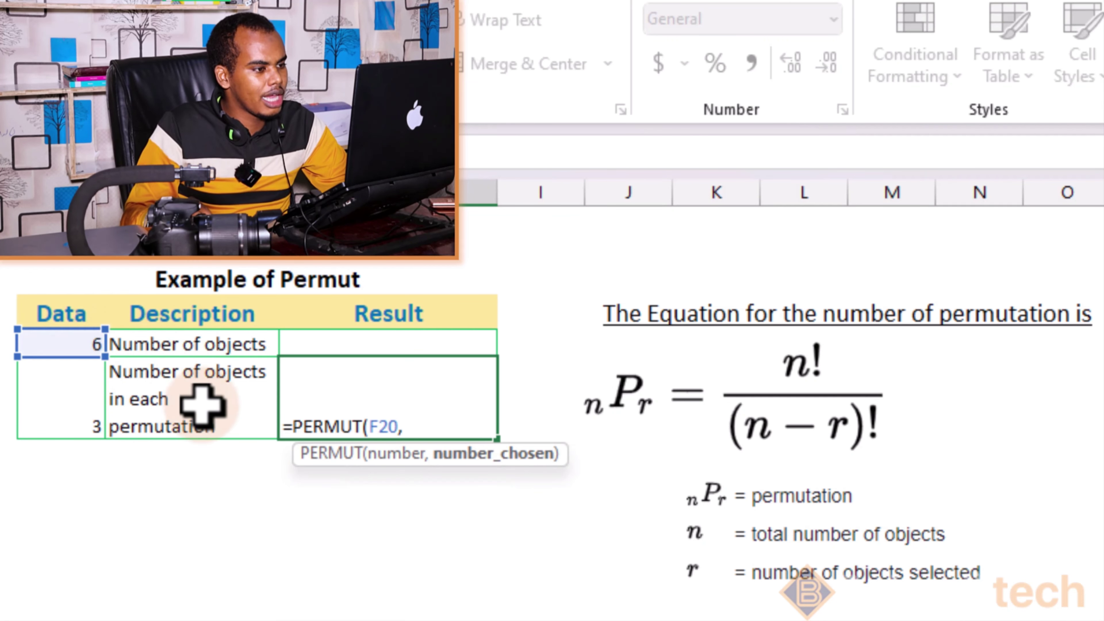
{"action": "left_click", "coordinate": [61, 418]}
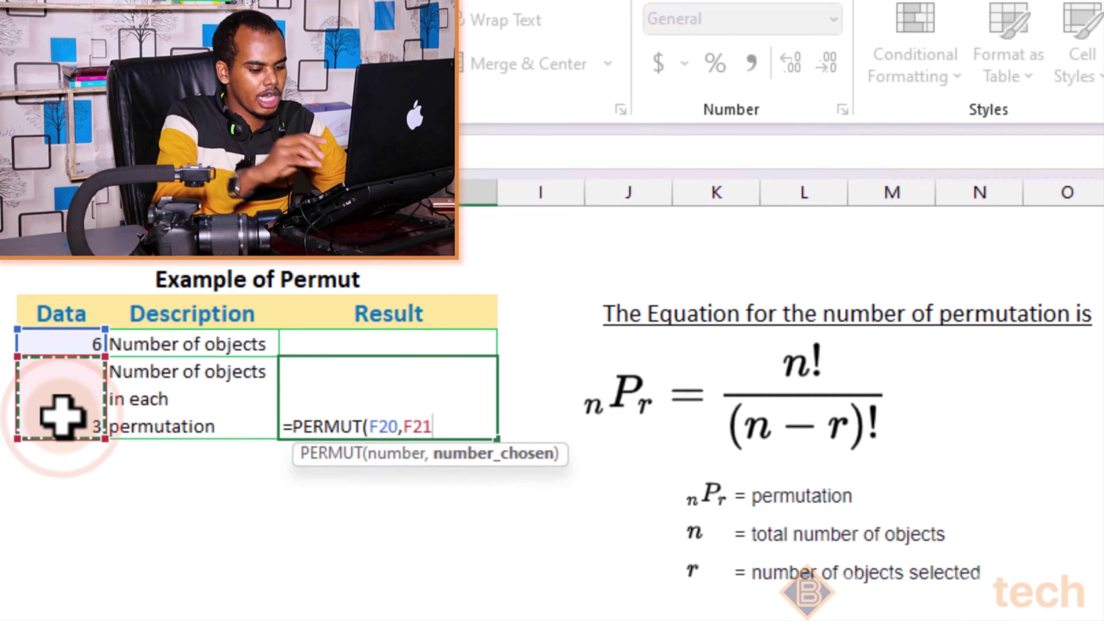
{"action": "key", "text": "Return"}
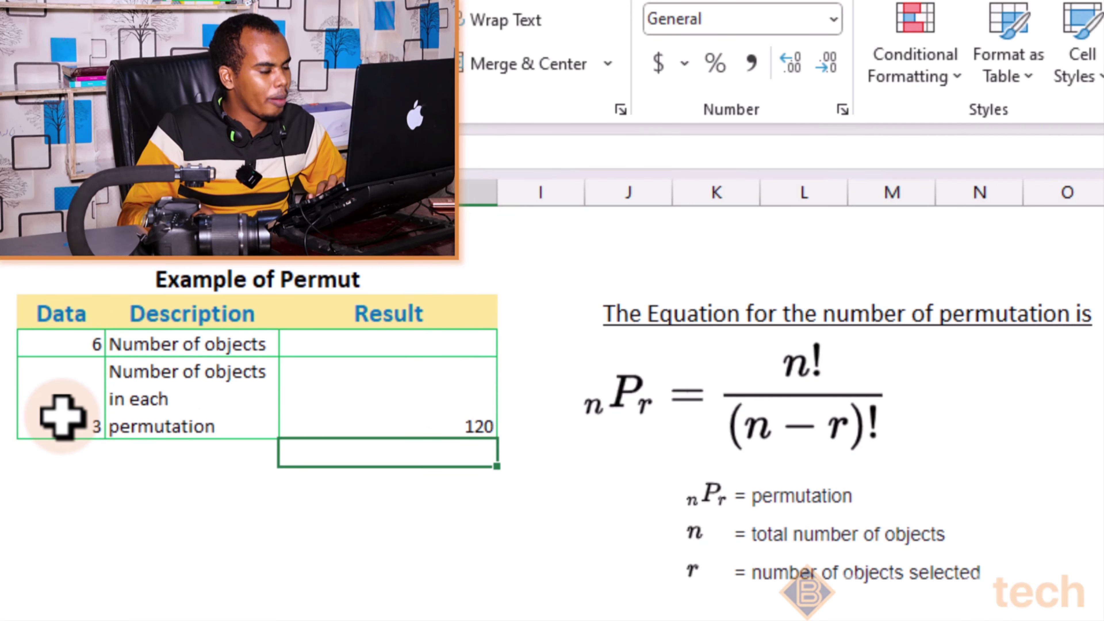
Change the number of objects in F20 from 6 to 4 so the Permut result becomes 24
{"action": "left_click", "coordinate": [323, 404]}
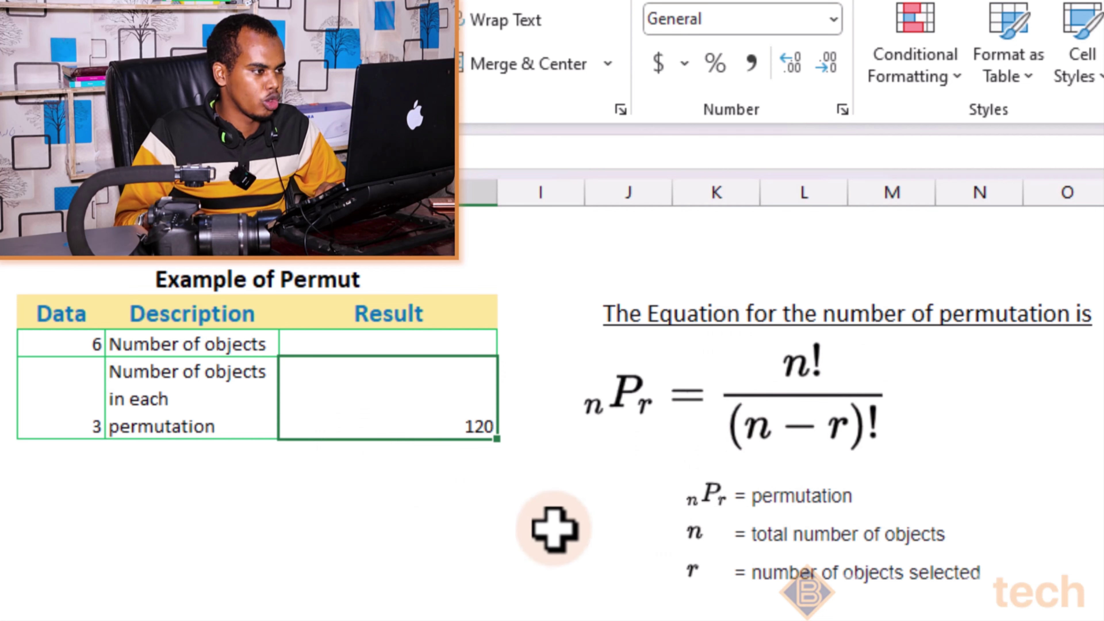
{"action": "left_click", "coordinate": [81, 344]}
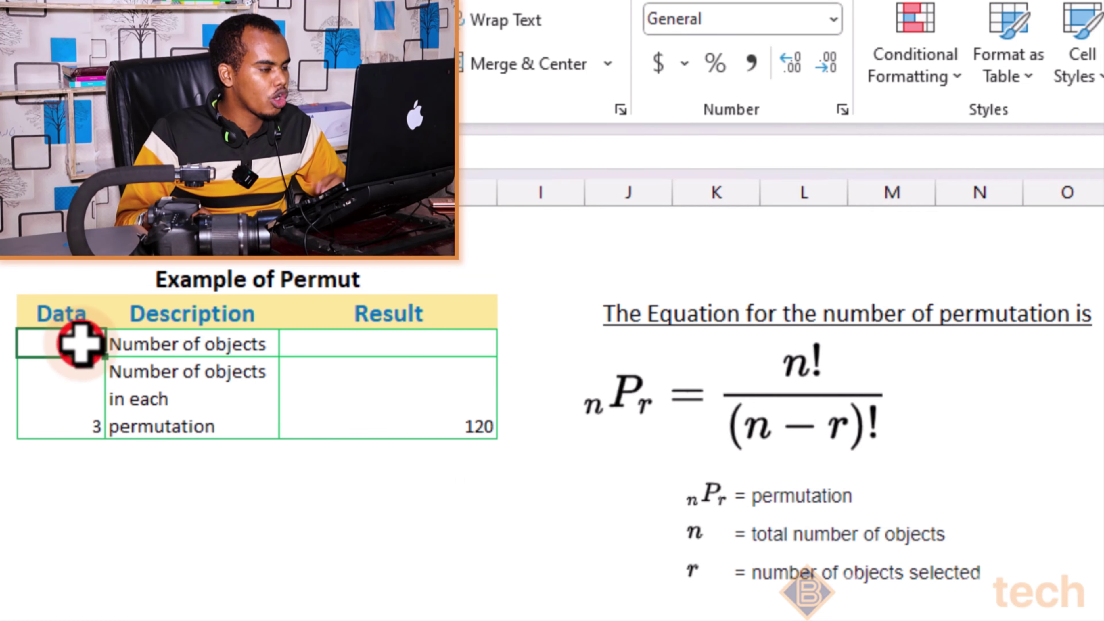
{"action": "double_click", "coordinate": [81, 344]}
{"action": "type", "text": "4"}
{"action": "key", "text": "Return"}
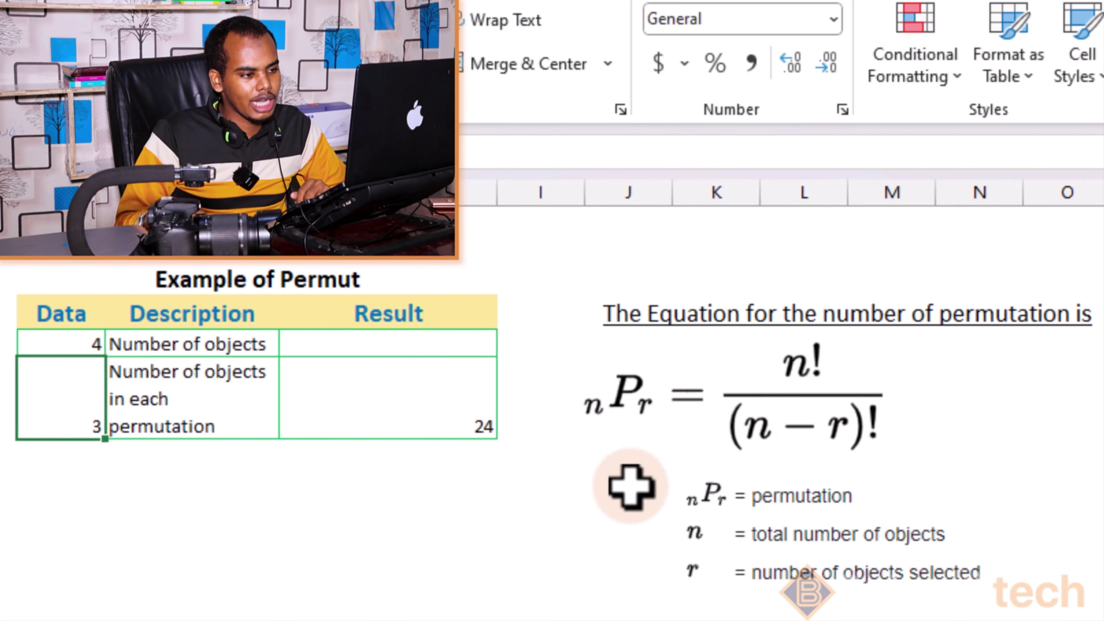
Enter =COMBIN(8,2) in the Combin Result cell, giving 28 two-person teams
{"action": "scroll", "coordinate": [438, 457], "scroll_direction": "down", "scroll_amount": 1}
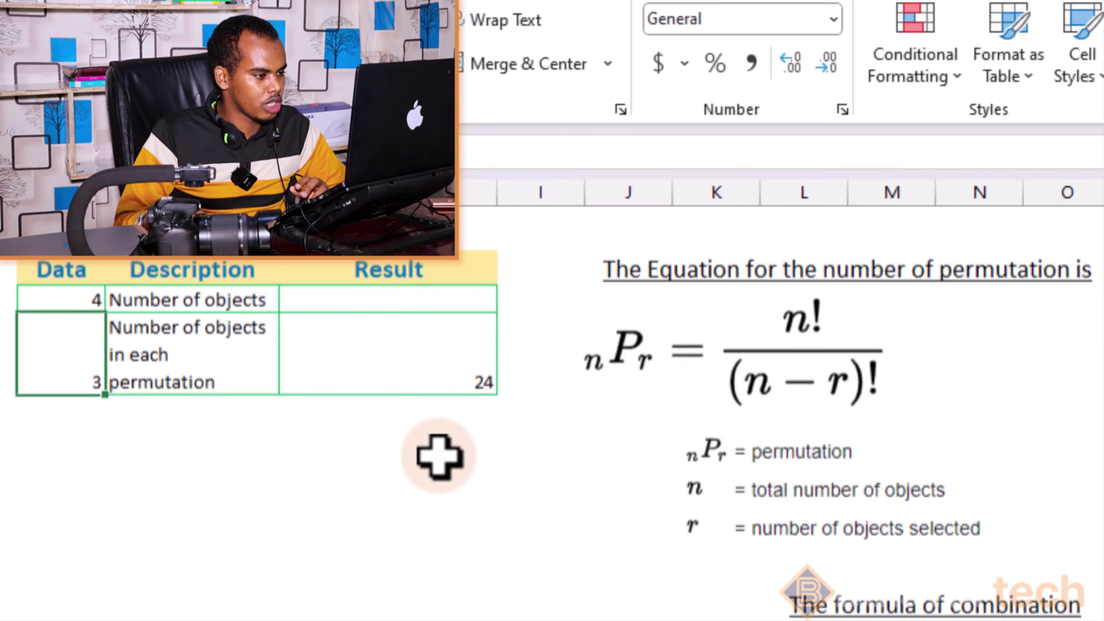
{"action": "scroll", "coordinate": [439, 456], "scroll_direction": "down", "scroll_amount": 5}
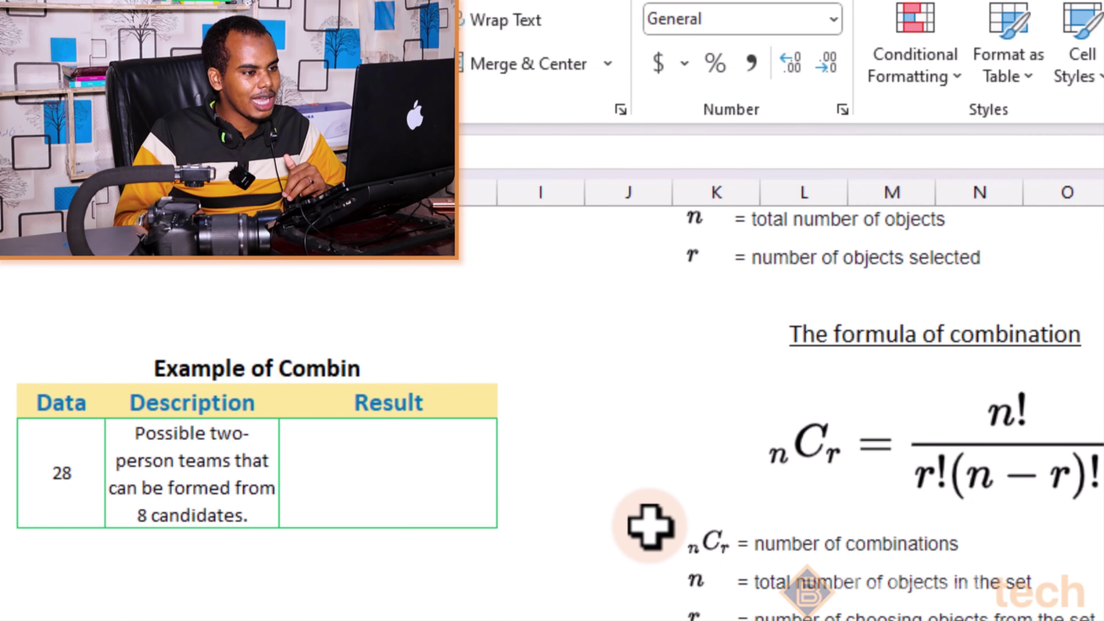
{"action": "scroll", "coordinate": [652, 509], "scroll_direction": "up", "scroll_amount": 1}
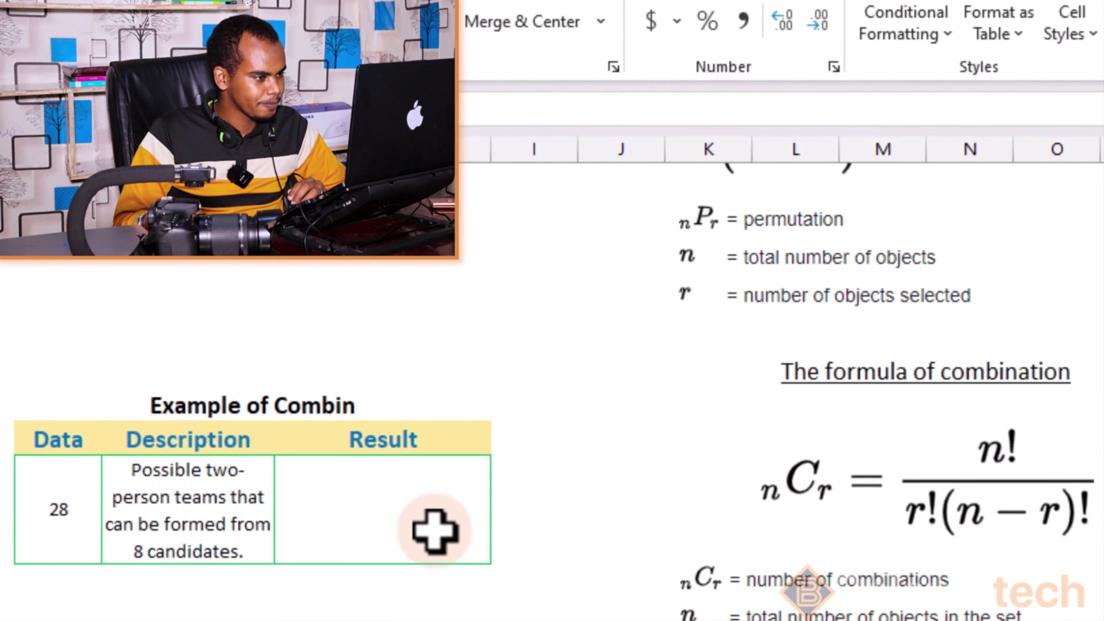
{"action": "left_click", "coordinate": [381, 450]}
{"action": "type", "text": "="}
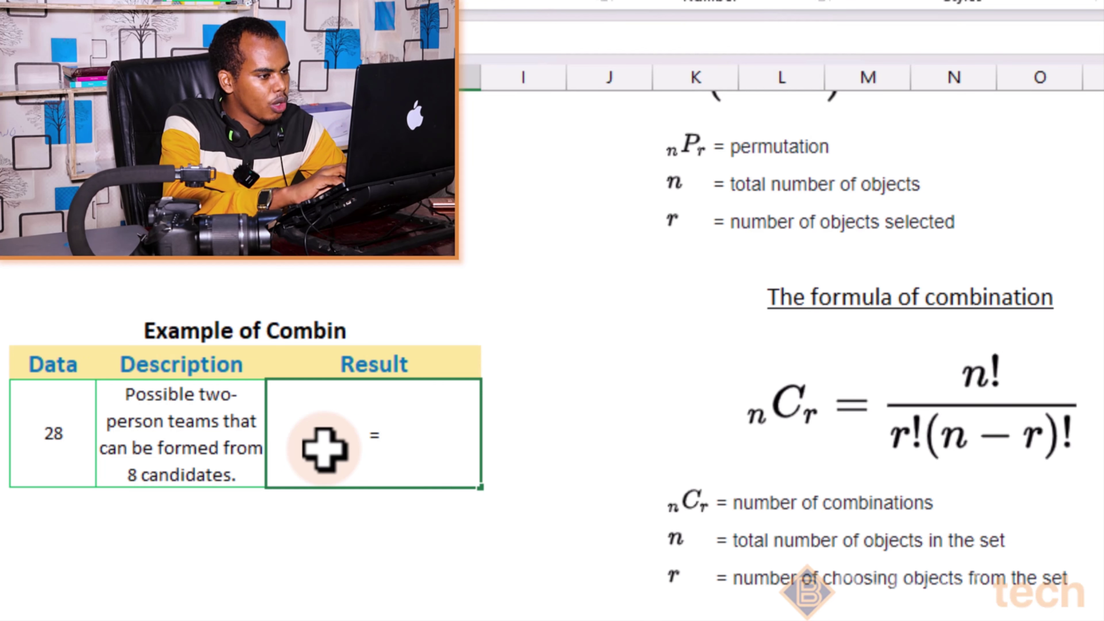
{"action": "type", "text": "c"}
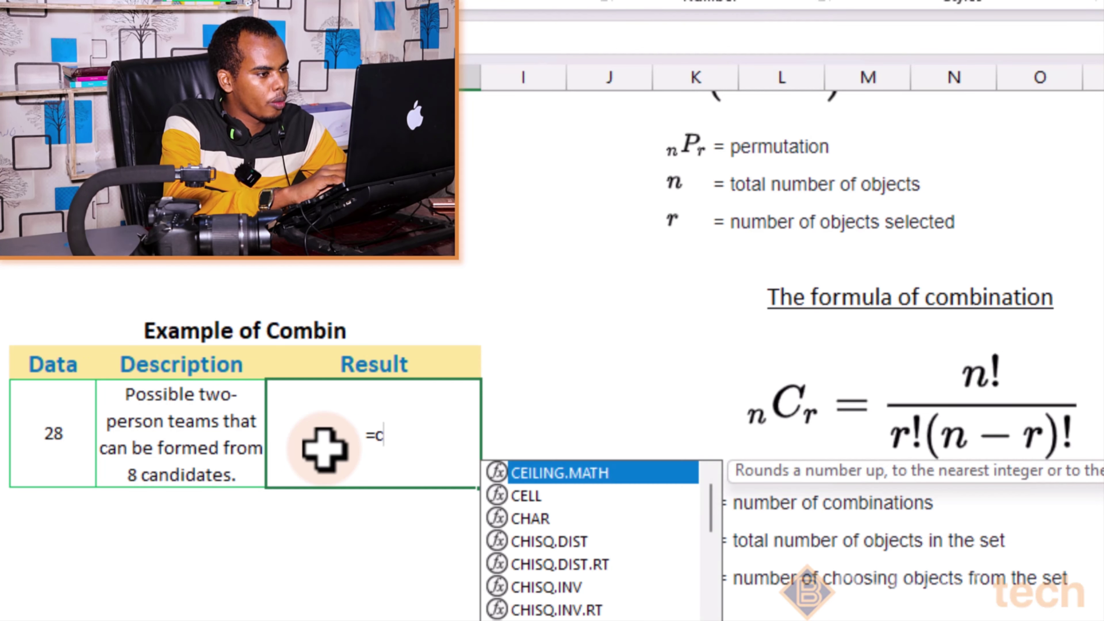
{"action": "type", "text": "ombi"}
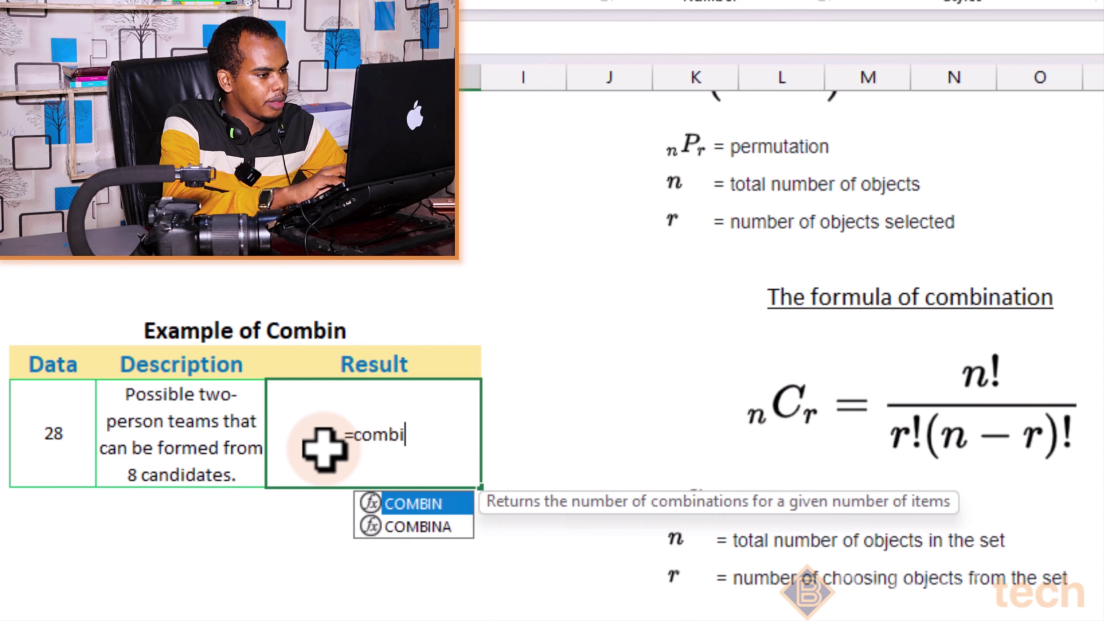
{"action": "key", "text": "Tab"}
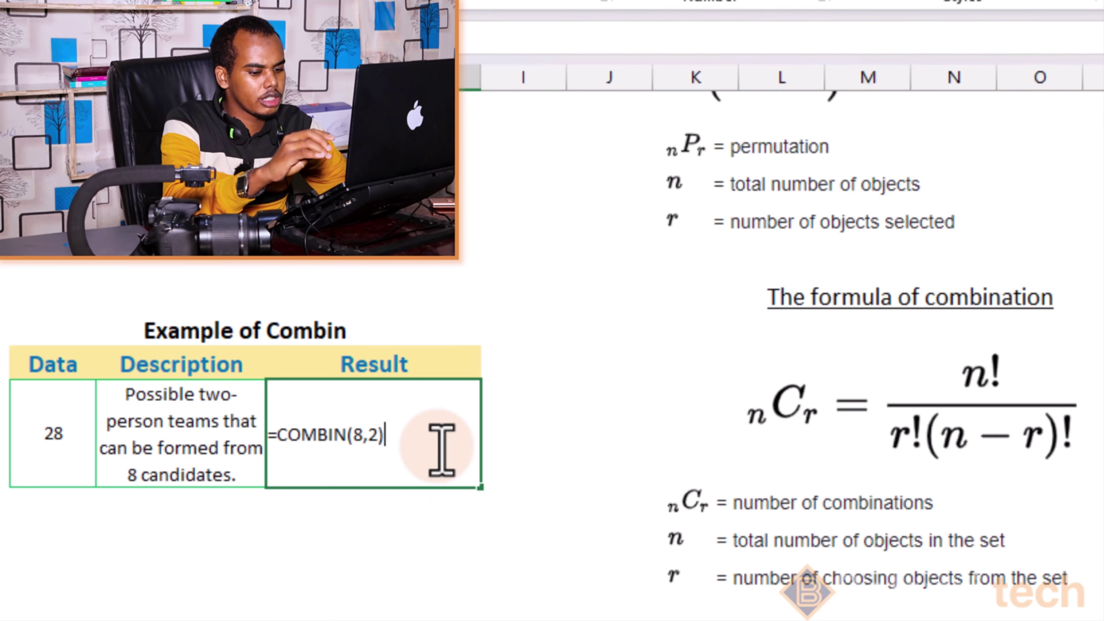
{"action": "key", "text": "Return"}
{"action": "left_click", "coordinate": [442, 451]}
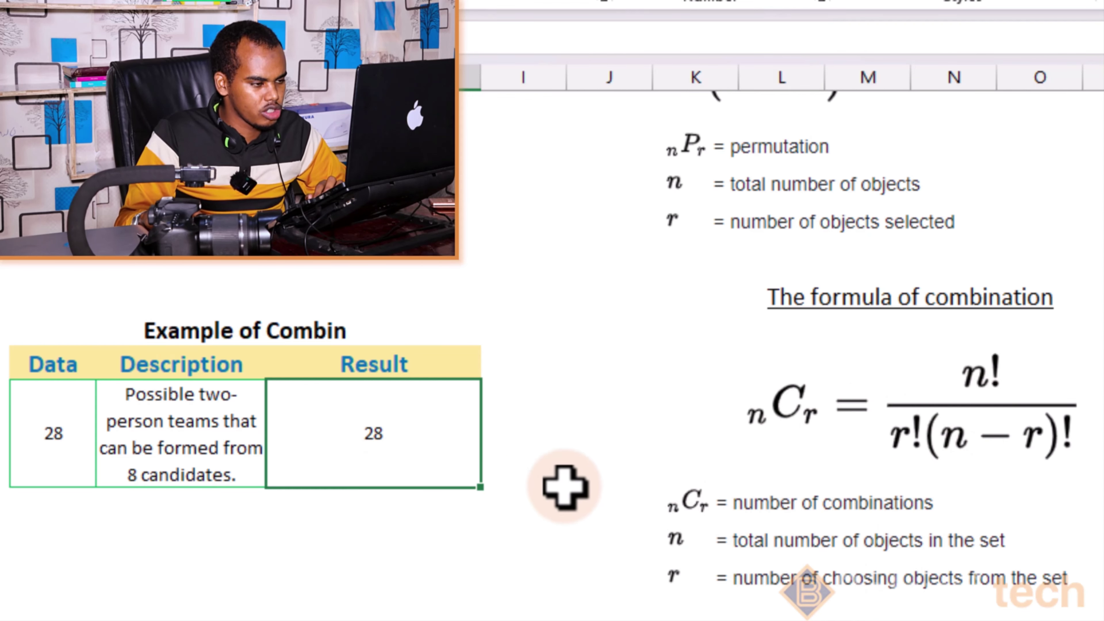
Scroll to the top and review the Count, CountA, CountBlank, CountIf, Permut and Combin entries
{"action": "scroll", "coordinate": [639, 494], "scroll_direction": "down", "scroll_amount": 1}
{"action": "scroll", "coordinate": [617, 497], "scroll_direction": "up", "scroll_amount": 3}
{"action": "scroll", "coordinate": [616, 500], "scroll_direction": "up", "scroll_amount": 3}
{"action": "scroll", "coordinate": [611, 493], "scroll_direction": "up", "scroll_amount": 2}
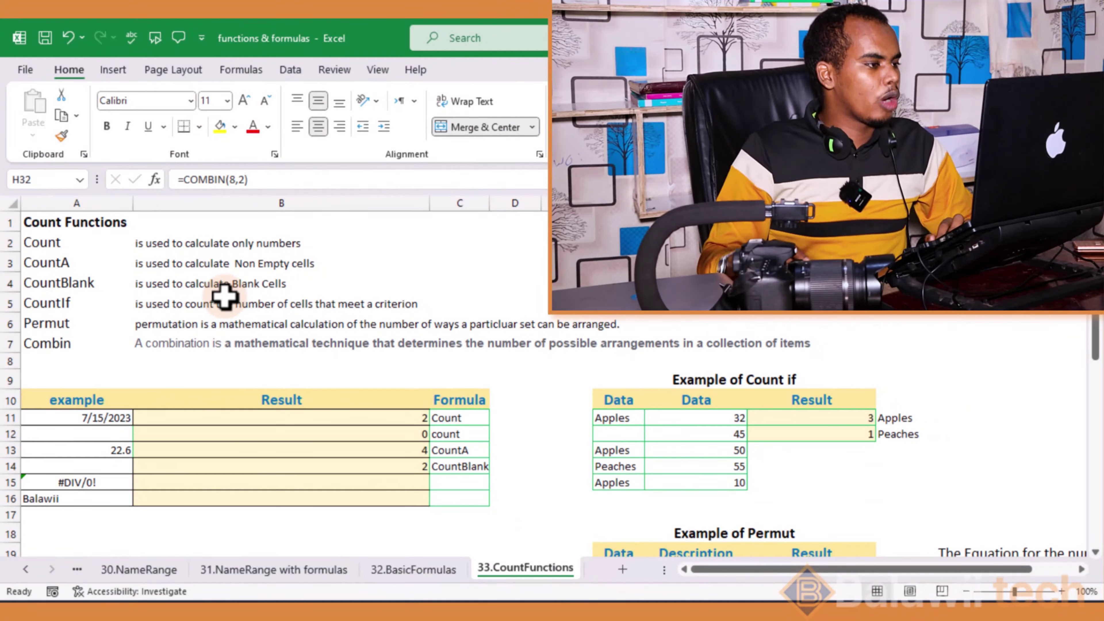
{"action": "left_click", "coordinate": [77, 249]}
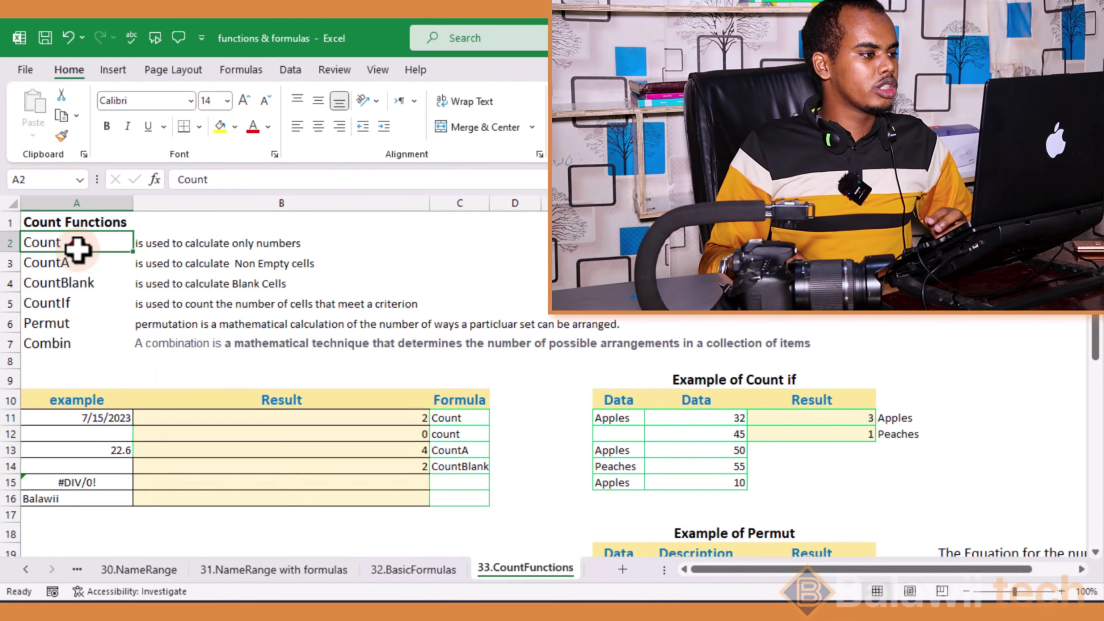
{"action": "left_click", "coordinate": [81, 263]}
{"action": "left_click", "coordinate": [91, 284]}
{"action": "left_click", "coordinate": [92, 301]}
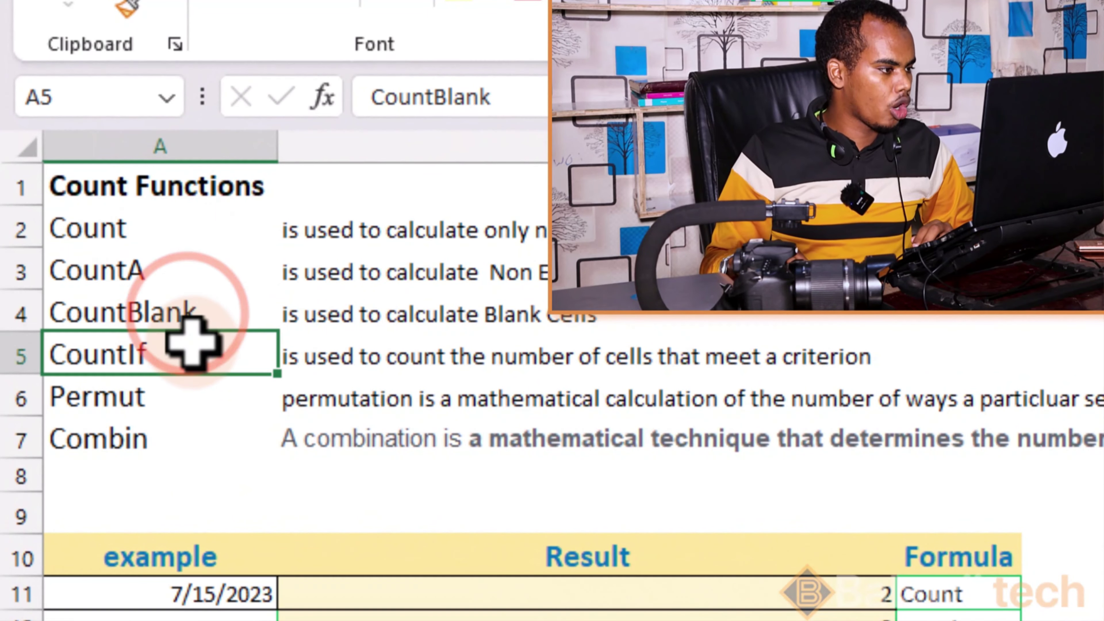
{"action": "left_click", "coordinate": [180, 391]}
{"action": "left_click", "coordinate": [183, 440]}
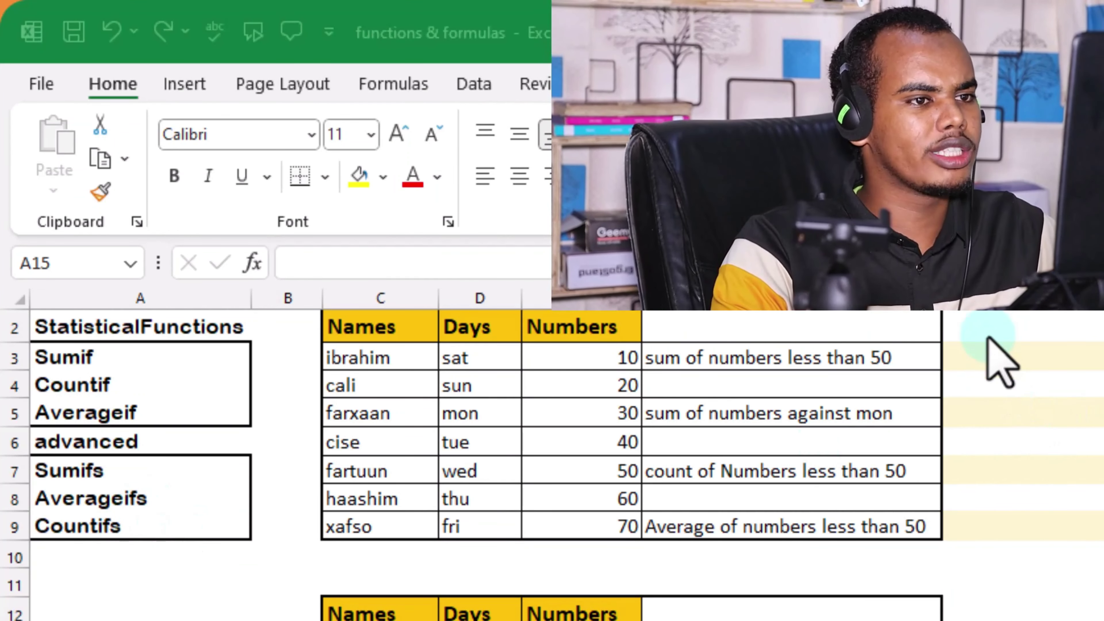
{"action": "left_click", "coordinate": [1000, 355]}
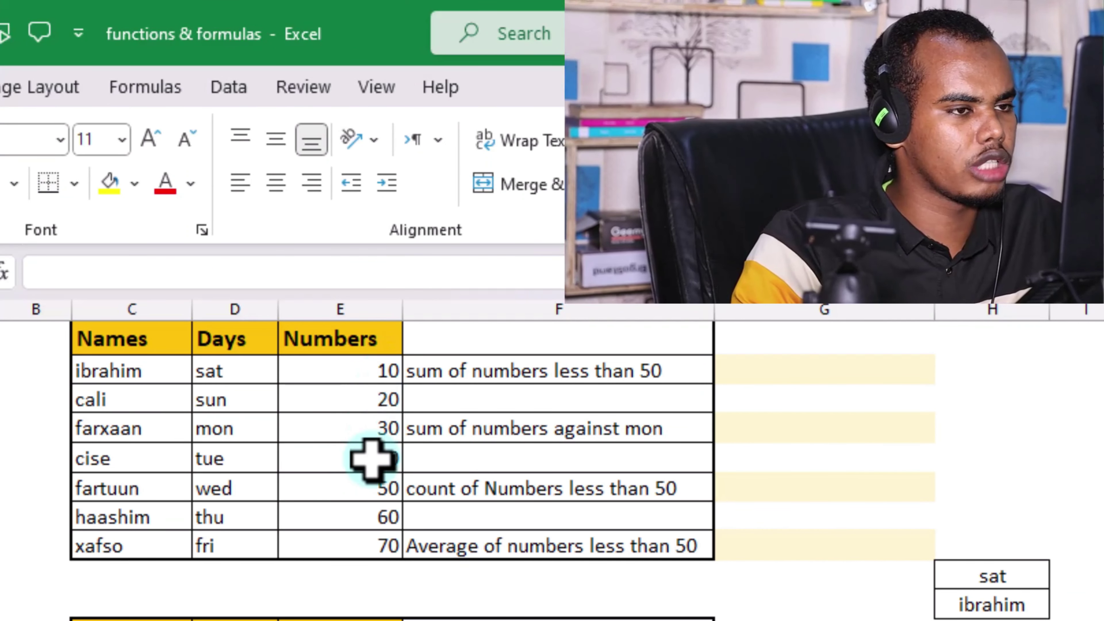
{"action": "left_click", "coordinate": [767, 377]}
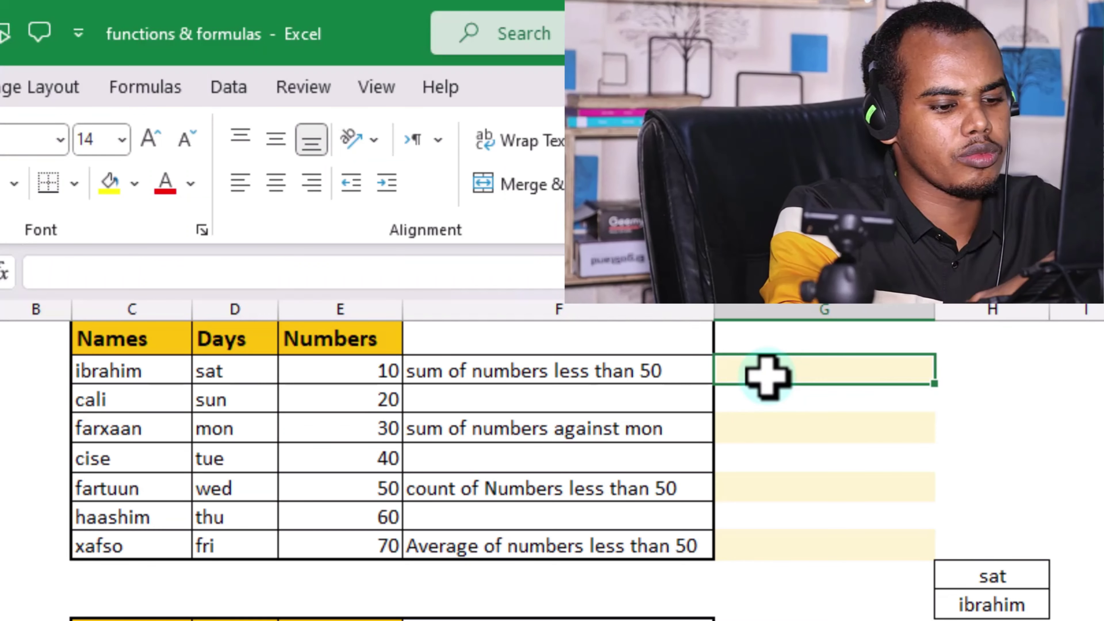
Enter =SUMIF(E3:E9,"<50") in G3, totalling the Numbers below 50 as 100
{"action": "type", "text": "=su"}
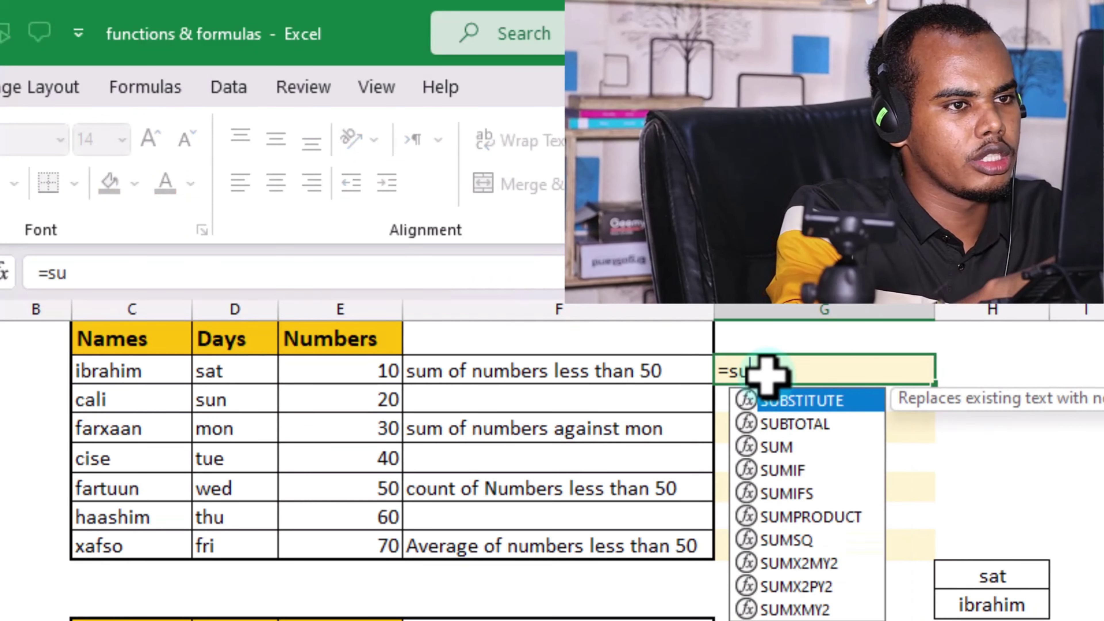
{"action": "type", "text": "mif"}
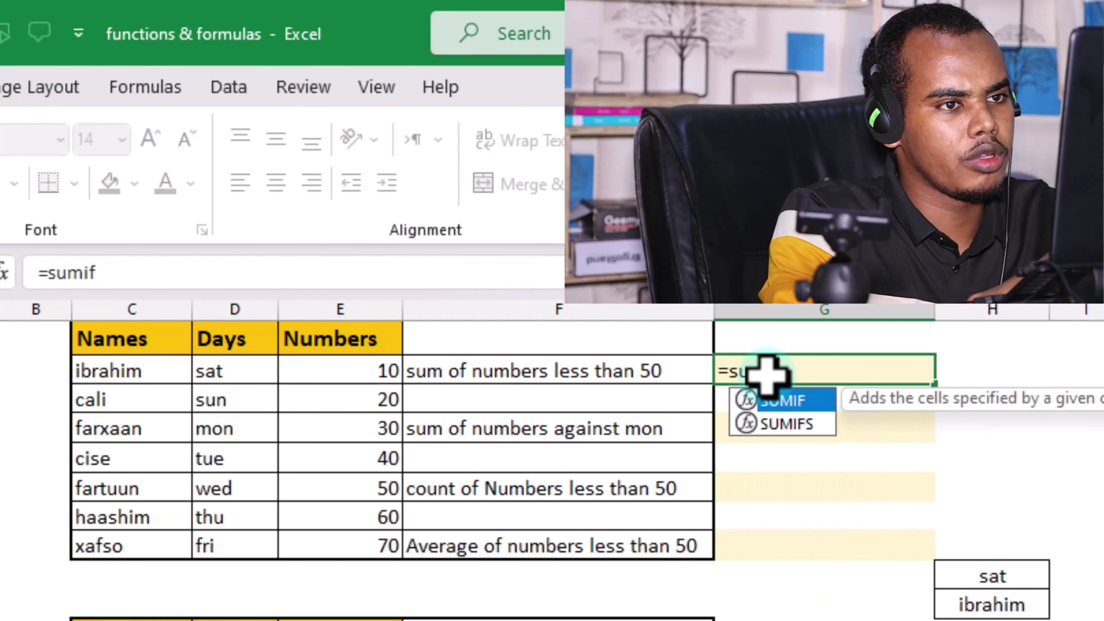
{"action": "key", "text": "Tab"}
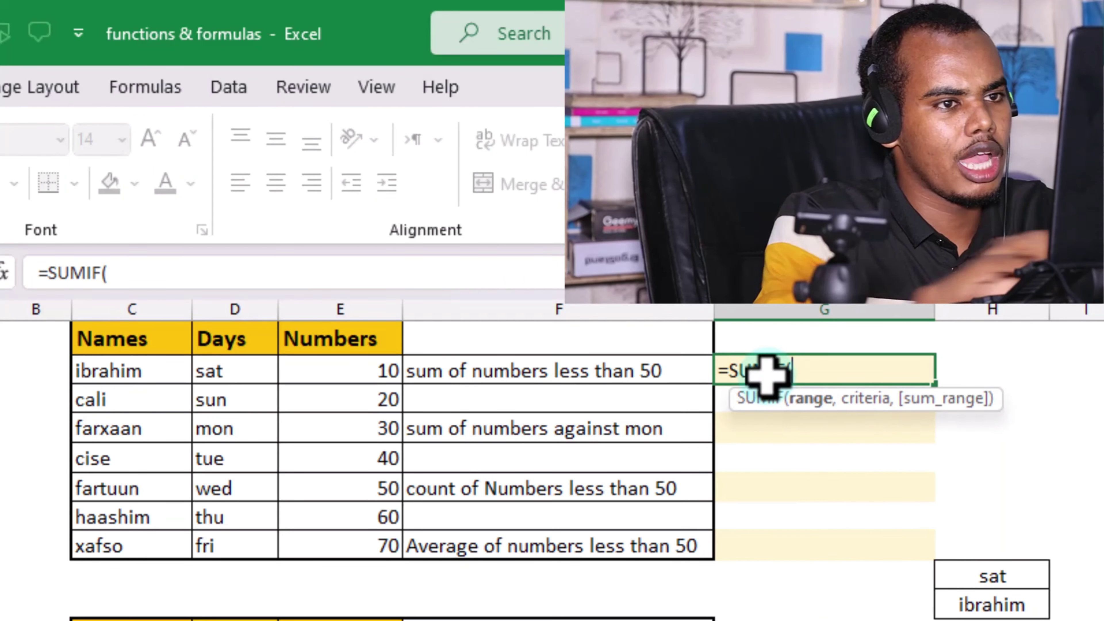
{"action": "left_click_drag", "start_coordinate": [340, 372], "coordinate": [339, 534]}
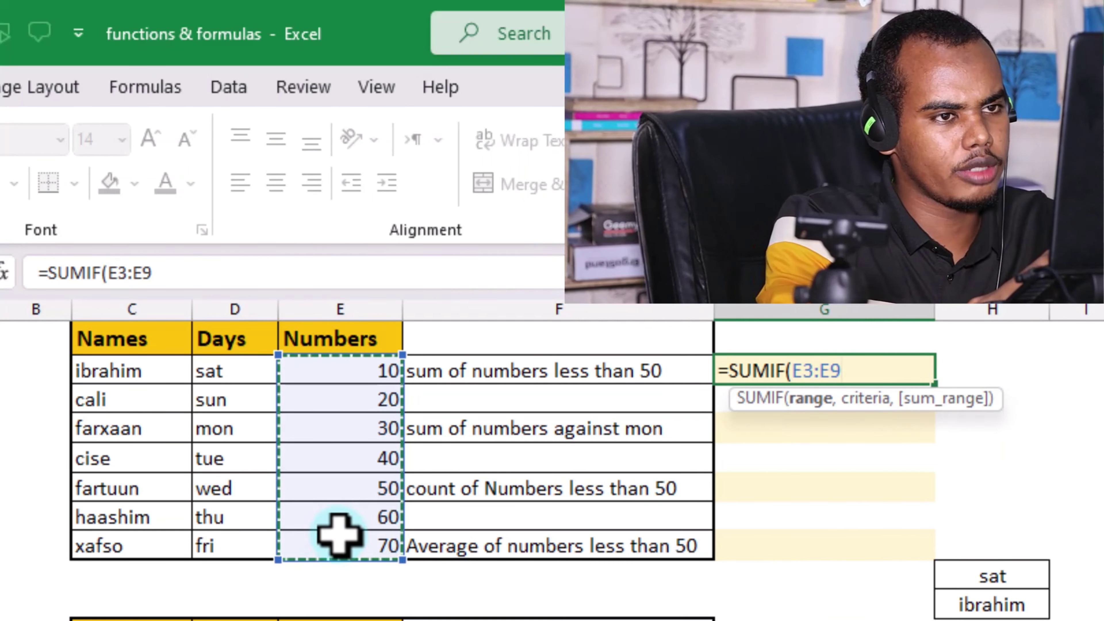
{"action": "type", "text": ","}
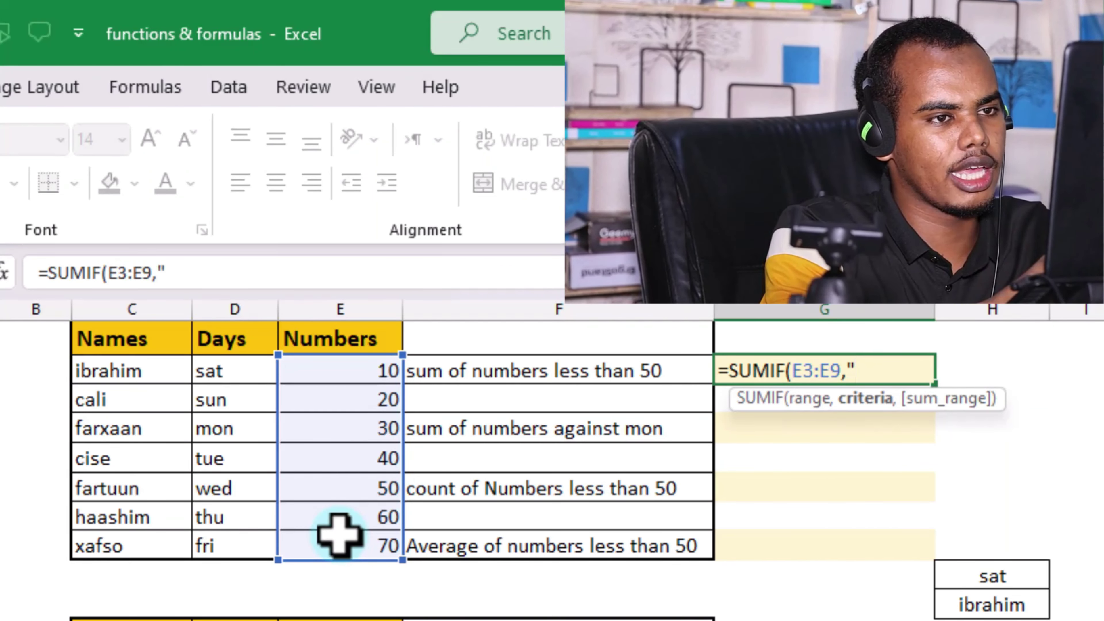
{"action": "type", "text": "0"}
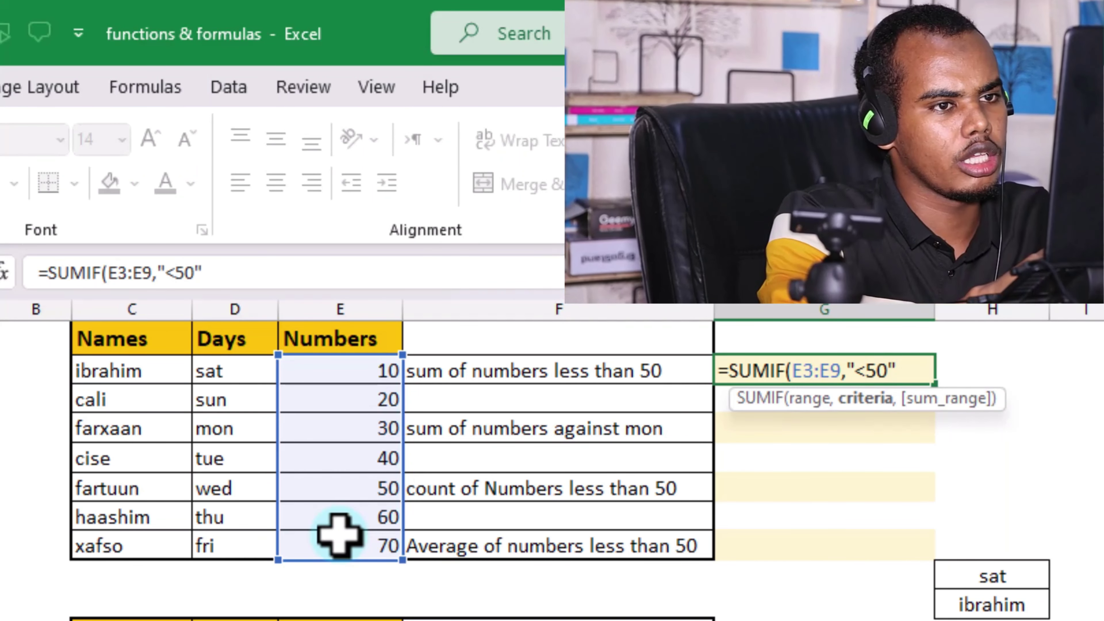
{"action": "key", "text": "Return"}
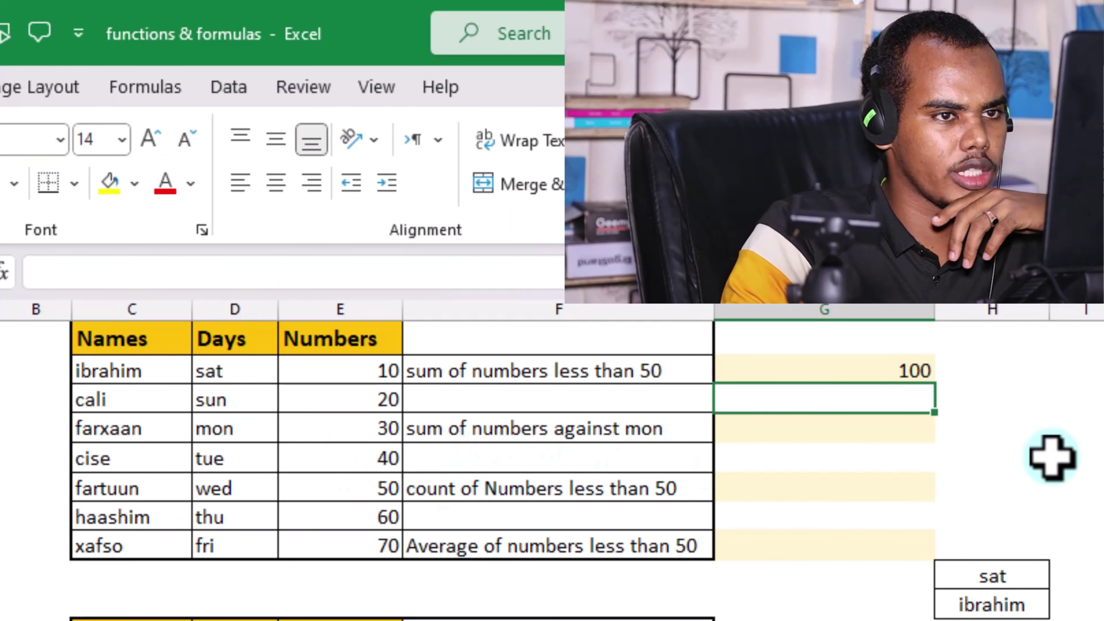
{"action": "left_click", "coordinate": [852, 431]}
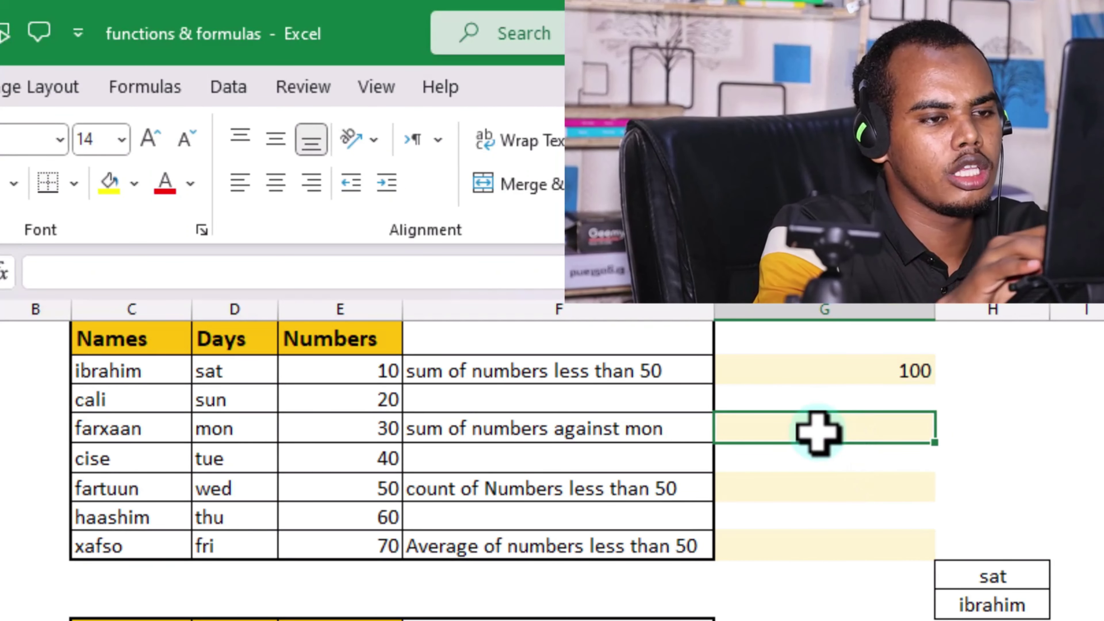
{"action": "type", "text": "=s"}
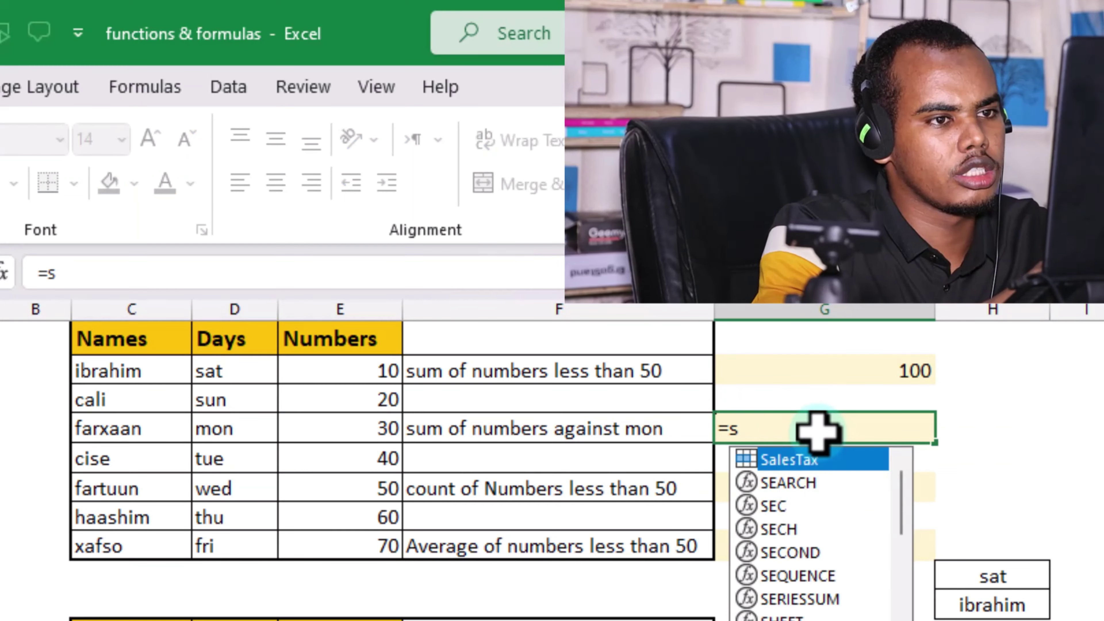
{"action": "type", "text": "umif"}
{"action": "key", "text": "Tab"}
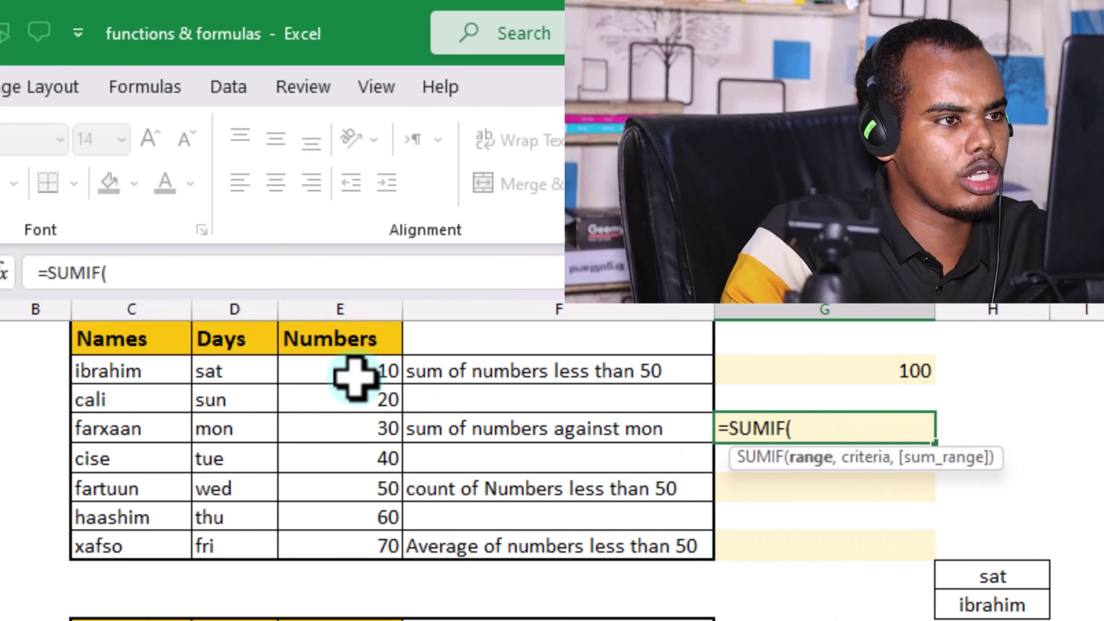
{"action": "mouse_move", "coordinate": [237, 372]}
{"action": "left_mouse_down"}
{"action": "mouse_move", "coordinate": [229, 513]}
{"action": "mouse_move", "coordinate": [239, 539]}
{"action": "left_mouse_up"}
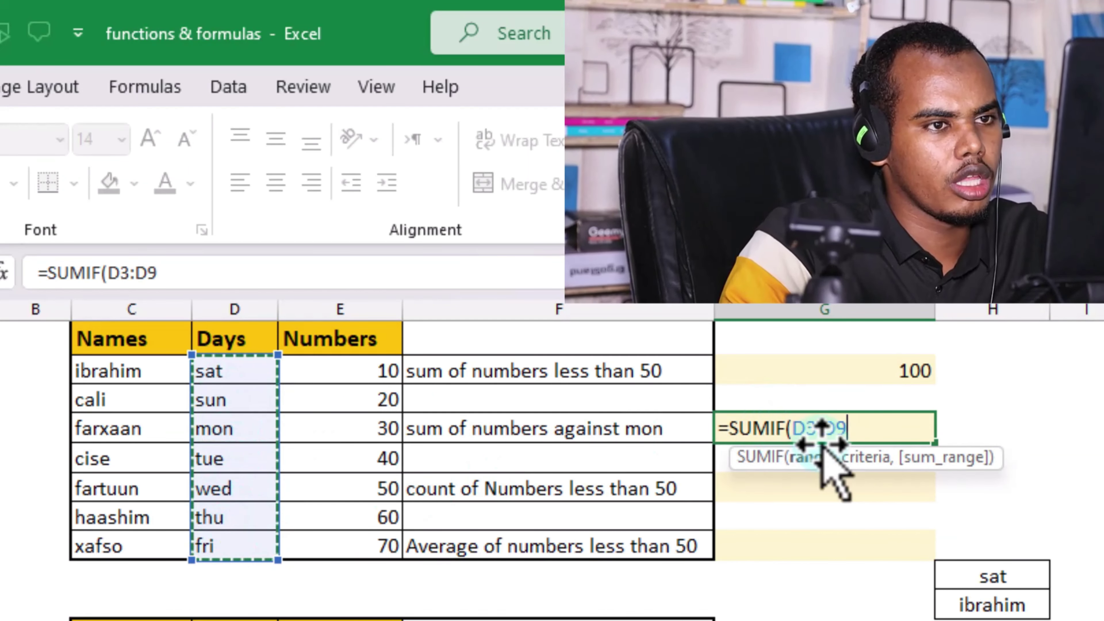
{"action": "type", "text": ",\"mon"}
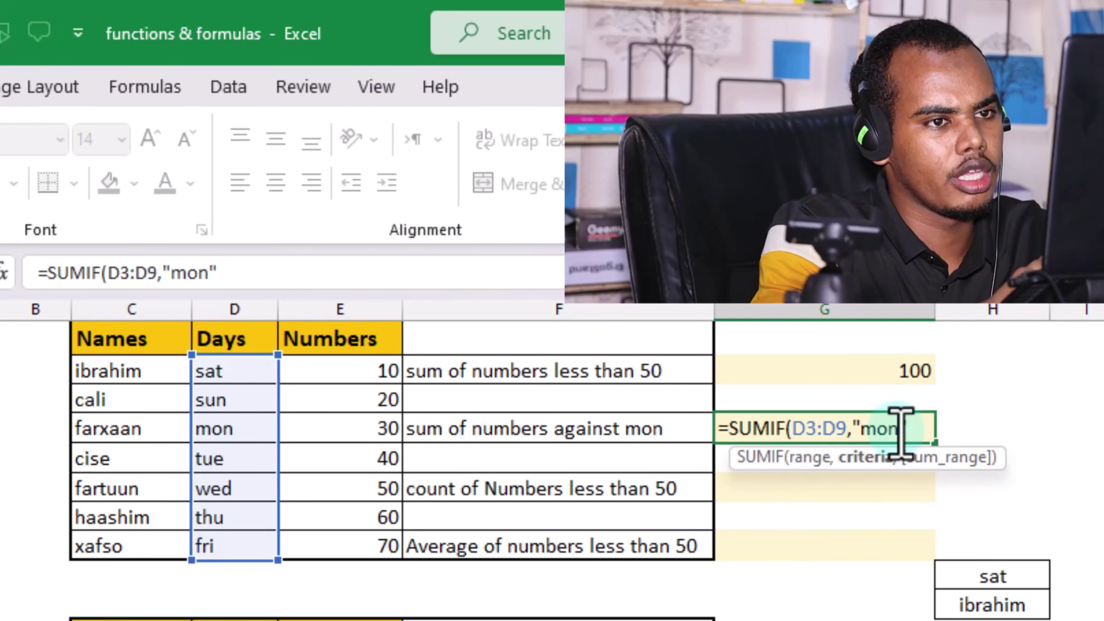
{"action": "type", "text": ","}
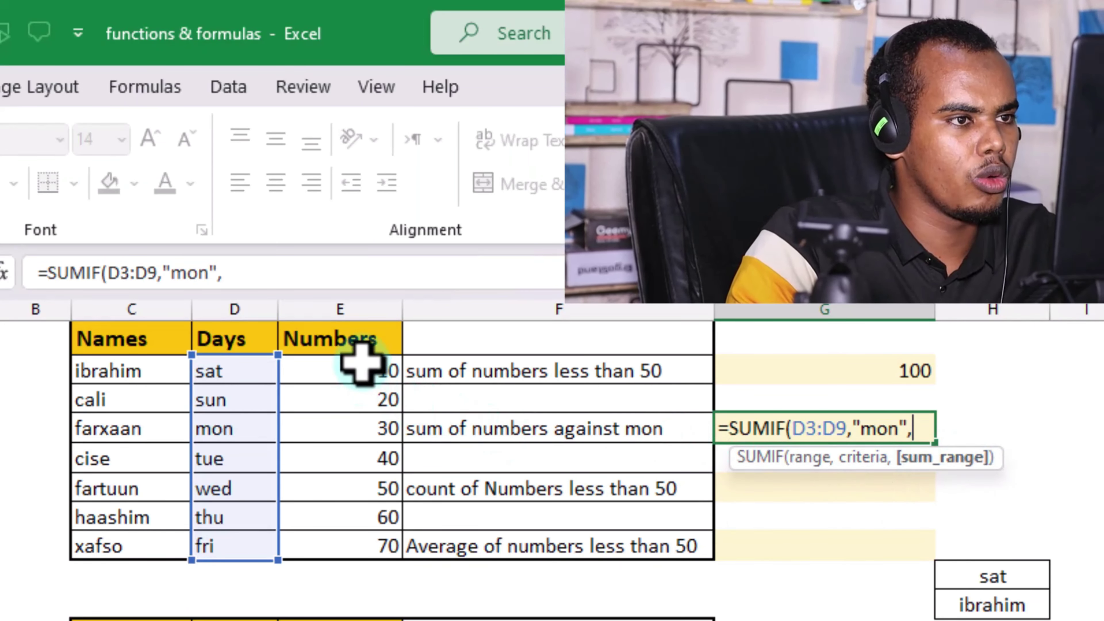
{"action": "left_click_drag", "start_coordinate": [362, 374], "coordinate": [365, 539]}
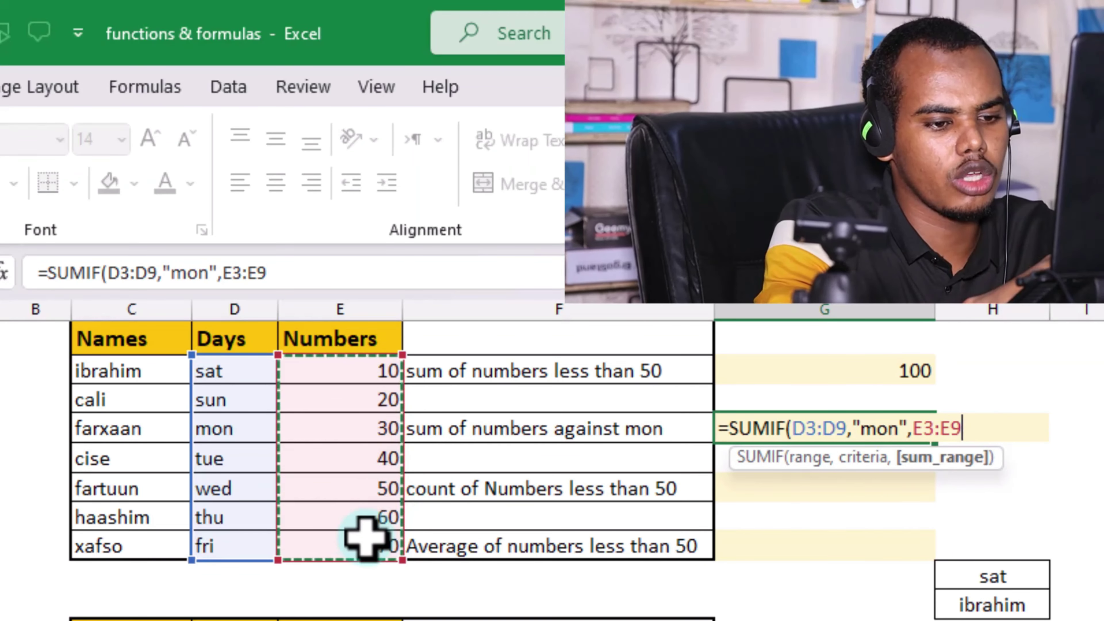
{"action": "key", "text": "Return"}
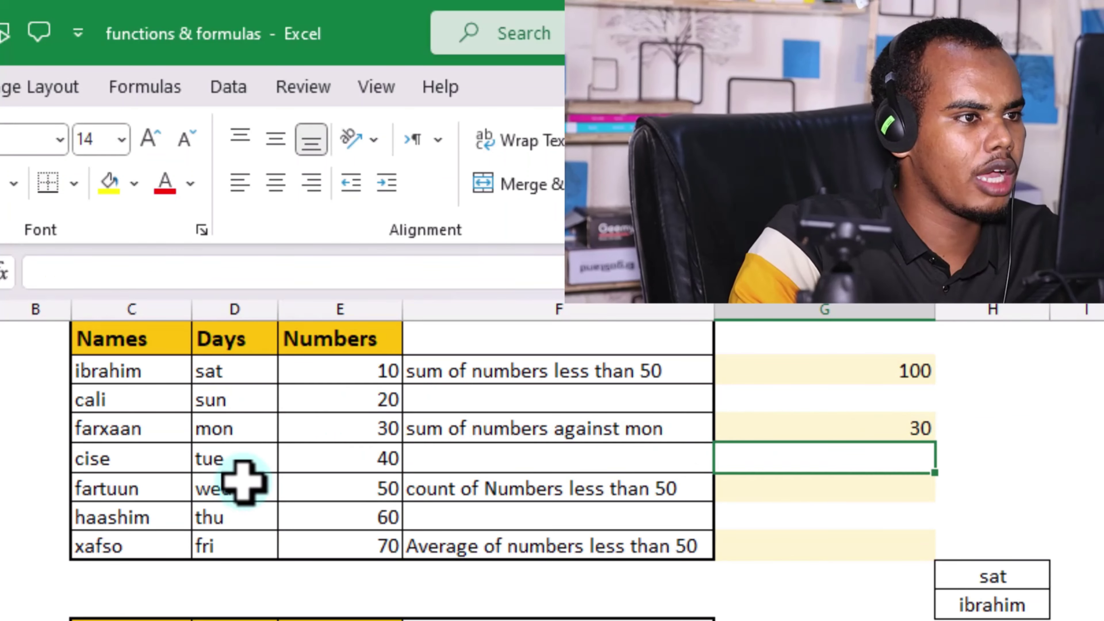
{"action": "left_click", "coordinate": [237, 431]}
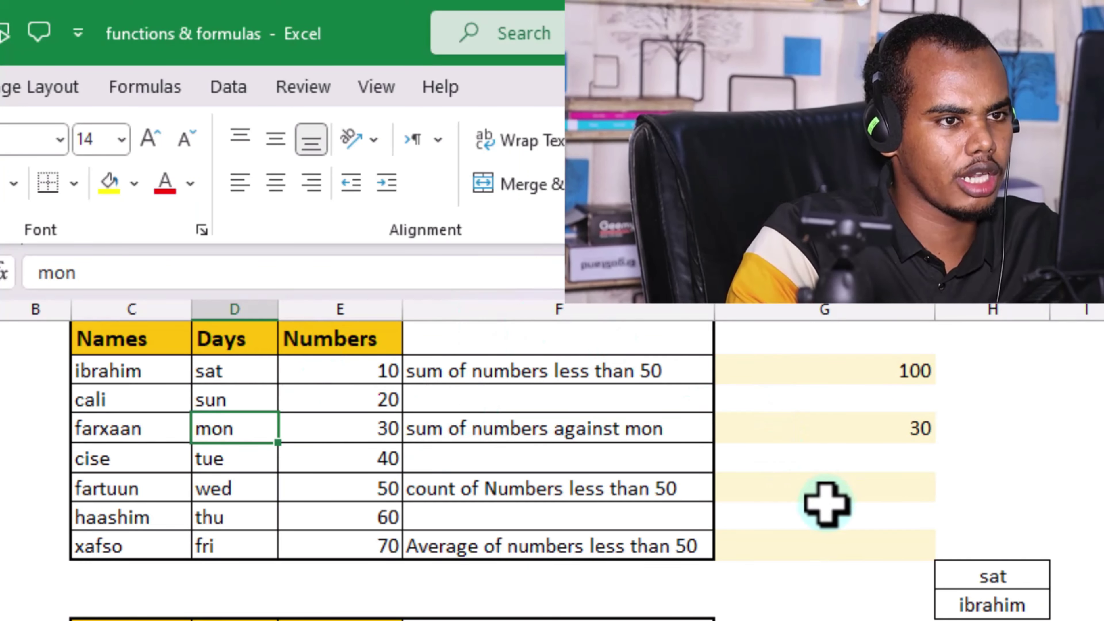
{"action": "left_click", "coordinate": [857, 490]}
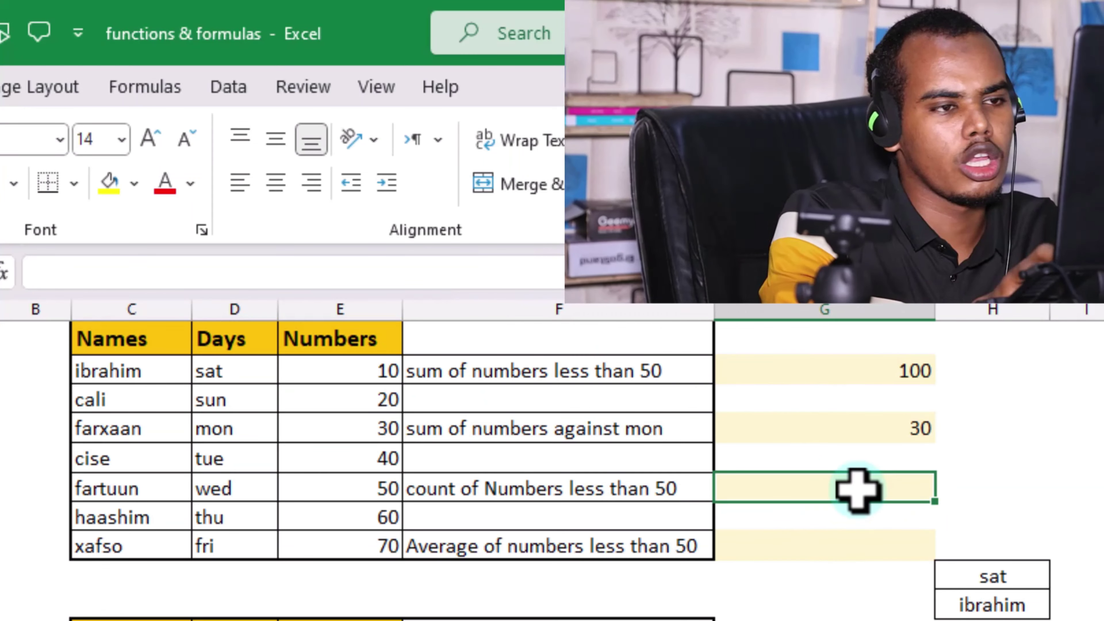
Enter =COUNTIF(E3:E9,"<50") beside the count label, returning 4
{"action": "type", "text": "="}
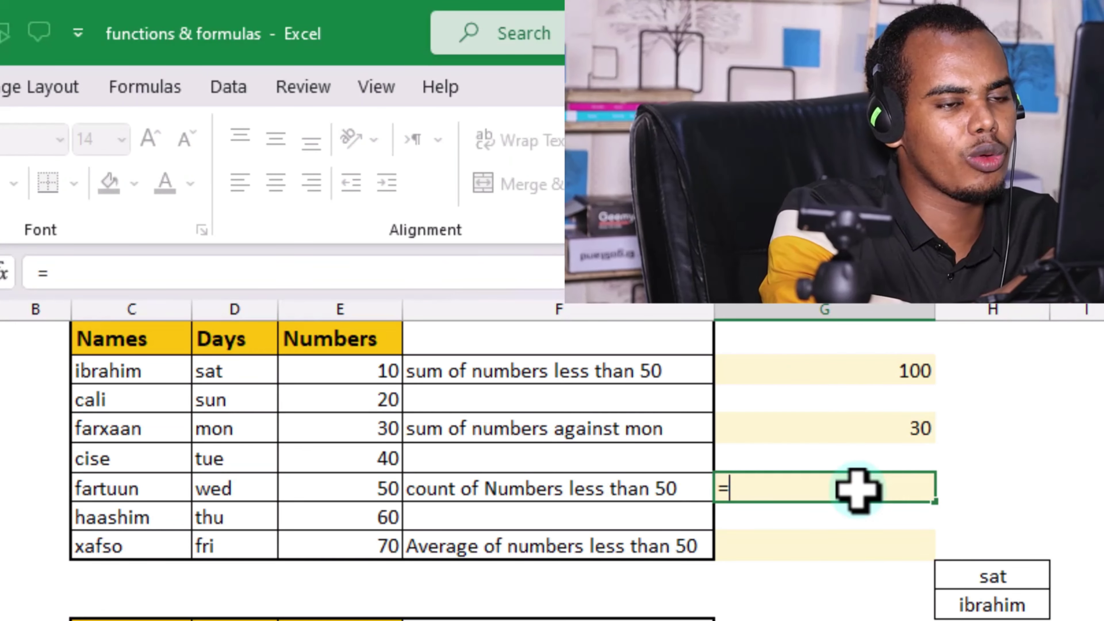
{"action": "type", "text": "cou"}
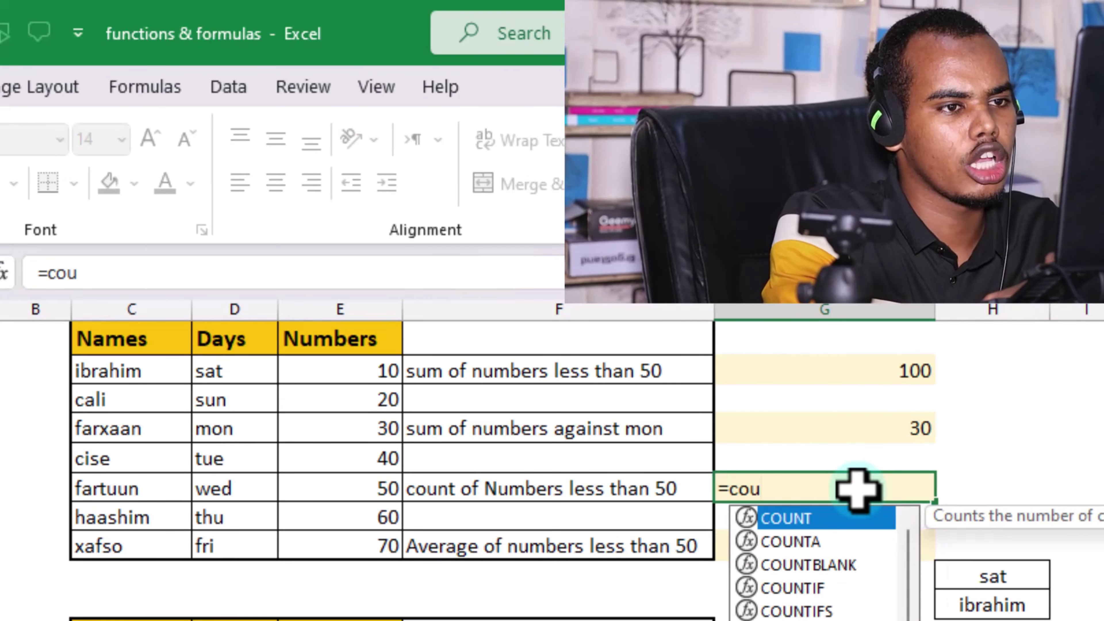
{"action": "type", "text": "ntif"}
{"action": "key", "text": "Tab"}
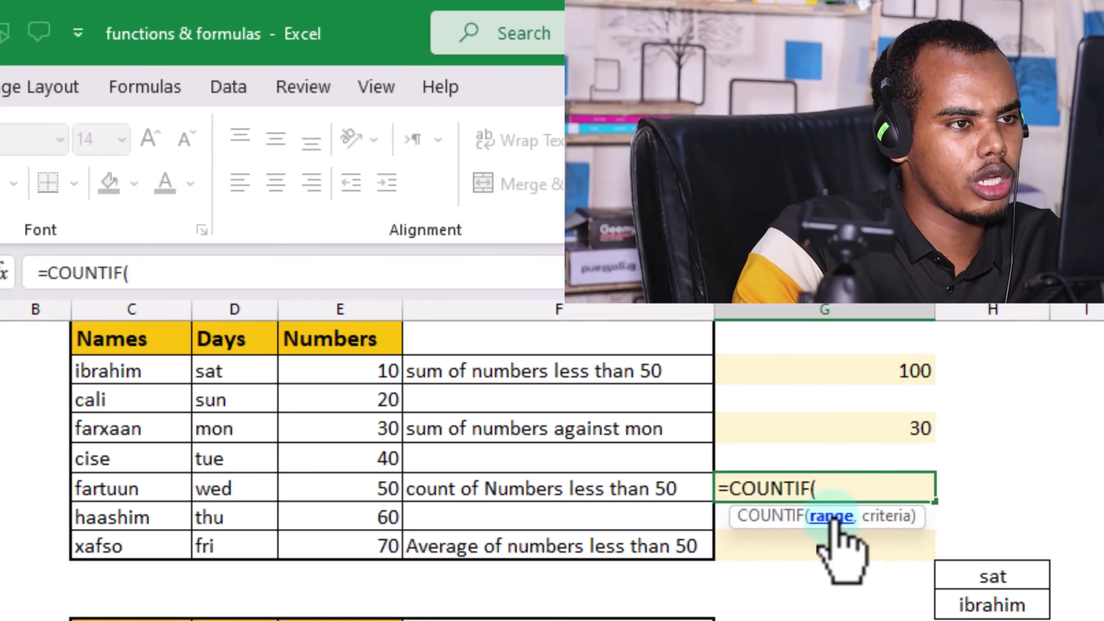
{"action": "left_click_drag", "start_coordinate": [345, 371], "coordinate": [362, 543]}
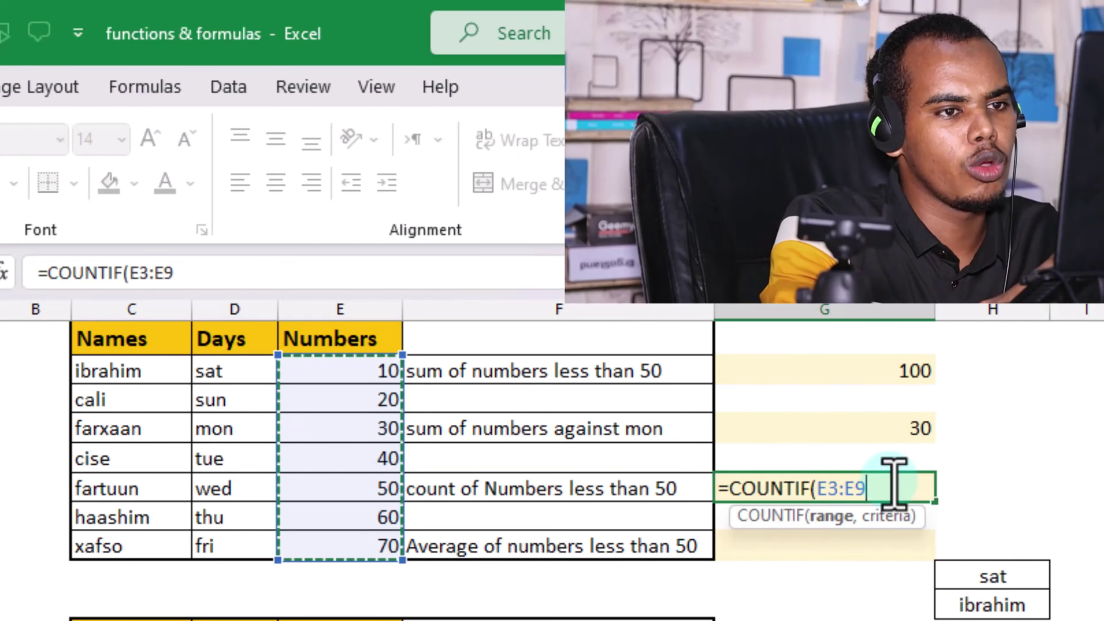
{"action": "type", "text": ","}
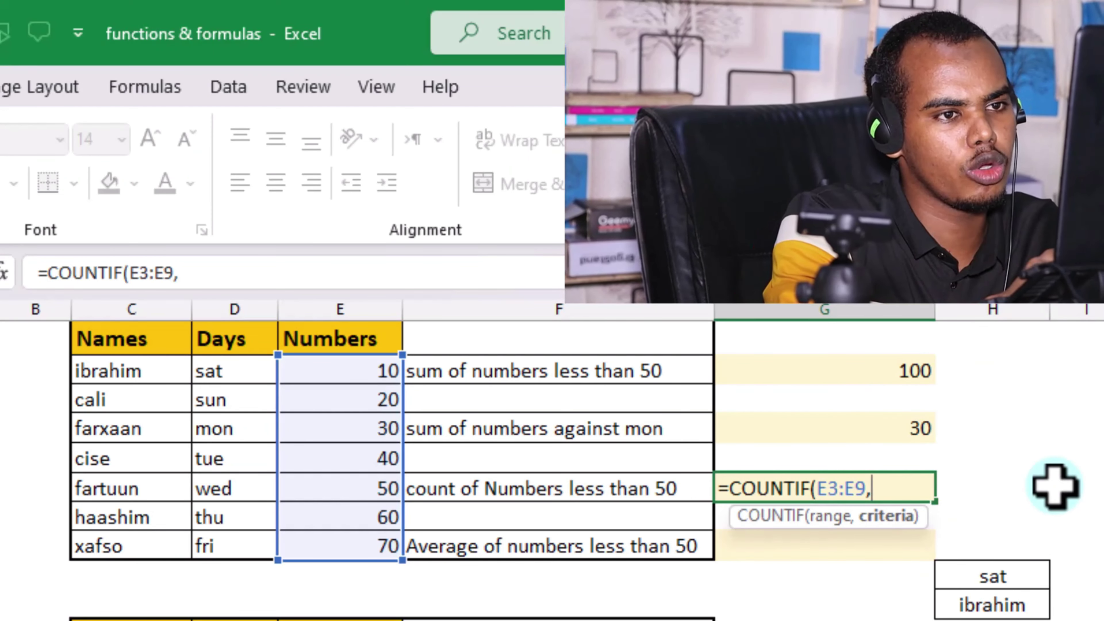
{"action": "type", "text": "\"<"}
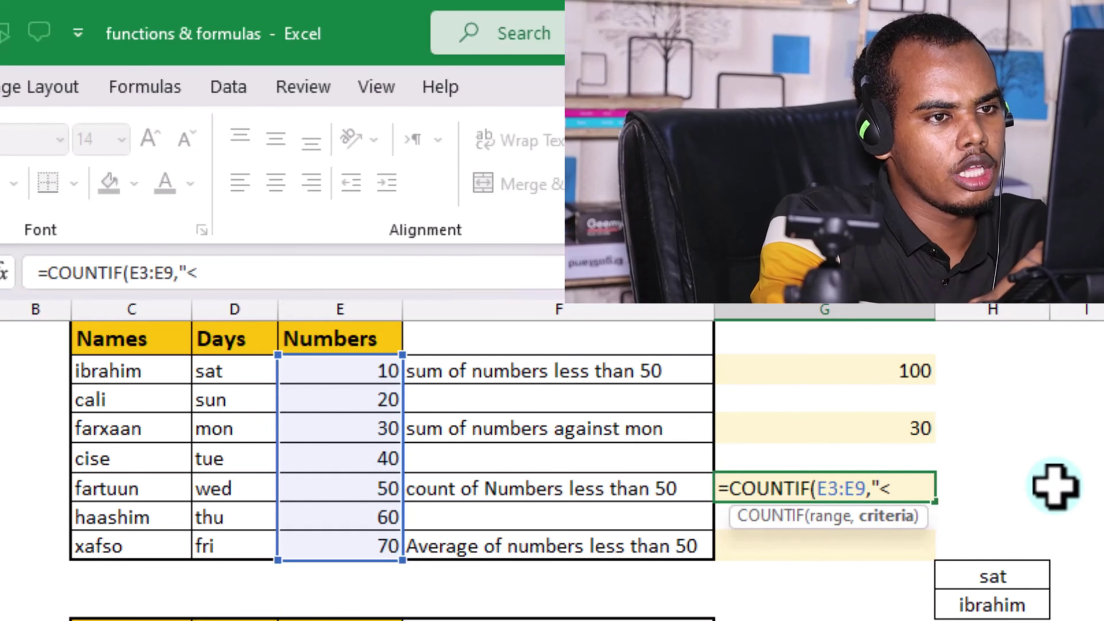
{"action": "type", "text": "50"}
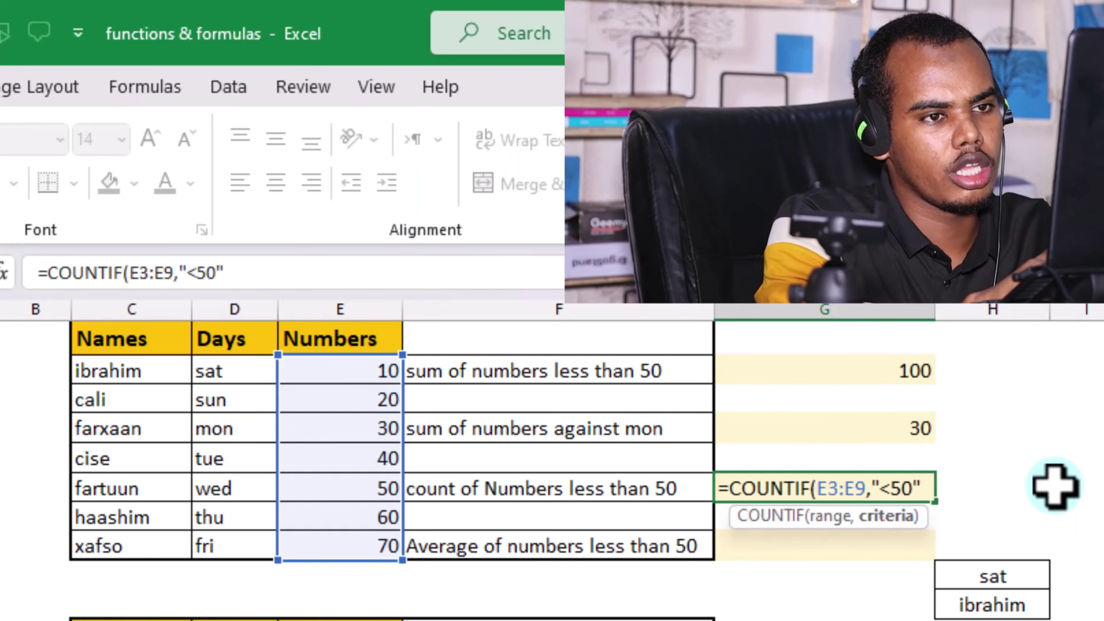
{"action": "key", "text": "Return"}
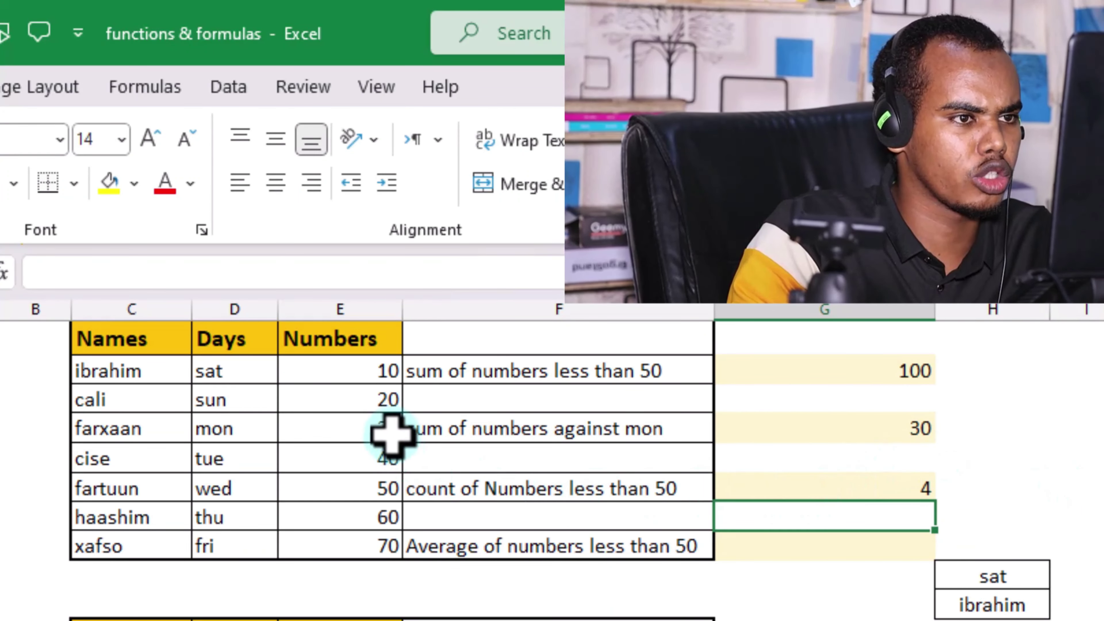
Verify the Numbers values under 50, up to 40, that make up the count
{"action": "left_click", "coordinate": [365, 401]}
{"action": "left_click", "coordinate": [364, 431]}
{"action": "left_click", "coordinate": [363, 451]}
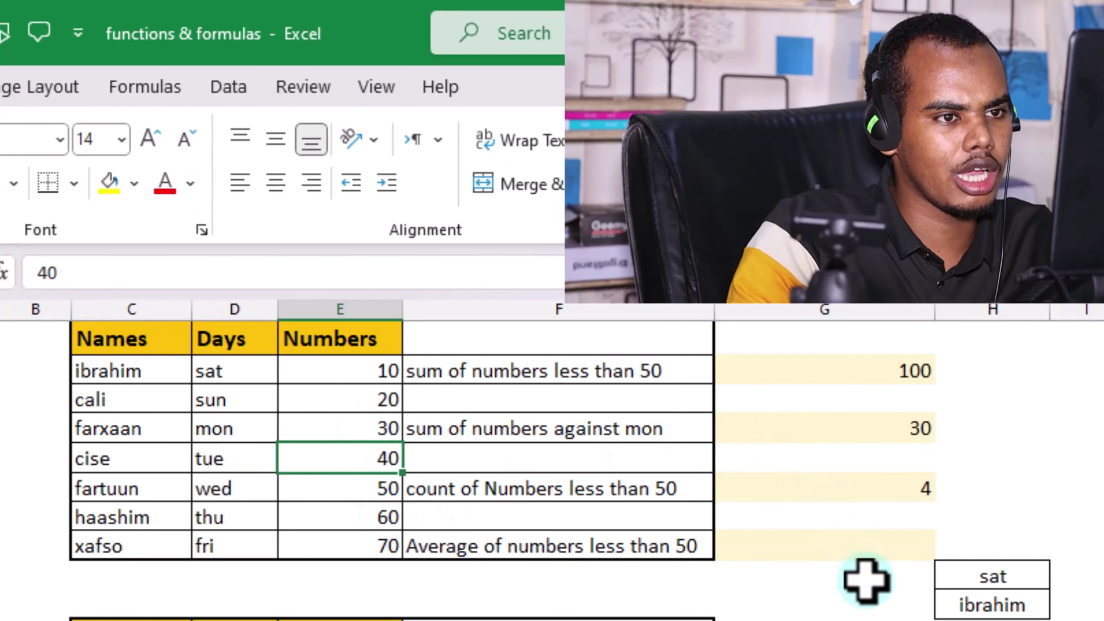
{"action": "left_click", "coordinate": [870, 557]}
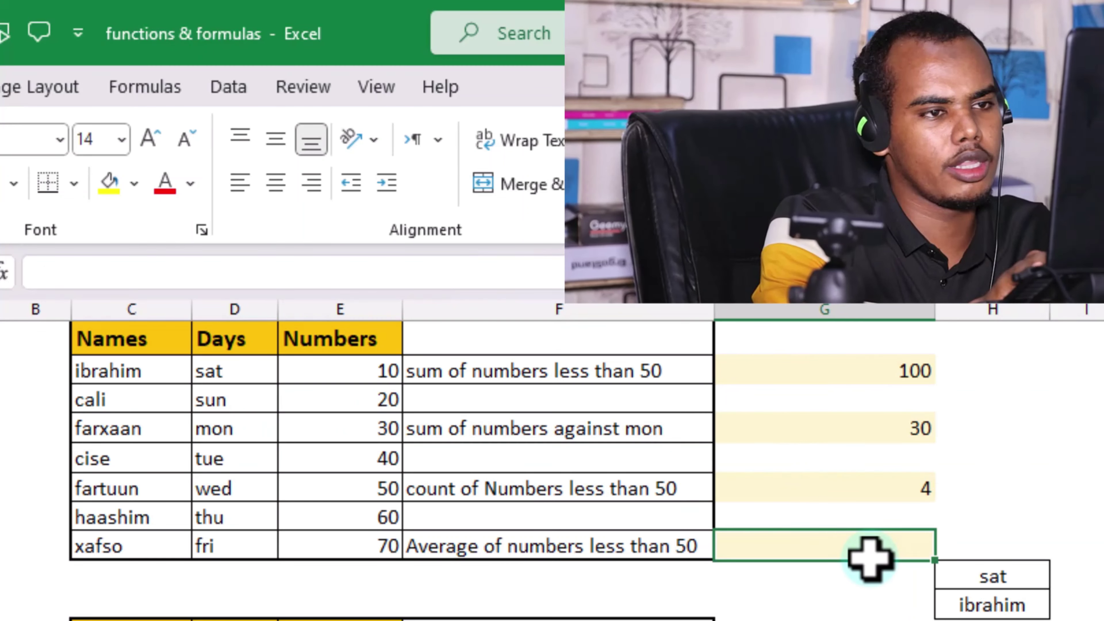
Enter =AVERAGEIF(E3:E9,"<50") to get 25, then review the average and SUMIF result formulas
{"action": "type", "text": "=ave"}
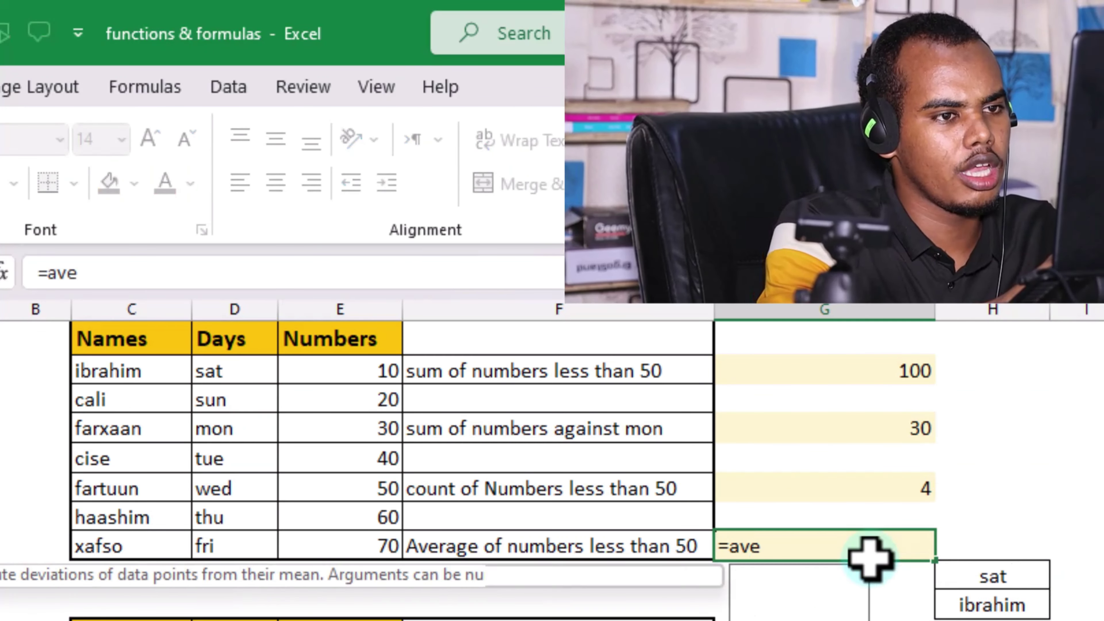
{"action": "type", "text": "rageif"}
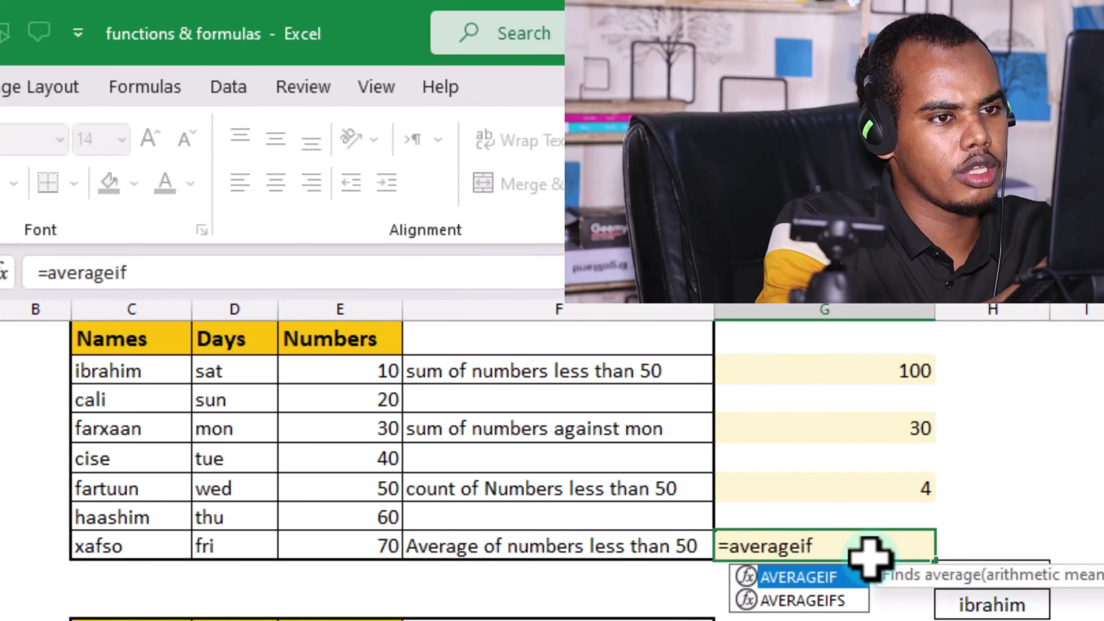
{"action": "key", "text": "Tab"}
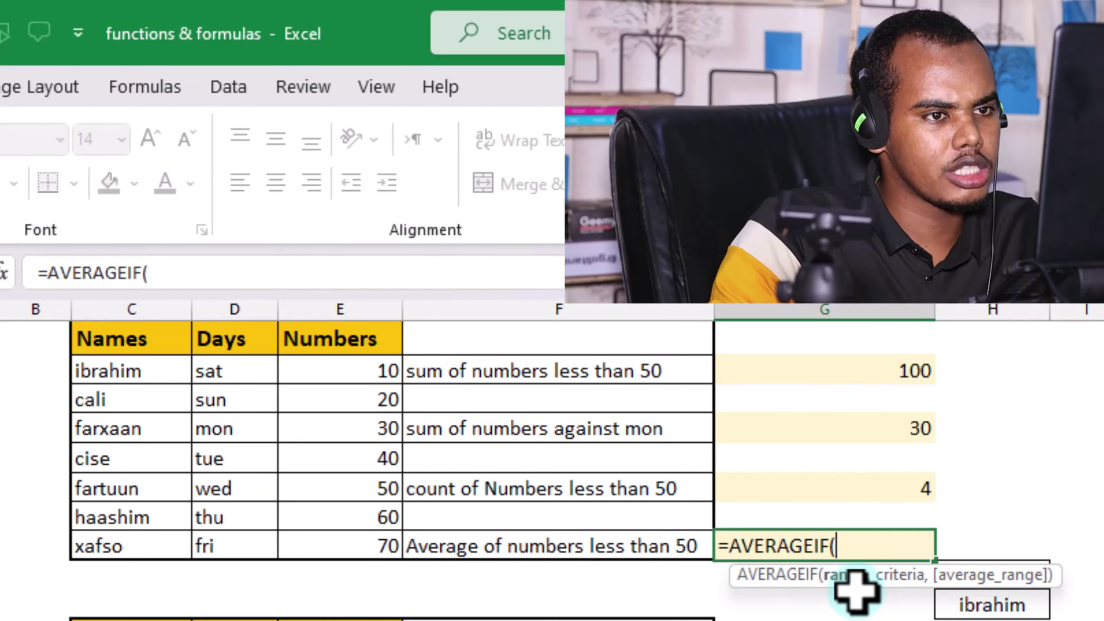
{"action": "left_click_drag", "start_coordinate": [348, 367], "coordinate": [360, 542]}
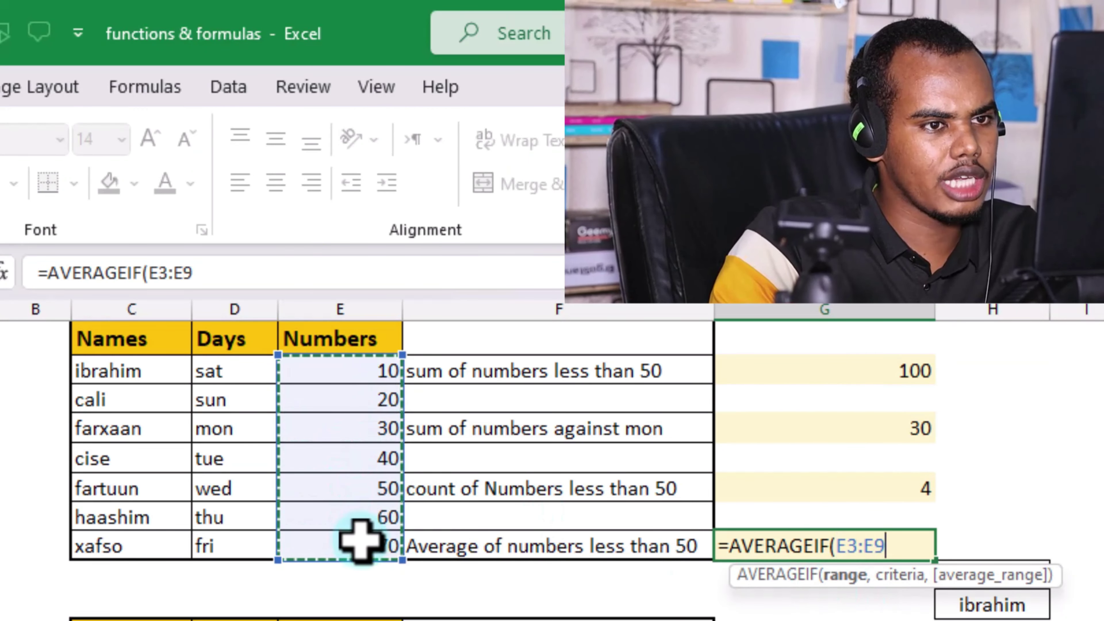
{"action": "type", "text": ",\"<"}
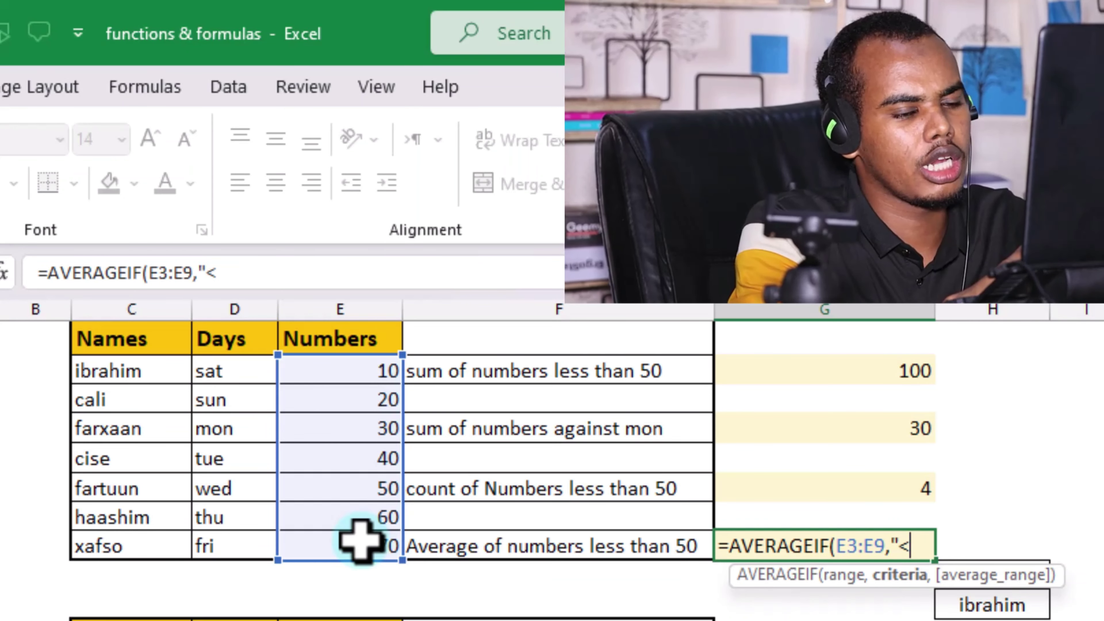
{"action": "type", "text": "0"}
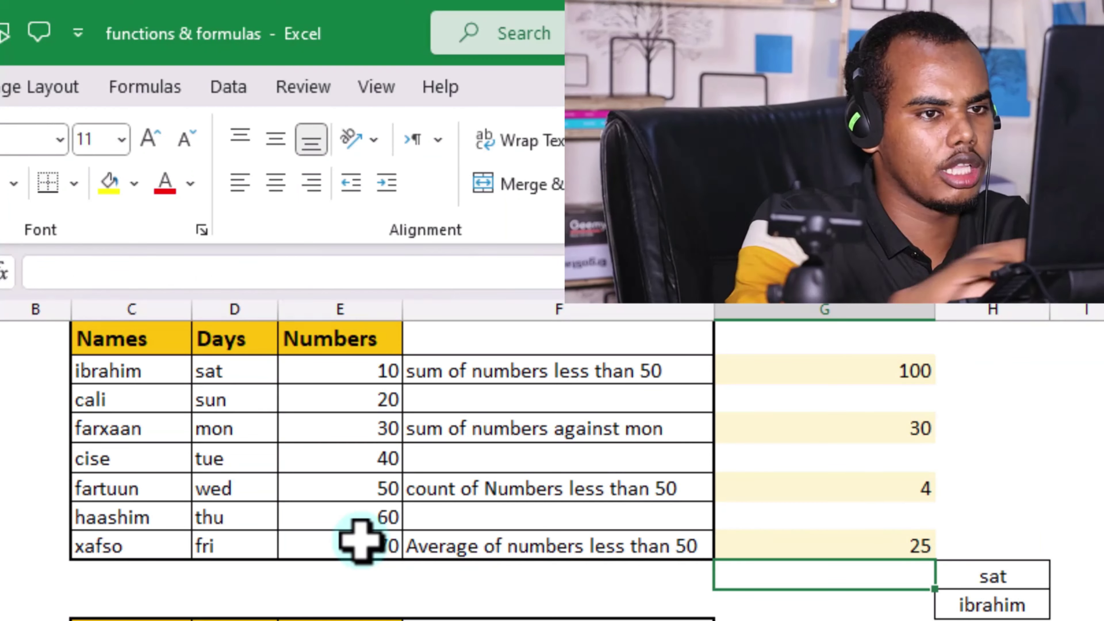
{"action": "left_click", "coordinate": [753, 539]}
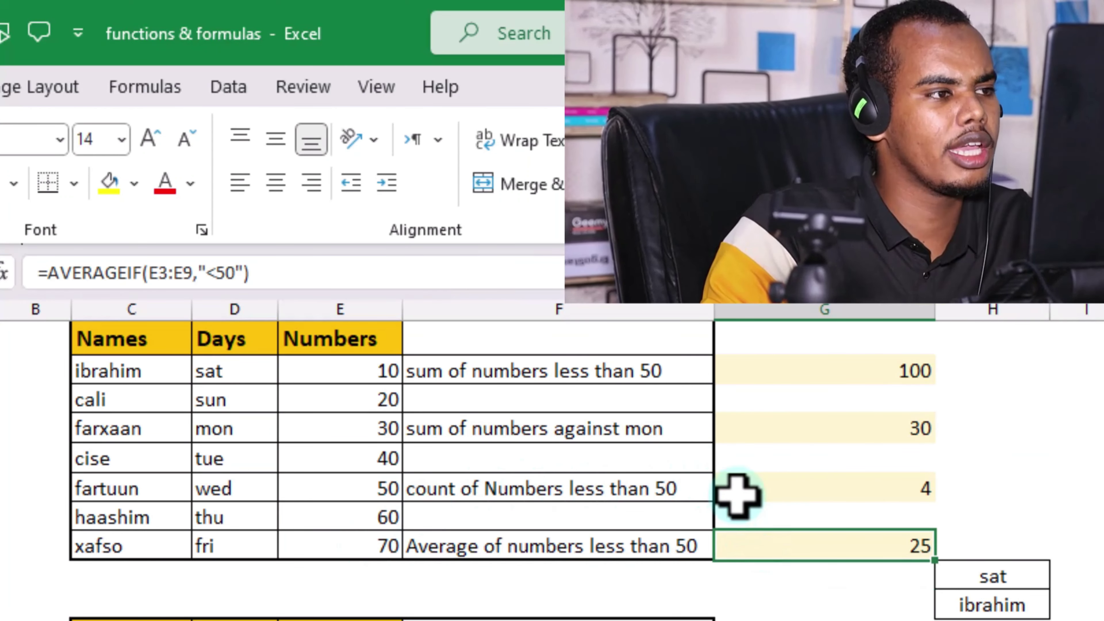
{"action": "left_click", "coordinate": [794, 368]}
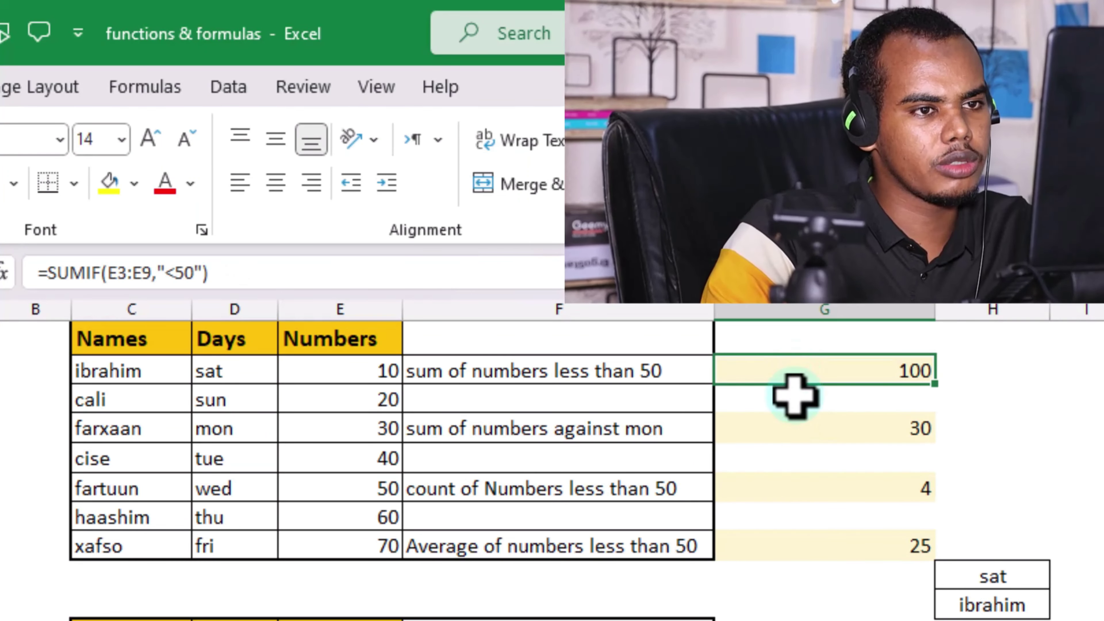
Review the COUNTIF and AVERAGEIF formulas, then point out the Sumifs and Averageifs entries in column A
{"action": "left_click", "coordinate": [783, 493]}
{"action": "left_click", "coordinate": [779, 548]}
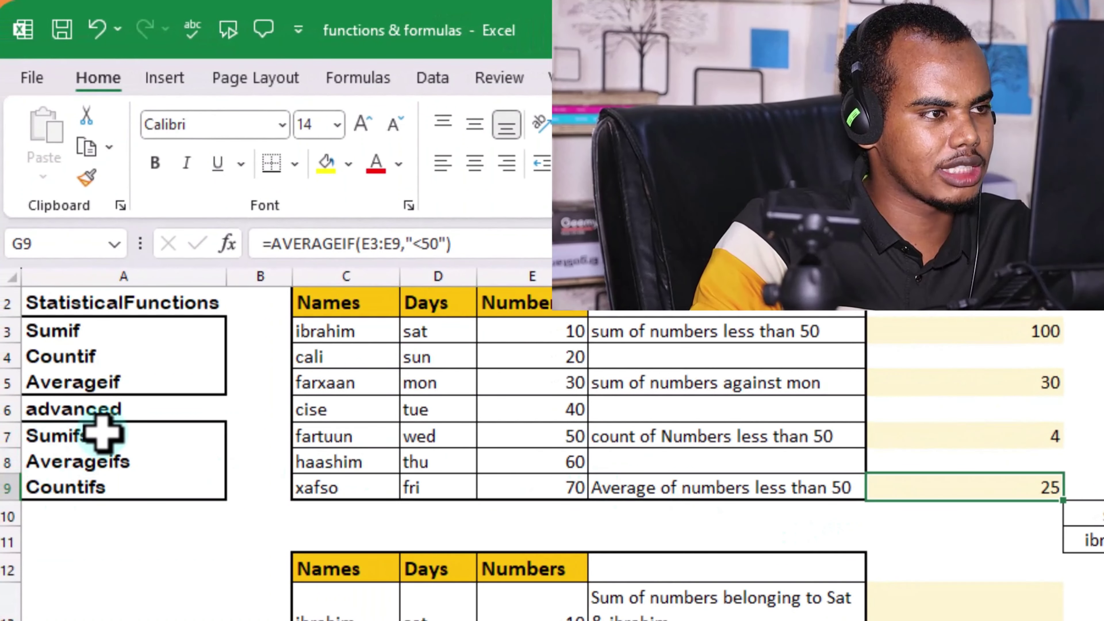
{"action": "left_click", "coordinate": [103, 433]}
{"action": "left_click", "coordinate": [155, 465]}
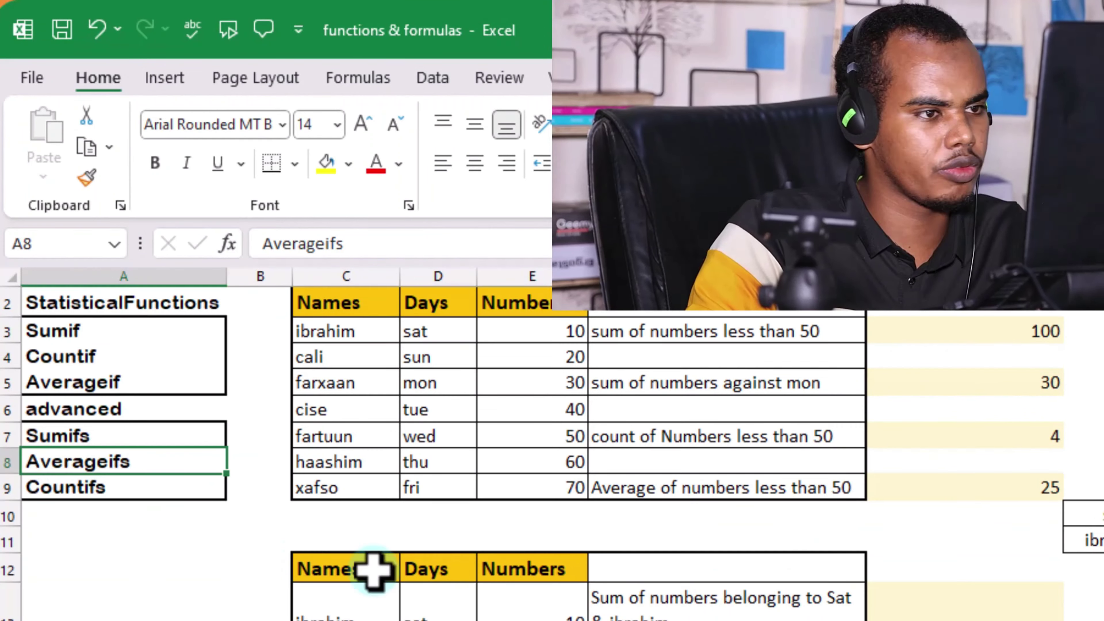
Scroll to the second table and select the answer cell for the Sat & ibrahim sum
{"action": "scroll", "coordinate": [890, 609], "scroll_direction": "down", "scroll_amount": 1}
{"action": "scroll", "coordinate": [855, 599], "scroll_direction": "down", "scroll_amount": 1}
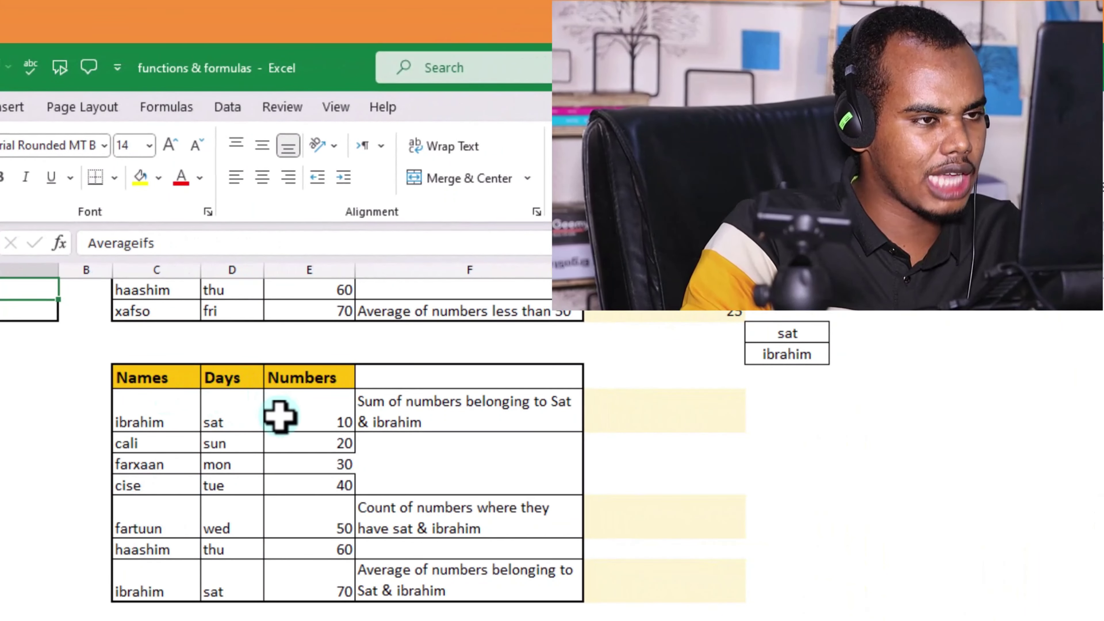
{"action": "left_click", "coordinate": [624, 419]}
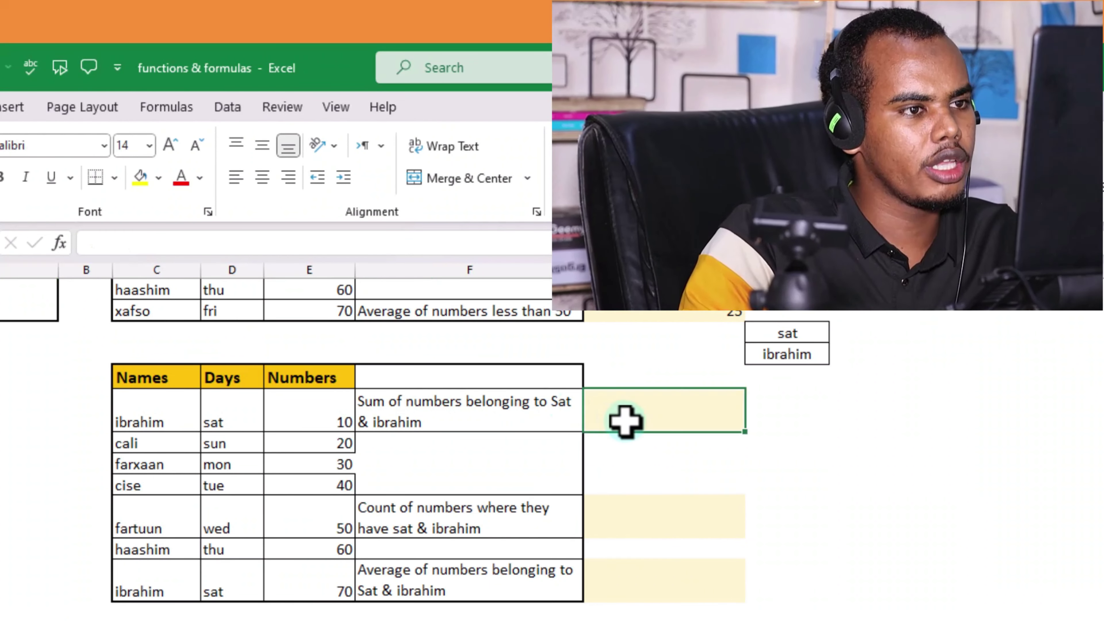
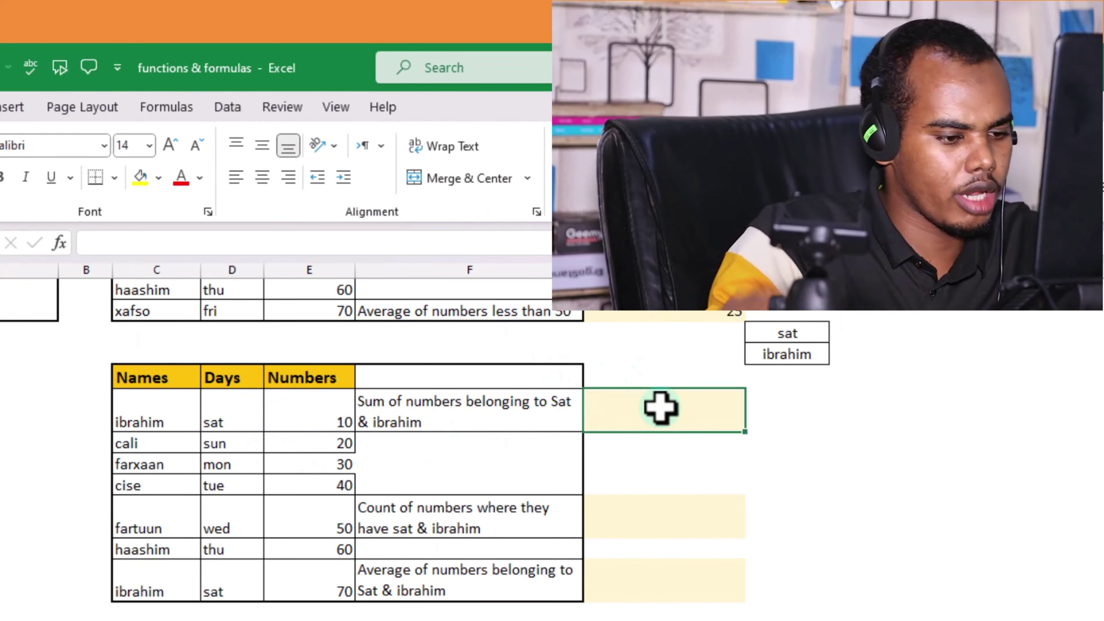
Enter =SUMIFS(E13:E19,D13:D19,H10,C13:C19,H11) in the Sat & ibrahim sum cell, returning 80
{"action": "type", "text": "="}
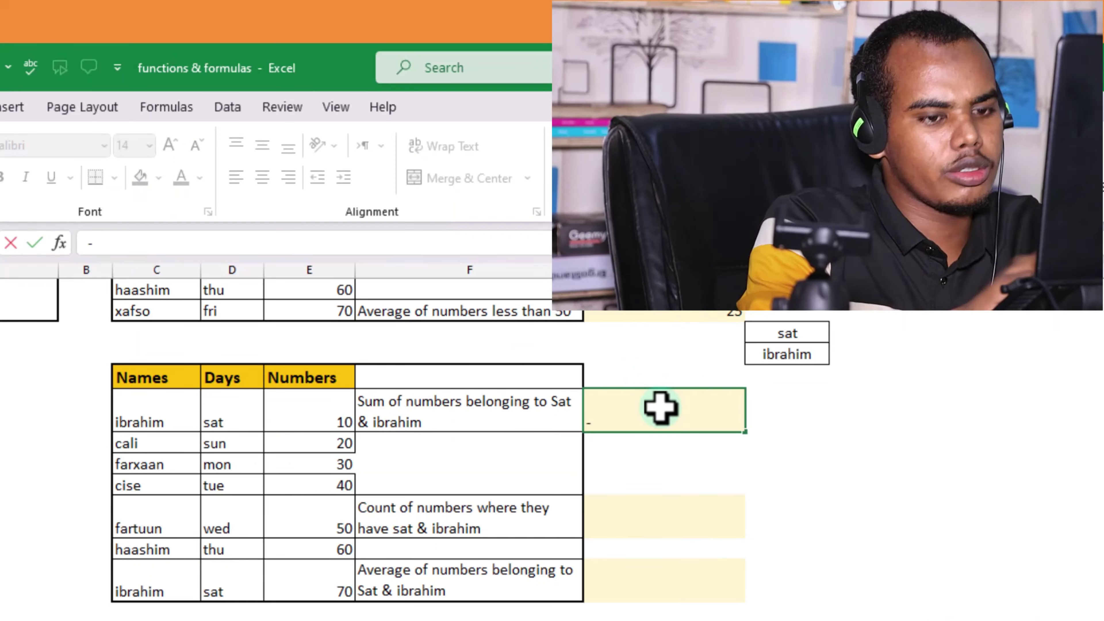
{"action": "type", "text": "ifs"}
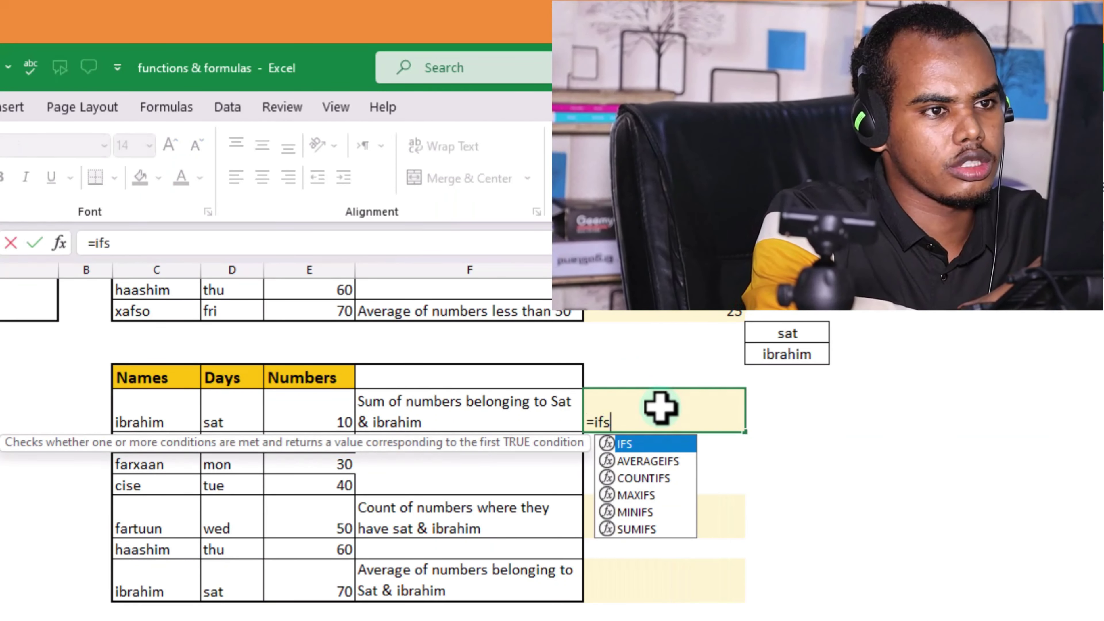
{"action": "key", "text": "BackSpace"}
{"action": "key", "text": "BackSpace"}
{"action": "key", "text": "BackSpace"}
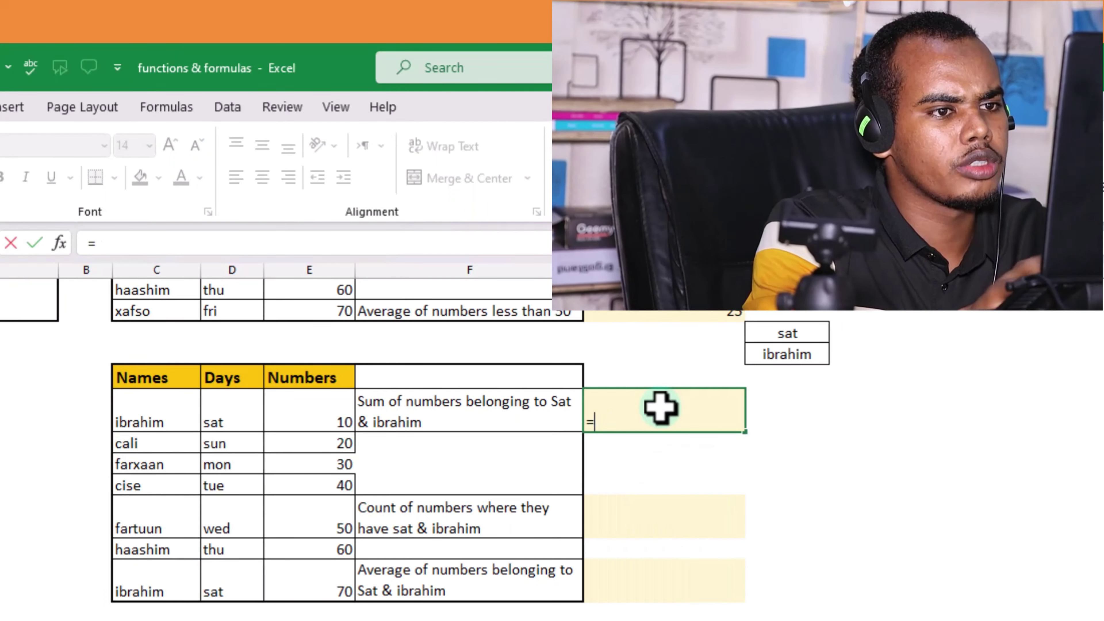
{"action": "type", "text": "sum"}
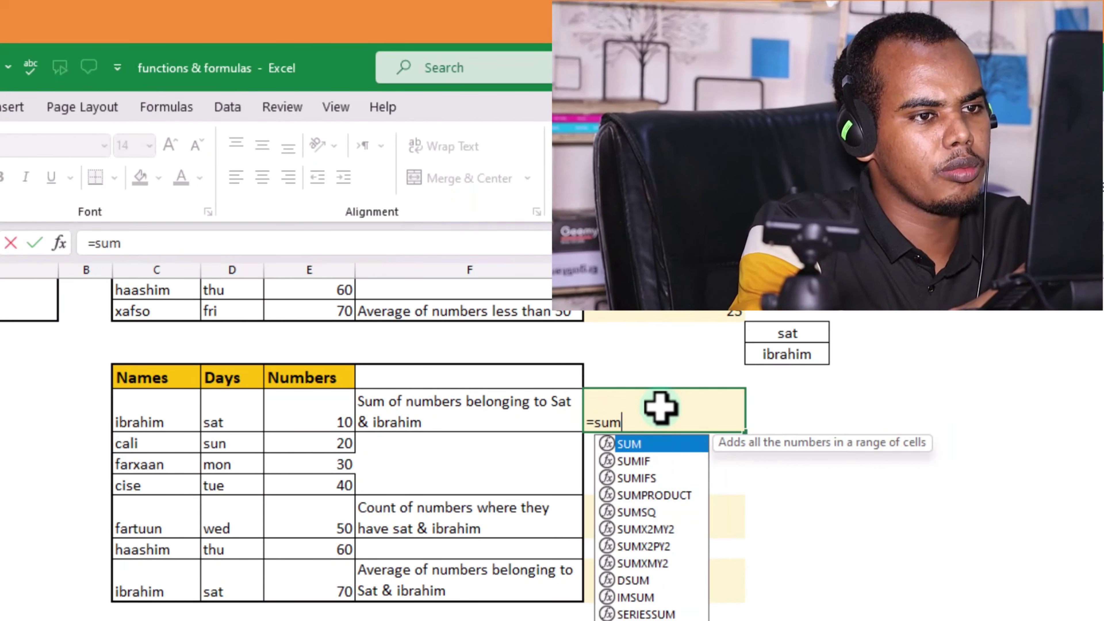
{"action": "type", "text": "ifs"}
{"action": "key", "text": "Tab"}
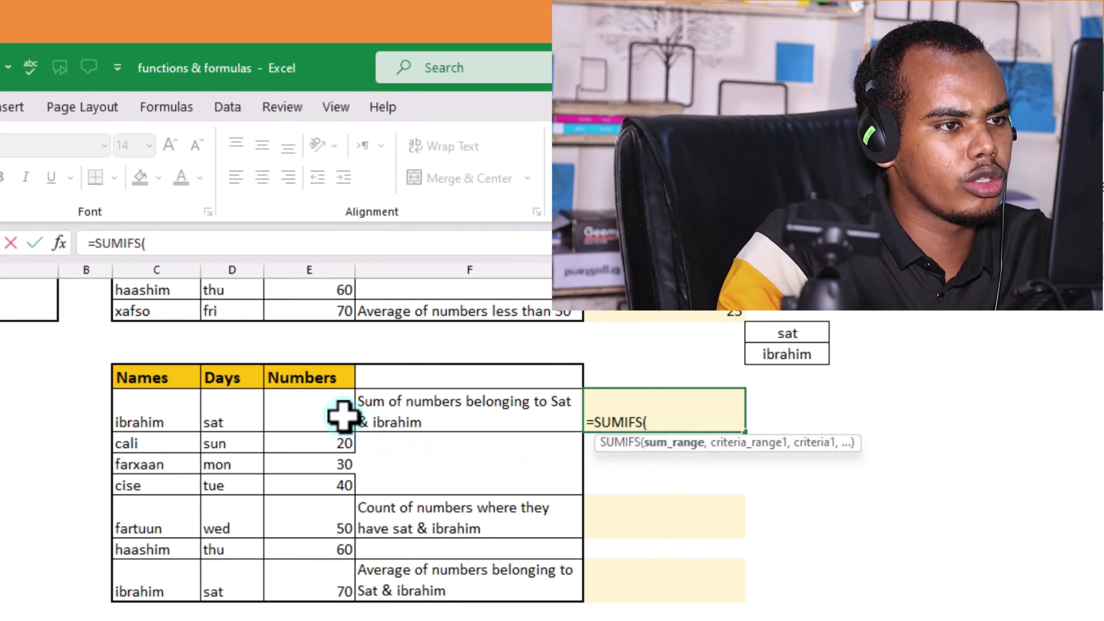
{"action": "left_click_drag", "start_coordinate": [340, 414], "coordinate": [328, 581]}
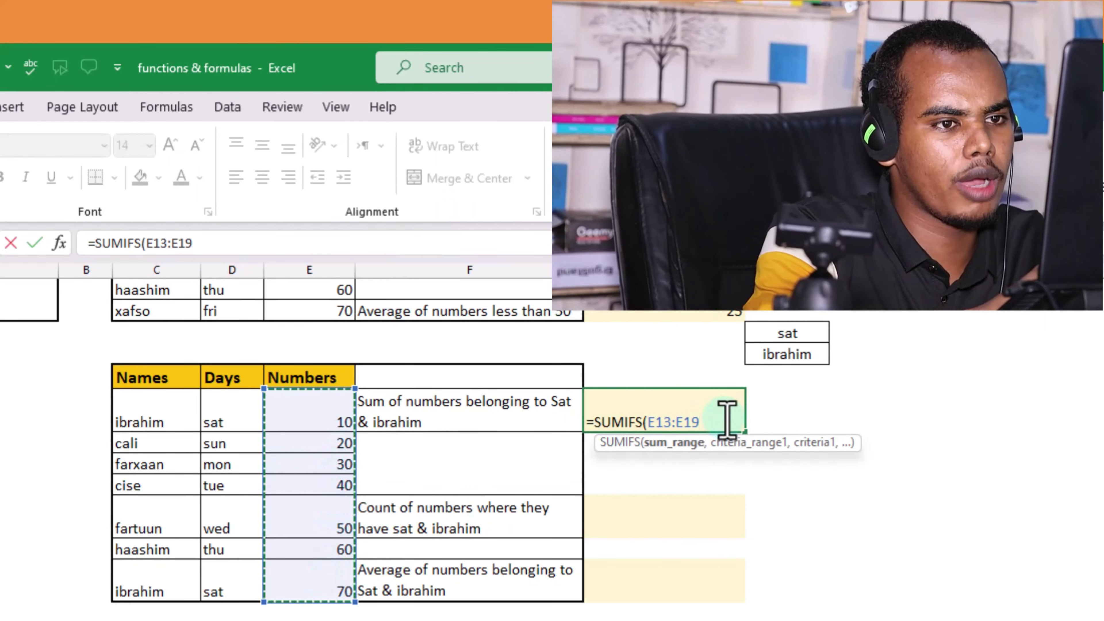
{"action": "type", "text": ","}
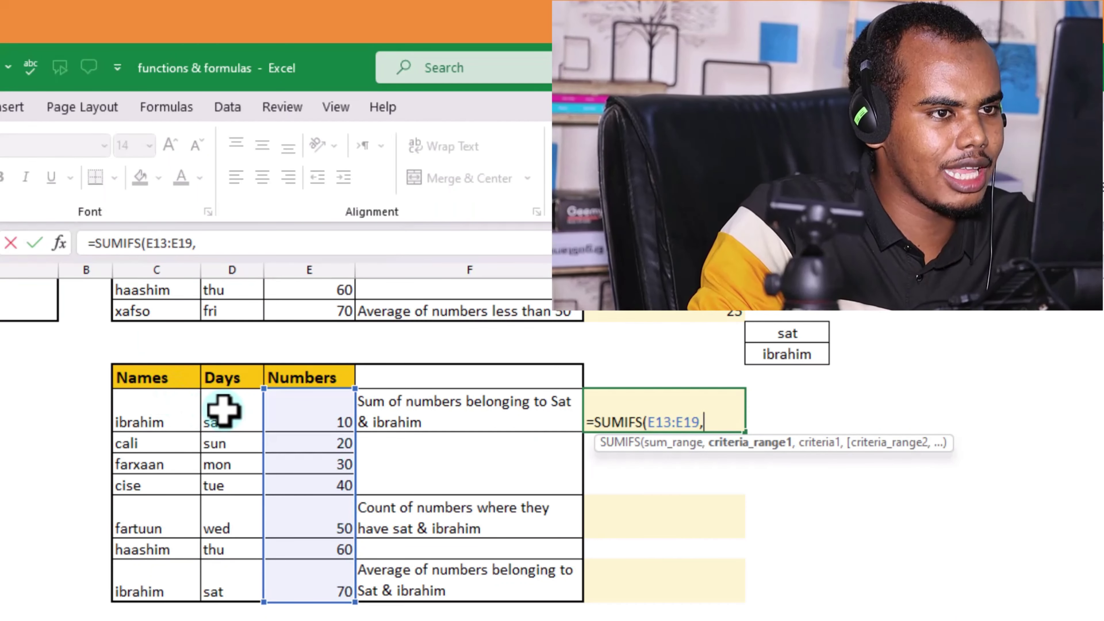
{"action": "left_click_drag", "start_coordinate": [223, 410], "coordinate": [234, 571]}
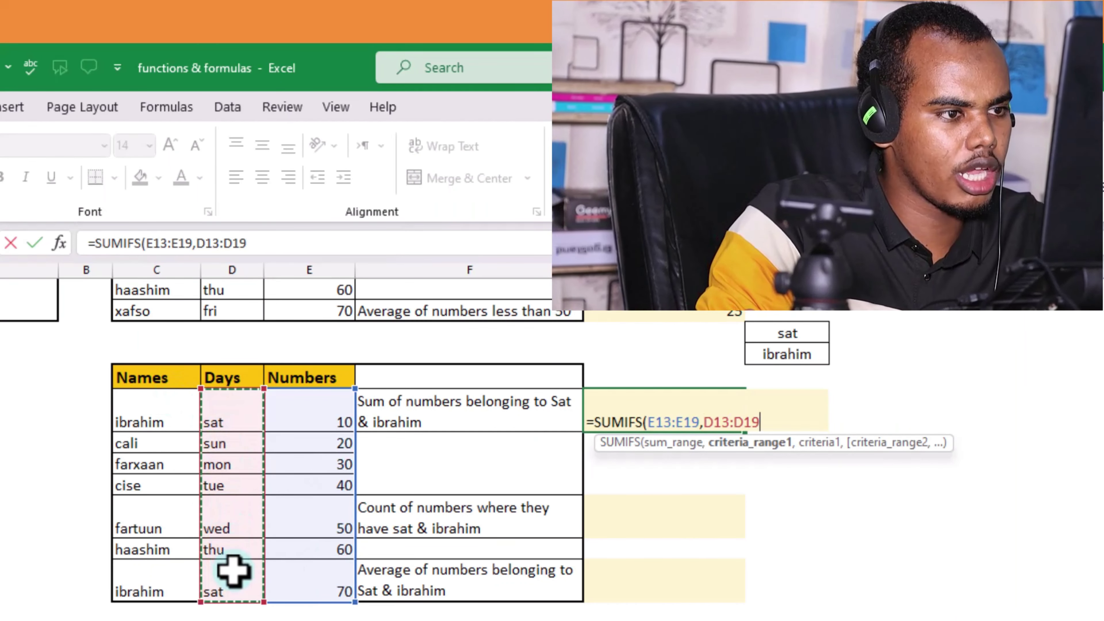
{"action": "type", "text": ","}
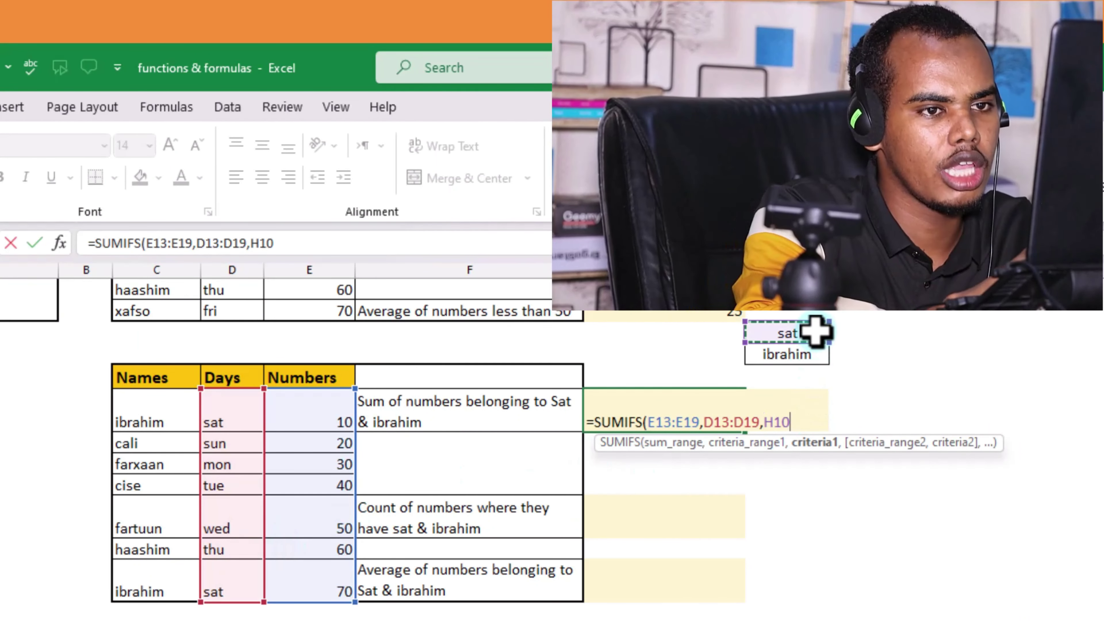
{"action": "type", "text": ","}
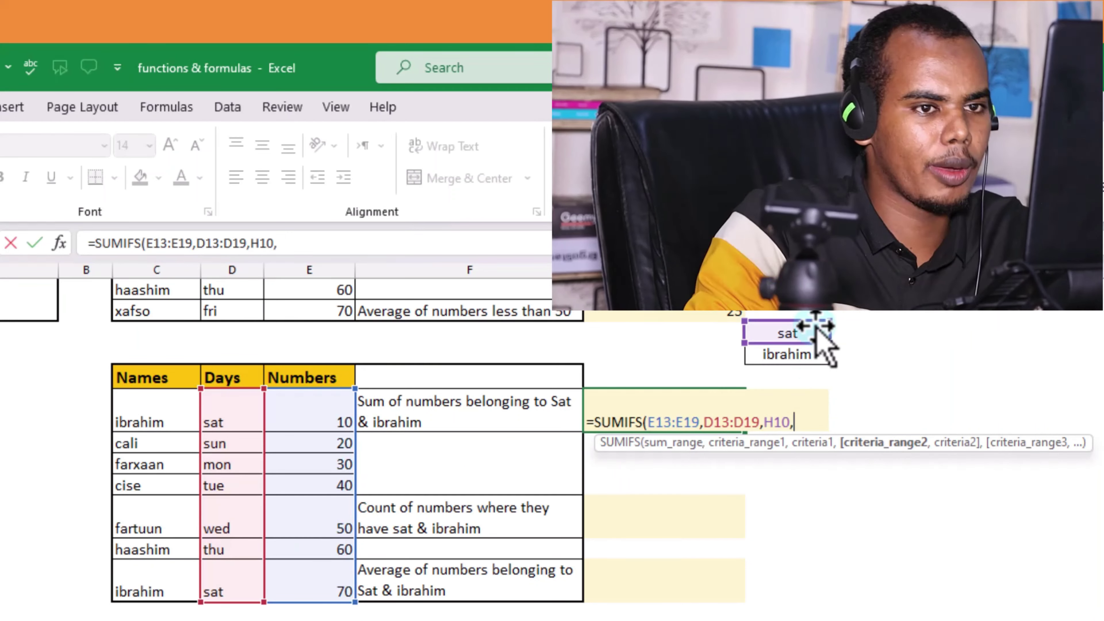
{"action": "left_click_drag", "start_coordinate": [154, 407], "coordinate": [148, 574]}
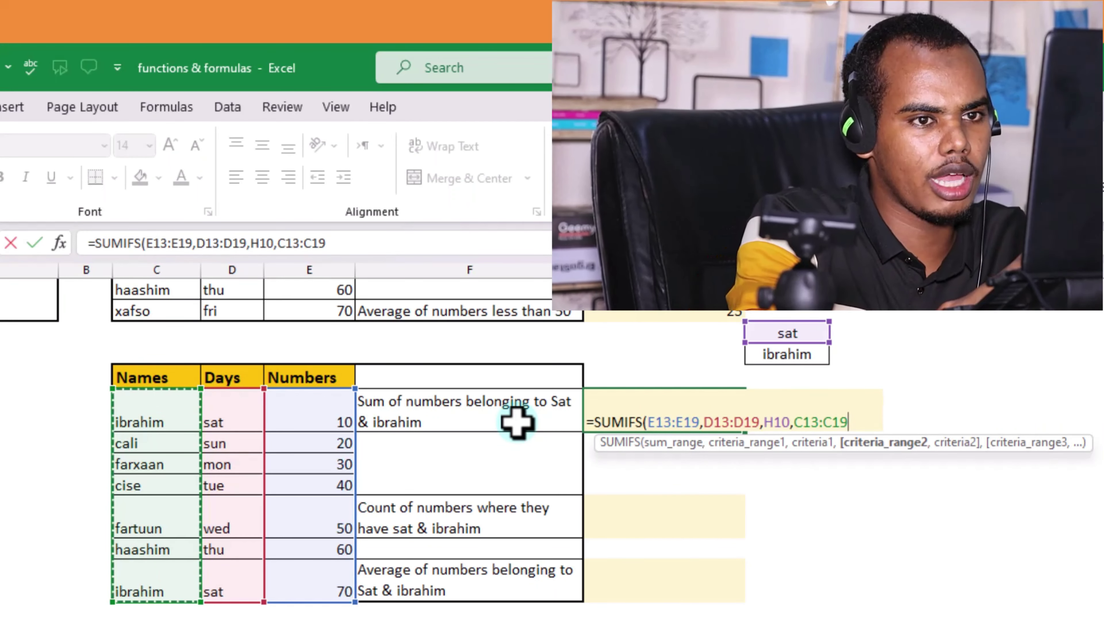
{"action": "type", "text": ","}
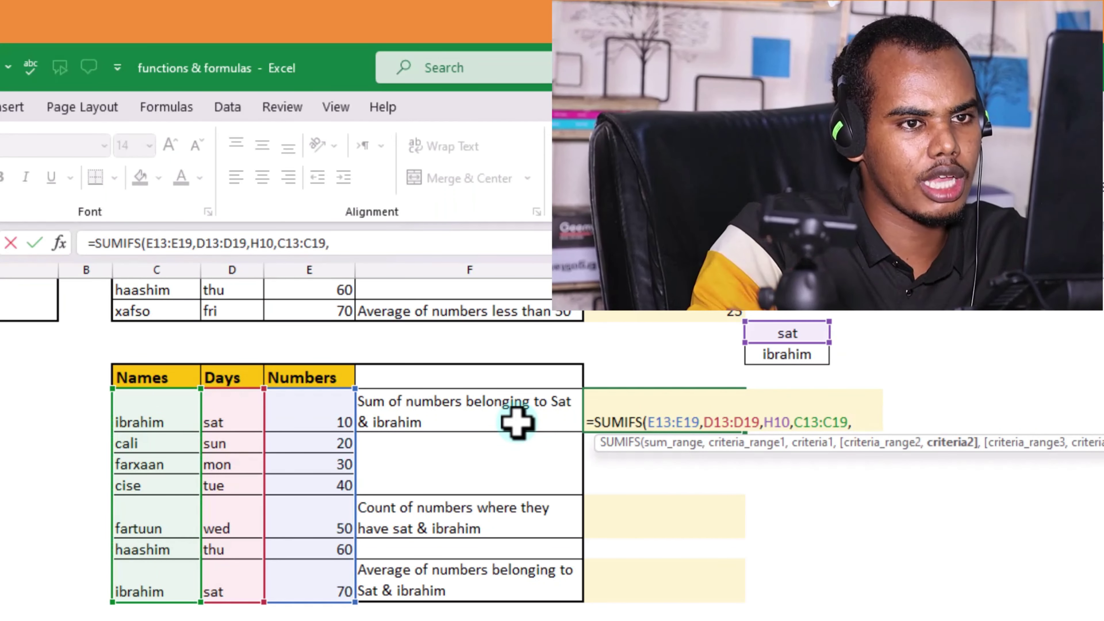
{"action": "left_click", "coordinate": [788, 353]}
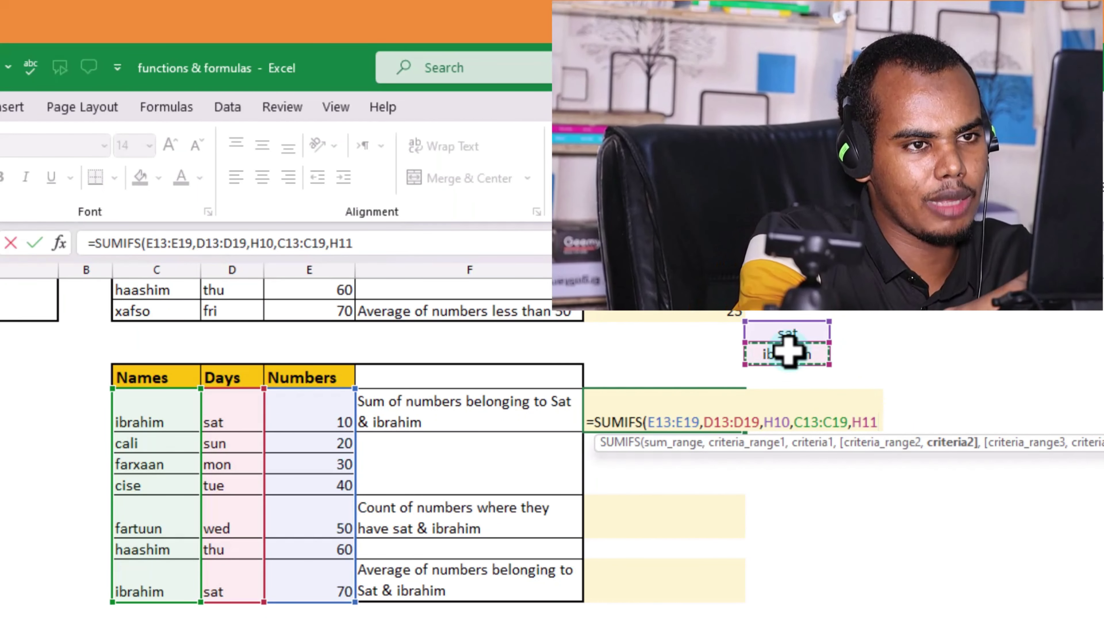
{"action": "key", "text": "Return"}
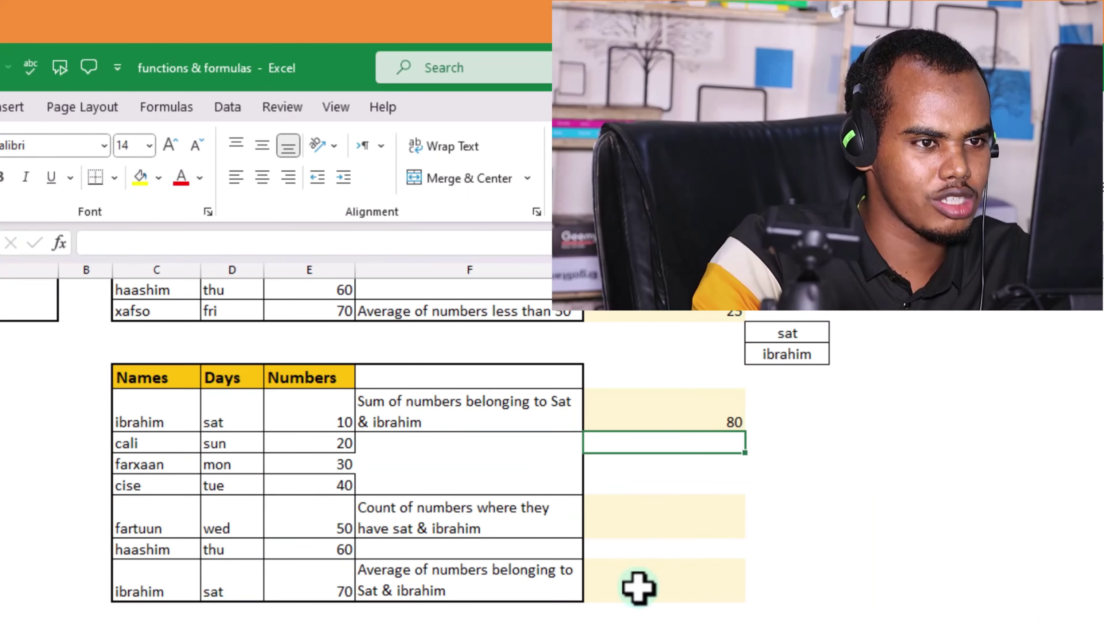
Enter =COUNTIFS(D13:D19,H10,C13:C19,H11) in the Sat & ibrahim count cell, returning 2
{"action": "left_click", "coordinate": [674, 523]}
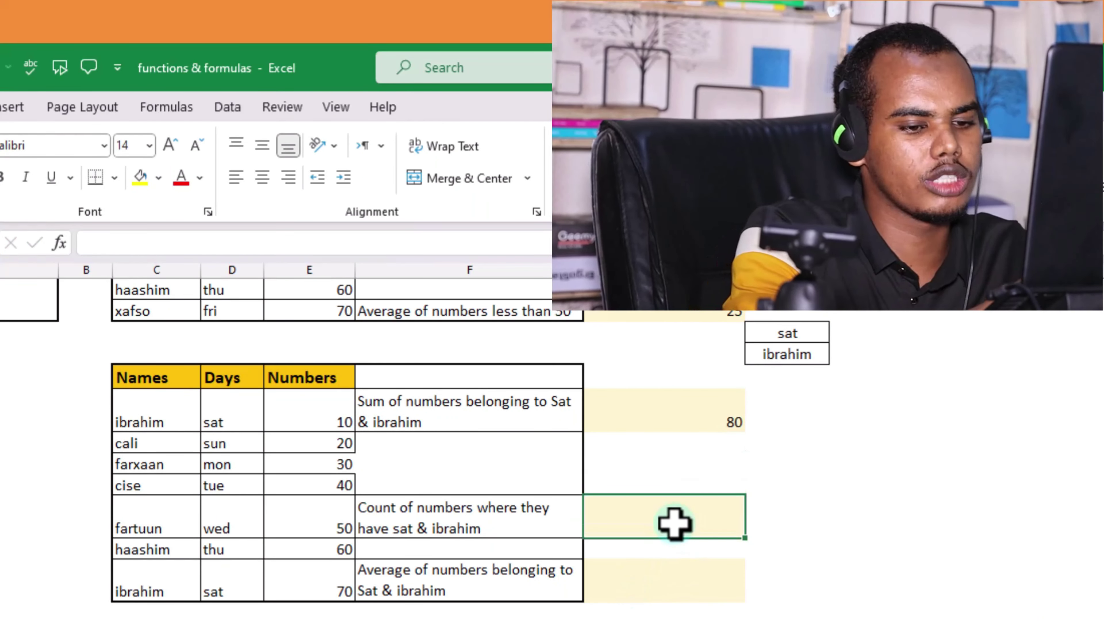
{"action": "type", "text": "="}
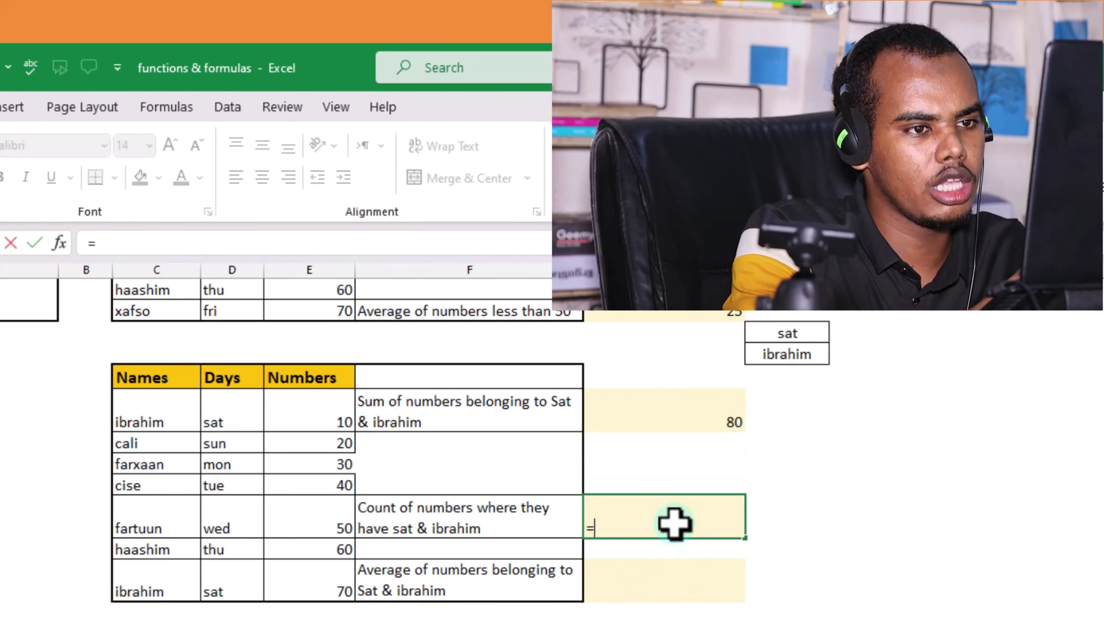
{"action": "type", "text": "count"}
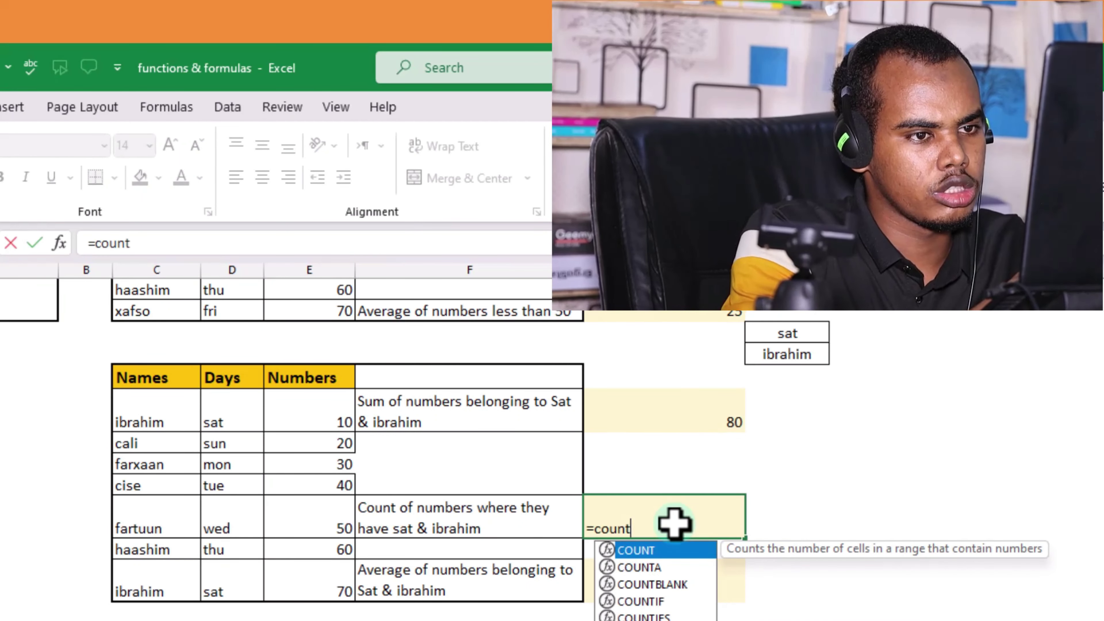
{"action": "type", "text": "ifs"}
{"action": "key", "text": "Tab"}
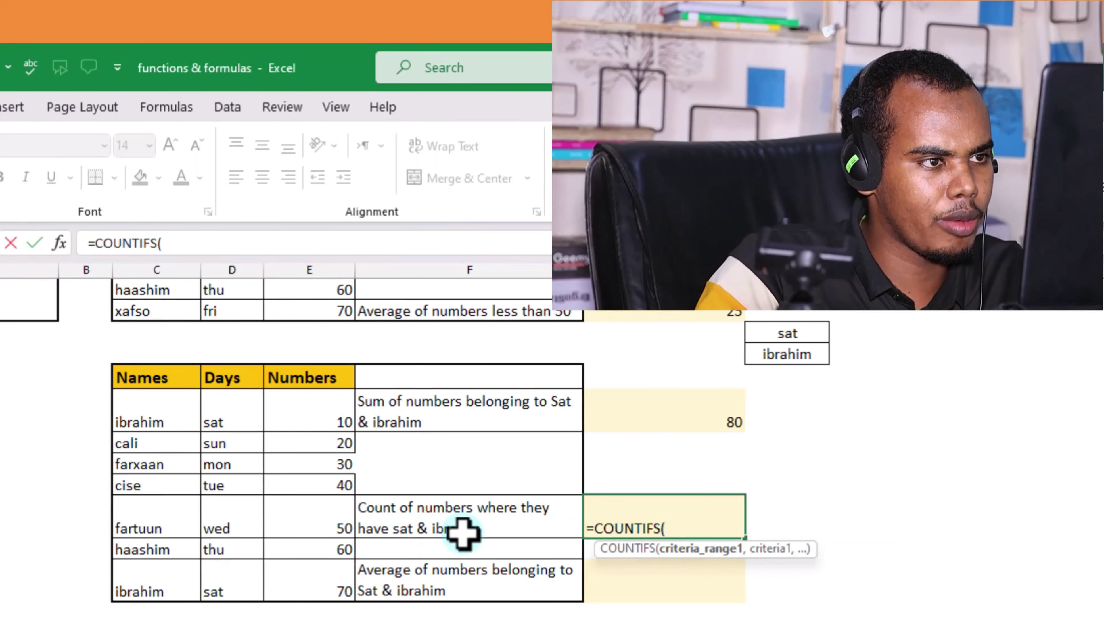
{"action": "left_click_drag", "start_coordinate": [237, 408], "coordinate": [233, 571]}
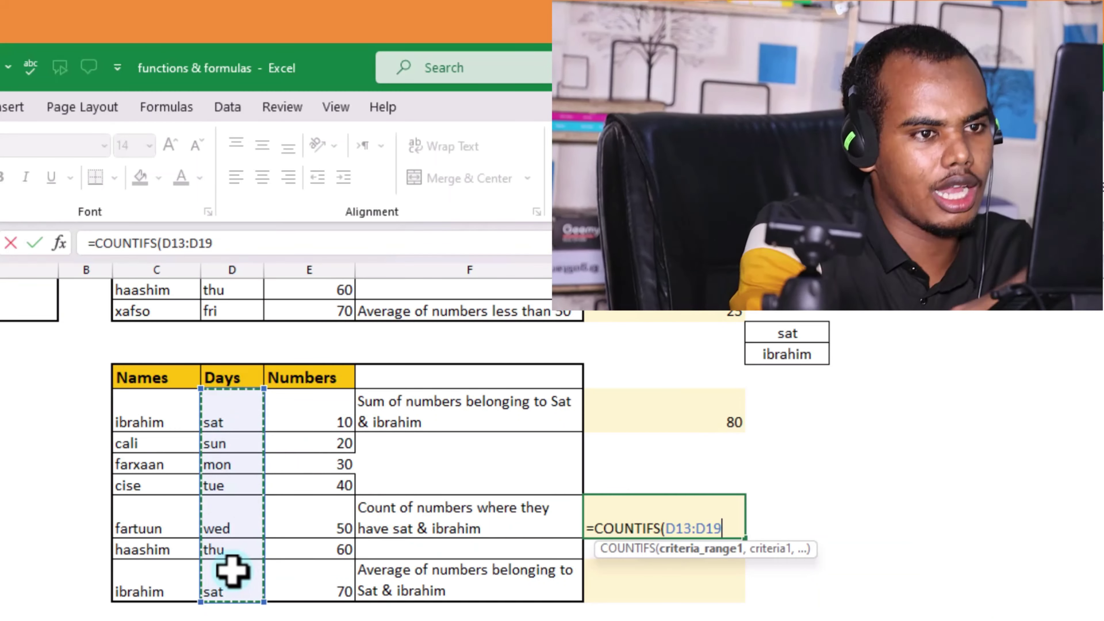
{"action": "type", "text": ","}
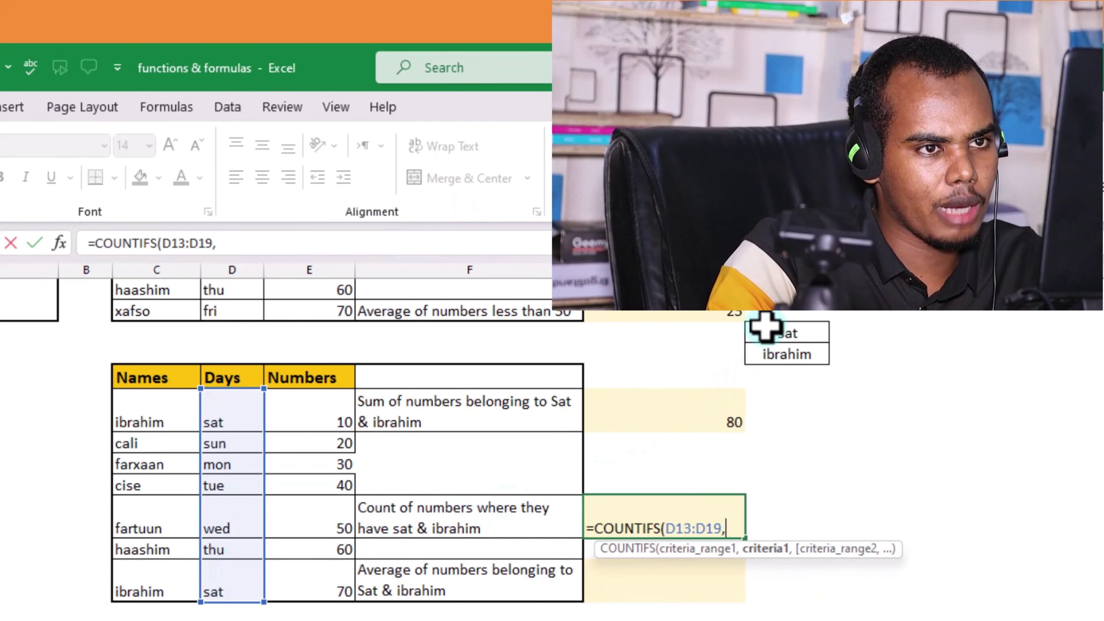
{"action": "left_click", "coordinate": [776, 333]}
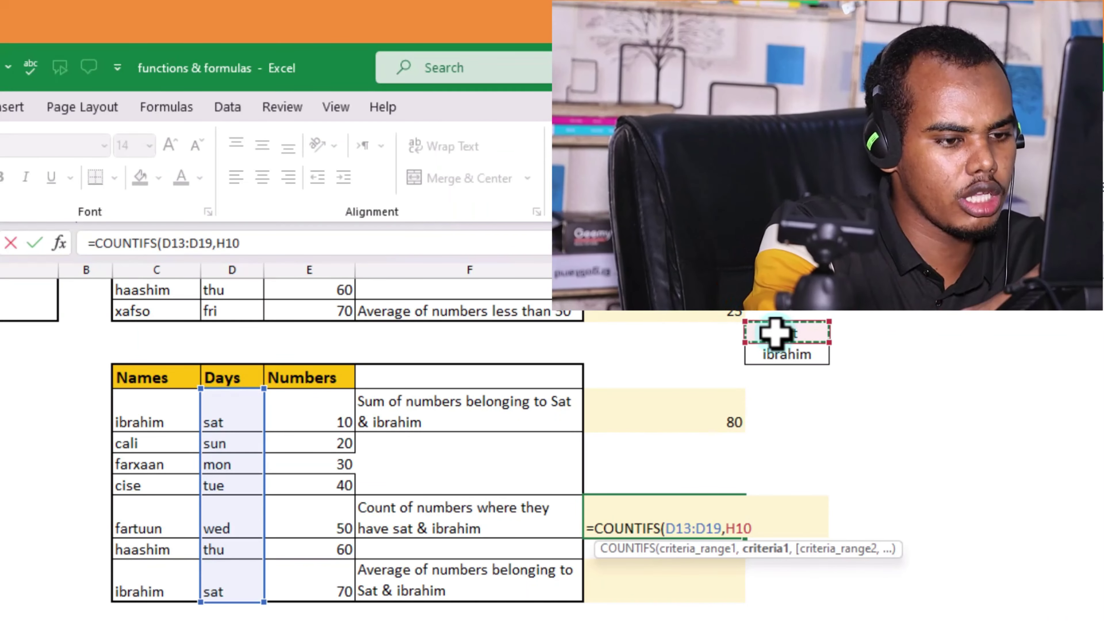
{"action": "type", "text": ","}
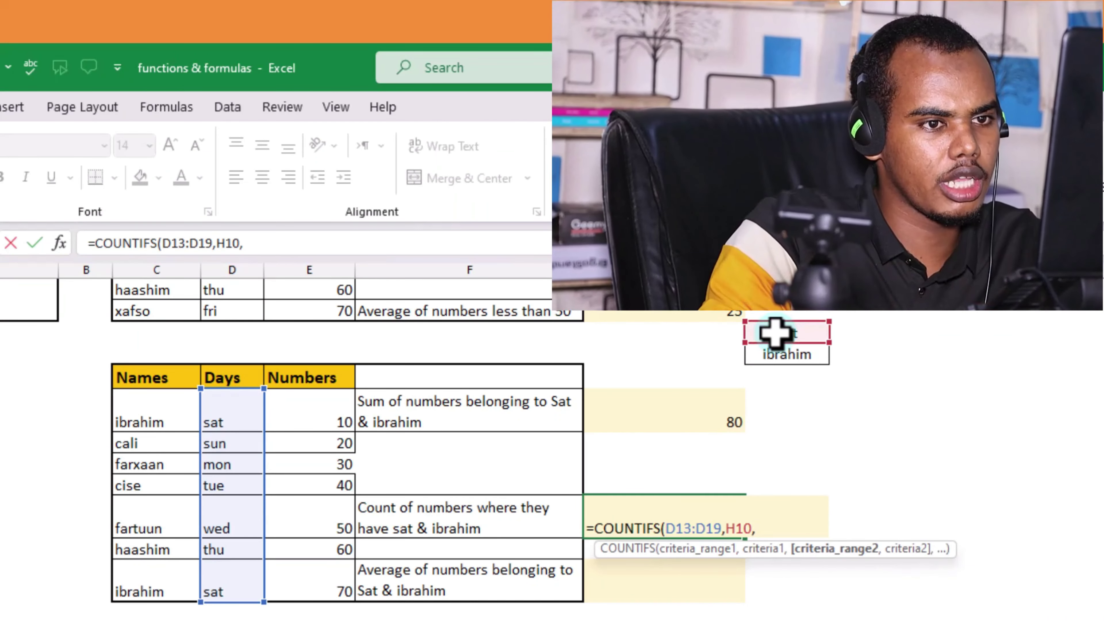
{"action": "left_click_drag", "start_coordinate": [167, 409], "coordinate": [166, 573]}
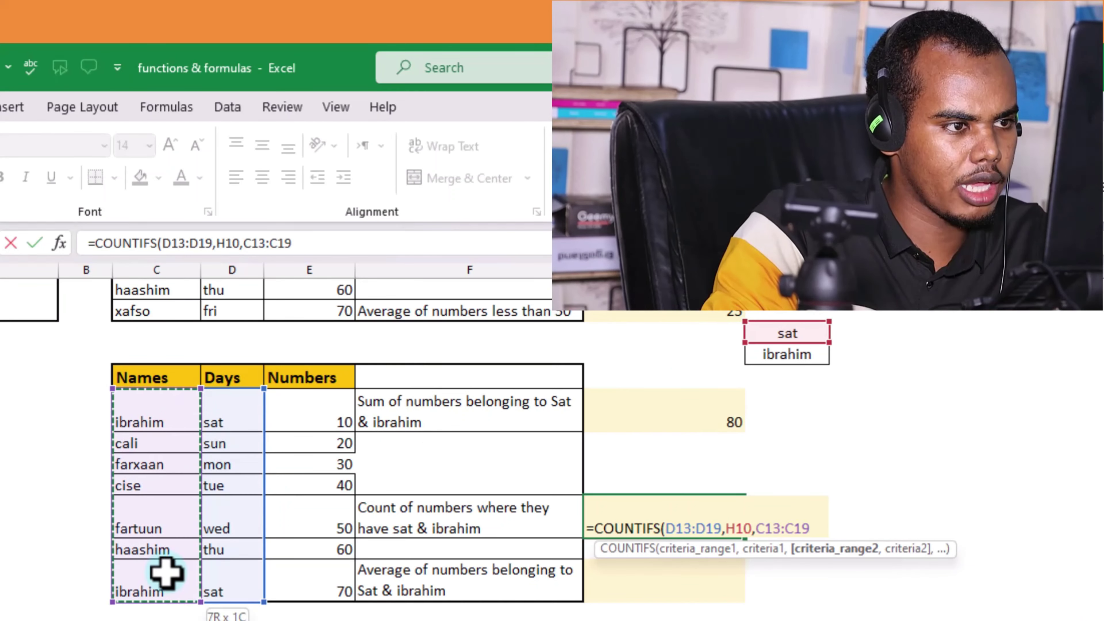
{"action": "type", "text": ","}
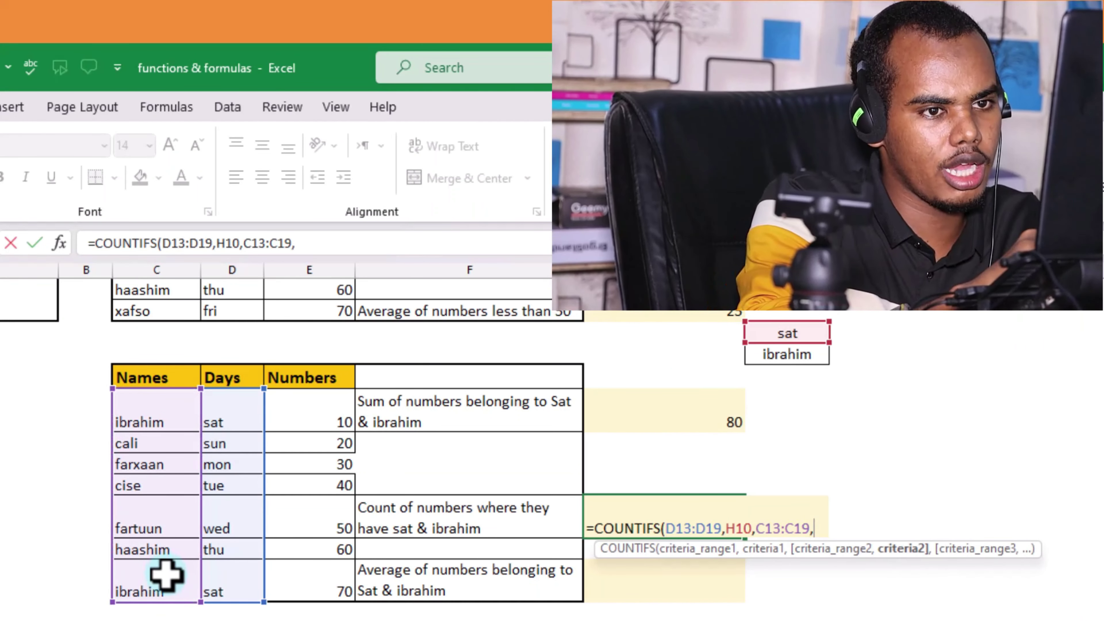
{"action": "left_click", "coordinate": [785, 356]}
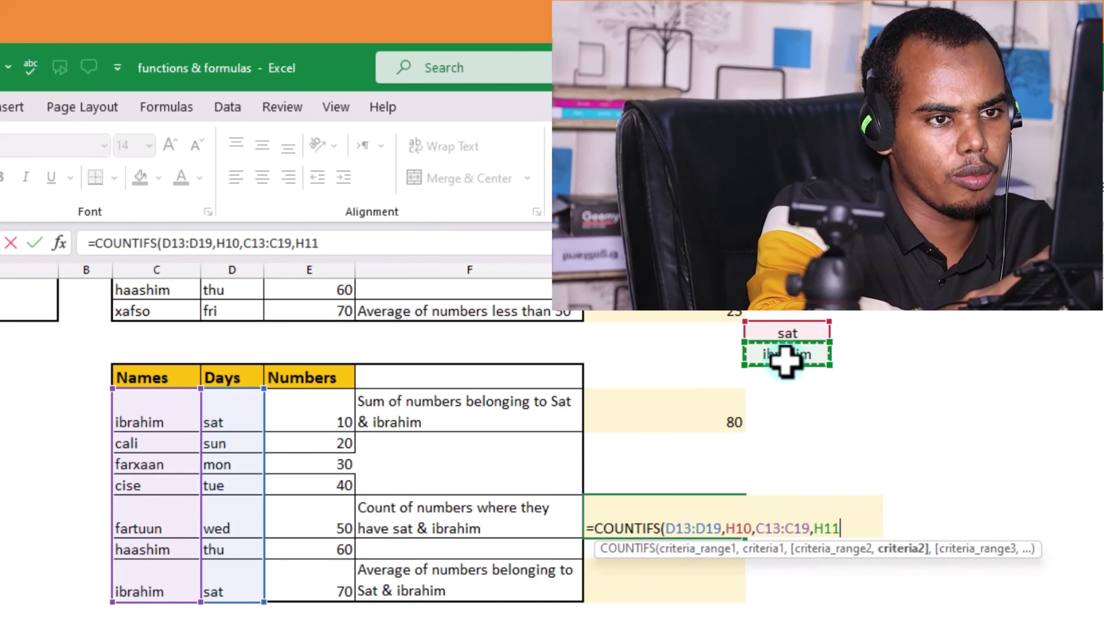
{"action": "key", "text": "Return"}
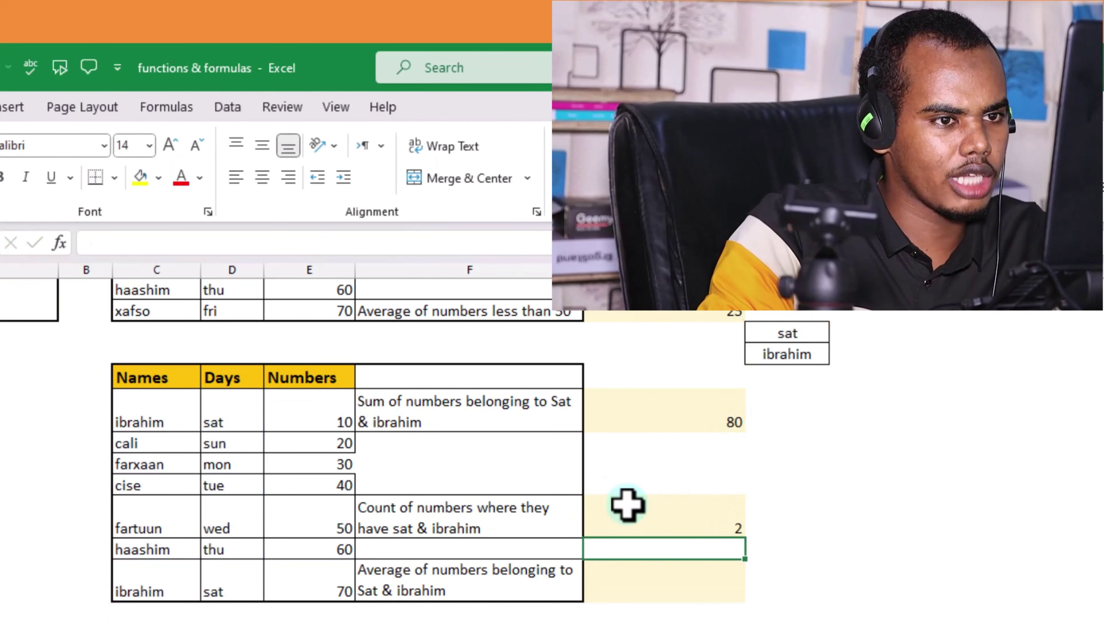
Check the sat entries in the Days column and select the Sat & ibrahim average cell
{"action": "left_click", "coordinate": [221, 422]}
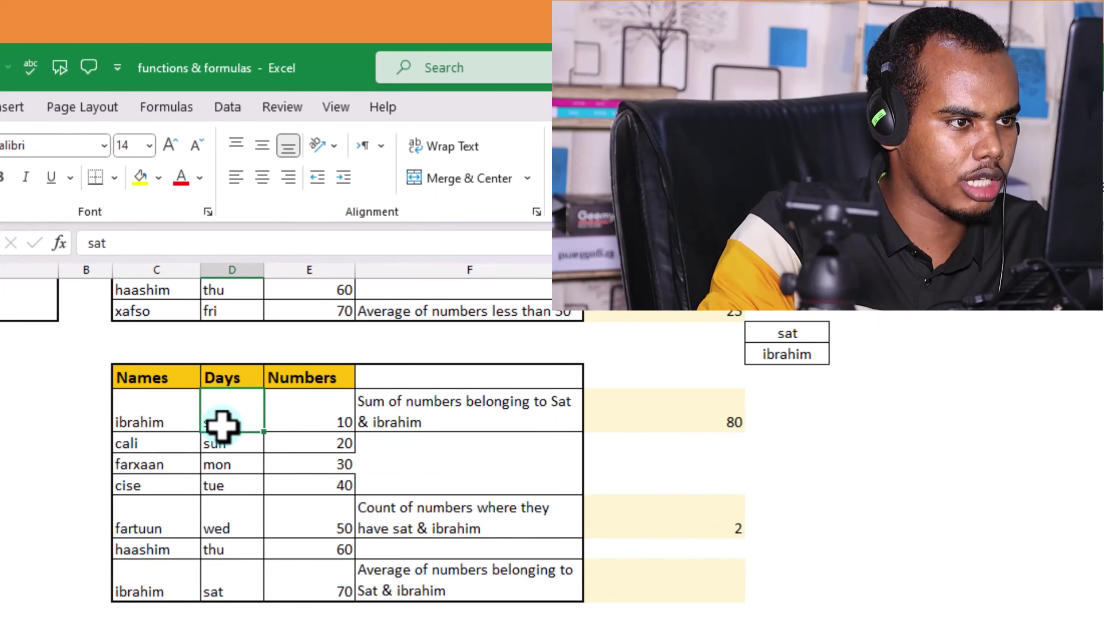
{"action": "left_click", "coordinate": [254, 585]}
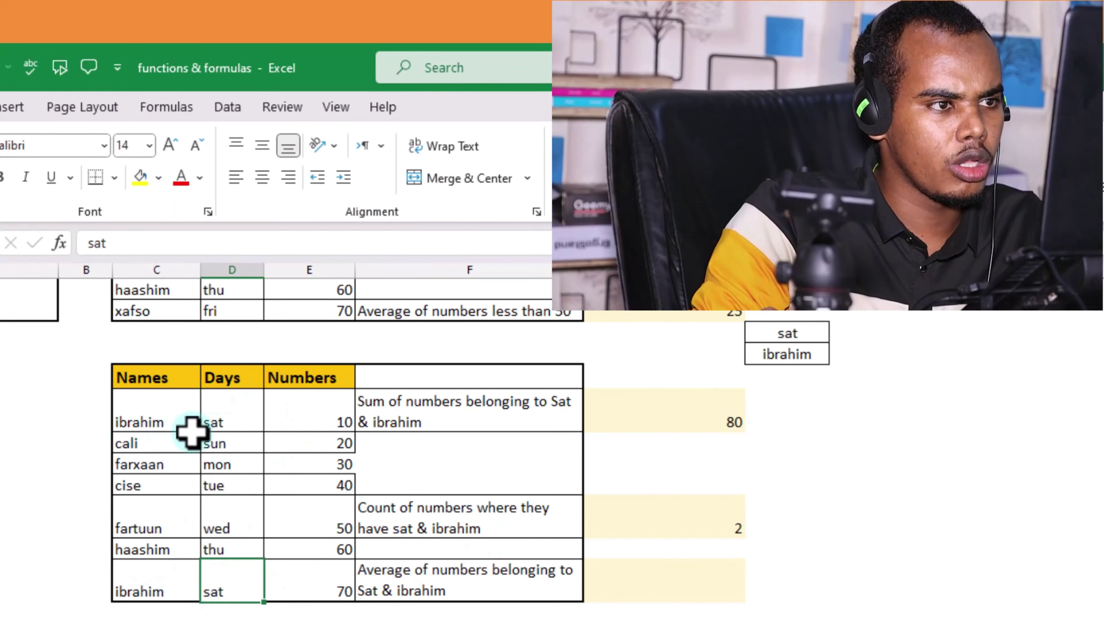
{"action": "left_click", "coordinate": [690, 585]}
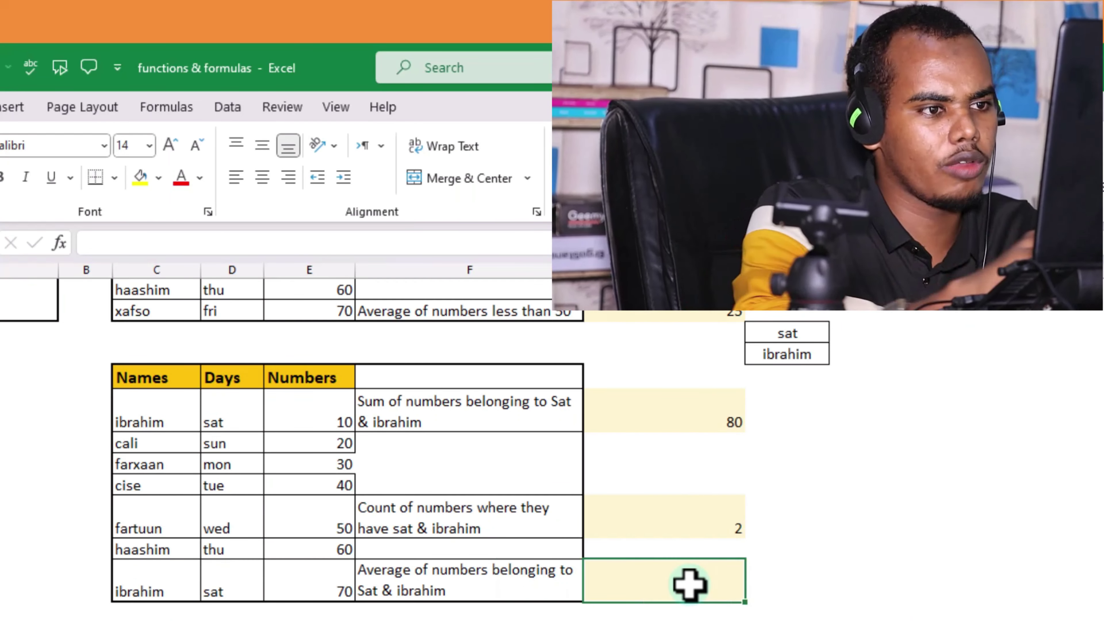
Enter =AVERAGEIFS(E13:E19,D13:D19,H10,C13:C19,H11) in G19, returning 40
{"action": "type", "text": "="}
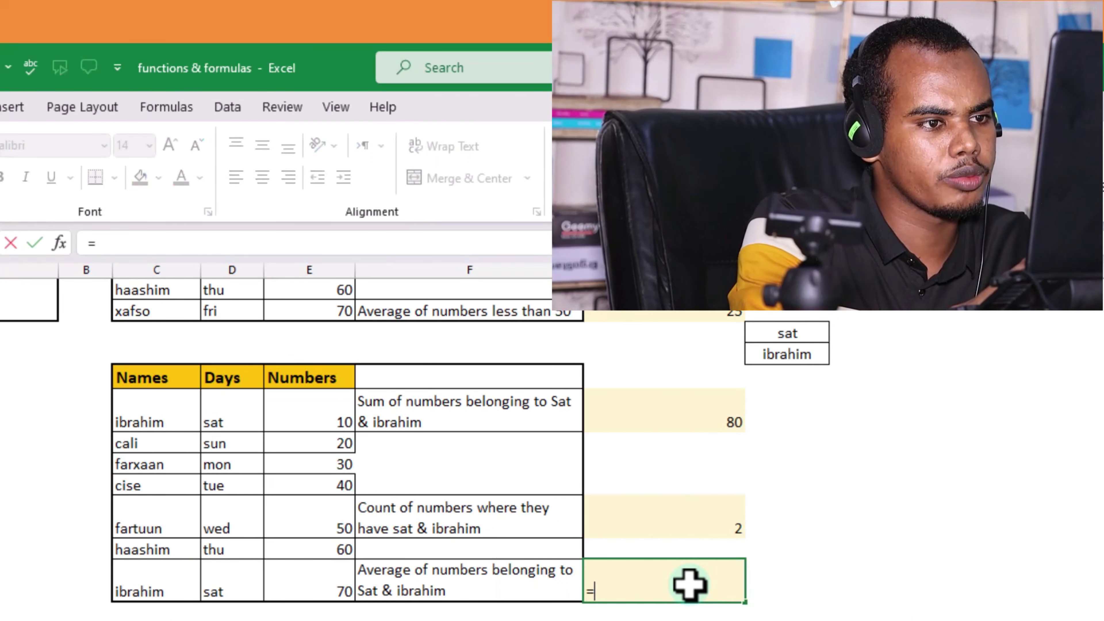
{"action": "type", "text": "averageifs"}
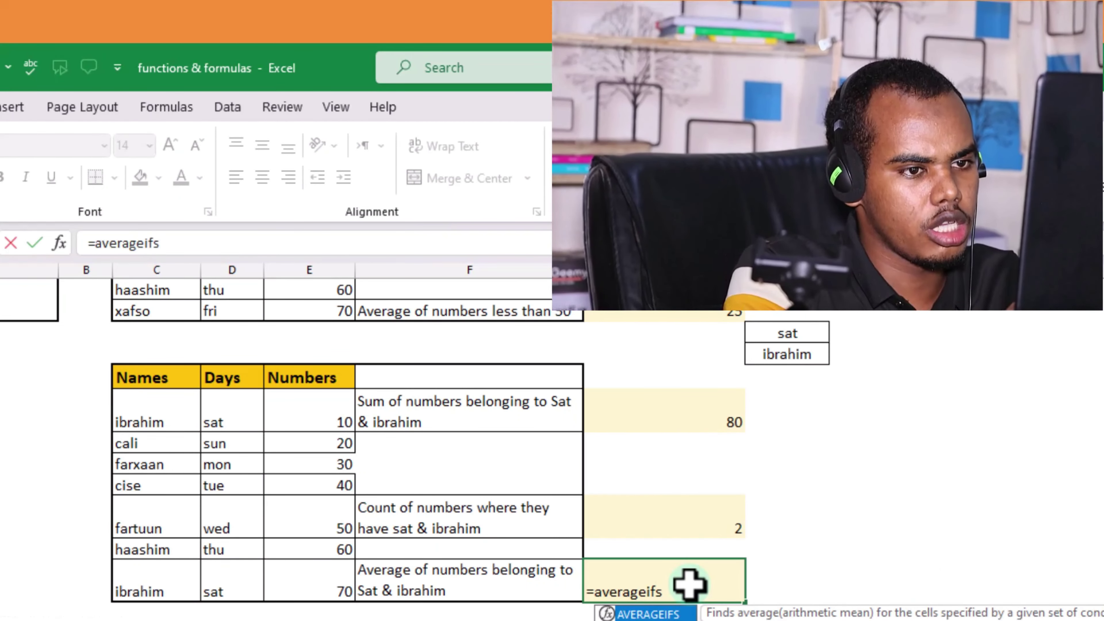
{"action": "key", "text": "Tab"}
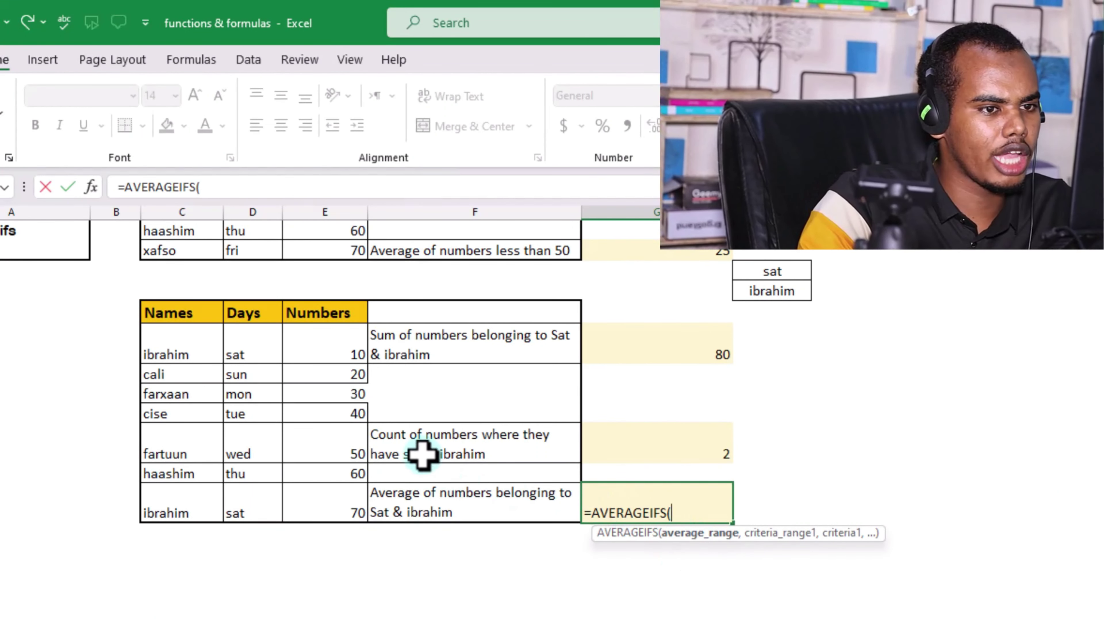
{"action": "left_click_drag", "start_coordinate": [334, 349], "coordinate": [336, 507]}
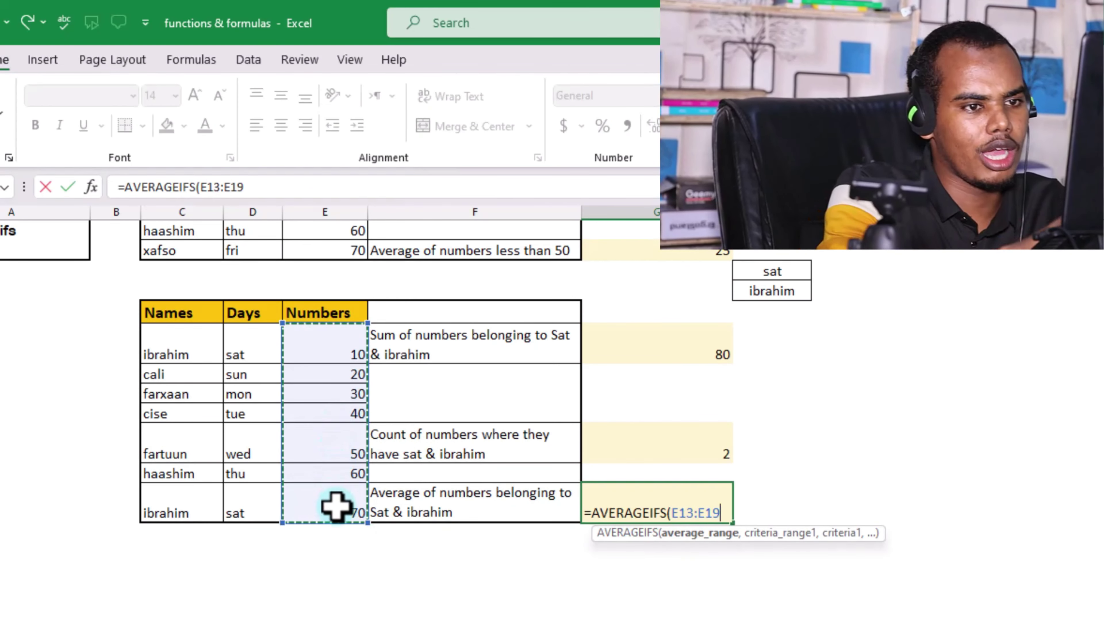
{"action": "type", "text": ","}
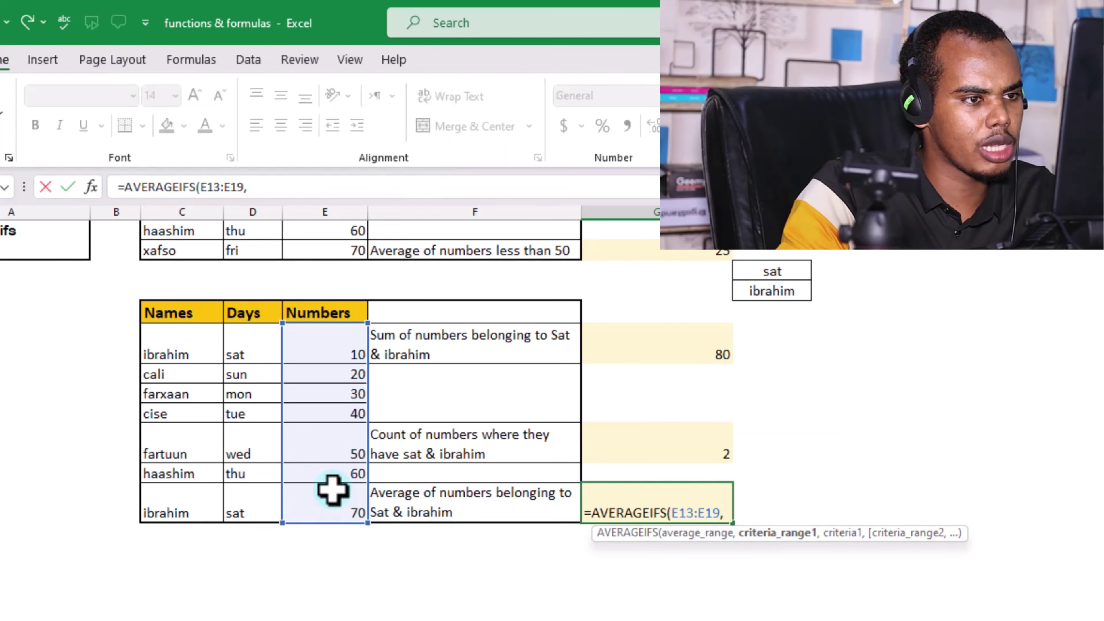
{"action": "left_click_drag", "start_coordinate": [250, 348], "coordinate": [249, 493]}
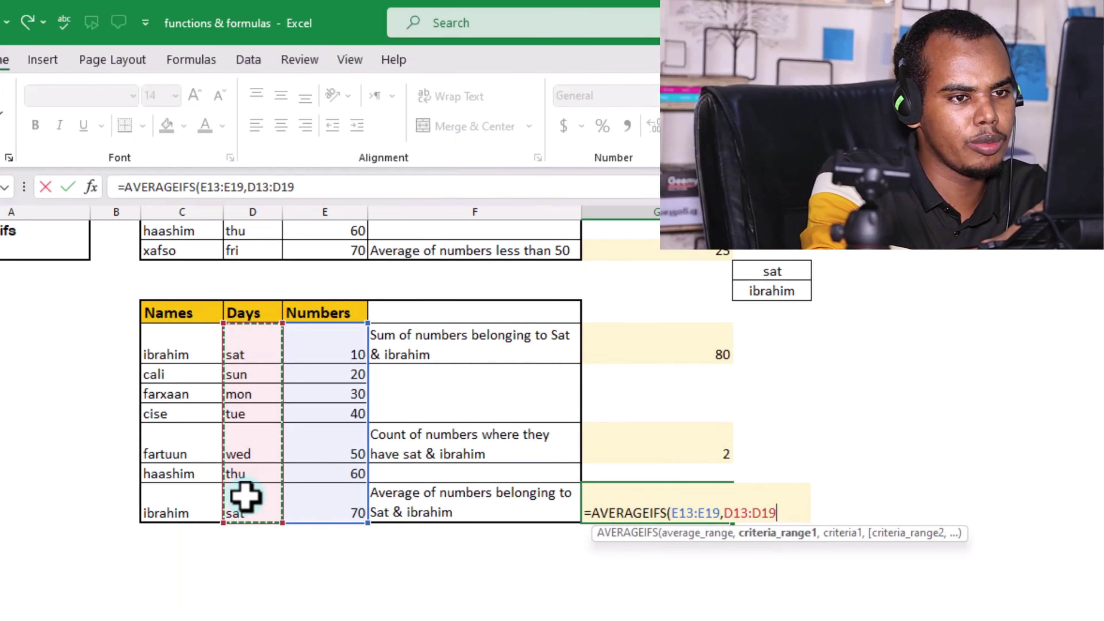
{"action": "type", "text": ","}
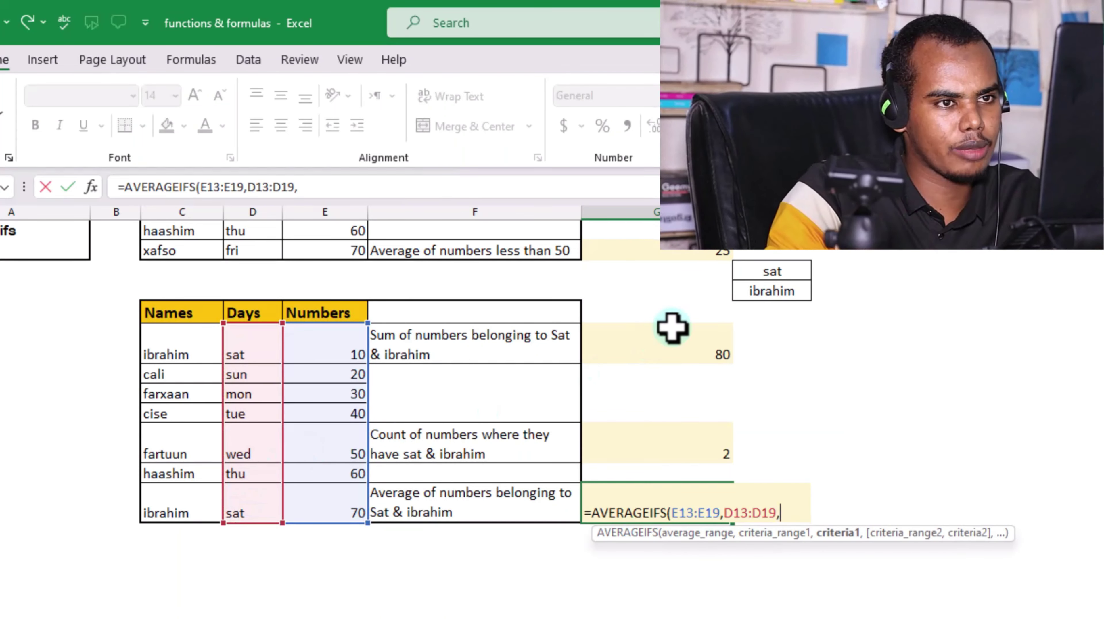
{"action": "left_click", "coordinate": [774, 272]}
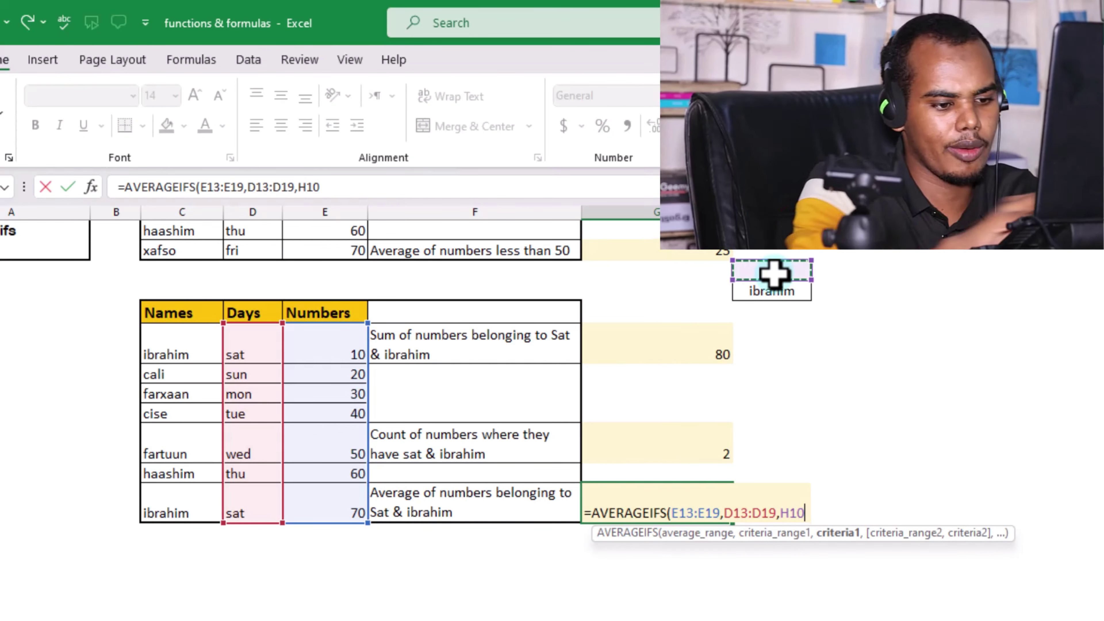
{"action": "type", "text": ","}
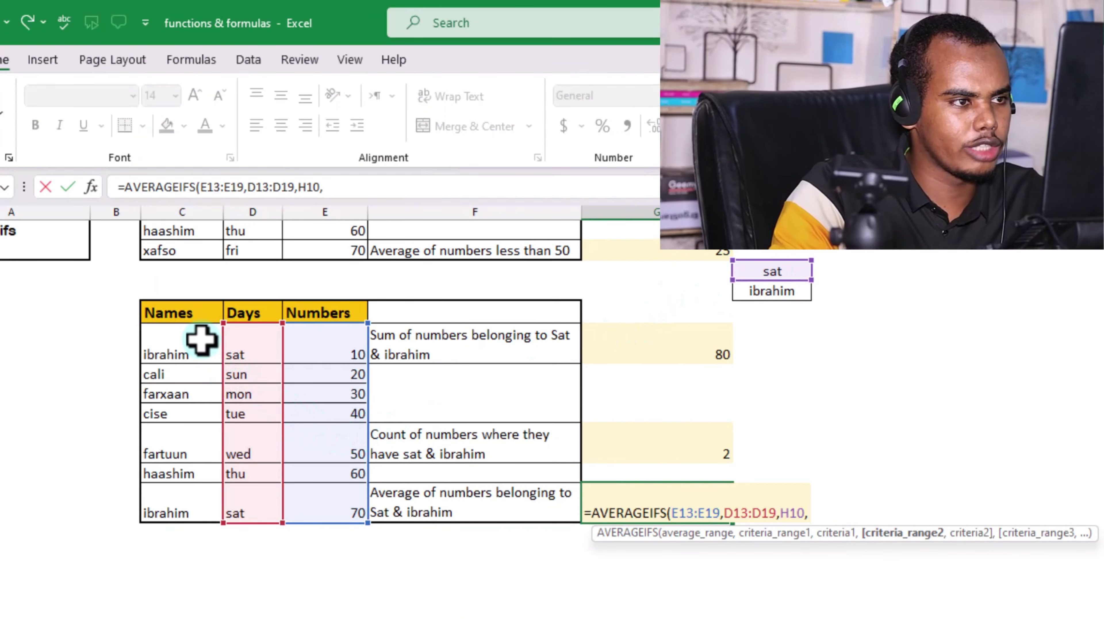
{"action": "left_click_drag", "start_coordinate": [201, 341], "coordinate": [195, 496]}
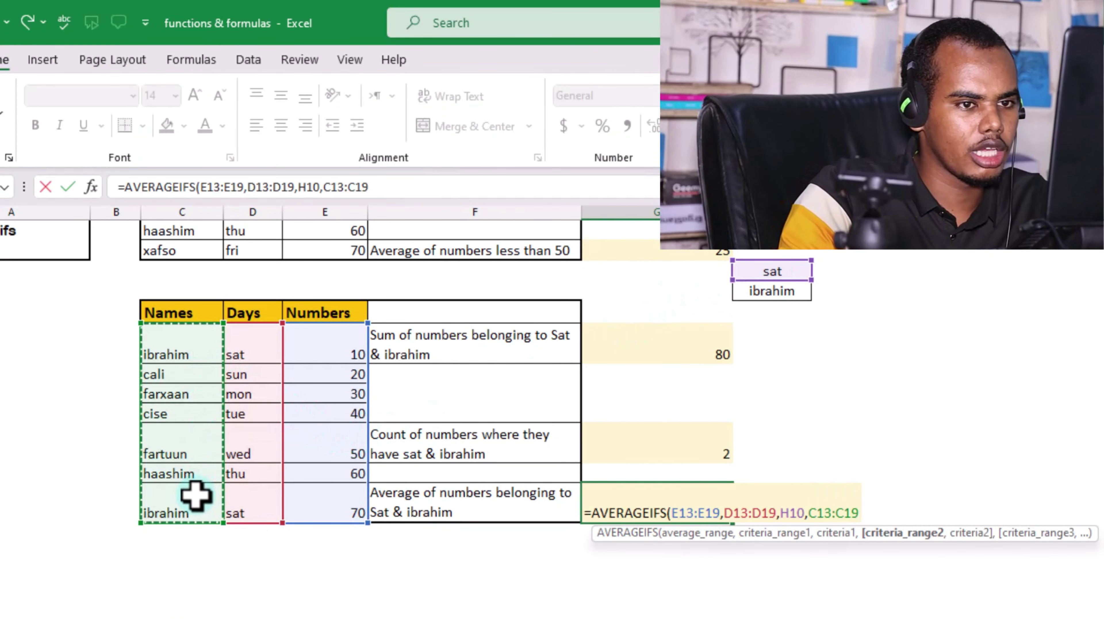
{"action": "type", "text": ","}
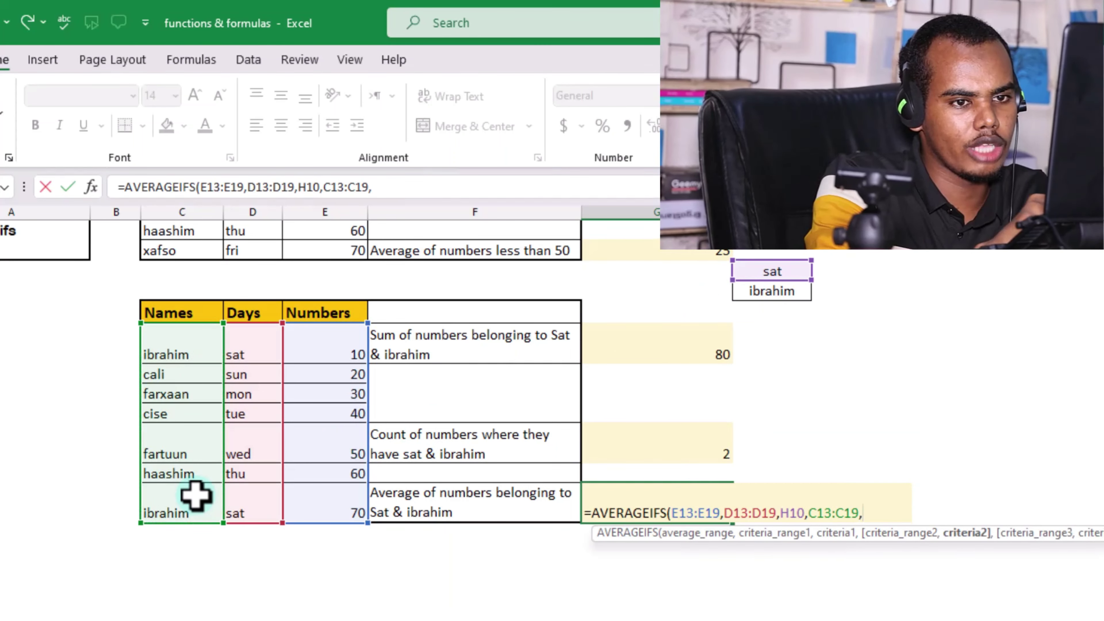
{"action": "left_click", "coordinate": [774, 295]}
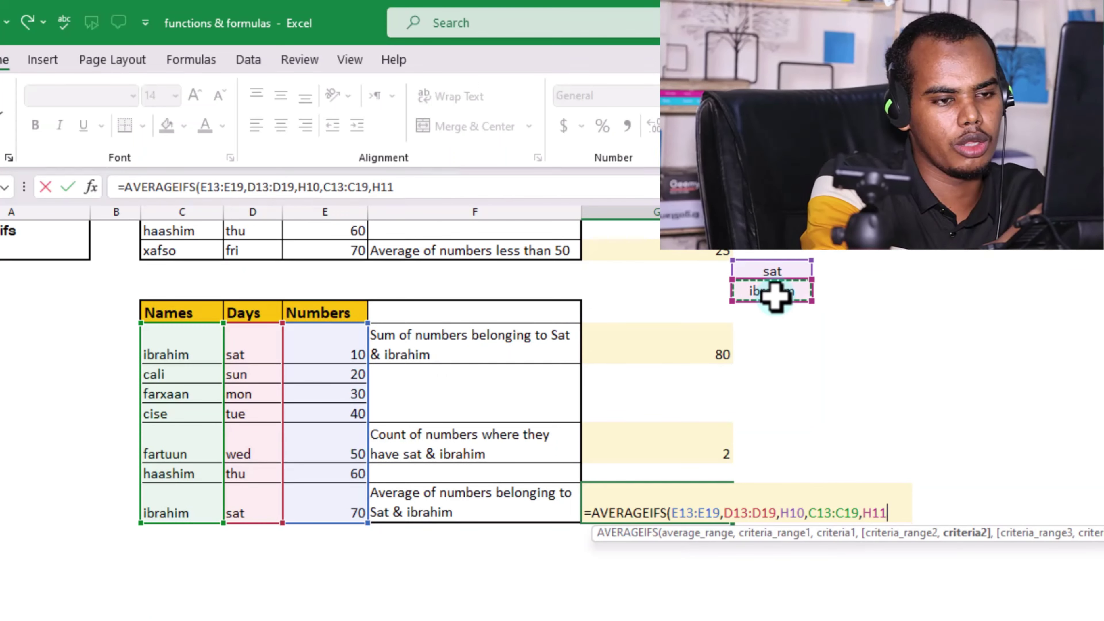
{"action": "key", "text": "Return"}
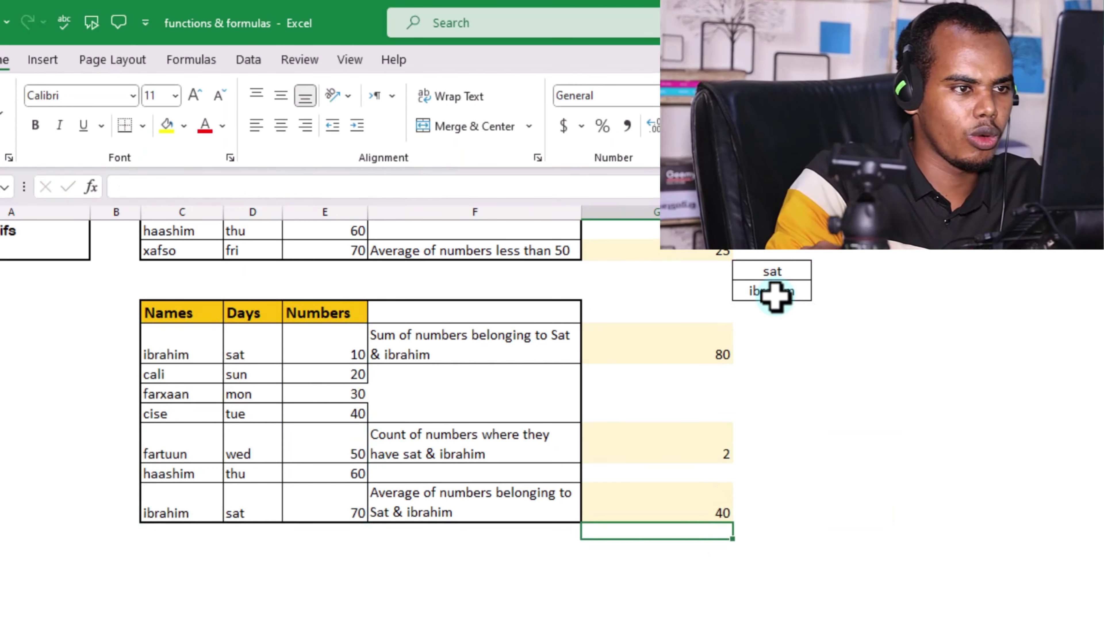
Review the AVERAGEIFS formula and the Sumifs and Countifs entries in the function list
{"action": "left_click", "coordinate": [680, 515]}
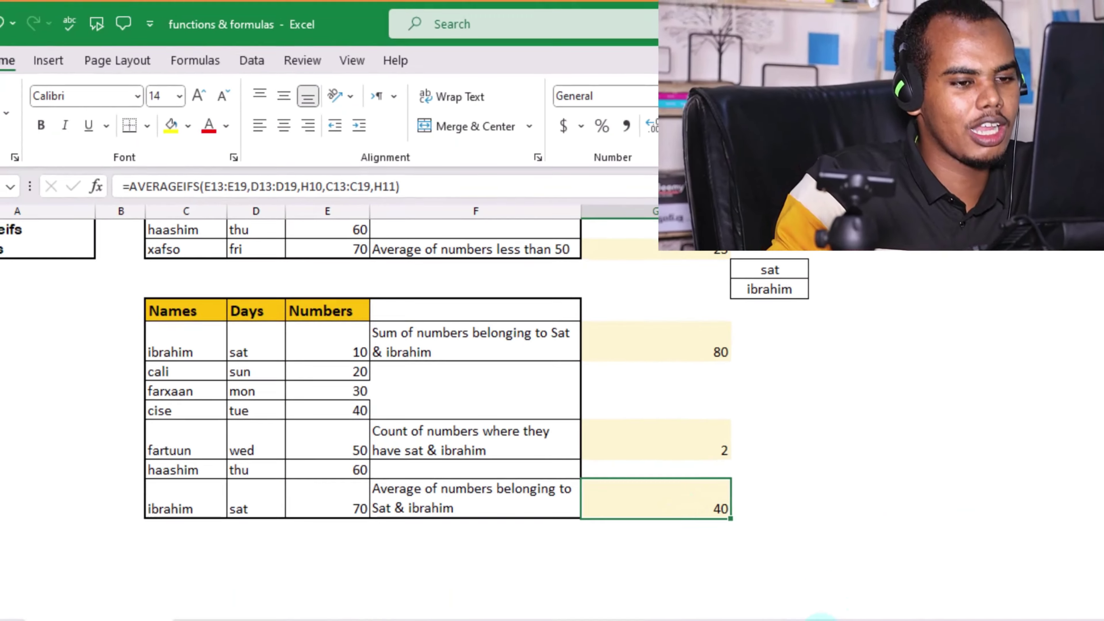
{"action": "scroll", "coordinate": [156, 338], "scroll_direction": "up", "scroll_amount": 2}
{"action": "scroll", "coordinate": [159, 338], "scroll_direction": "up", "scroll_amount": 1}
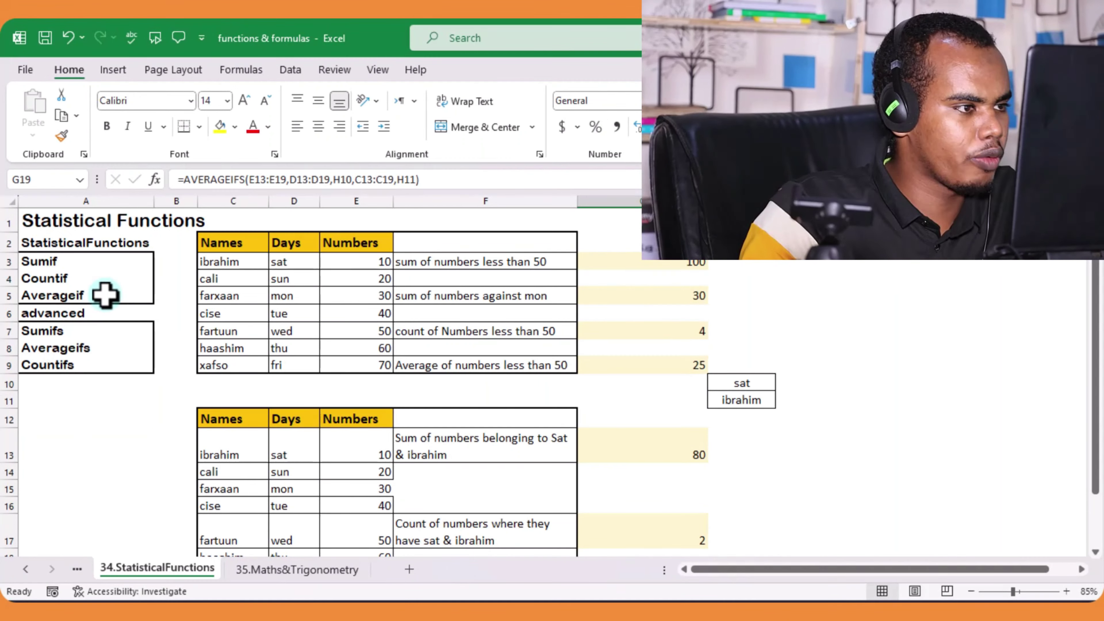
{"action": "left_click", "coordinate": [78, 333]}
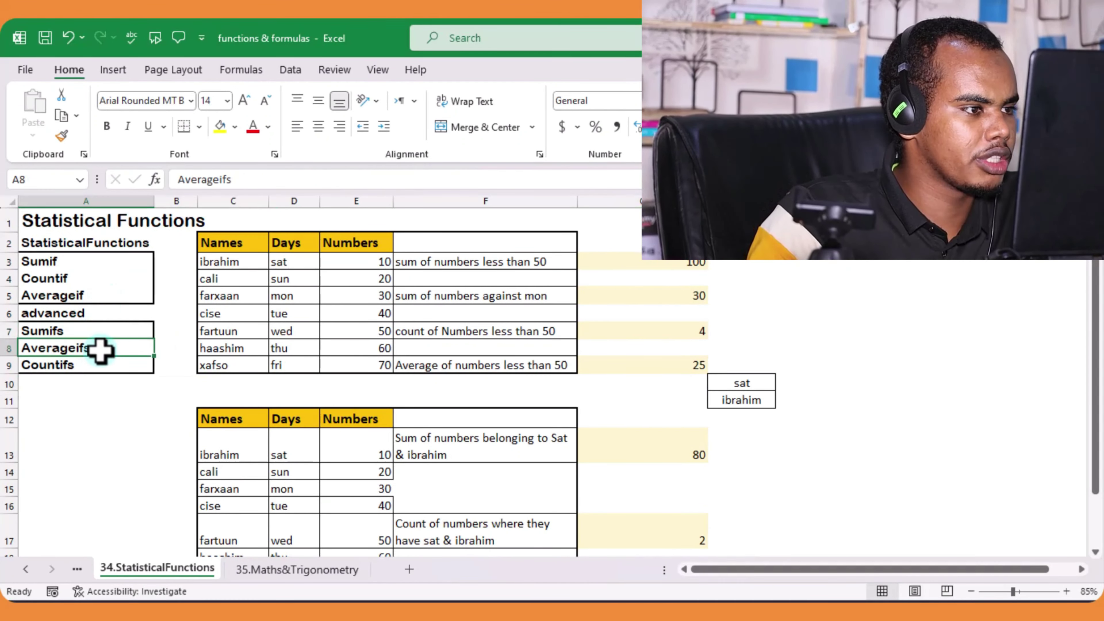
{"action": "left_click", "coordinate": [88, 364]}
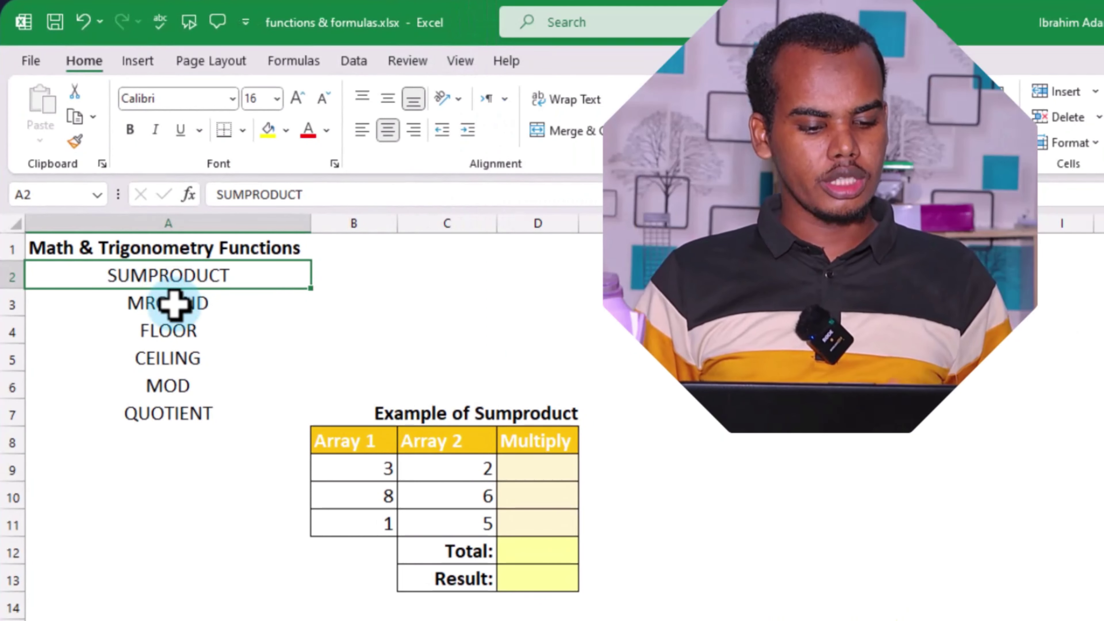
{"action": "left_click", "coordinate": [174, 304]}
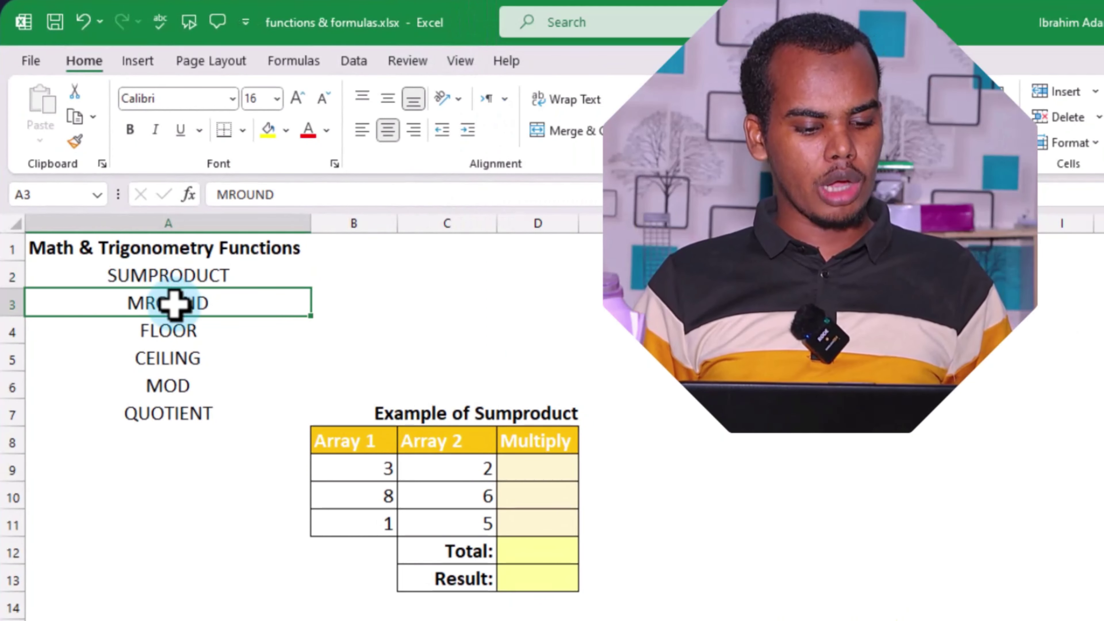
{"action": "left_click_drag", "start_coordinate": [177, 329], "coordinate": [194, 412]}
{"action": "left_click", "coordinate": [192, 362]}
{"action": "left_click", "coordinate": [196, 414]}
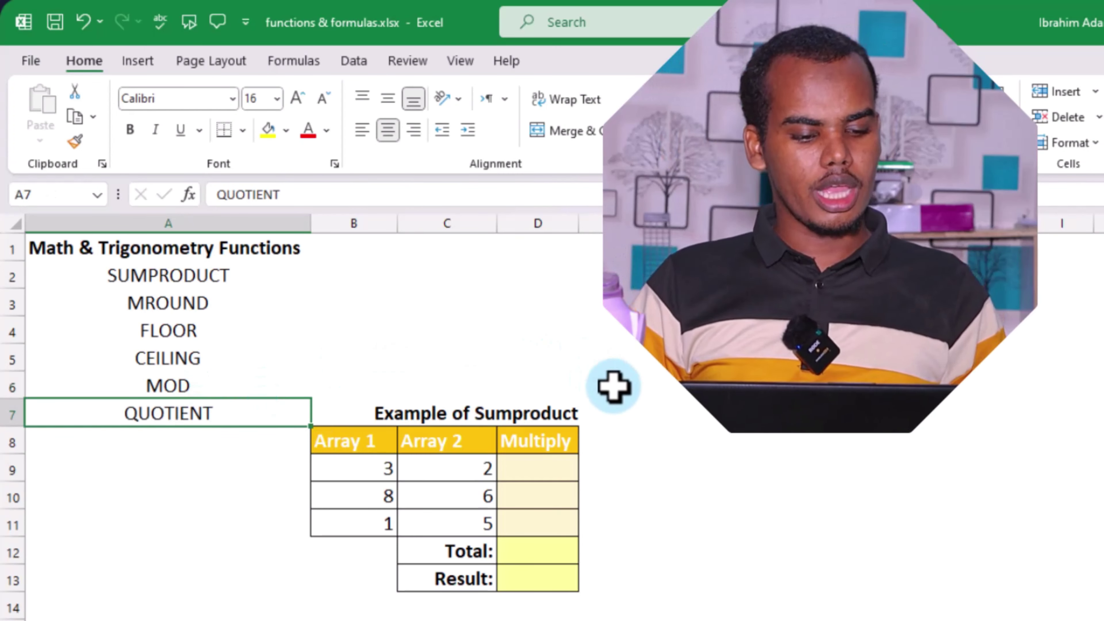
{"action": "scroll", "coordinate": [613, 386], "scroll_direction": "down", "scroll_amount": 1}
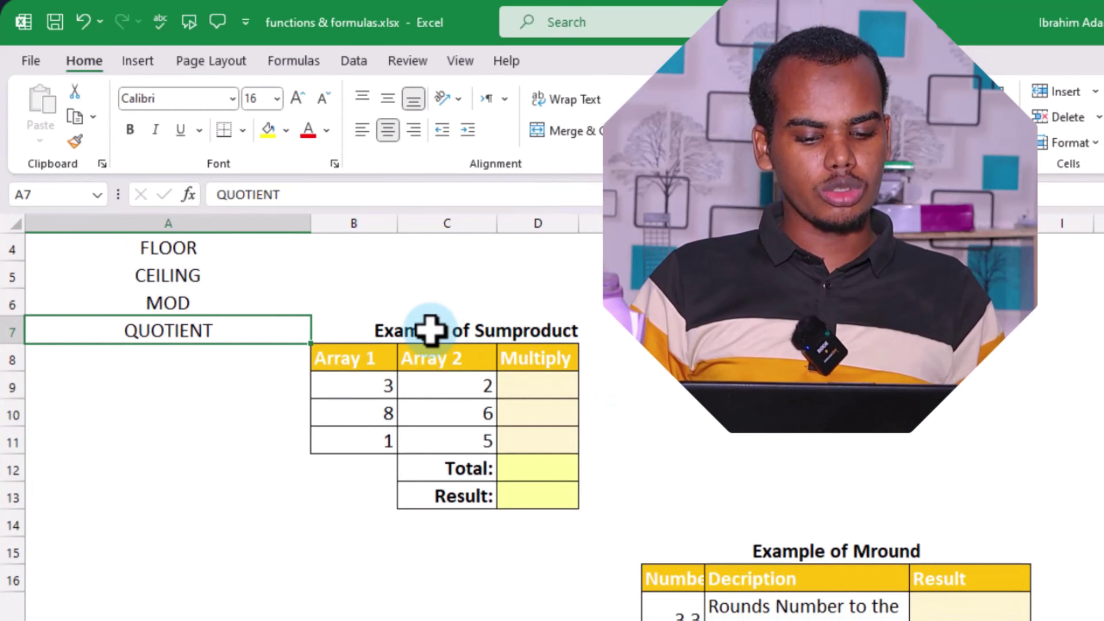
{"action": "left_click", "coordinate": [565, 387]}
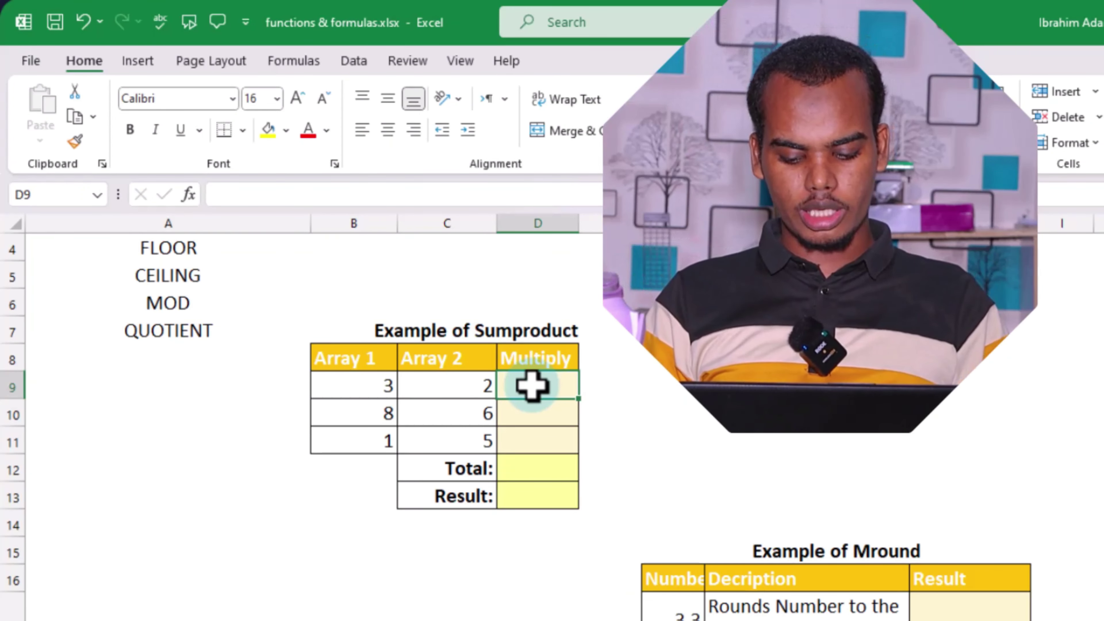
Enter =B9*C9 in D9 and fill it down to D11, giving 6, 48 and 5
{"action": "type", "text": "="}
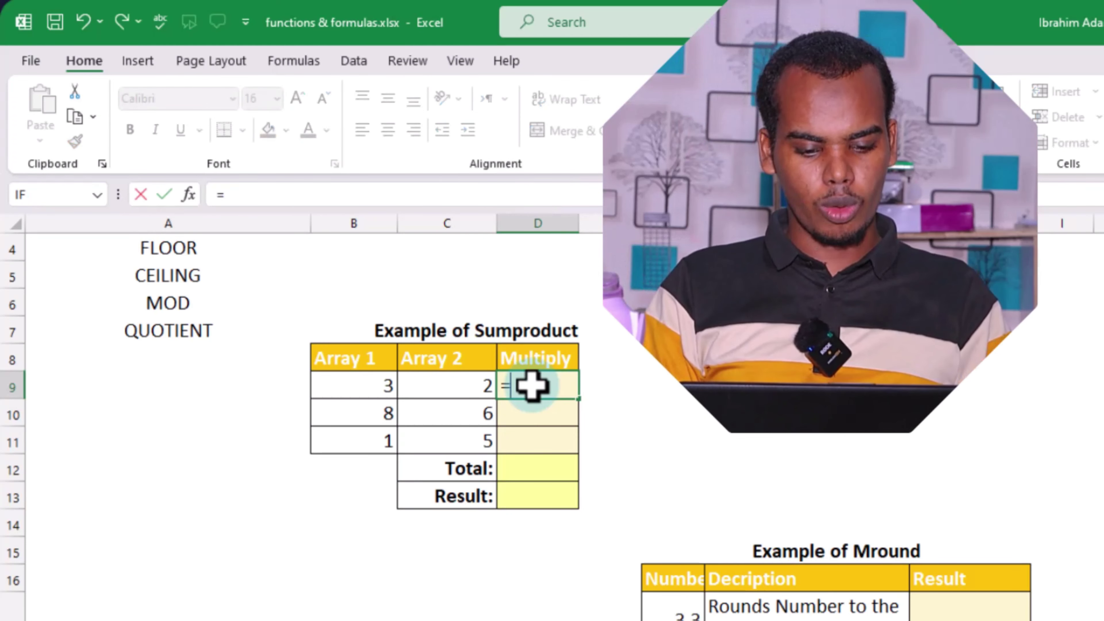
{"action": "left_click", "coordinate": [387, 388]}
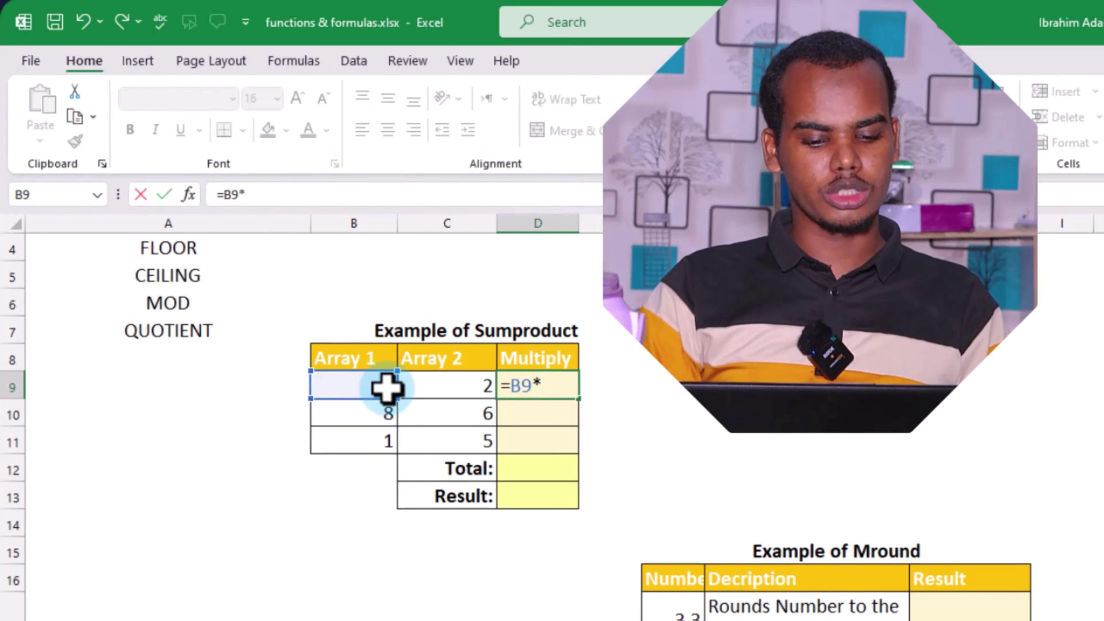
{"action": "left_click", "coordinate": [451, 385]}
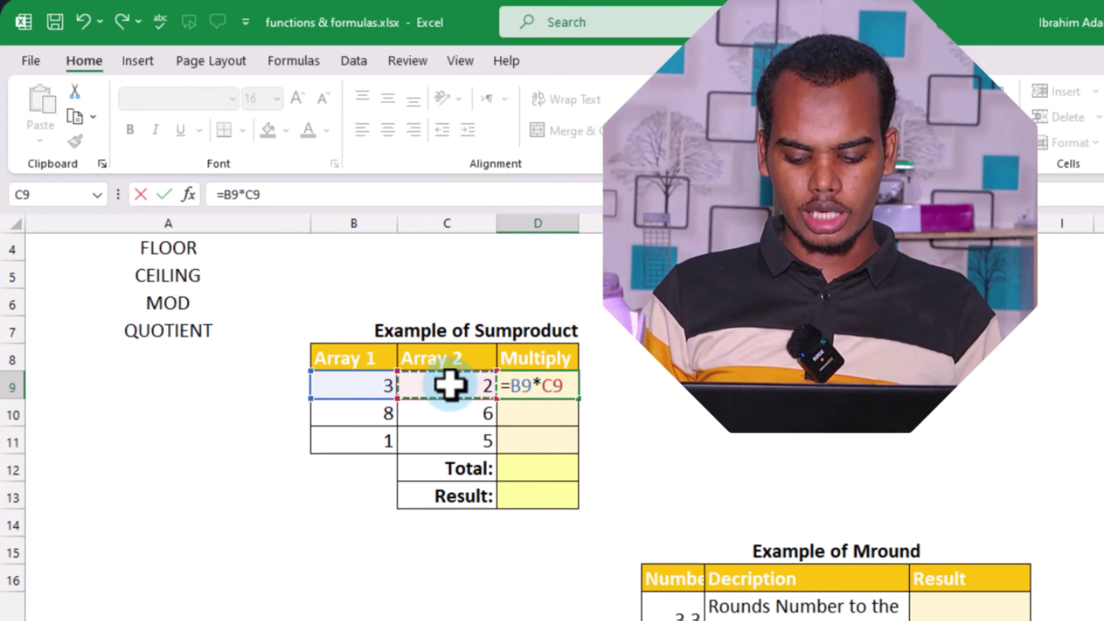
{"action": "key", "text": "Return"}
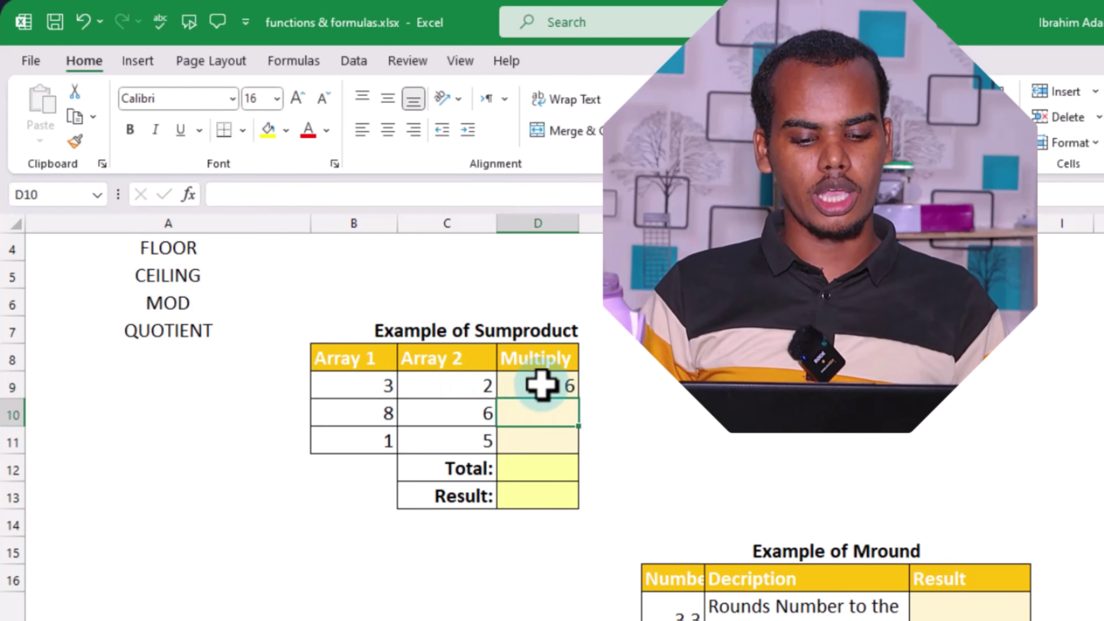
{"action": "left_click", "coordinate": [541, 384]}
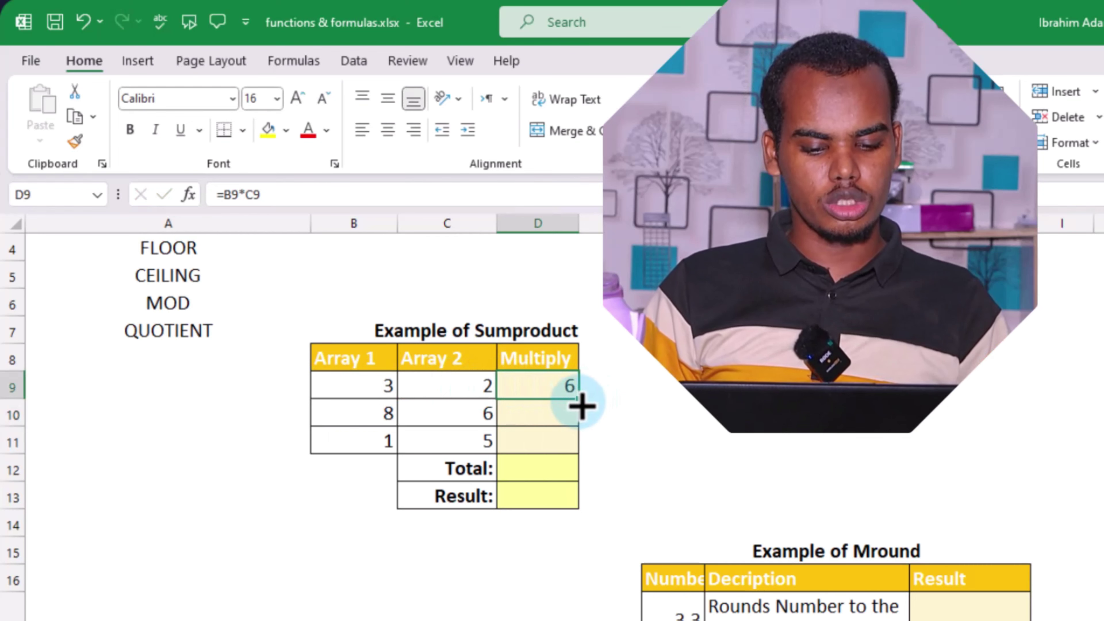
{"action": "left_click_drag", "start_coordinate": [578, 409], "coordinate": [575, 451]}
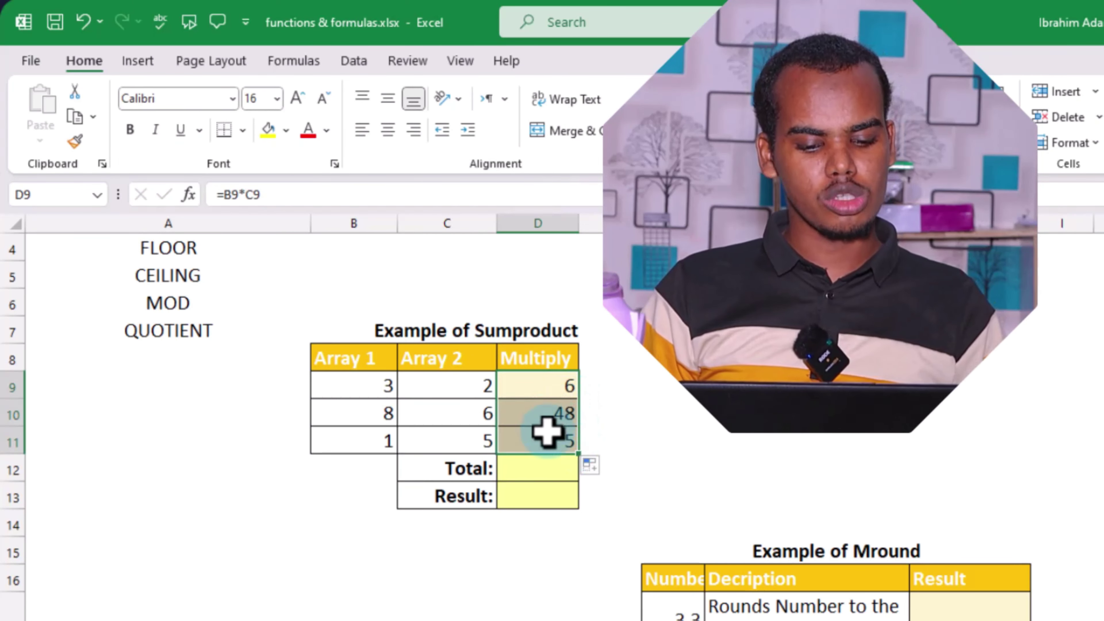
Sum the Multiply values in D12 with AutoSum, giving a Total of 59
{"action": "left_click", "coordinate": [534, 468]}
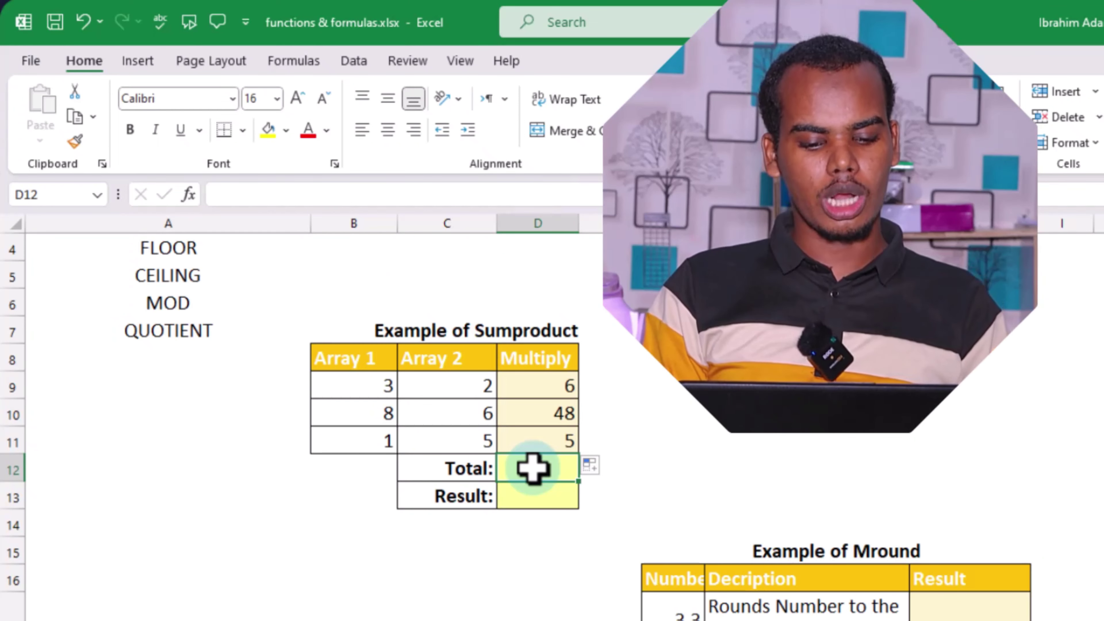
{"action": "key", "text": "alt+equal"}
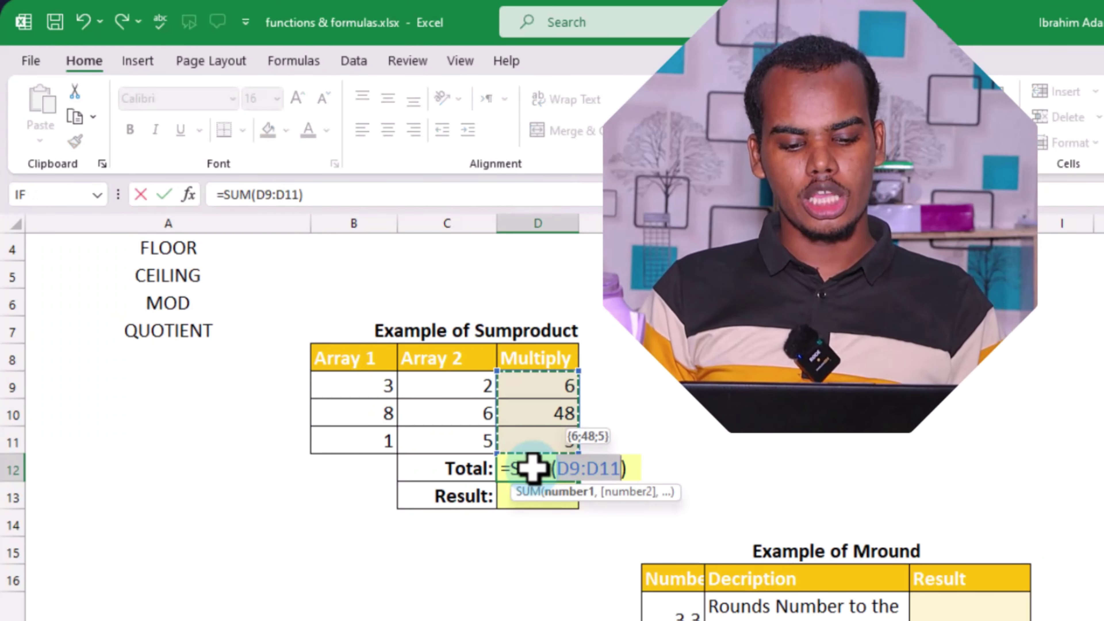
{"action": "key", "text": "Return"}
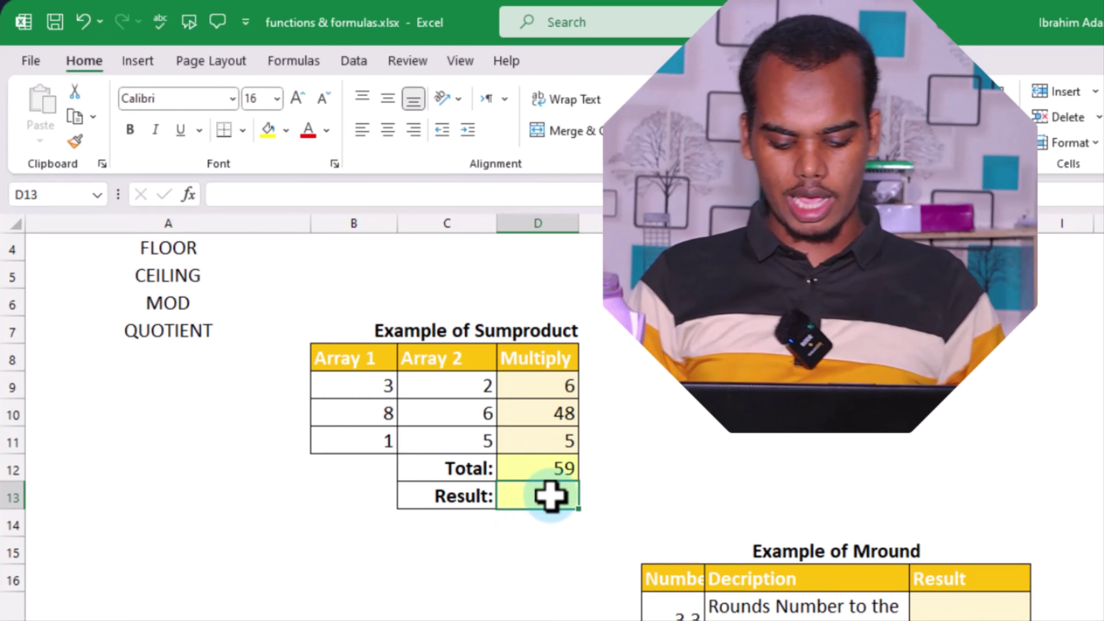
Enter =SUMPRODUCT(B9:B11,C9:C11) in D13, returning 59 to match the Total
{"action": "type", "text": "=sumpr"}
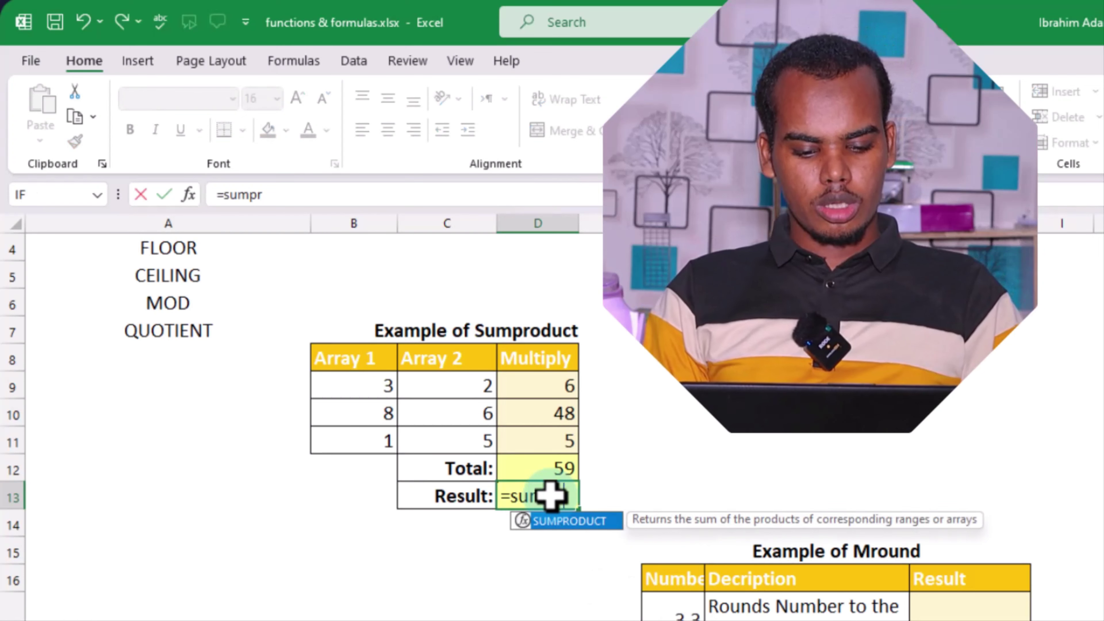
{"action": "key", "text": "Tab"}
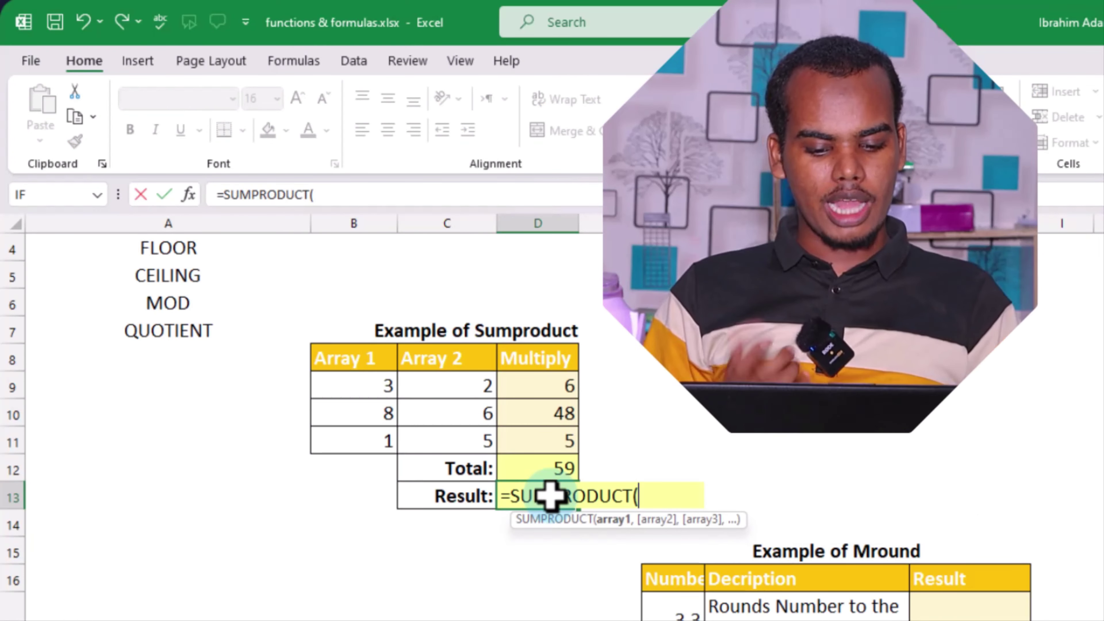
{"action": "left_click_drag", "start_coordinate": [370, 383], "coordinate": [367, 430]}
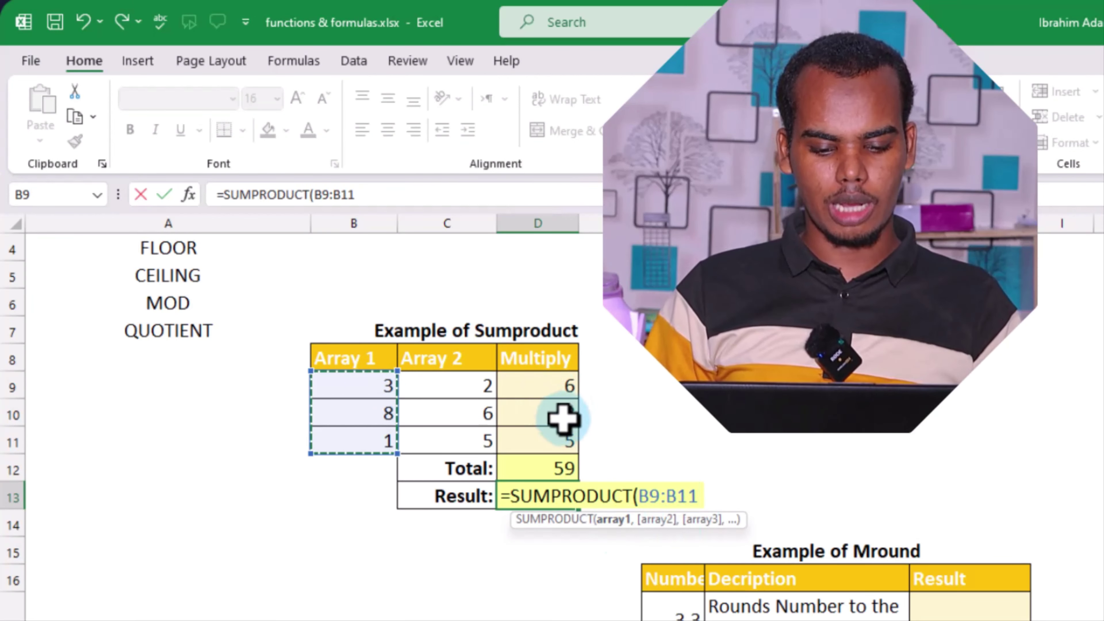
{"action": "type", "text": ","}
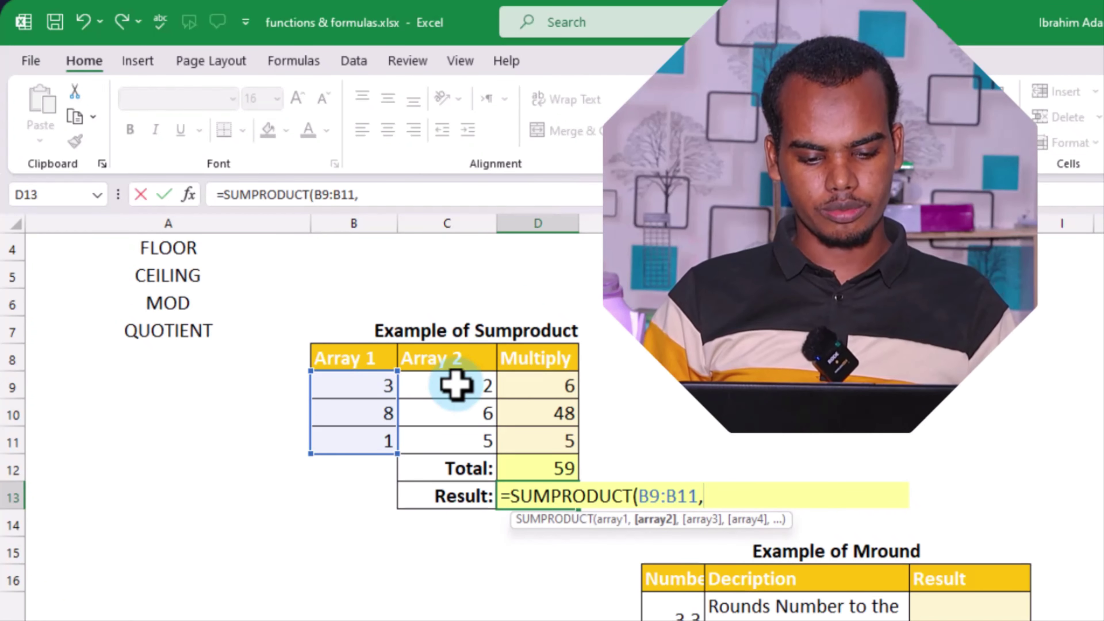
{"action": "left_click_drag", "start_coordinate": [455, 385], "coordinate": [462, 433]}
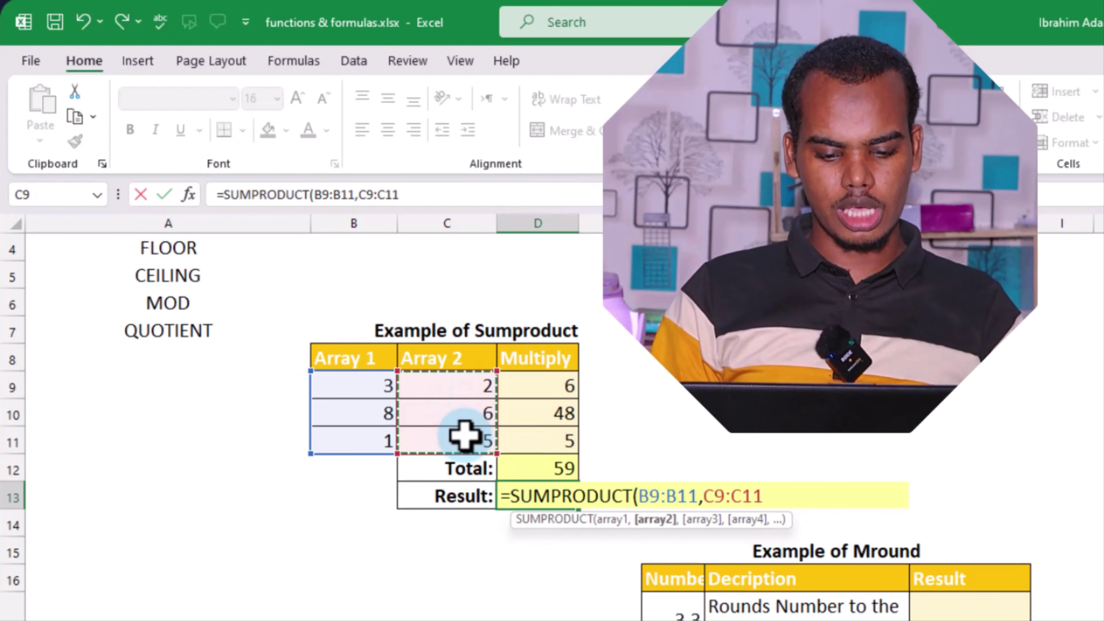
{"action": "key", "text": "Return"}
{"action": "left_click", "coordinate": [540, 493]}
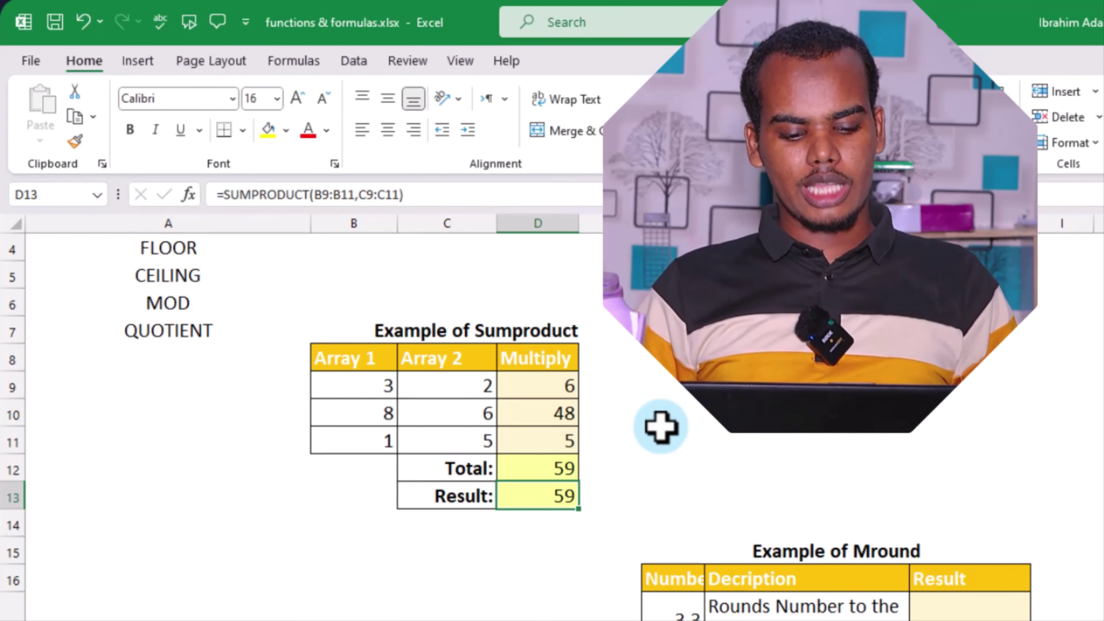
{"action": "scroll", "coordinate": [661, 427], "scroll_direction": "down", "scroll_amount": 1}
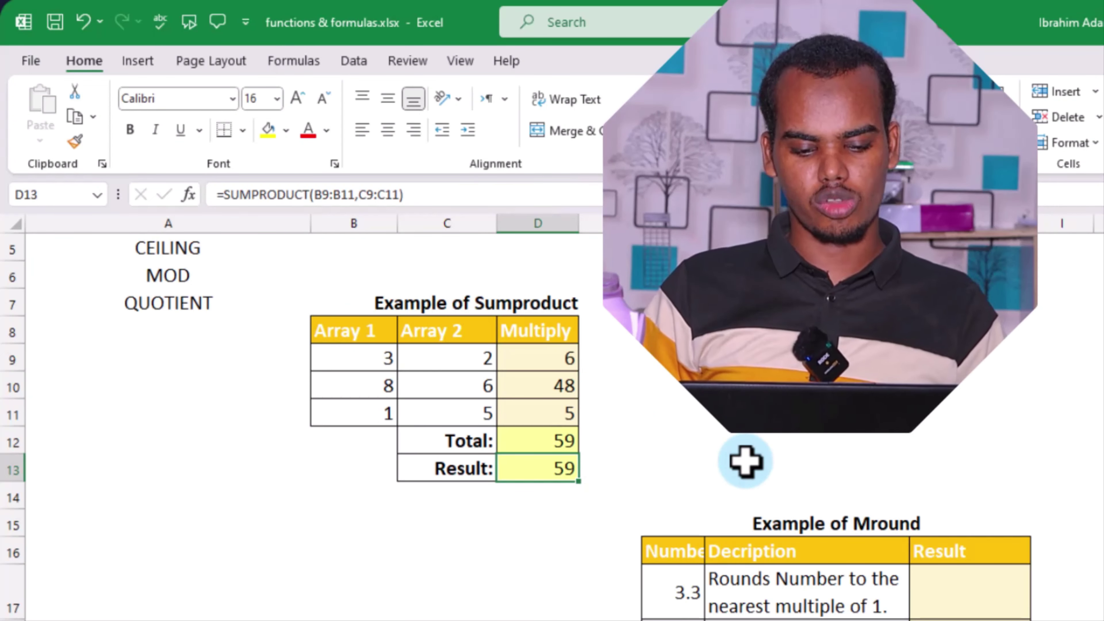
Enter an MROUND formula on F17 in the Result cell beside 3.3, giving 3
{"action": "scroll", "coordinate": [746, 462], "scroll_direction": "down", "scroll_amount": 2}
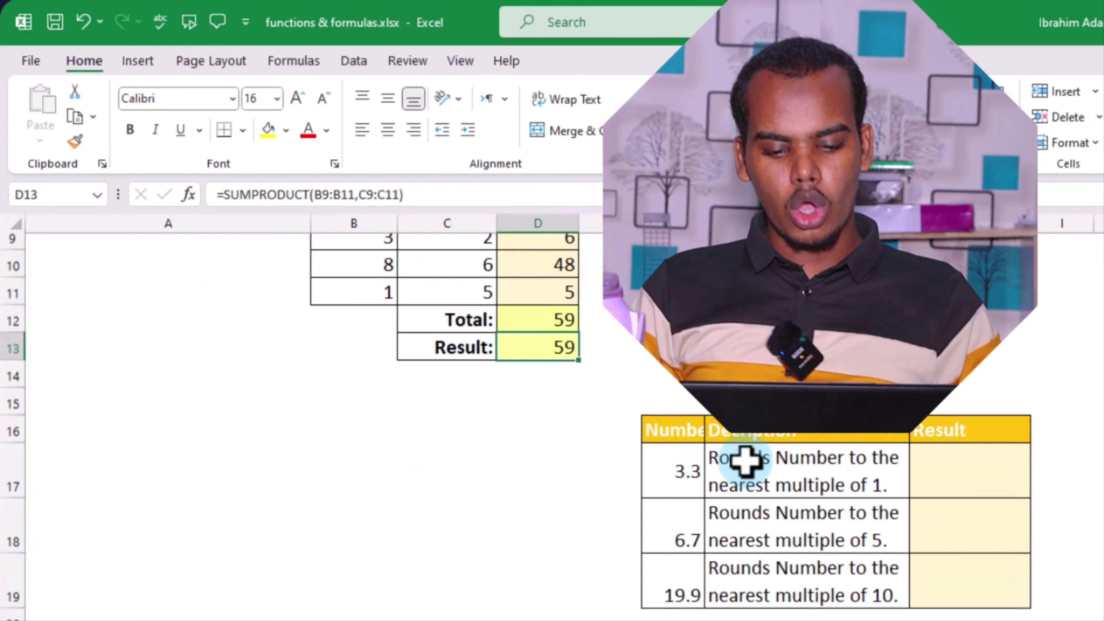
{"action": "scroll", "coordinate": [746, 462], "scroll_direction": "down", "scroll_amount": 1}
{"action": "scroll", "coordinate": [939, 429], "scroll_direction": "down", "scroll_amount": 1}
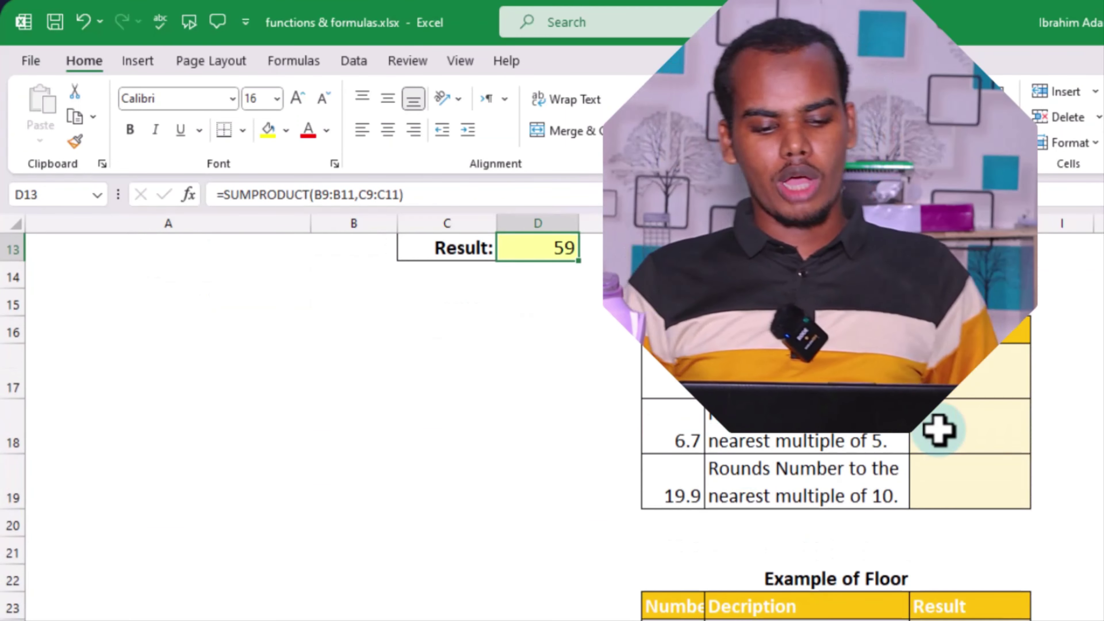
{"action": "scroll", "coordinate": [1004, 449], "scroll_direction": "right", "scroll_amount": 3}
{"action": "scroll", "coordinate": [1004, 449], "scroll_direction": "right", "scroll_amount": 1}
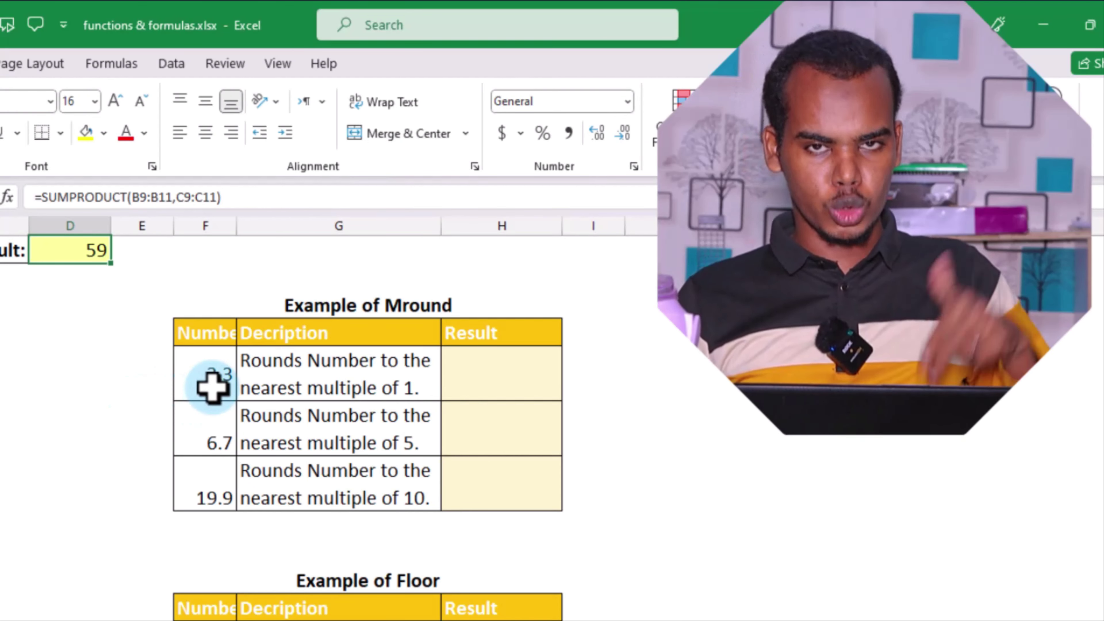
{"action": "left_click", "coordinate": [212, 387]}
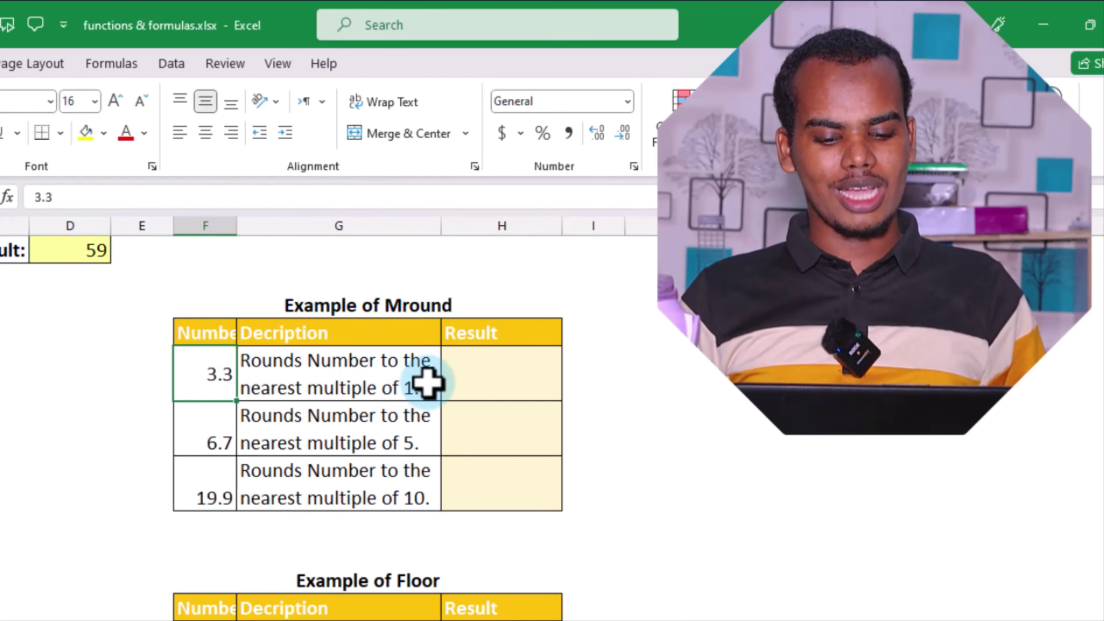
{"action": "left_click", "coordinate": [501, 371]}
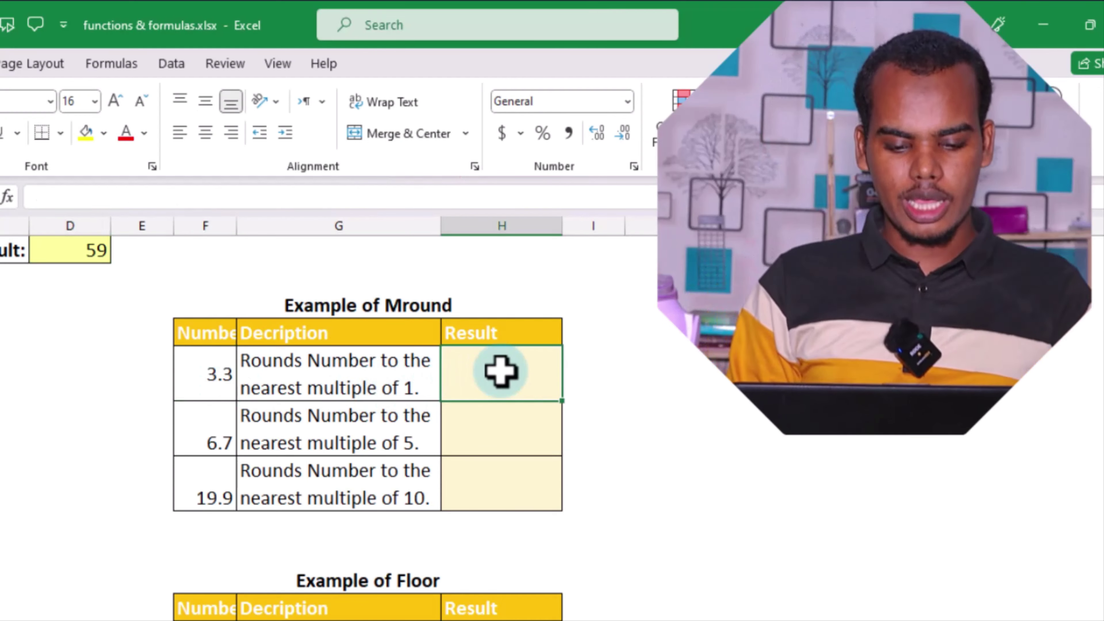
{"action": "type", "text": "="}
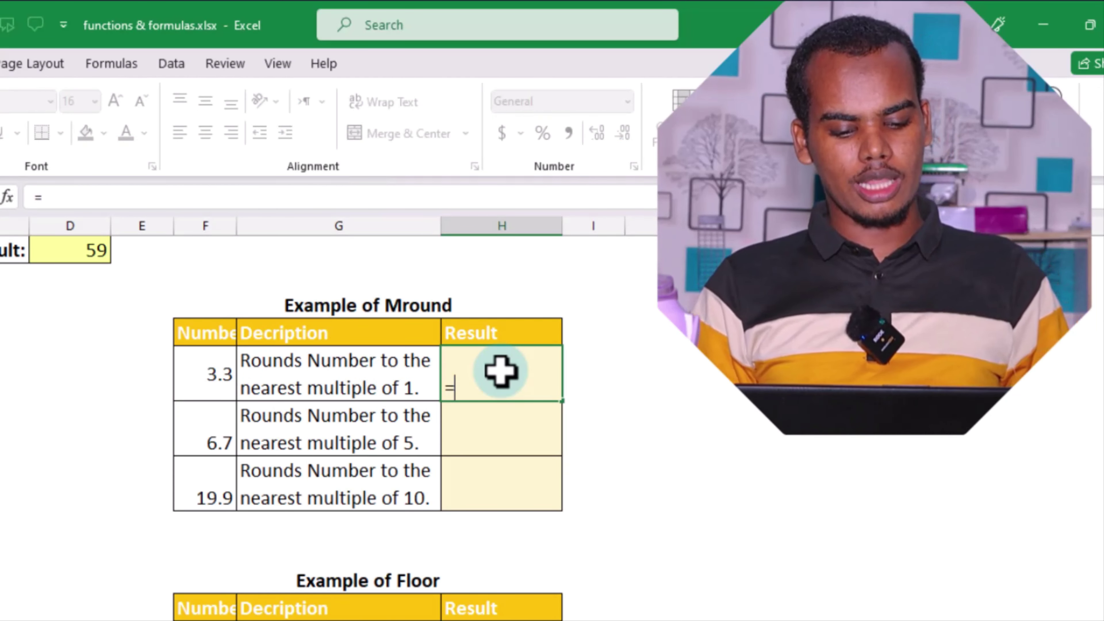
{"action": "type", "text": "mro"}
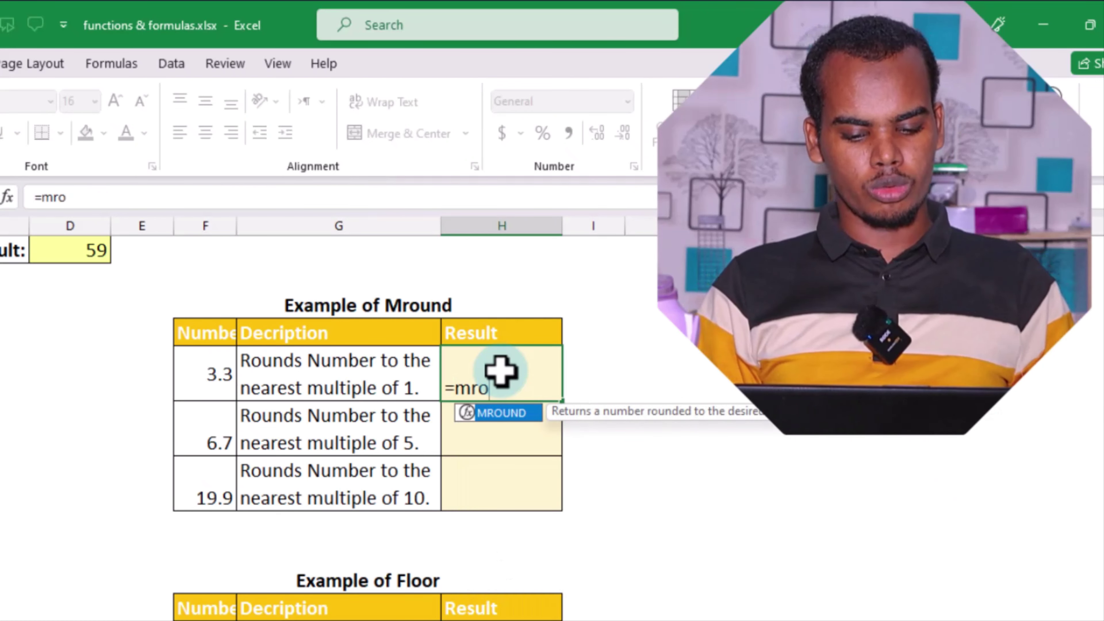
{"action": "key", "text": "Tab"}
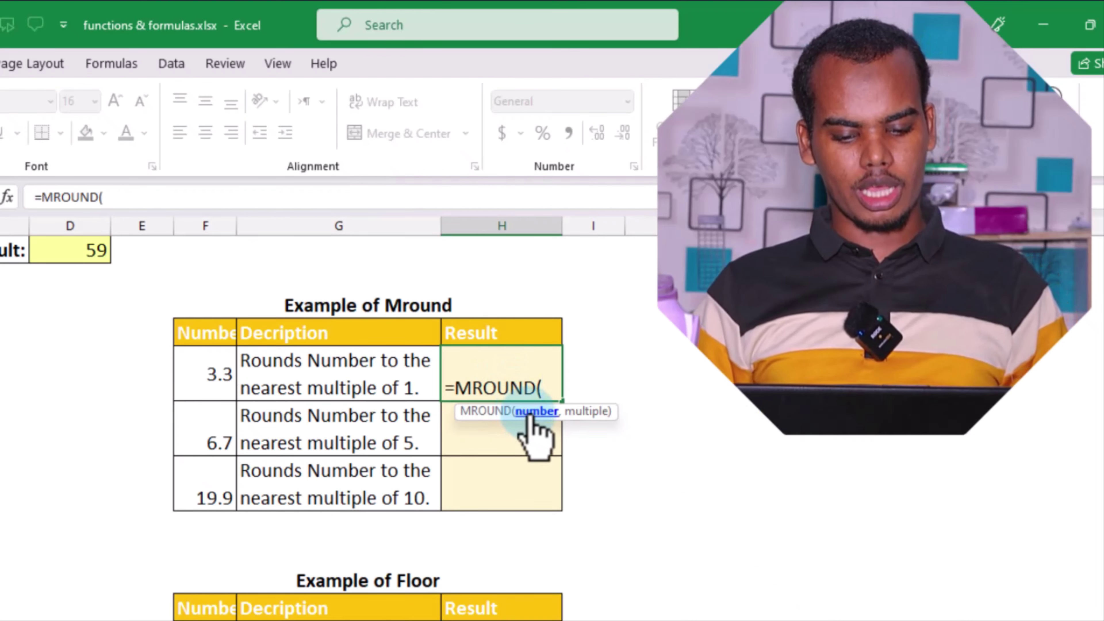
{"action": "left_click", "coordinate": [222, 379]}
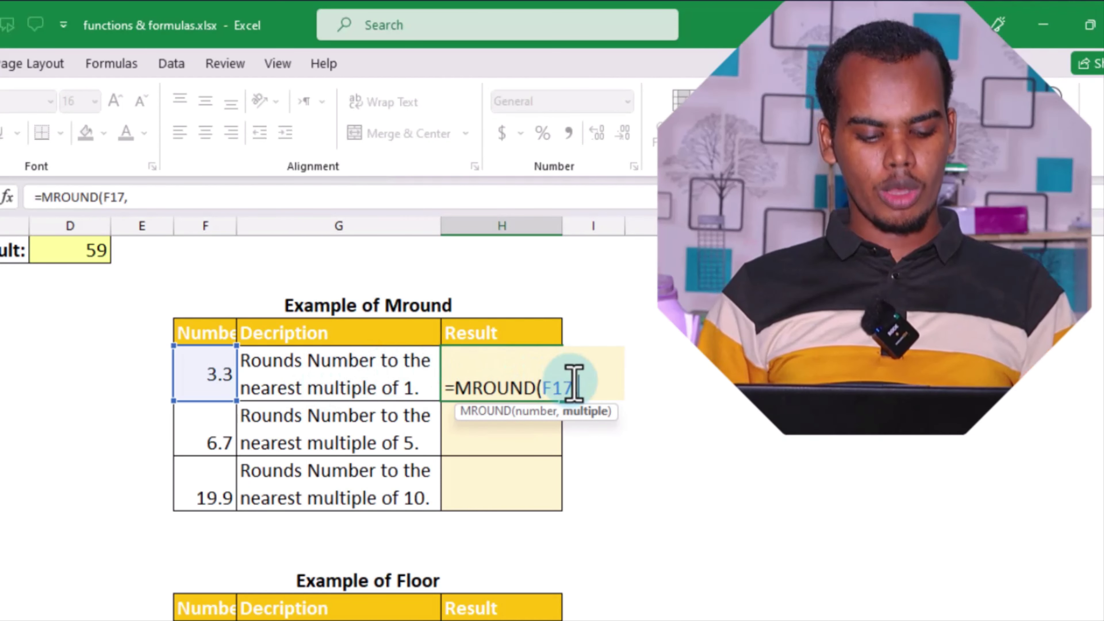
{"action": "key", "text": "Return"}
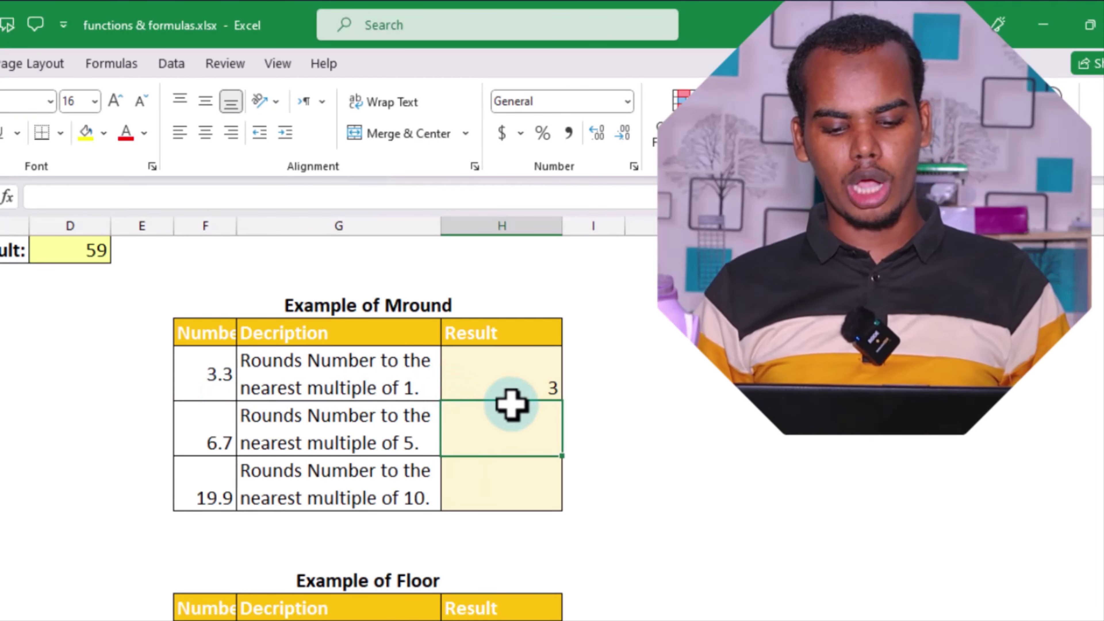
{"action": "left_click", "coordinate": [511, 388]}
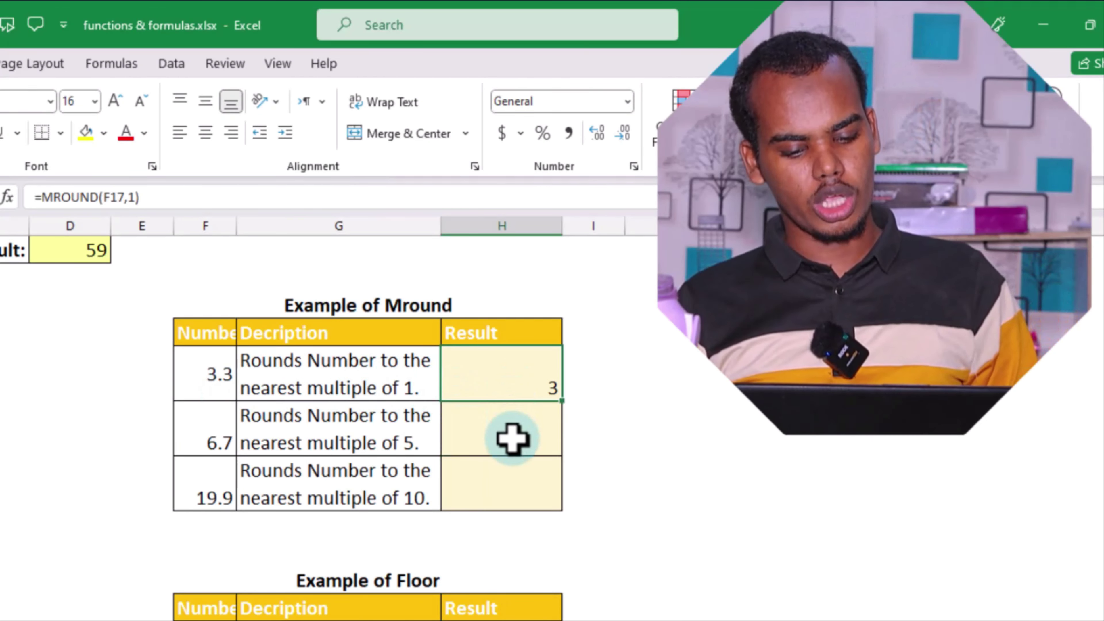
Enter an MROUND formula on F18 in the Result cell beside 6.7, giving 5
{"action": "left_click", "coordinate": [512, 431]}
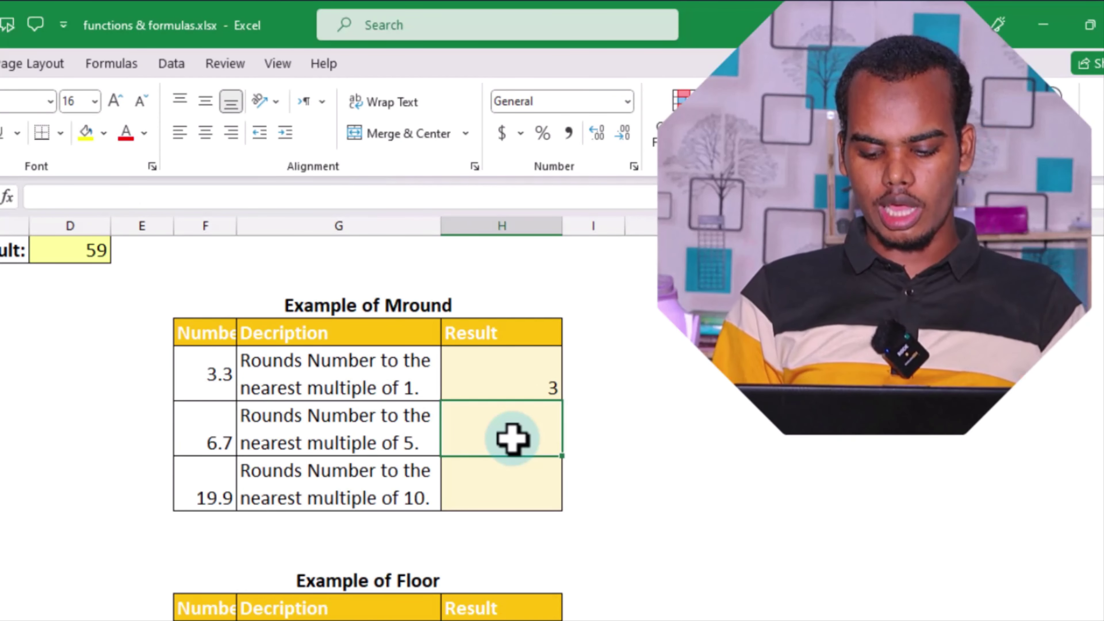
{"action": "type", "text": "="}
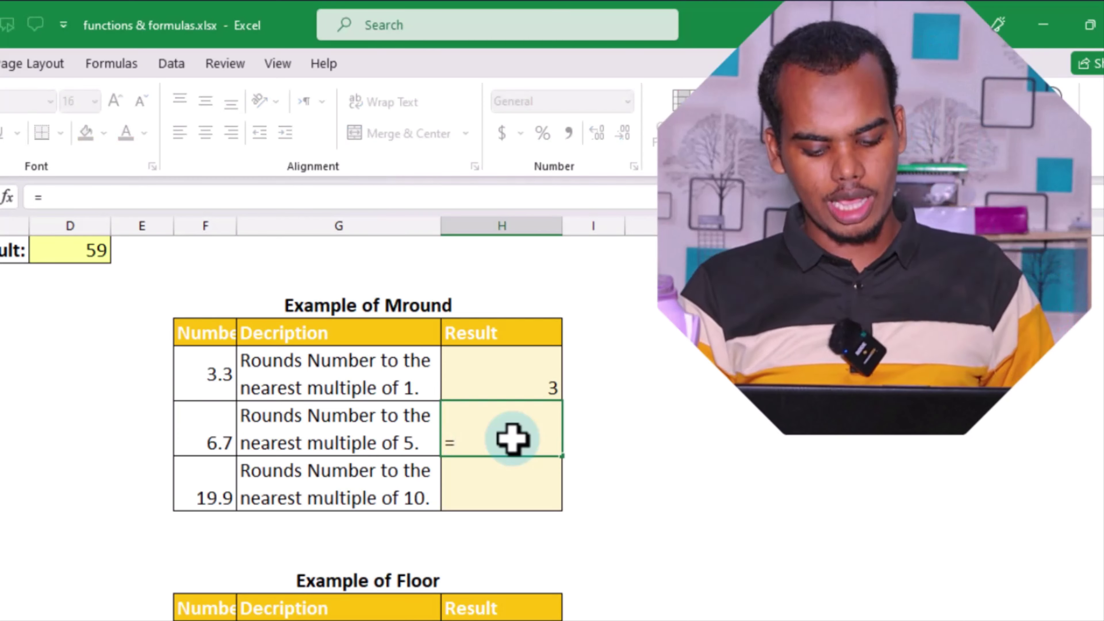
{"action": "type", "text": "mro"}
{"action": "key", "text": "Tab"}
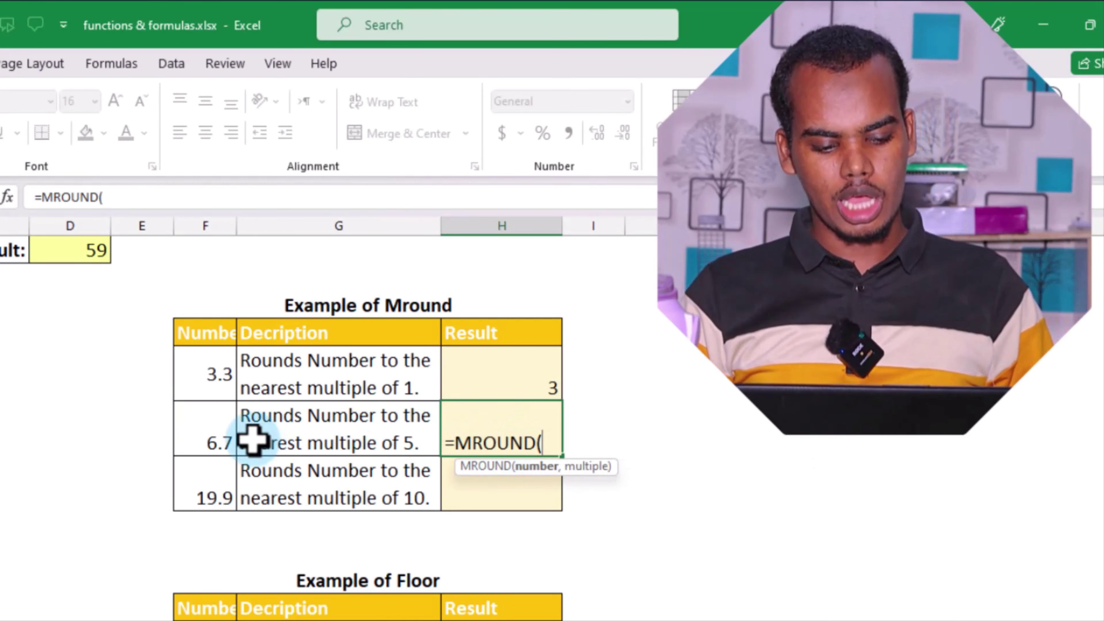
{"action": "left_click", "coordinate": [227, 437]}
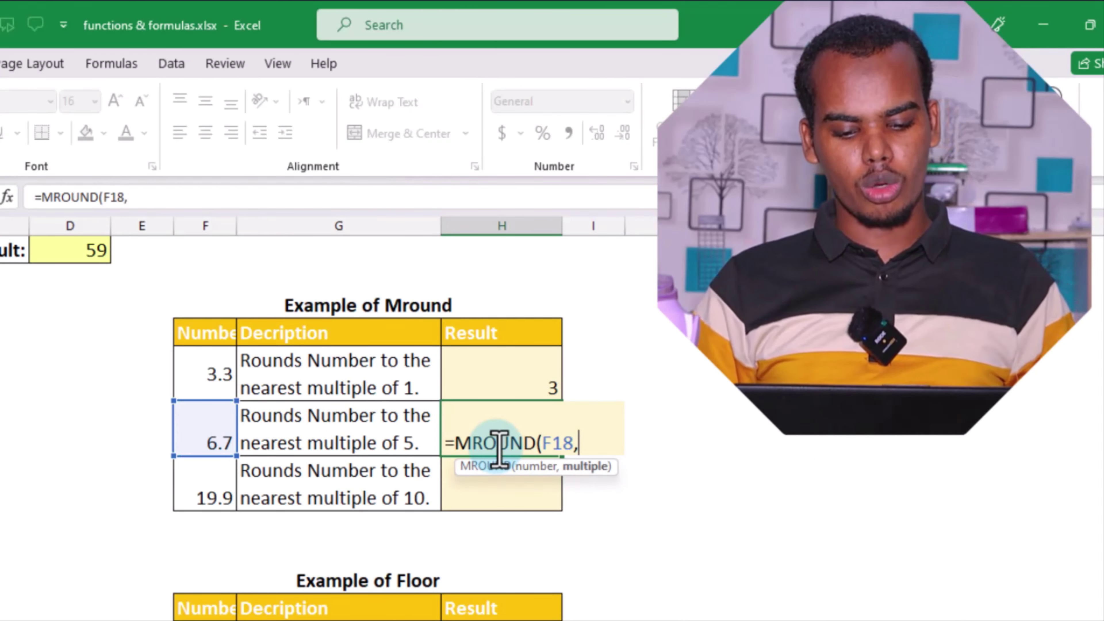
{"action": "key", "text": "Return"}
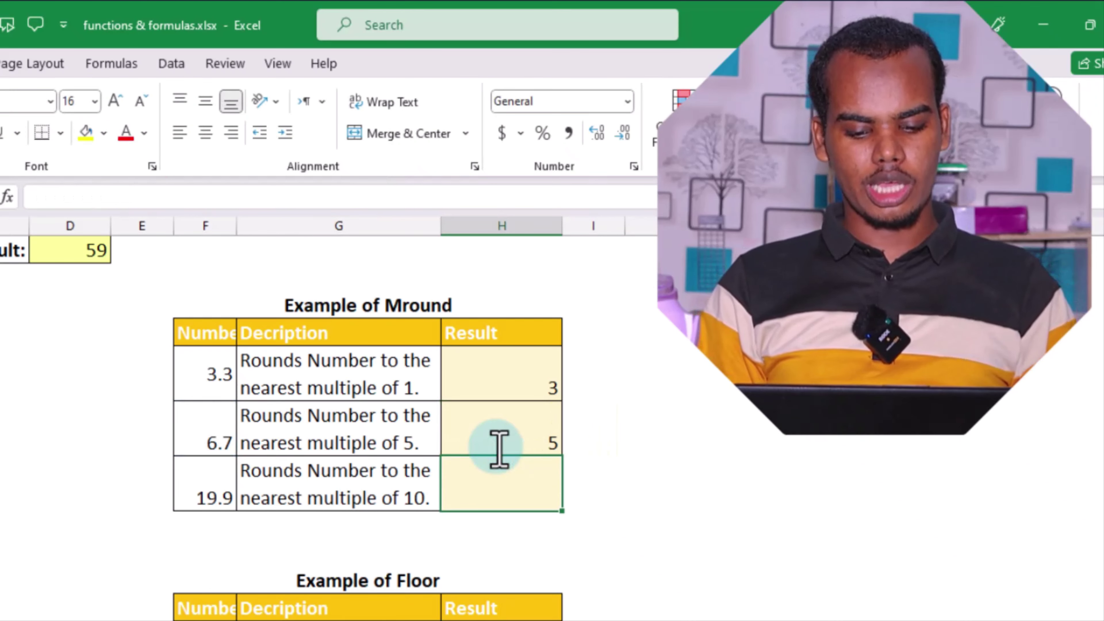
{"action": "left_click", "coordinate": [500, 448]}
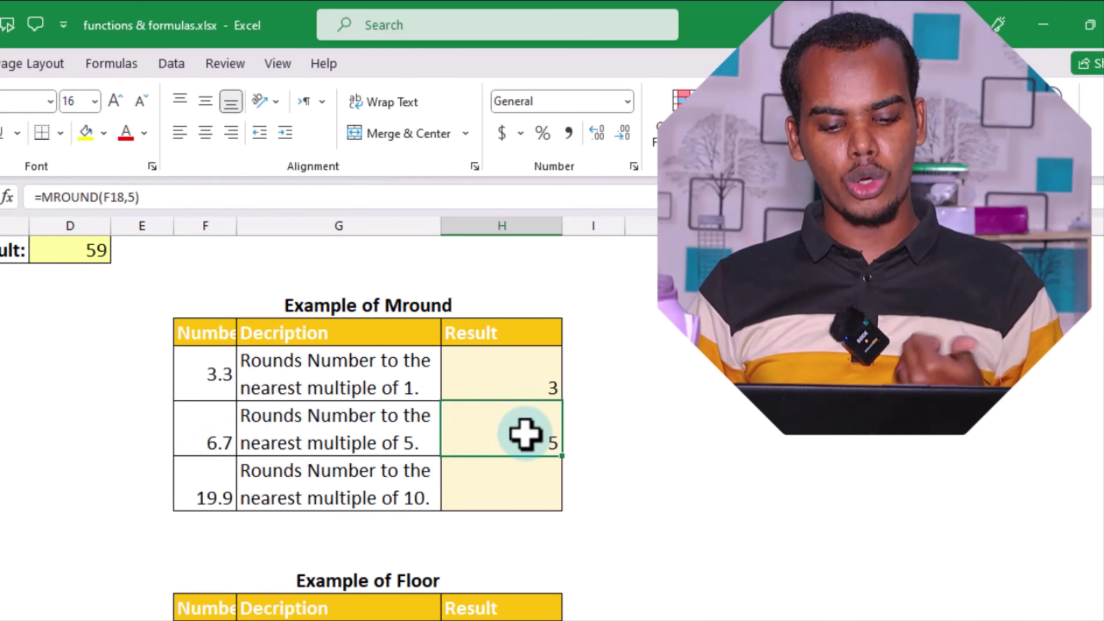
Enter =MROUND(F19,10) beside 19.9, rounding it to 20
{"action": "left_click", "coordinate": [492, 504]}
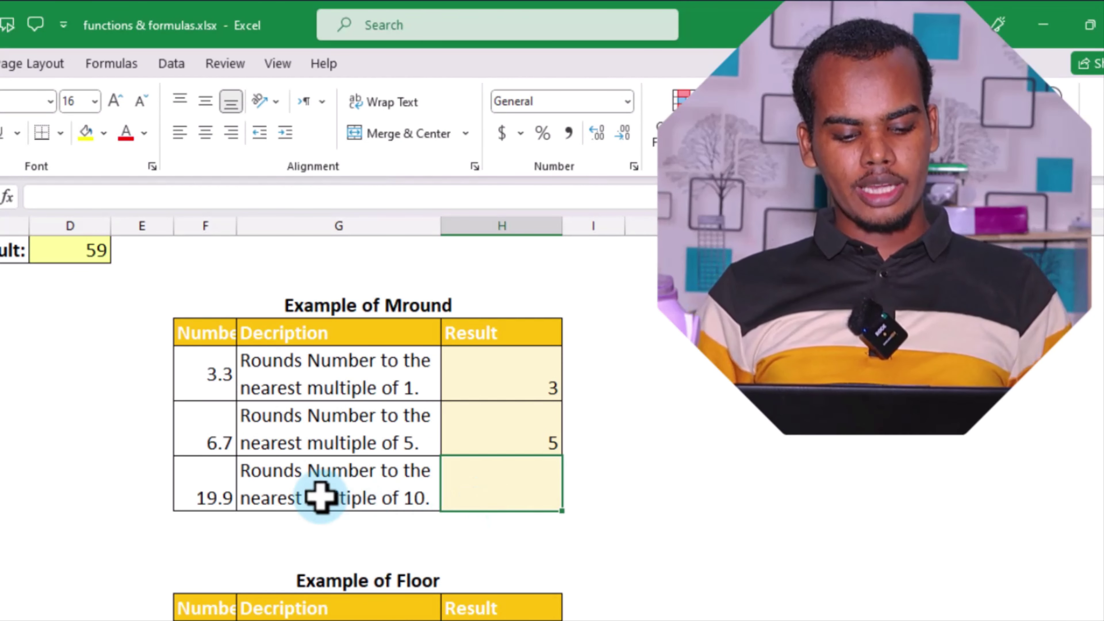
{"action": "left_click", "coordinate": [209, 488]}
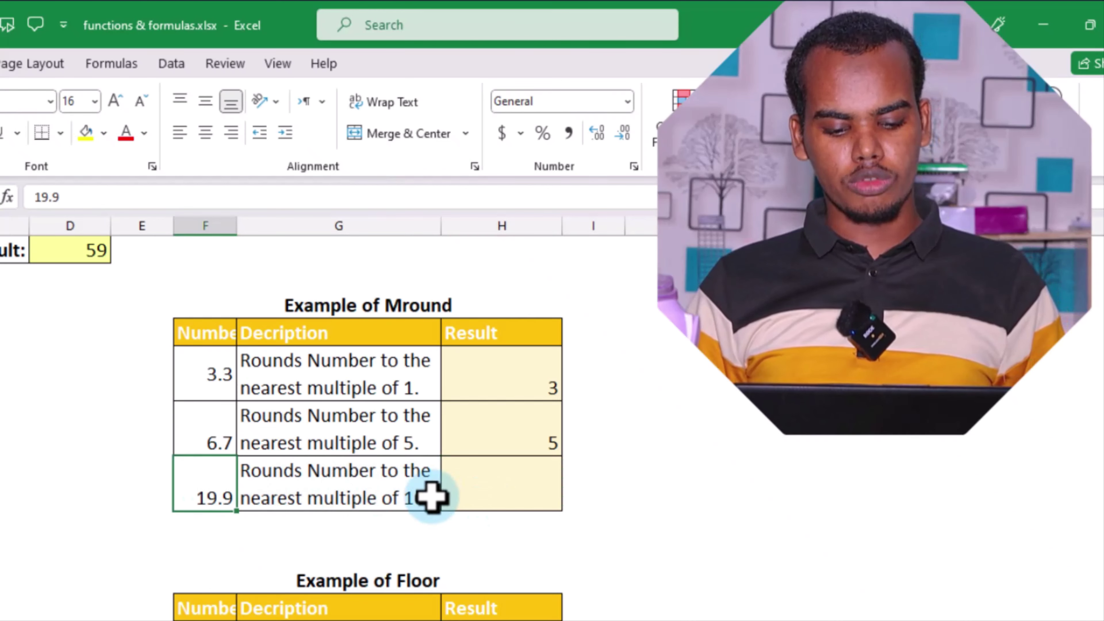
{"action": "left_click", "coordinate": [524, 477]}
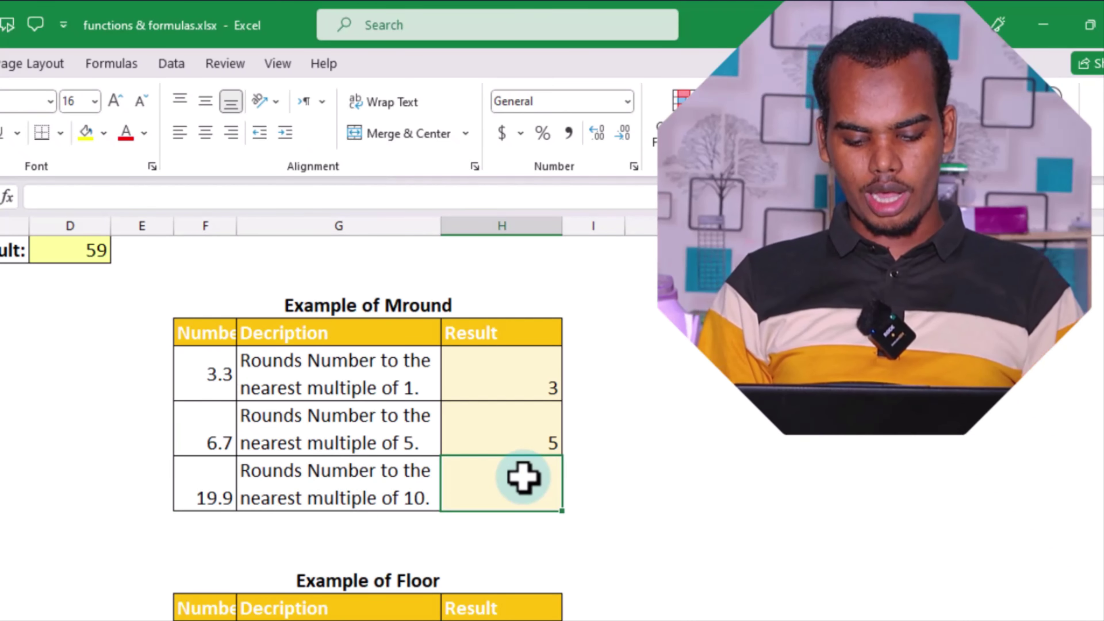
{"action": "type", "text": "=mro"}
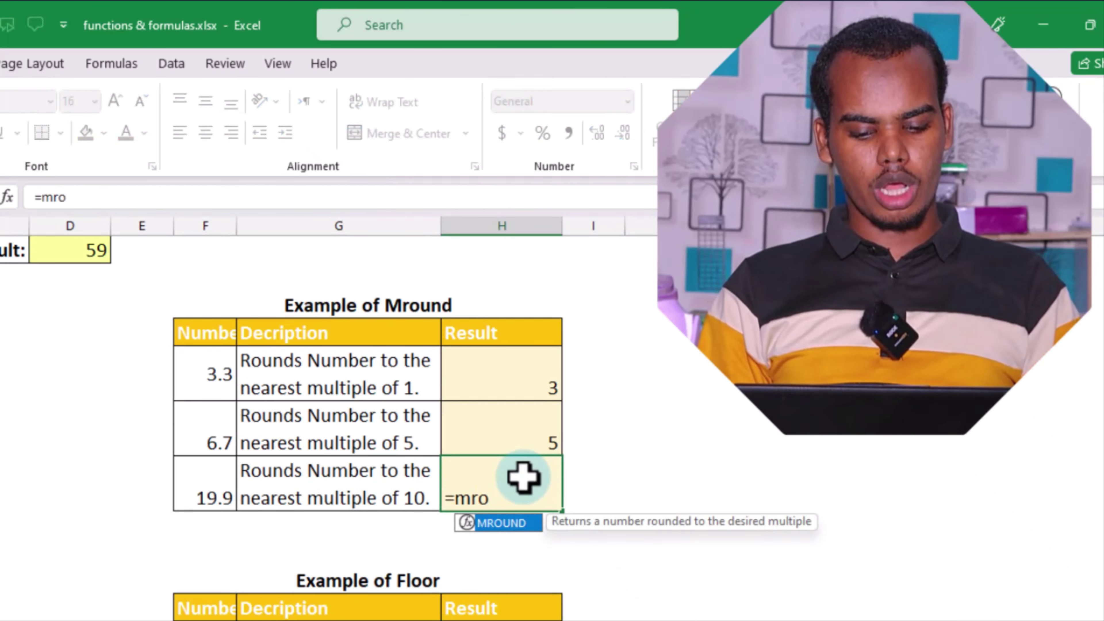
{"action": "key", "text": "Tab"}
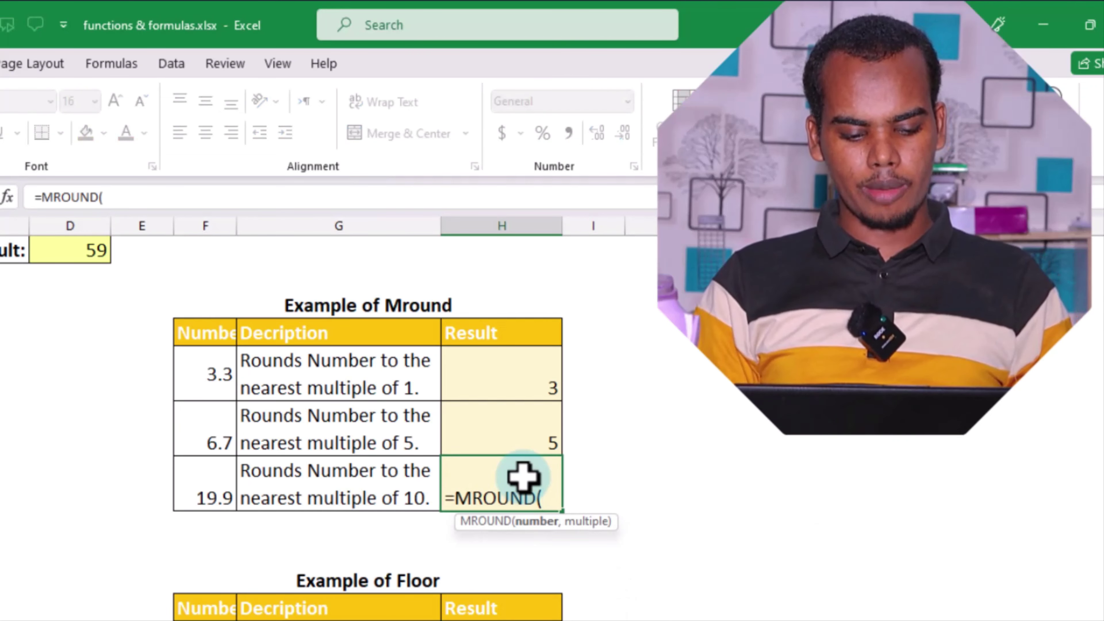
{"action": "left_click", "coordinate": [213, 502]}
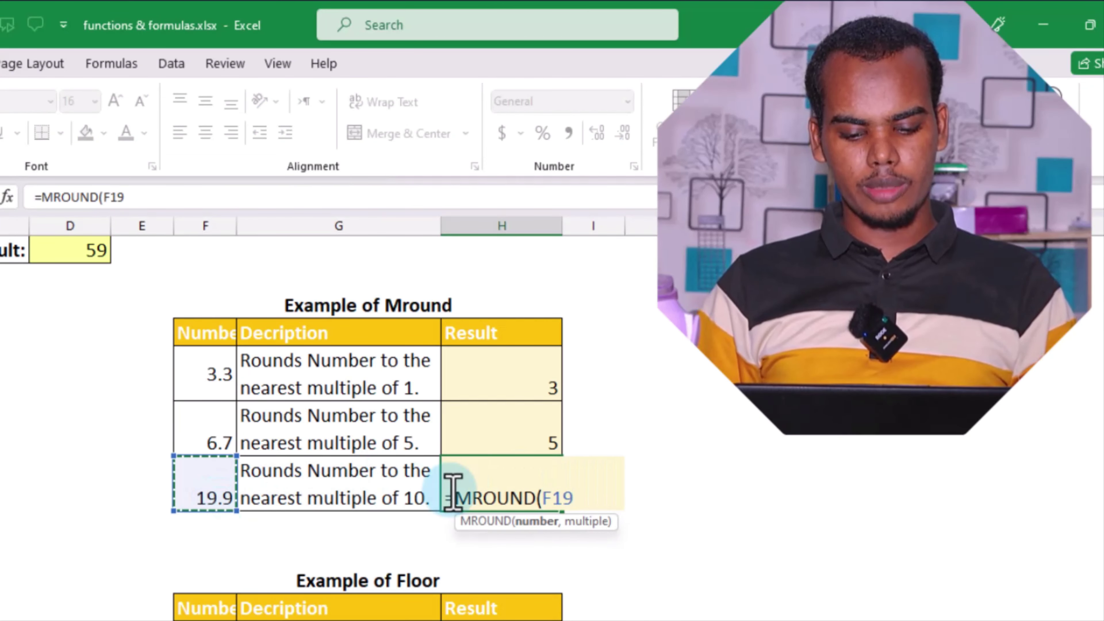
{"action": "type", "text": ","}
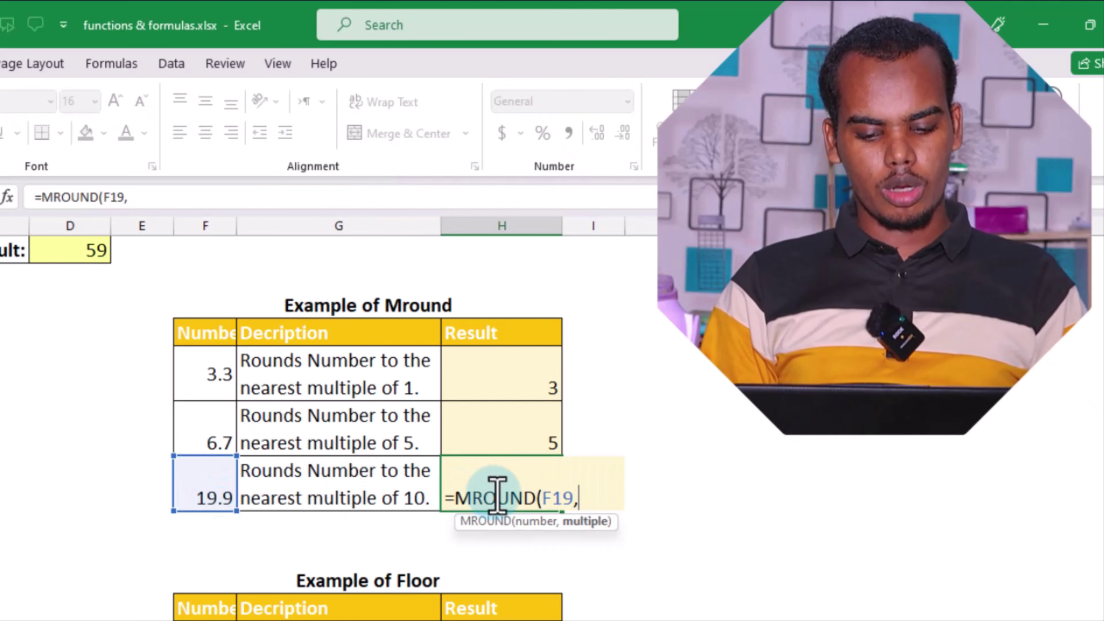
{"action": "type", "text": "10"}
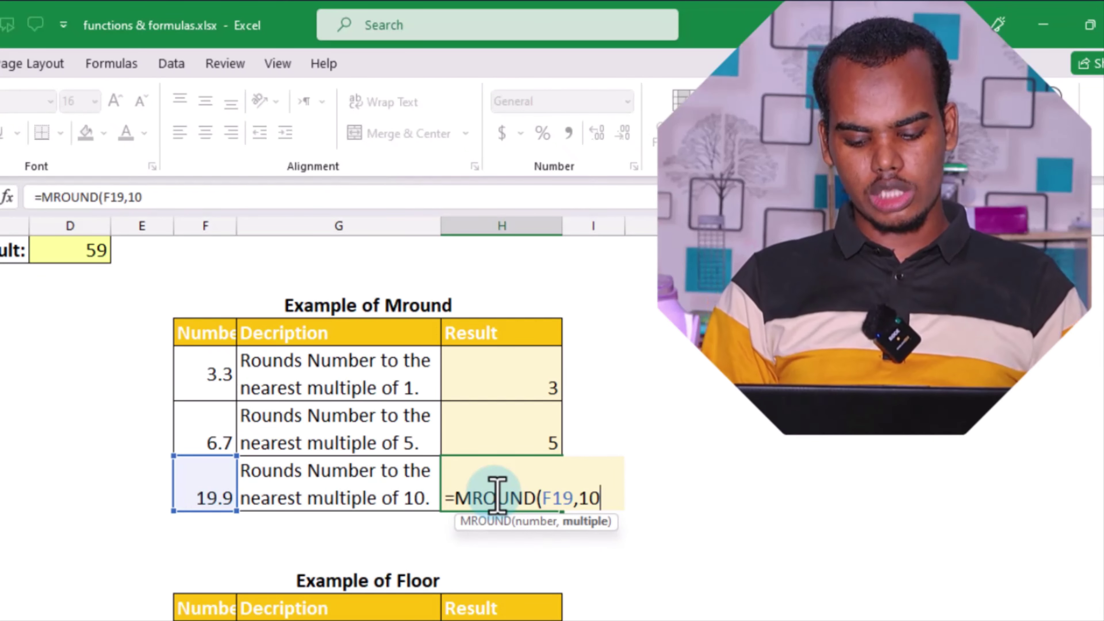
{"action": "key", "text": "Return"}
{"action": "left_click", "coordinate": [493, 493]}
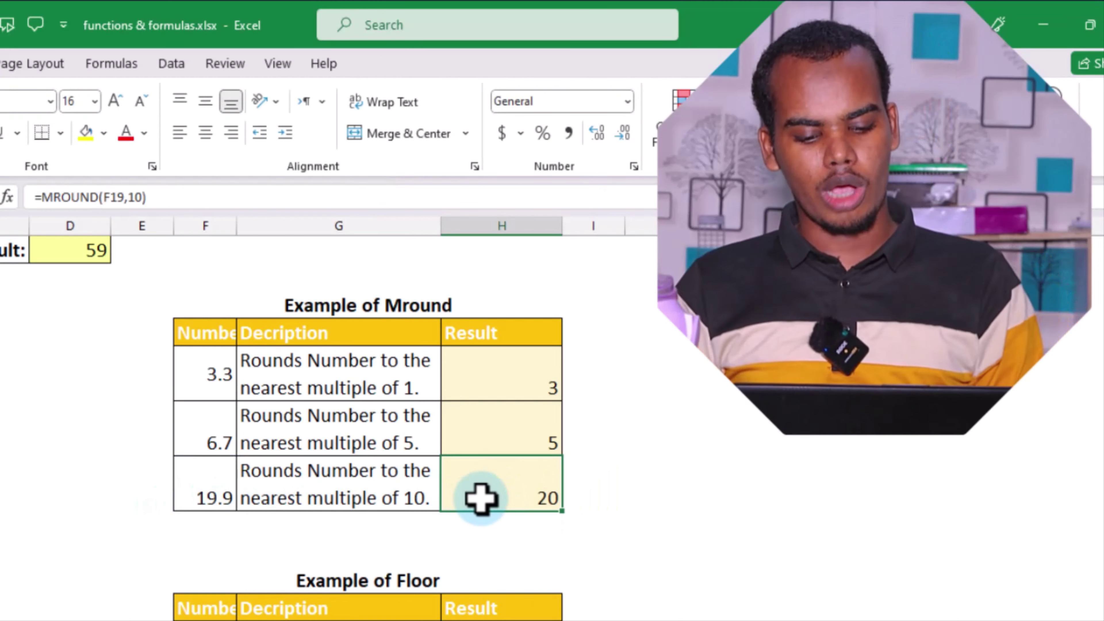
Enter =FLOOR(F24,1) in H24, rounding 6.4 down to 6
{"action": "scroll", "coordinate": [533, 498], "scroll_direction": "down", "scroll_amount": 1}
{"action": "scroll", "coordinate": [532, 498], "scroll_direction": "down", "scroll_amount": 2}
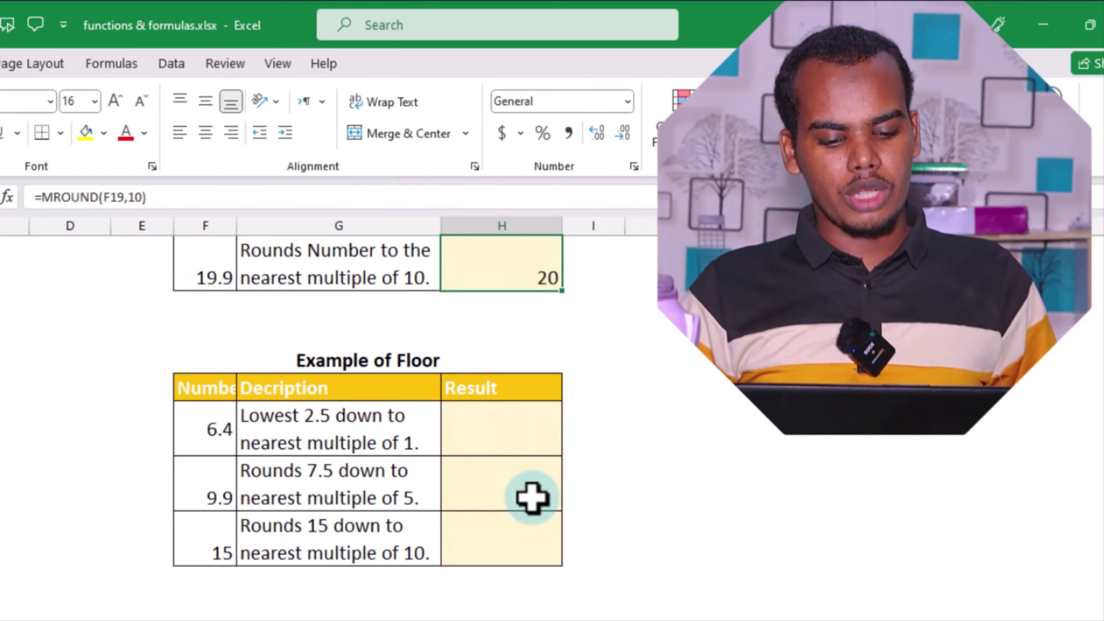
{"action": "scroll", "coordinate": [532, 498], "scroll_direction": "down", "scroll_amount": 1}
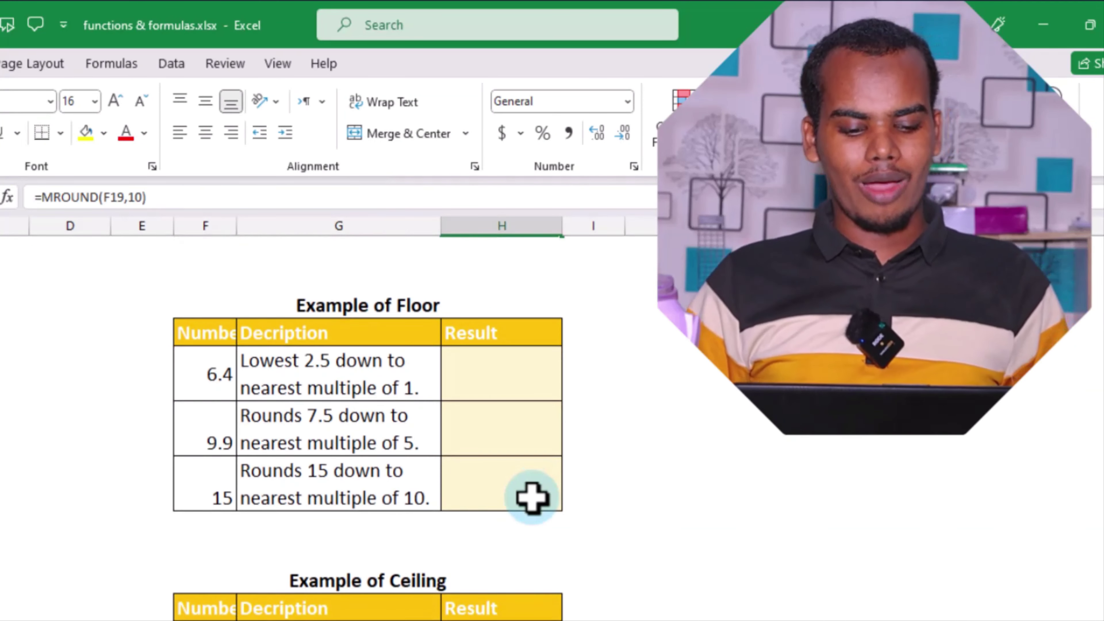
{"action": "left_click", "coordinate": [523, 384]}
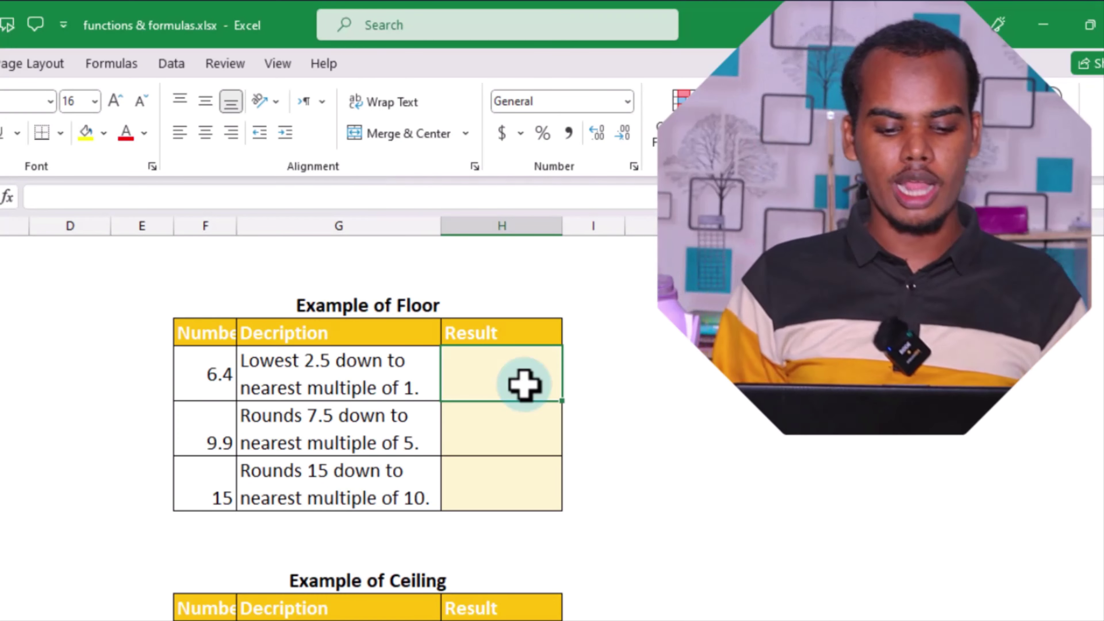
{"action": "type", "text": "="}
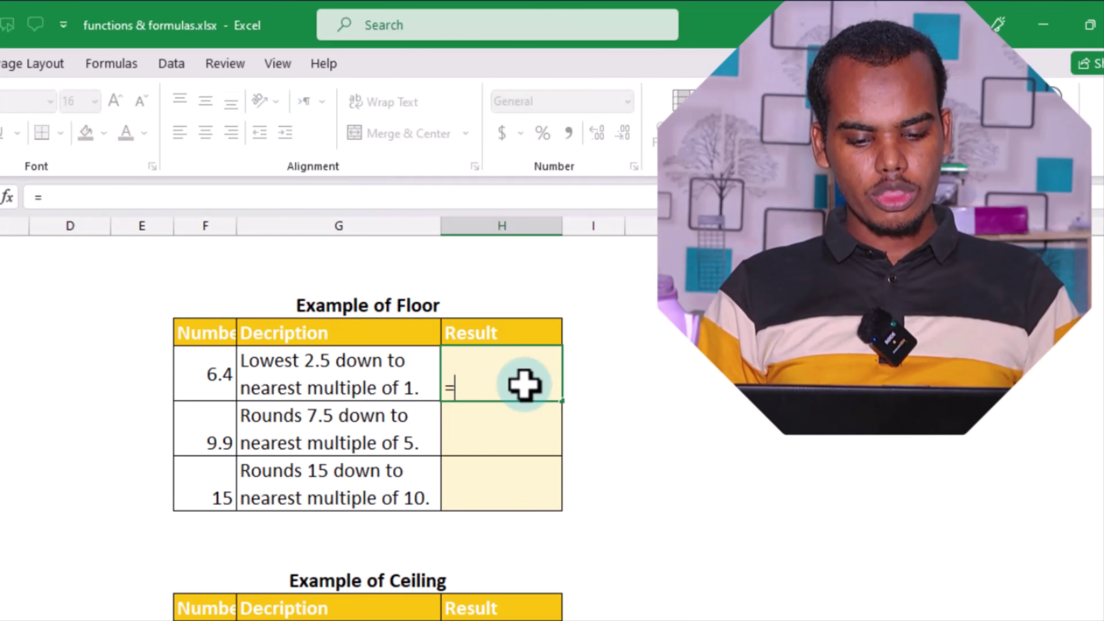
{"action": "type", "text": "floo"}
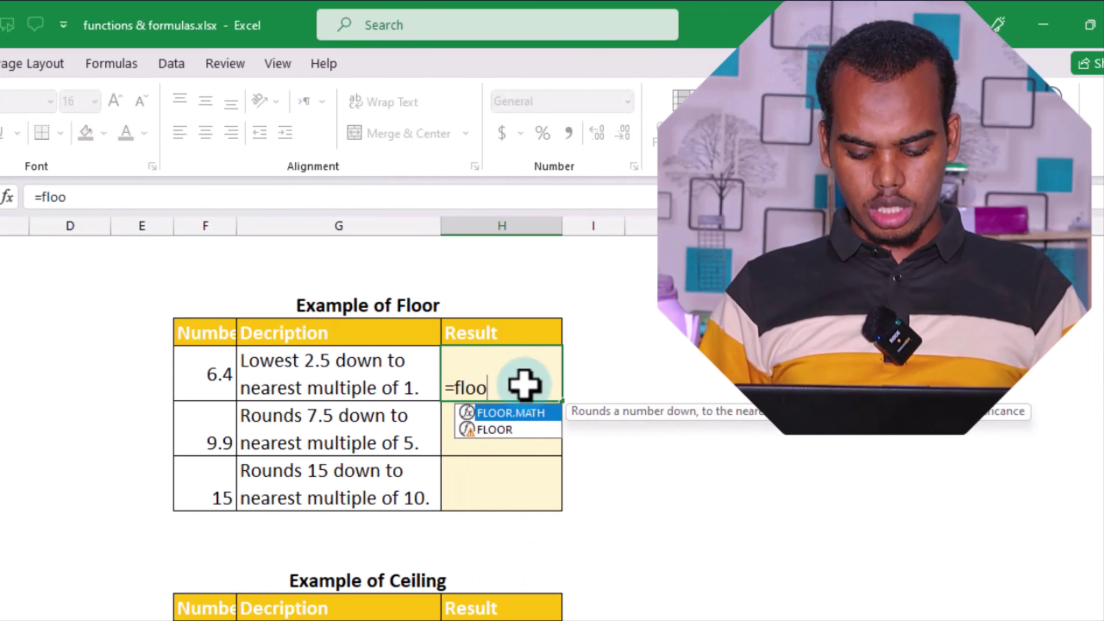
{"action": "key", "text": "Down"}
{"action": "key", "text": "Tab"}
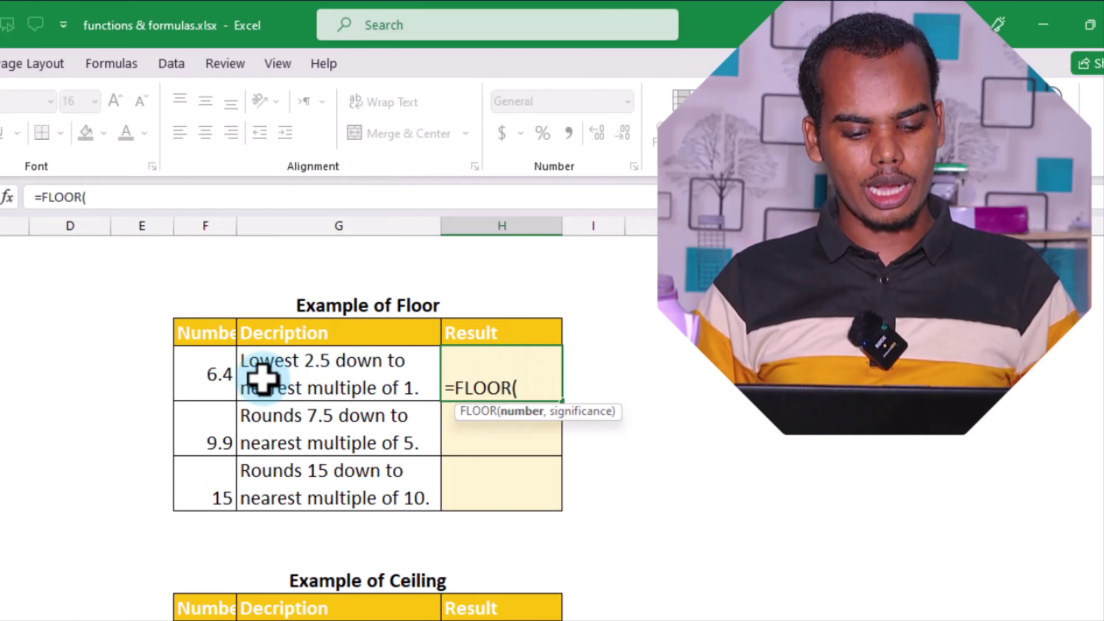
{"action": "left_click", "coordinate": [220, 370]}
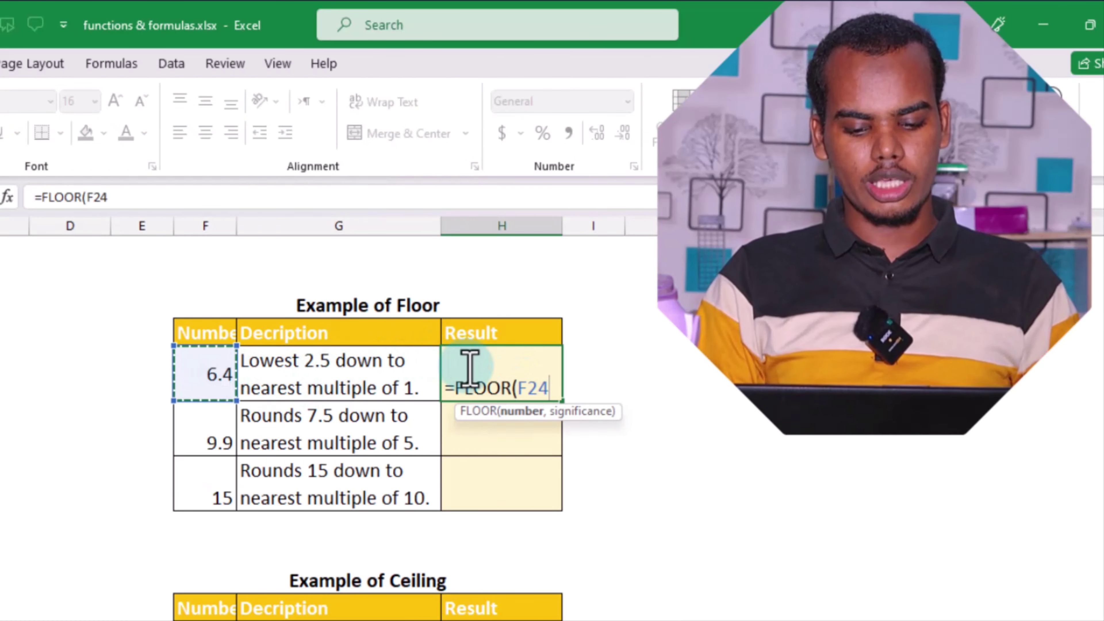
{"action": "type", "text": ","}
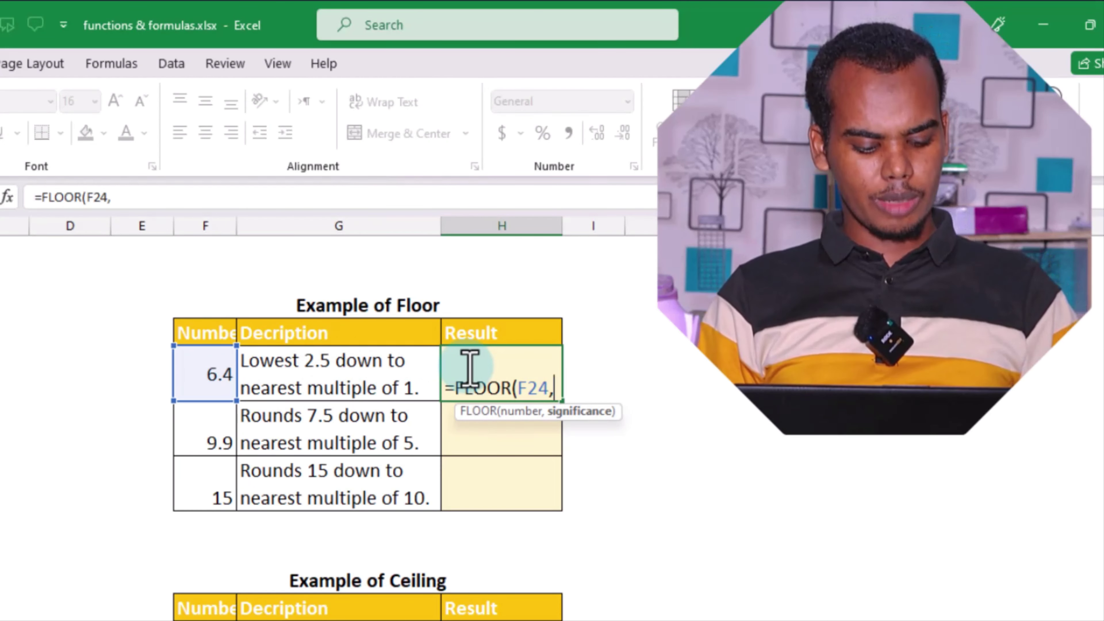
{"action": "type", "text": "1"}
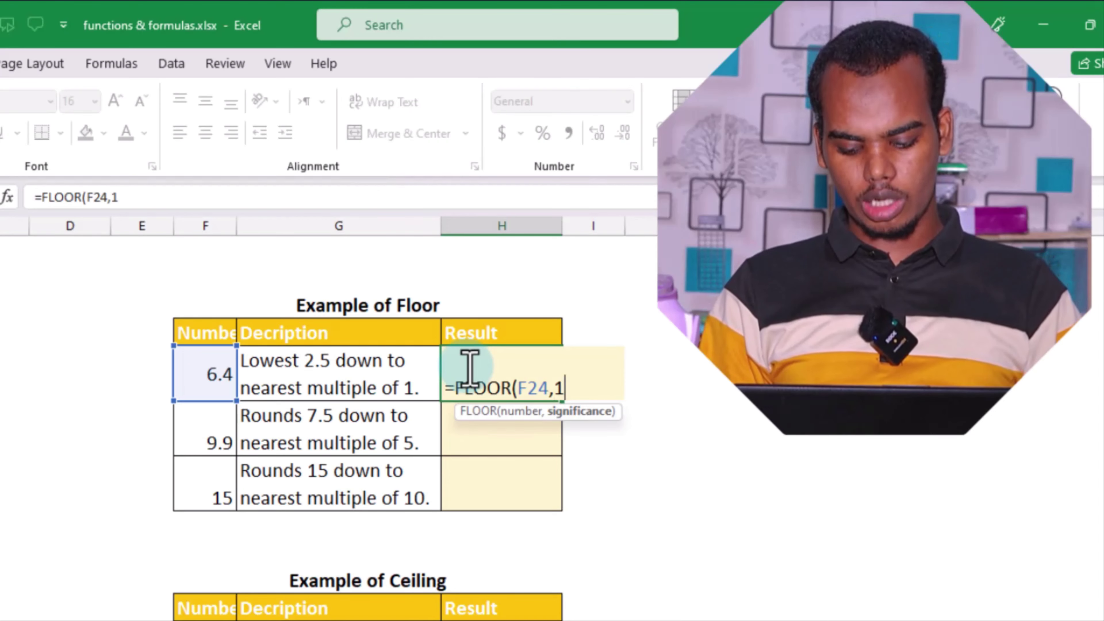
{"action": "key", "text": "Return"}
{"action": "left_click", "coordinate": [467, 366]}
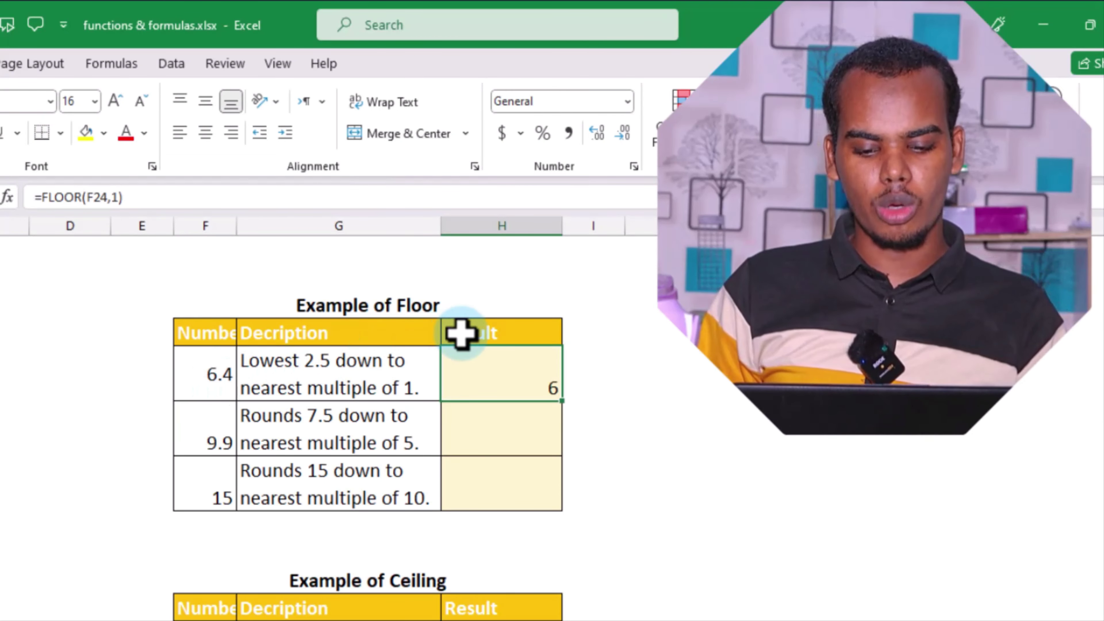
Change the first Floor number in F24 to 6.9, with the Result staying at 6
{"action": "left_click", "coordinate": [209, 378]}
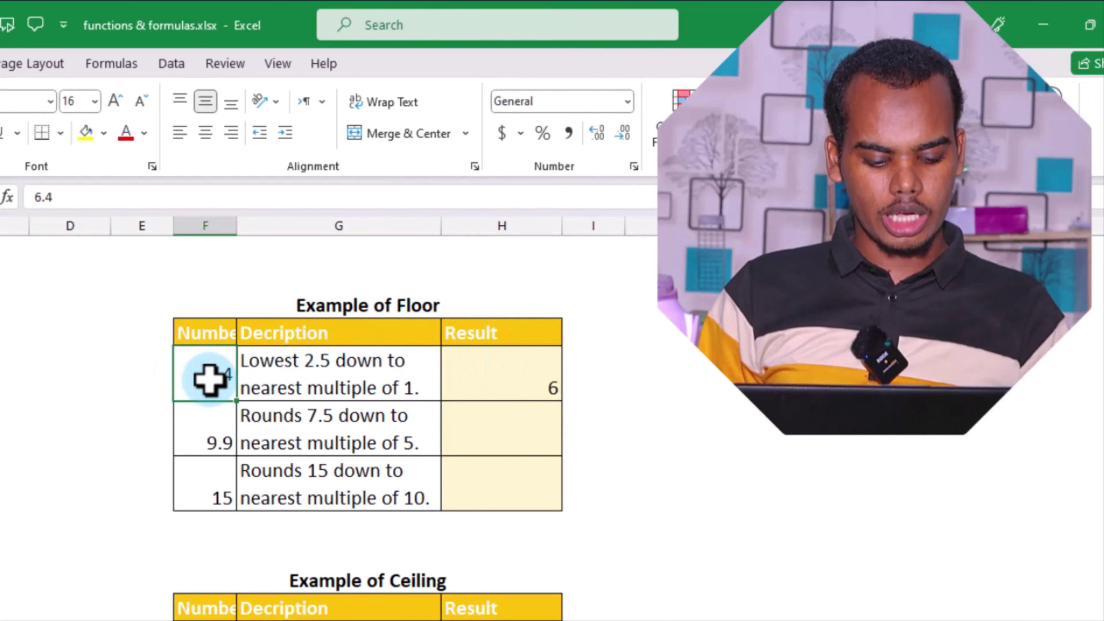
{"action": "type", "text": "6"}
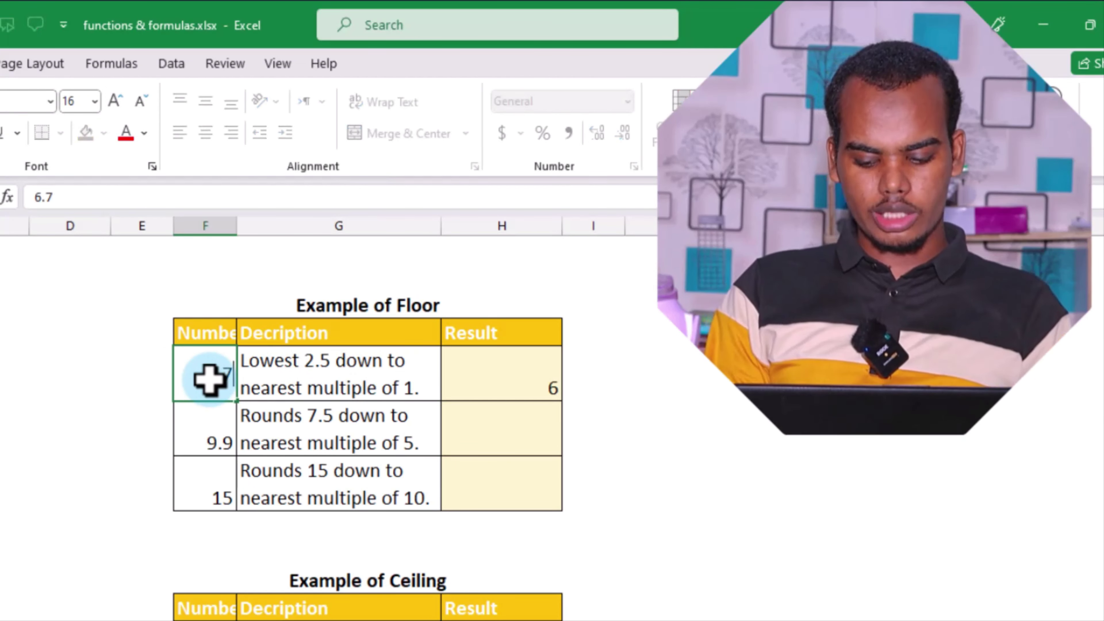
{"action": "key", "text": "Return"}
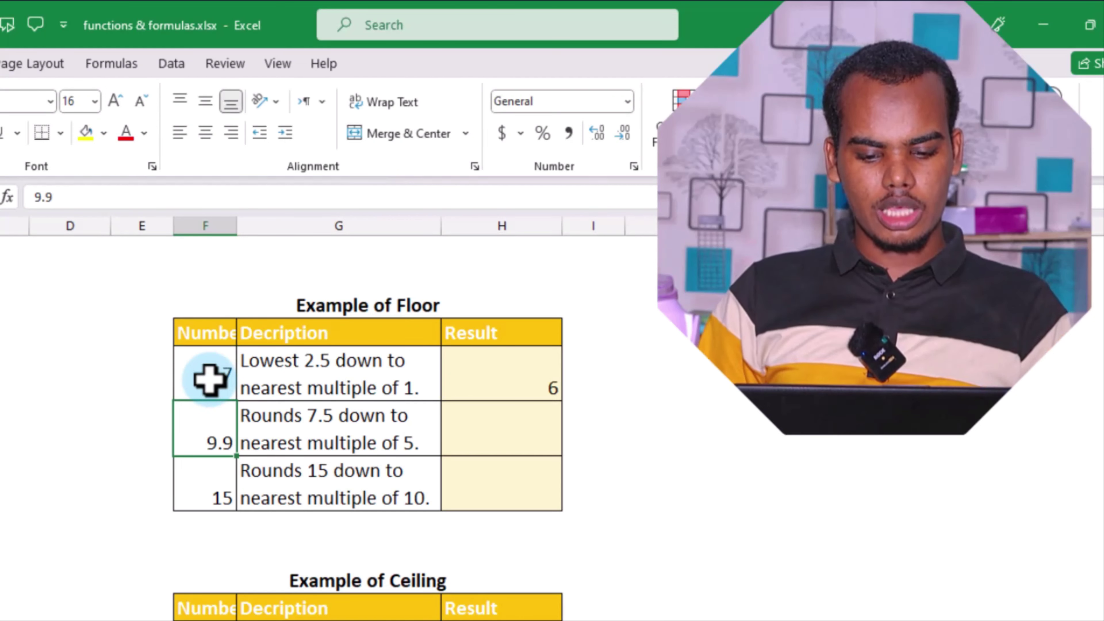
{"action": "left_click", "coordinate": [210, 380]}
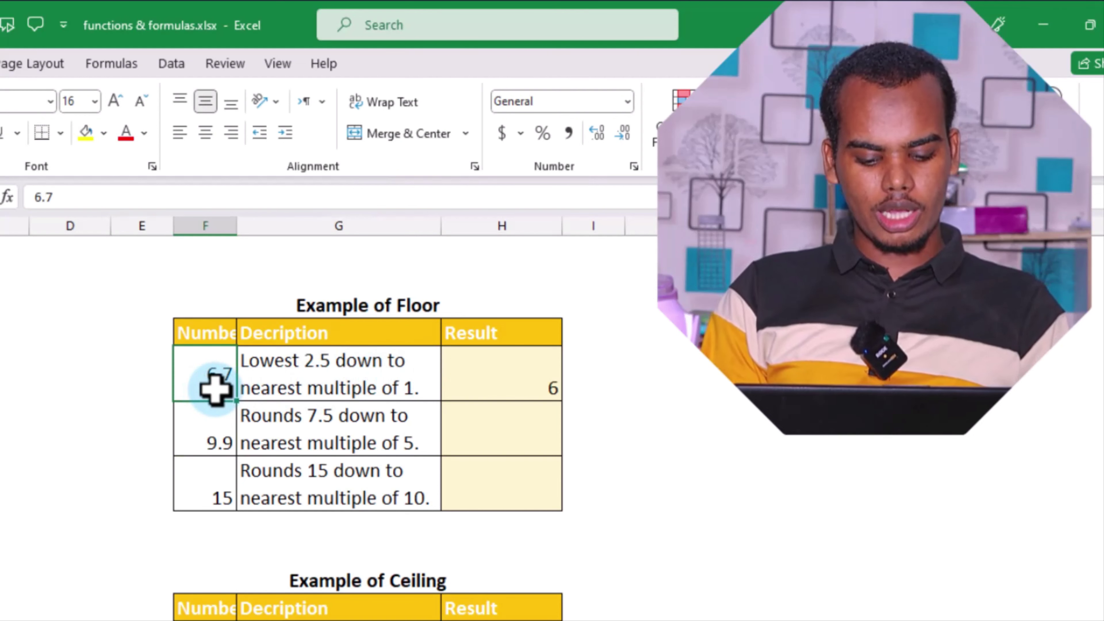
{"action": "type", "text": "6"}
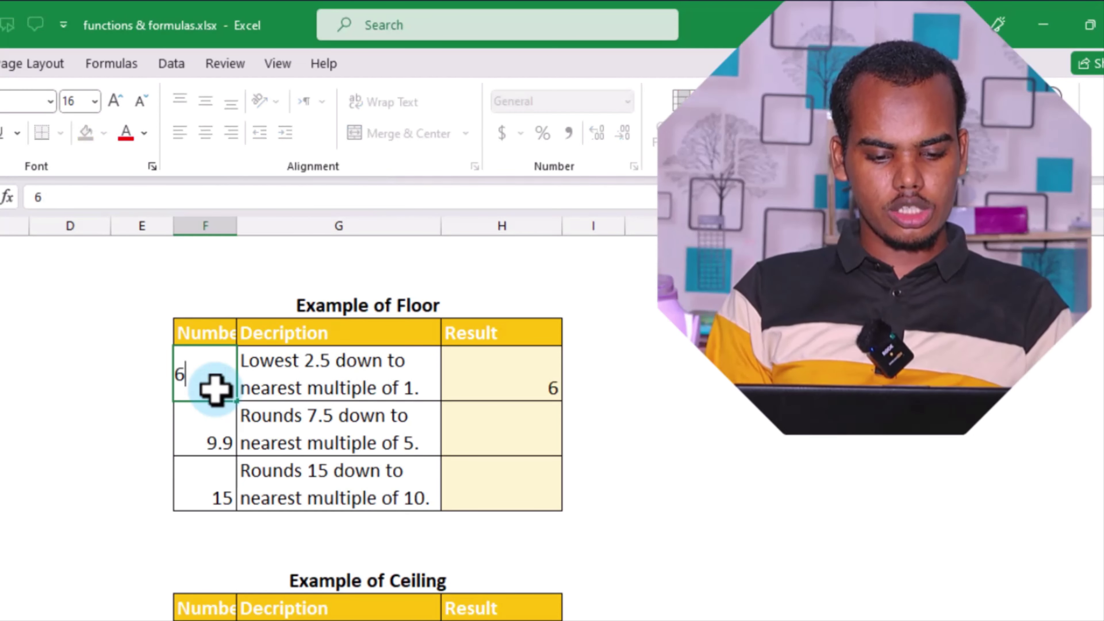
{"action": "type", "text": ".9"}
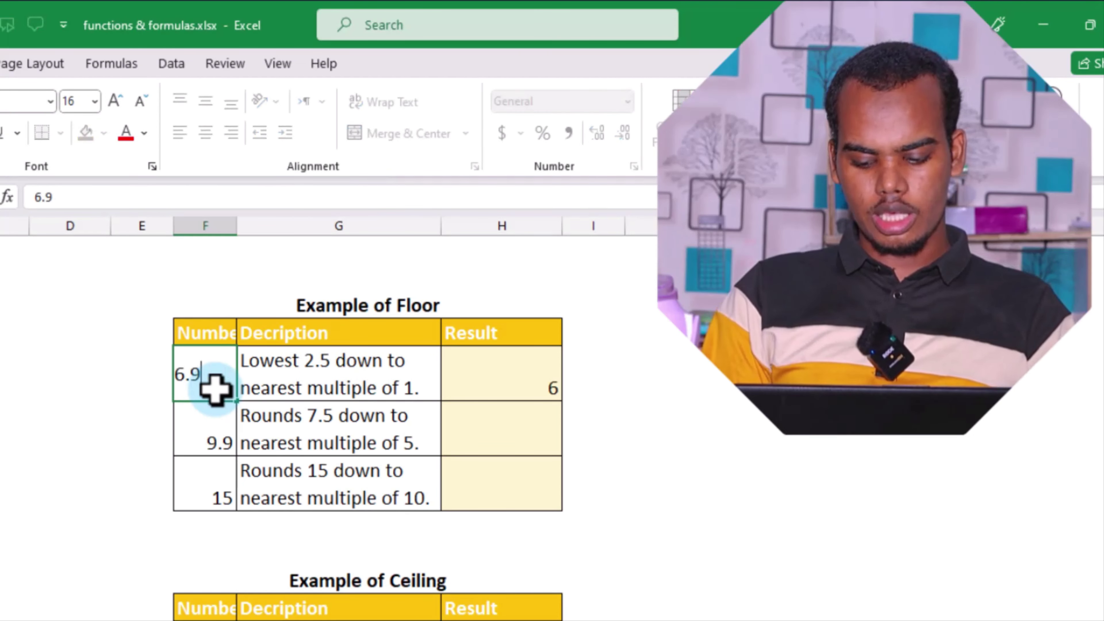
{"action": "key", "text": "Return"}
{"action": "left_click", "coordinate": [215, 389]}
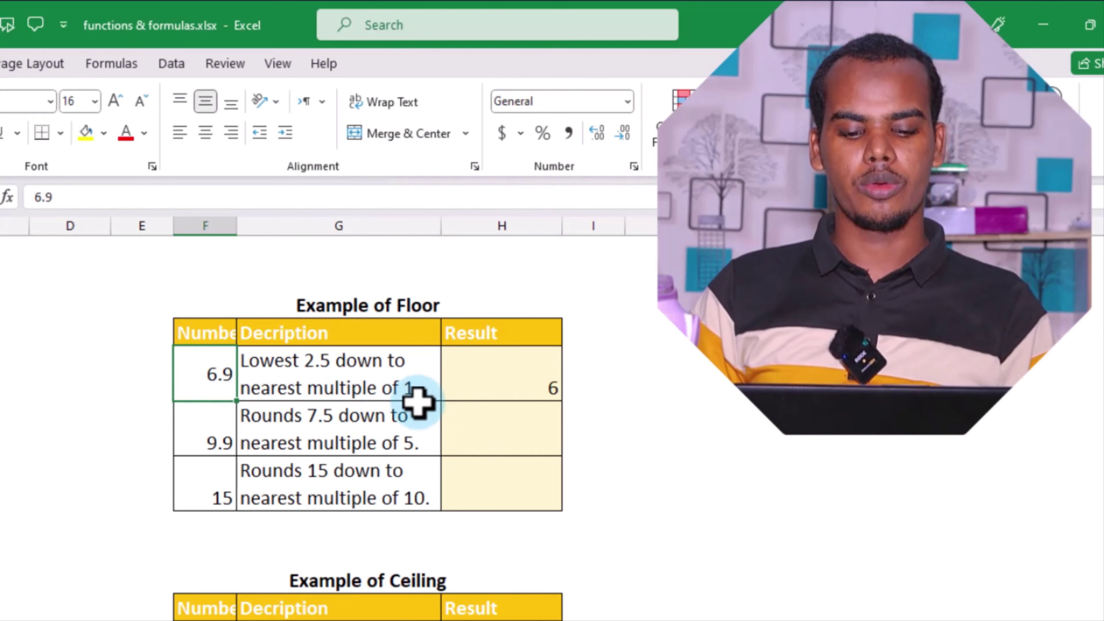
Enter =FLOOR(F25,5) in H25 for the 9.9 row
{"action": "left_click", "coordinate": [525, 443]}
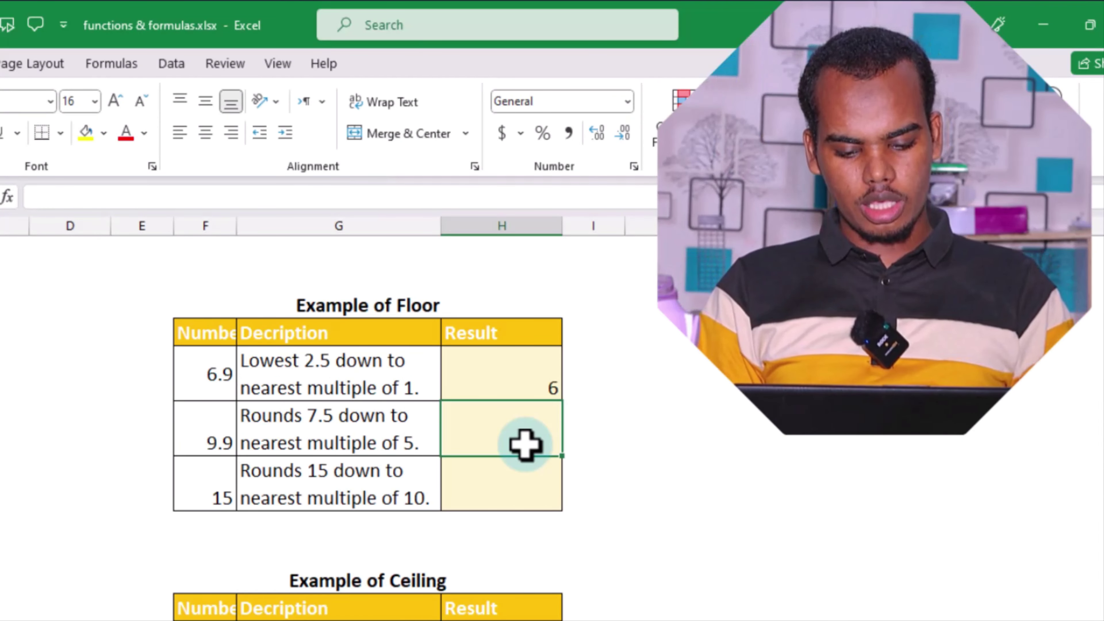
{"action": "type", "text": "=flo"}
{"action": "key", "text": "BackSpace"}
{"action": "type", "text": "oo"}
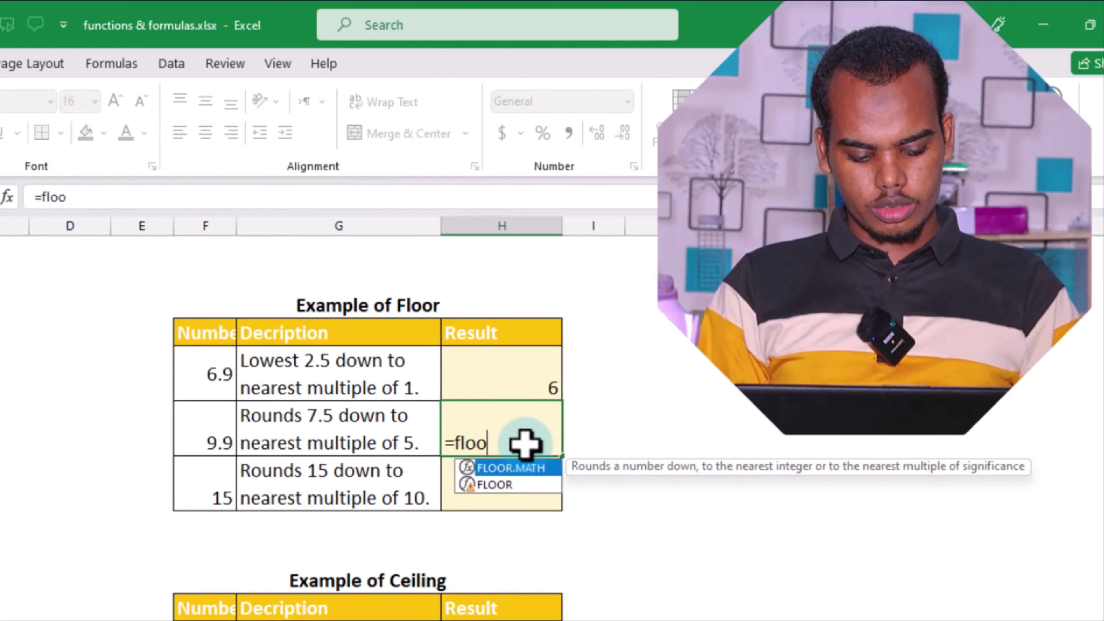
{"action": "key", "text": "Down"}
{"action": "key", "text": "Tab"}
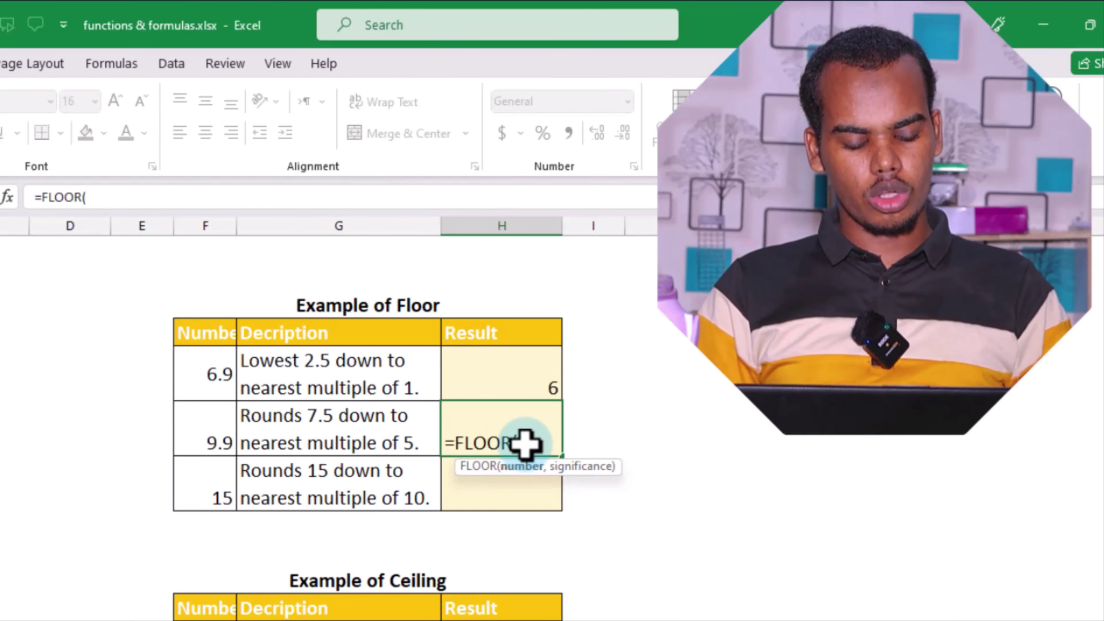
{"action": "left_click", "coordinate": [227, 434]}
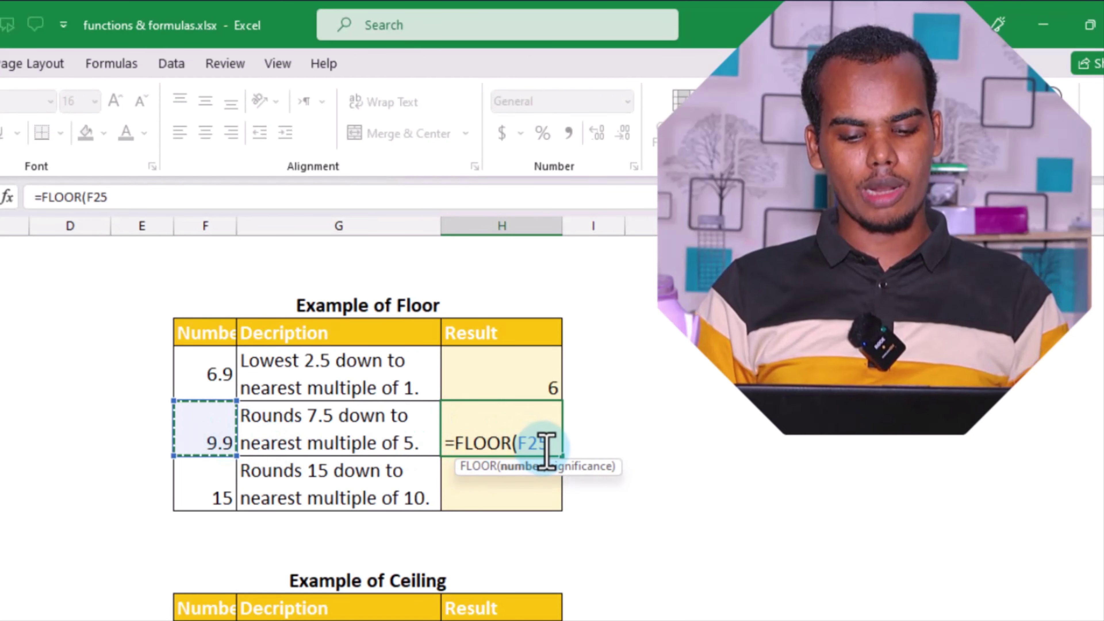
{"action": "type", "text": ","}
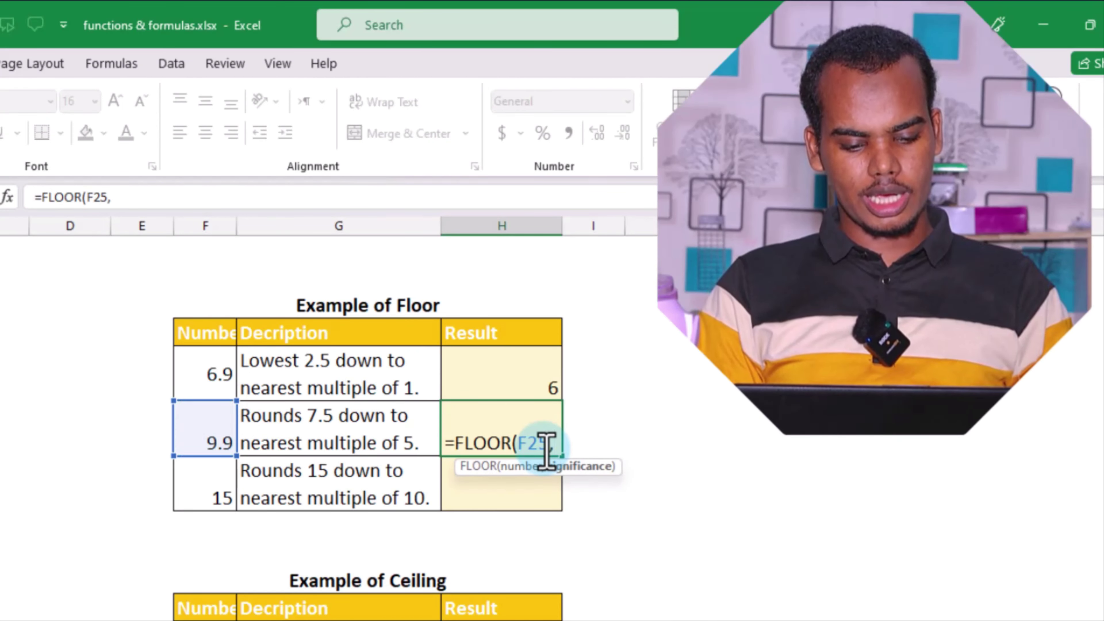
{"action": "type", "text": "5"}
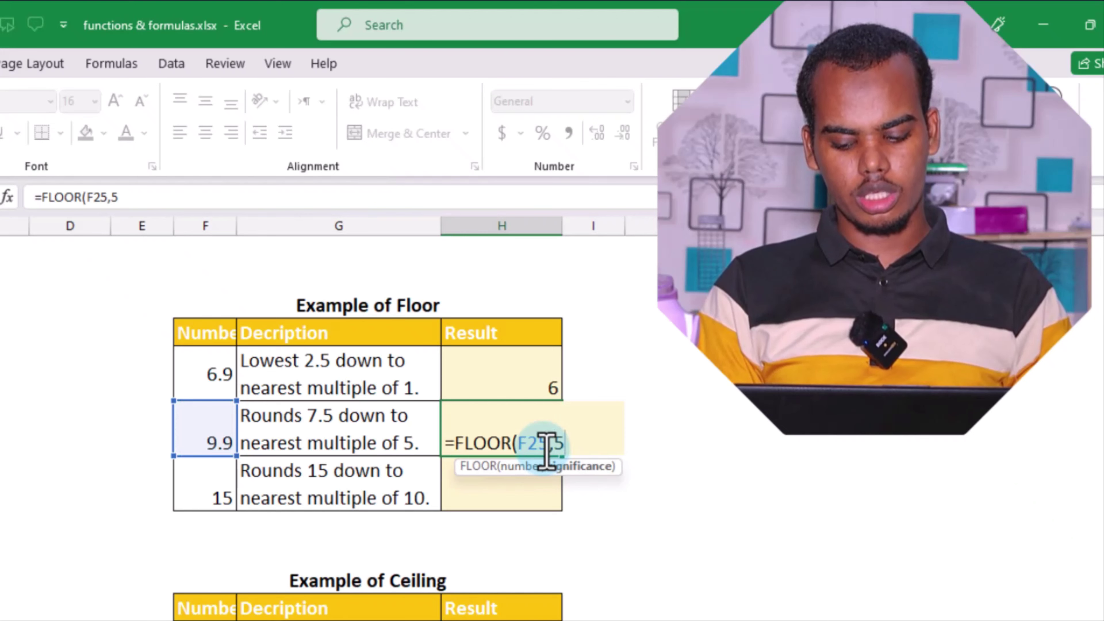
{"action": "key", "text": "Return"}
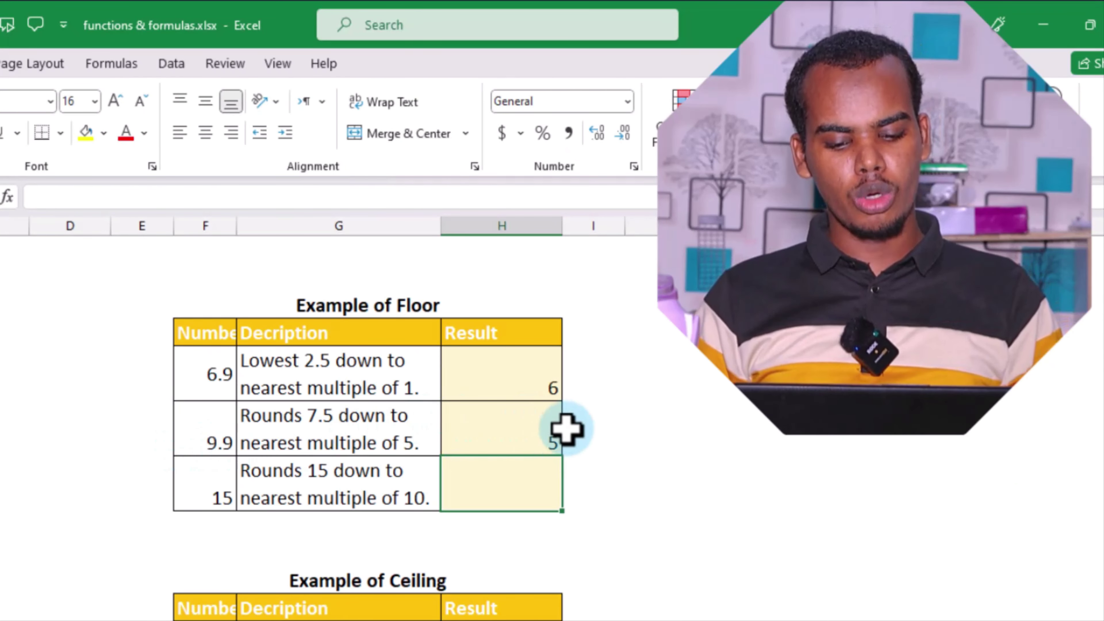
Change the number in F25 to 12.5, so its Result shows 10
{"action": "left_click", "coordinate": [197, 436]}
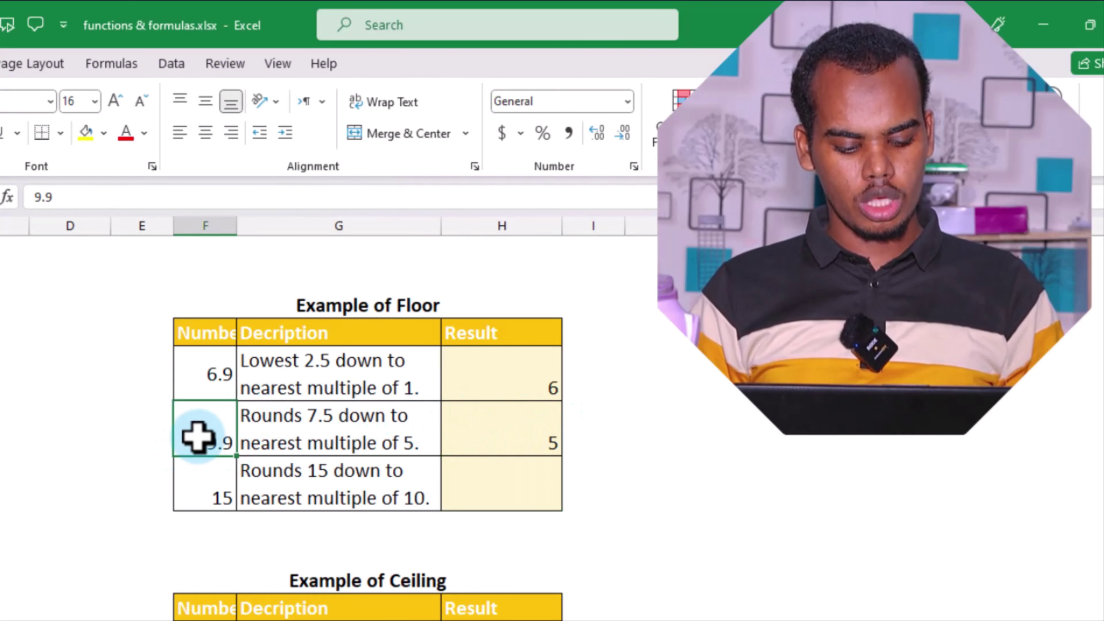
{"action": "type", "text": "12.5"}
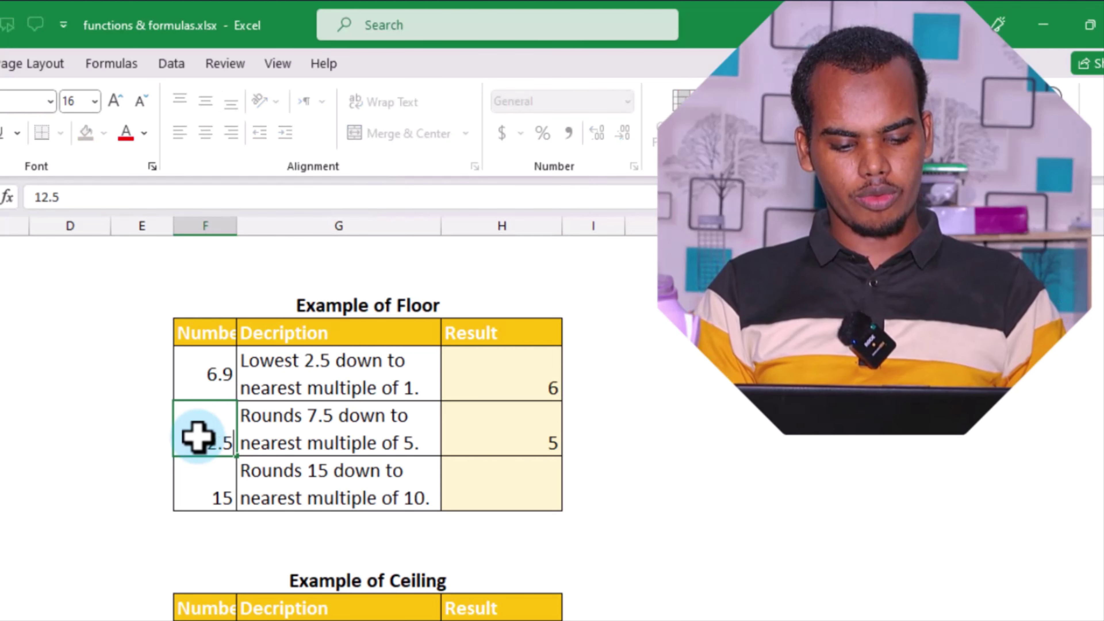
{"action": "key", "text": "Return"}
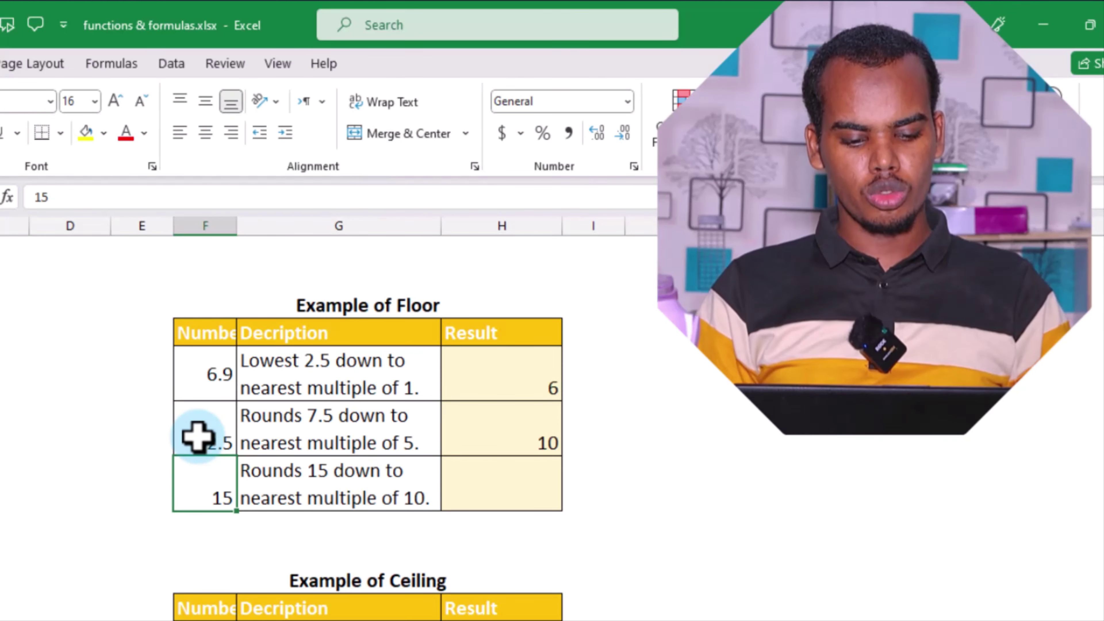
Enter =FLOOR(F26,10) in H26, rounding 15 down to 10
{"action": "left_click", "coordinate": [510, 473]}
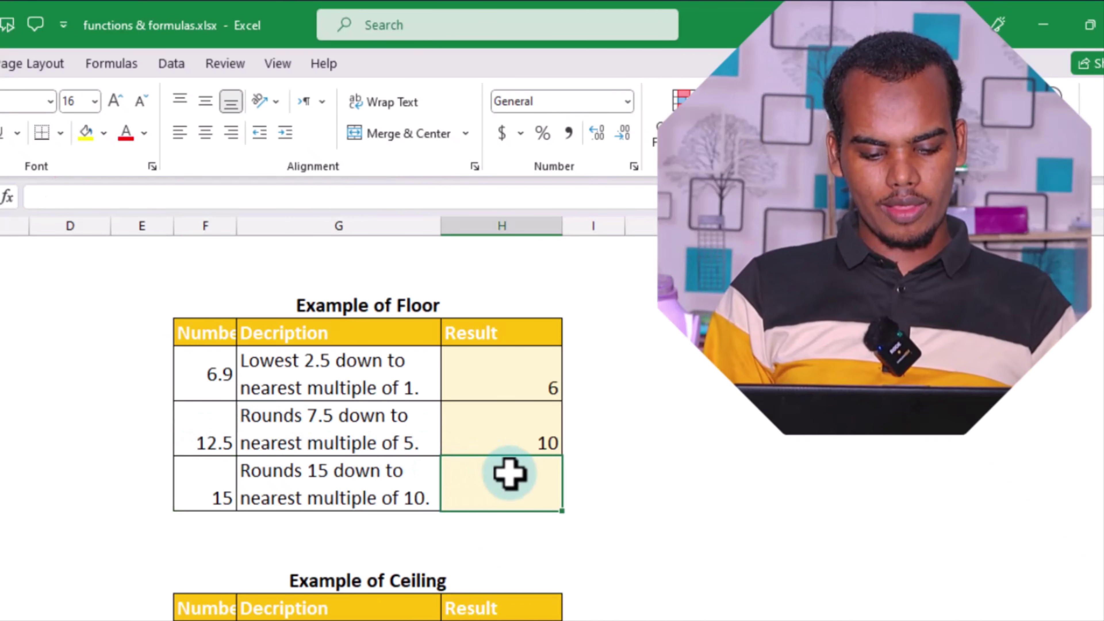
{"action": "type", "text": "=f"}
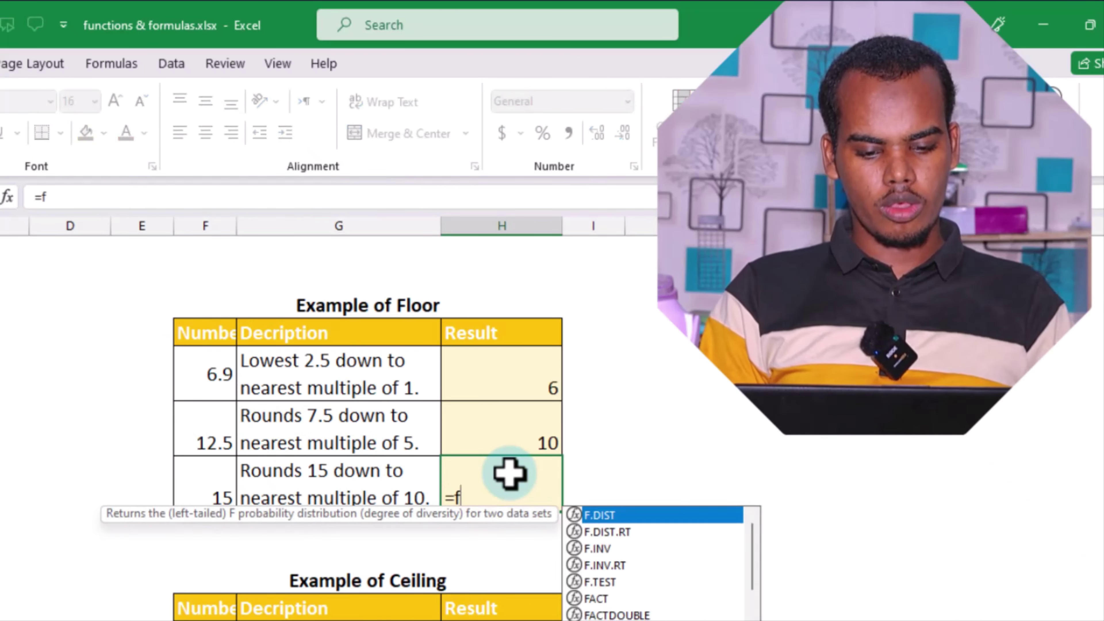
{"action": "type", "text": "loor"}
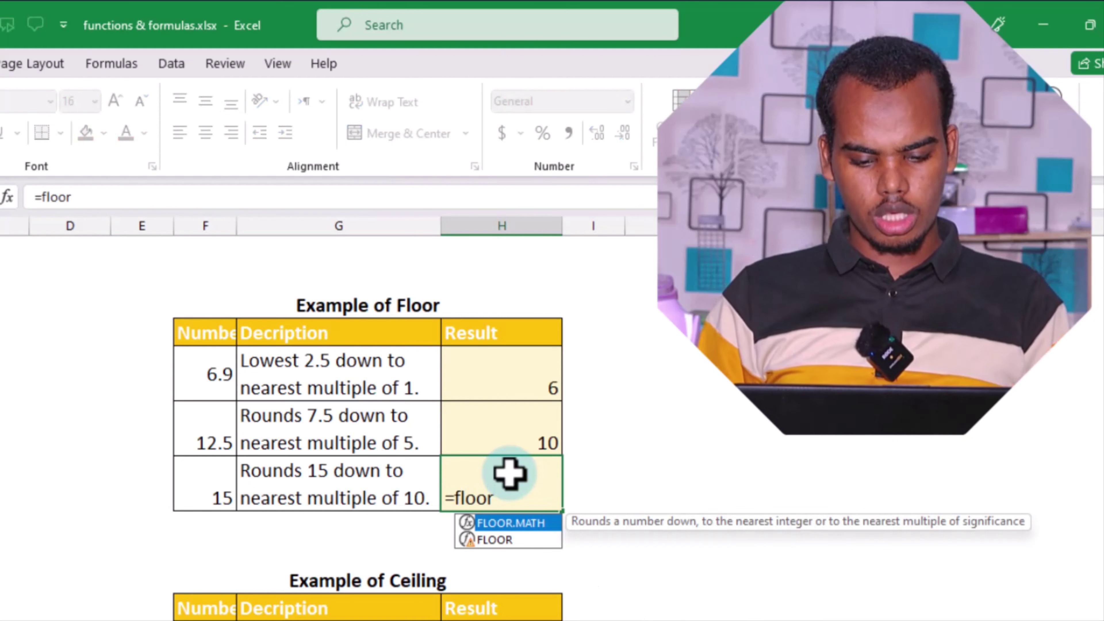
{"action": "key", "text": "Down"}
{"action": "key", "text": "Tab"}
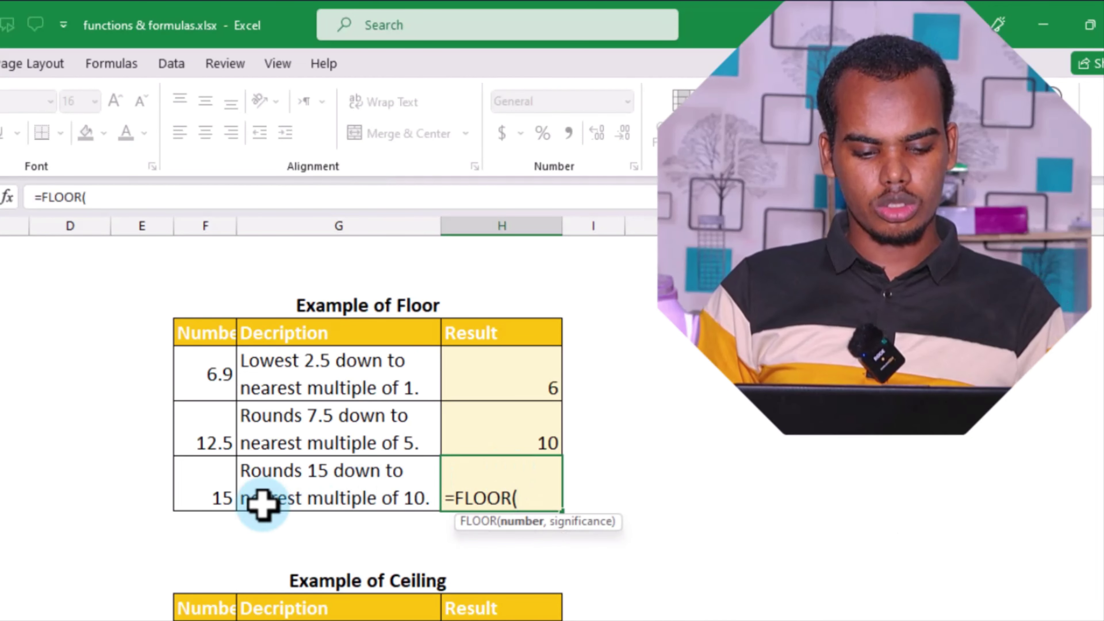
{"action": "left_click", "coordinate": [227, 496]}
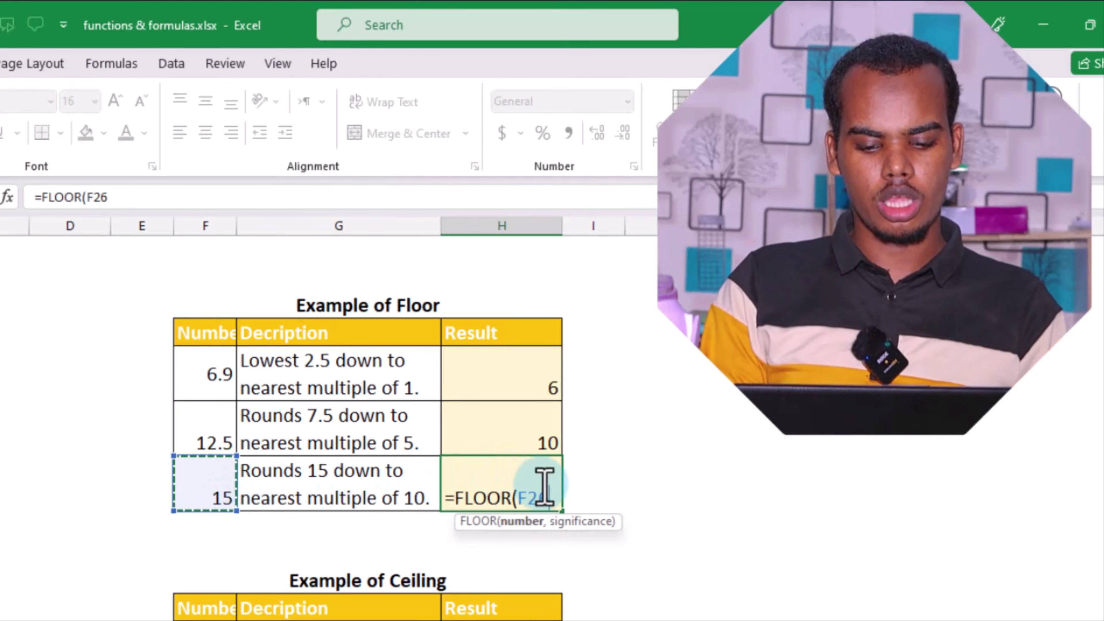
{"action": "type", "text": ","}
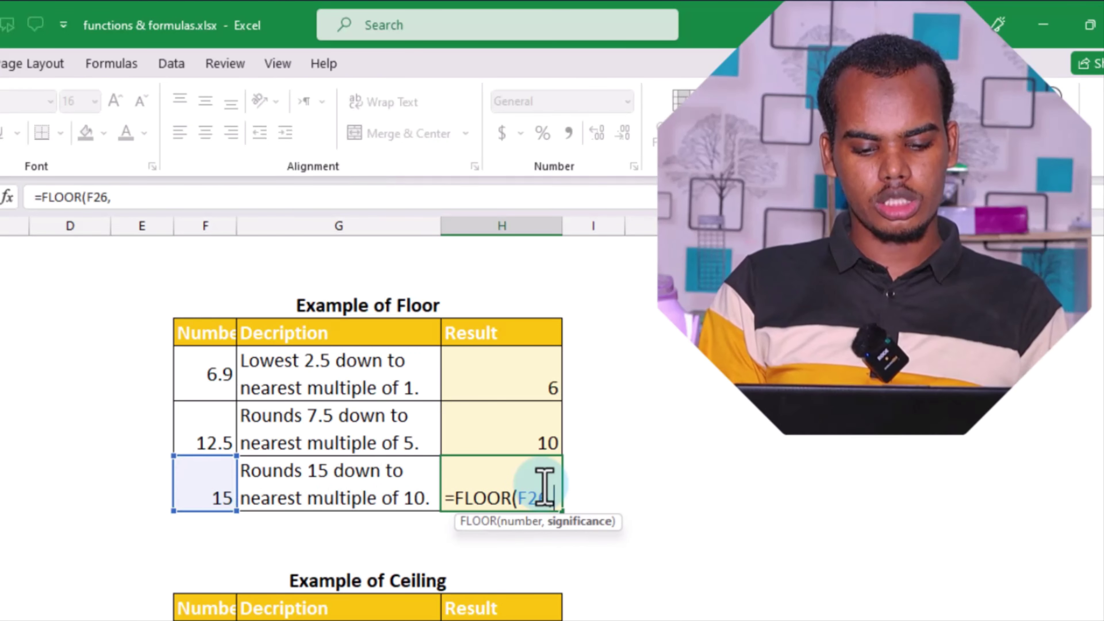
{"action": "type", "text": "10"}
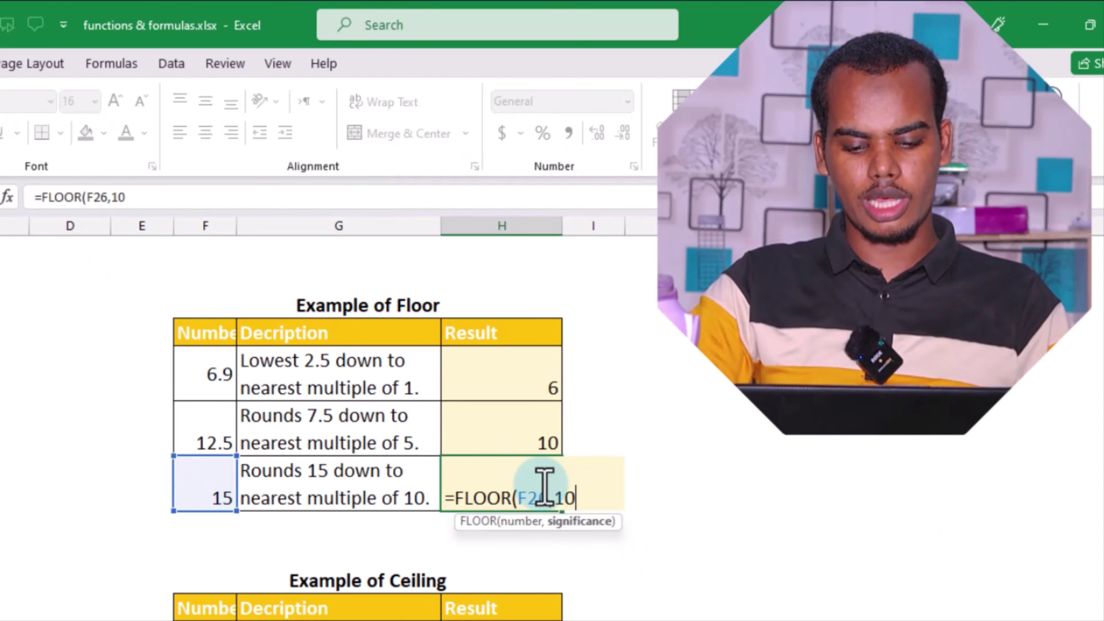
{"action": "key", "text": "Return"}
{"action": "left_click", "coordinate": [544, 485]}
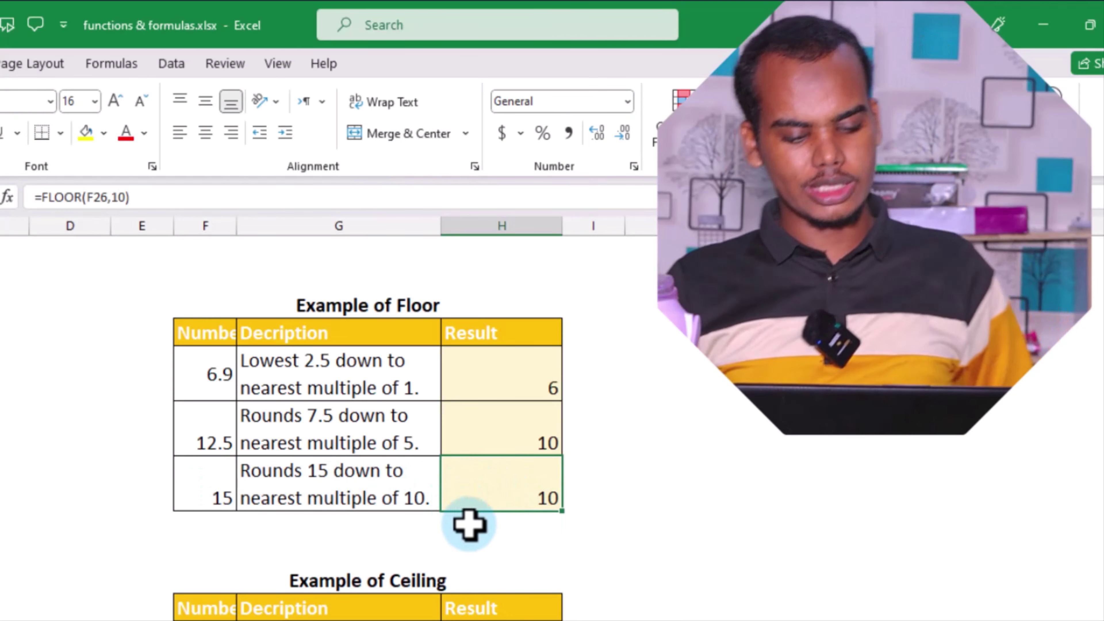
Scroll to the Ceiling example table and select its first Result cell, H31
{"action": "scroll", "coordinate": [467, 524], "scroll_direction": "down", "scroll_amount": 1}
{"action": "scroll", "coordinate": [469, 525], "scroll_direction": "down", "scroll_amount": 1}
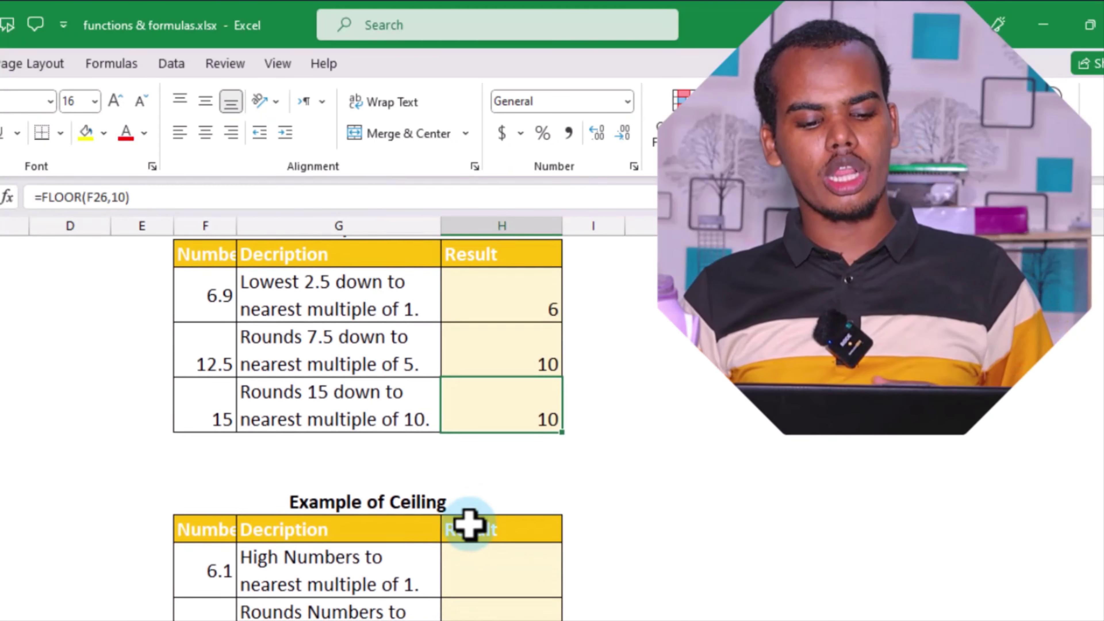
{"action": "scroll", "coordinate": [469, 525], "scroll_direction": "down", "scroll_amount": 1}
{"action": "scroll", "coordinate": [469, 525], "scroll_direction": "down", "scroll_amount": 1}
{"action": "scroll", "coordinate": [469, 526], "scroll_direction": "down", "scroll_amount": 2}
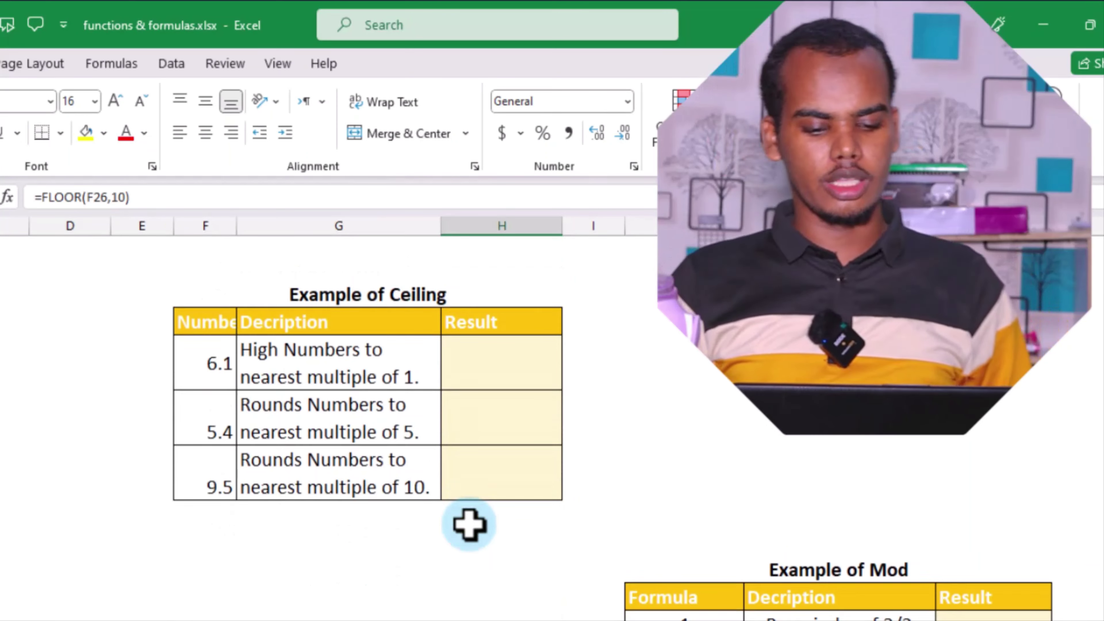
{"action": "scroll", "coordinate": [469, 525], "scroll_direction": "up", "scroll_amount": 1}
{"action": "left_click", "coordinate": [506, 379]}
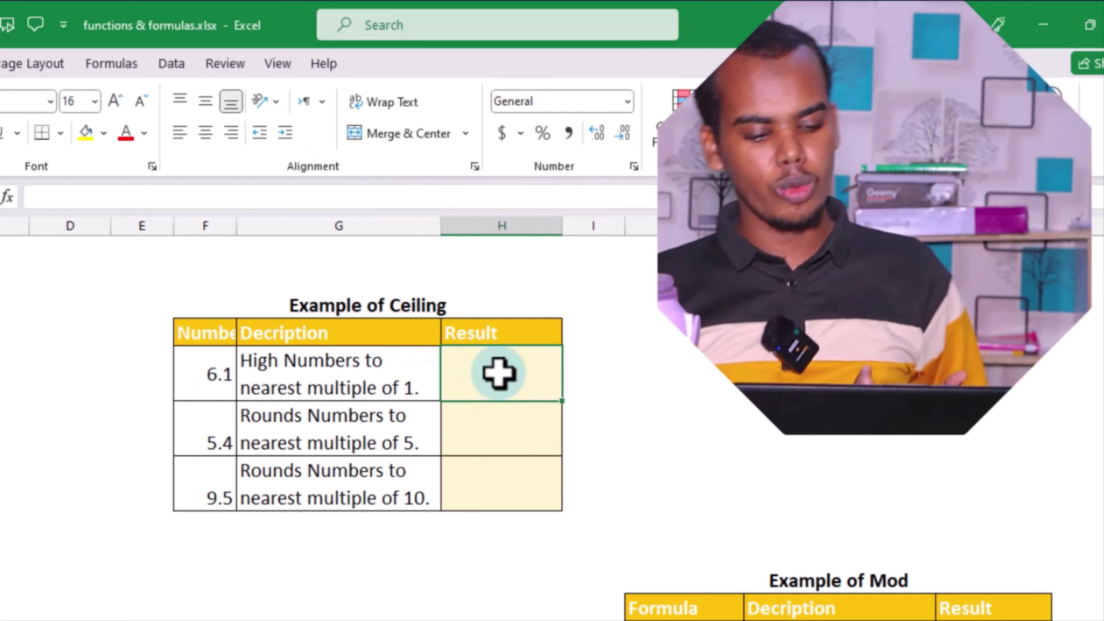
Enter =CEILING(F31,1) in H31 so 6.1 rounds up to 7
{"action": "type", "text": "="}
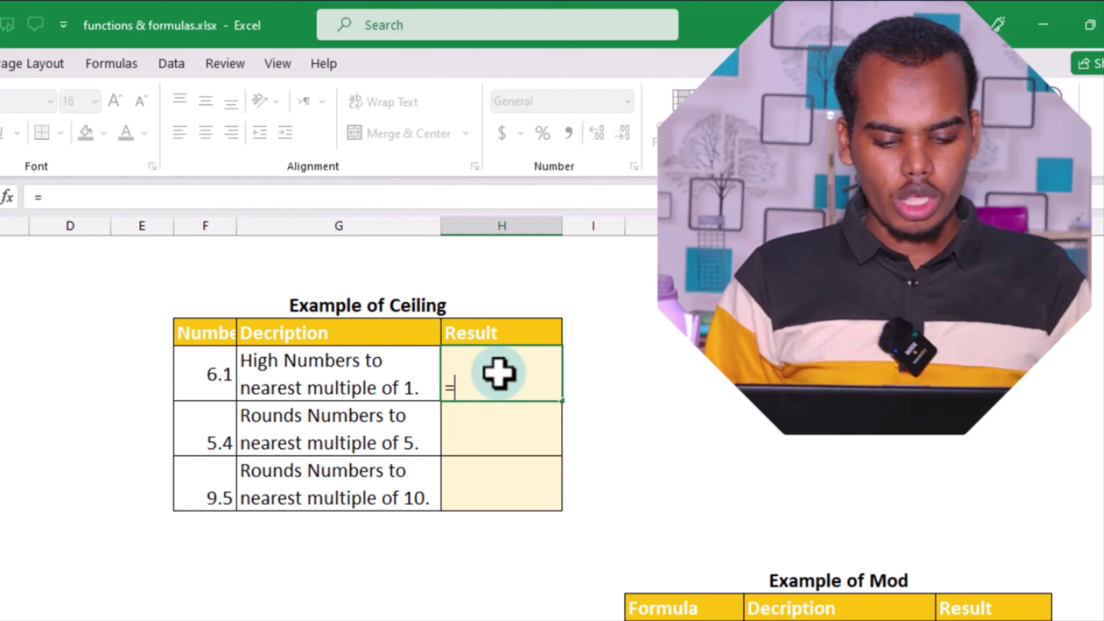
{"action": "type", "text": "cel"}
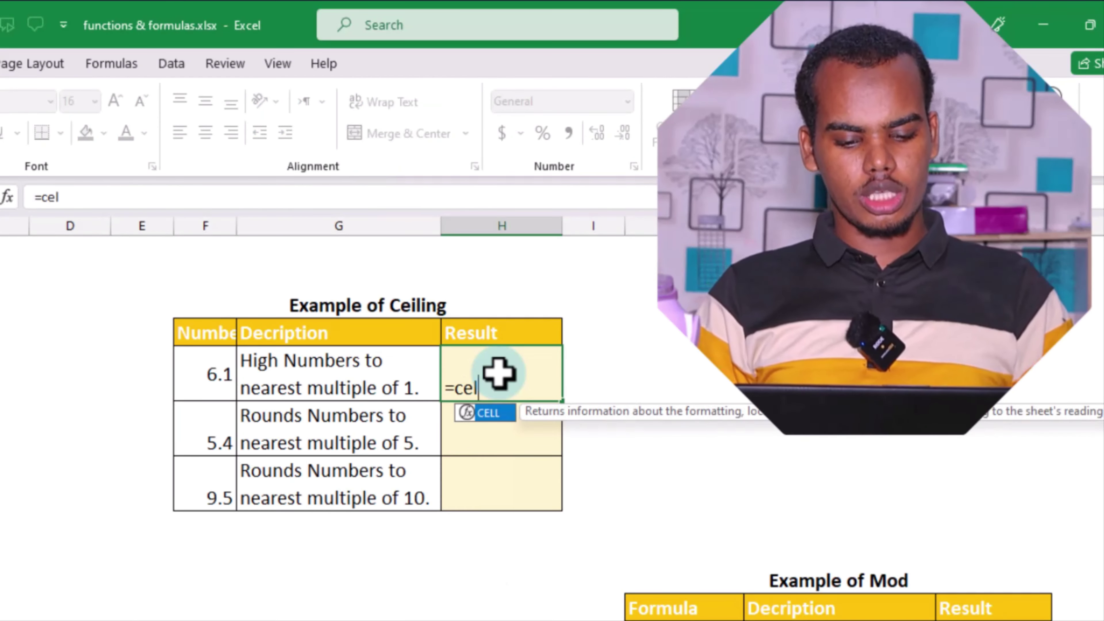
{"action": "key", "text": "BackSpace"}
{"action": "type", "text": "il"}
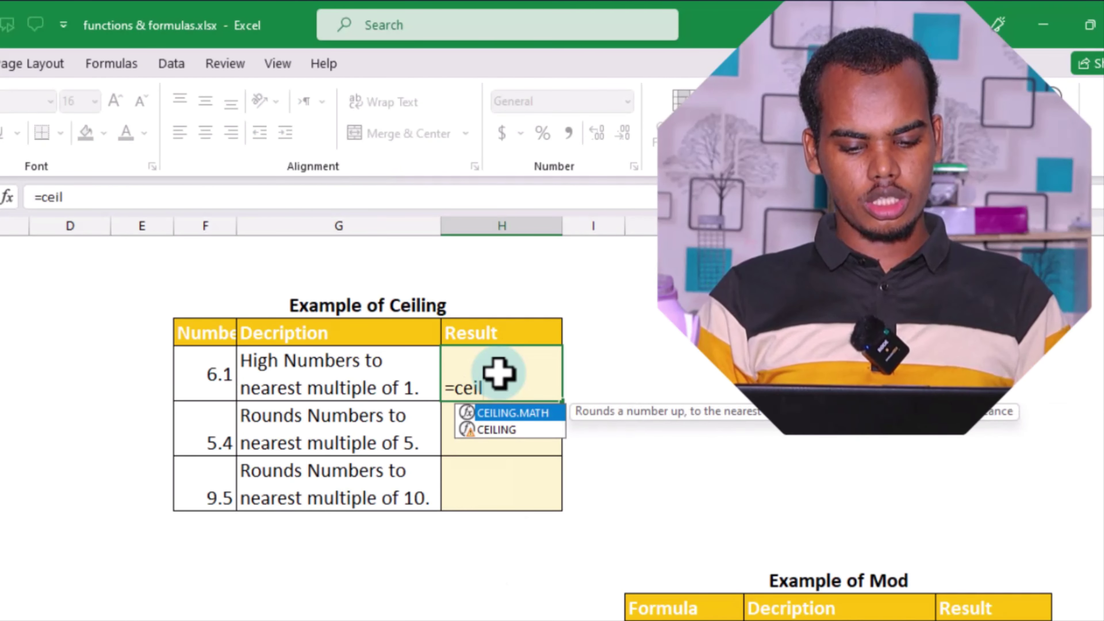
{"action": "key", "text": "Down"}
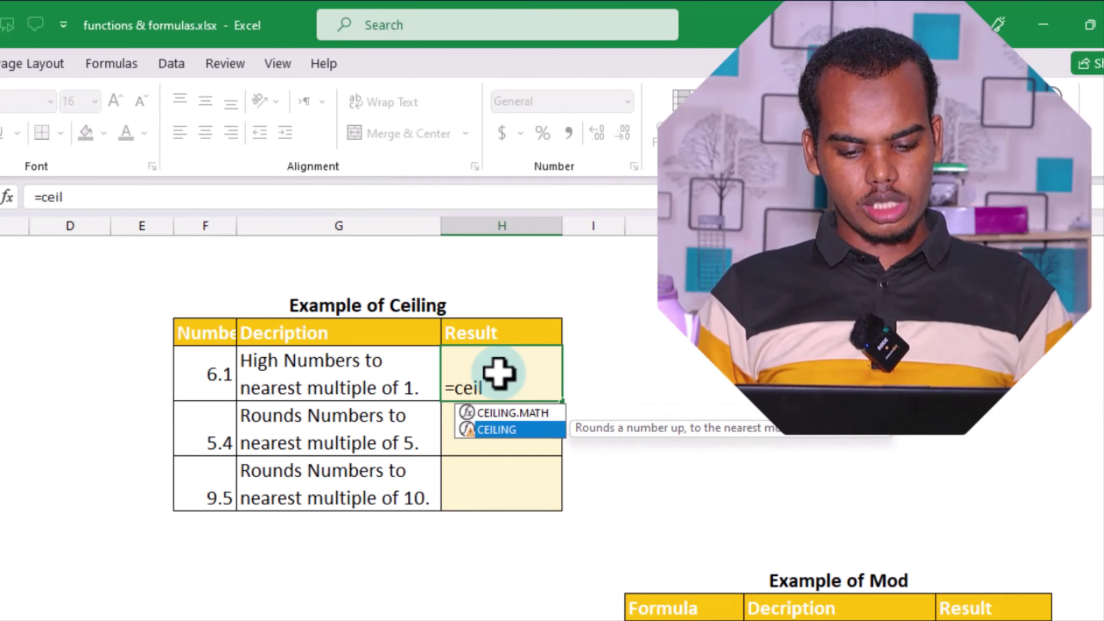
{"action": "key", "text": "Tab"}
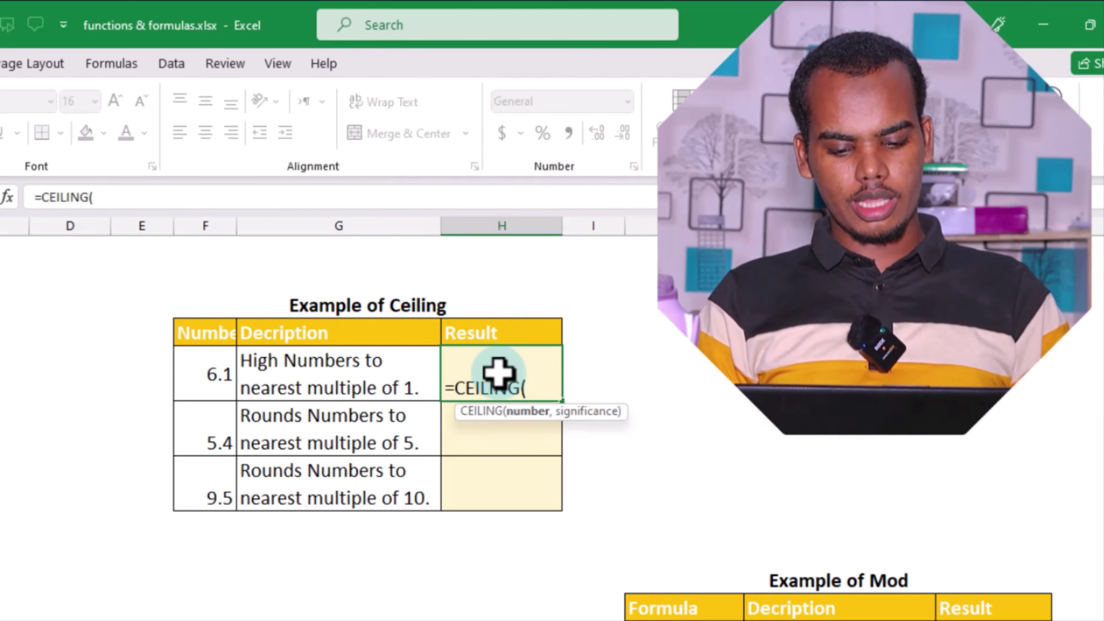
{"action": "left_click", "coordinate": [226, 373]}
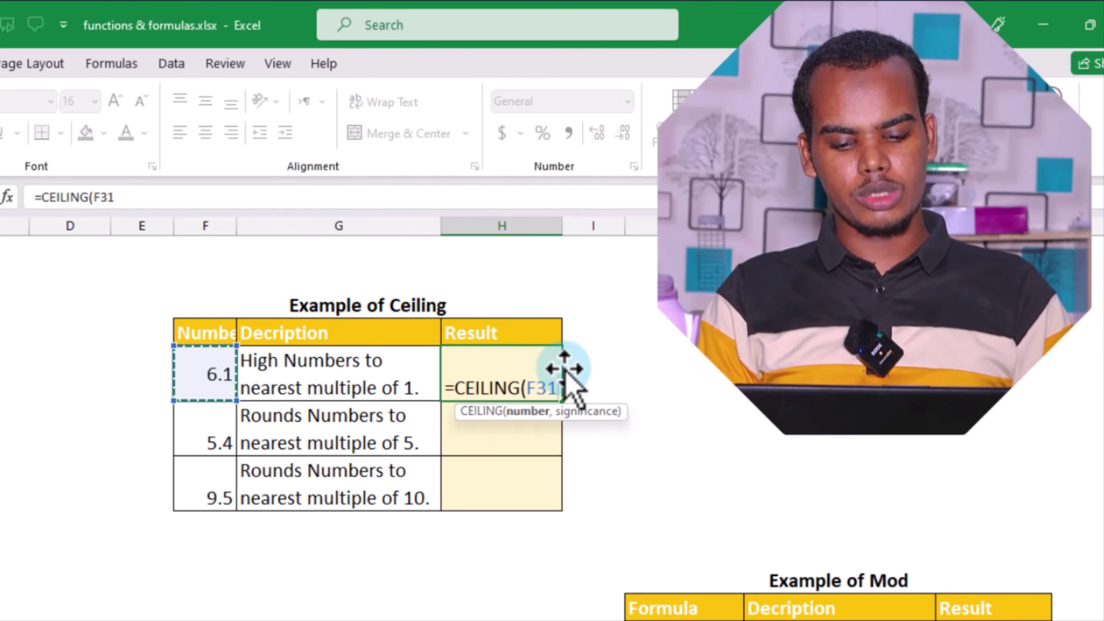
{"action": "type", "text": ",1"}
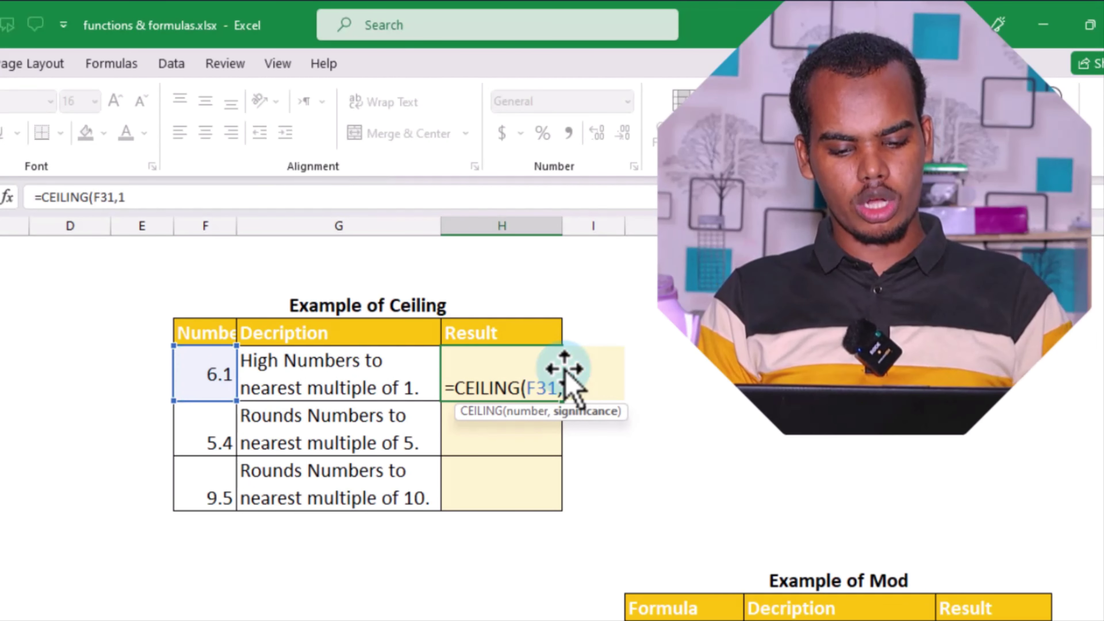
{"action": "key", "text": "Return"}
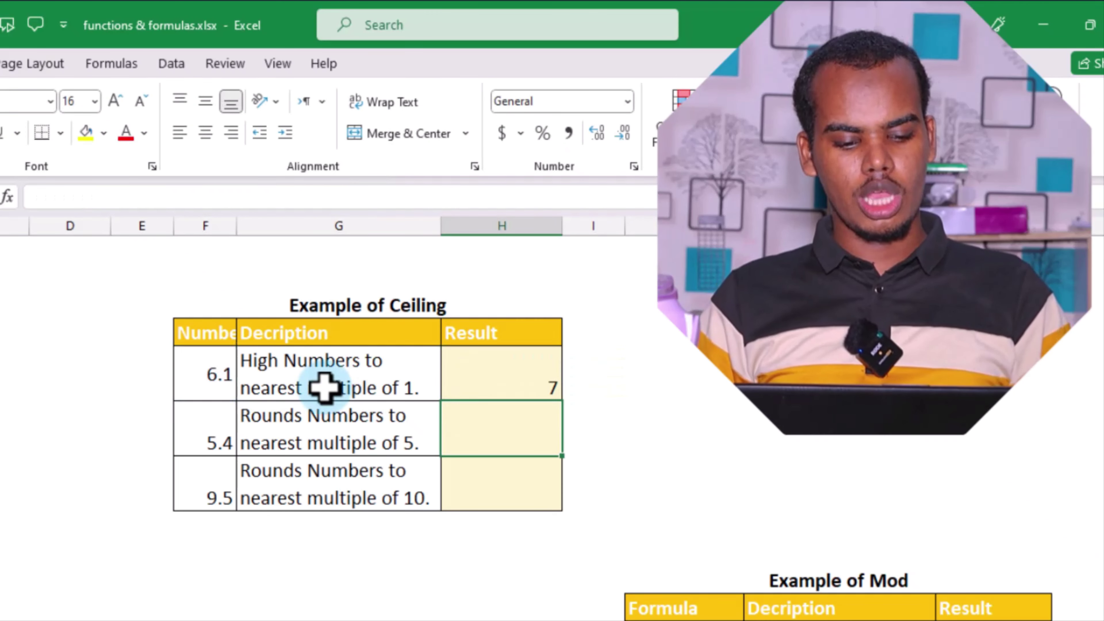
{"action": "left_click", "coordinate": [217, 387]}
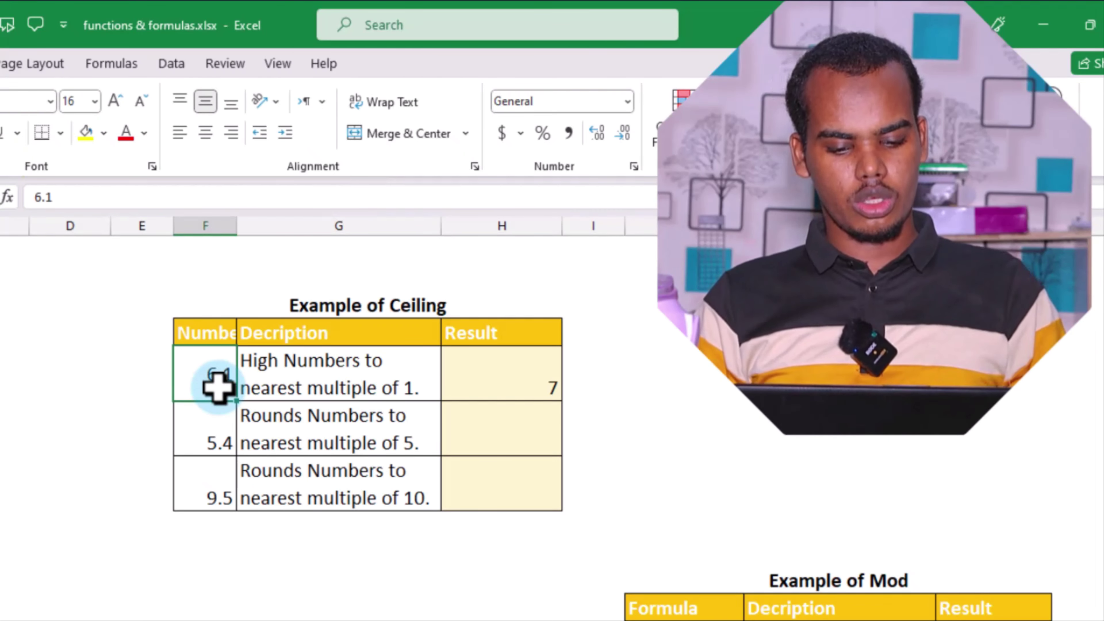
Enter =CEILING(F32,5) in H32 so the number 5.4 rounds up to 10
{"action": "left_click", "coordinate": [506, 425]}
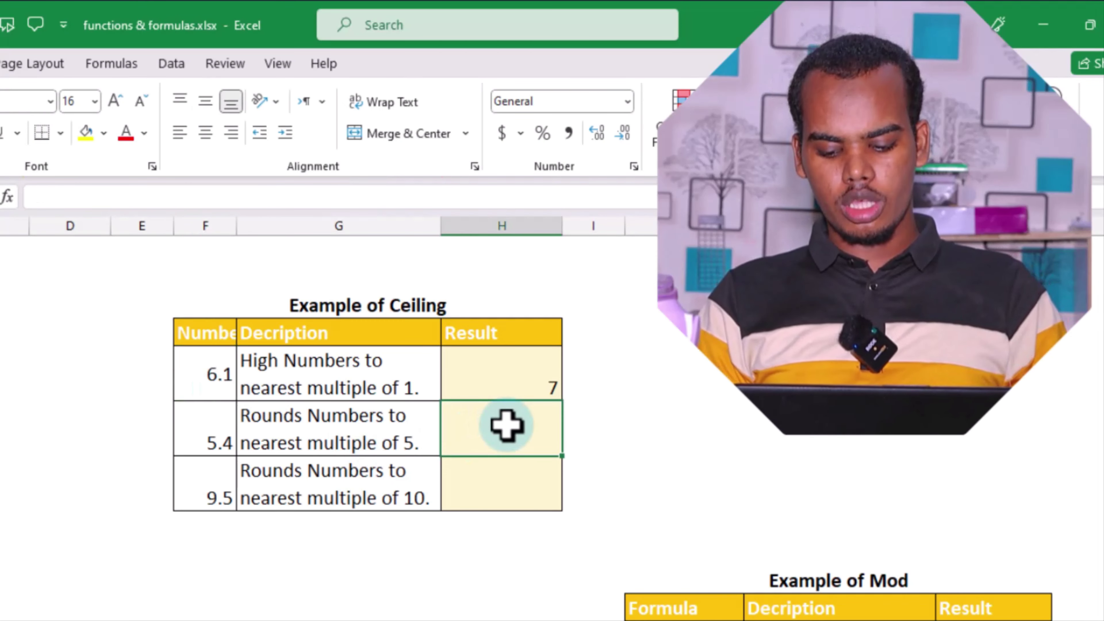
{"action": "type", "text": "="}
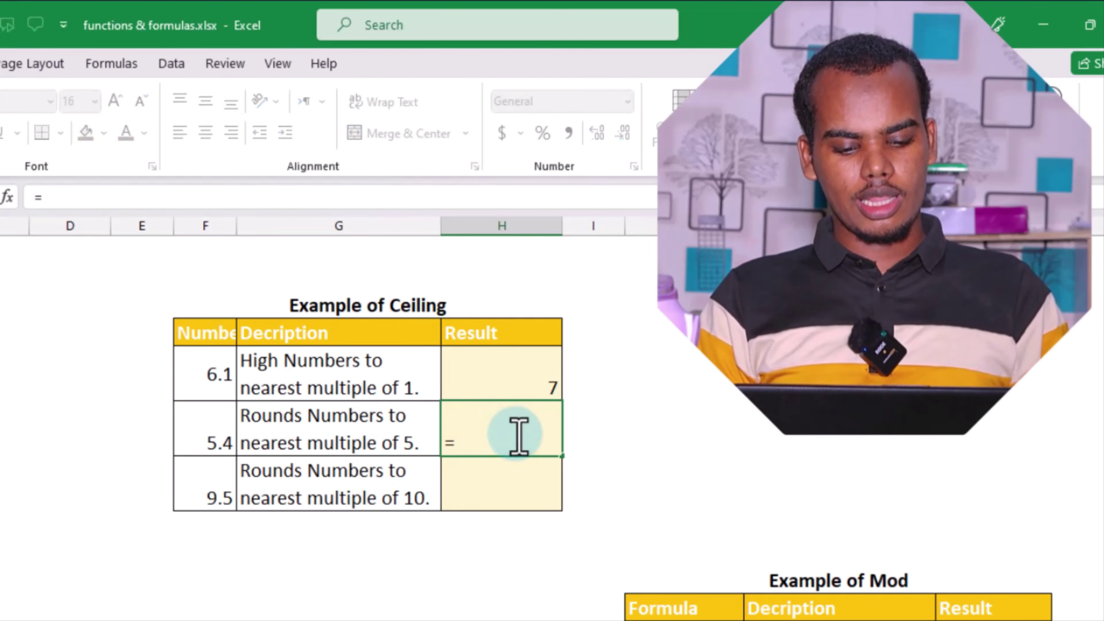
{"action": "type", "text": "ceili"}
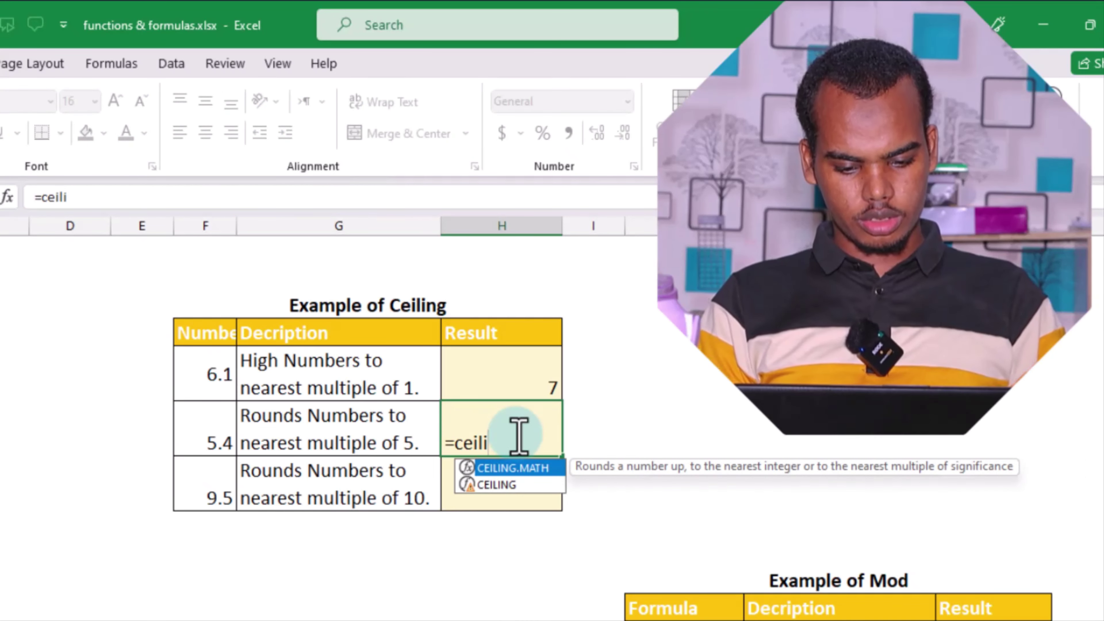
{"action": "type", "text": "in"}
{"action": "key", "text": "BackSpace"}
{"action": "key", "text": "BackSpace"}
{"action": "key", "text": "BackSpace"}
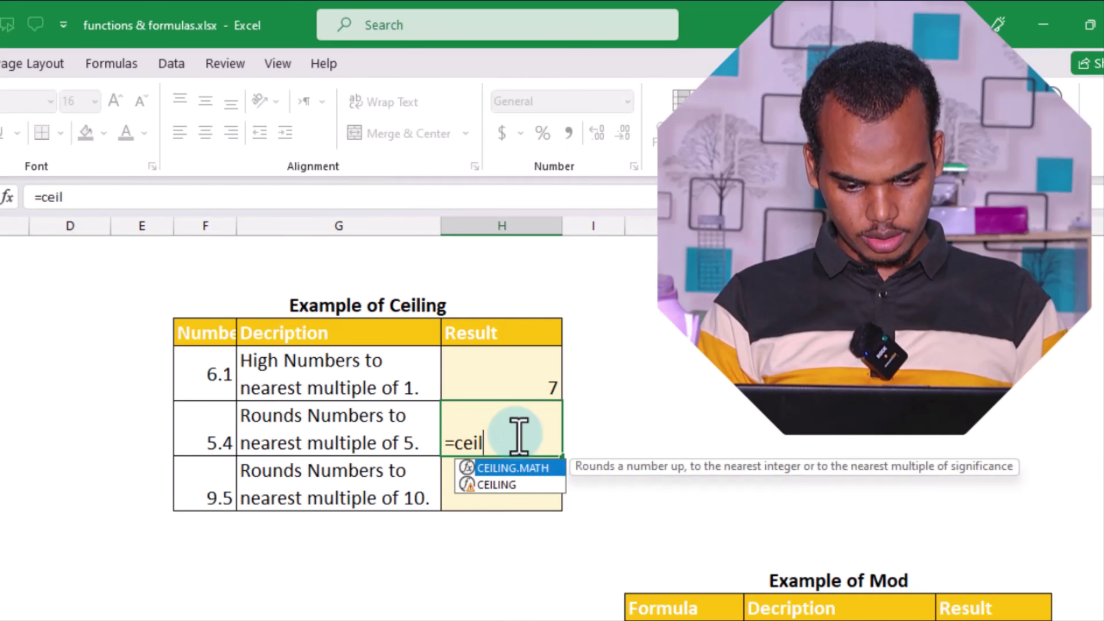
{"action": "type", "text": "ing"}
{"action": "key", "text": "Down"}
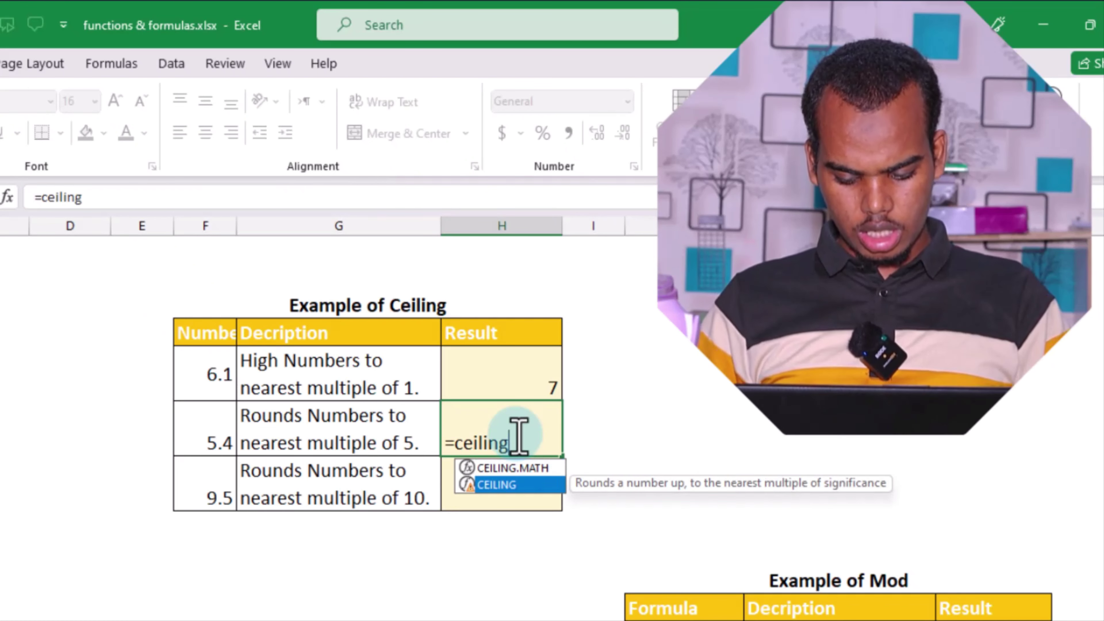
{"action": "key", "text": "Tab"}
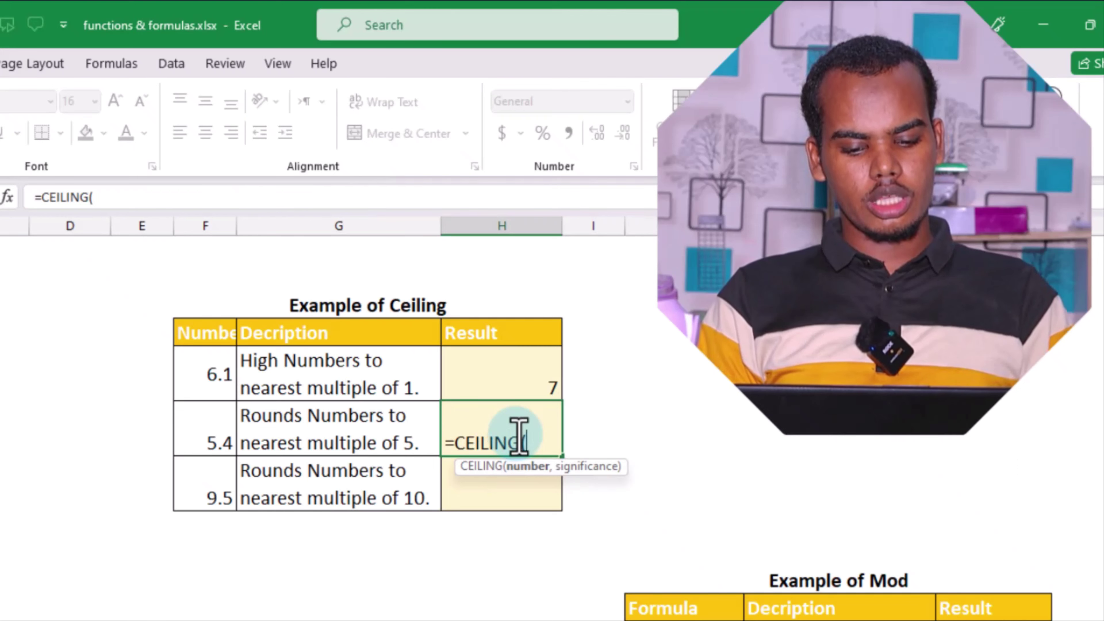
{"action": "left_click", "coordinate": [213, 442]}
{"action": "type", "text": ",5"}
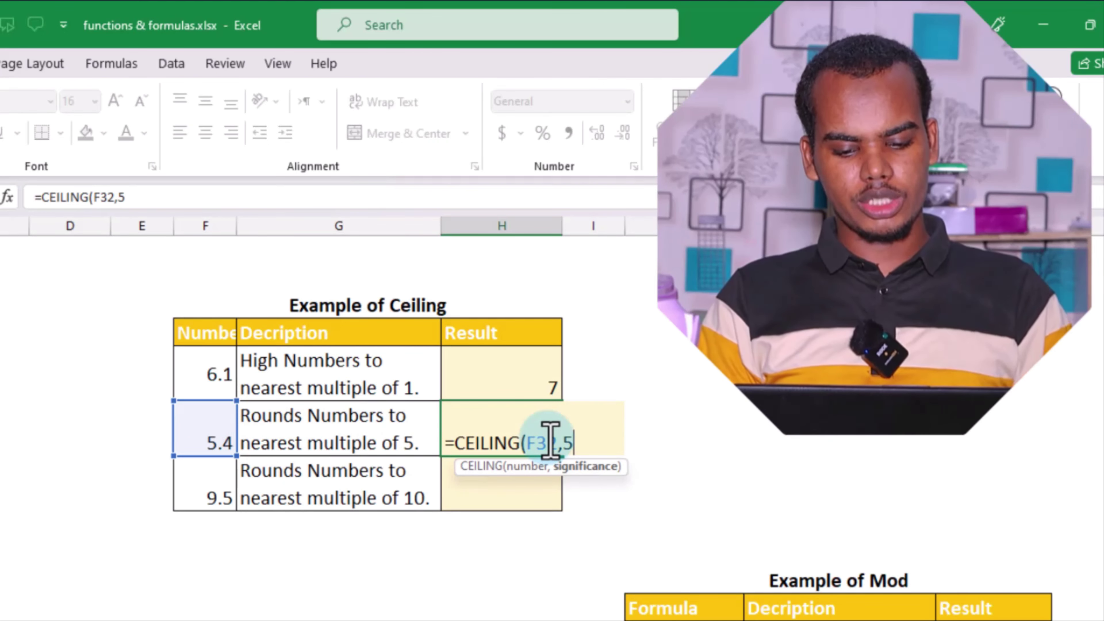
{"action": "key", "text": "Return"}
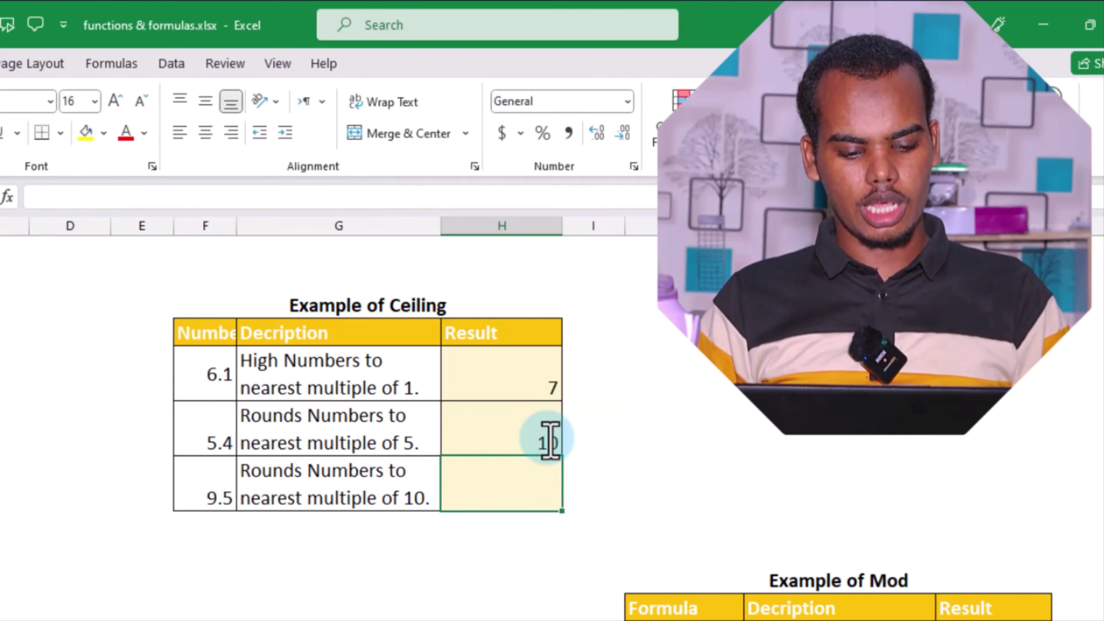
{"action": "left_click", "coordinate": [212, 434]}
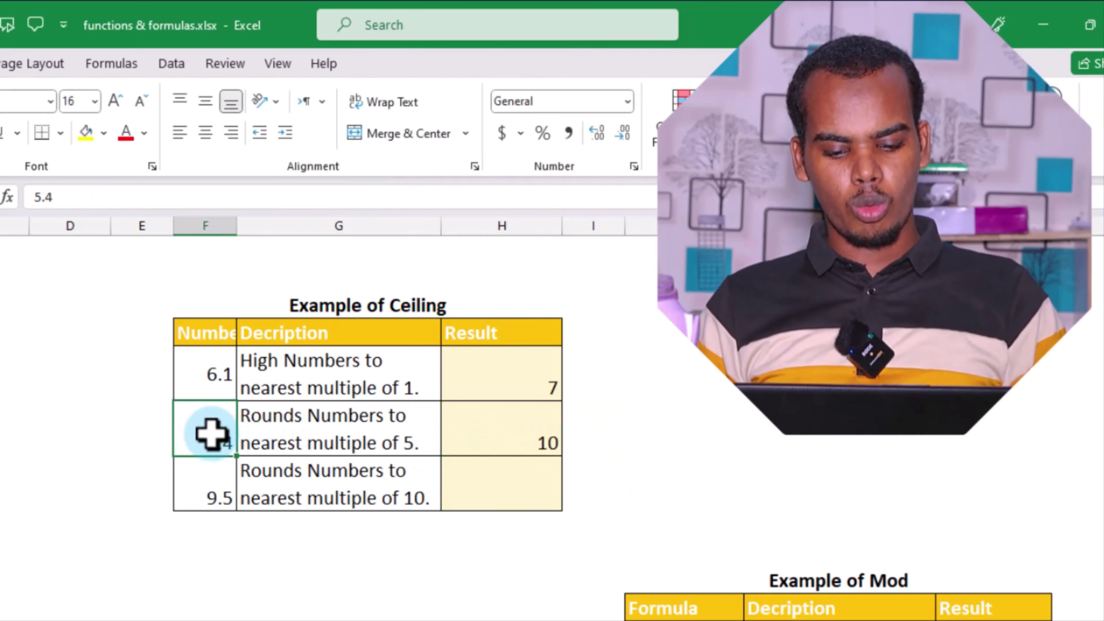
{"action": "left_click", "coordinate": [515, 436]}
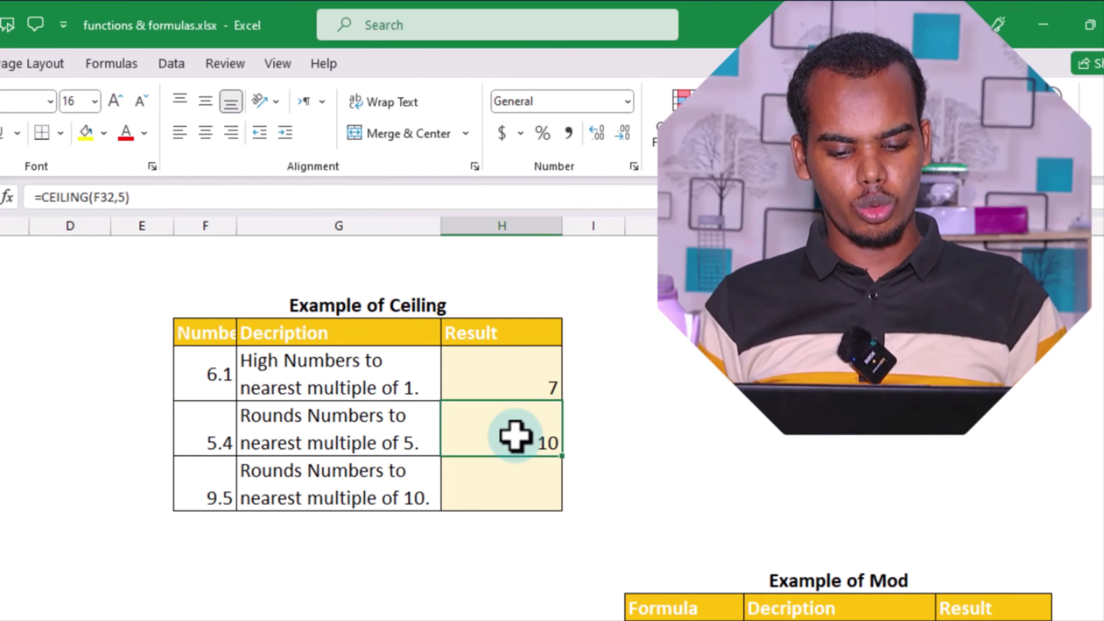
Enter =CEILING(F33,10) in H33 to round the number 9.5 to a multiple of 10
{"action": "left_click", "coordinate": [505, 477]}
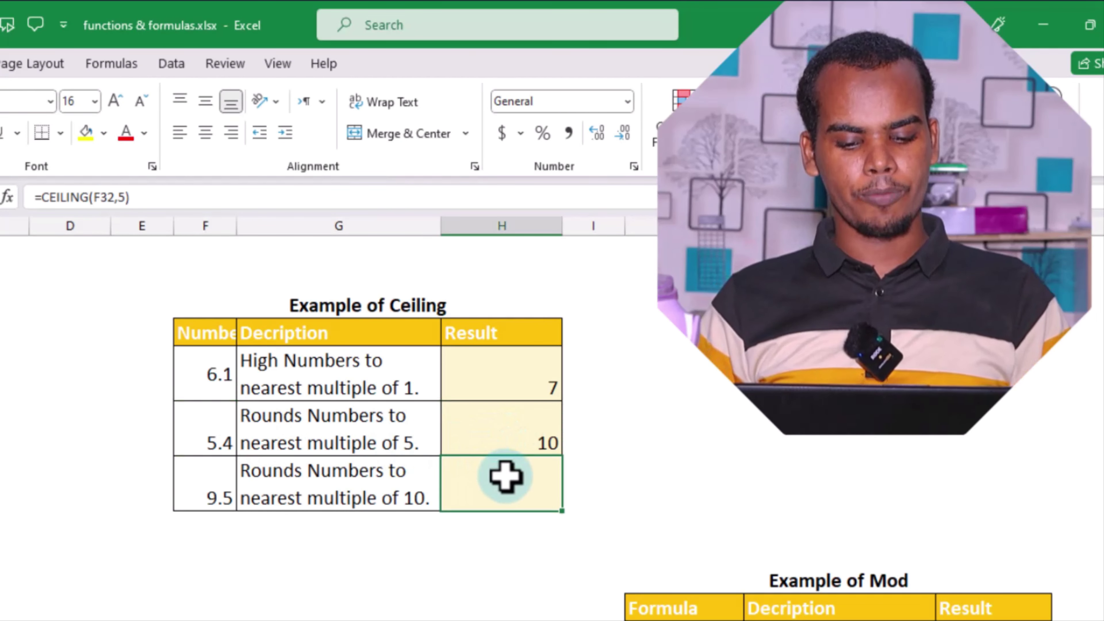
{"action": "type", "text": "="}
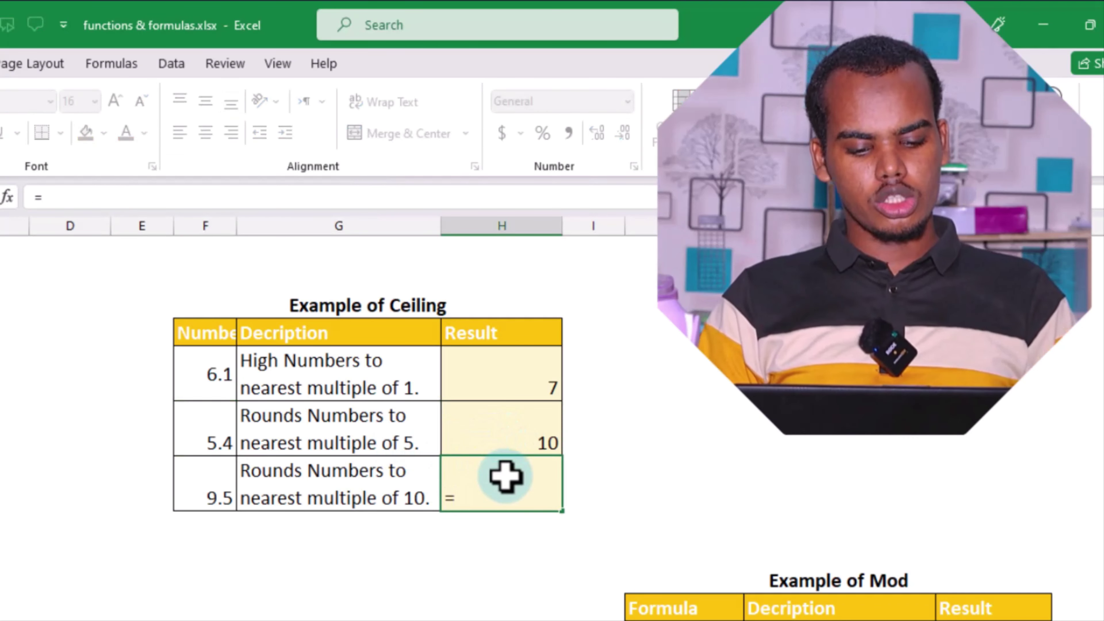
{"action": "type", "text": "ce"}
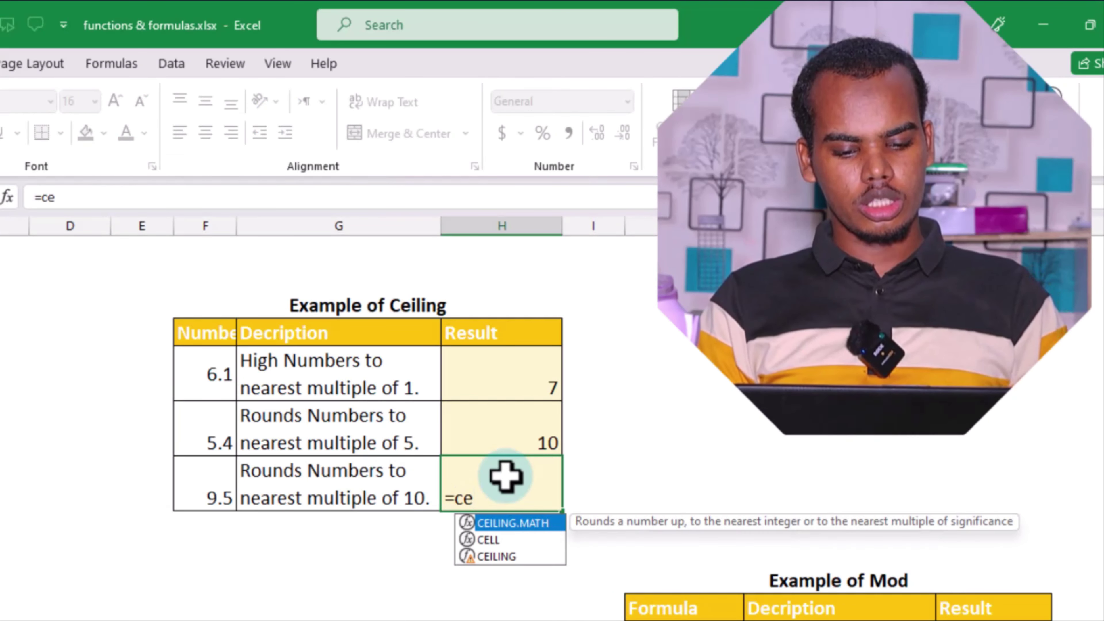
{"action": "type", "text": "ili"}
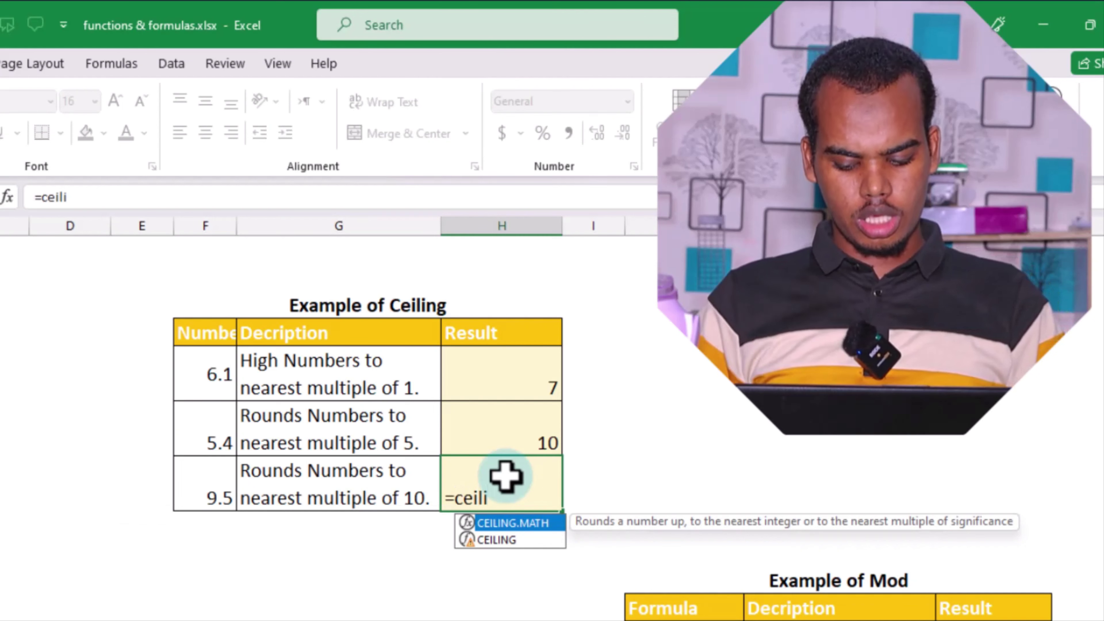
{"action": "key", "text": "Down"}
{"action": "key", "text": "Tab"}
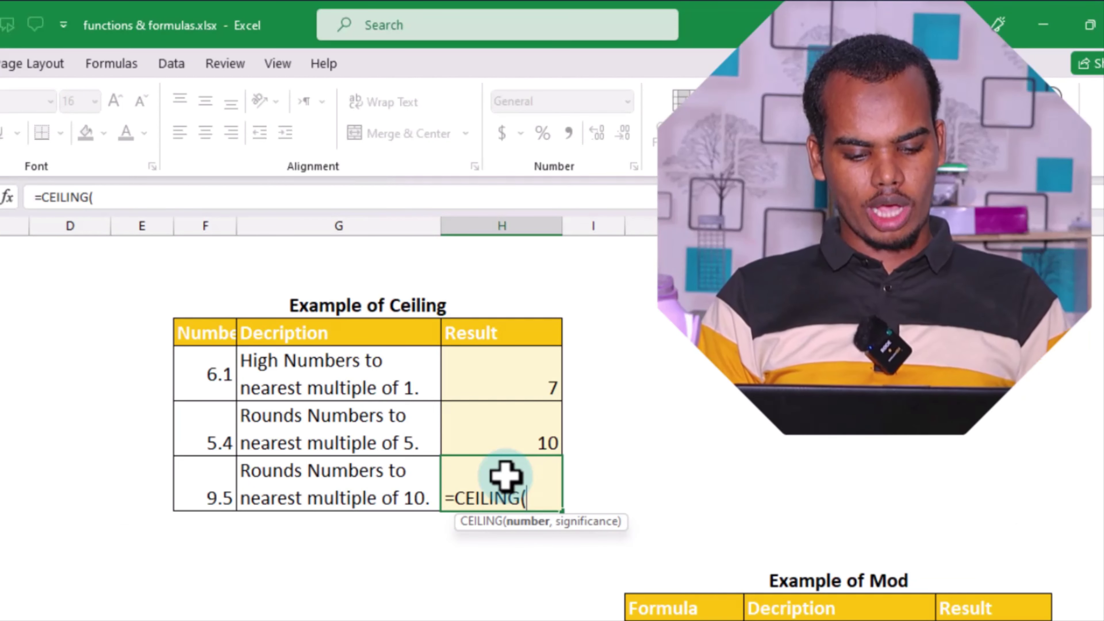
{"action": "left_click", "coordinate": [222, 495]}
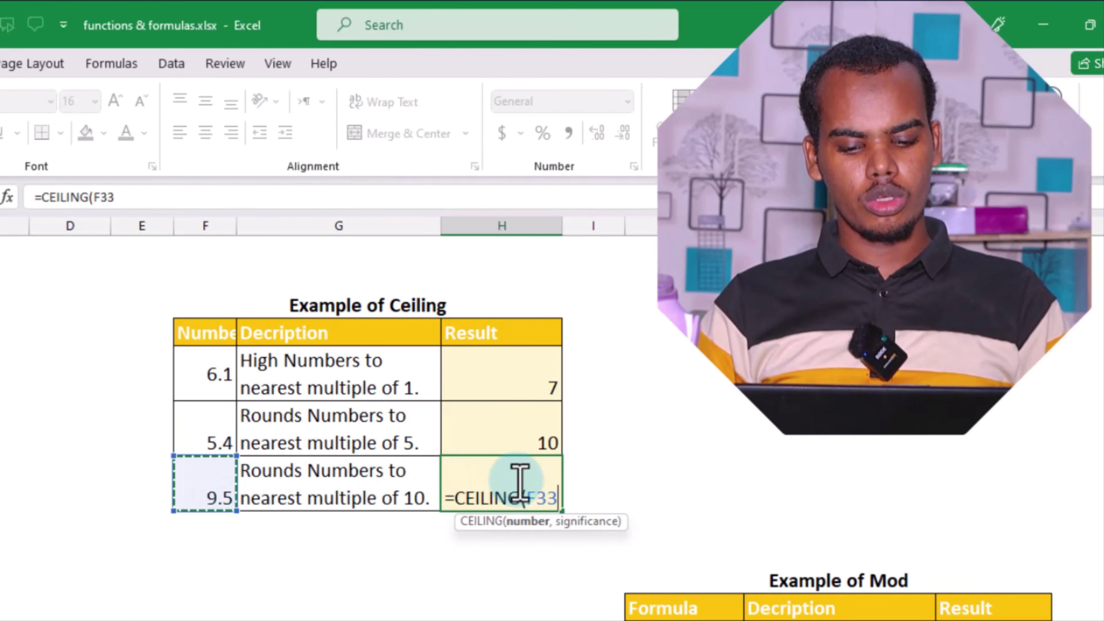
{"action": "type", "text": ","}
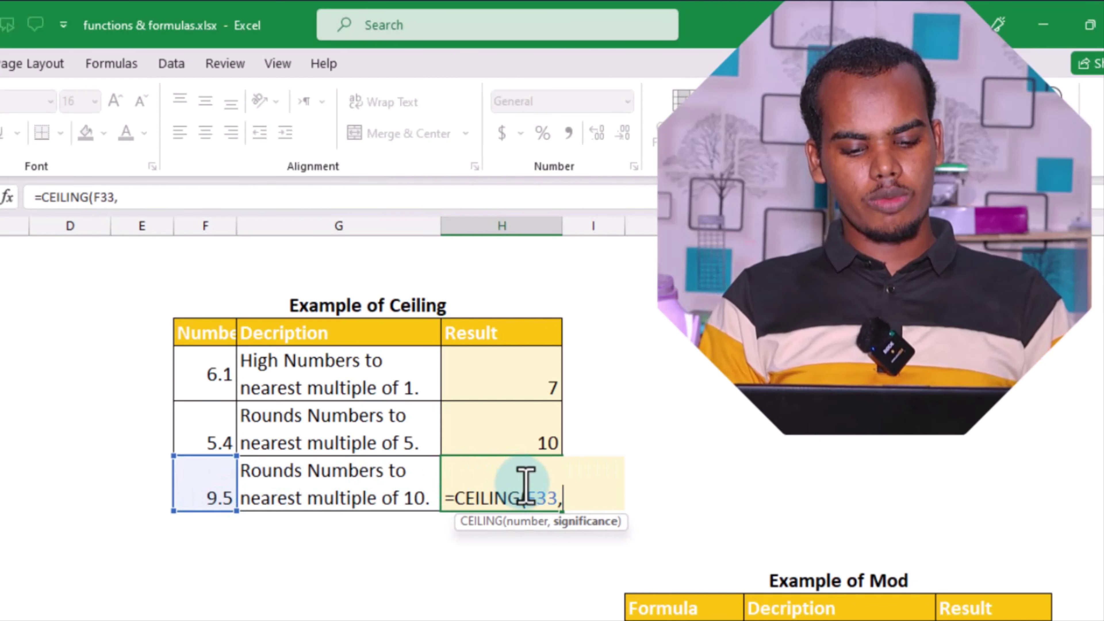
{"action": "type", "text": "10"}
{"action": "key", "text": "Return"}
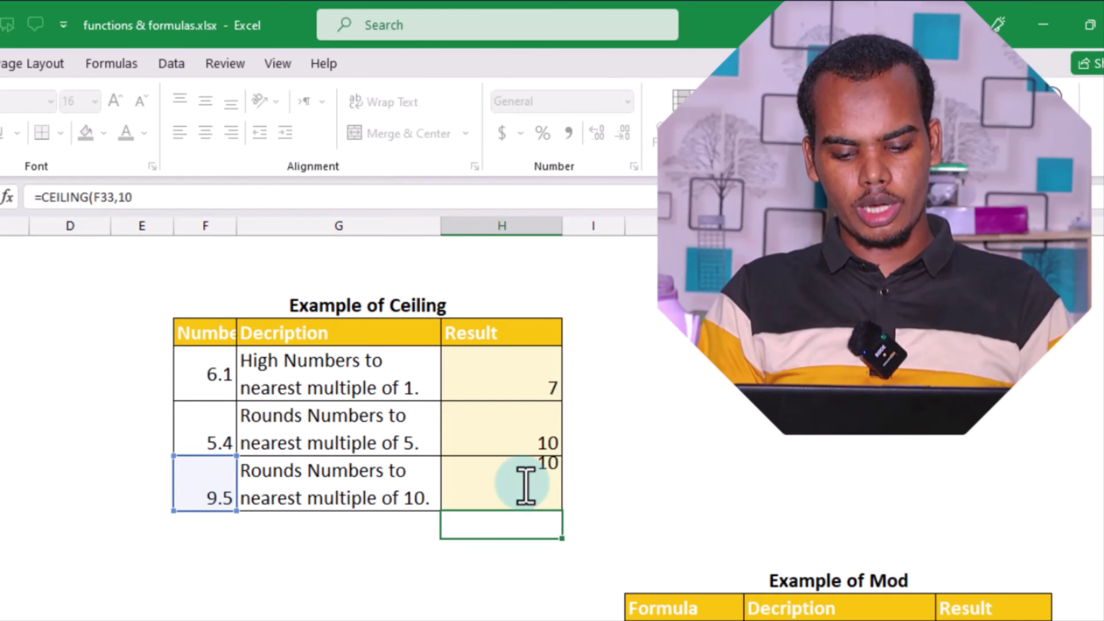
{"action": "left_click", "coordinate": [523, 484]}
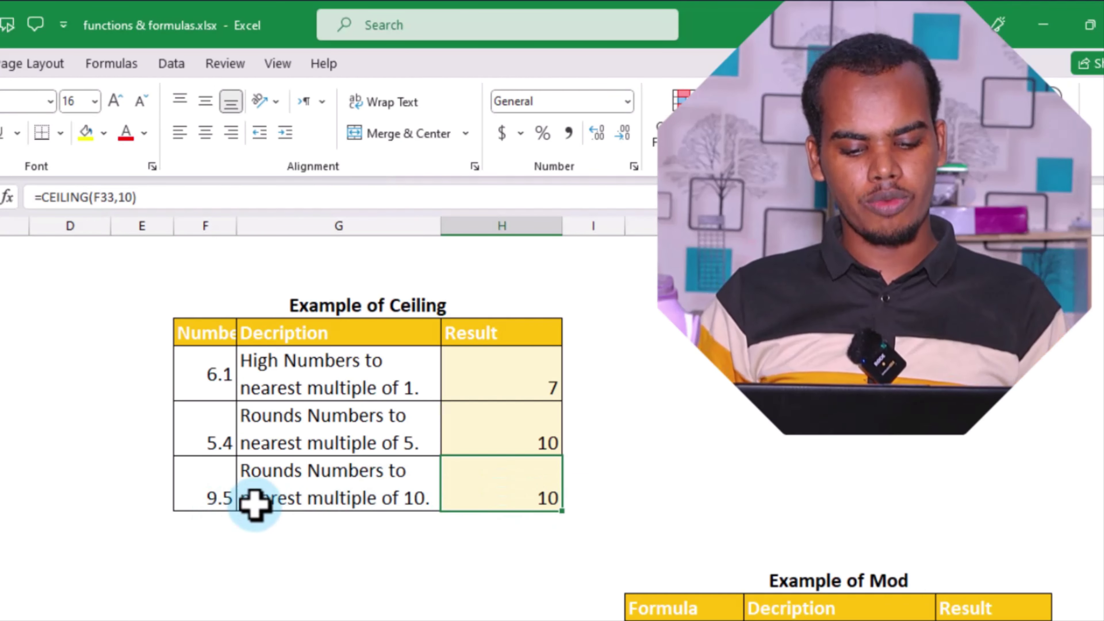
Change the number in F33 from 9.5 to 14.5, making the Ceiling result 20
{"action": "left_click", "coordinate": [211, 488]}
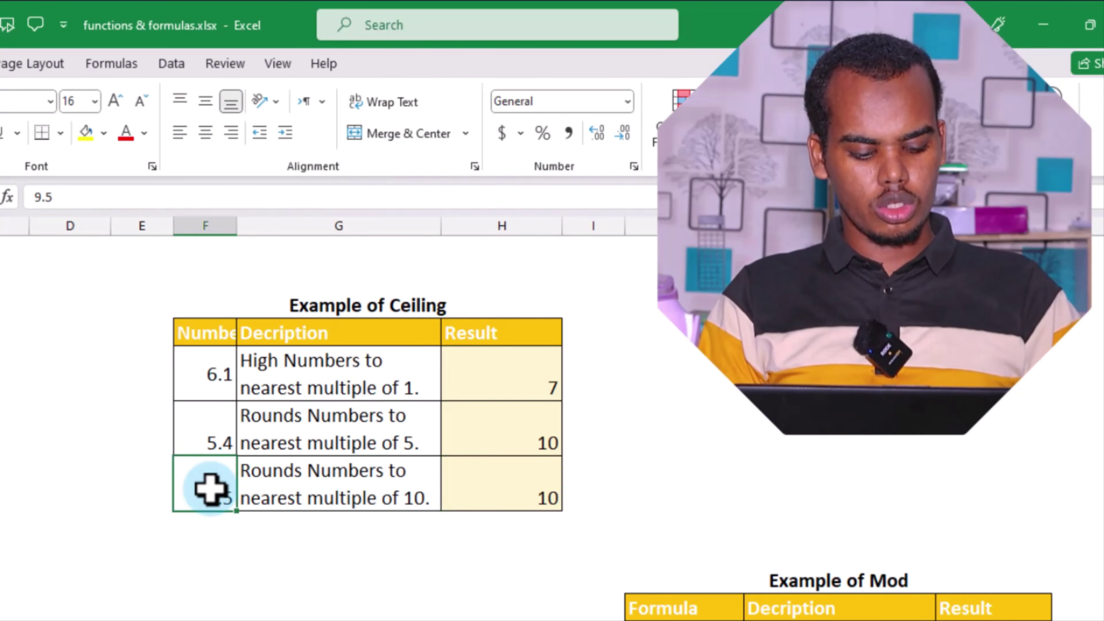
{"action": "type", "text": "14"}
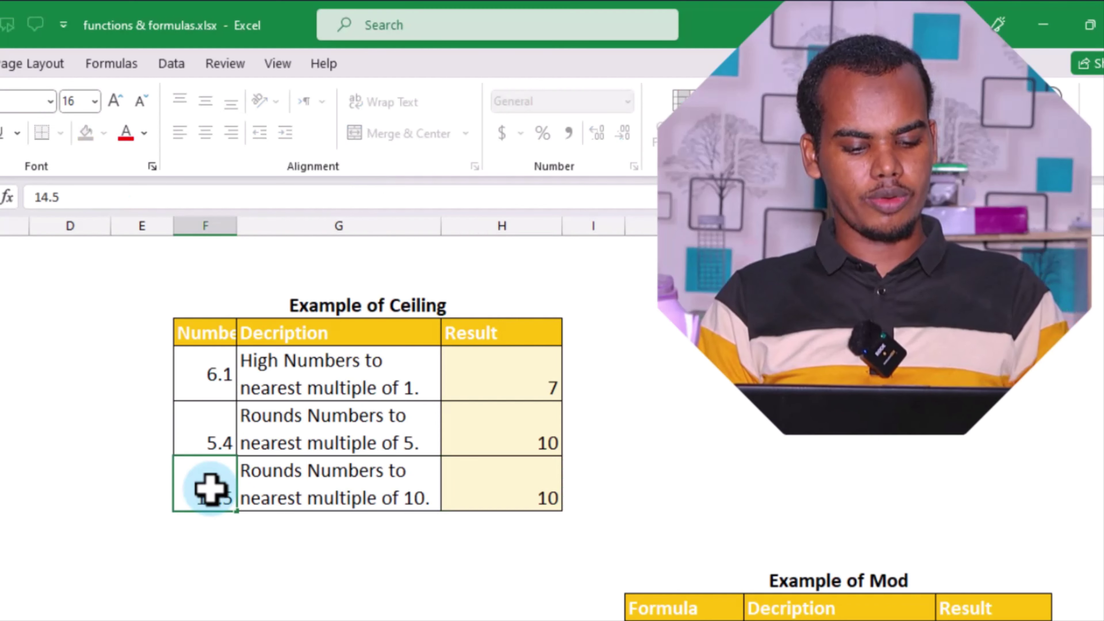
{"action": "key", "text": "Return"}
{"action": "left_click", "coordinate": [211, 490]}
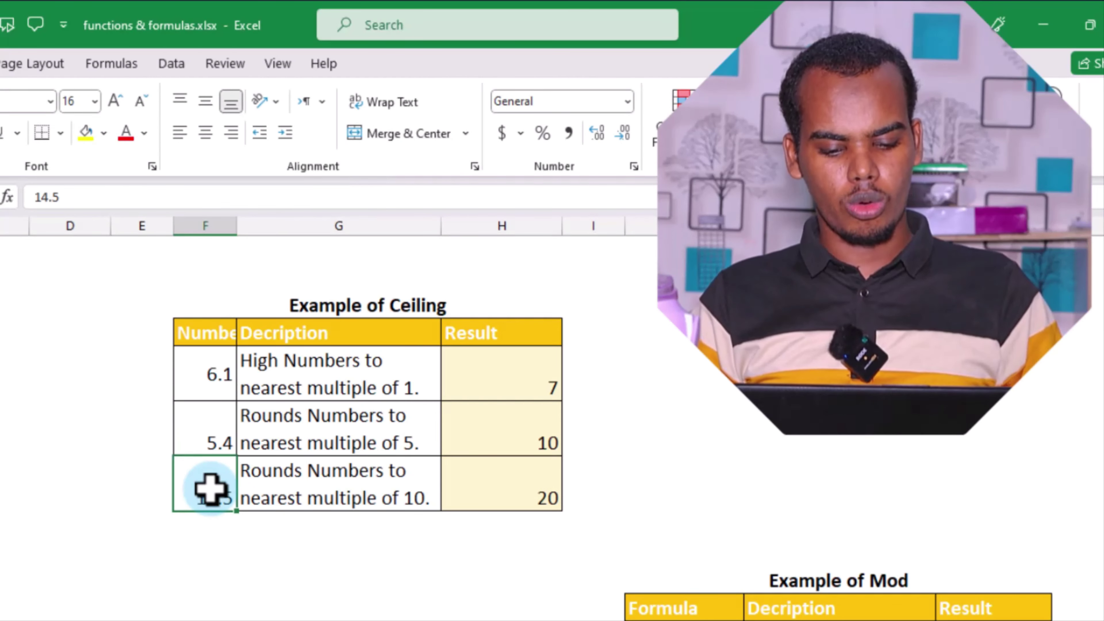
Scroll down and right to bring the empty Mod and Quotient example tables into view
{"action": "scroll", "coordinate": [392, 565], "scroll_direction": "down", "scroll_amount": 3}
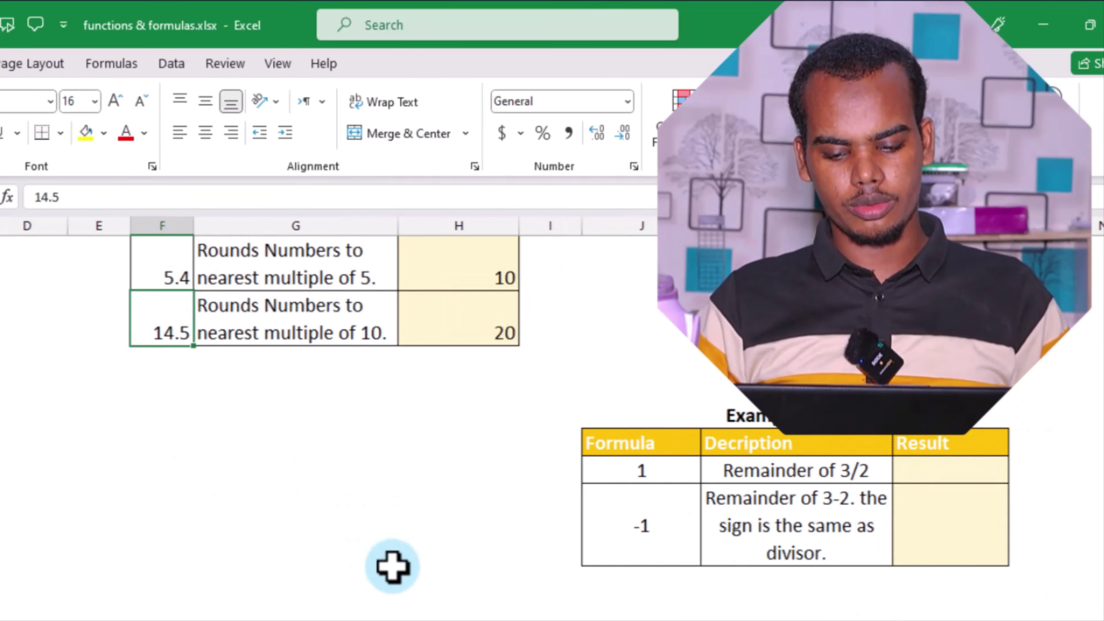
{"action": "scroll", "coordinate": [393, 566], "scroll_direction": "right", "scroll_amount": 3}
{"action": "scroll", "coordinate": [393, 566], "scroll_direction": "left", "scroll_amount": 3}
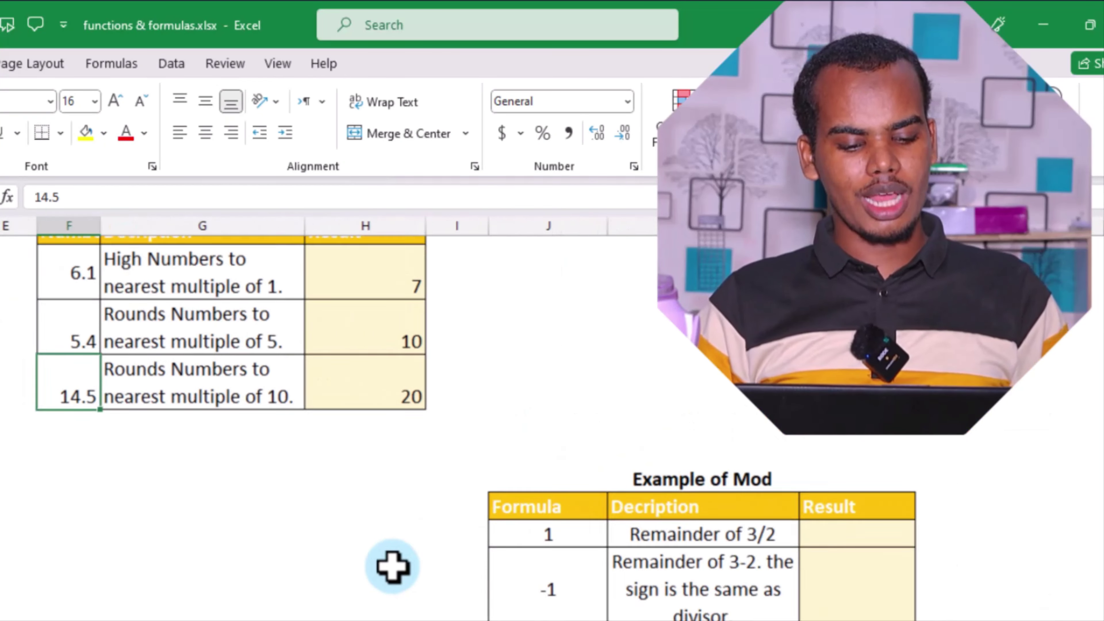
{"action": "scroll", "coordinate": [393, 566], "scroll_direction": "up", "scroll_amount": 2}
{"action": "scroll", "coordinate": [393, 565], "scroll_direction": "up", "scroll_amount": 2}
{"action": "scroll", "coordinate": [392, 566], "scroll_direction": "up", "scroll_amount": 1}
{"action": "scroll", "coordinate": [392, 566], "scroll_direction": "up", "scroll_amount": 2}
{"action": "scroll", "coordinate": [393, 565], "scroll_direction": "up", "scroll_amount": 1}
{"action": "scroll", "coordinate": [392, 565], "scroll_direction": "up", "scroll_amount": 2}
{"action": "scroll", "coordinate": [393, 565], "scroll_direction": "up", "scroll_amount": 1}
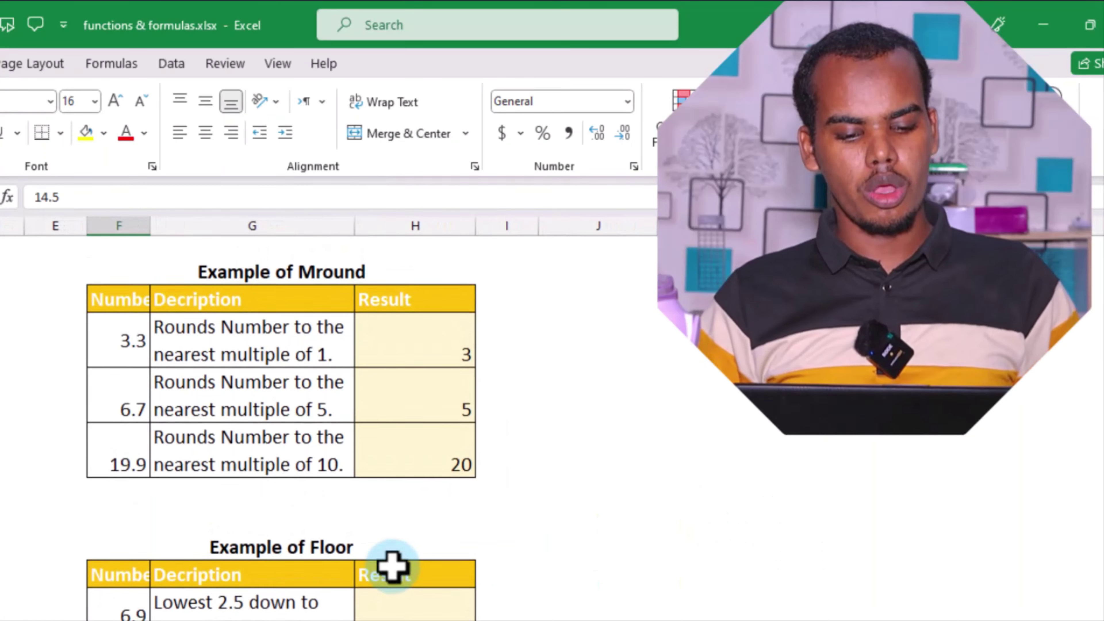
{"action": "scroll", "coordinate": [393, 565], "scroll_direction": "down", "scroll_amount": 1}
{"action": "scroll", "coordinate": [393, 566], "scroll_direction": "down", "scroll_amount": 3}
{"action": "scroll", "coordinate": [393, 566], "scroll_direction": "down", "scroll_amount": 3}
{"action": "scroll", "coordinate": [393, 565], "scroll_direction": "down", "scroll_amount": 2}
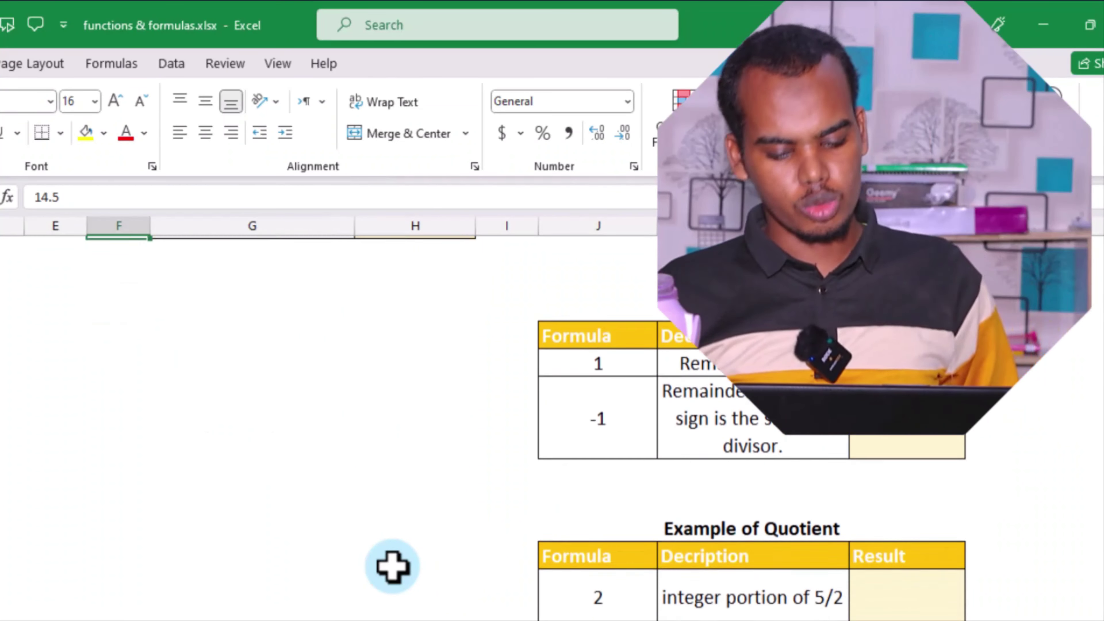
{"action": "scroll", "coordinate": [393, 566], "scroll_direction": "right", "scroll_amount": 1}
{"action": "scroll", "coordinate": [393, 565], "scroll_direction": "right", "scroll_amount": 1}
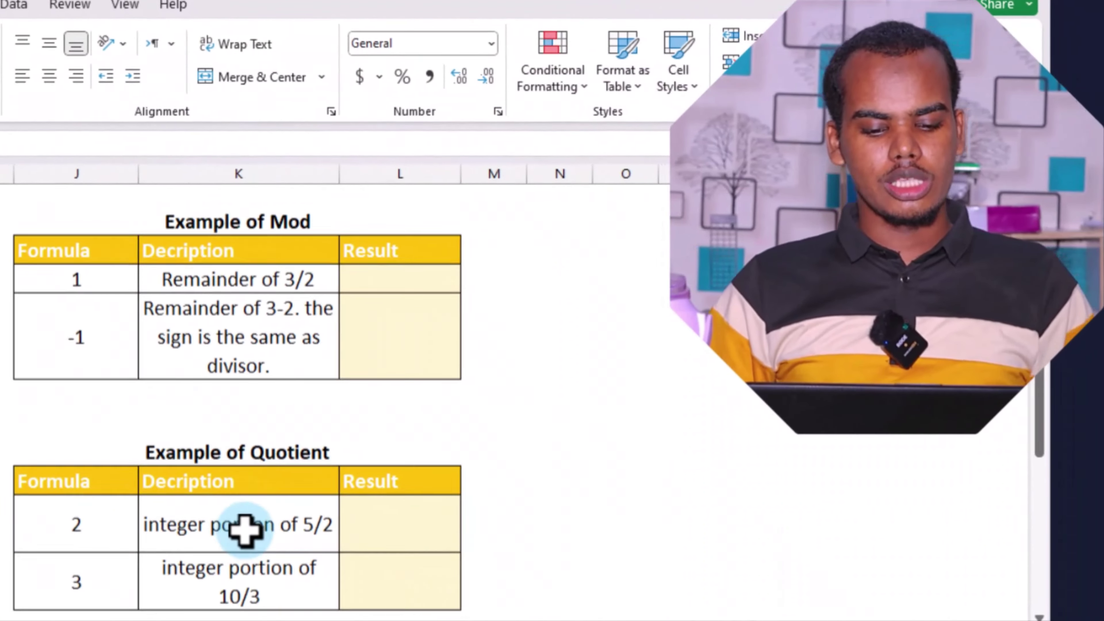
{"action": "left_click", "coordinate": [448, 295]}
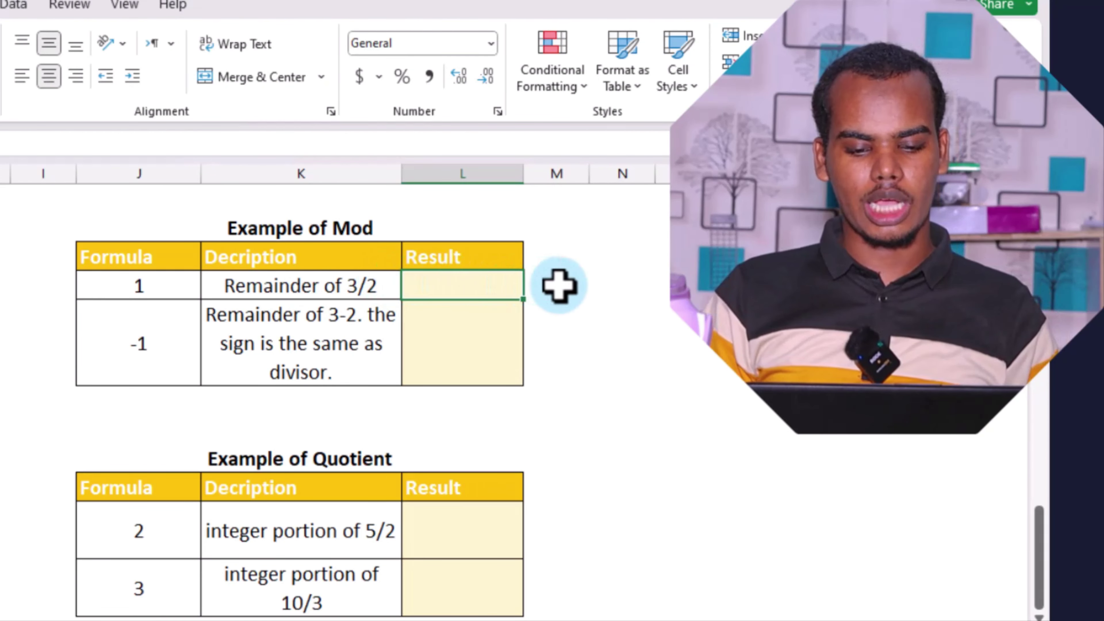
{"action": "left_click", "coordinate": [560, 286]}
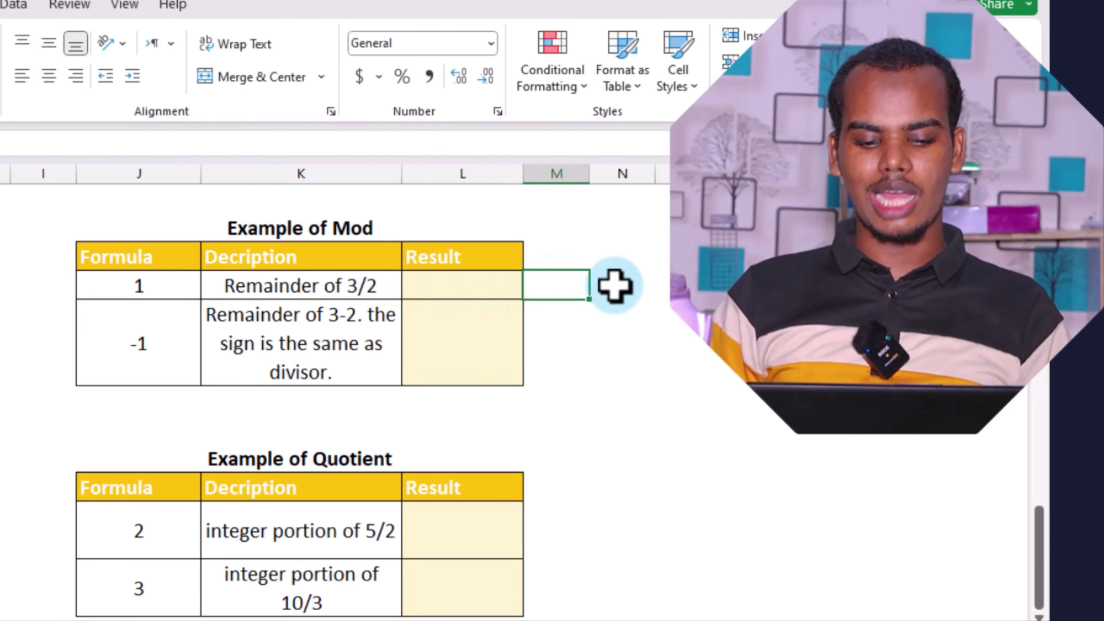
{"action": "left_click", "coordinate": [347, 285]}
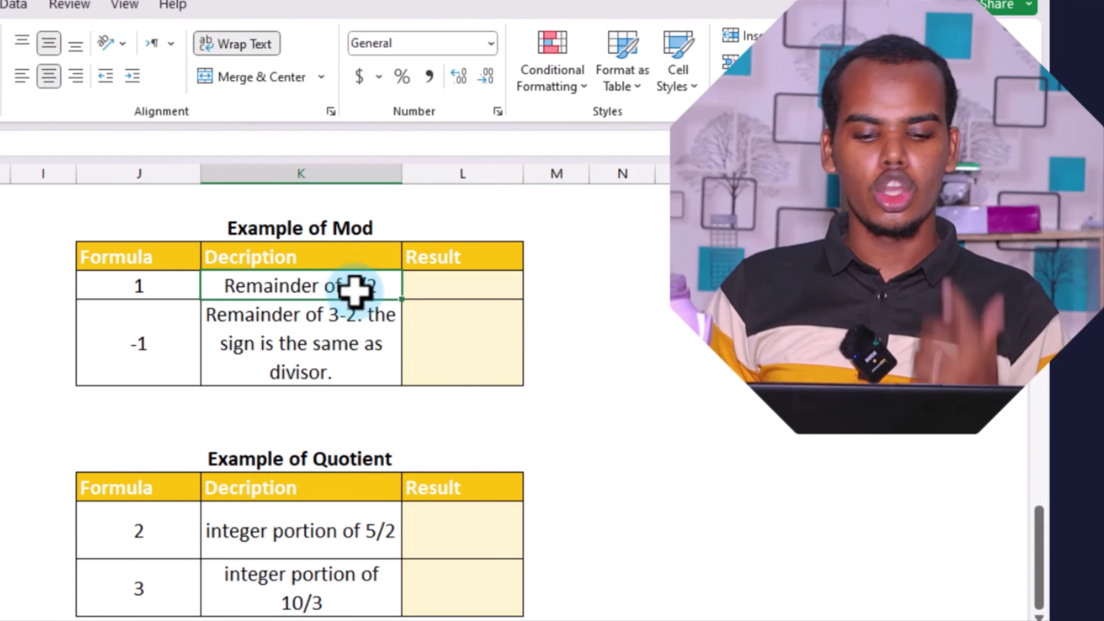
{"action": "left_click", "coordinate": [574, 281]}
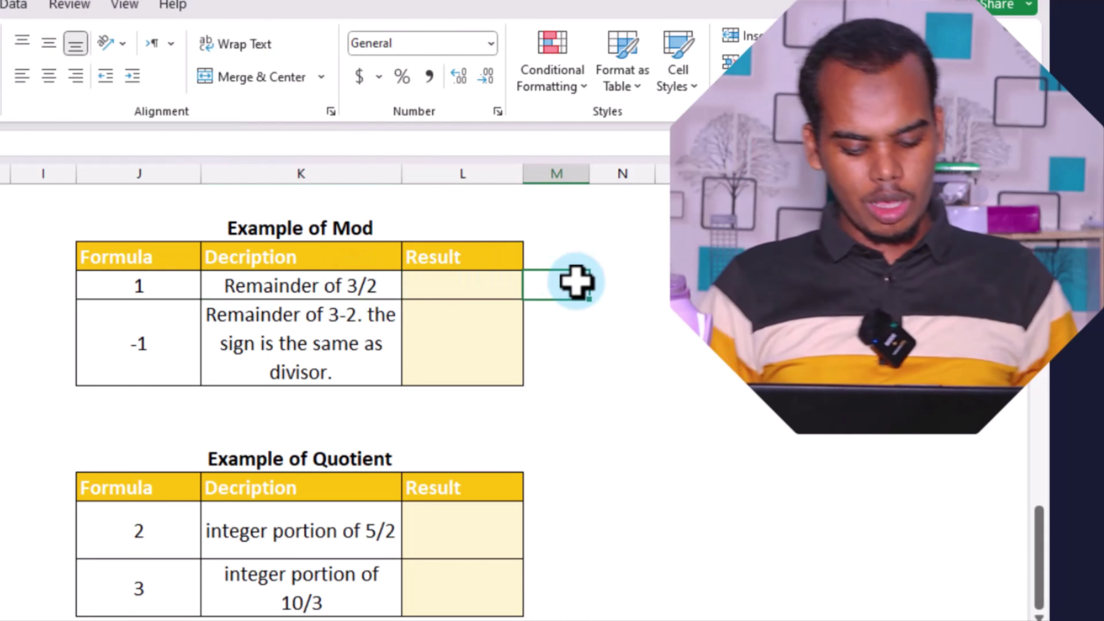
{"action": "type", "text": "3"}
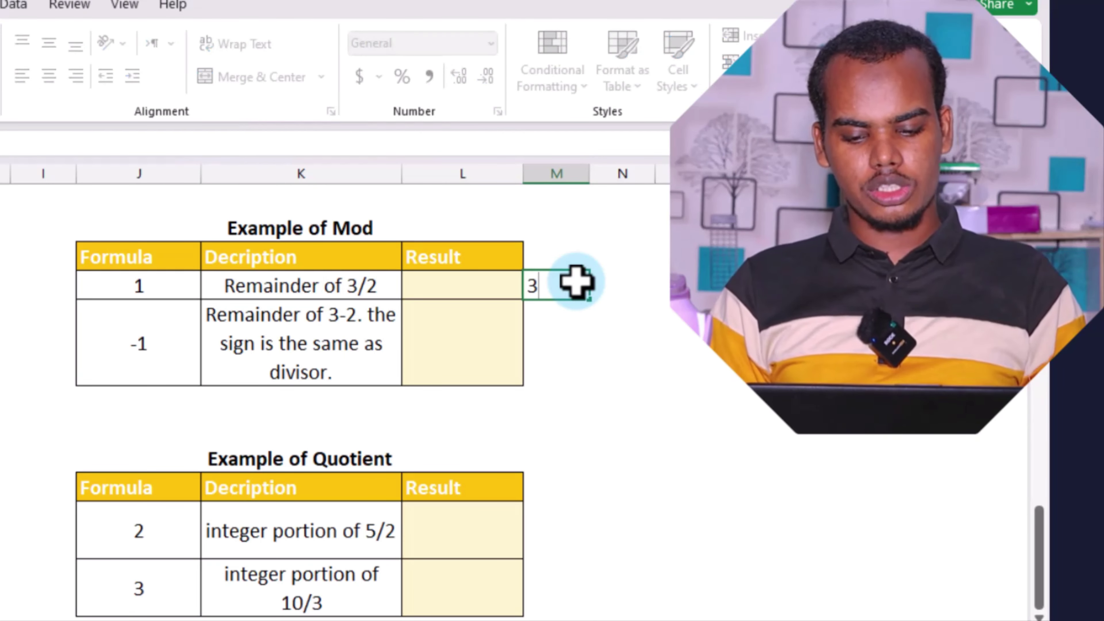
{"action": "type", "text": "/"}
{"action": "key", "text": "BackSpace"}
{"action": "key", "text": "BackSpace"}
{"action": "type", "text": "=3/2"}
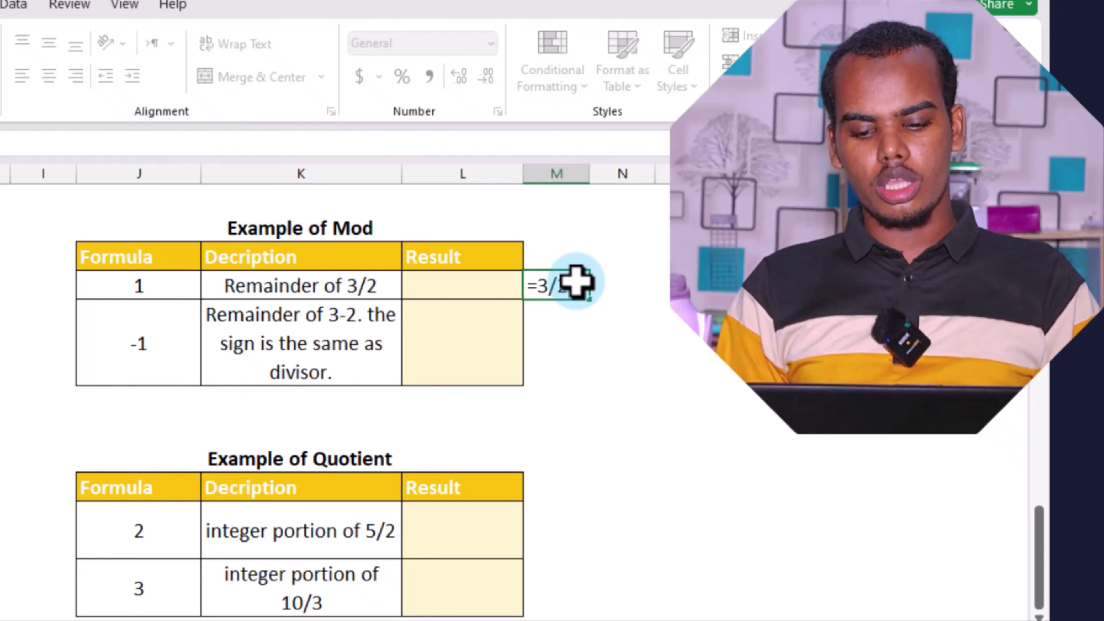
{"action": "key", "text": "Return"}
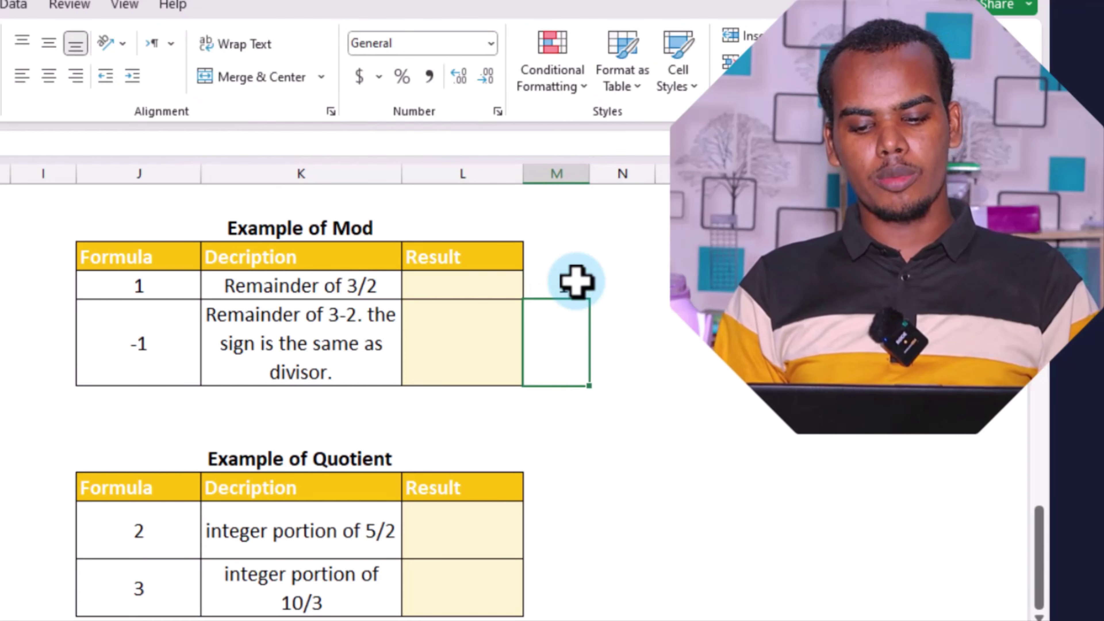
{"action": "left_click", "coordinate": [576, 282]}
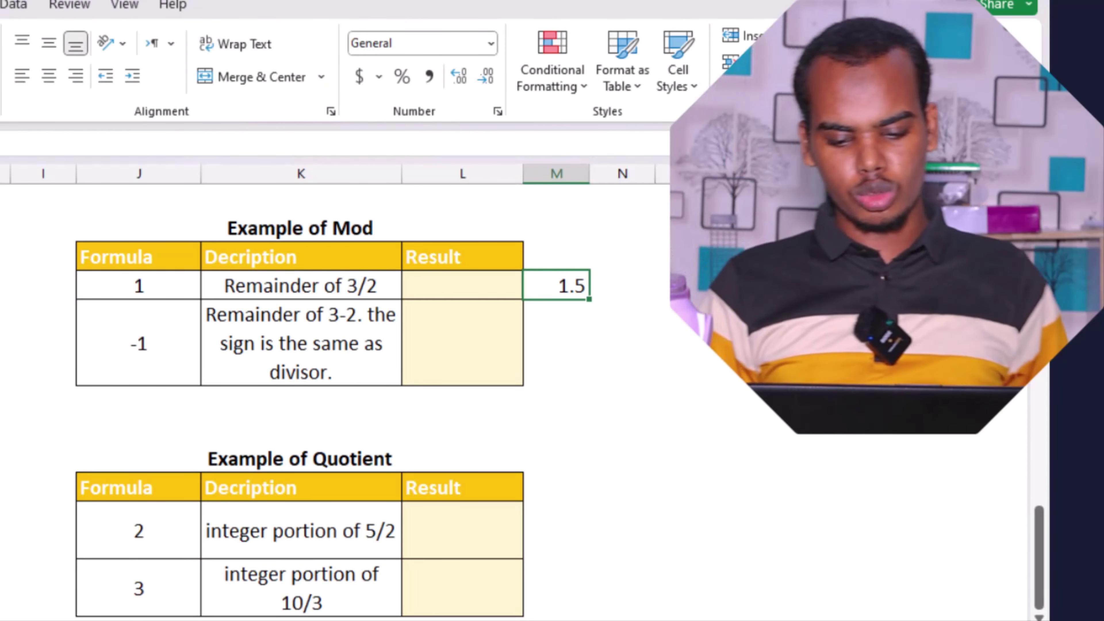
{"action": "key", "text": "BackSpace"}
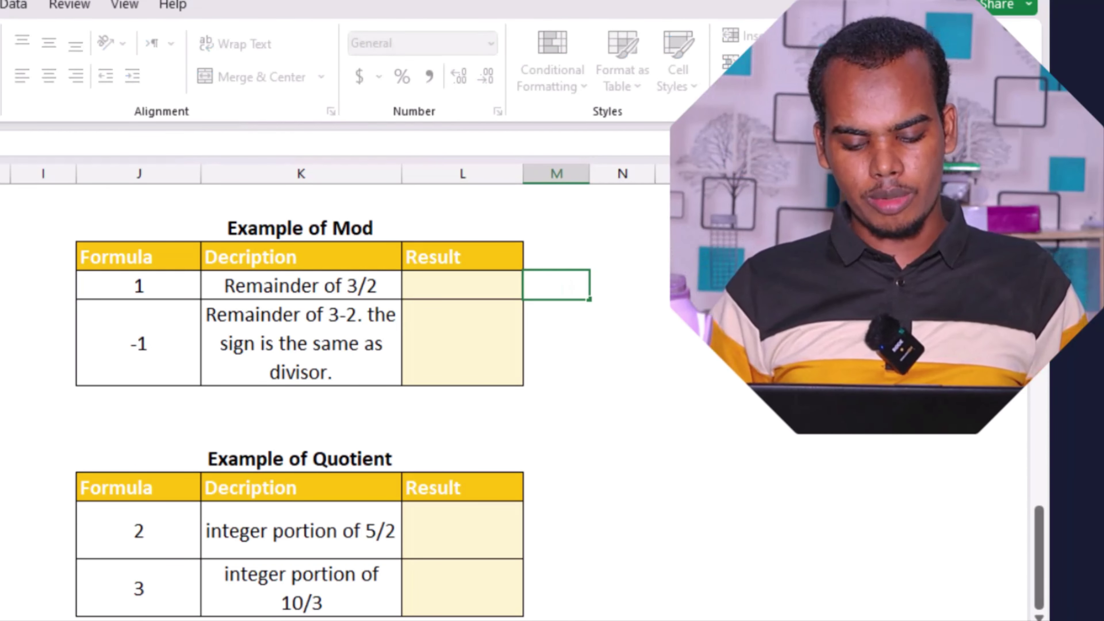
Enter =MOD(3,2) in the first Mod Result cell, giving remainder 1
{"action": "left_click", "coordinate": [498, 294]}
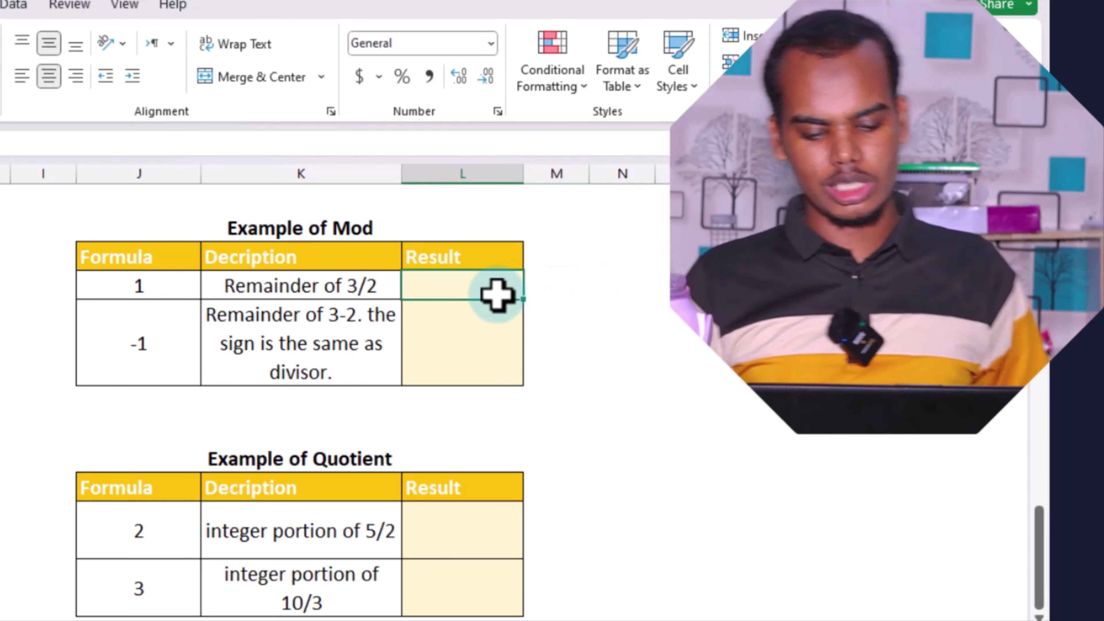
{"action": "type", "text": "="}
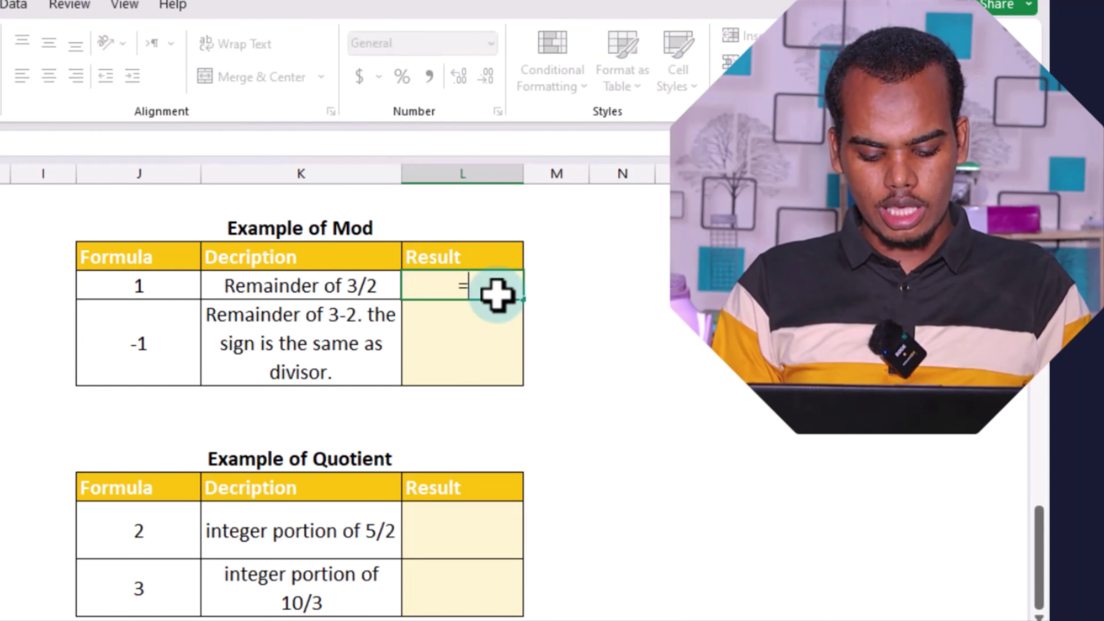
{"action": "type", "text": "mod"}
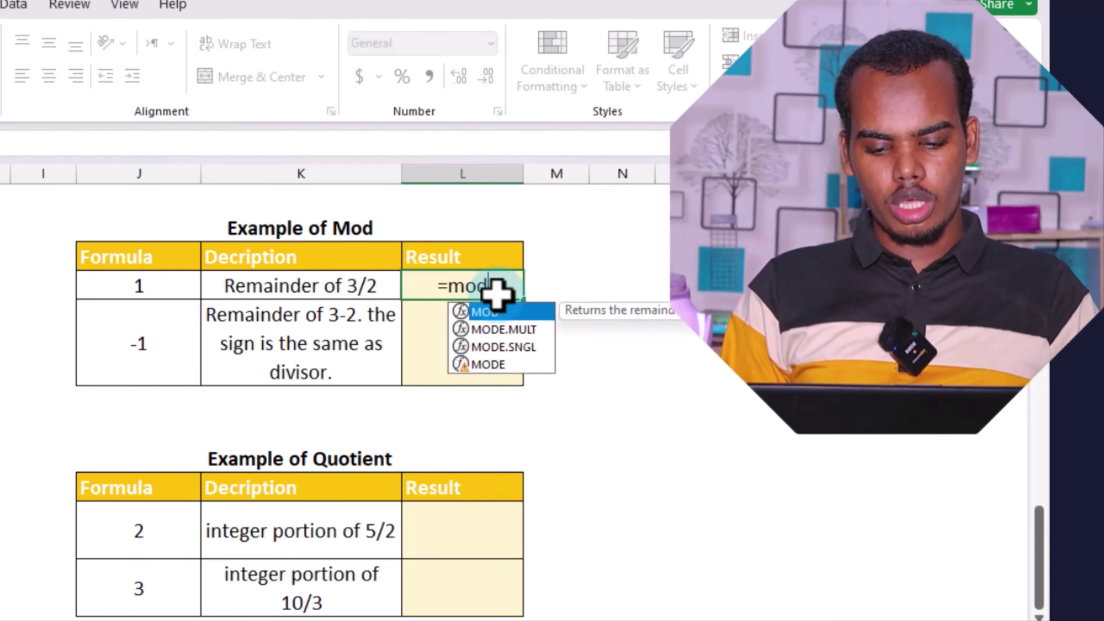
{"action": "key", "text": "Tab"}
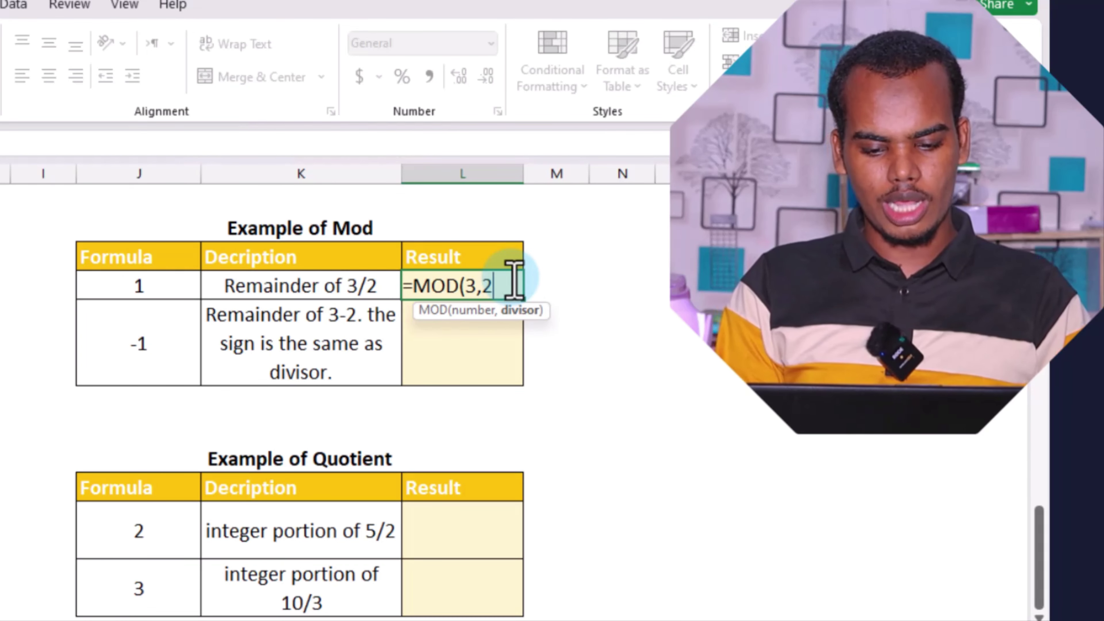
{"action": "key", "text": "Return"}
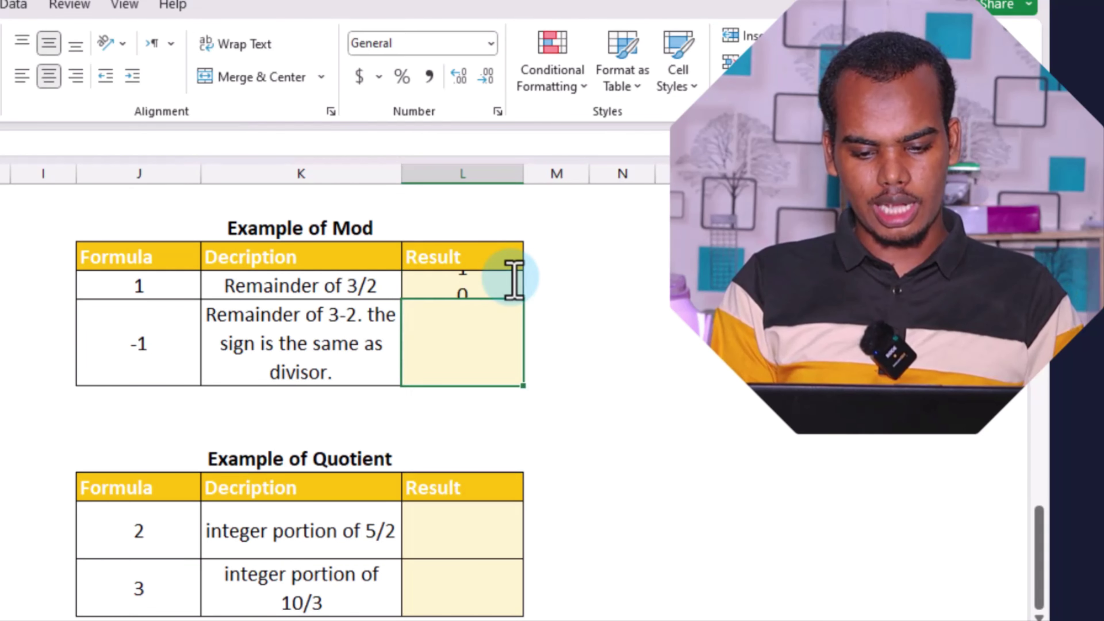
{"action": "left_click", "coordinate": [513, 281]}
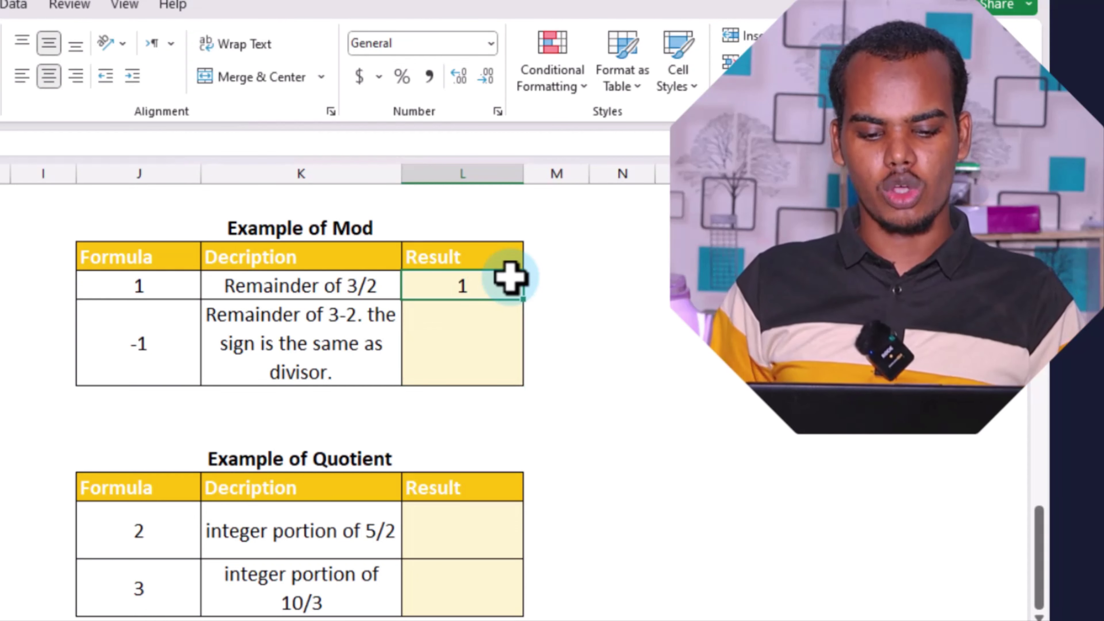
Enter =MOD(3,-2) in the second Mod Result cell, giving -1
{"action": "left_click", "coordinate": [481, 340]}
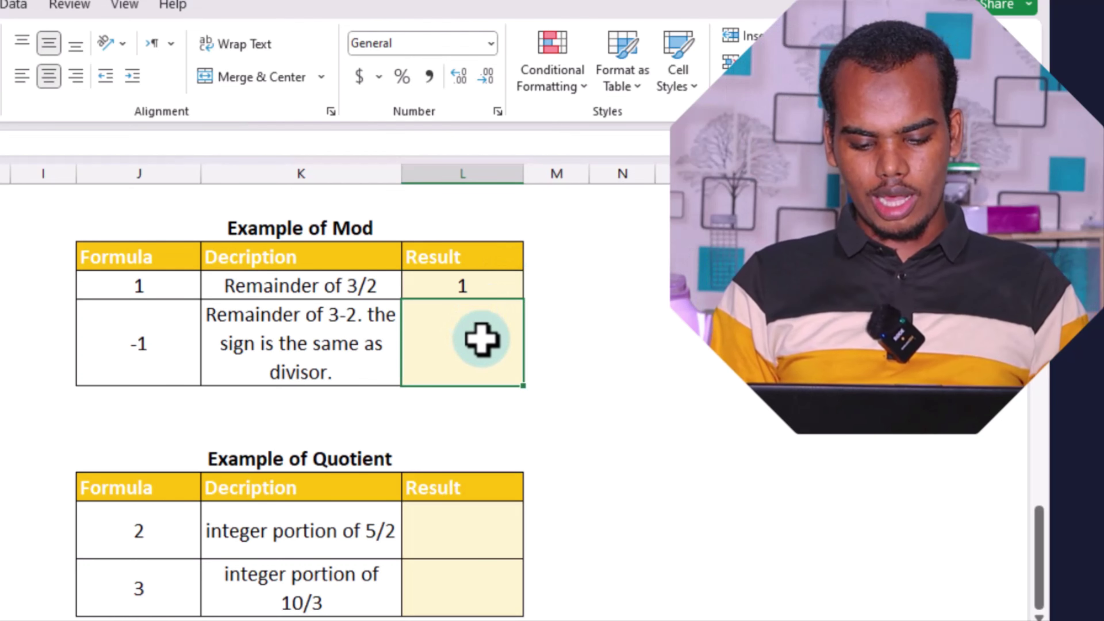
{"action": "type", "text": "="}
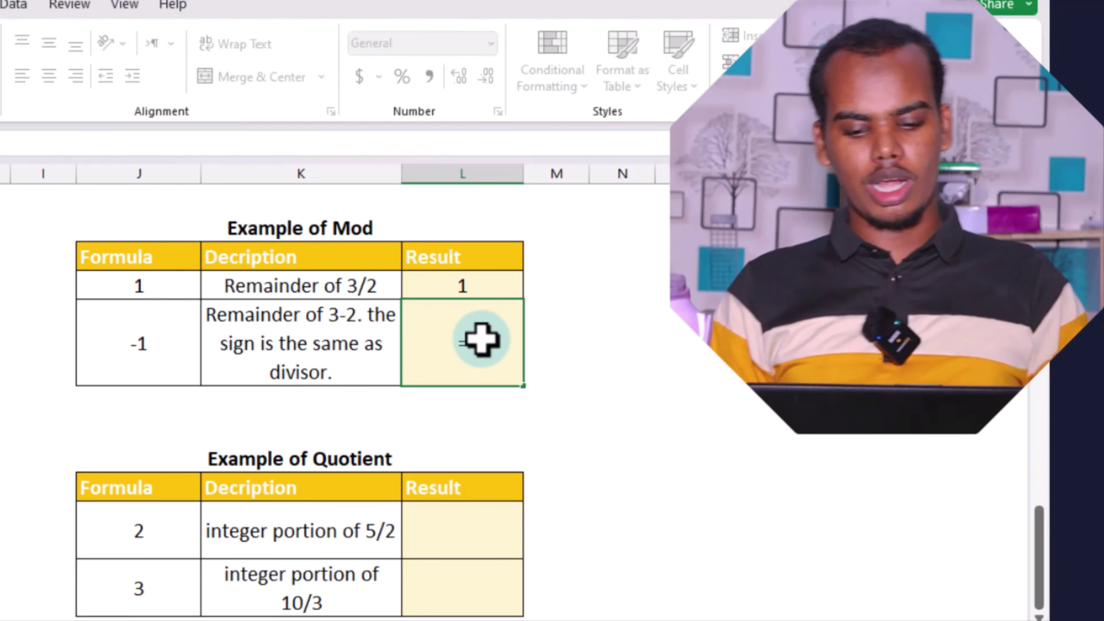
{"action": "type", "text": "mod"}
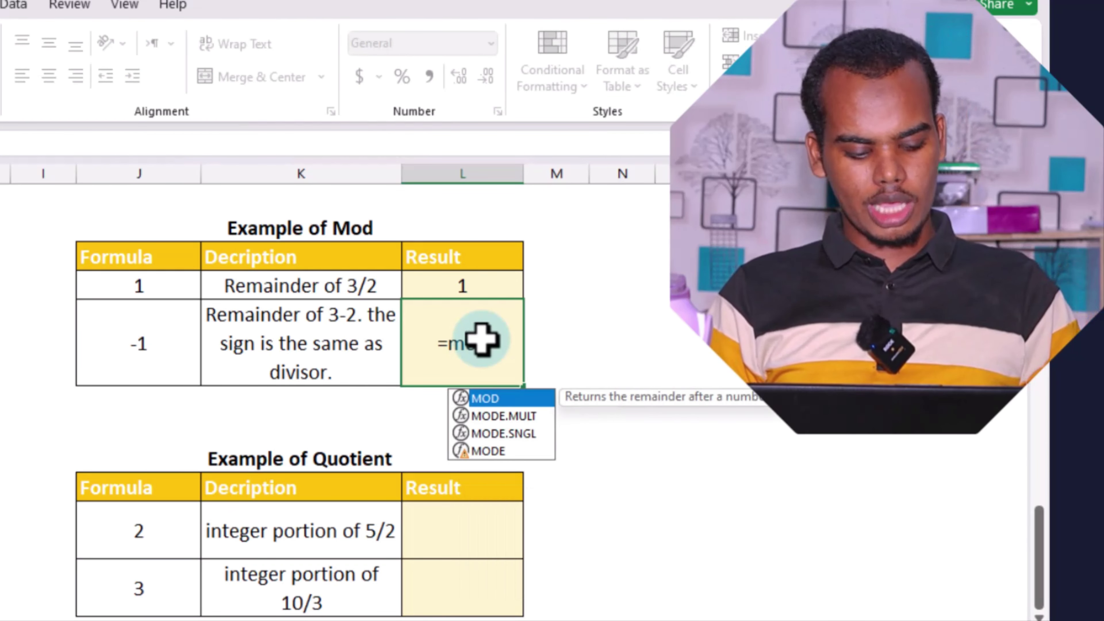
{"action": "key", "text": "Tab"}
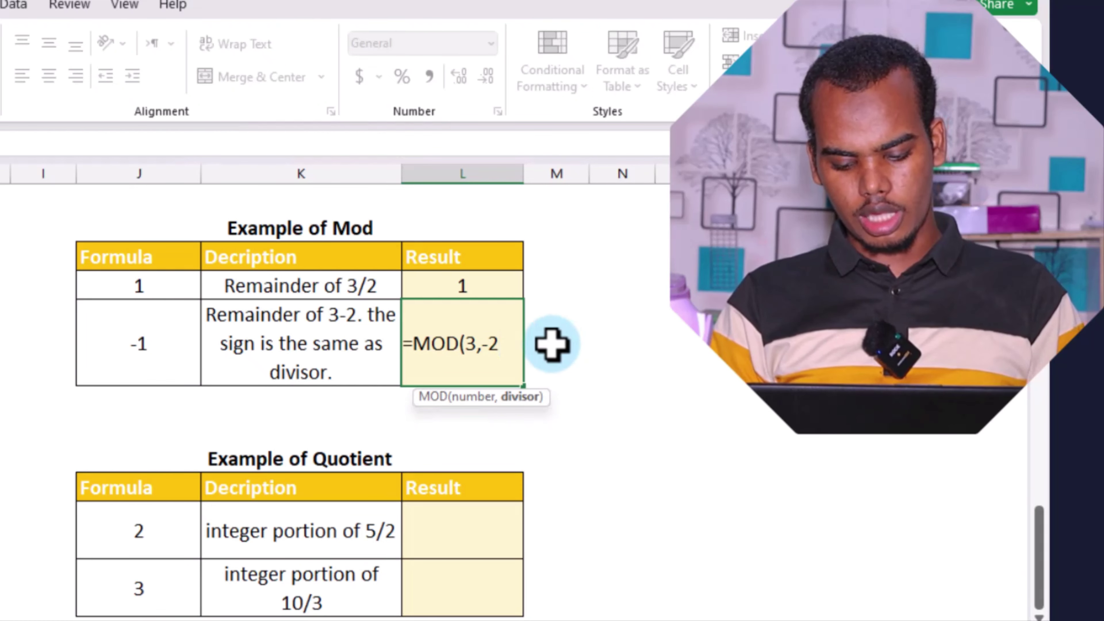
{"action": "key", "text": "Return"}
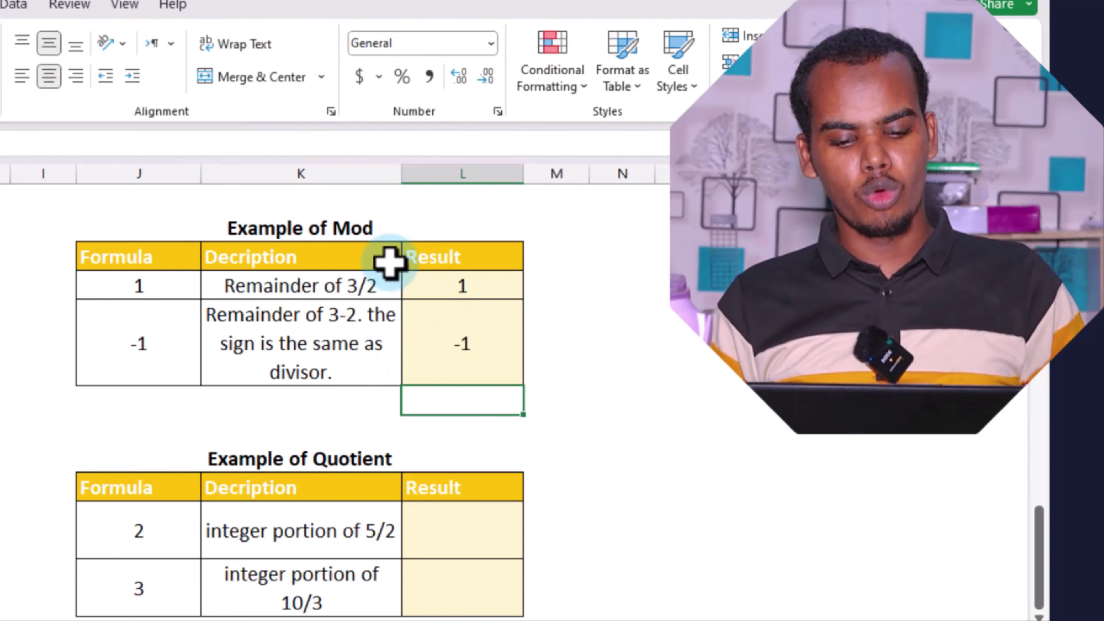
Enter =QUOTIENT(5,2) in the first Quotient Result cell, giving 2
{"action": "scroll", "coordinate": [347, 394], "scroll_direction": "down", "scroll_amount": 3}
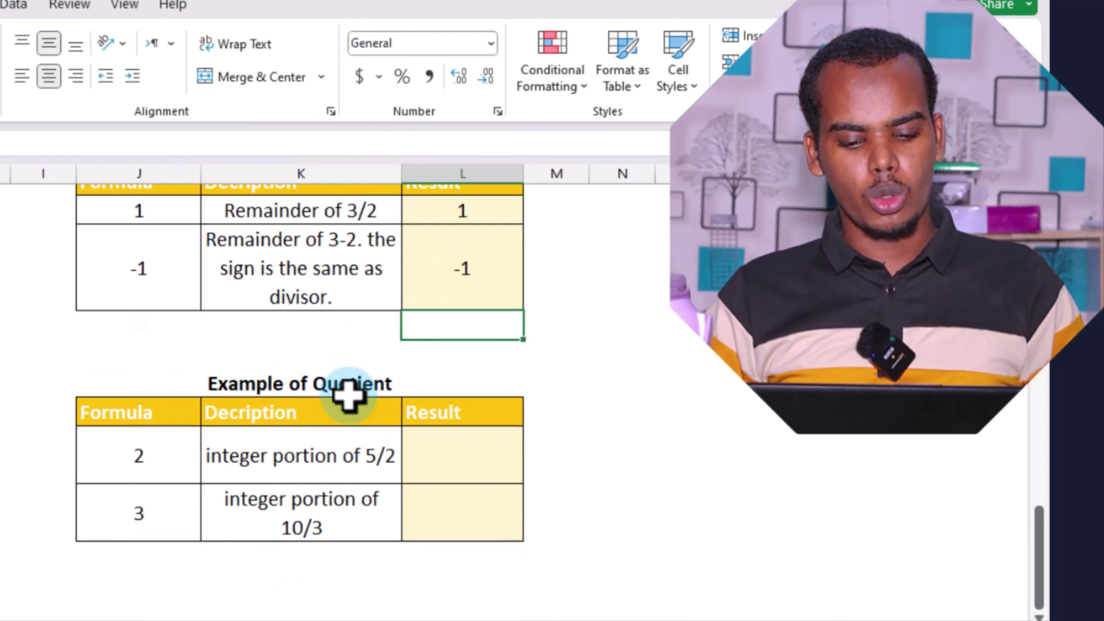
{"action": "scroll", "coordinate": [348, 394], "scroll_direction": "down", "scroll_amount": 3}
{"action": "scroll", "coordinate": [348, 394], "scroll_direction": "up", "scroll_amount": 1}
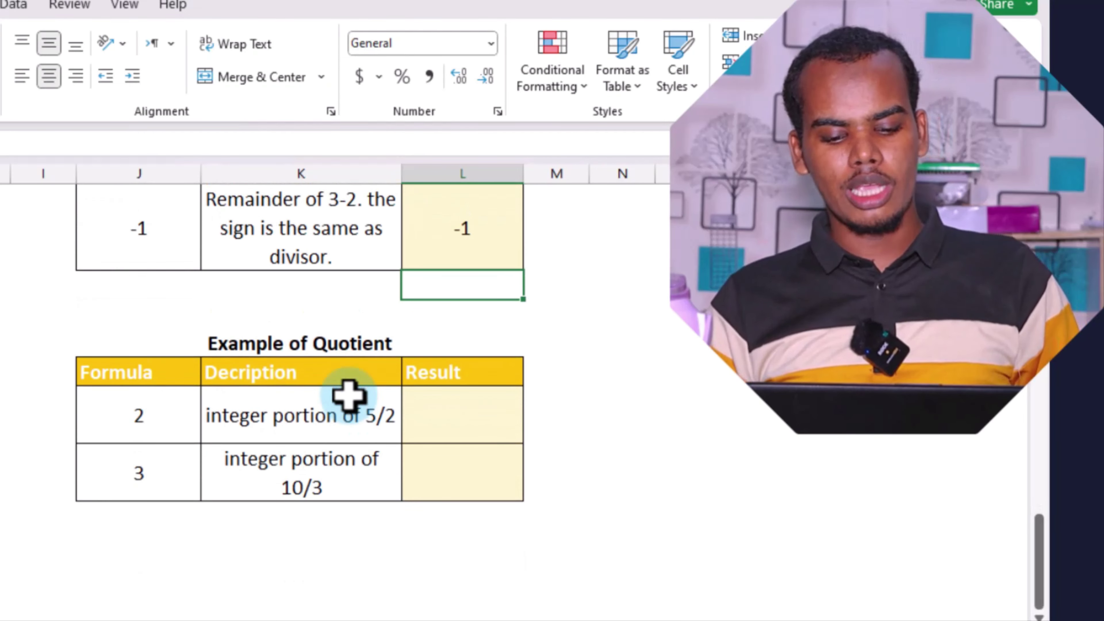
{"action": "left_click", "coordinate": [460, 423]}
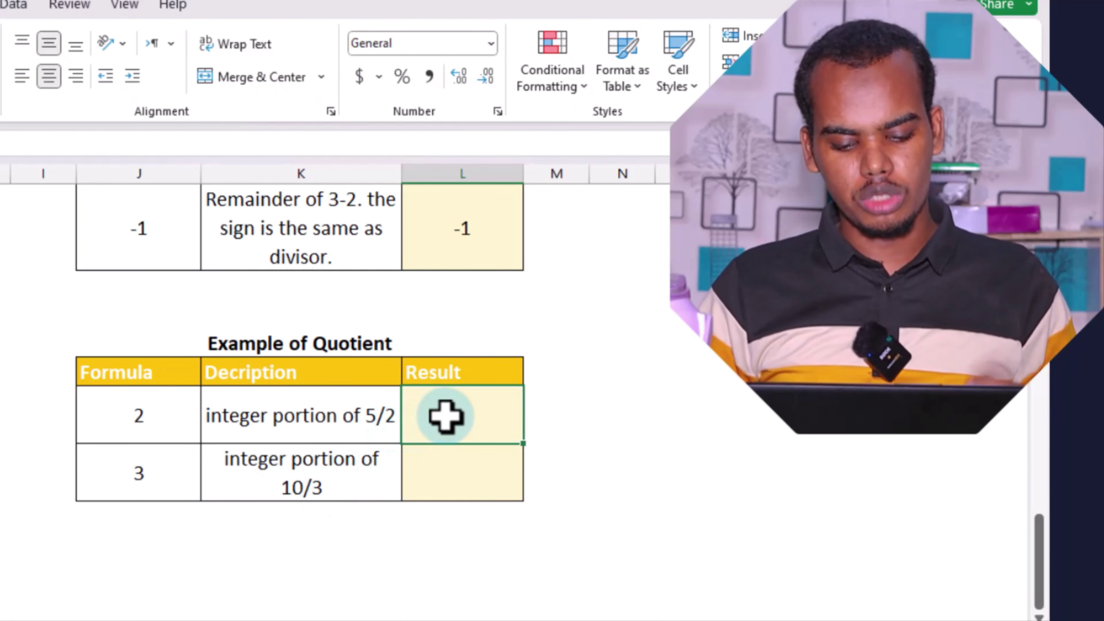
{"action": "type", "text": "="}
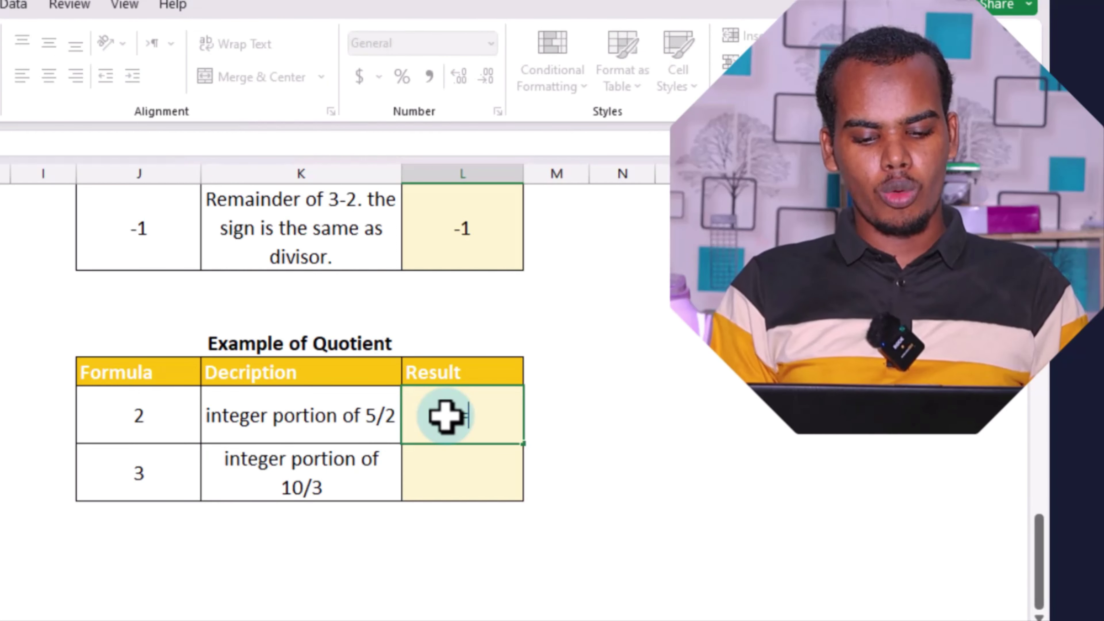
{"action": "type", "text": "quot"}
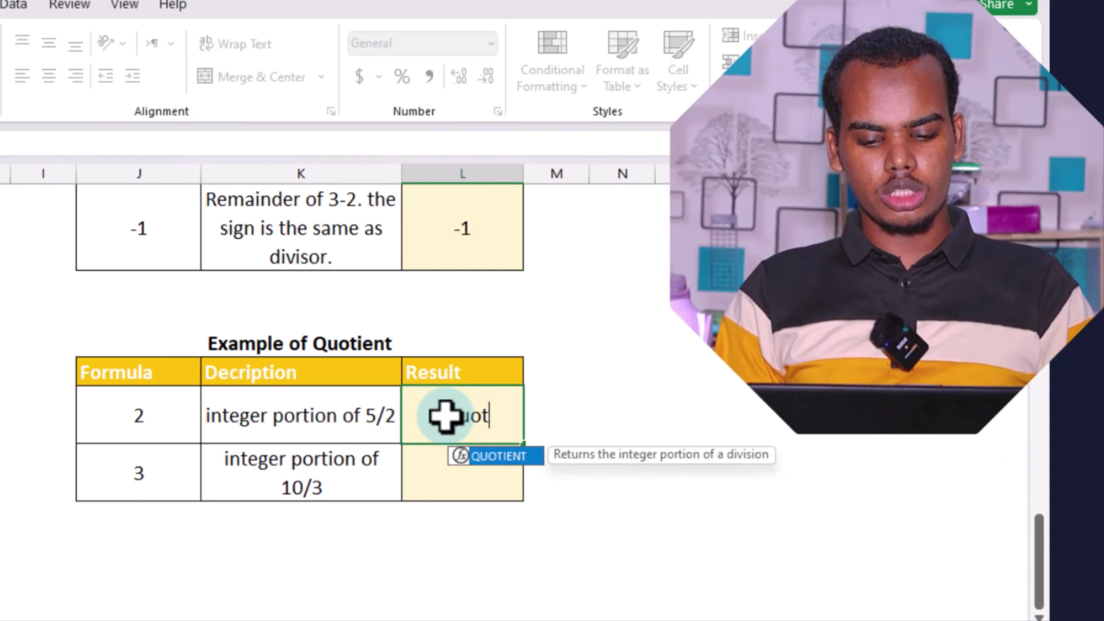
{"action": "key", "text": "Tab"}
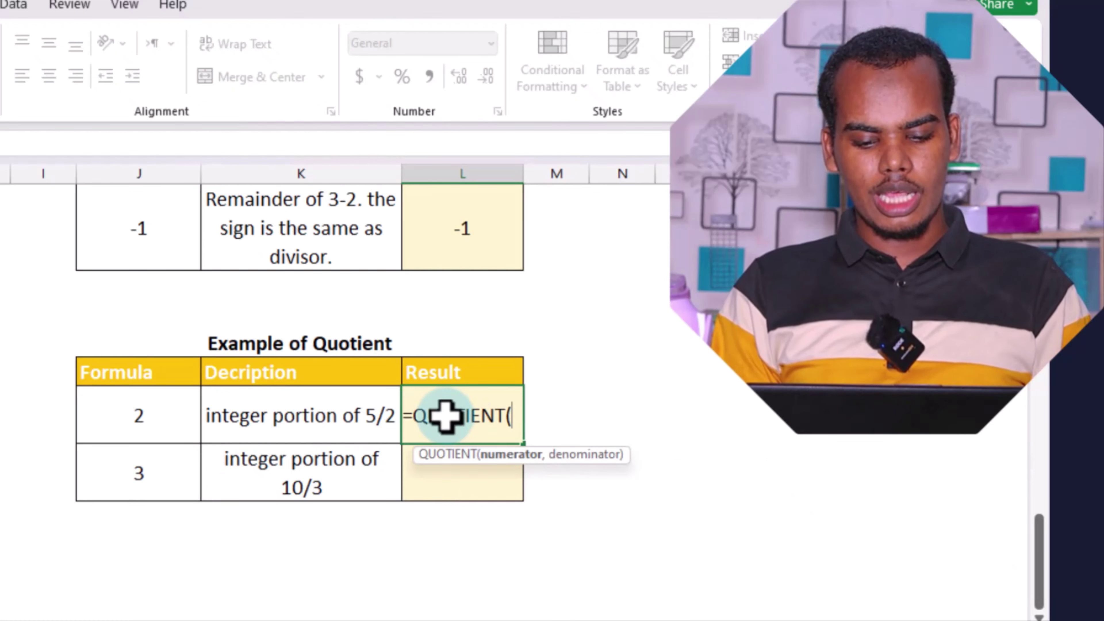
{"action": "type", "text": "5"}
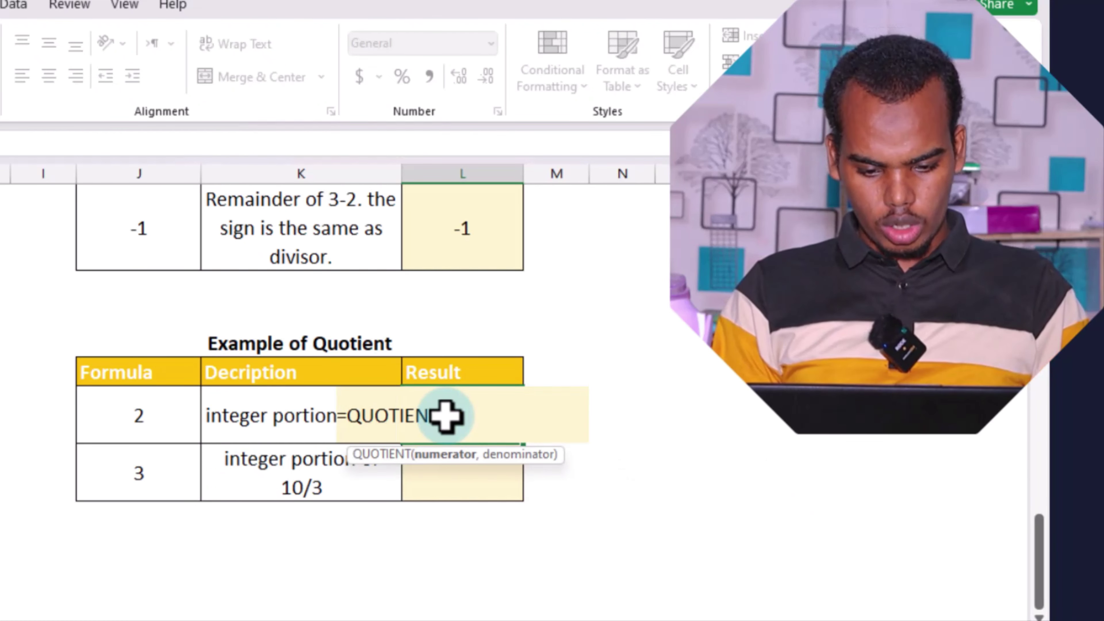
{"action": "type", "text": ",2"}
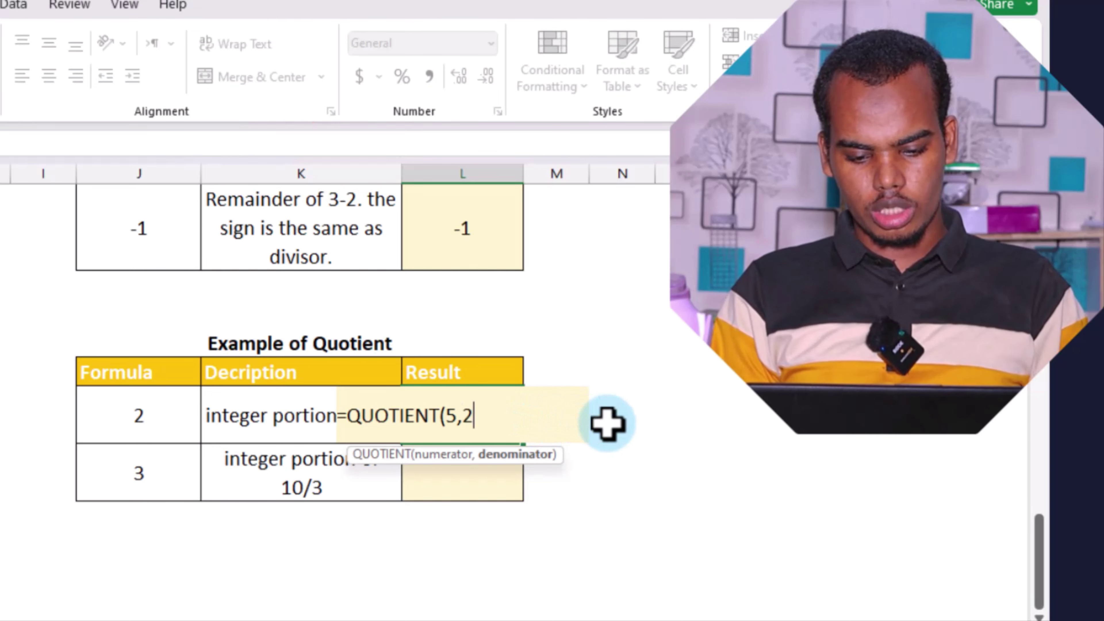
{"action": "type", "text": ")"}
{"action": "key", "text": "Return"}
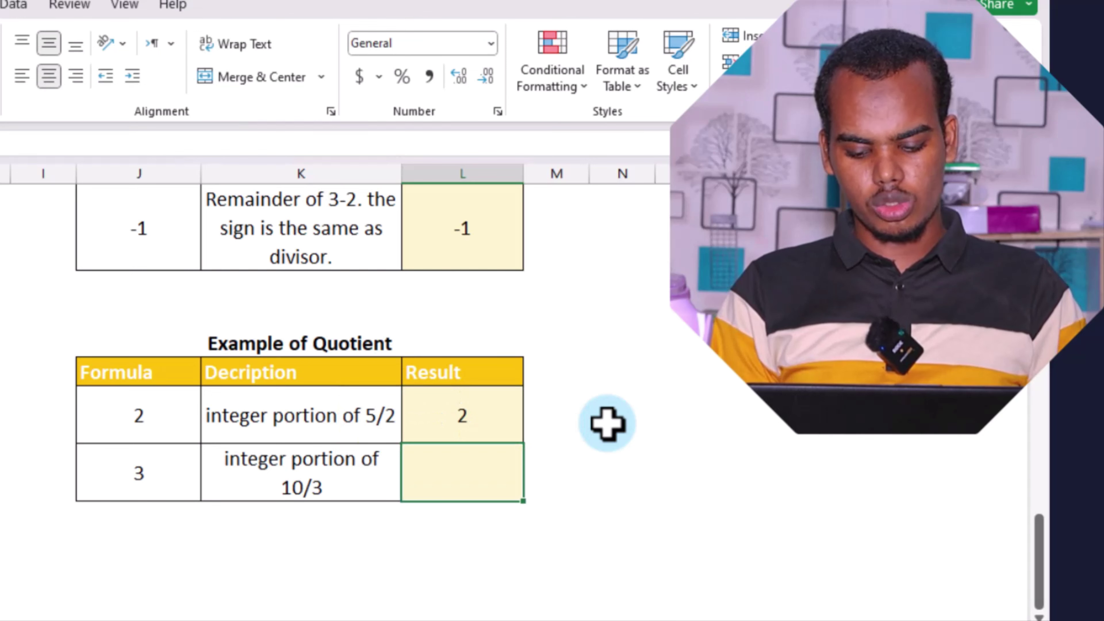
Enter =QUOTIENT(10,3) in the second Quotient Result cell, giving 3
{"action": "type", "text": "="}
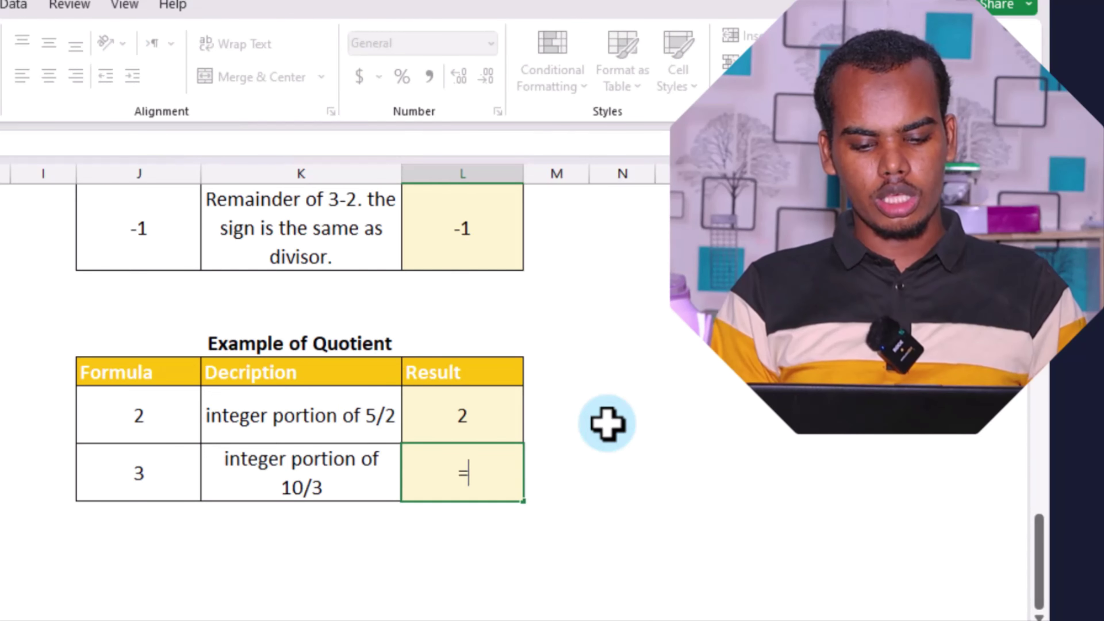
{"action": "type", "text": "quot"}
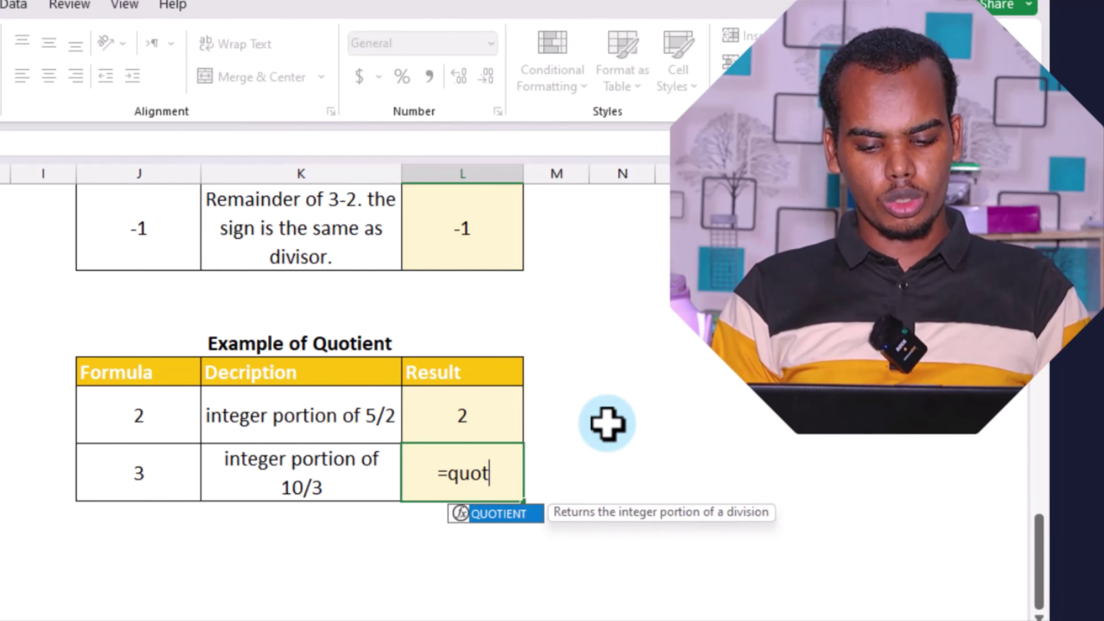
{"action": "key", "text": "Tab"}
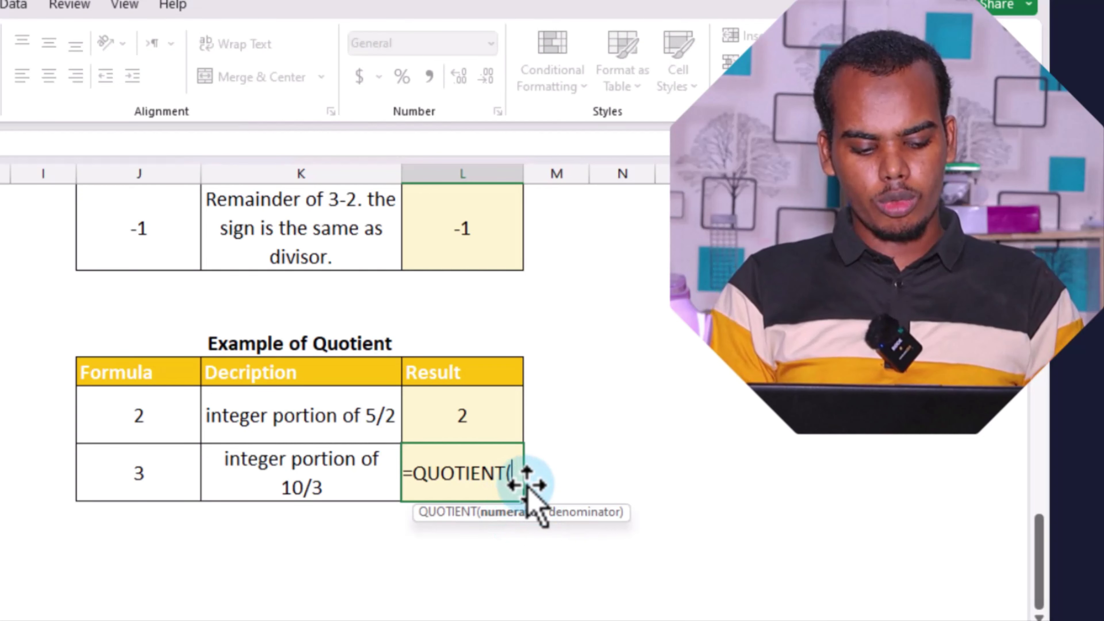
{"action": "type", "text": "10"}
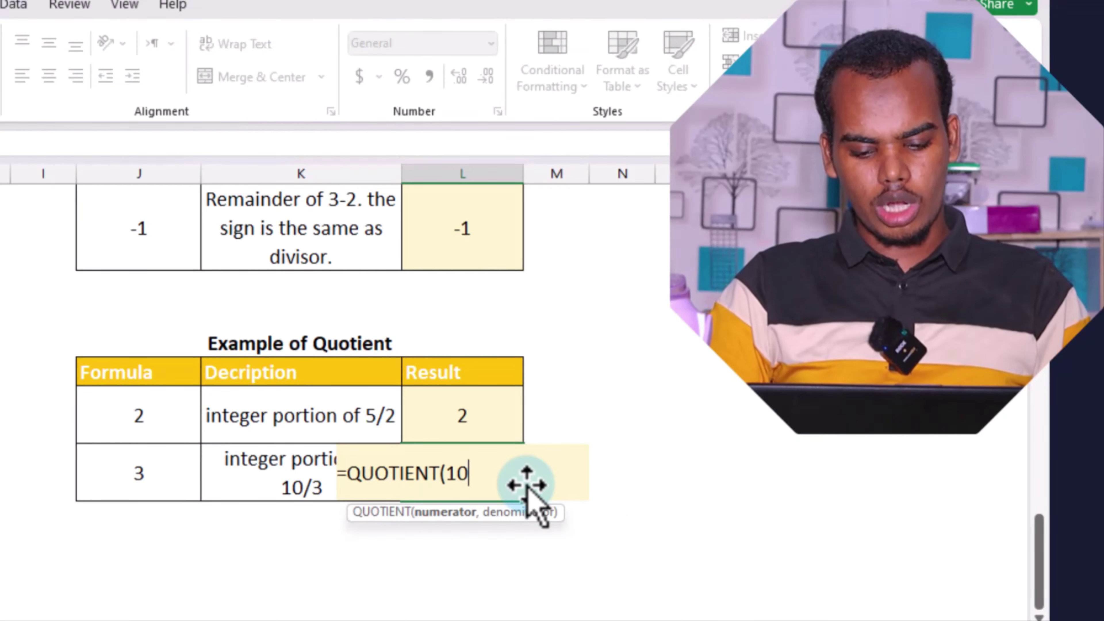
{"action": "type", "text": ",3"}
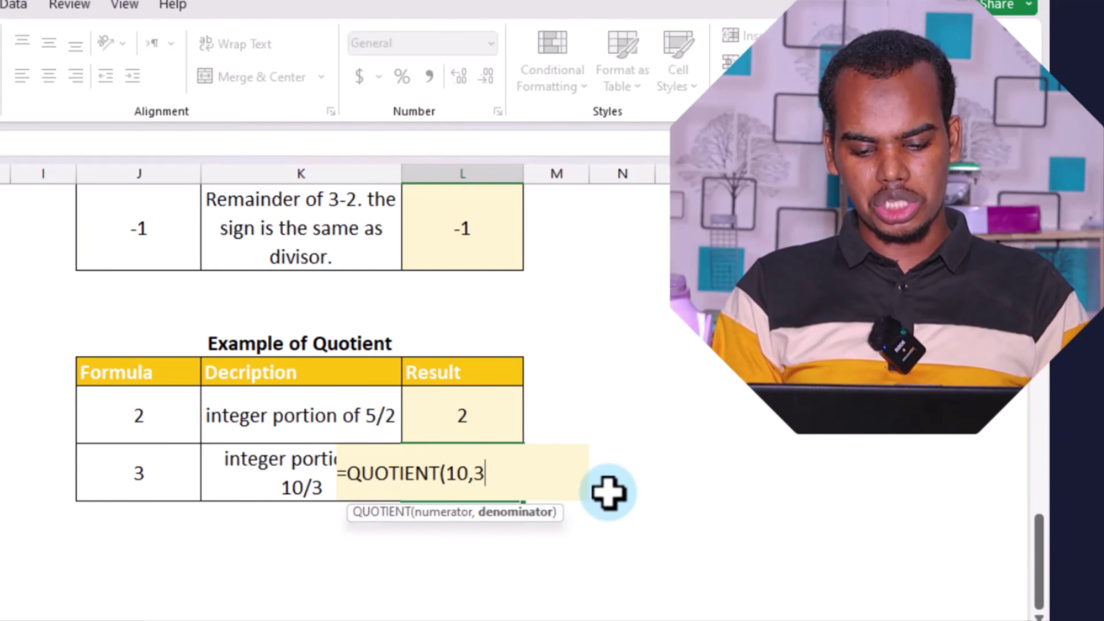
{"action": "key", "text": "Return"}
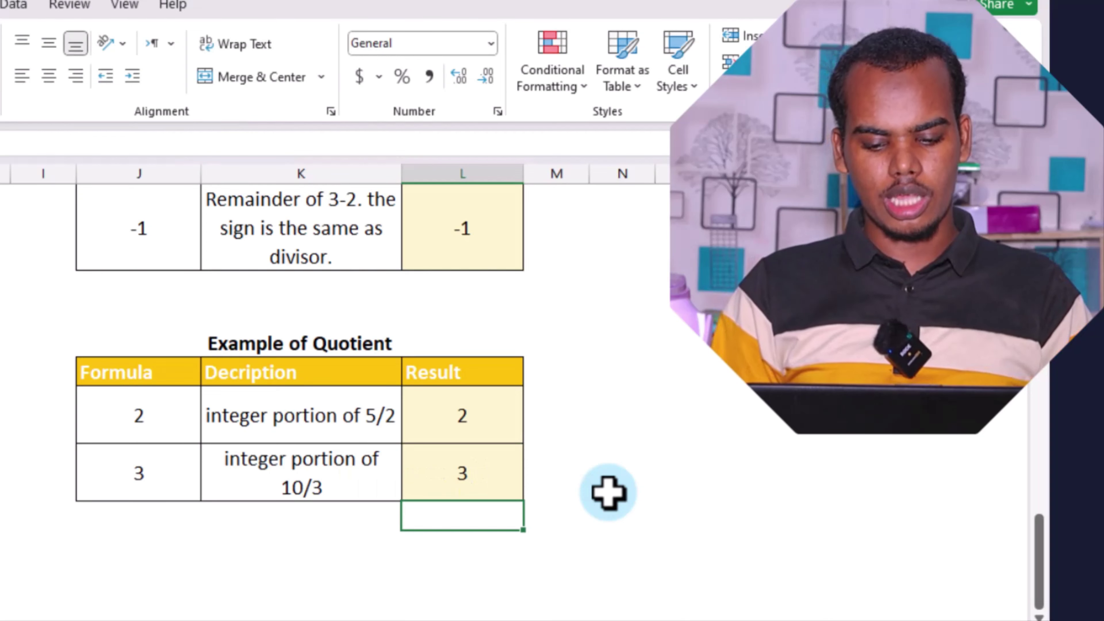
Check the 10/3 quotient result, then return to the top of the Maths&Trigonometry sheet
{"action": "left_click", "coordinate": [517, 460]}
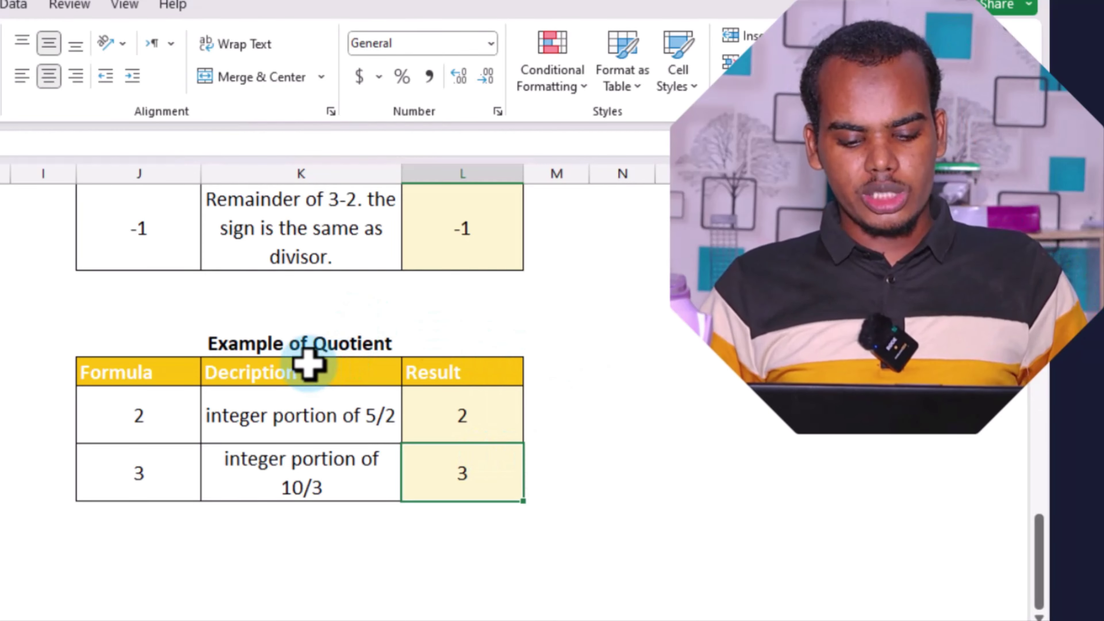
{"action": "scroll", "coordinate": [308, 364], "scroll_direction": "up", "scroll_amount": 3}
{"action": "scroll", "coordinate": [309, 364], "scroll_direction": "left", "scroll_amount": 1}
{"action": "scroll", "coordinate": [309, 365], "scroll_direction": "up", "scroll_amount": 3}
{"action": "scroll", "coordinate": [309, 365], "scroll_direction": "left", "scroll_amount": 2}
{"action": "scroll", "coordinate": [309, 364], "scroll_direction": "up", "scroll_amount": 5}
{"action": "scroll", "coordinate": [309, 364], "scroll_direction": "left", "scroll_amount": 1}
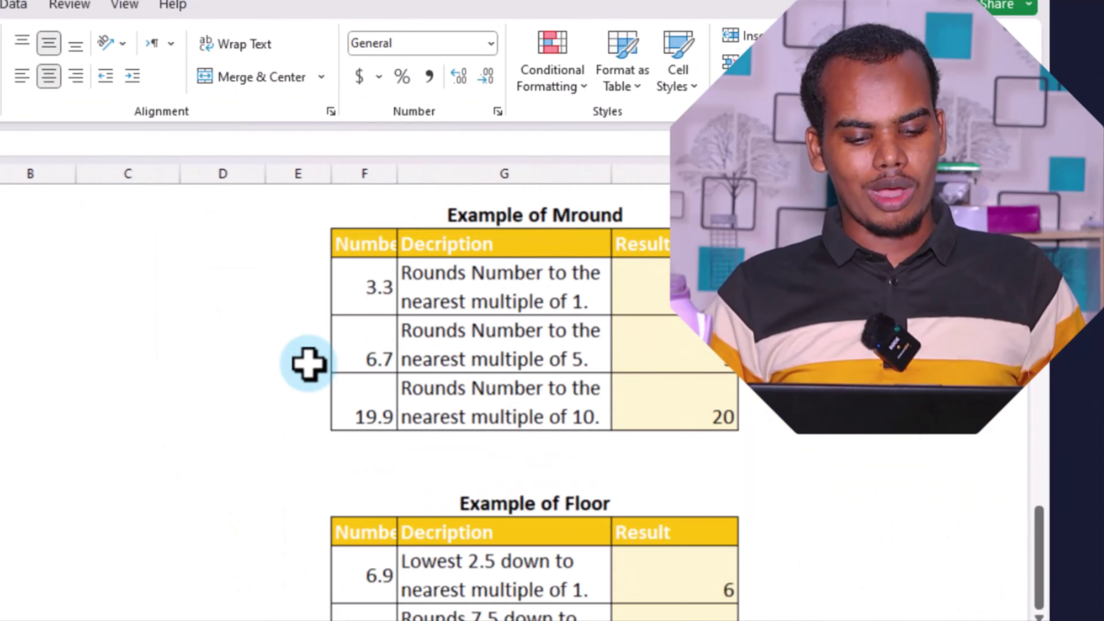
{"action": "scroll", "coordinate": [309, 364], "scroll_direction": "up", "scroll_amount": 5}
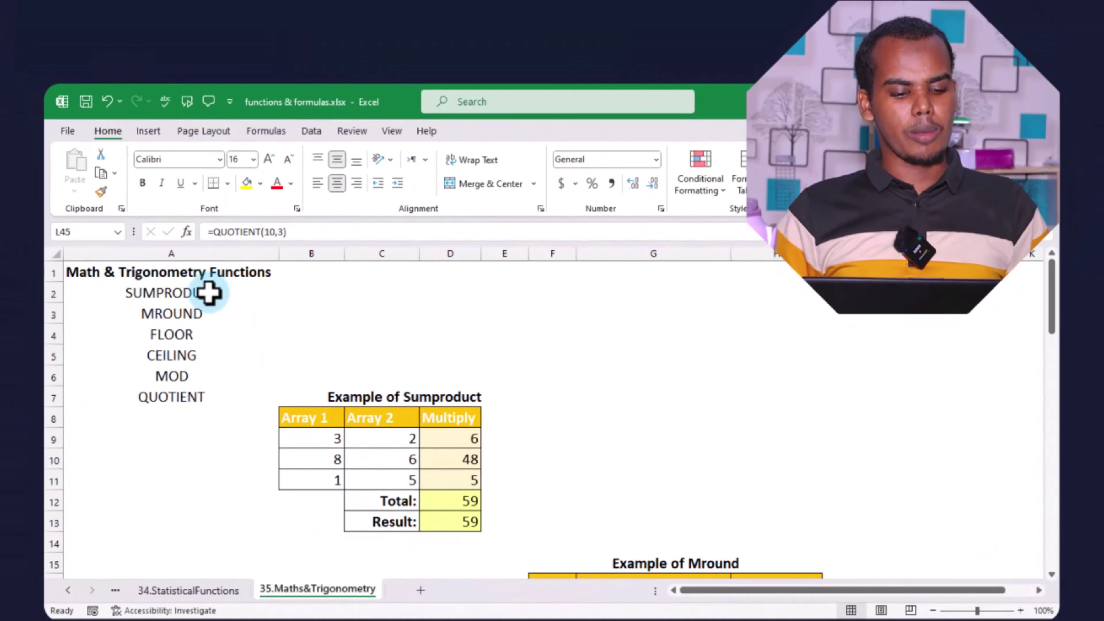